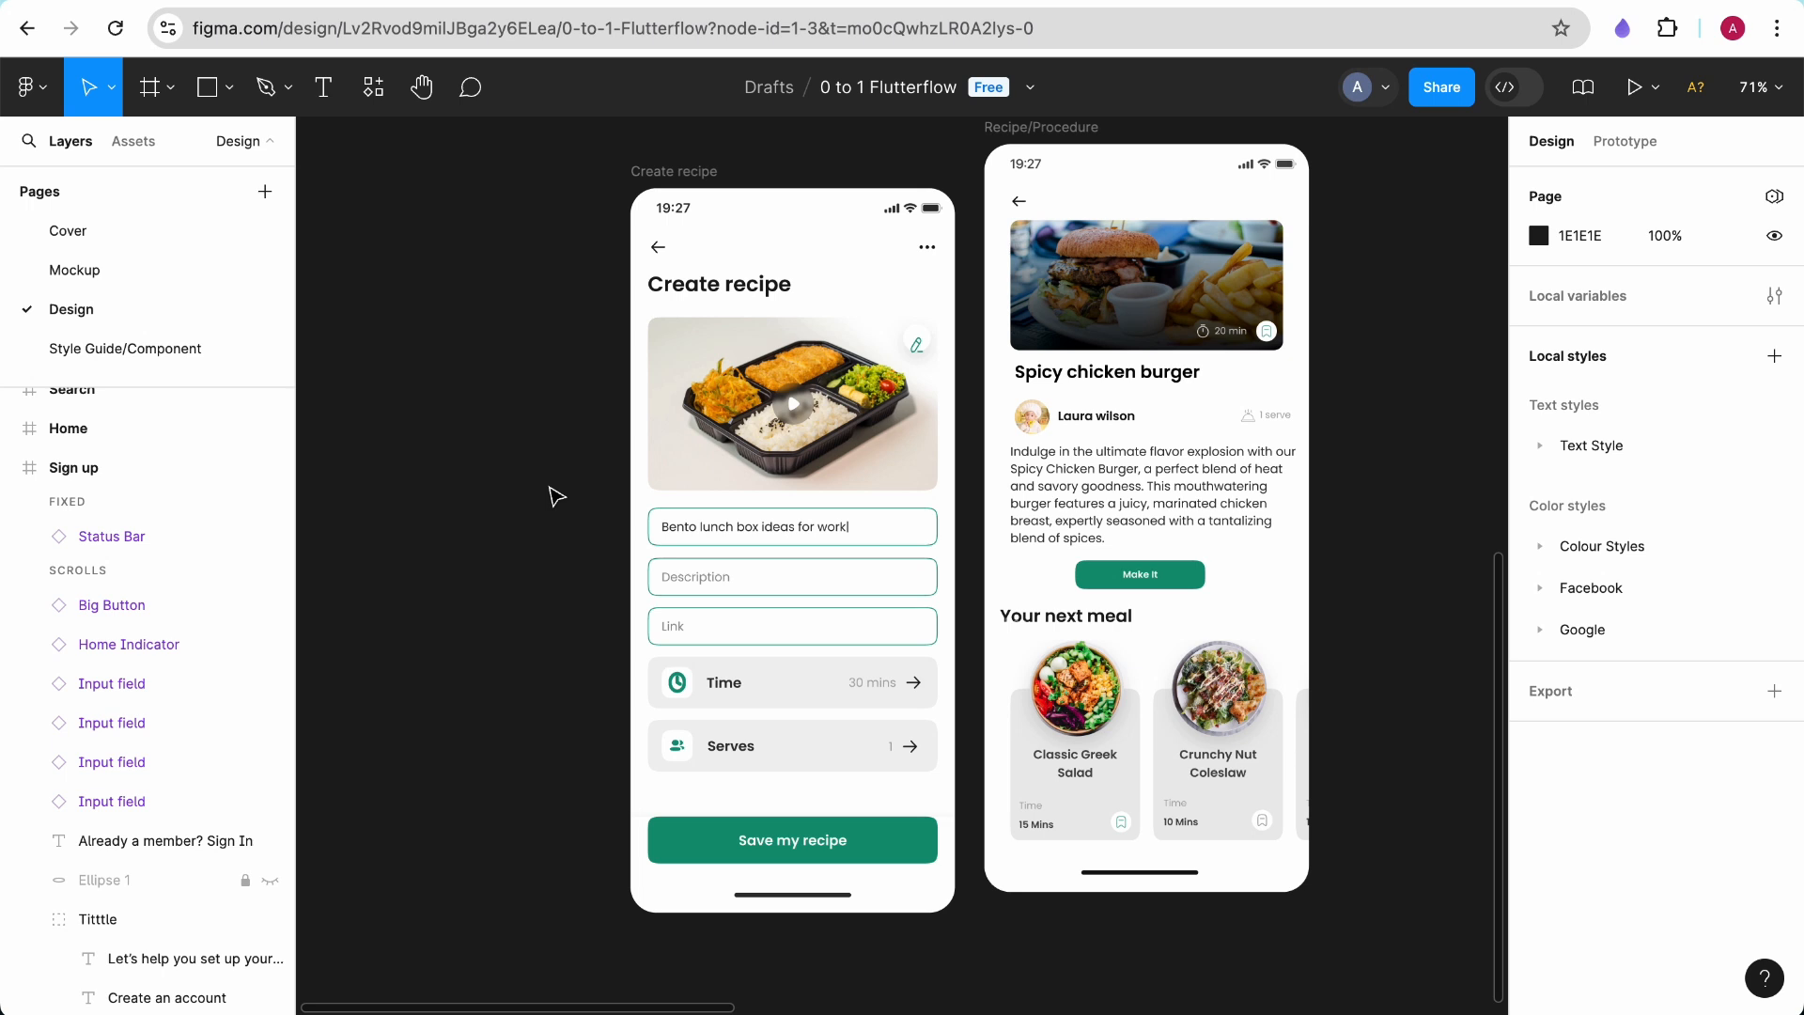
Examine the app screens in the Figma design, including the Home screen's navigation bar and the Create recipe screen
scroll(733, 329, "up", 6)
scroll(733, 329, "right", 4)
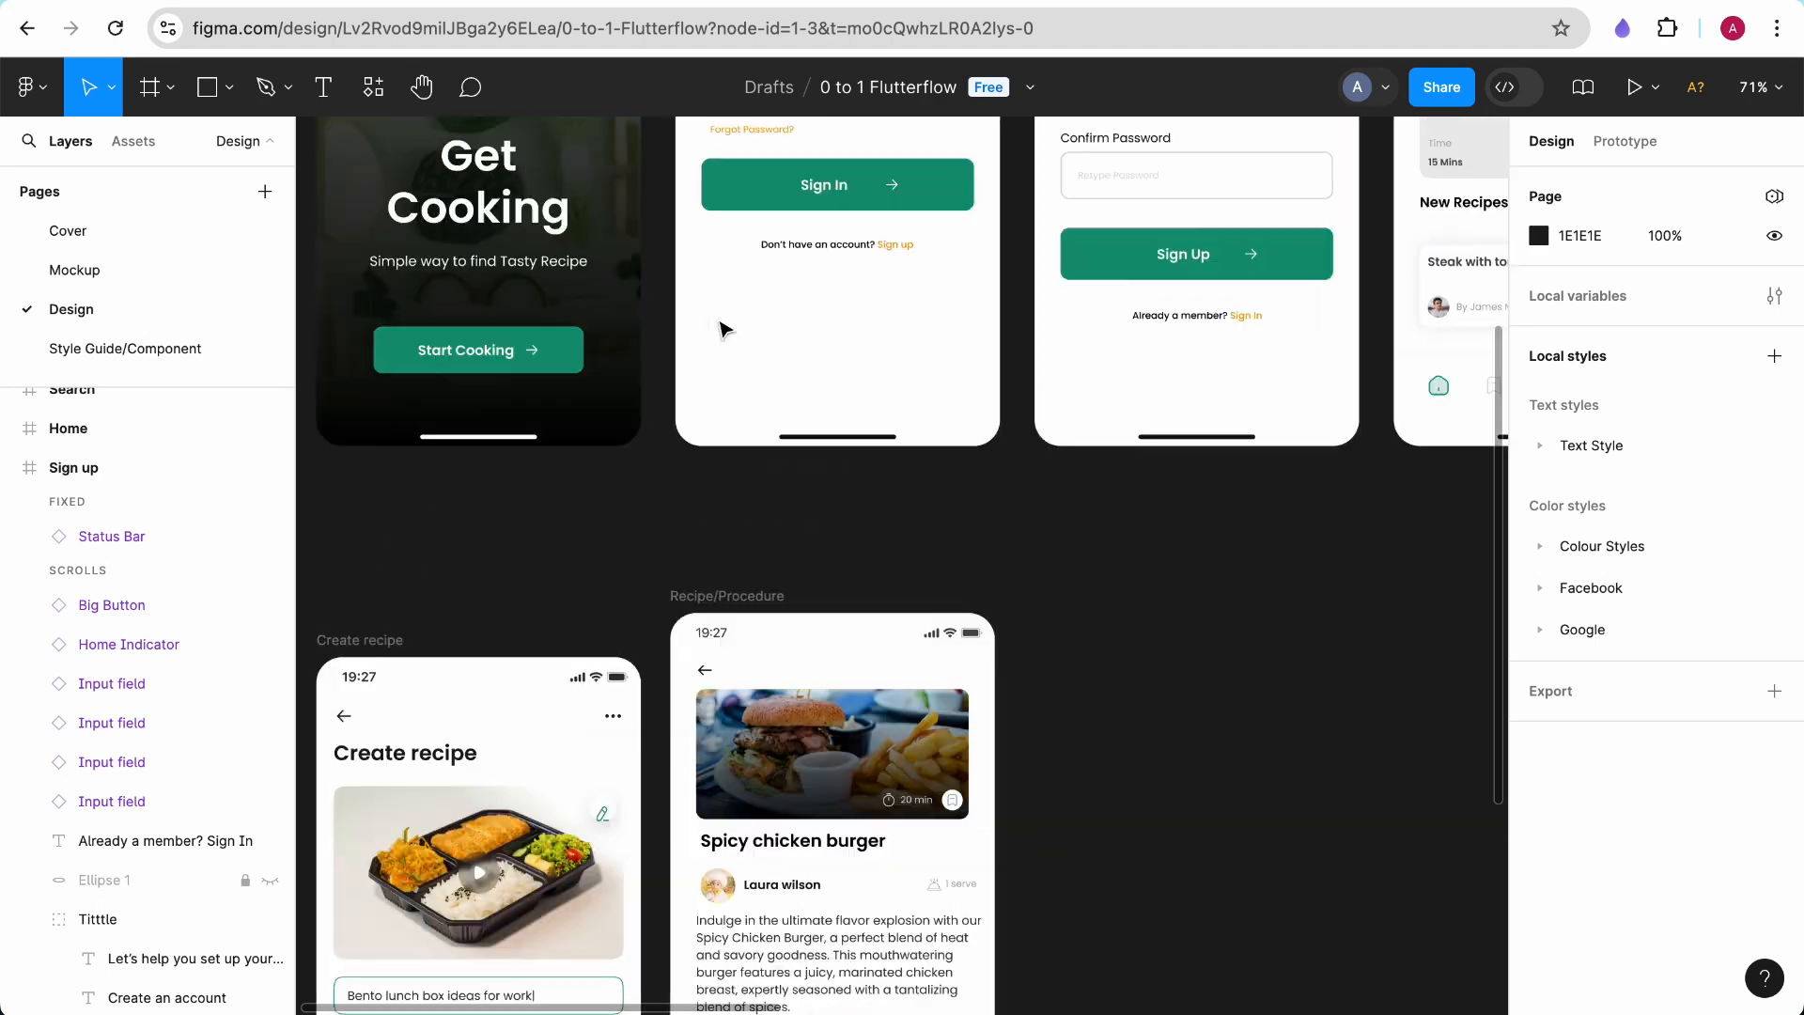
scroll(732, 326, "up", 3)
scroll(732, 326, "right", 6)
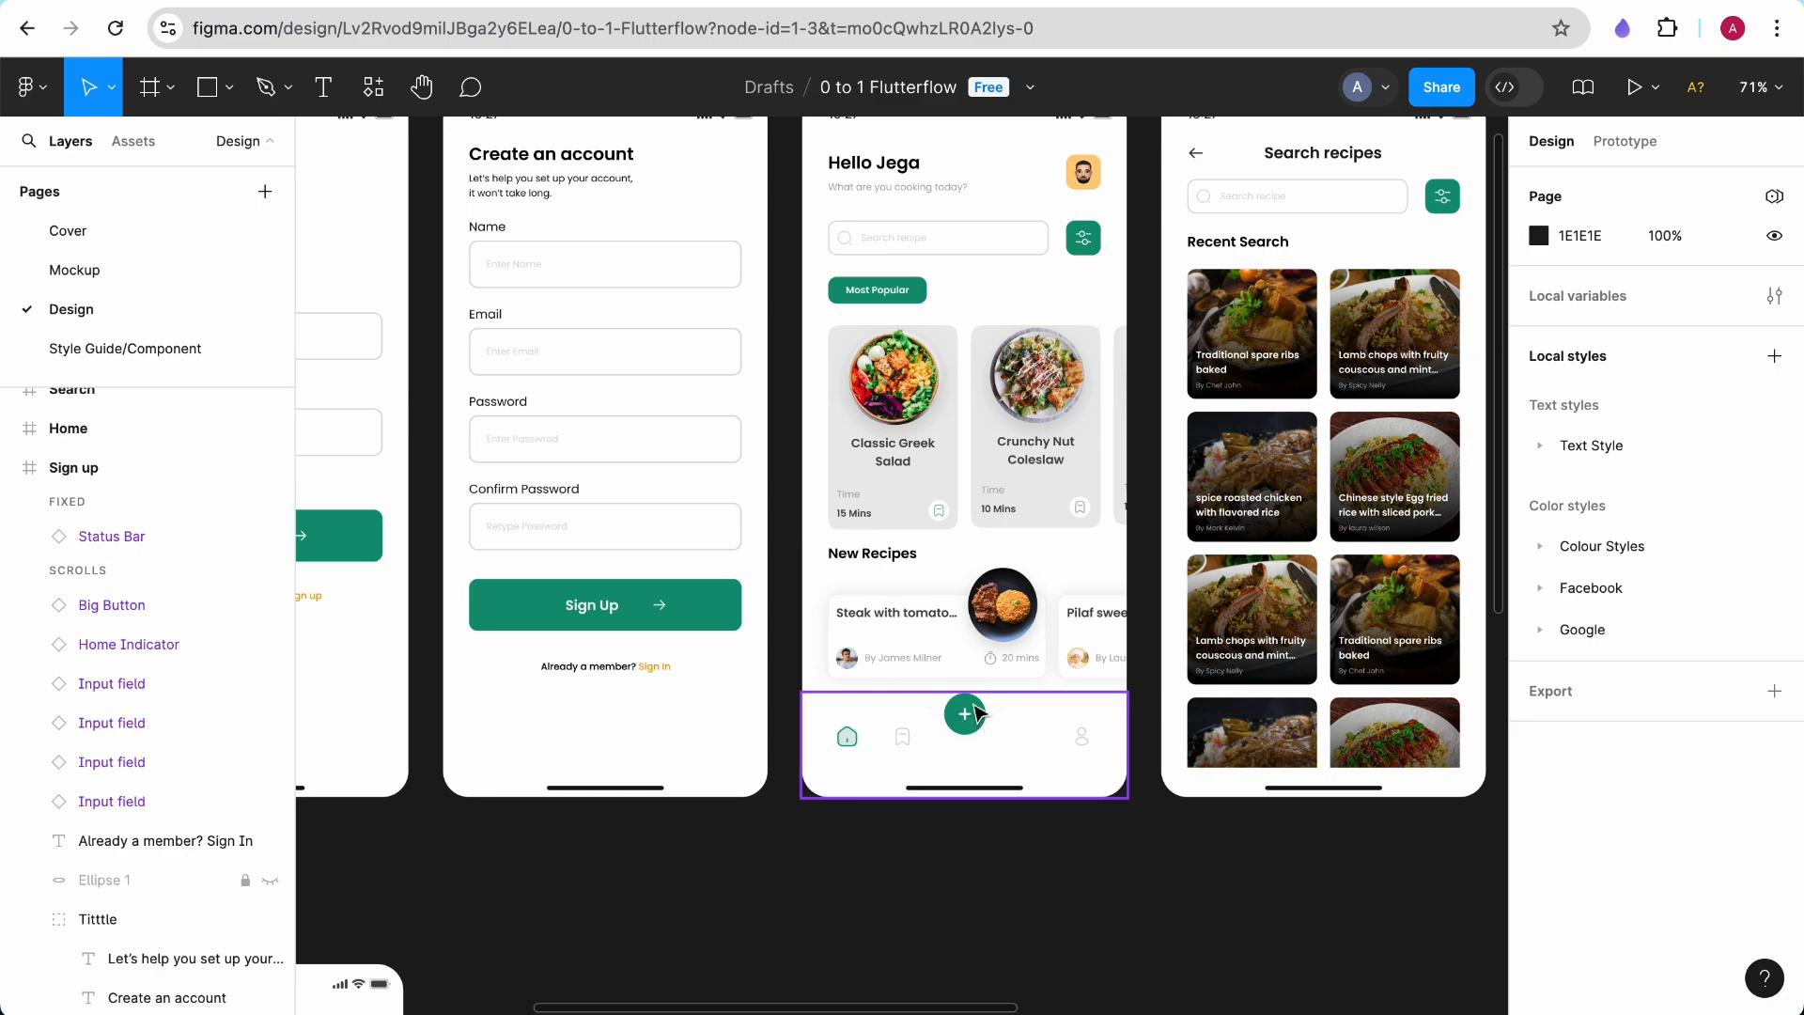
scroll(977, 719, "down", 10)
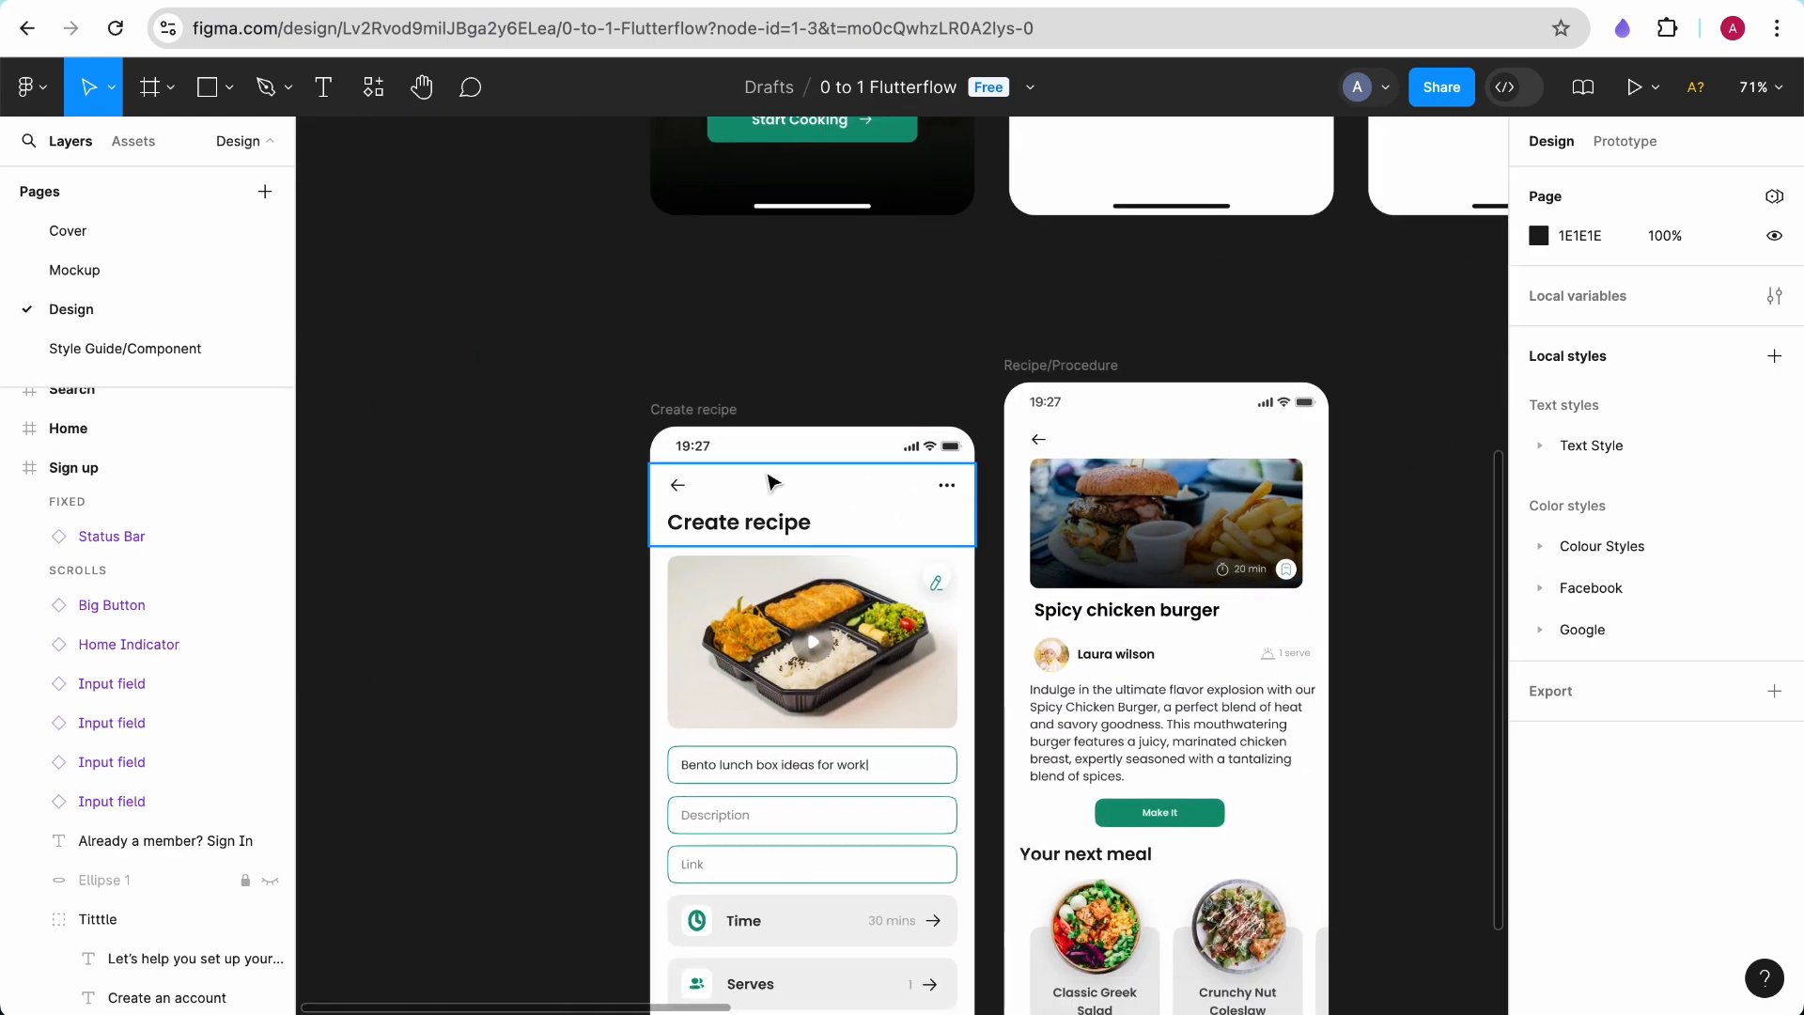
Switch to FlutterFlow and, in the app's Nav Bar & App Bar settings, disable the App Bar on new pages and enable the Nav Bar
left_click(360, 3)
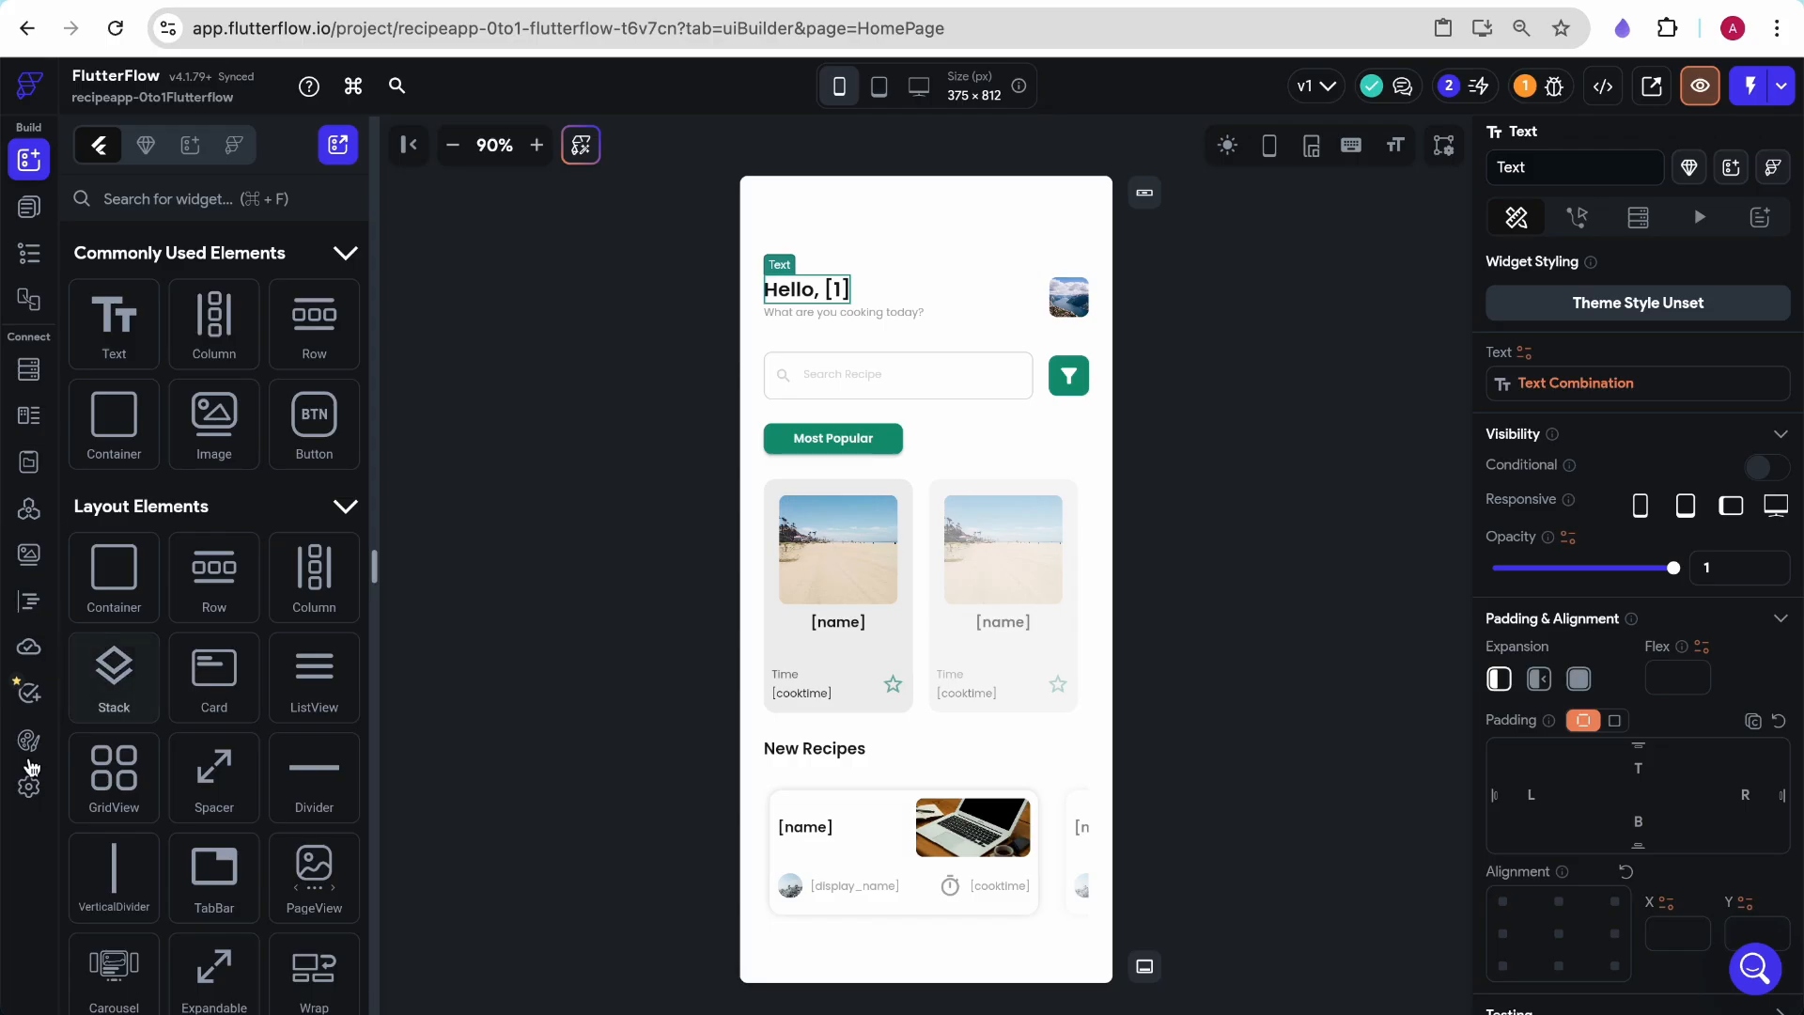
left_click(28, 789)
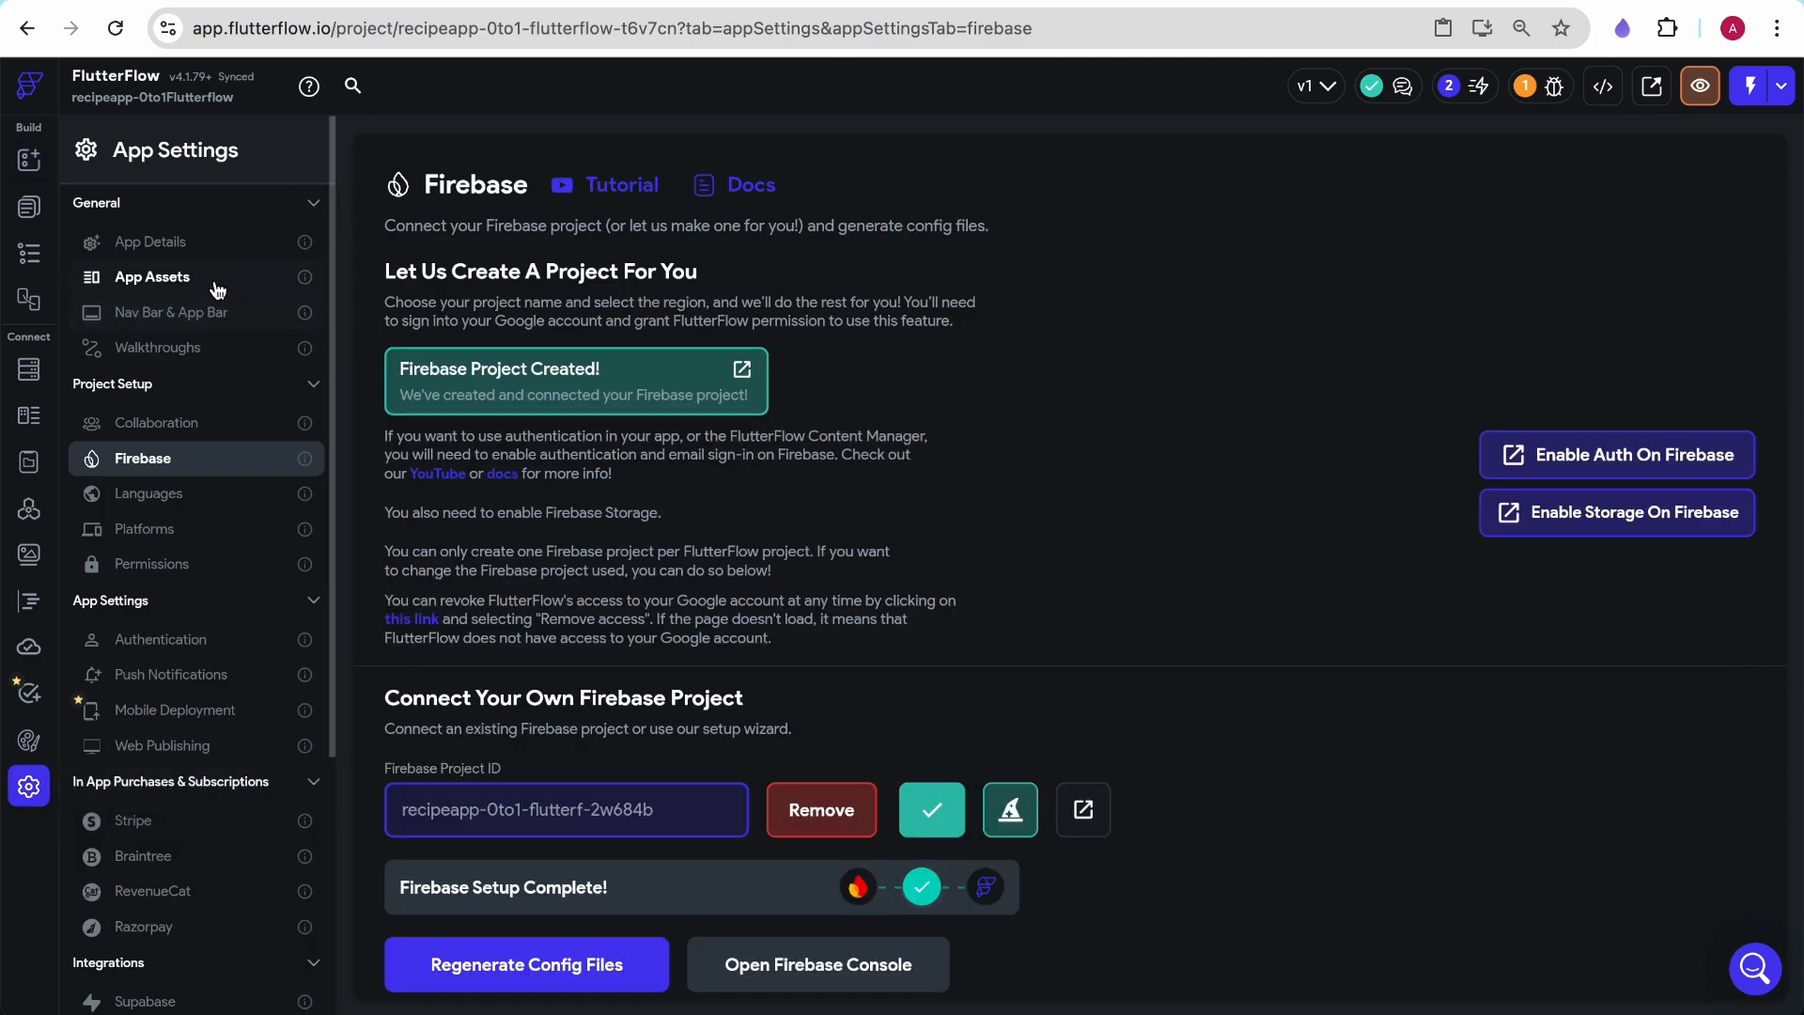
left_click(204, 313)
scroll(695, 563, "down", 1)
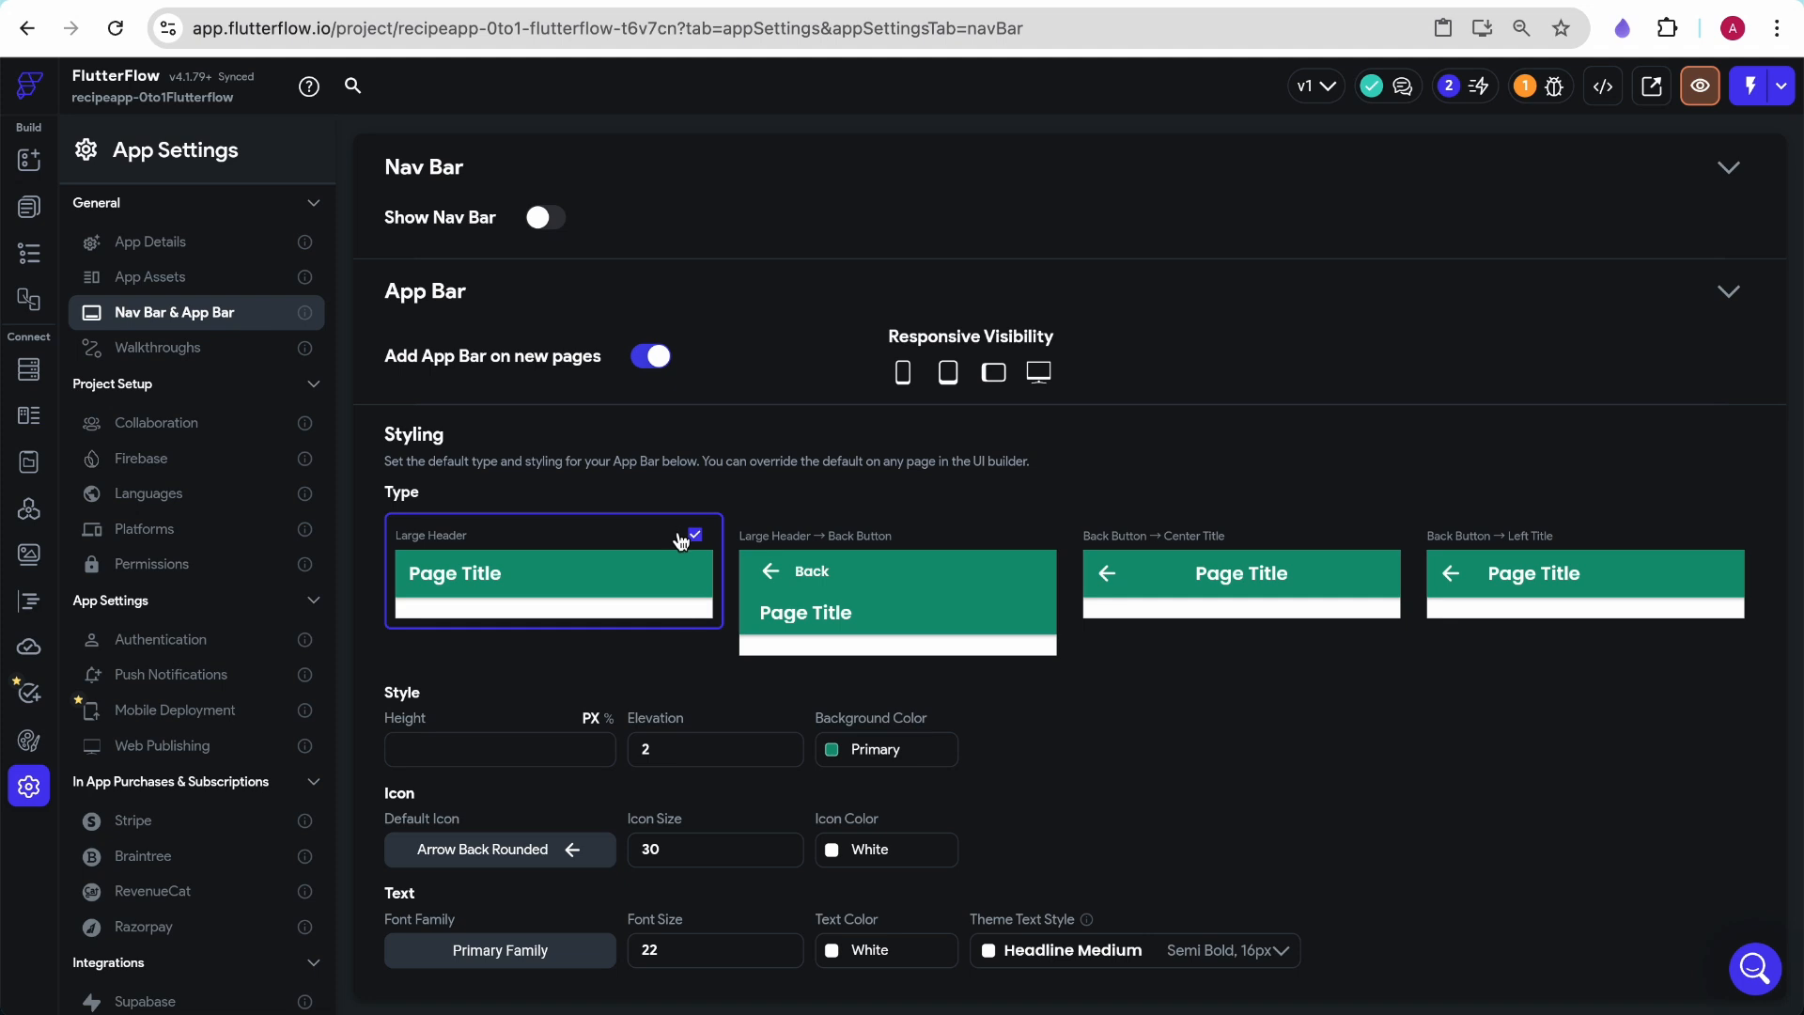
left_click(659, 360)
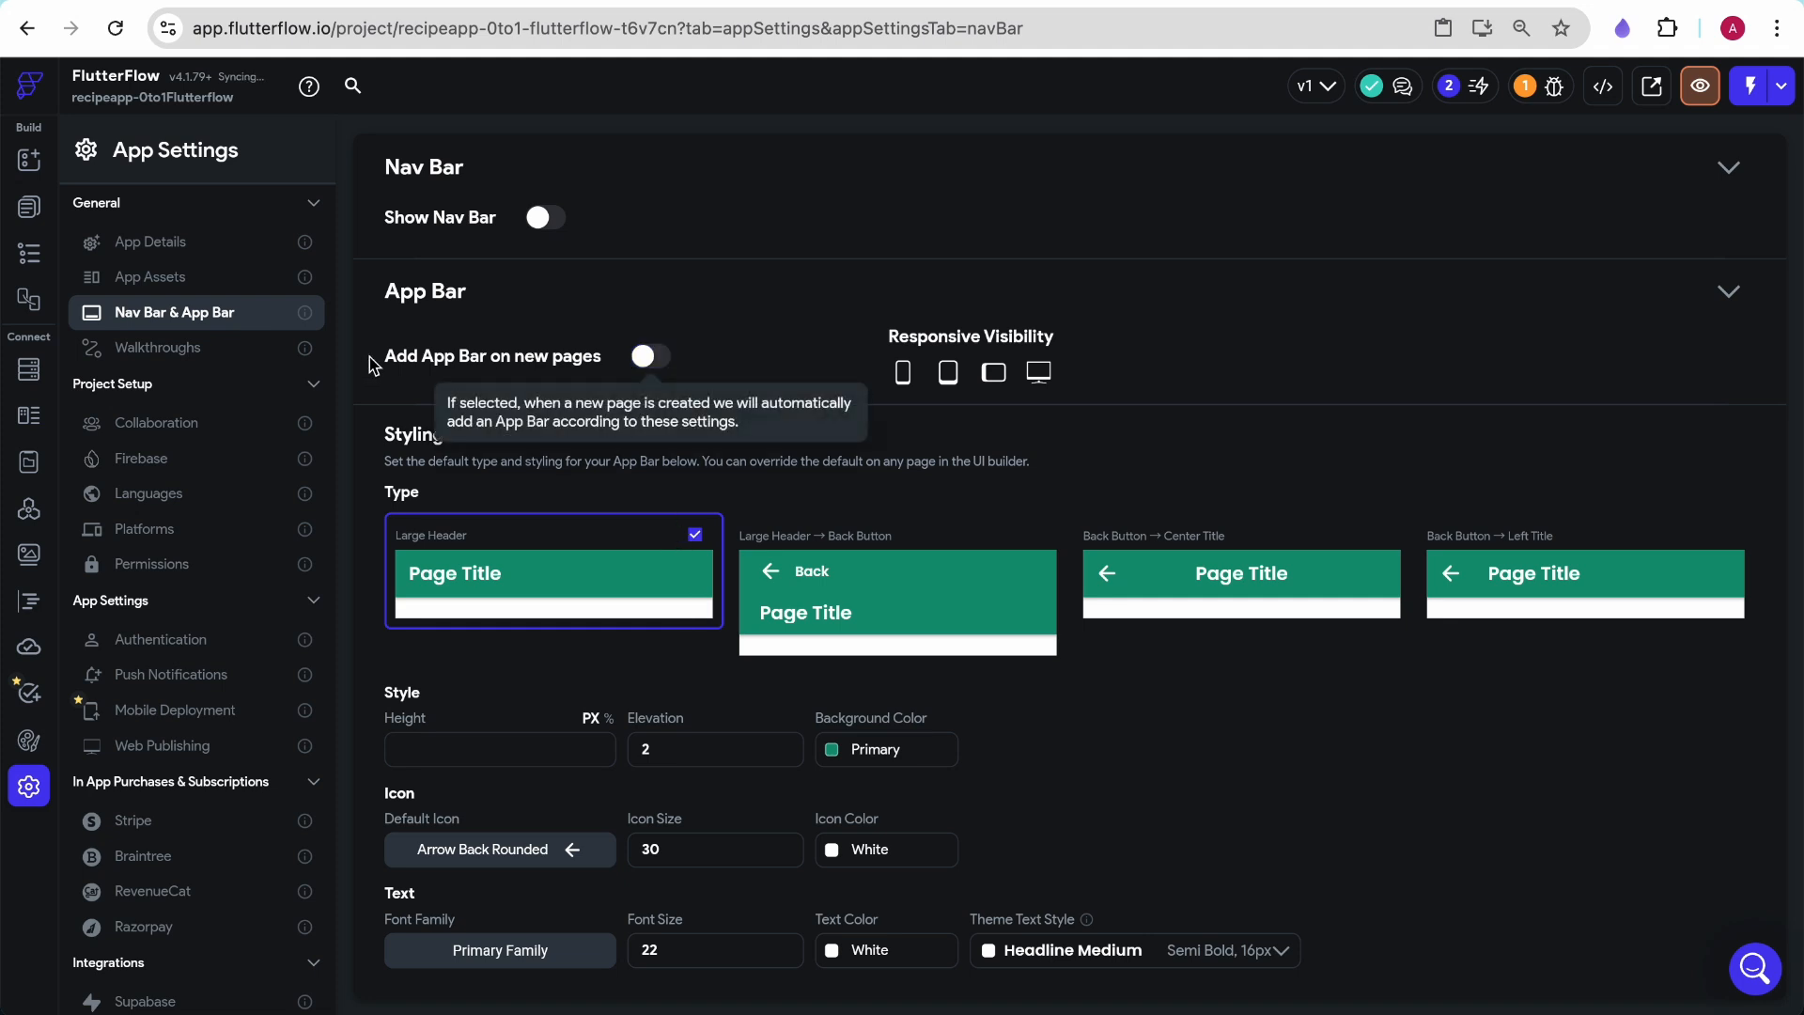
left_click(537, 217)
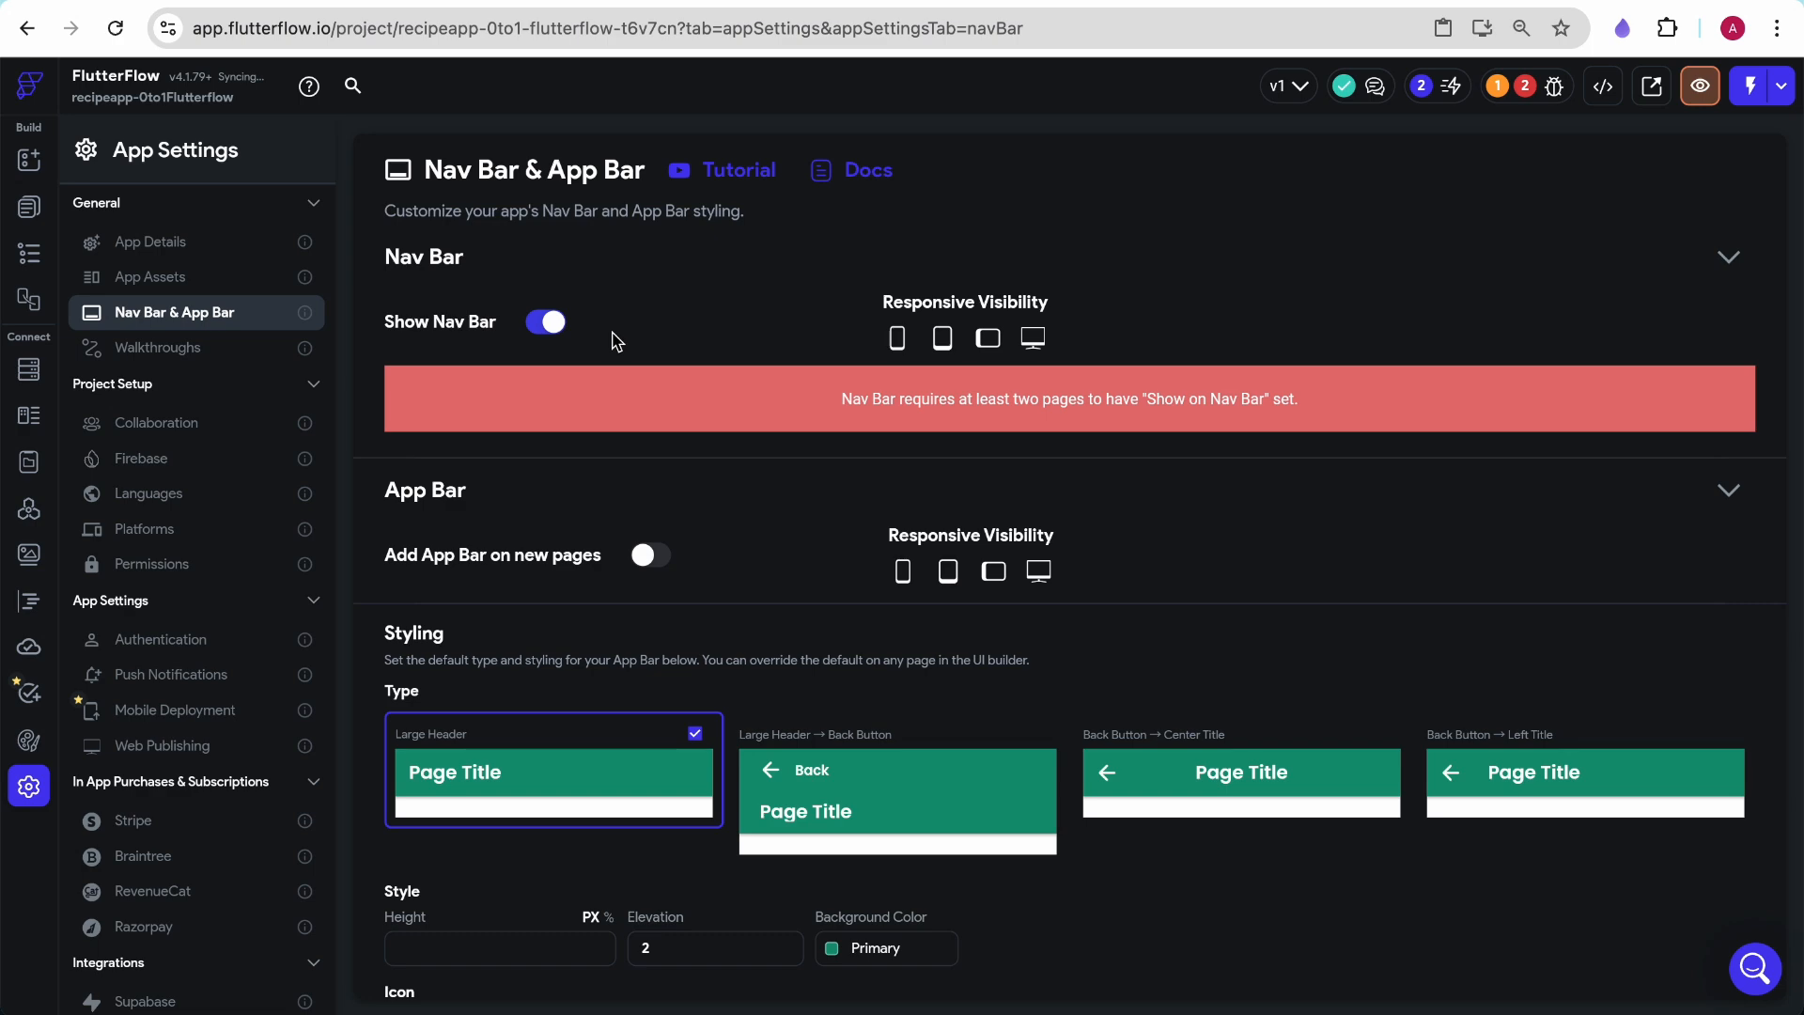
scroll(617, 342, "up", 1)
Return to the HomePage in the UI builder and enable Show on Nav Bar for it
left_click(31, 167)
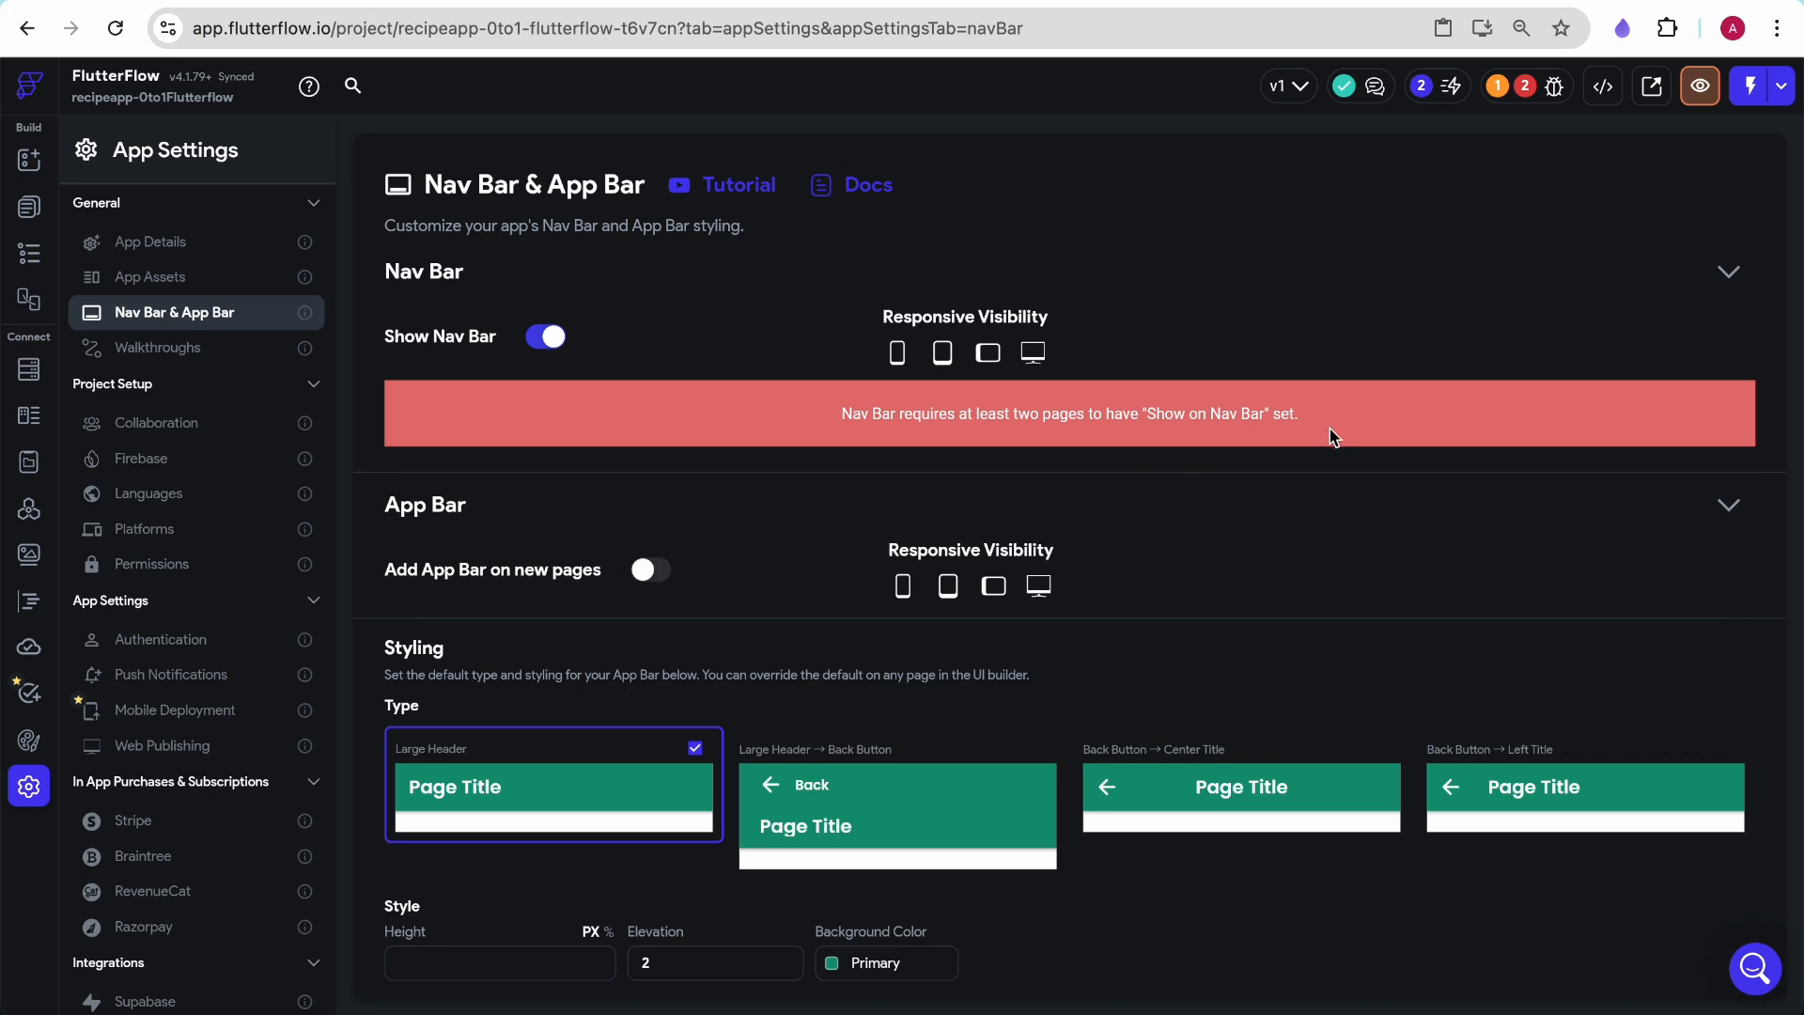
left_click(29, 160)
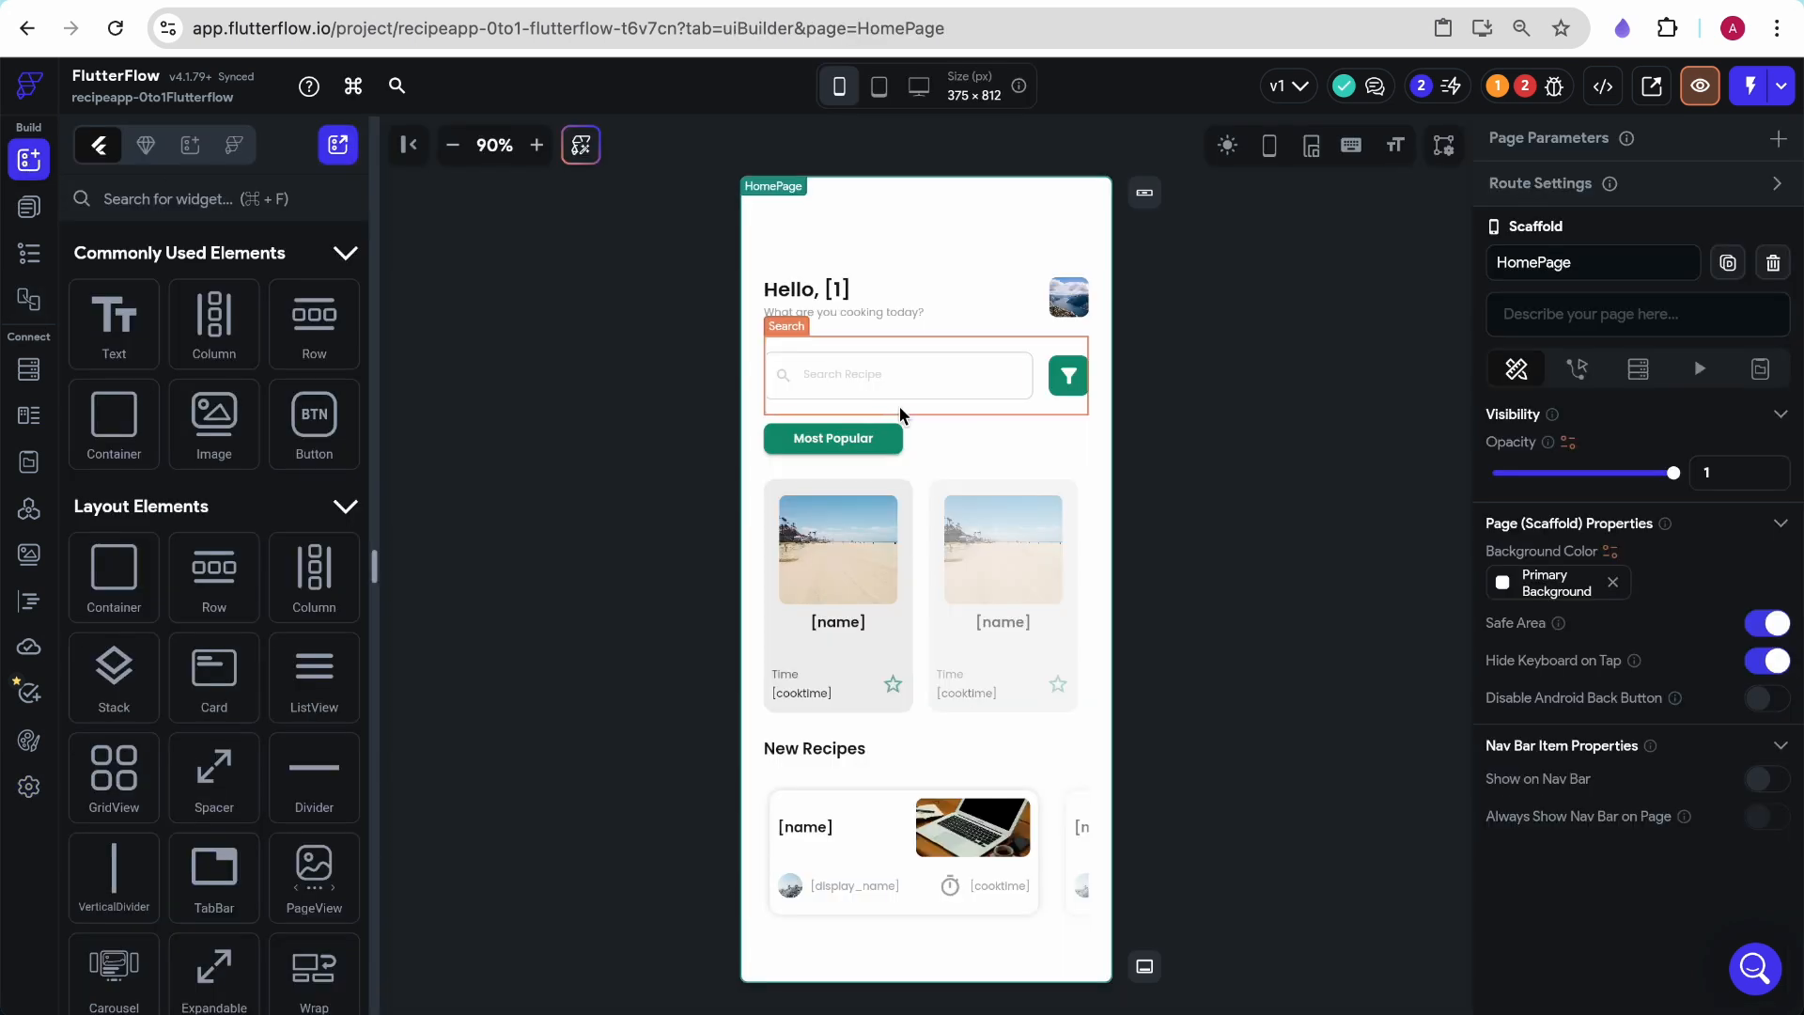
left_click(29, 206)
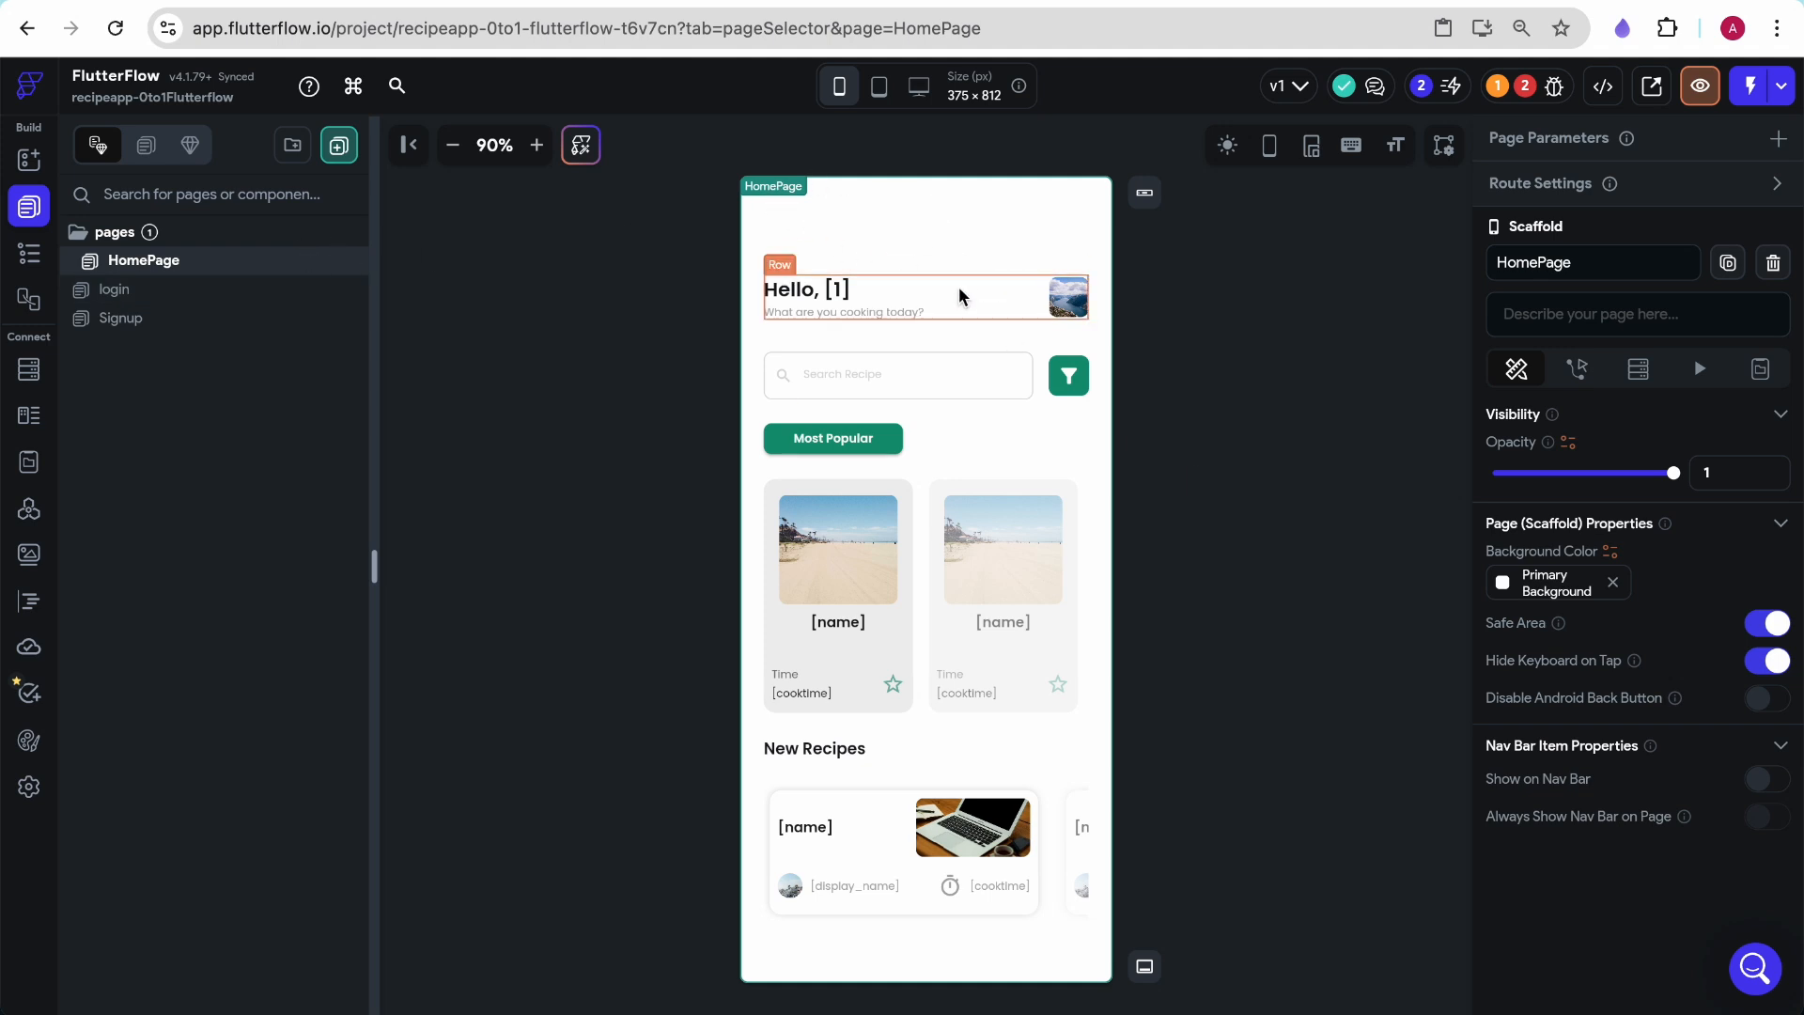
left_click(1759, 784)
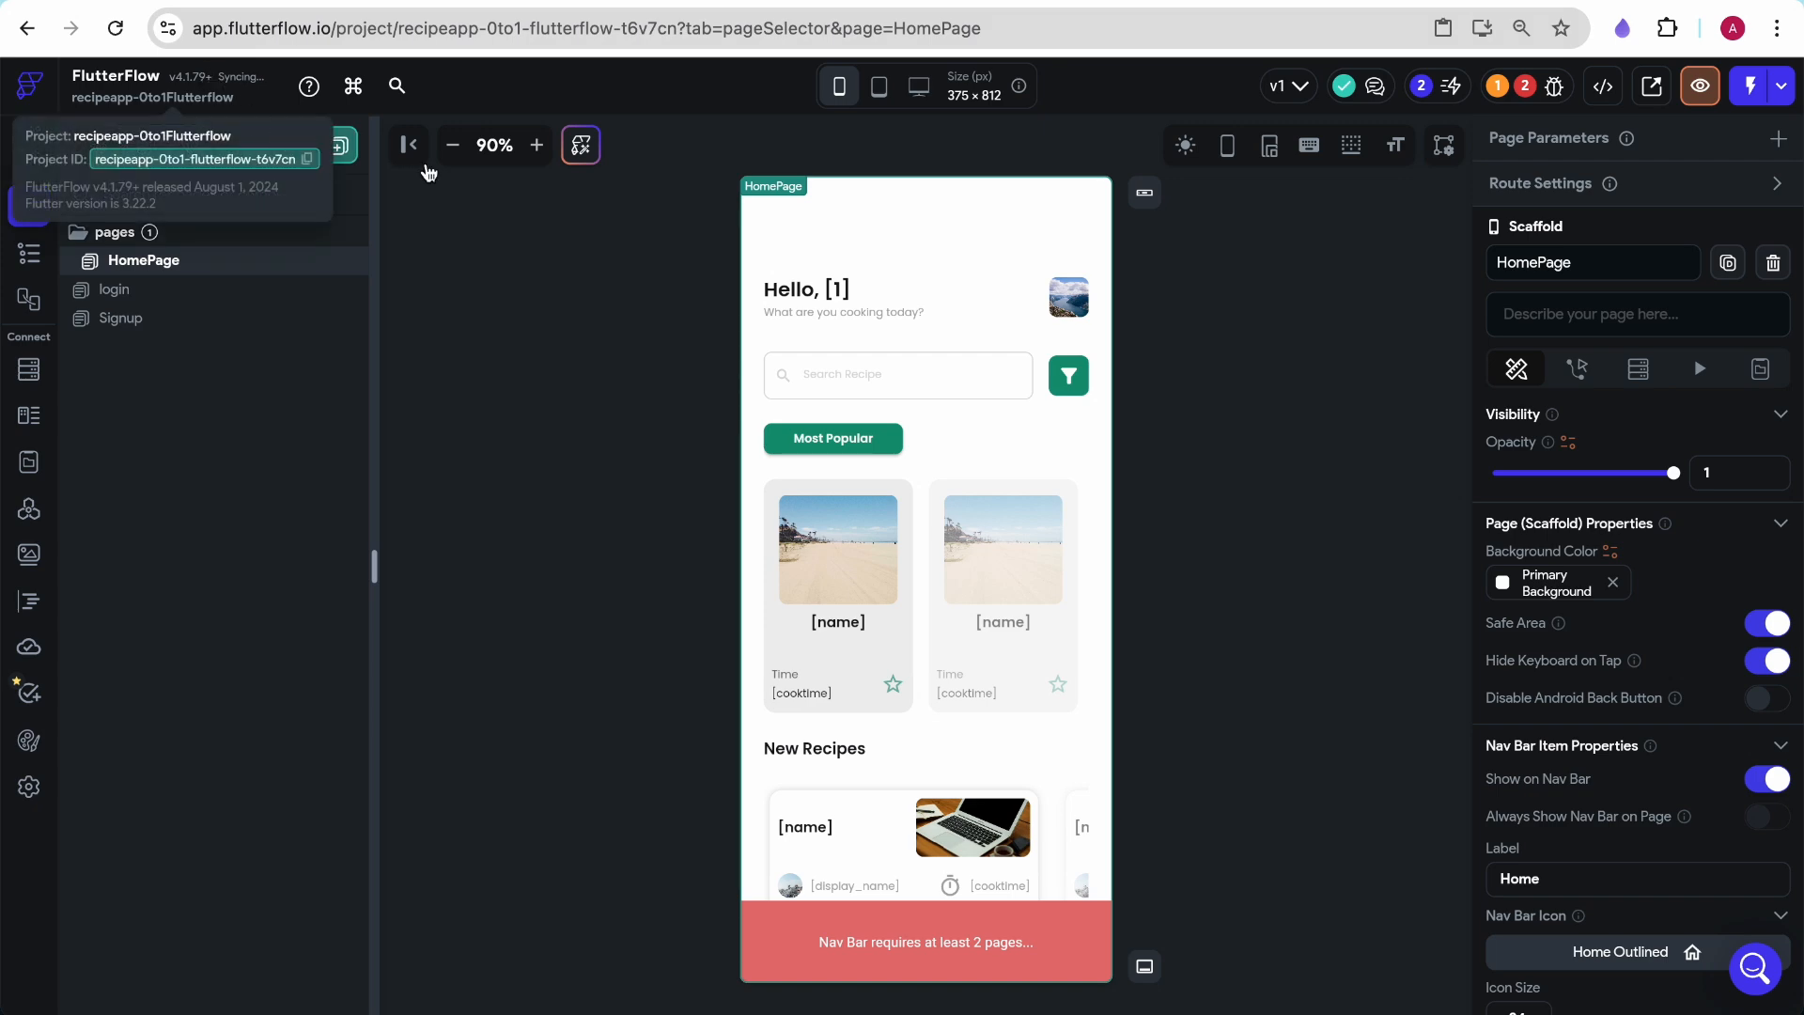
Create a blank page named Profile and enable Show on Nav Bar for it
left_click(341, 144)
left_click(516, 590)
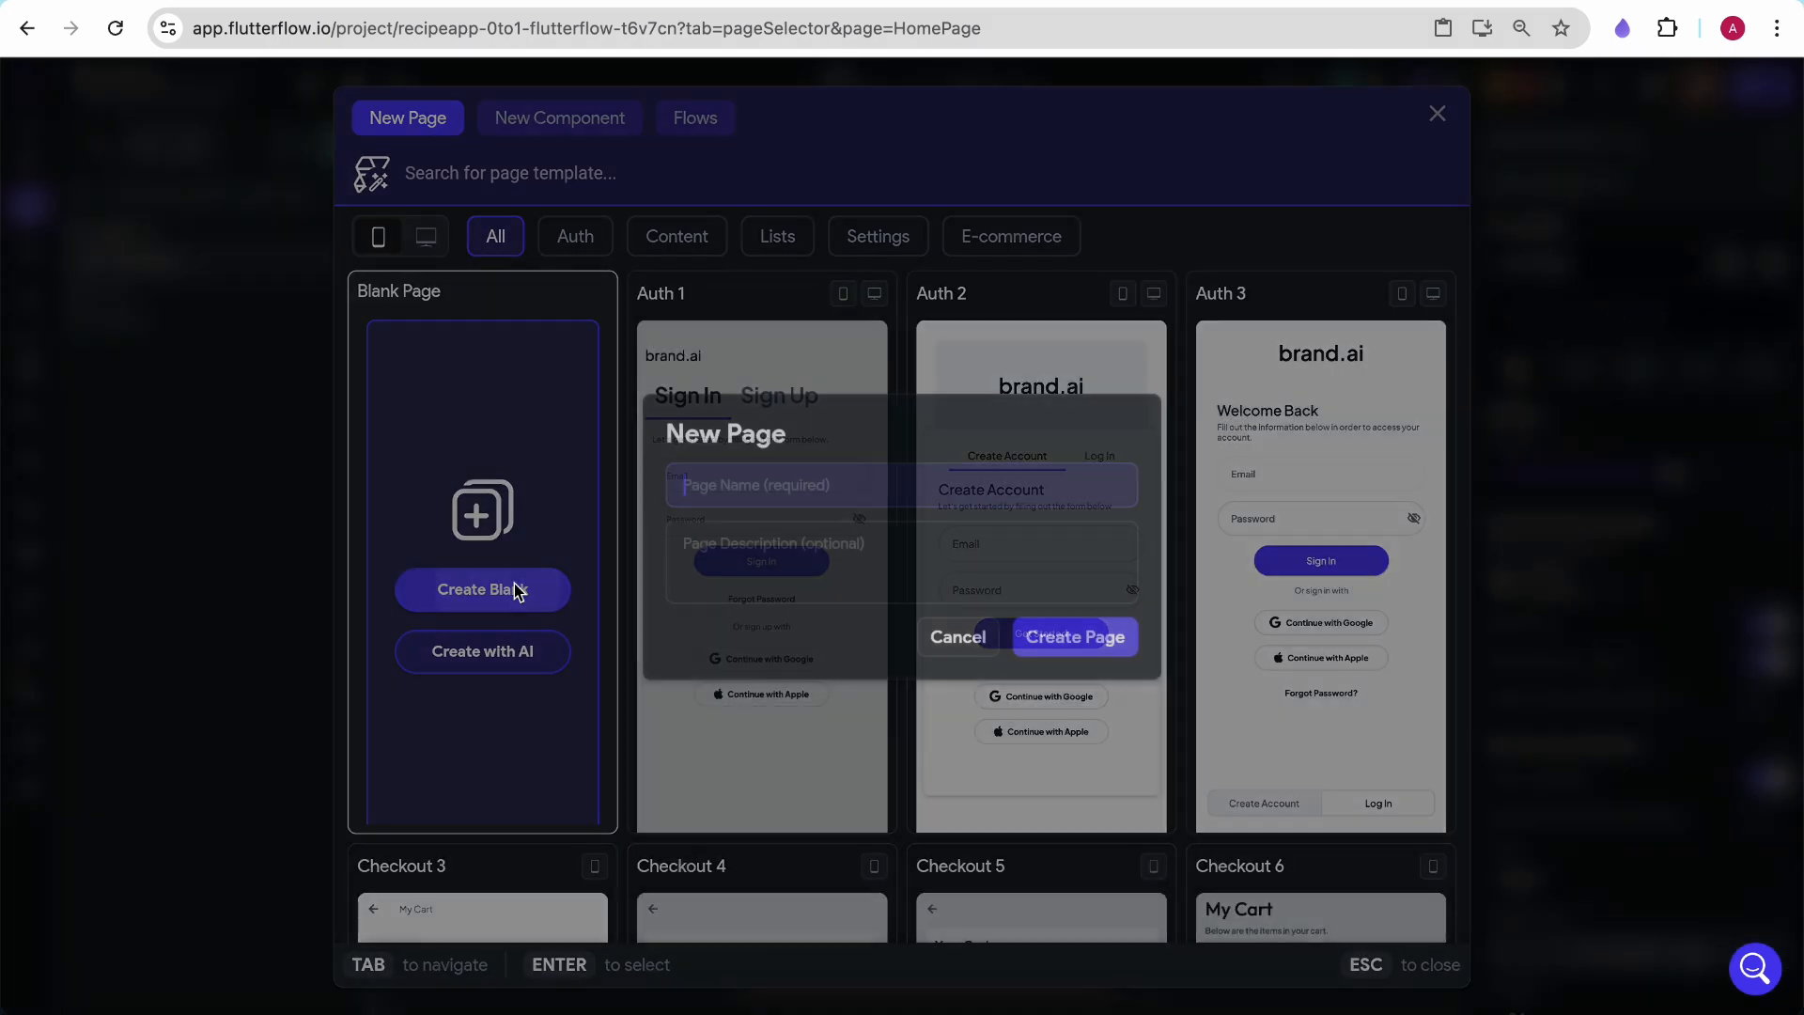
left_click(591, 2)
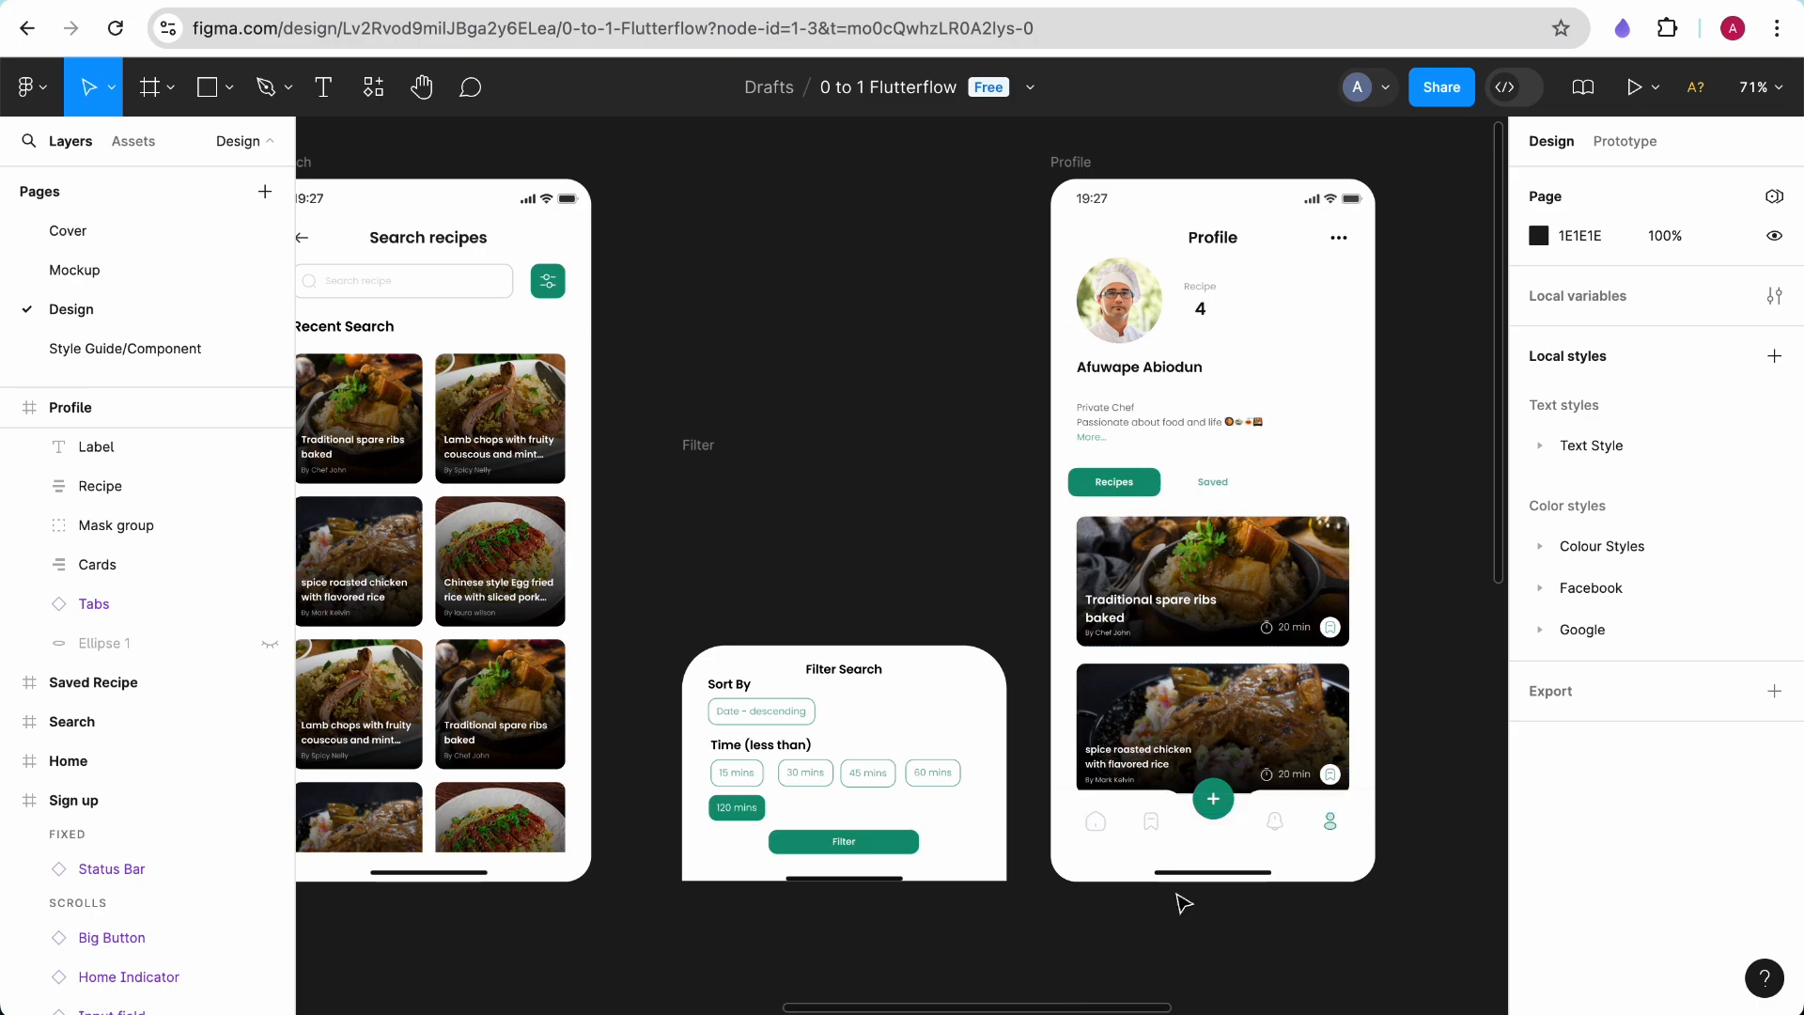
left_click(174, 1)
type("Pr")
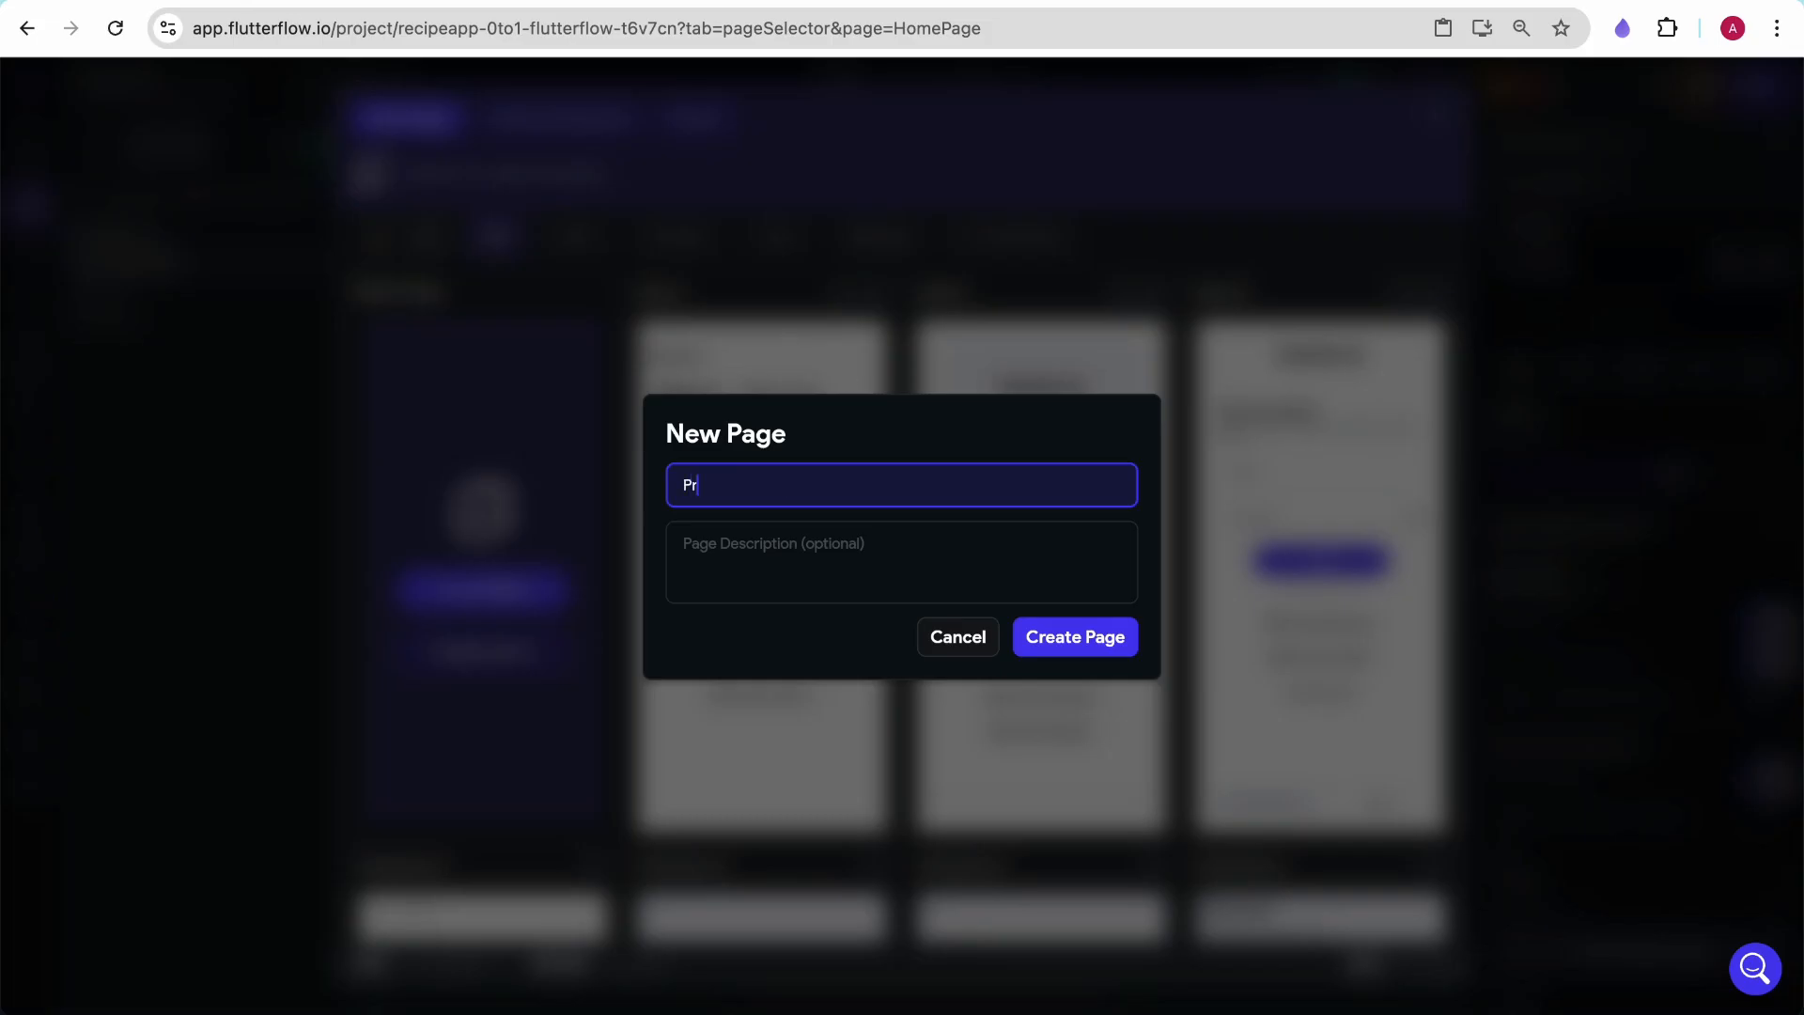
type("ofile")
left_click(1101, 639)
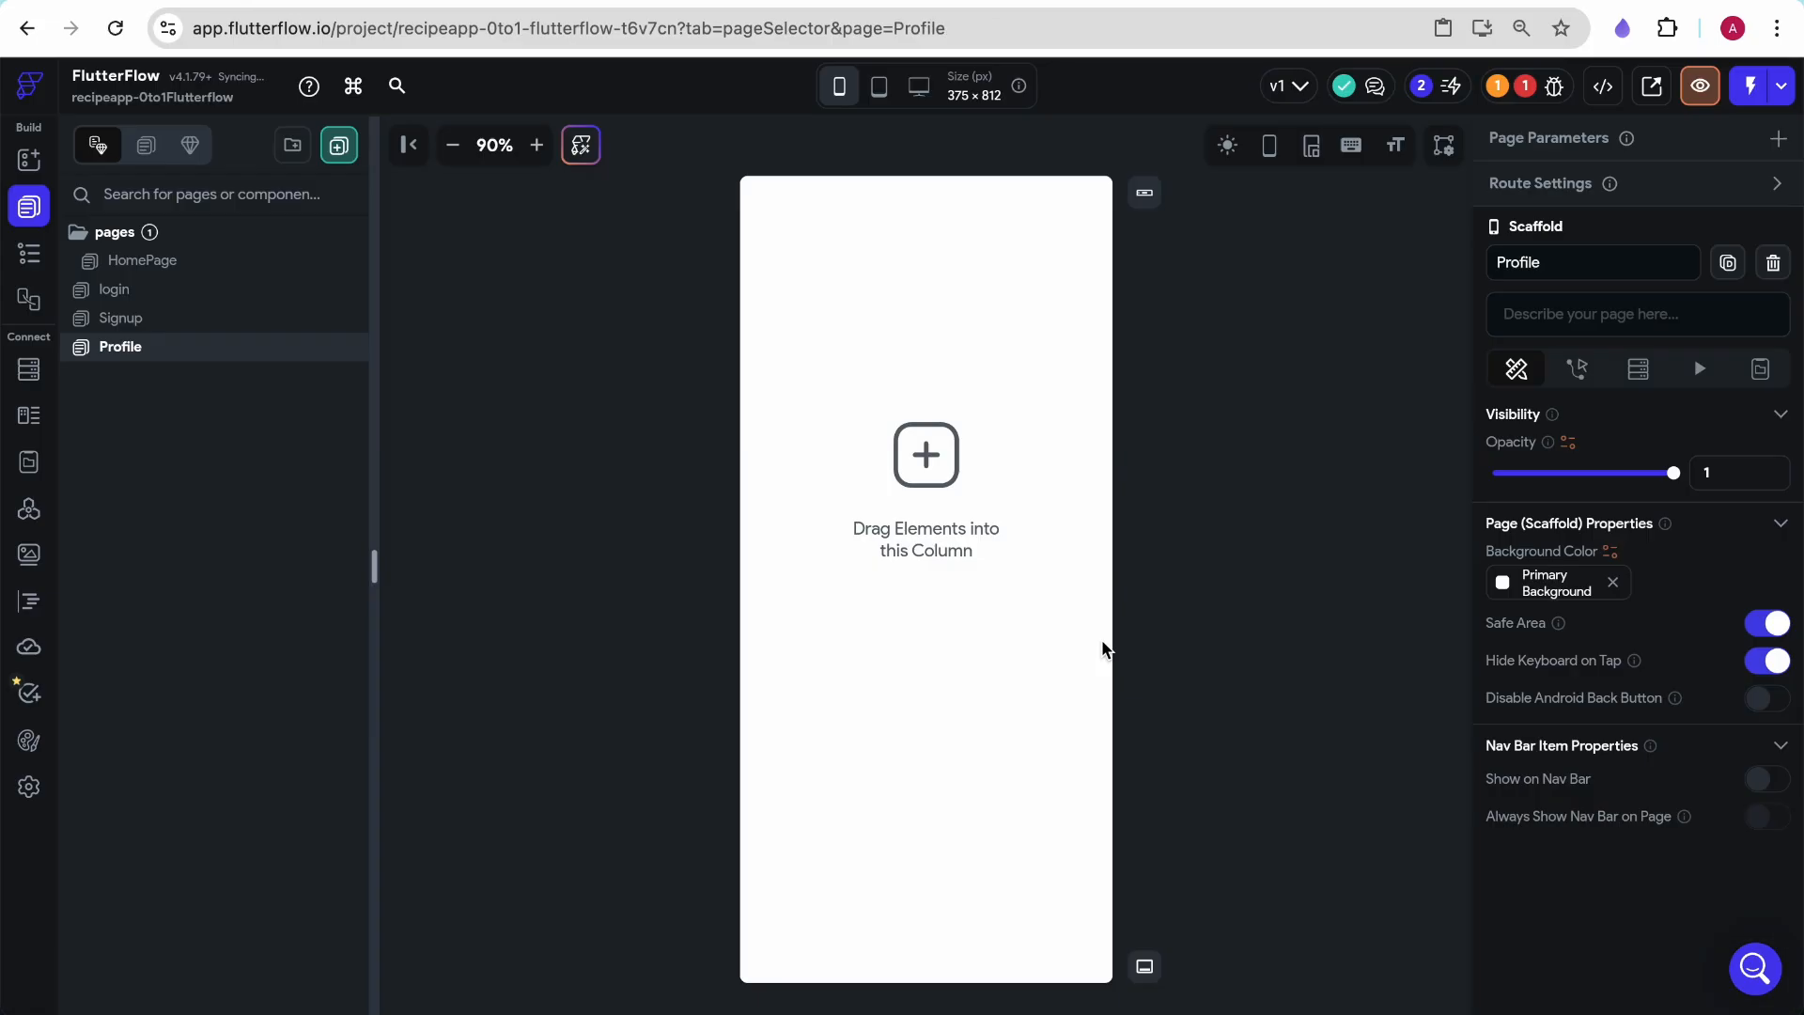
left_click(1763, 780)
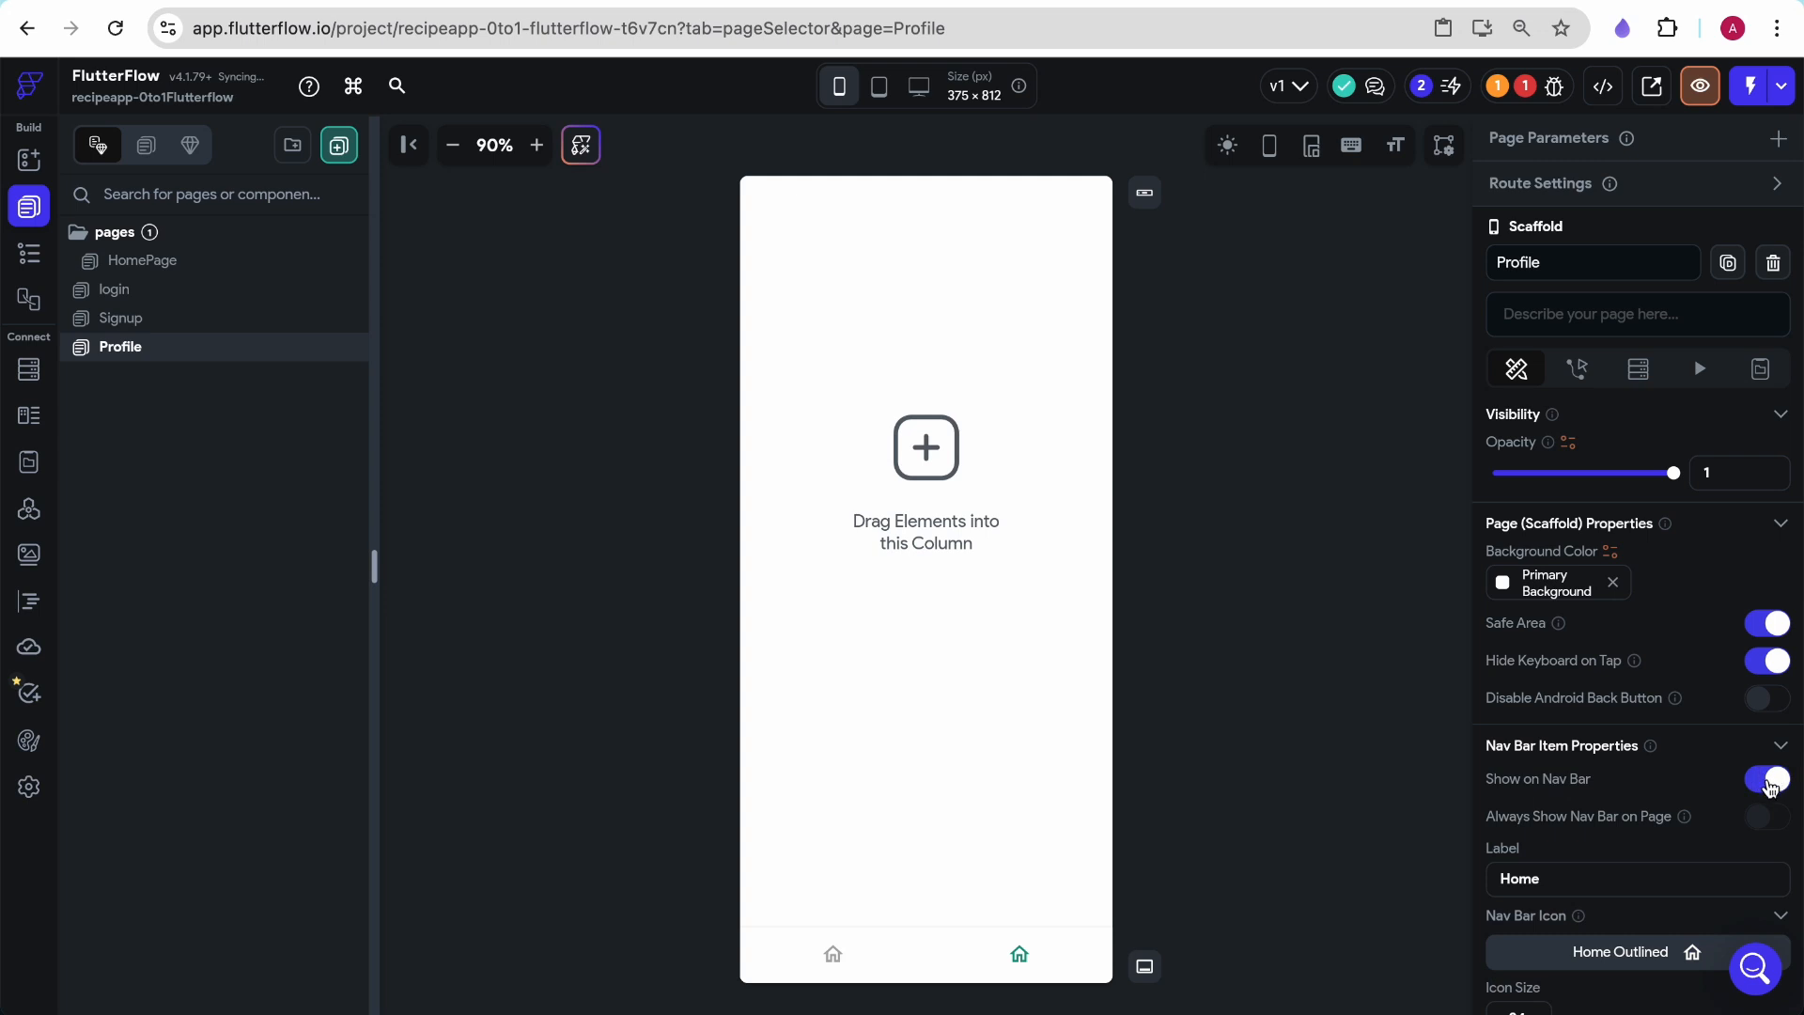
Try the Google and Floating nav bar styles in the app settings, and set the style back to Flutter Default Nav Bar
left_click(28, 786)
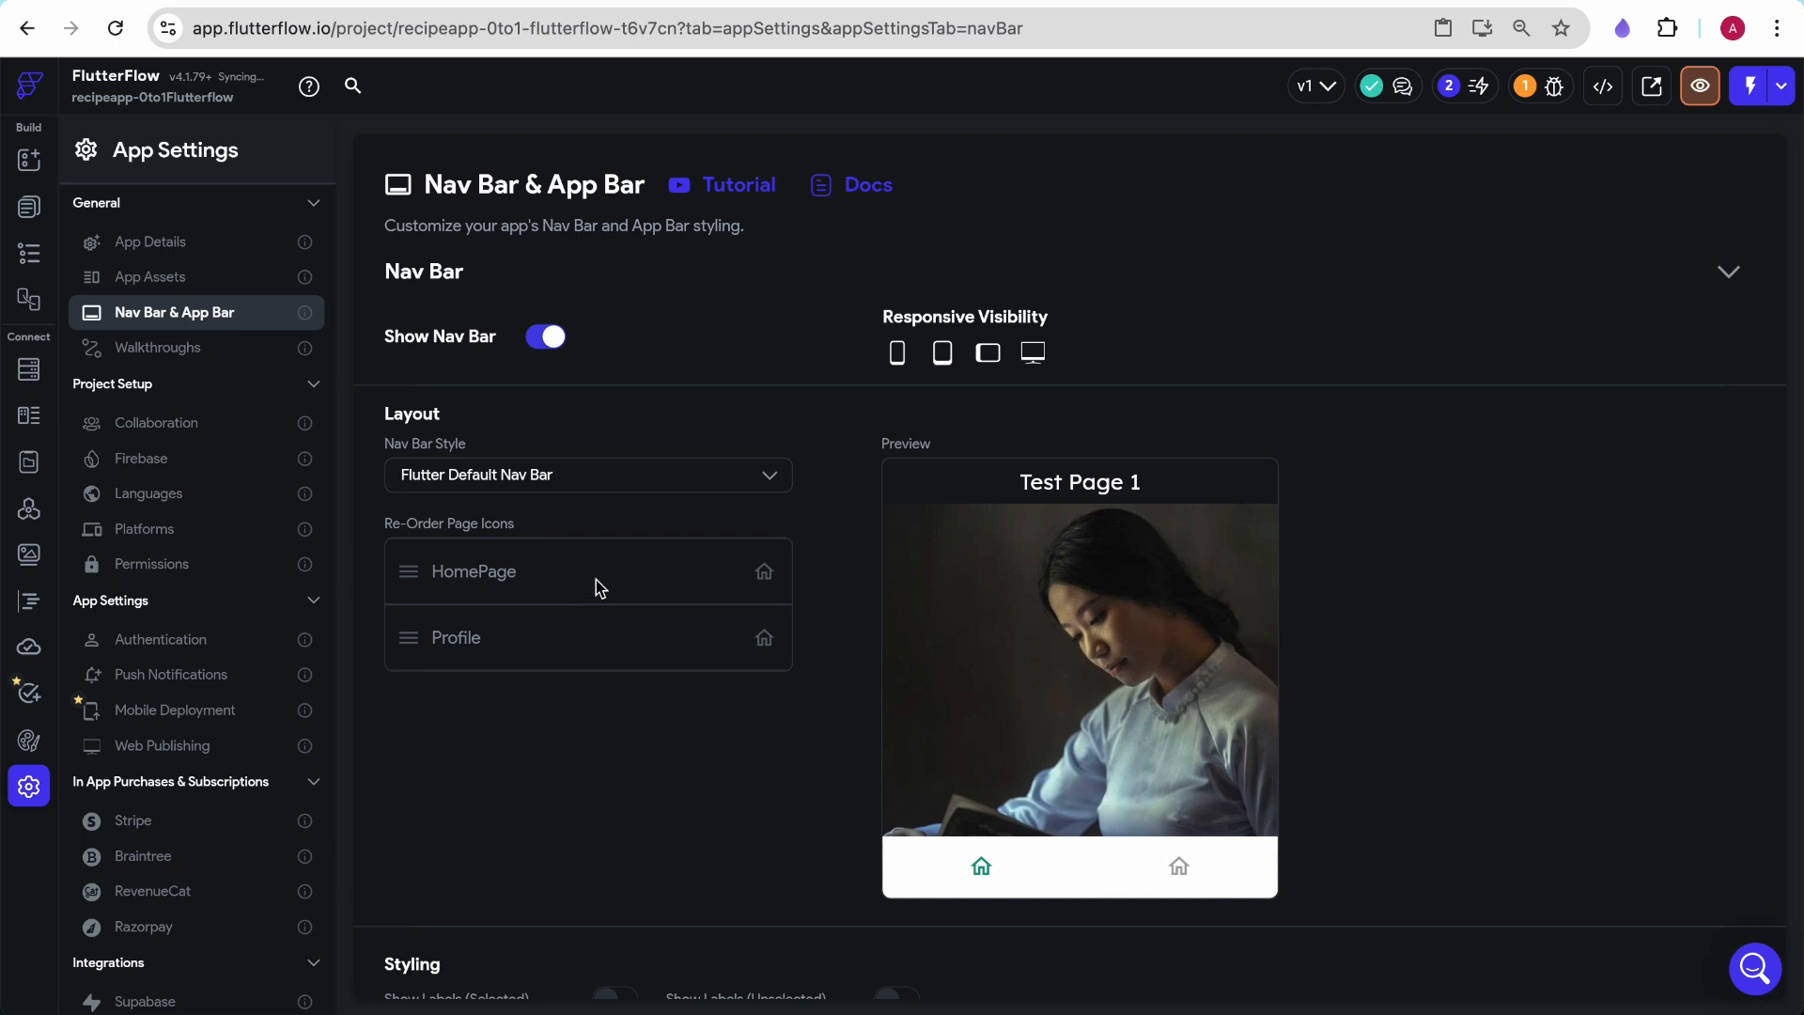
left_click(630, 481)
left_click(606, 529)
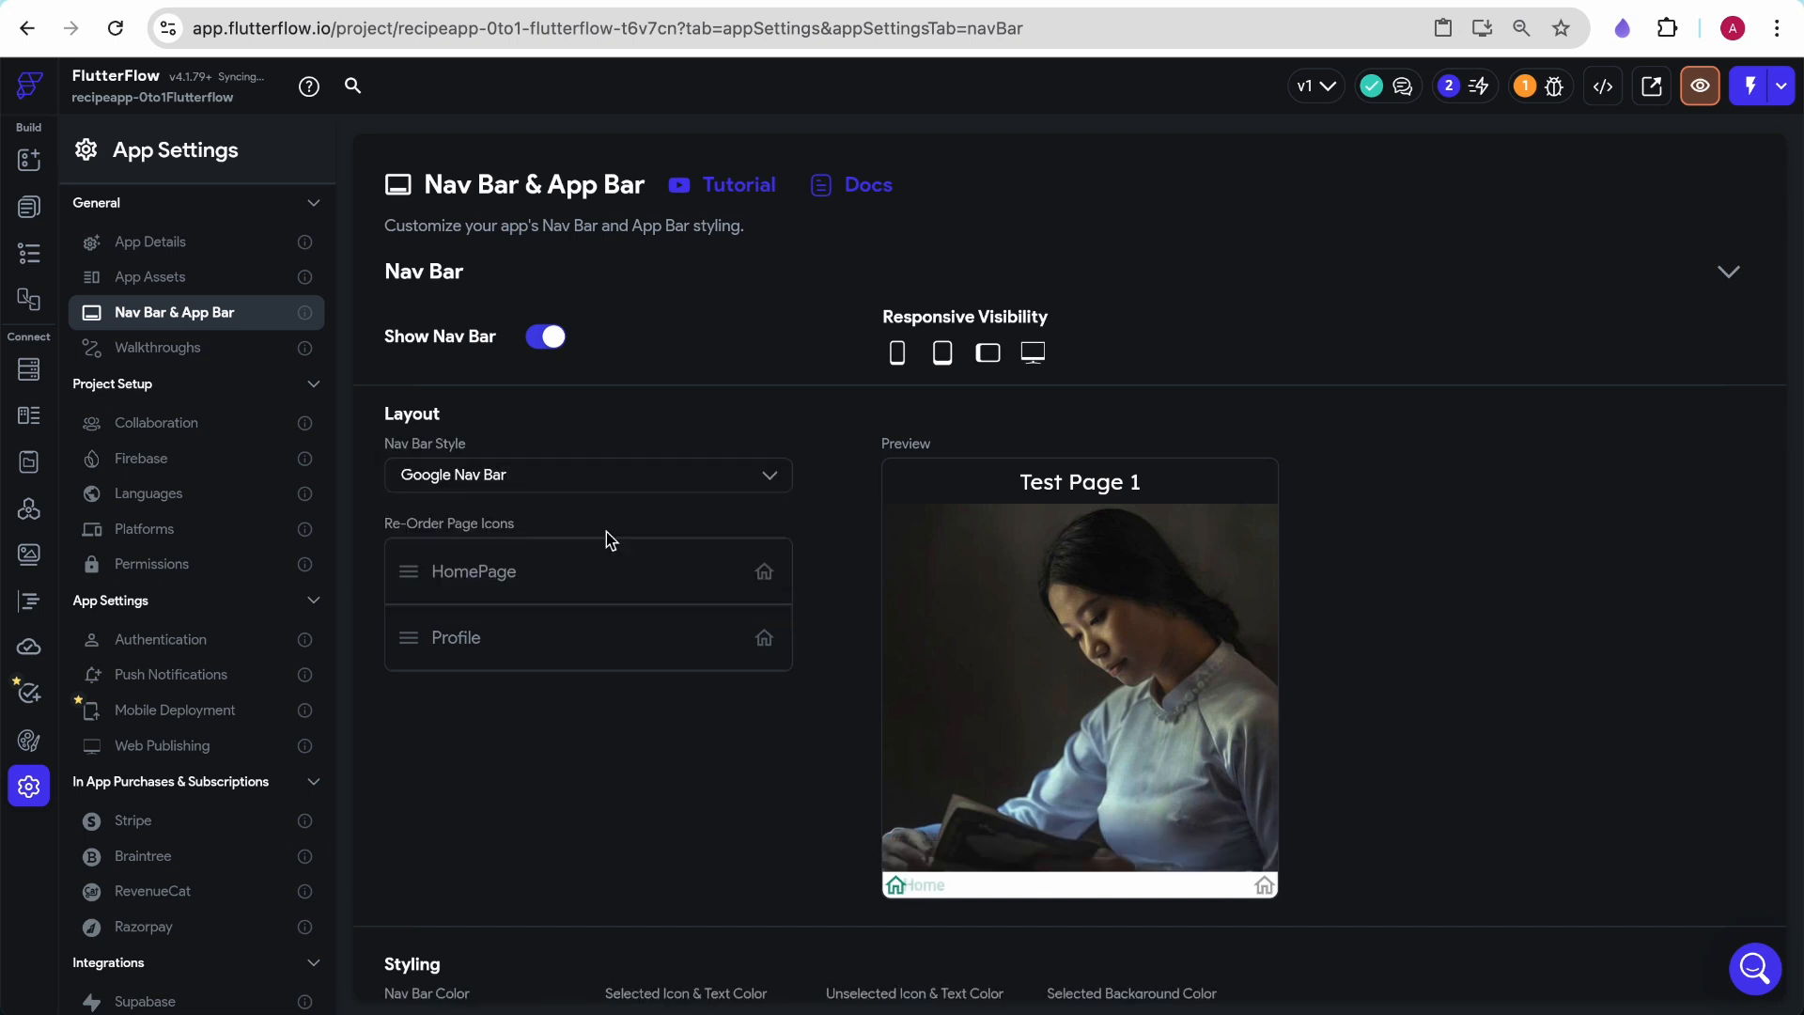
left_click(717, 490)
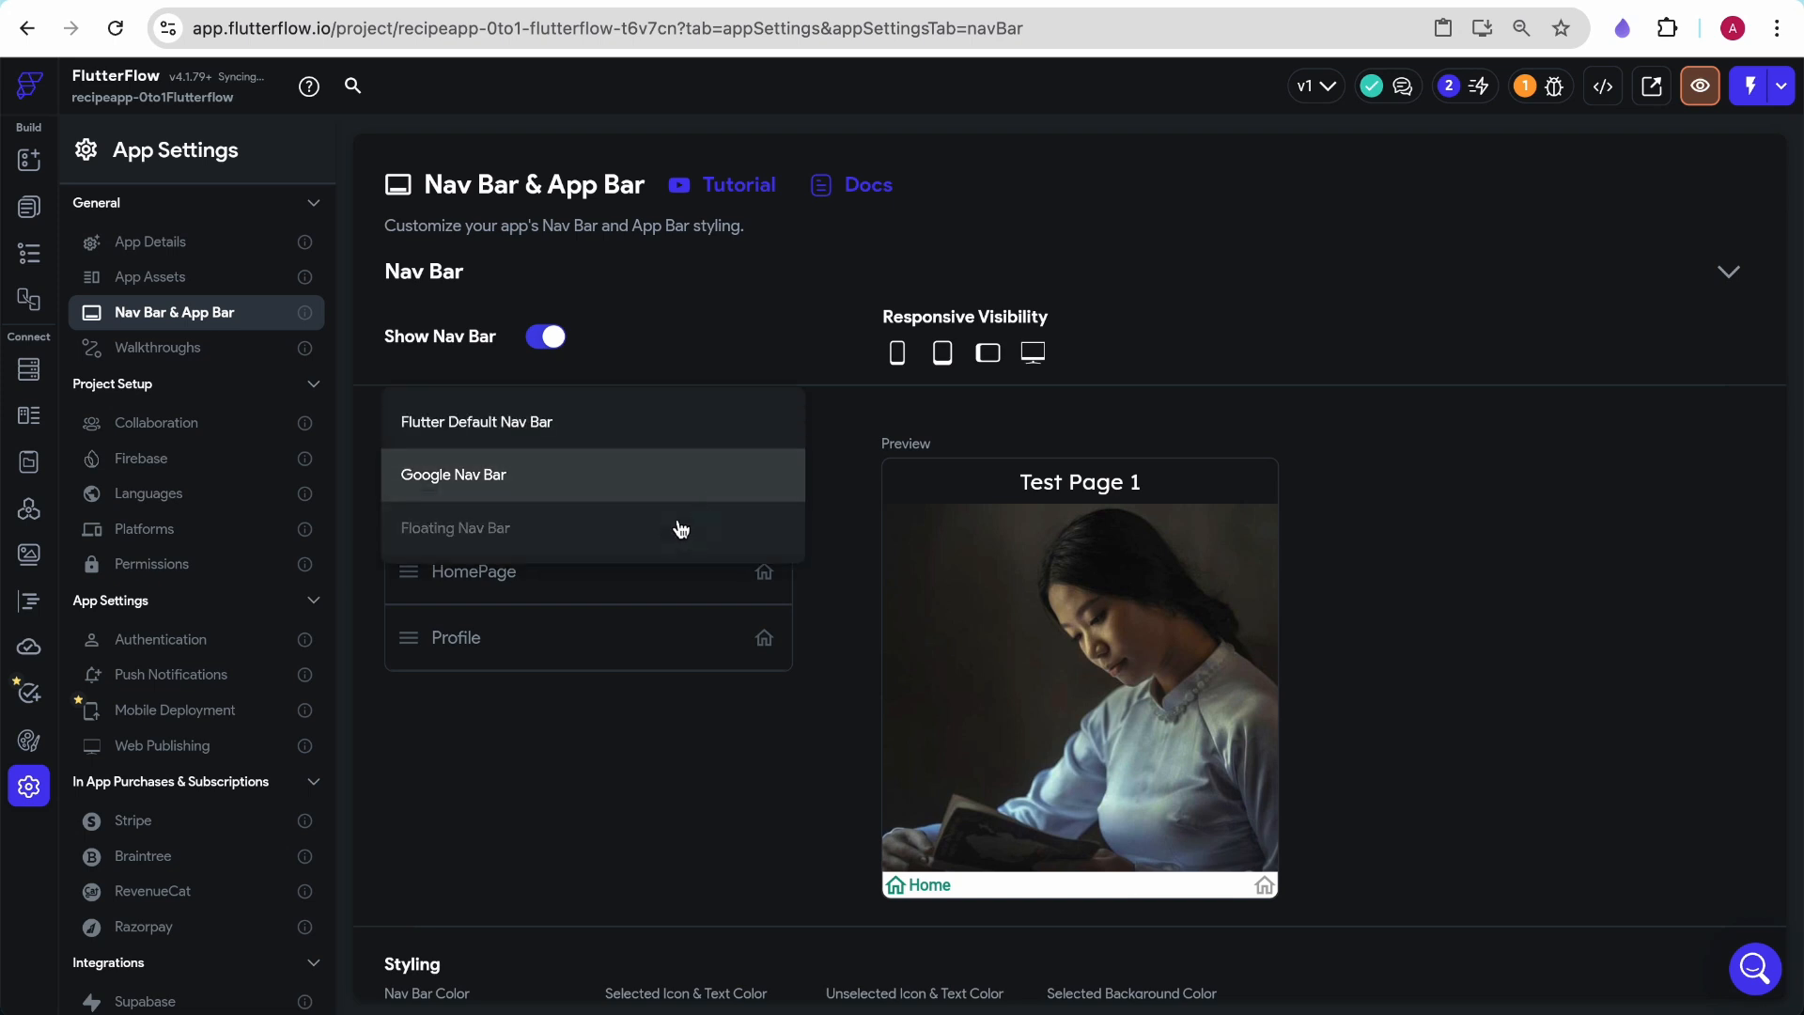
left_click(657, 527)
left_click(559, 492)
left_click(568, 369)
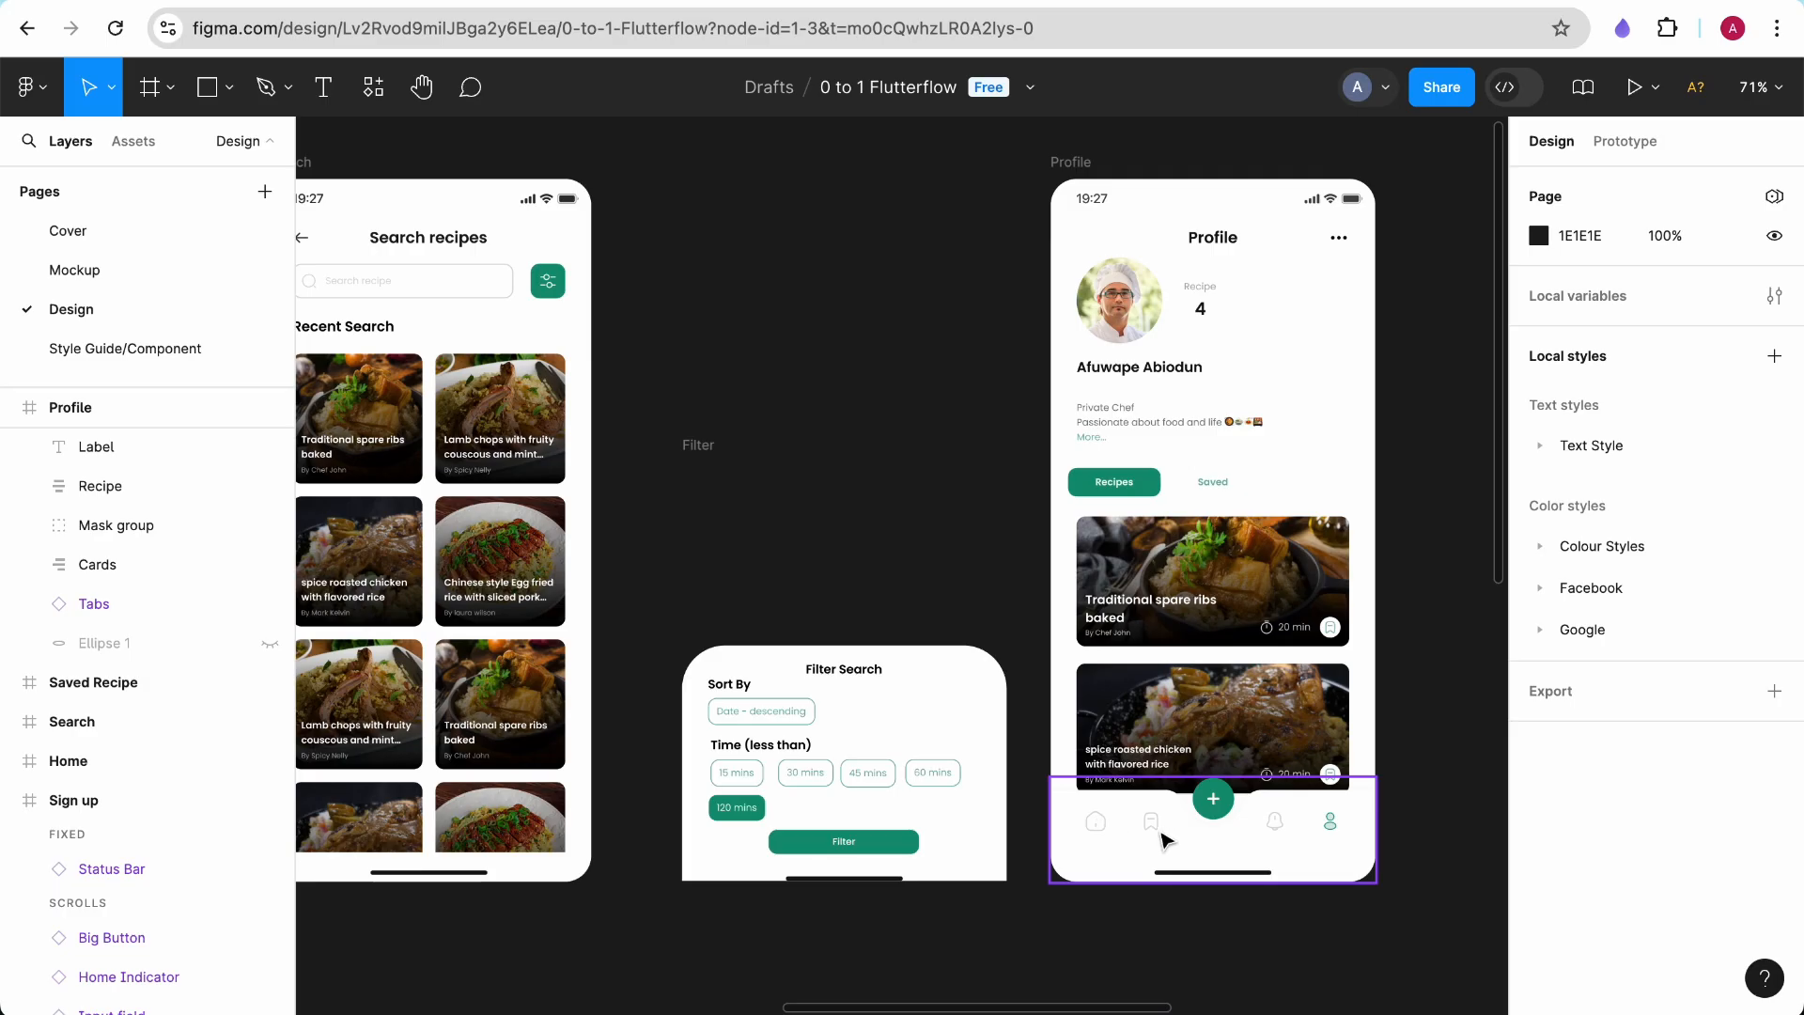
Remove the bookmark and notification icons from the navigation bar of the Profile screen in the Figma design
double_click(1151, 824)
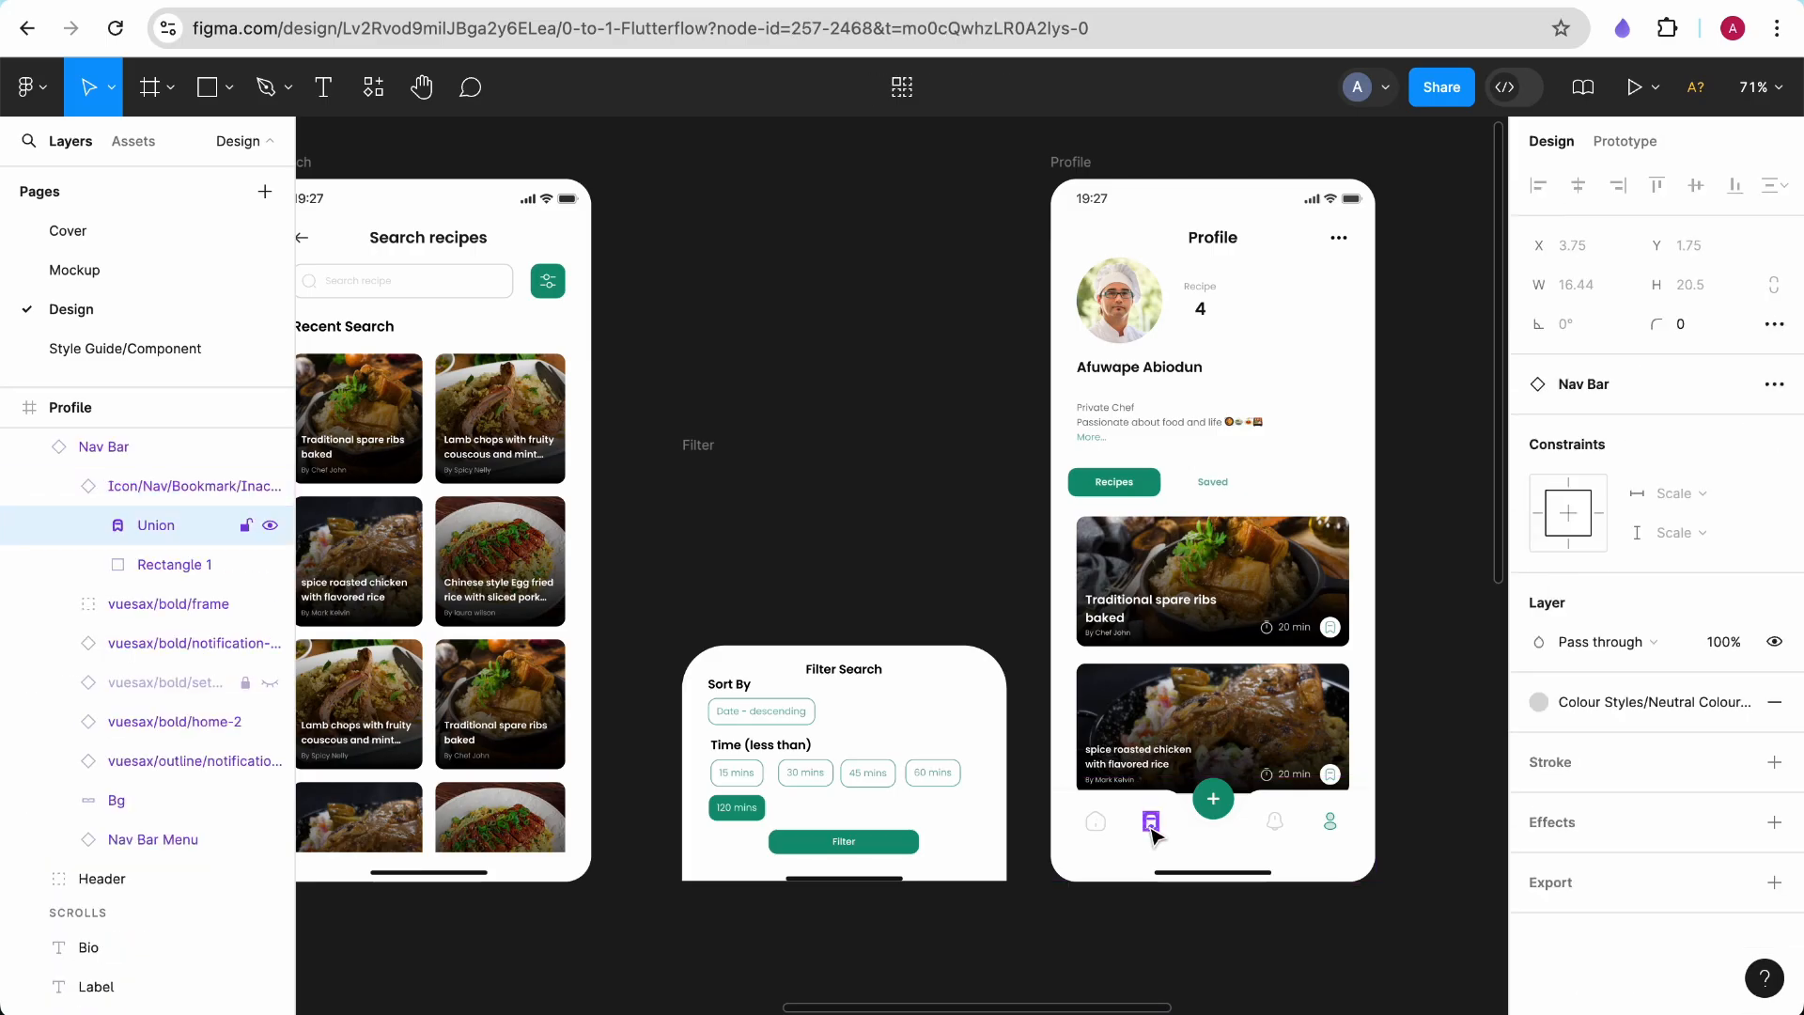
key("Delete")
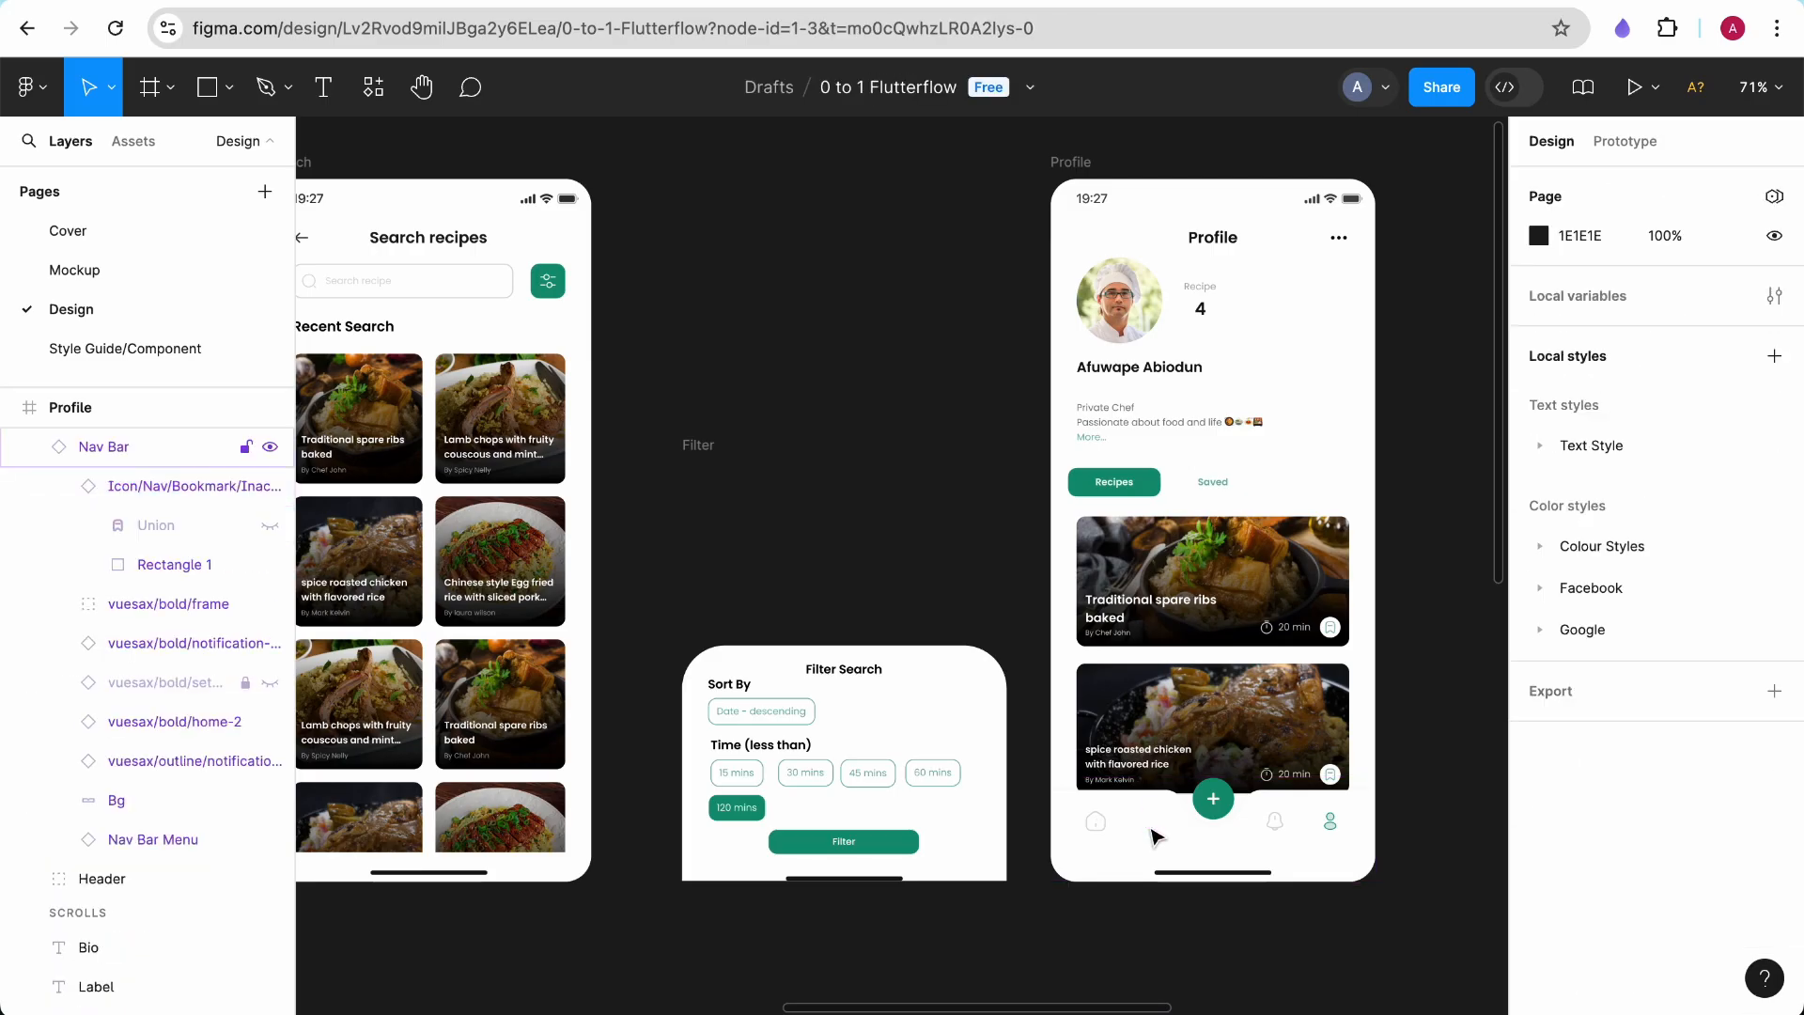
double_click(1213, 809)
left_click(1333, 922)
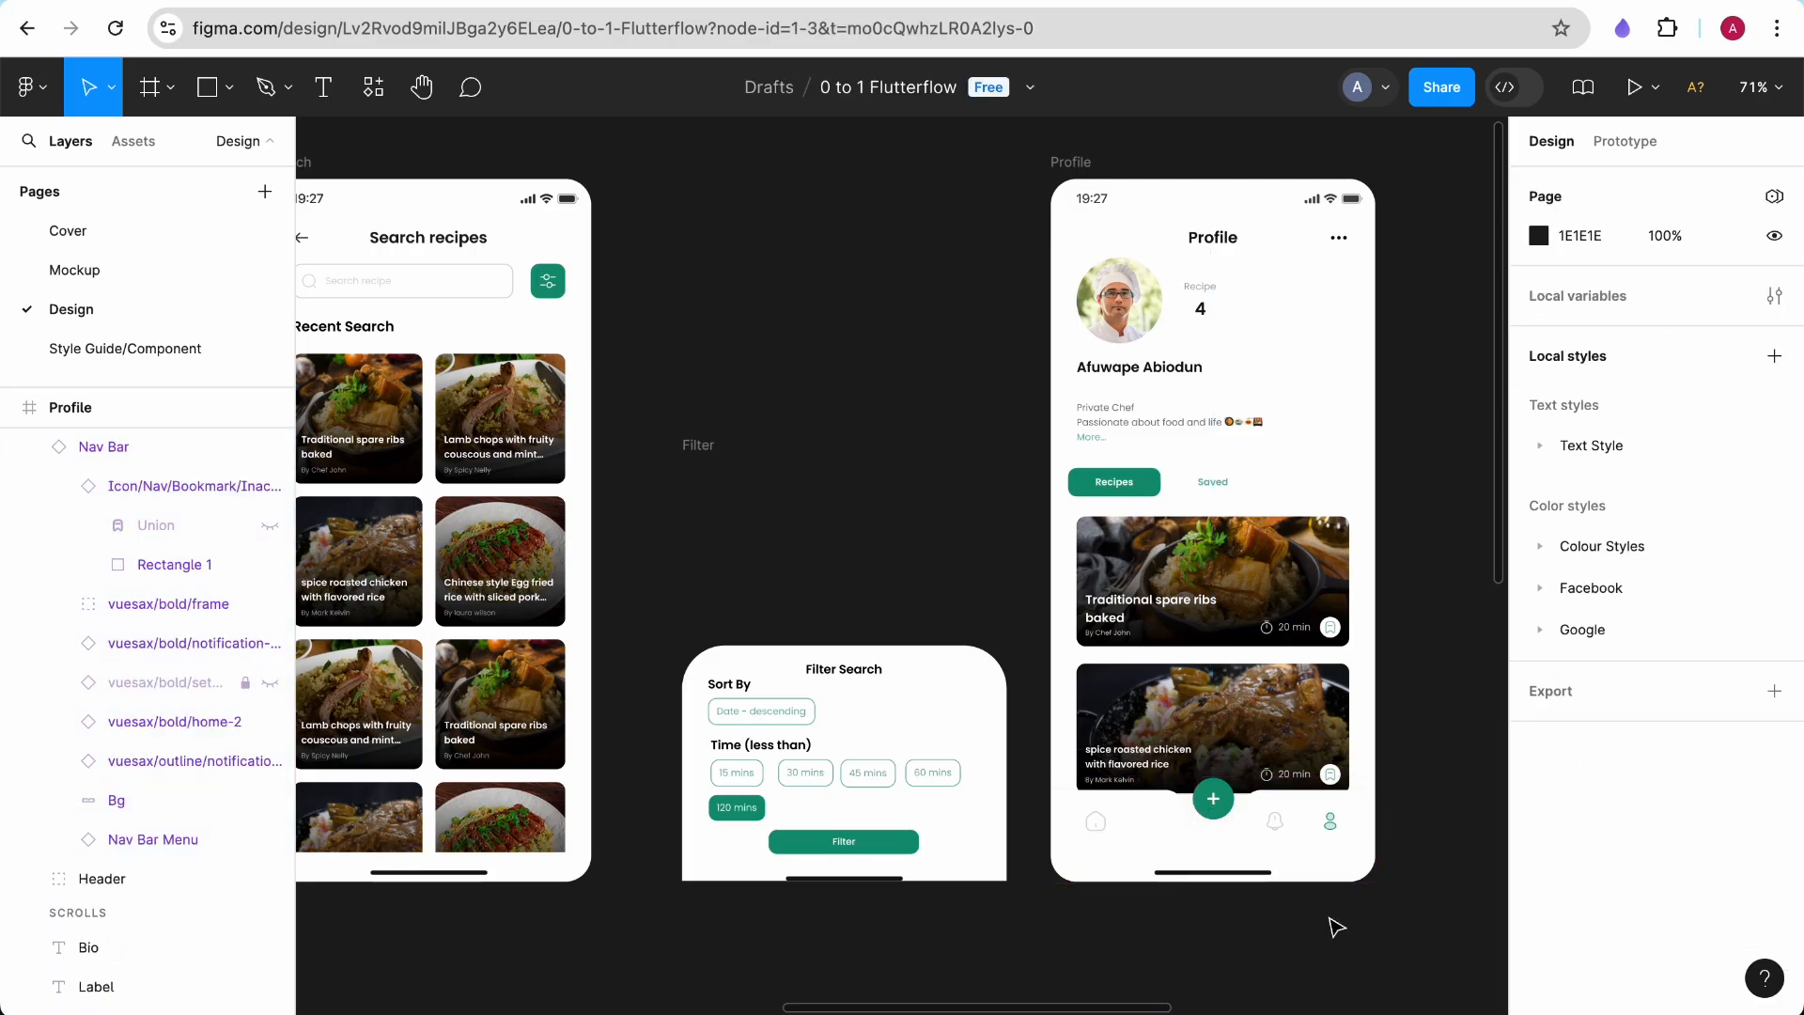
left_click(1268, 831)
left_click(1268, 831)
key("Delete")
left_click(1270, 832)
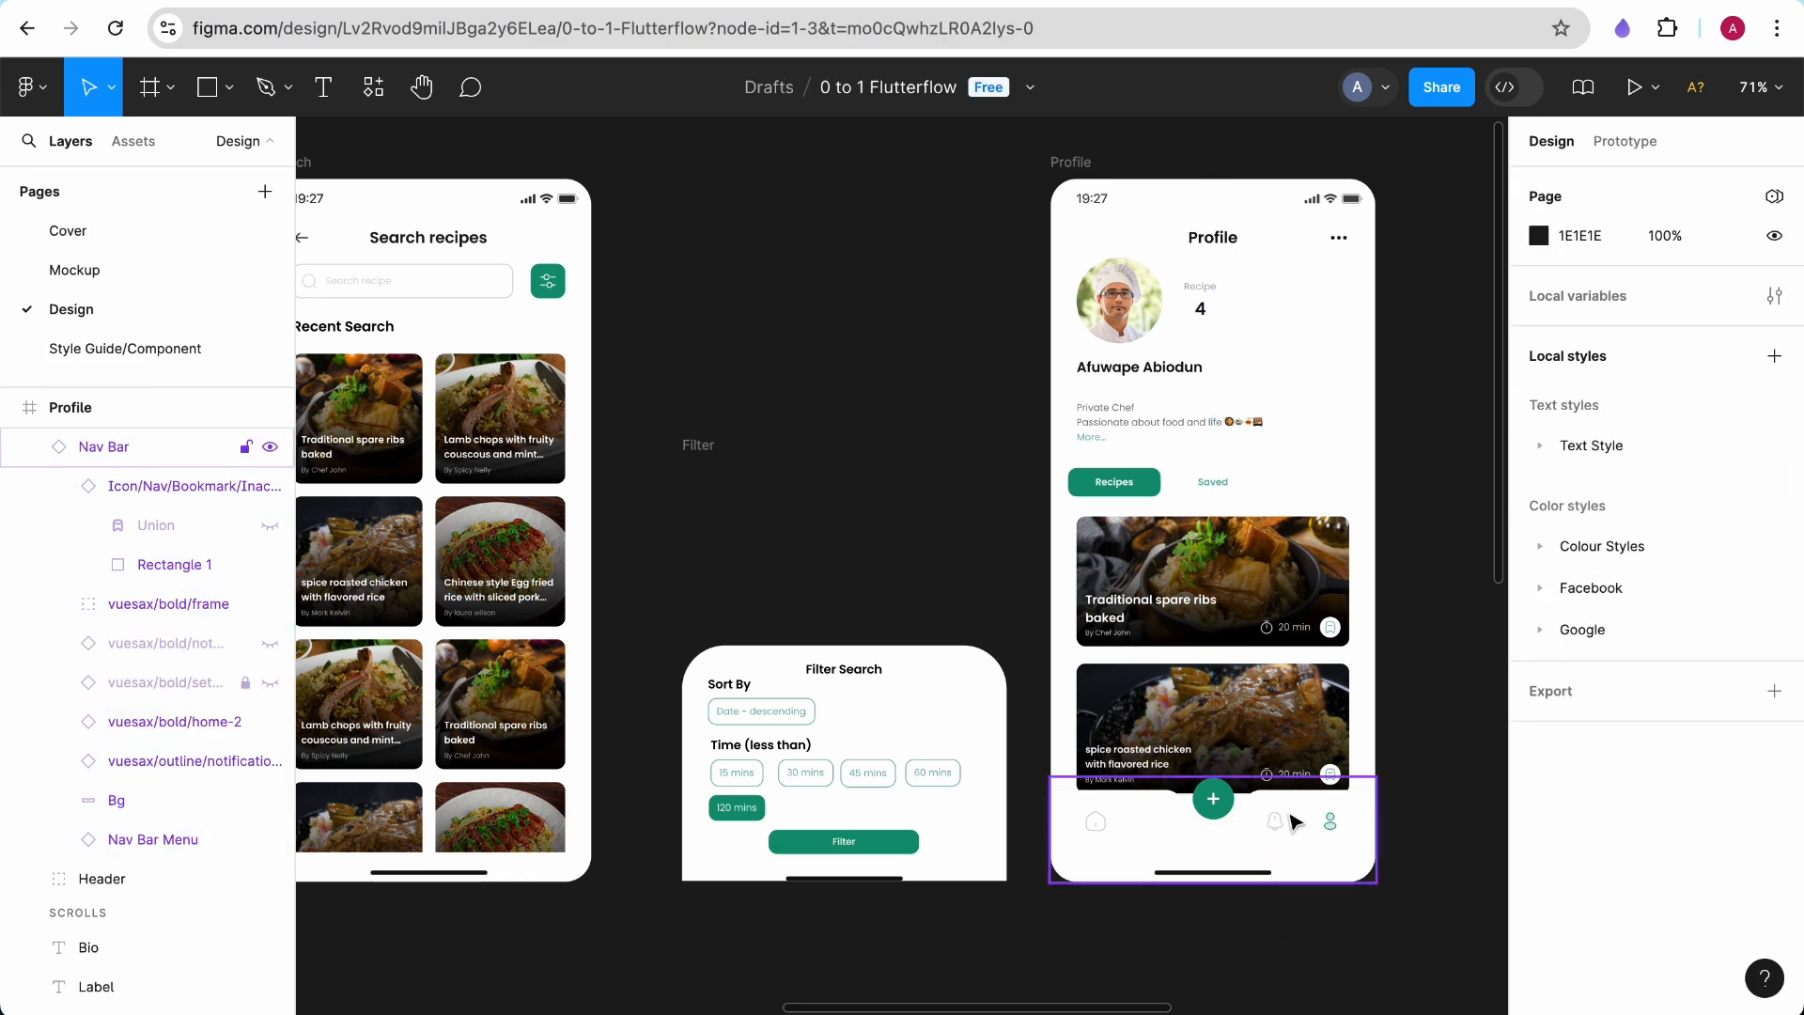
left_click(1272, 834)
key("Delete")
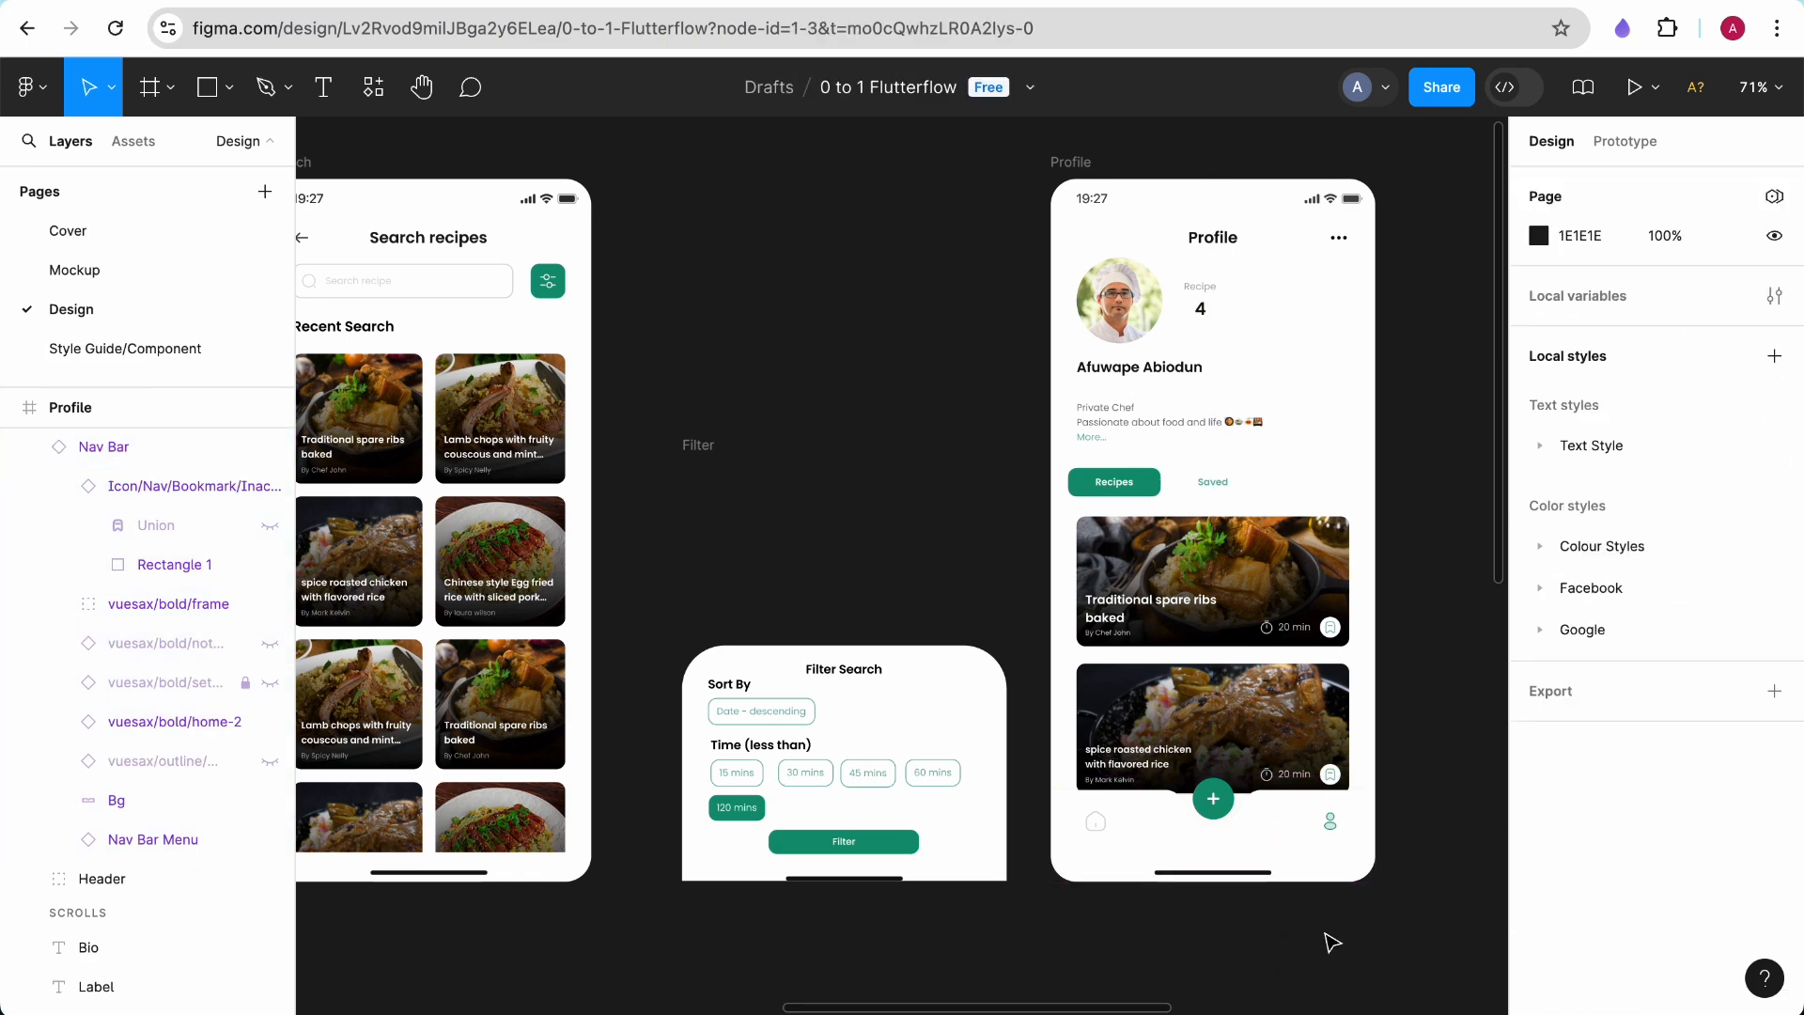
left_click(1098, 829)
Examine the layout of the Create recipe screen in the Figma design
left_click(225, 2)
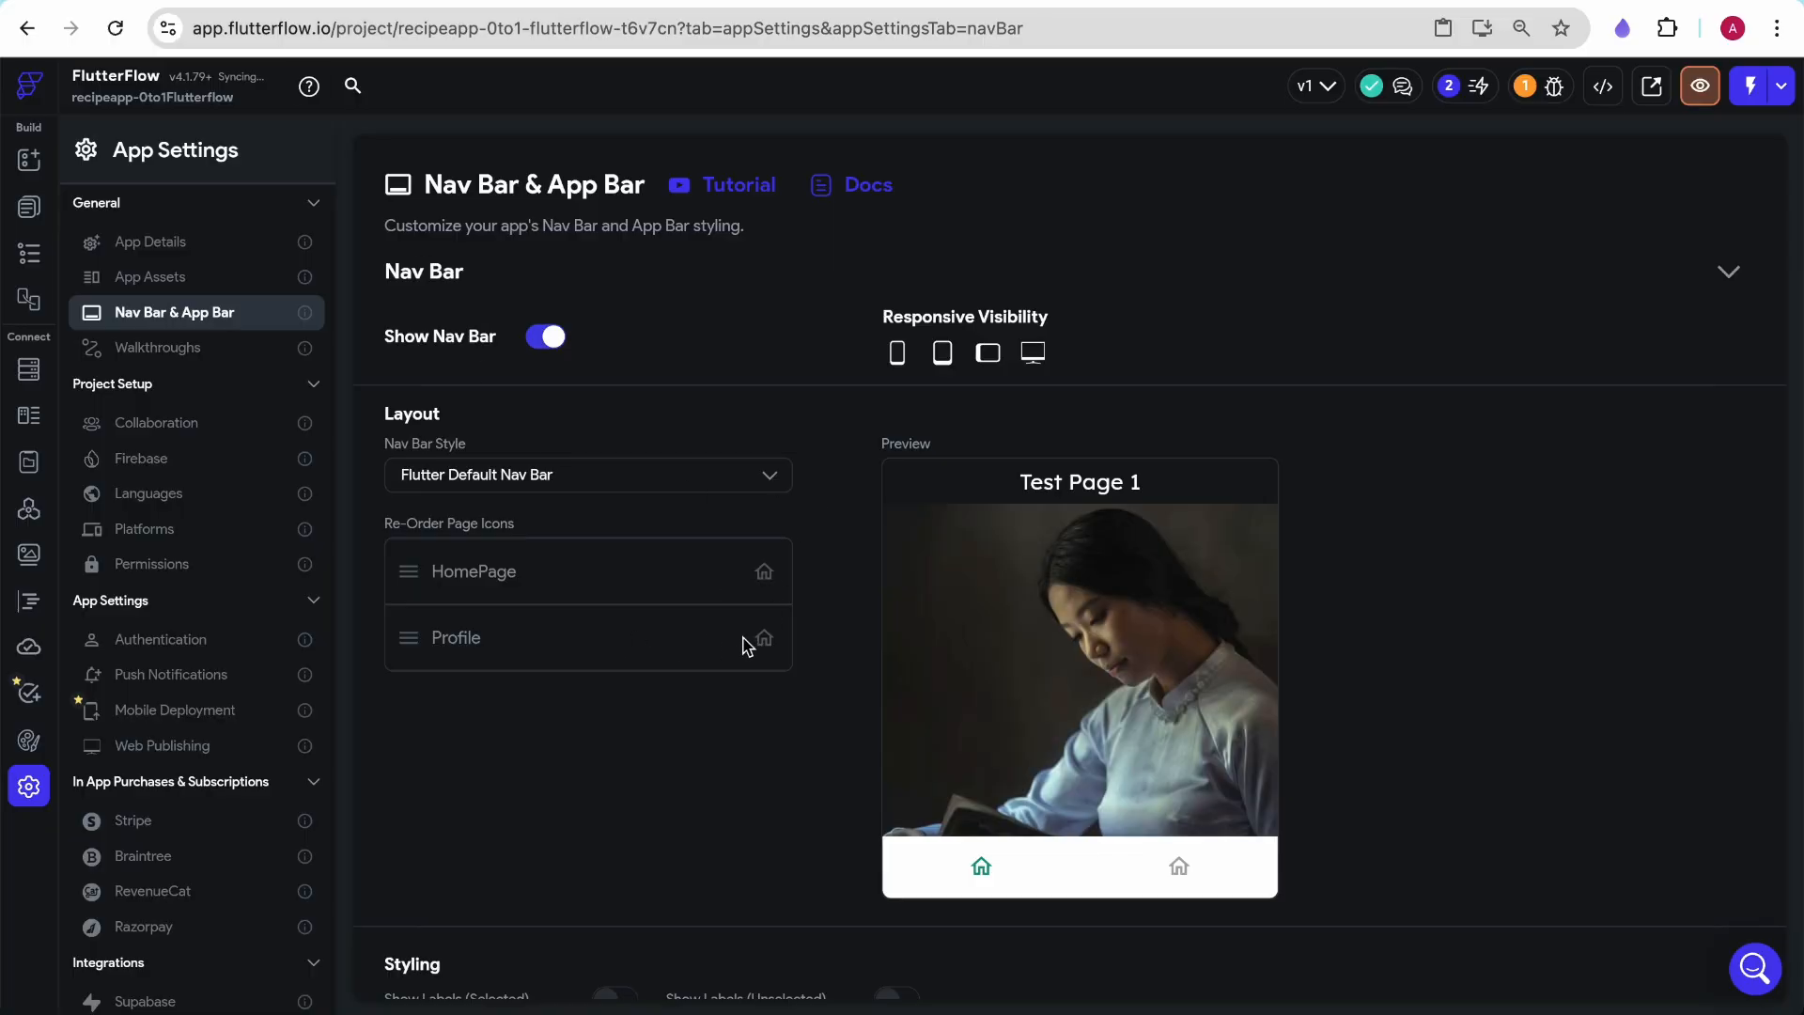
left_click(635, 2)
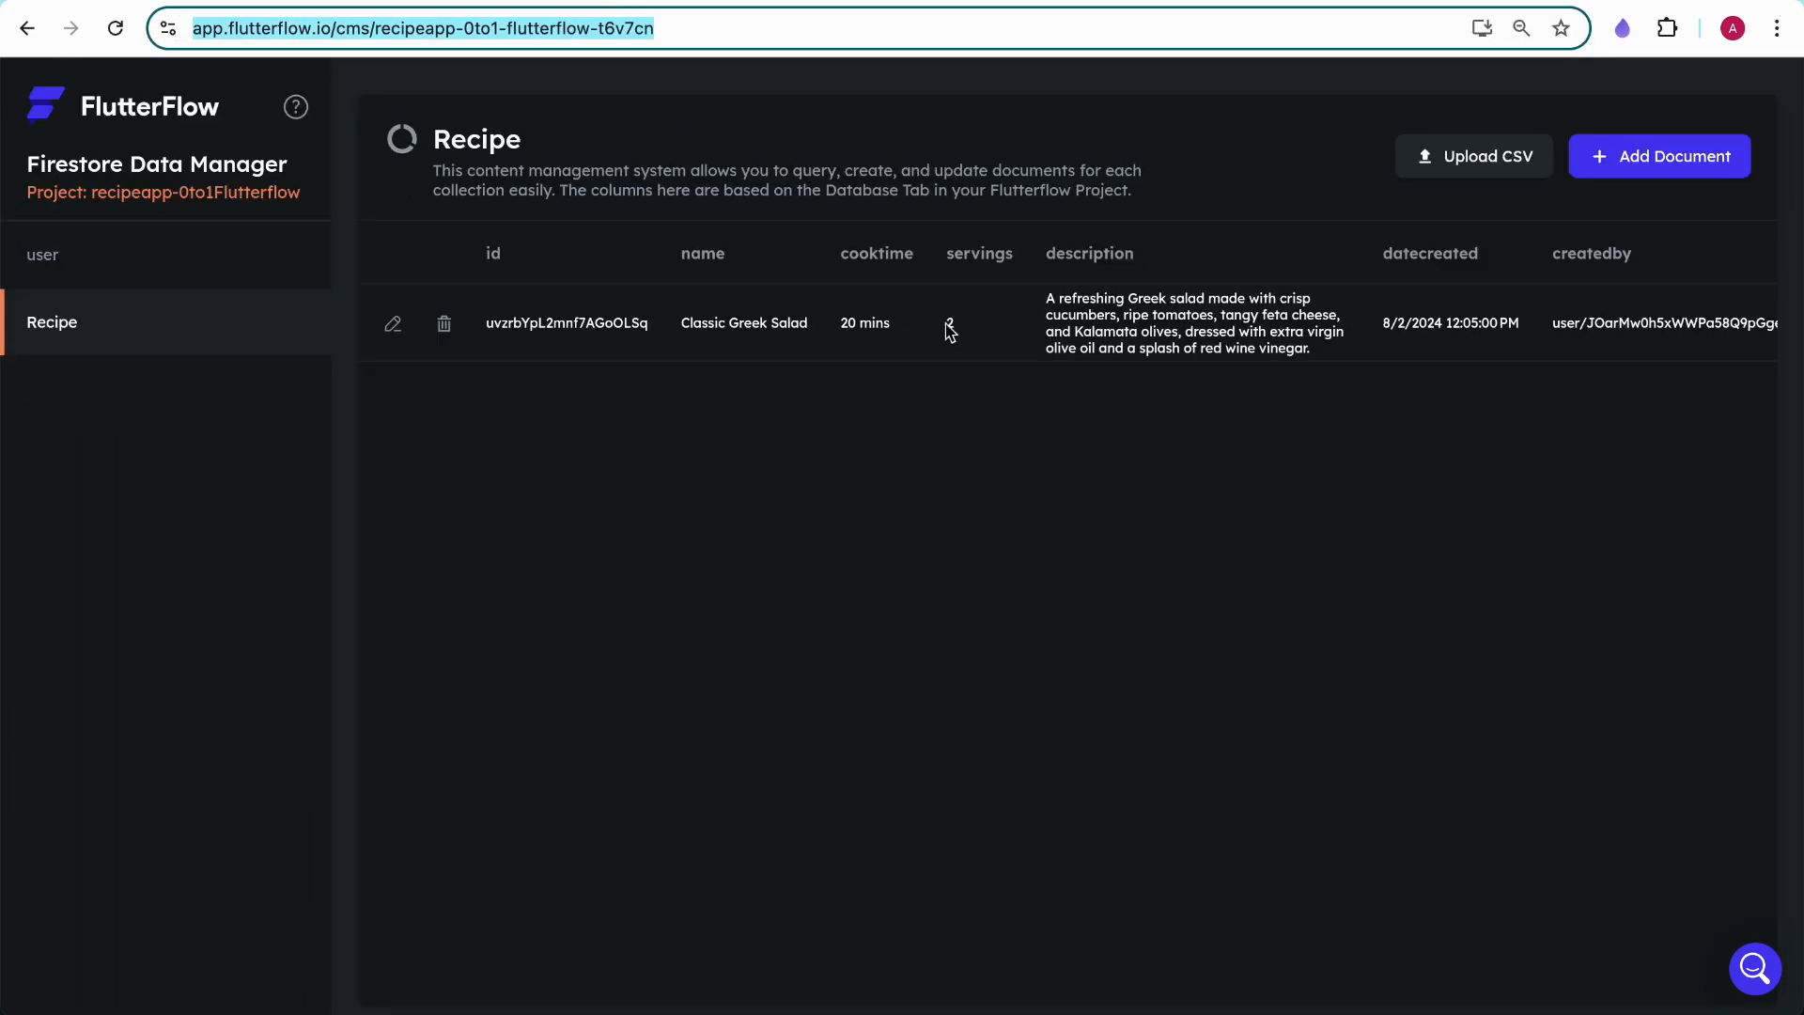
left_click(430, 2)
scroll(795, 627, "left", 15)
scroll(795, 628, "down", 10)
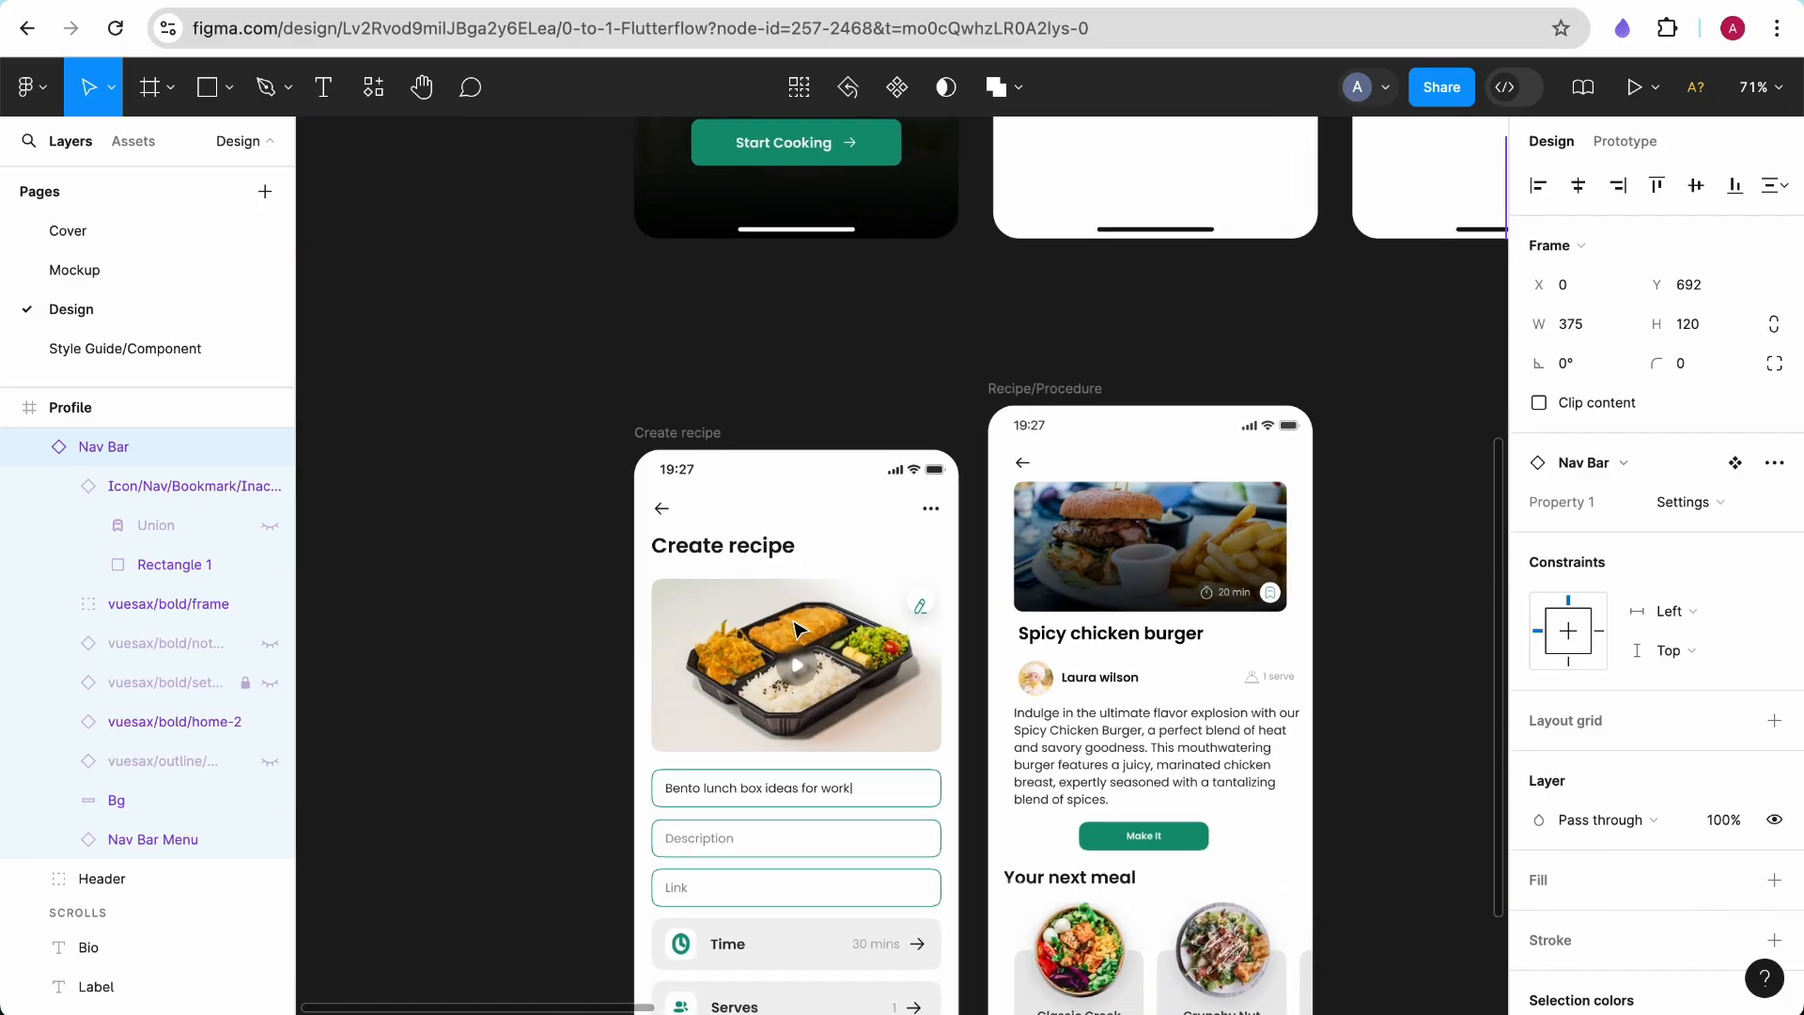
scroll(844, 517, "up", 3)
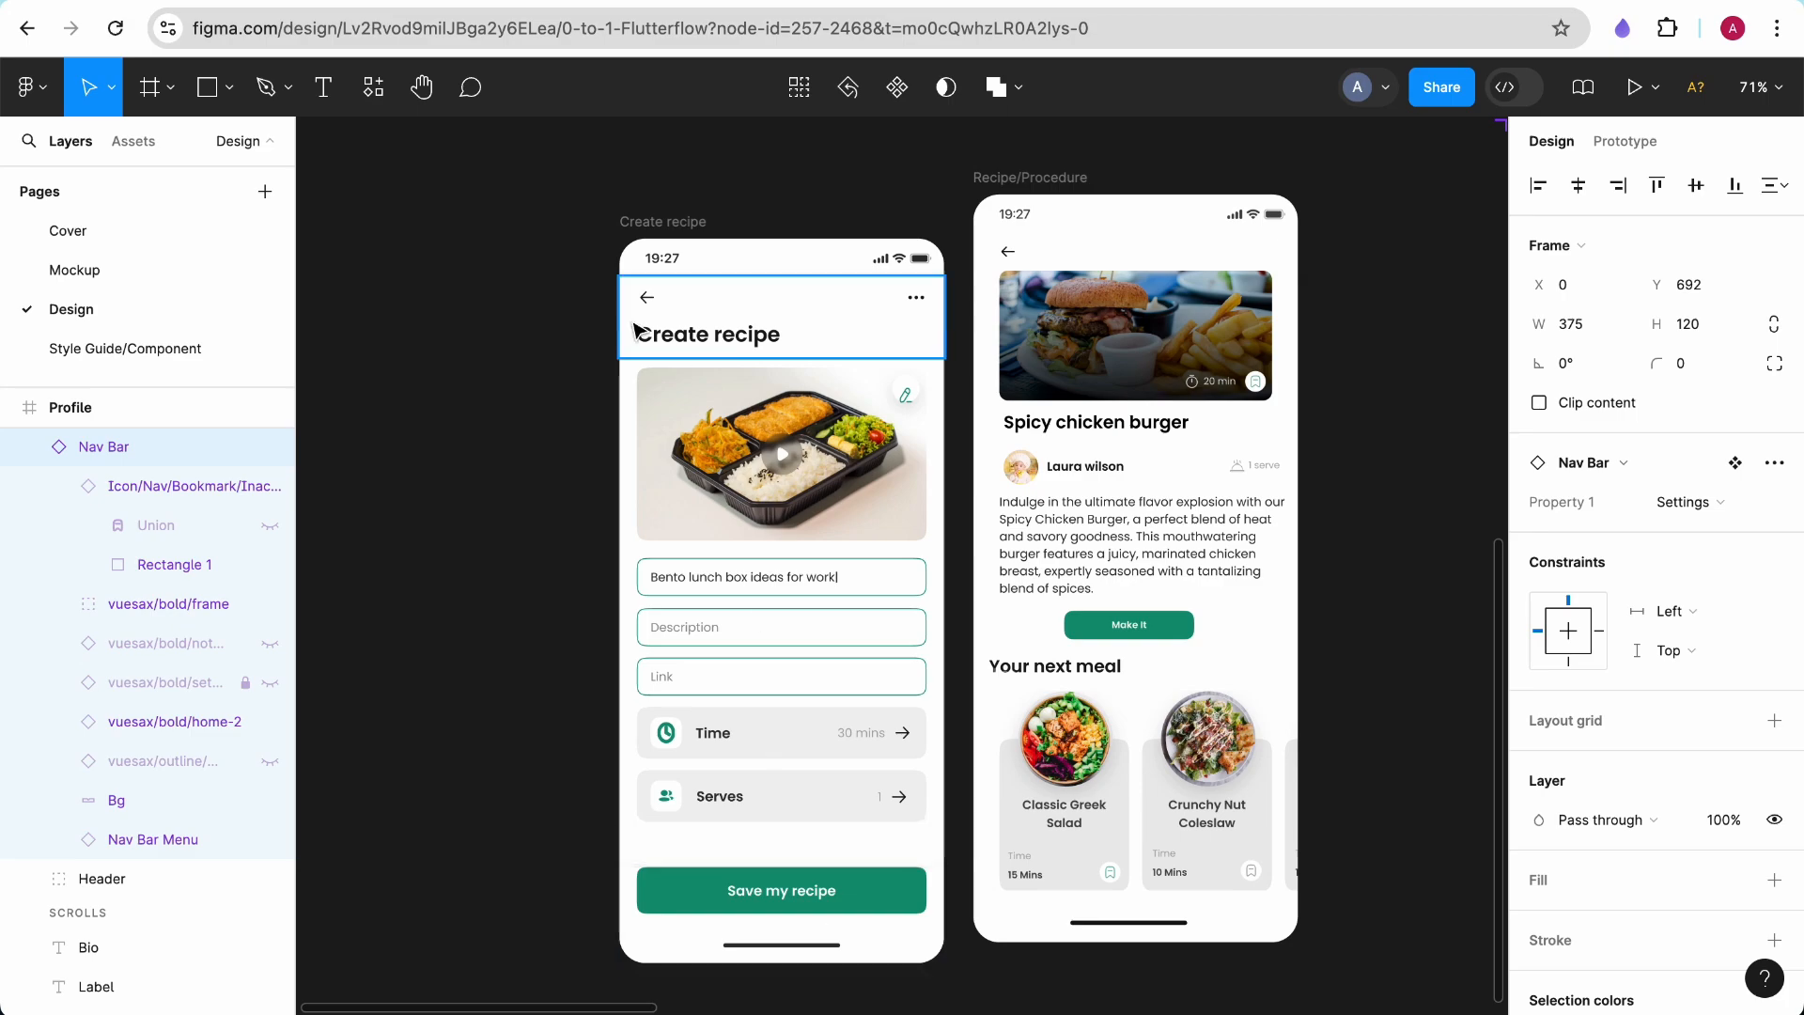
Switch back to FlutterFlow, reopen the Profile page and turn its Show on Nav Bar option off and on again
left_click(271, 2)
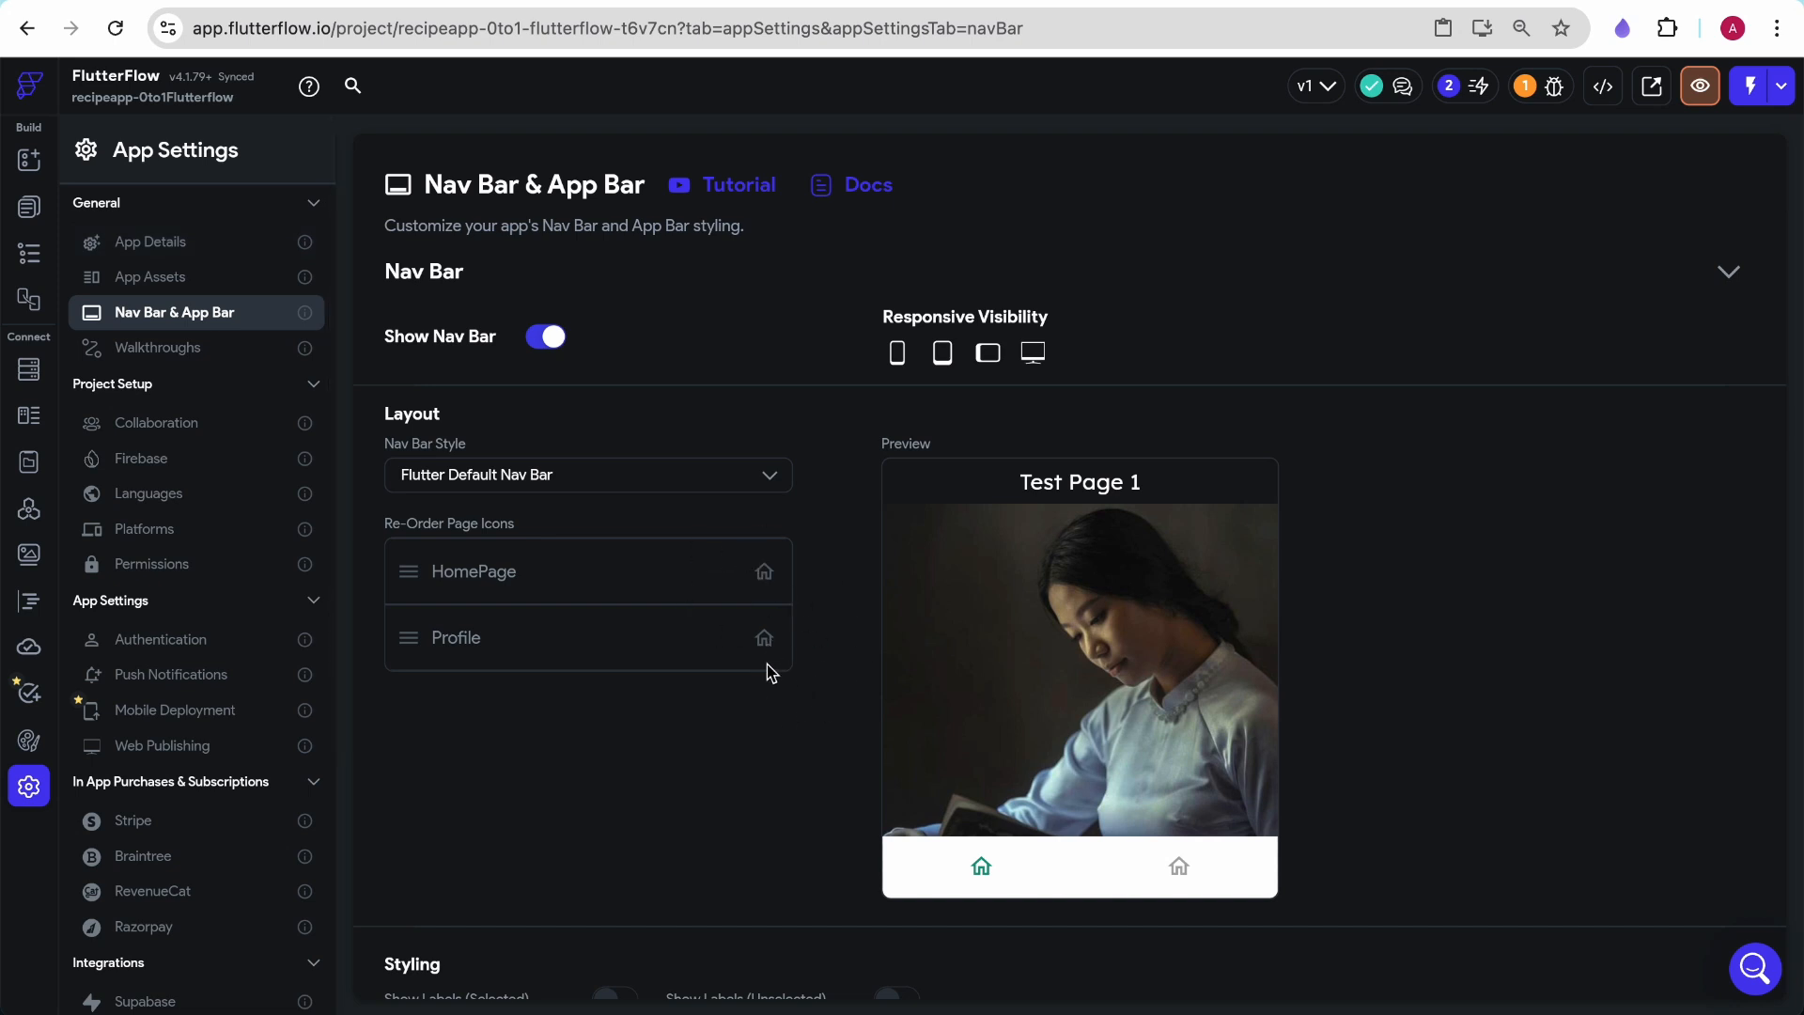
scroll(786, 801, "down", 2)
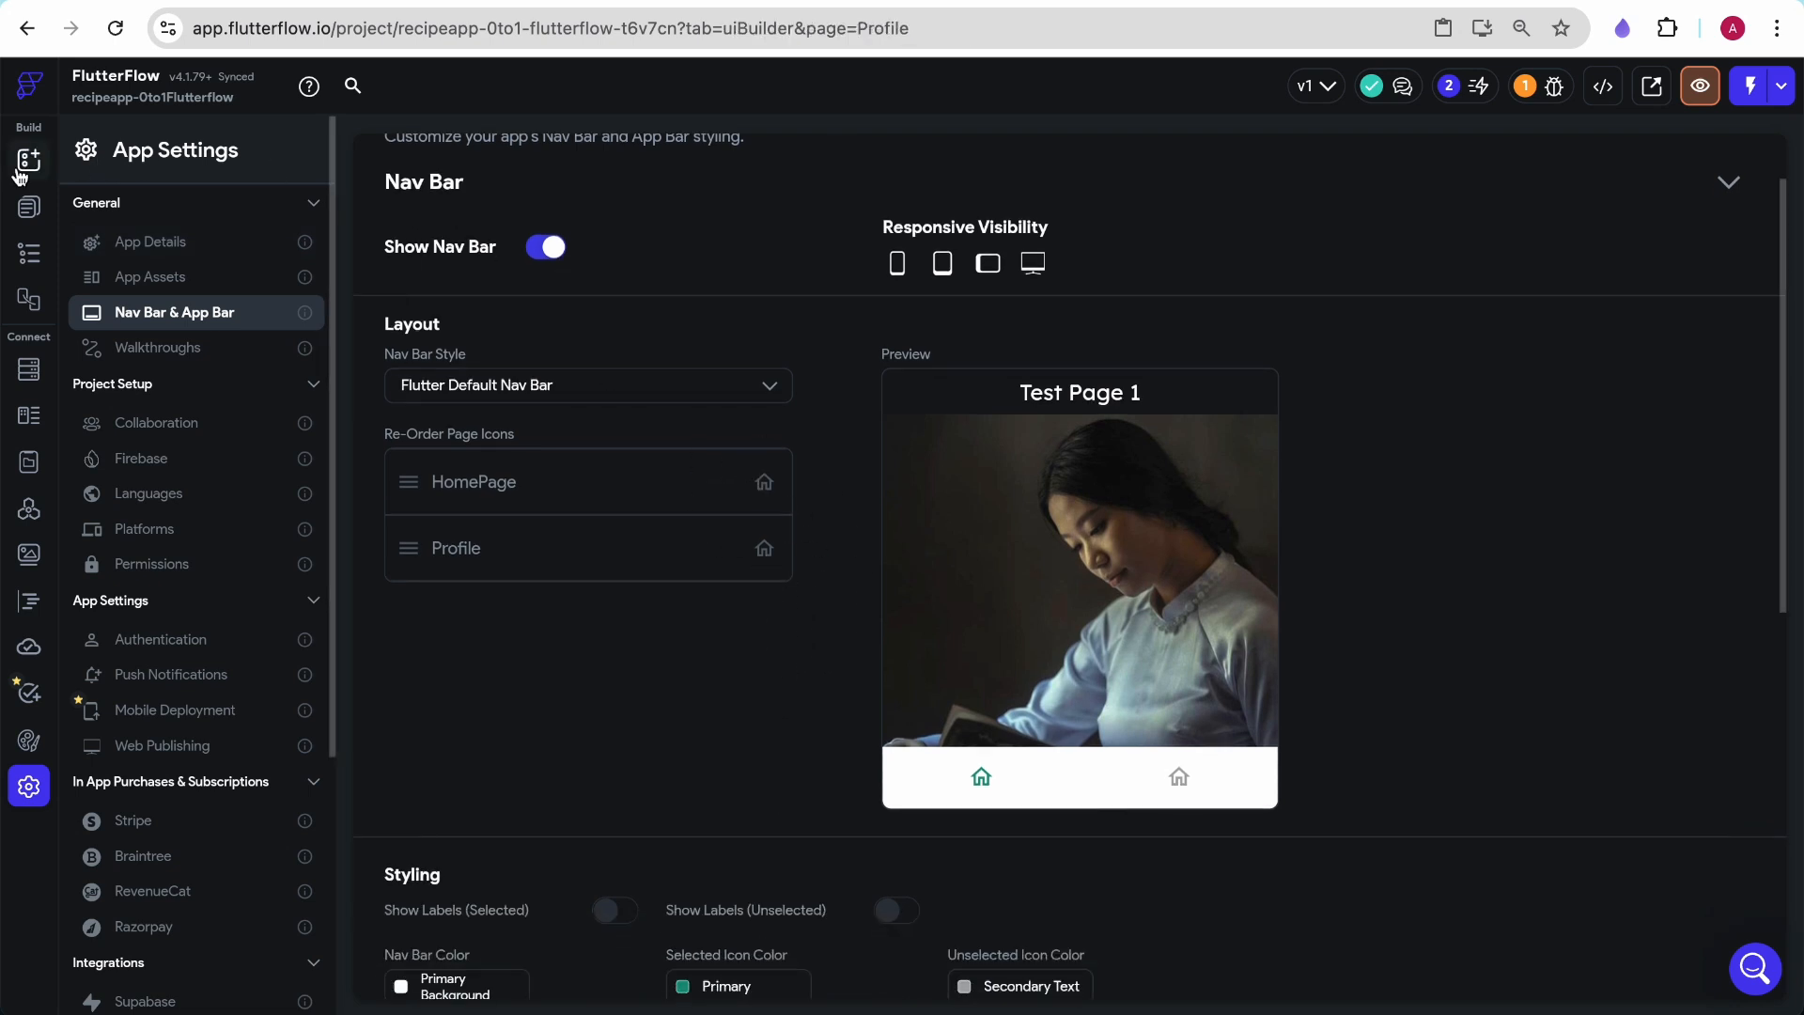
left_click(28, 160)
scroll(1680, 703, "down", 2)
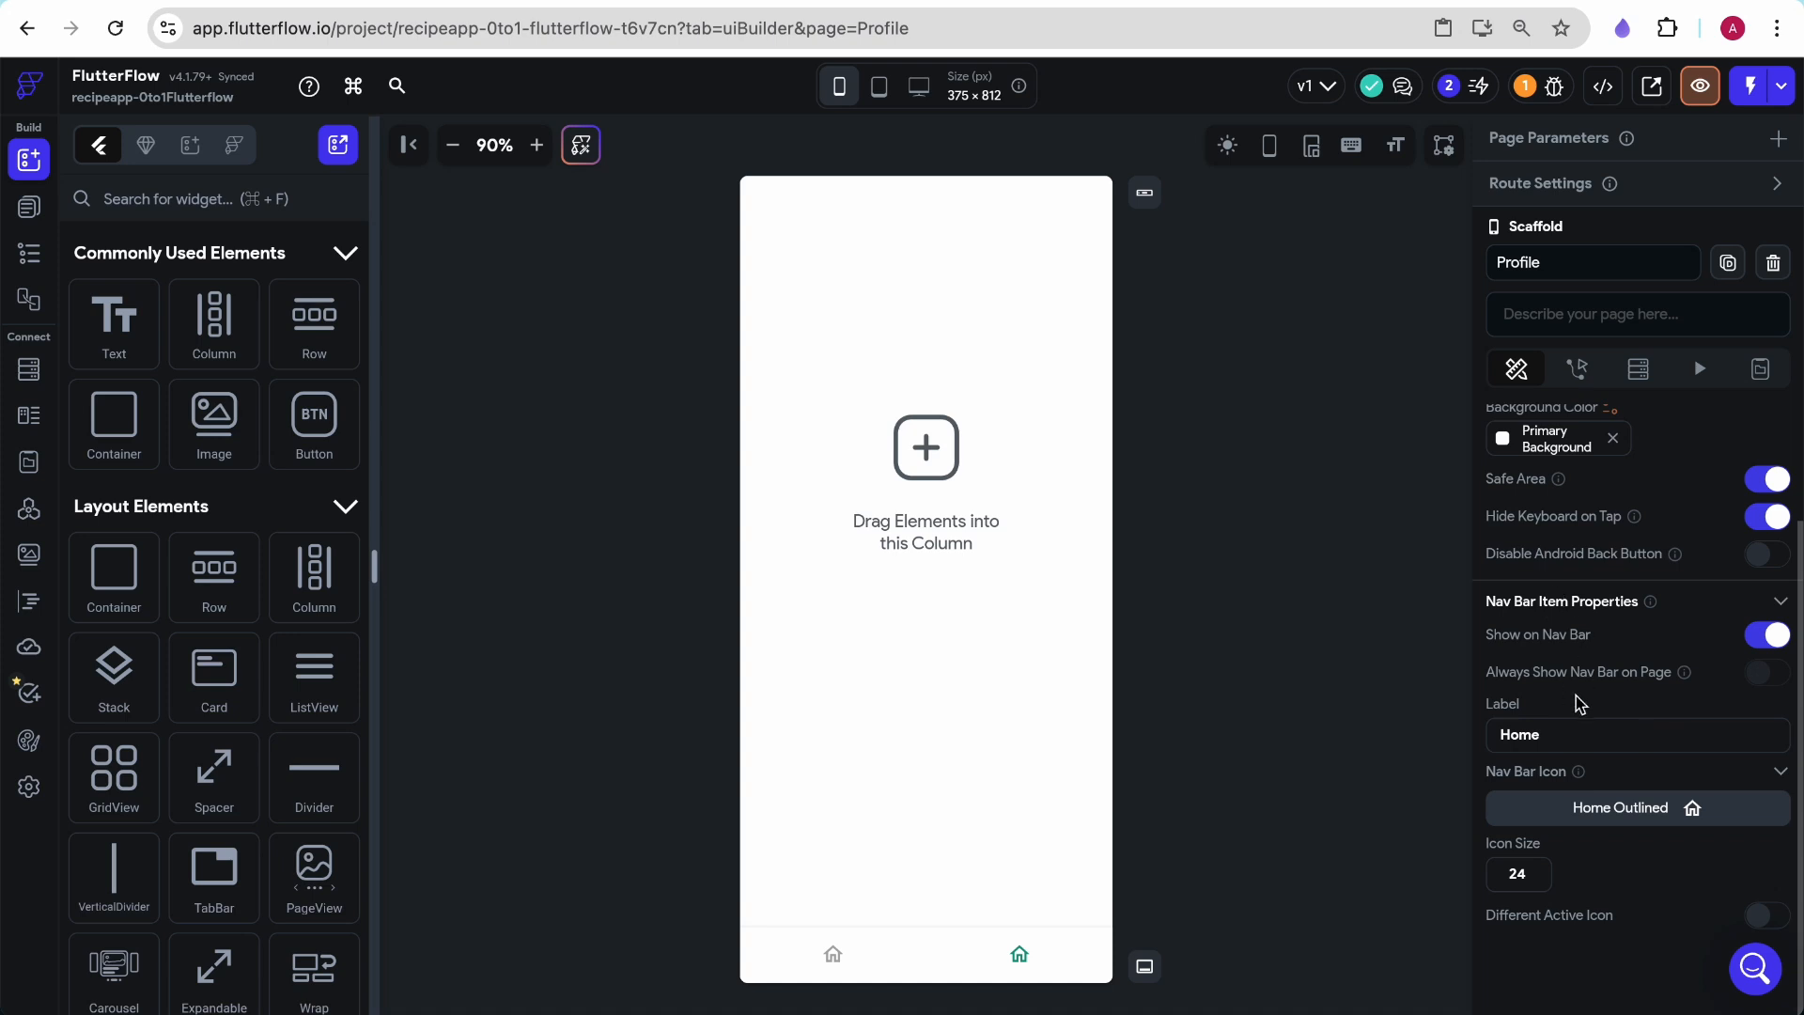
left_click(1755, 645)
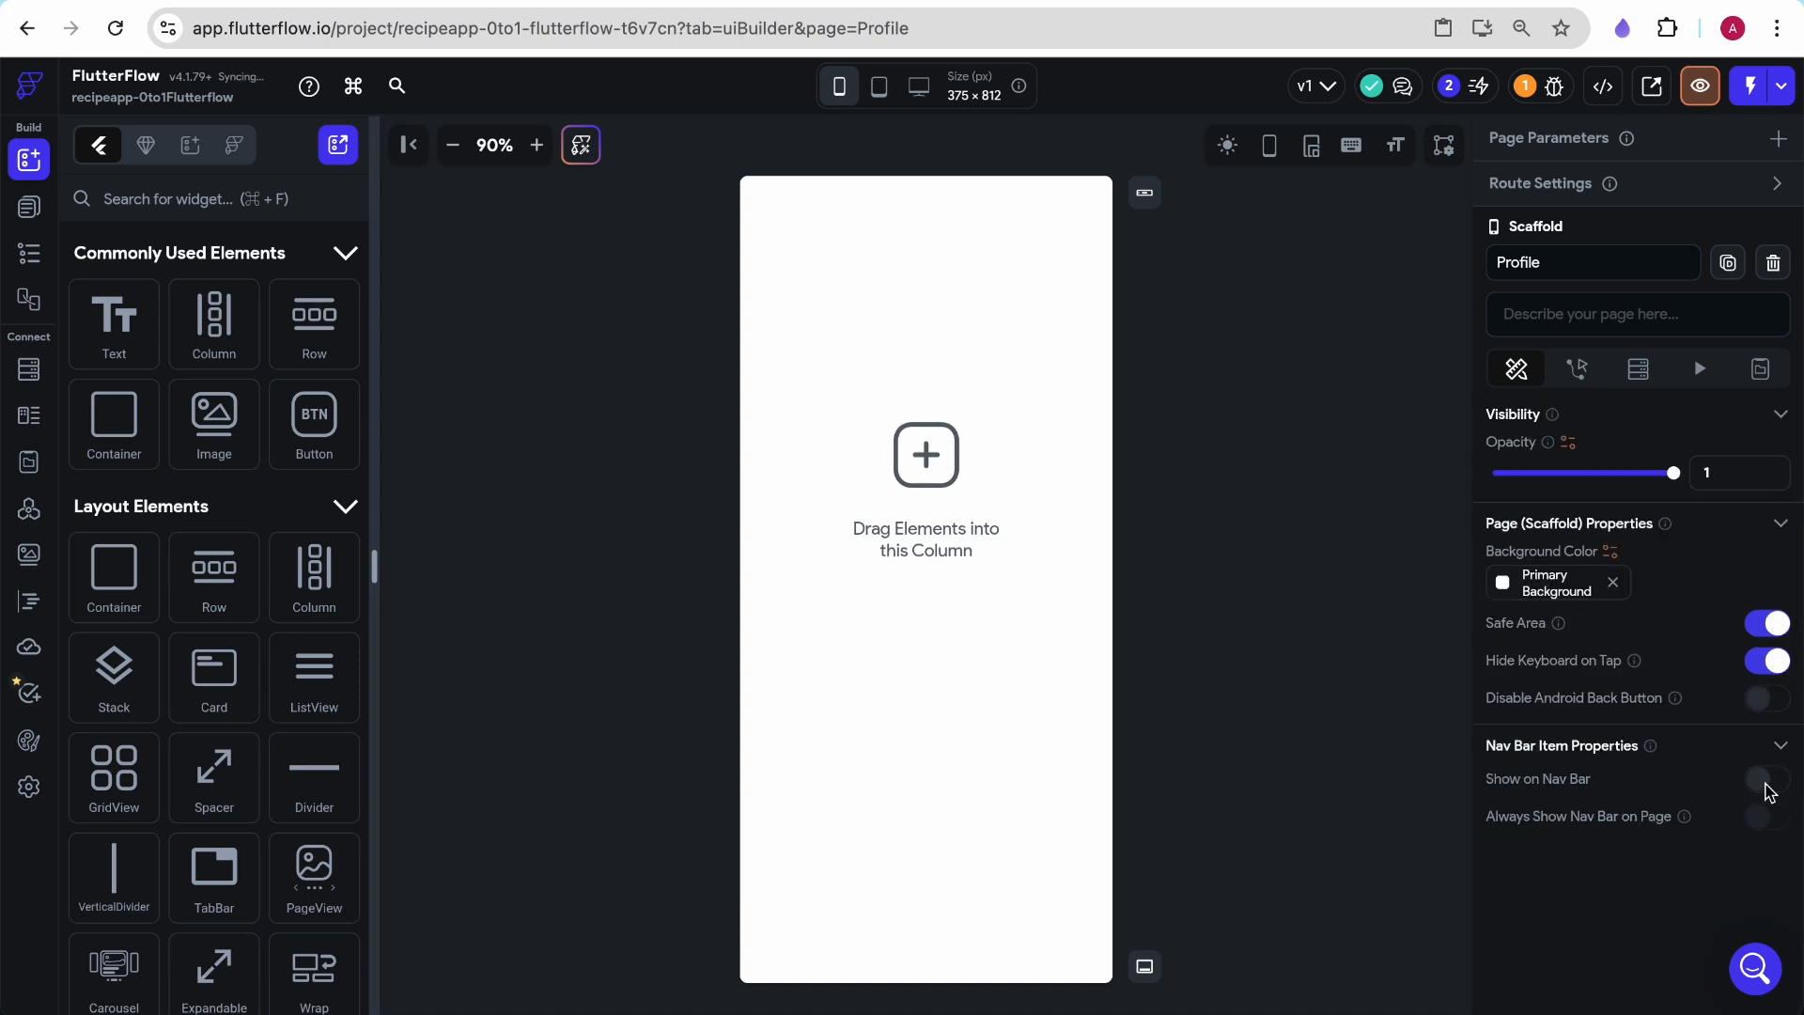
left_click(1765, 778)
scroll(1695, 803, "down", 2)
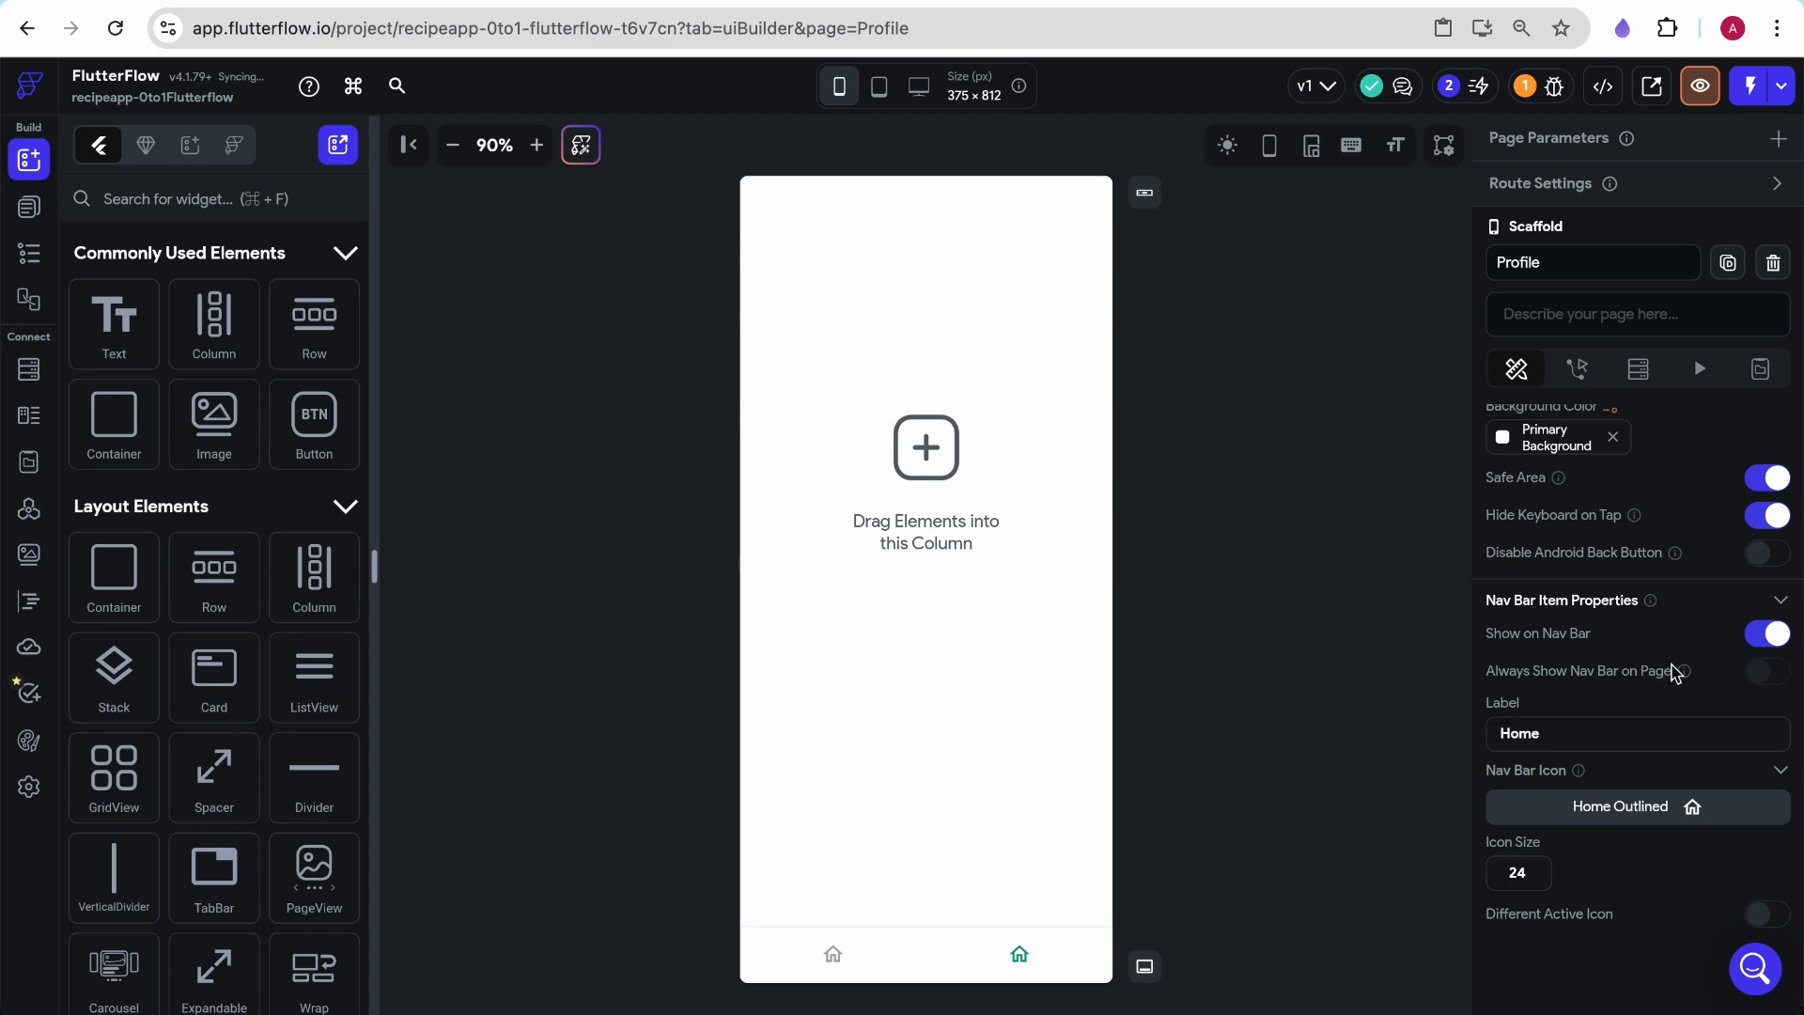
Set the Profile page's nav bar label to Profile and its icon to Person
mouse_move(1684, 673)
double_click(1532, 732)
type("Prof")
left_click(1604, 815)
type("profile")
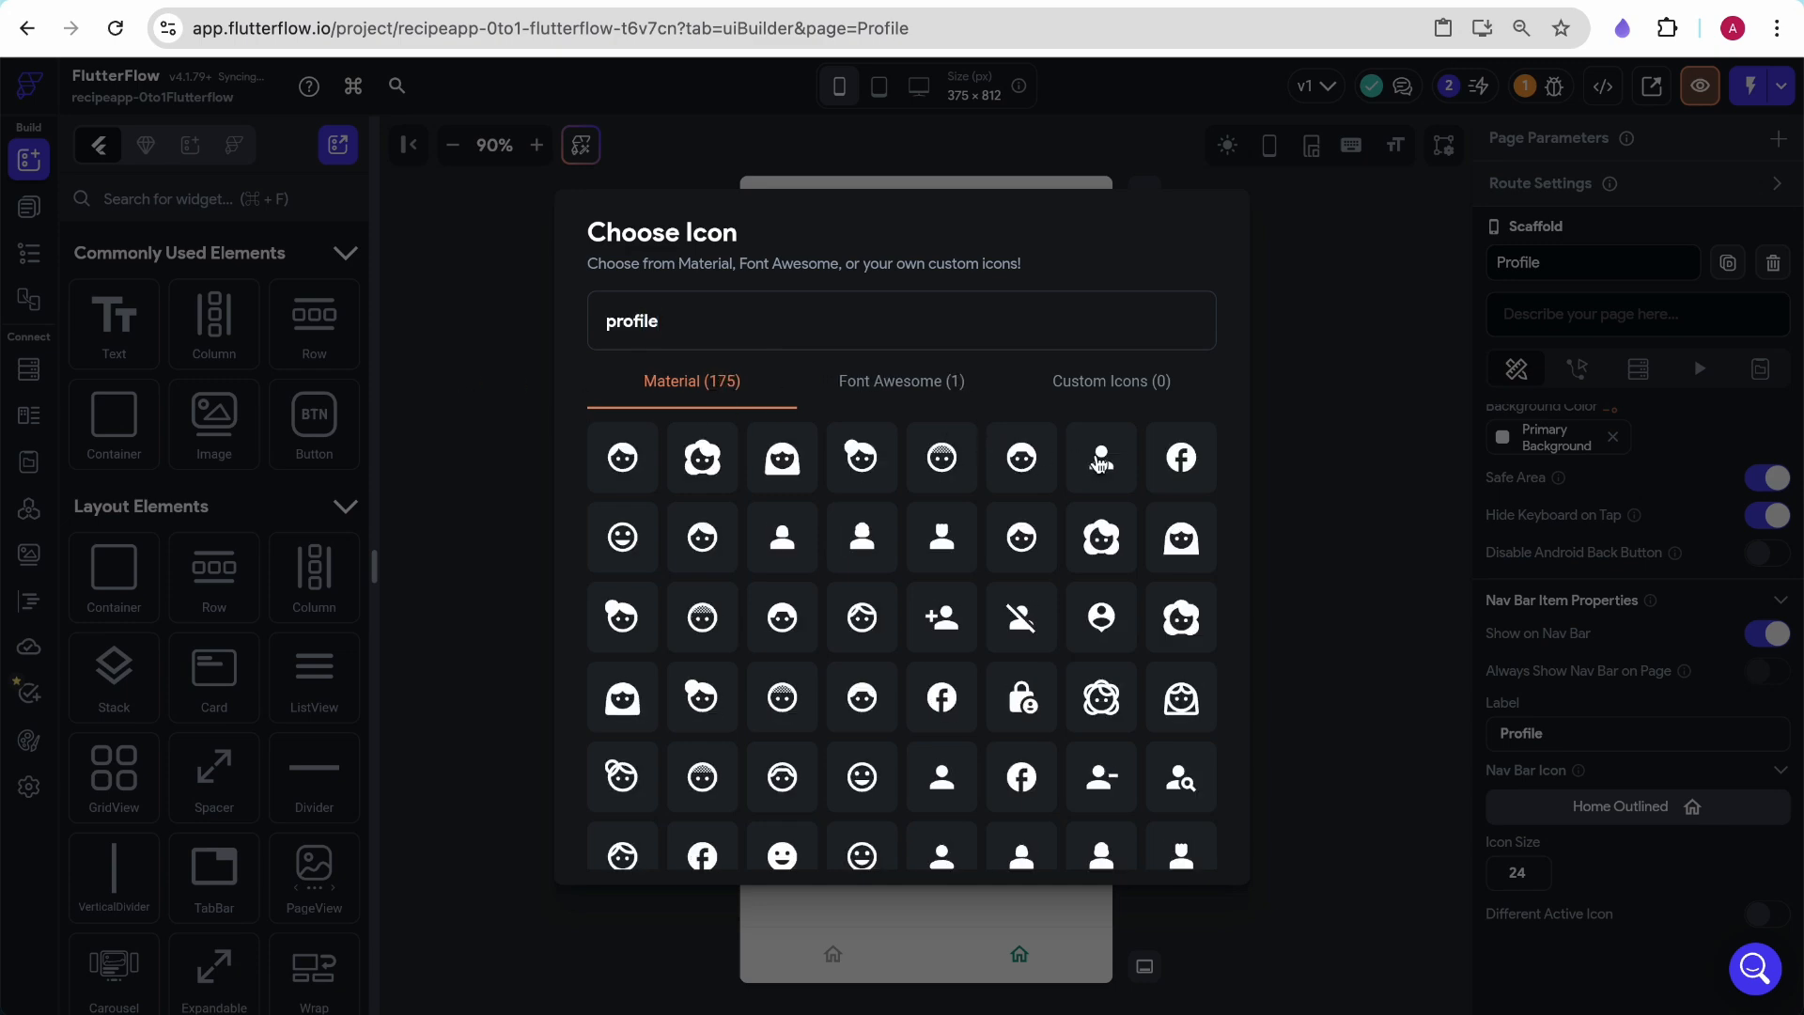
left_click(1096, 458)
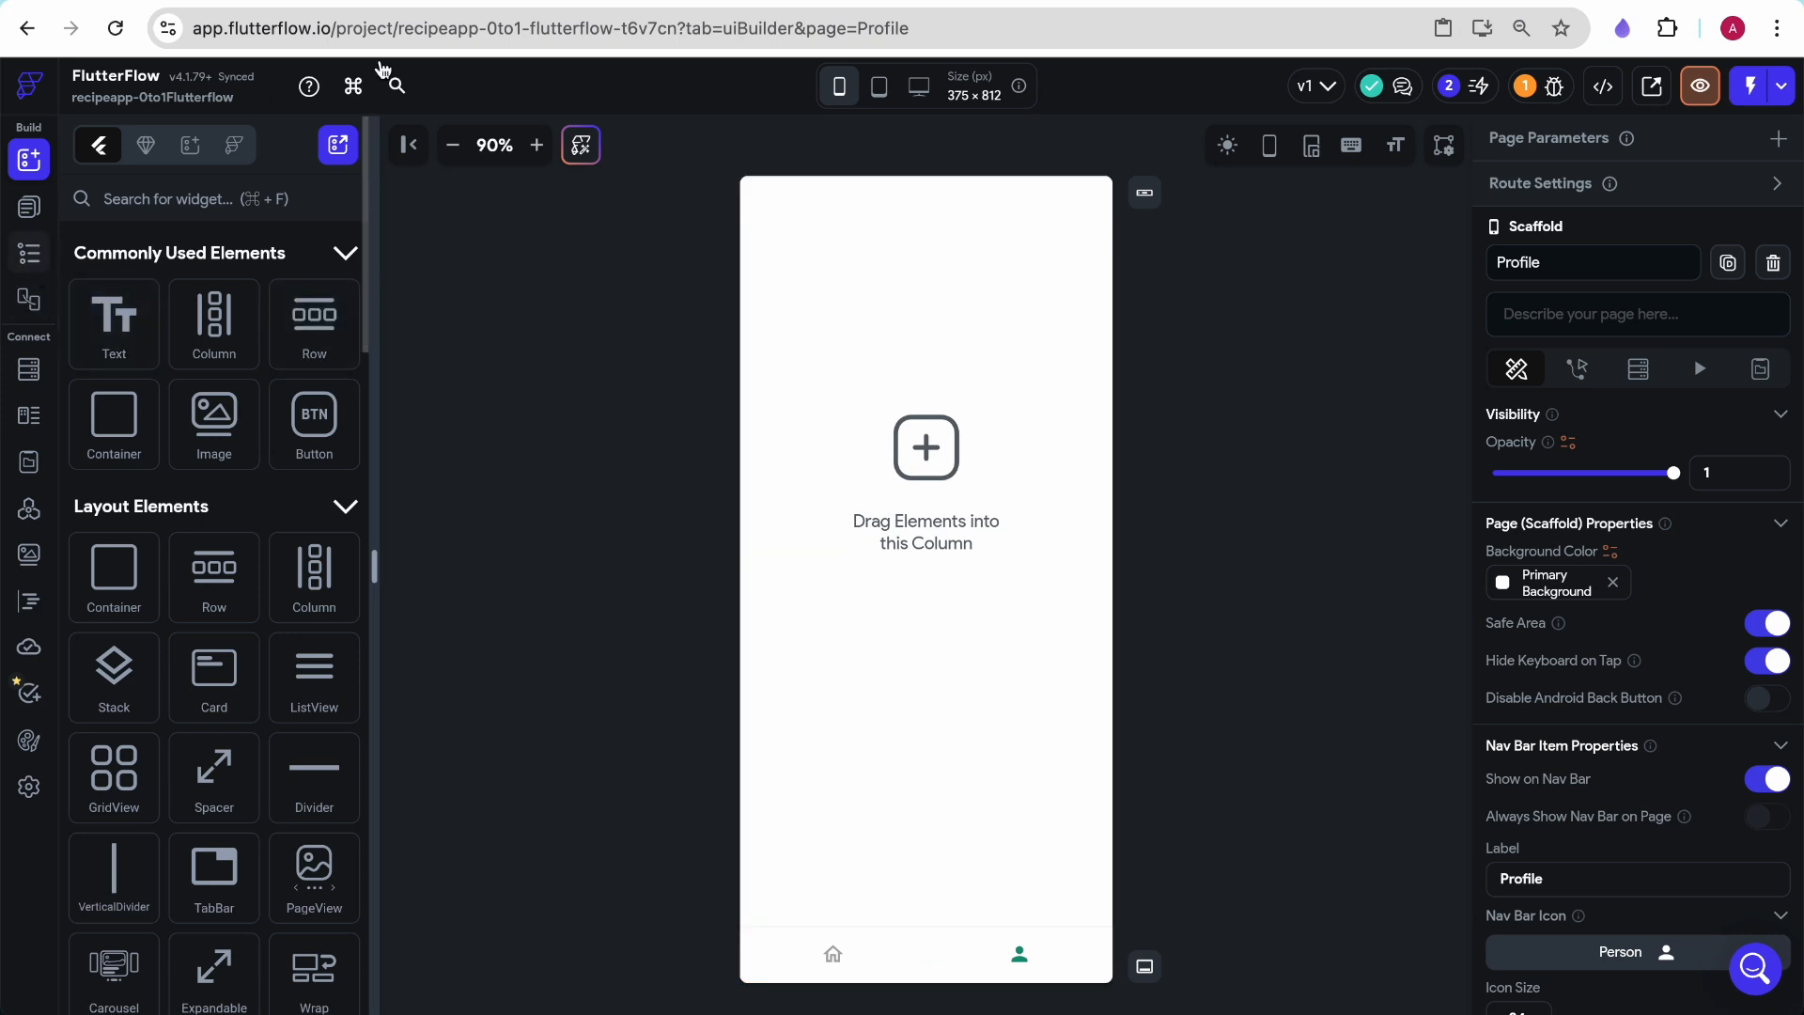
Check the Create recipe screen in Figma, and add a blank page named CreateRecipe to the FlutterFlow project
left_click(778, 1)
scroll(666, 301, "down", 9)
scroll(666, 301, "left", 10)
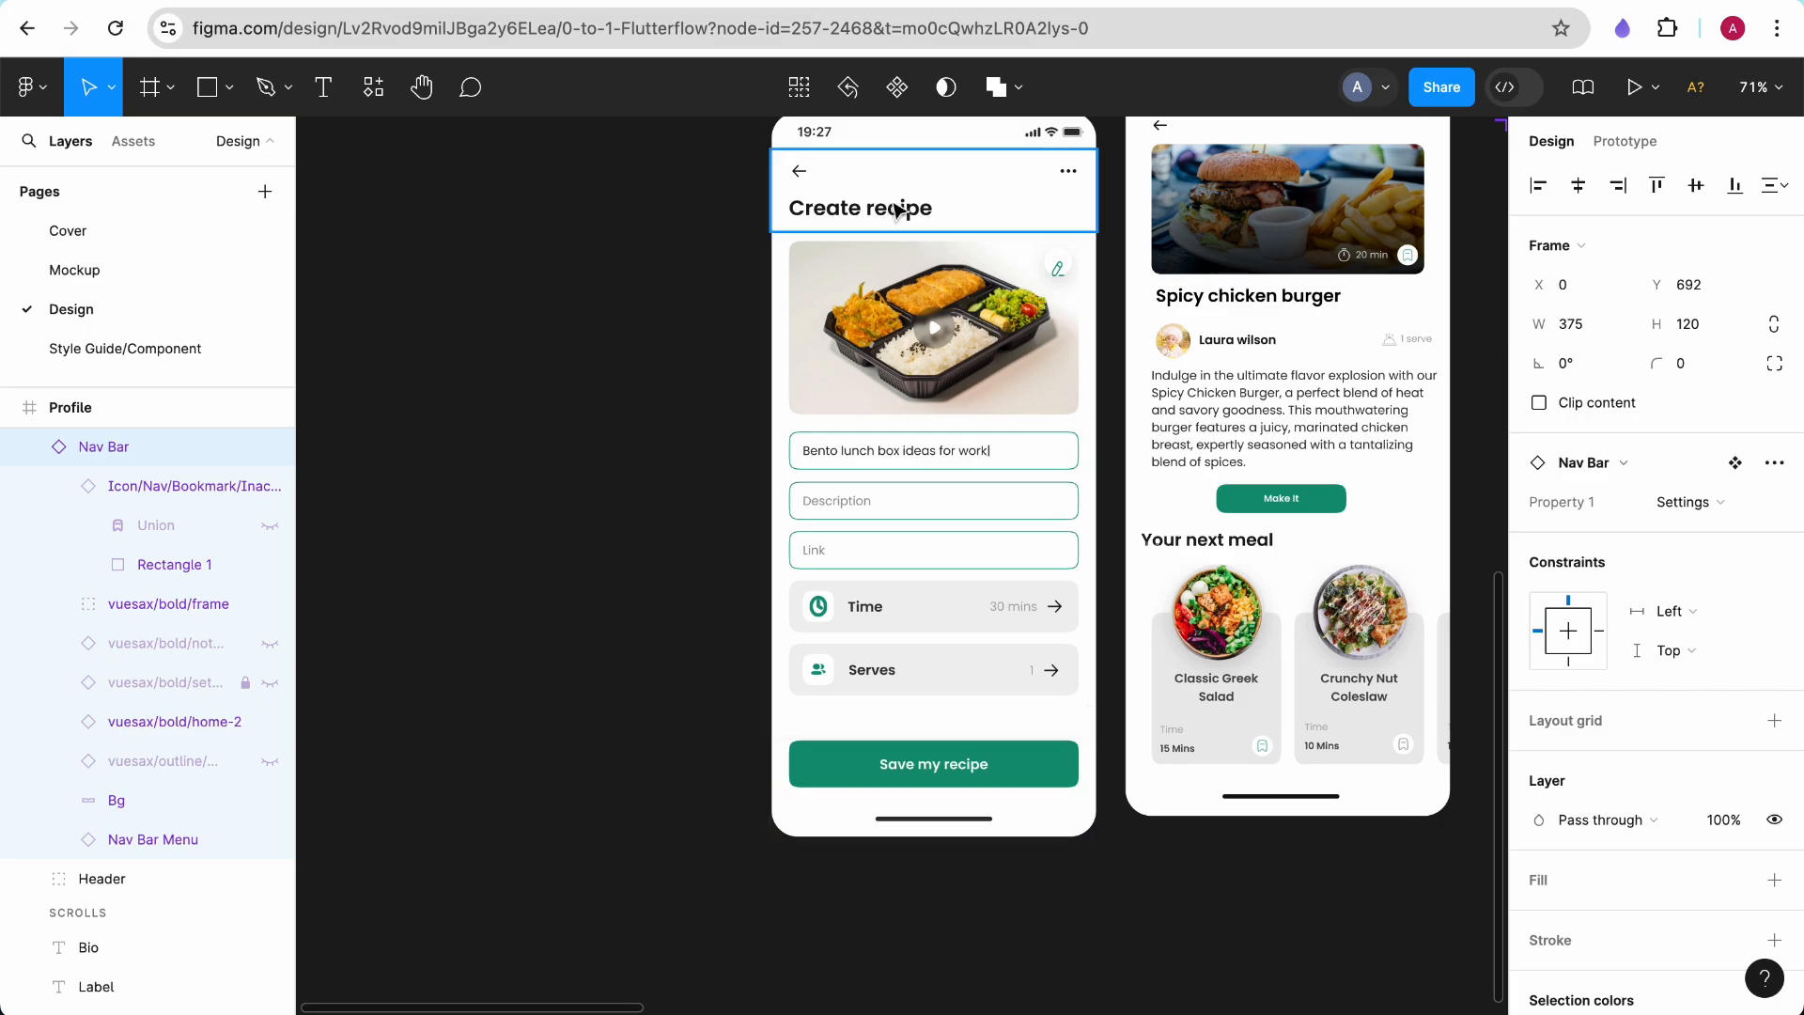
left_click(187, 2)
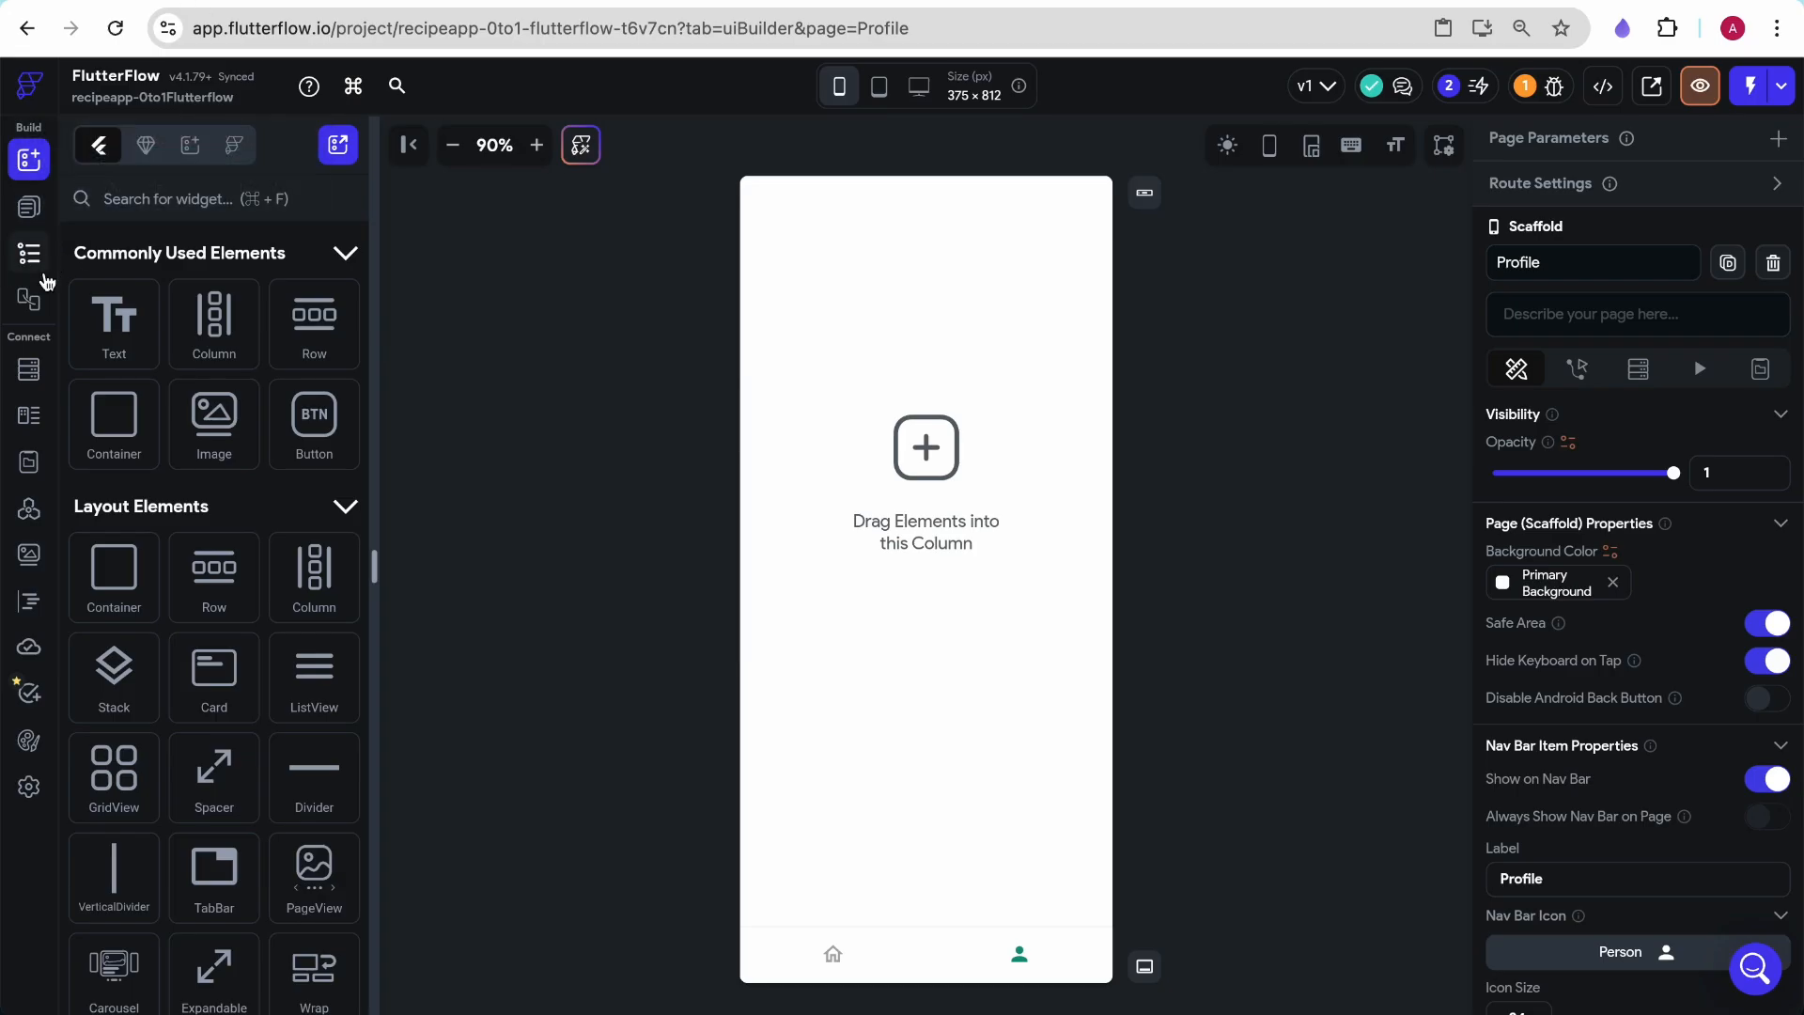
left_click(28, 207)
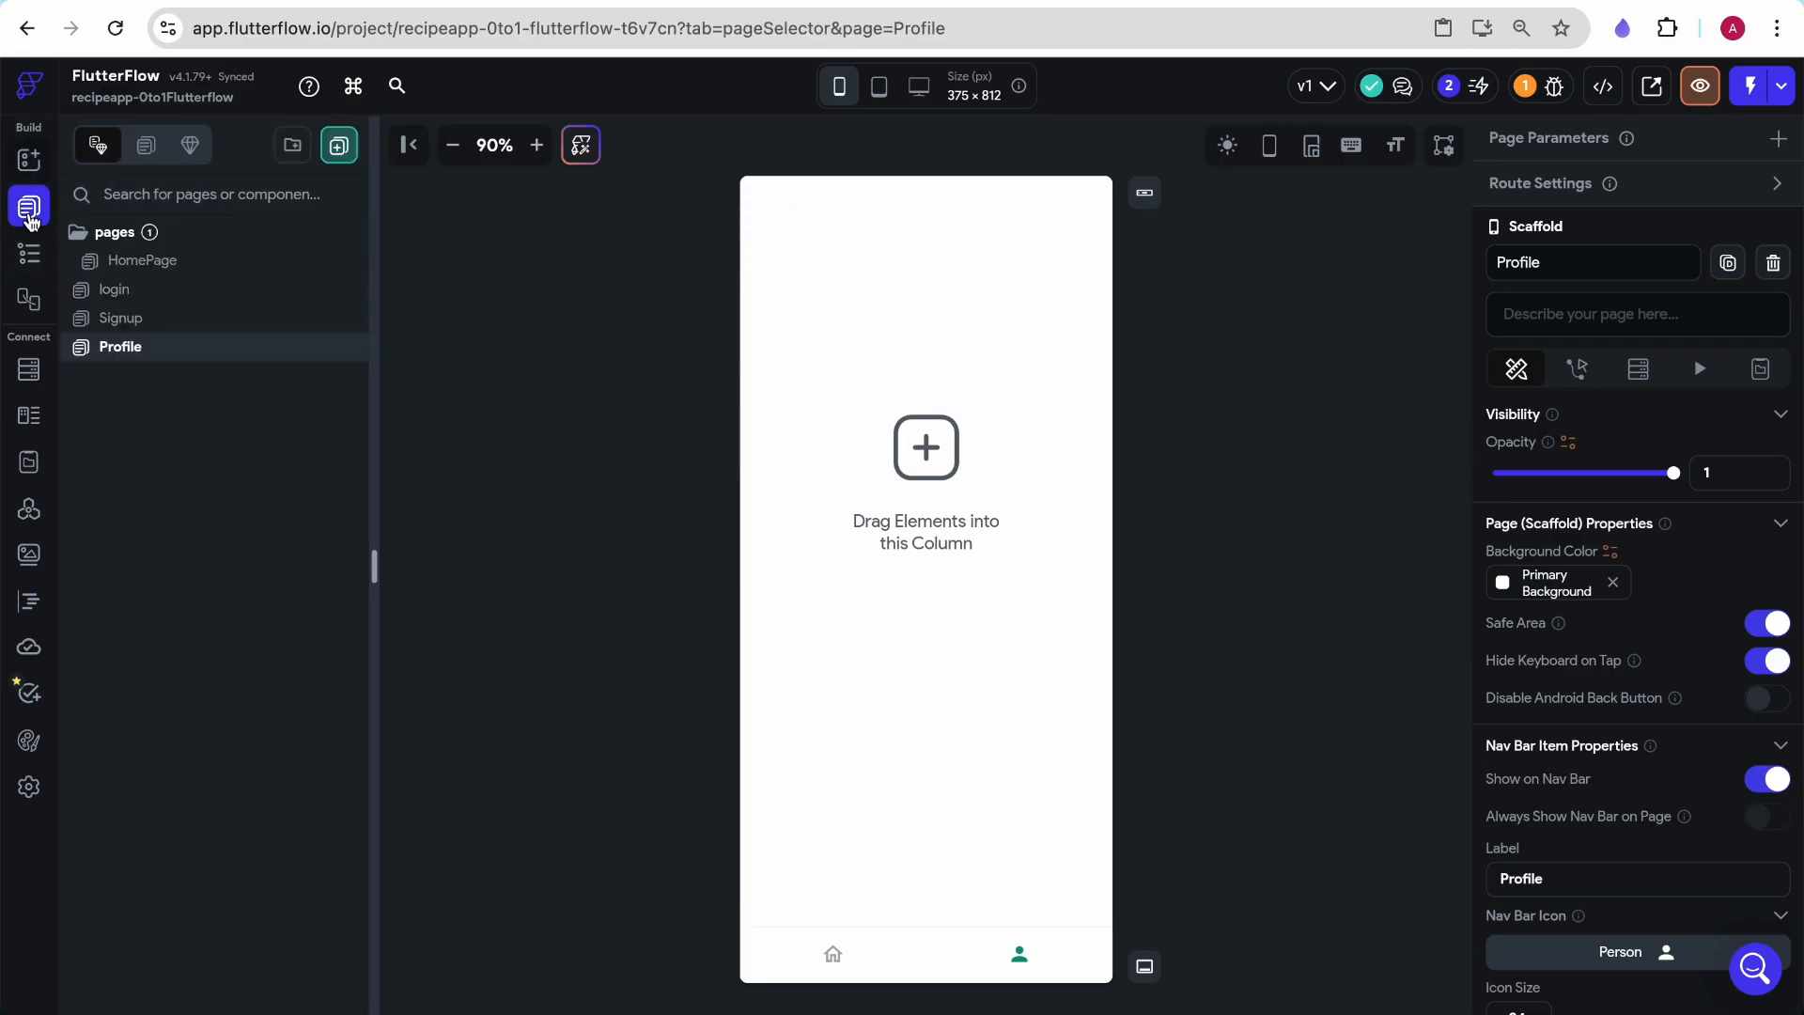
left_click(338, 147)
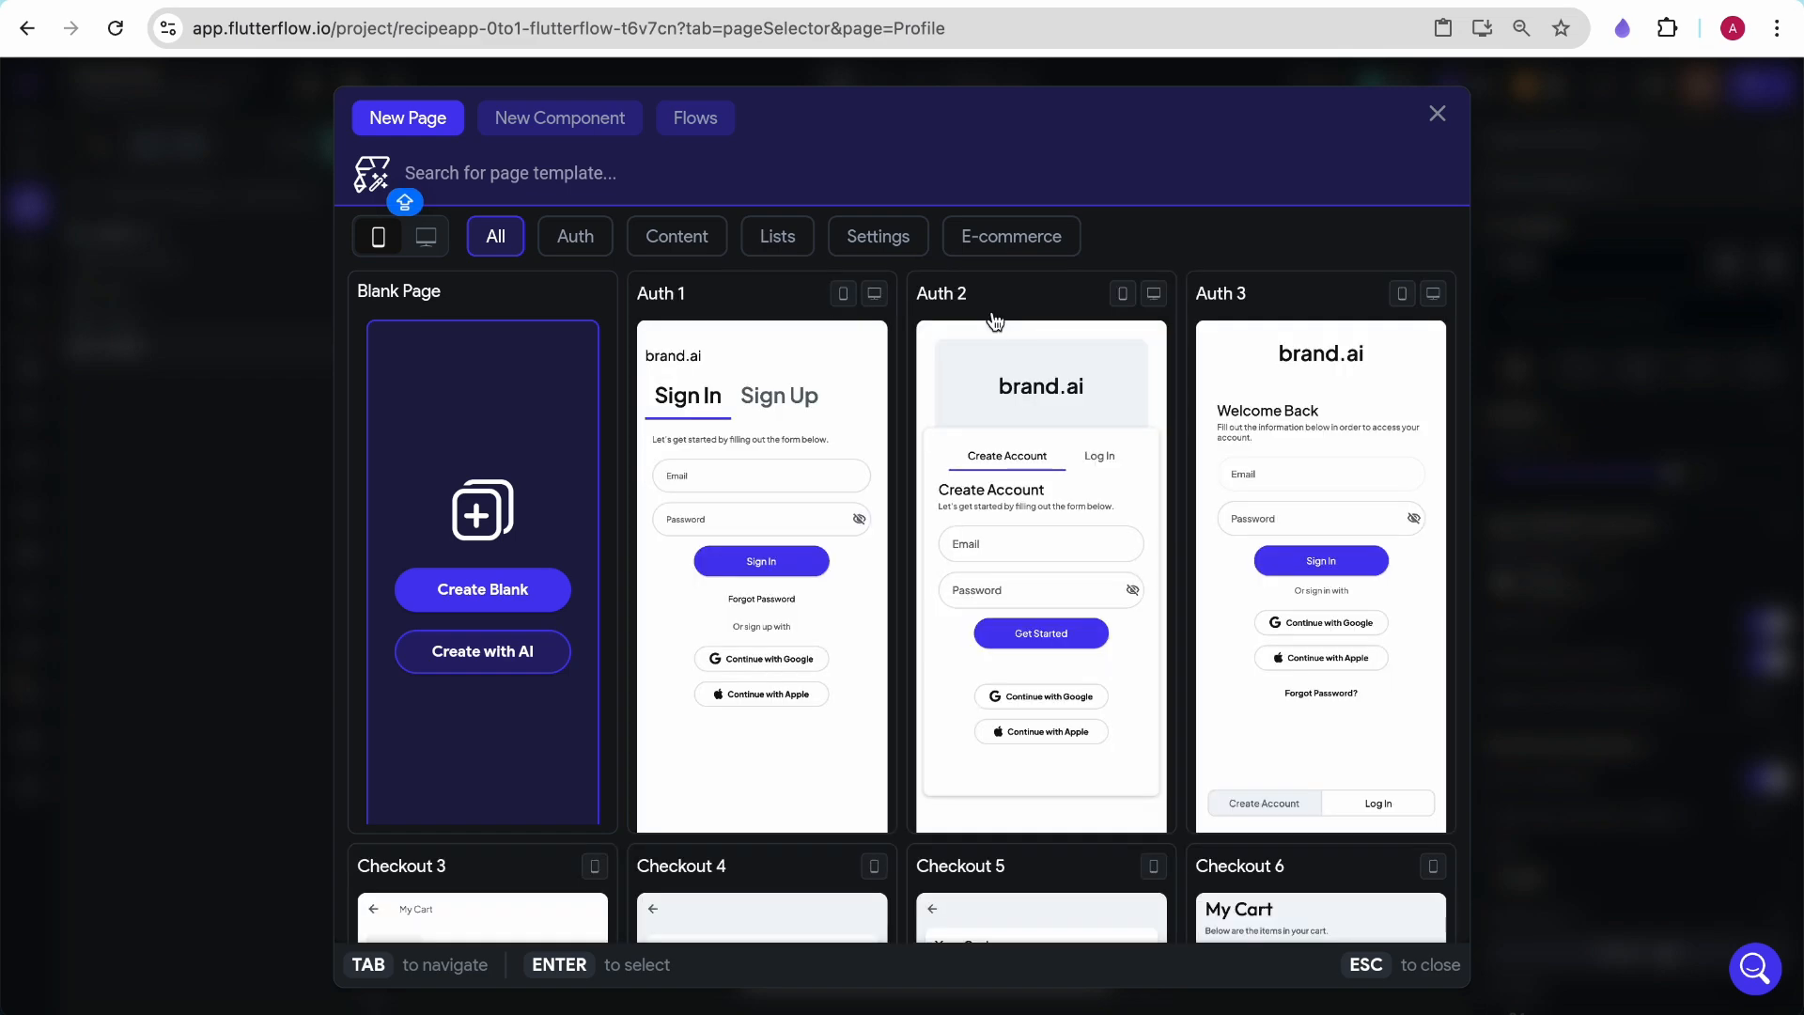
left_click(453, 595)
type("Create")
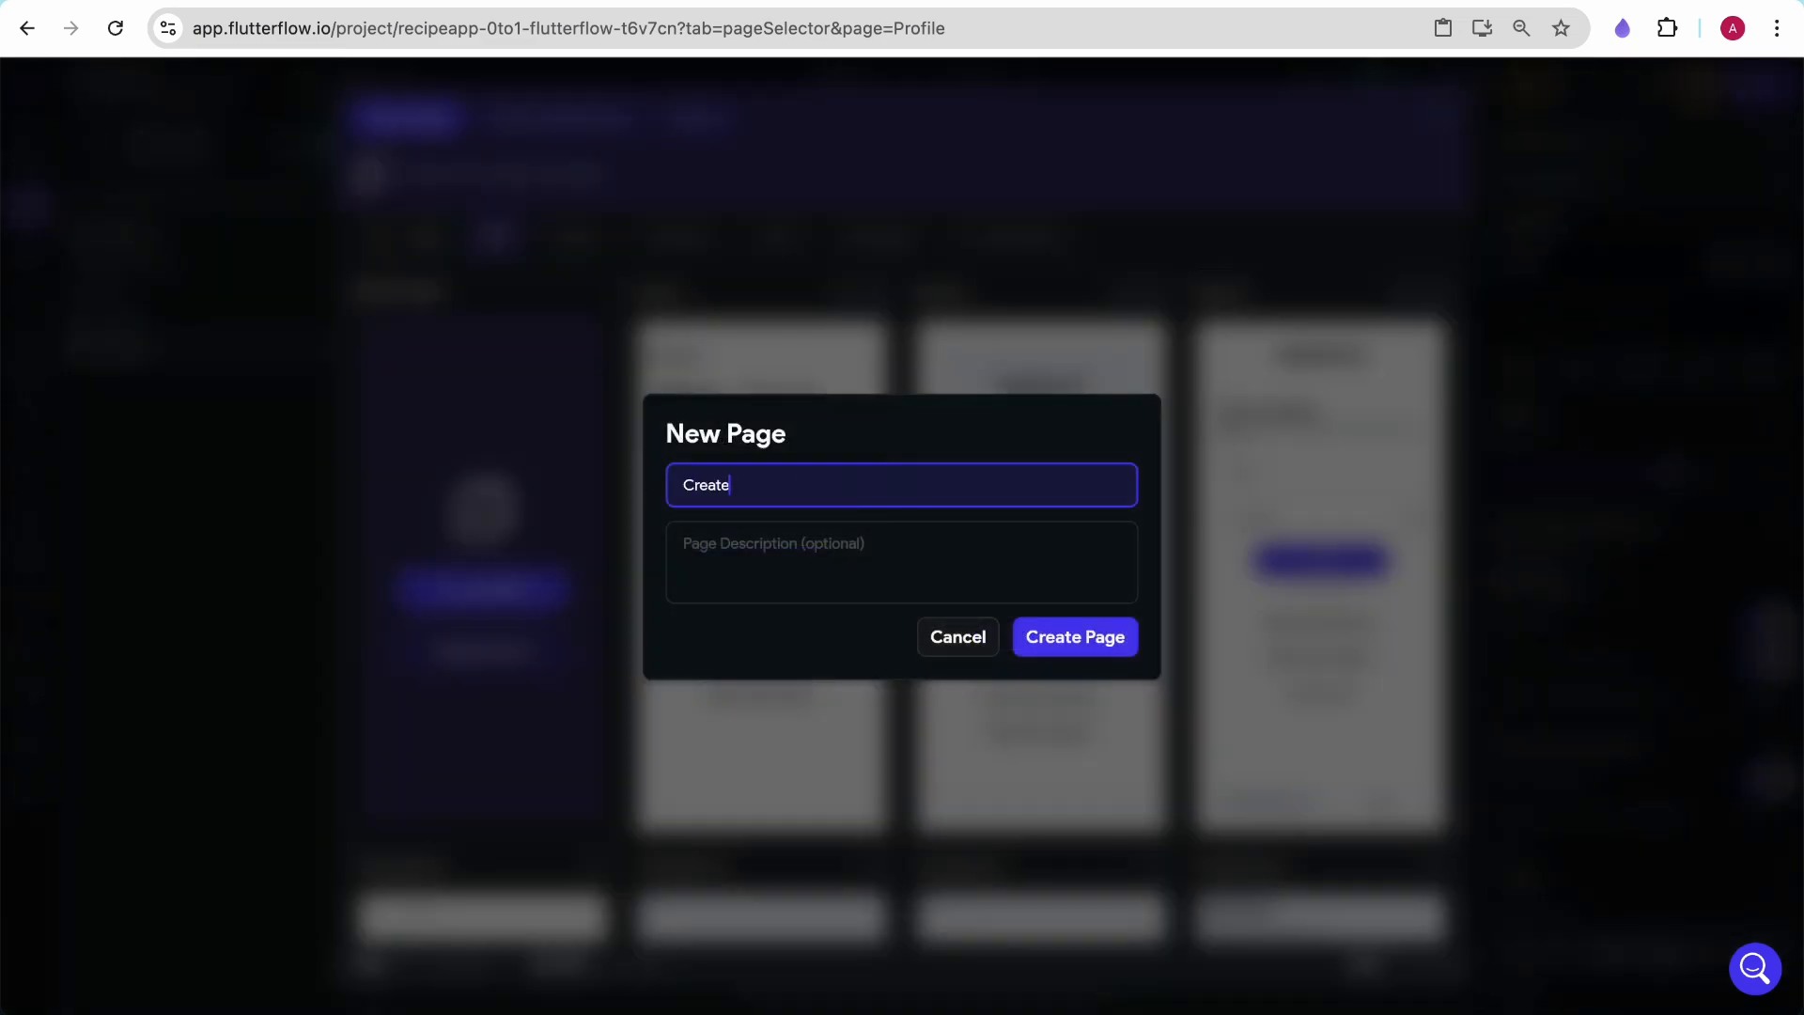
type("REcipe")
left_click(1107, 636)
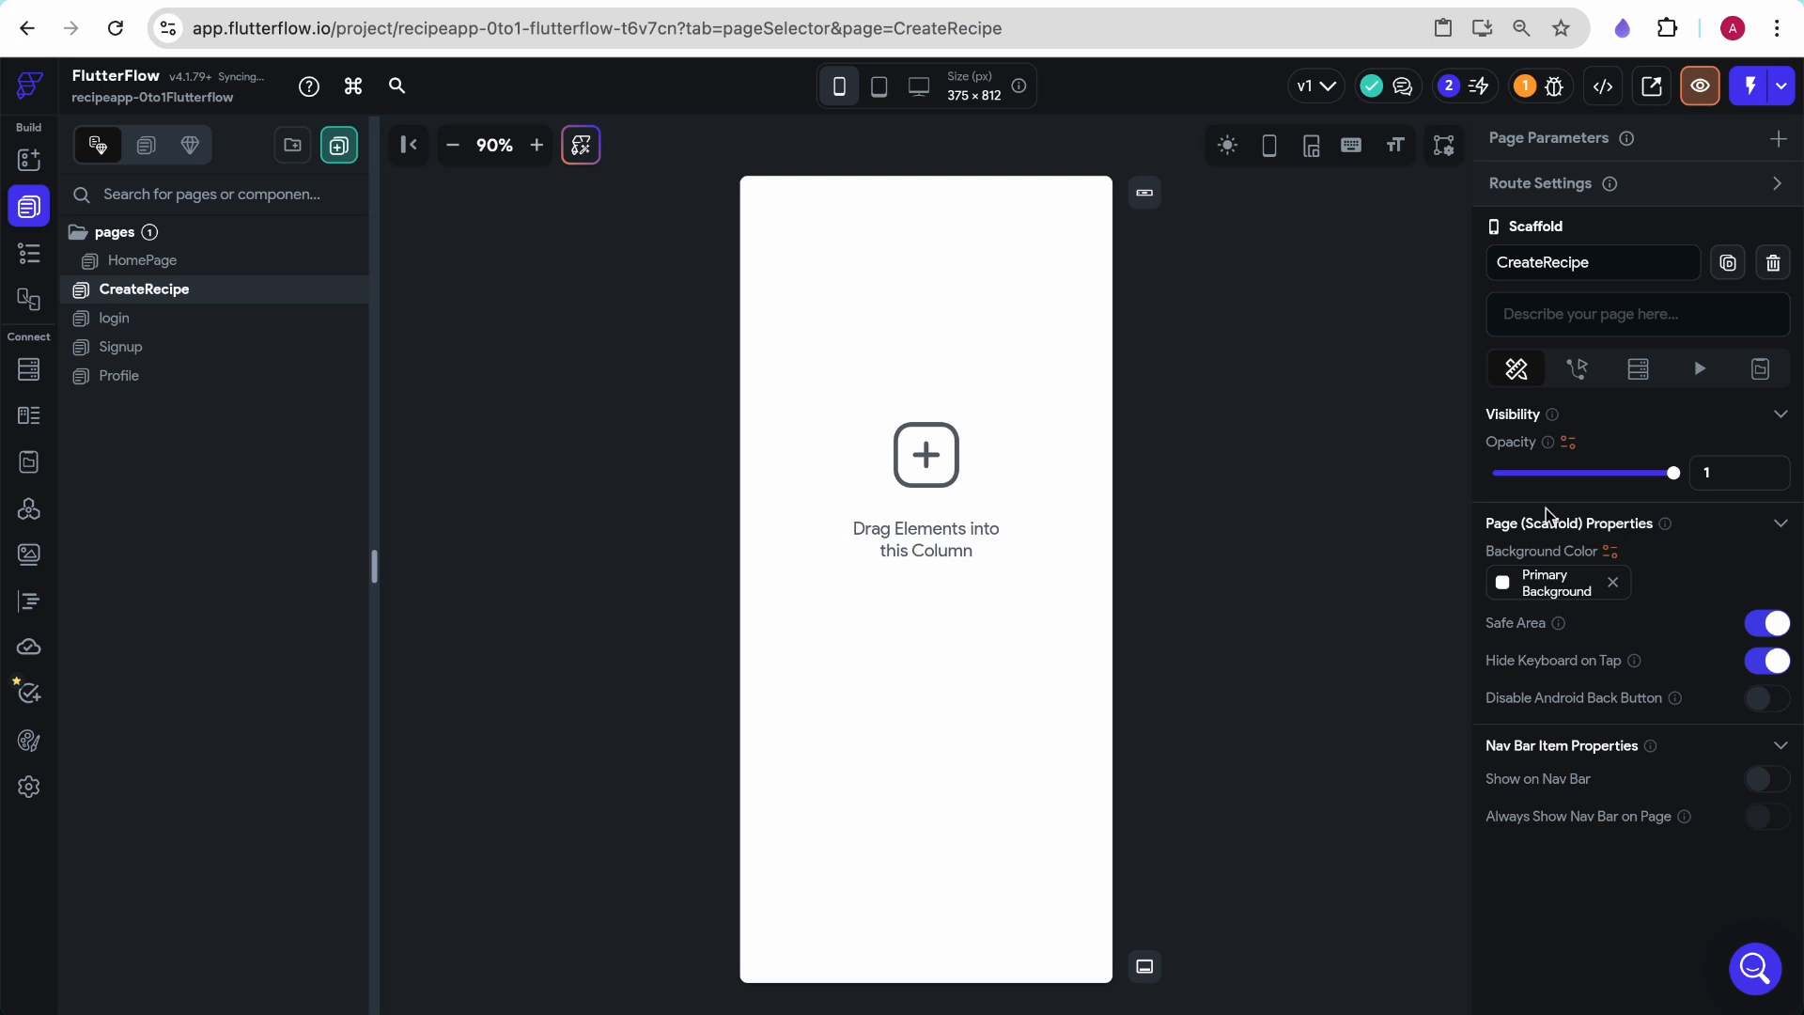
Show the CreateRecipe page on the nav bar with the label Create Recipe and the Add Rounded icon
left_click(1757, 780)
scroll(1630, 785, "down", 2)
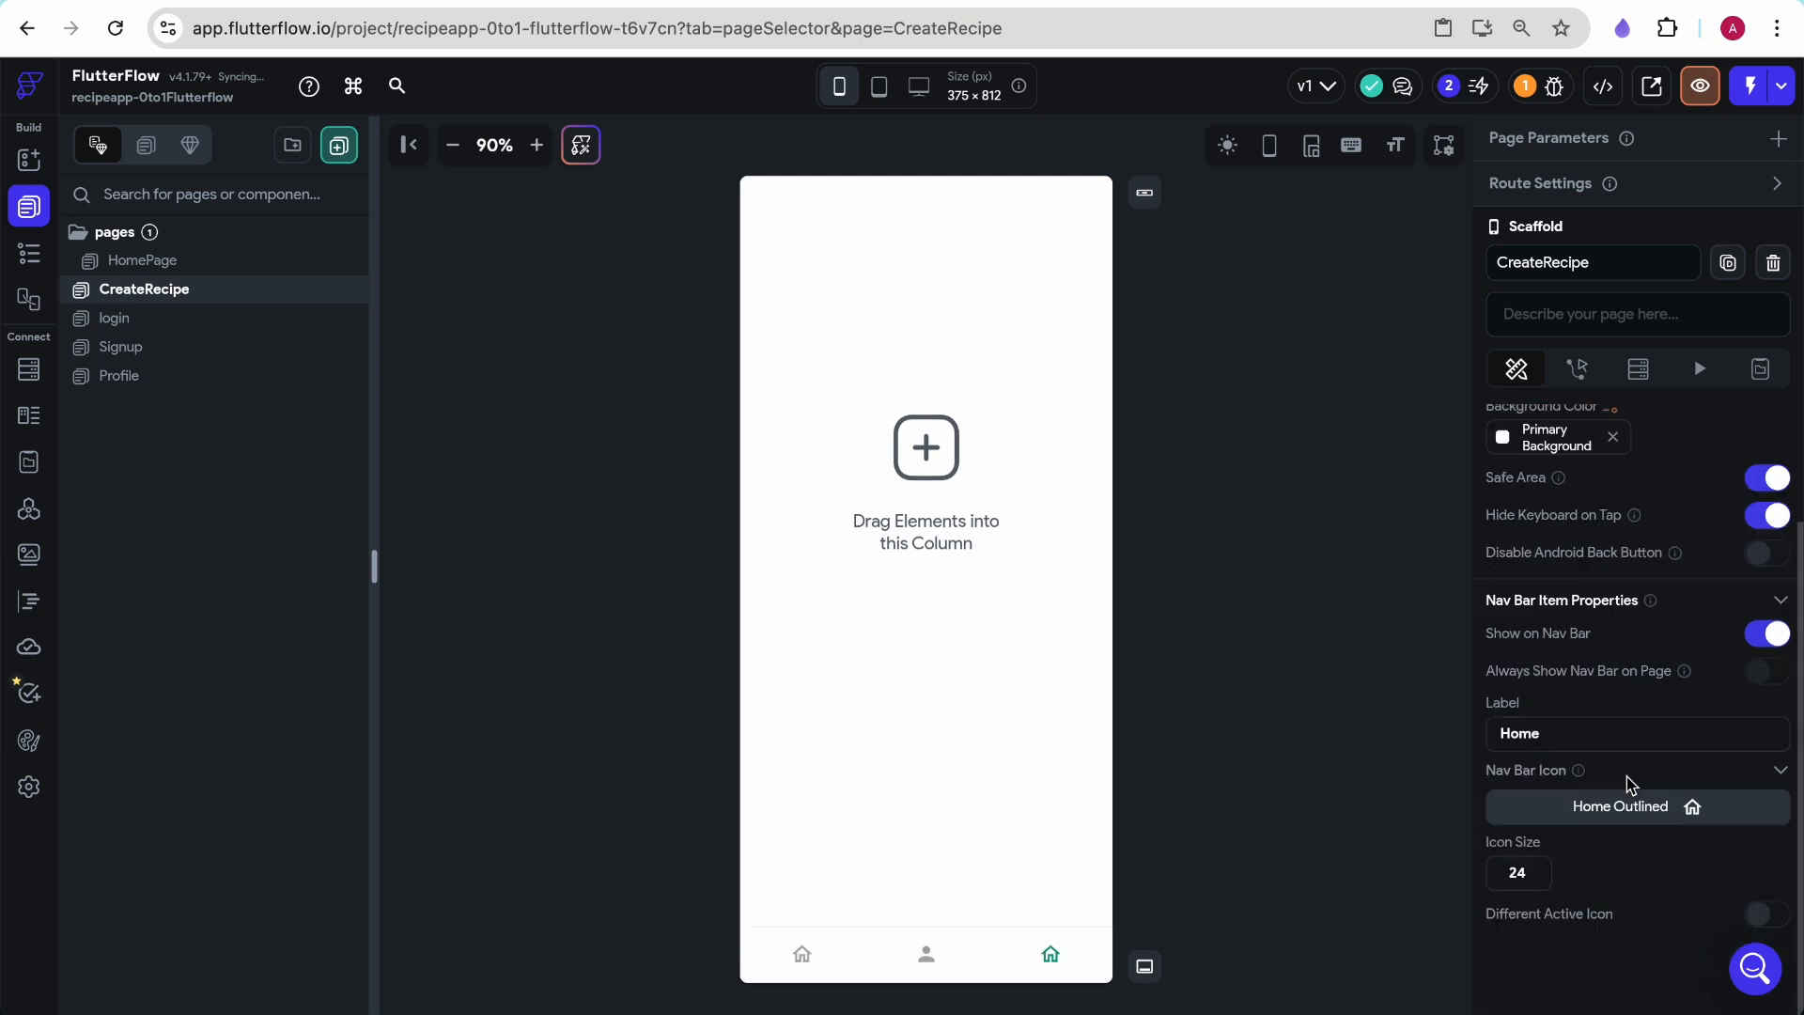
double_click(1504, 733)
type("Create Recipe")
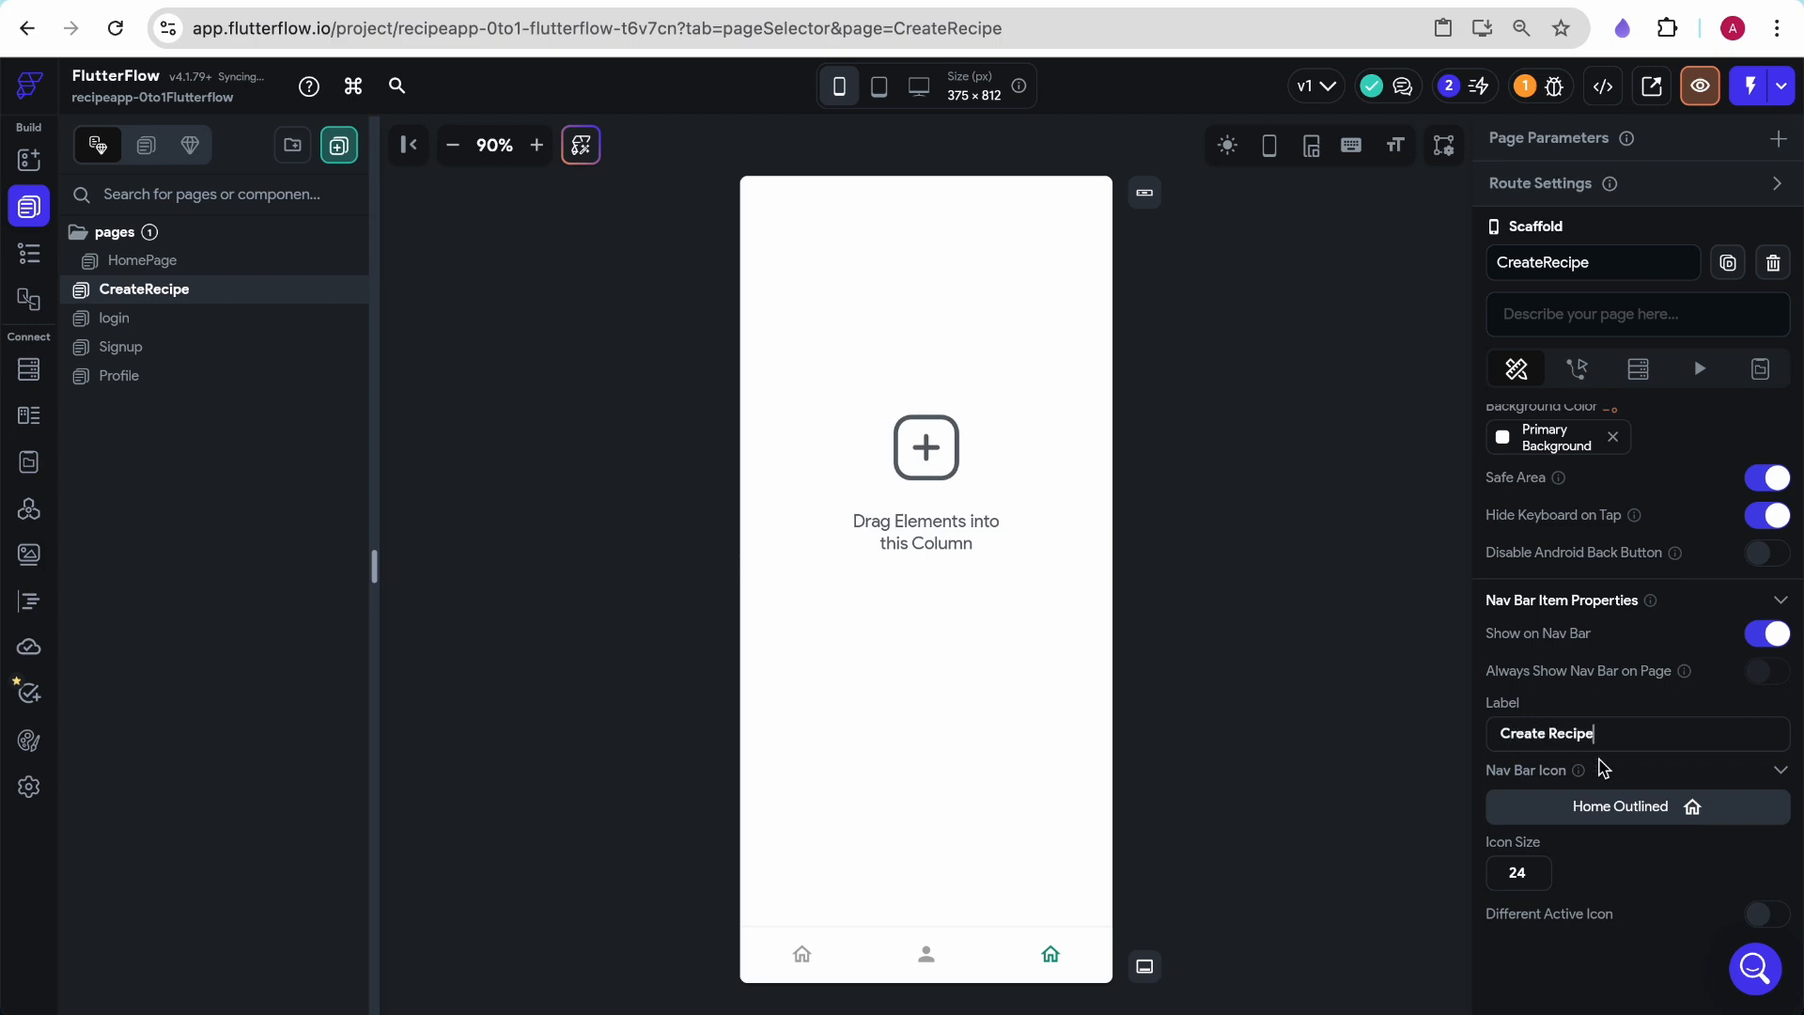
left_click(1607, 806)
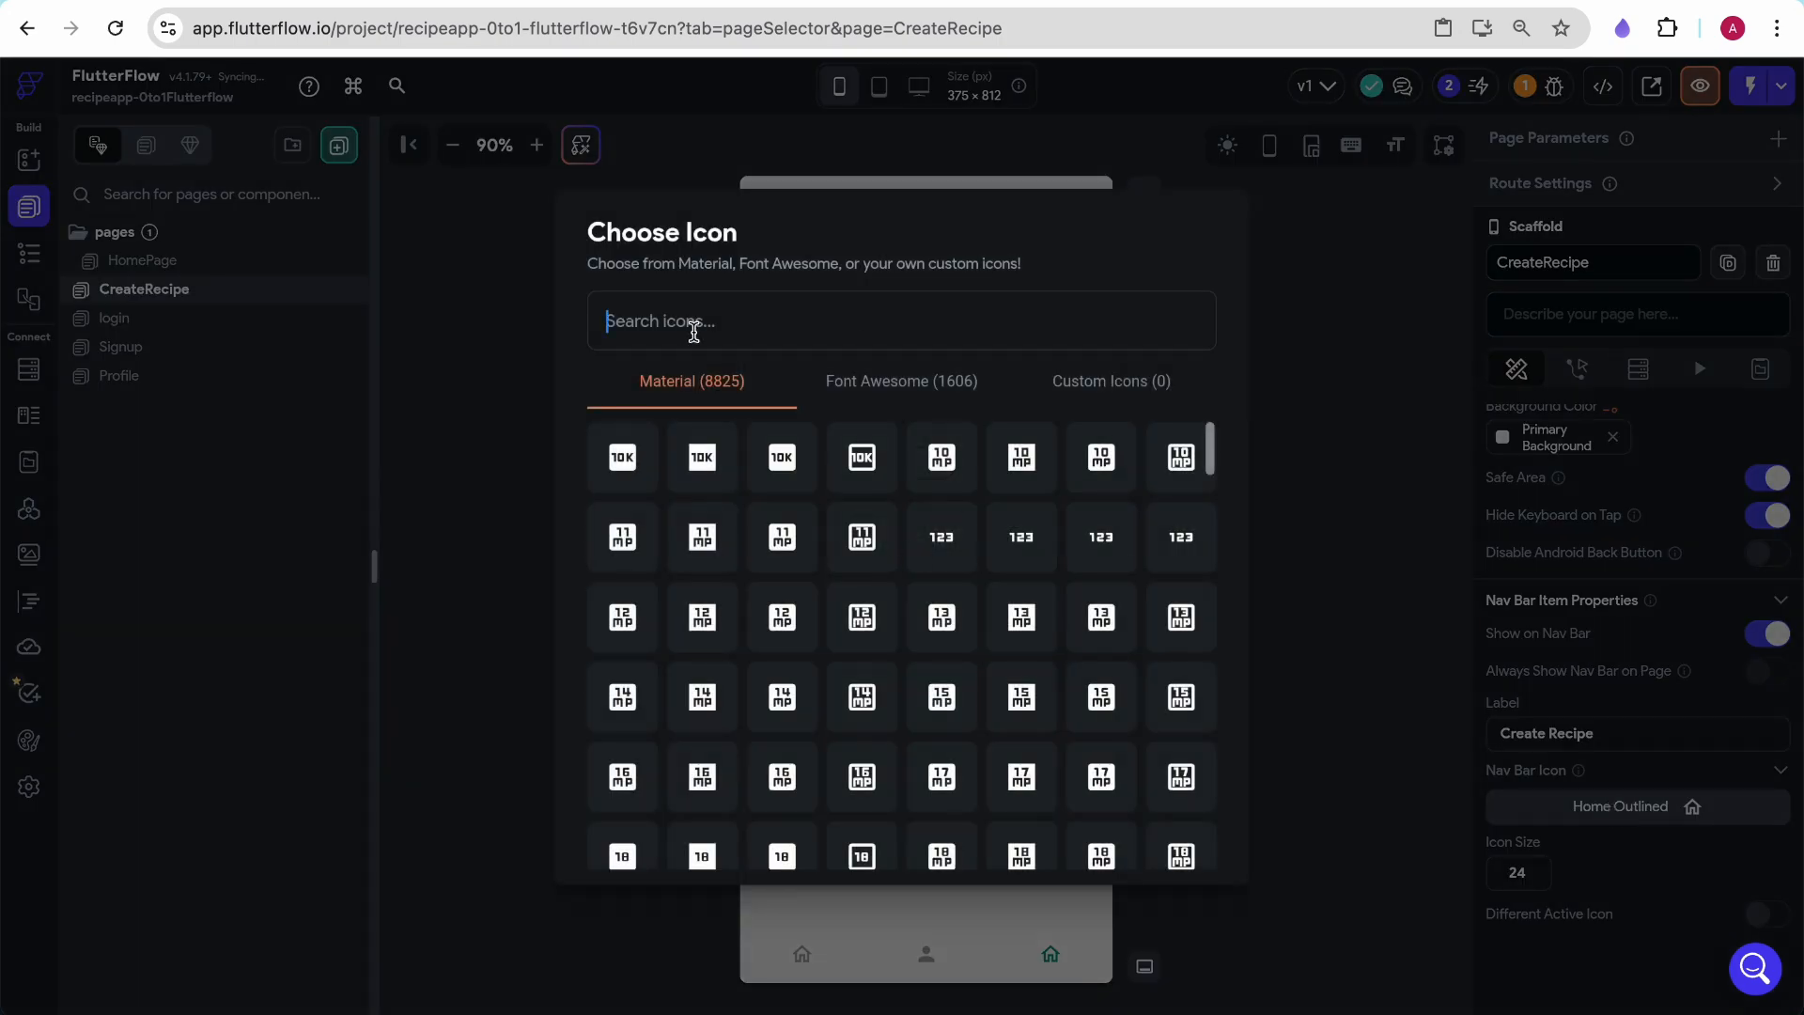
type("plus")
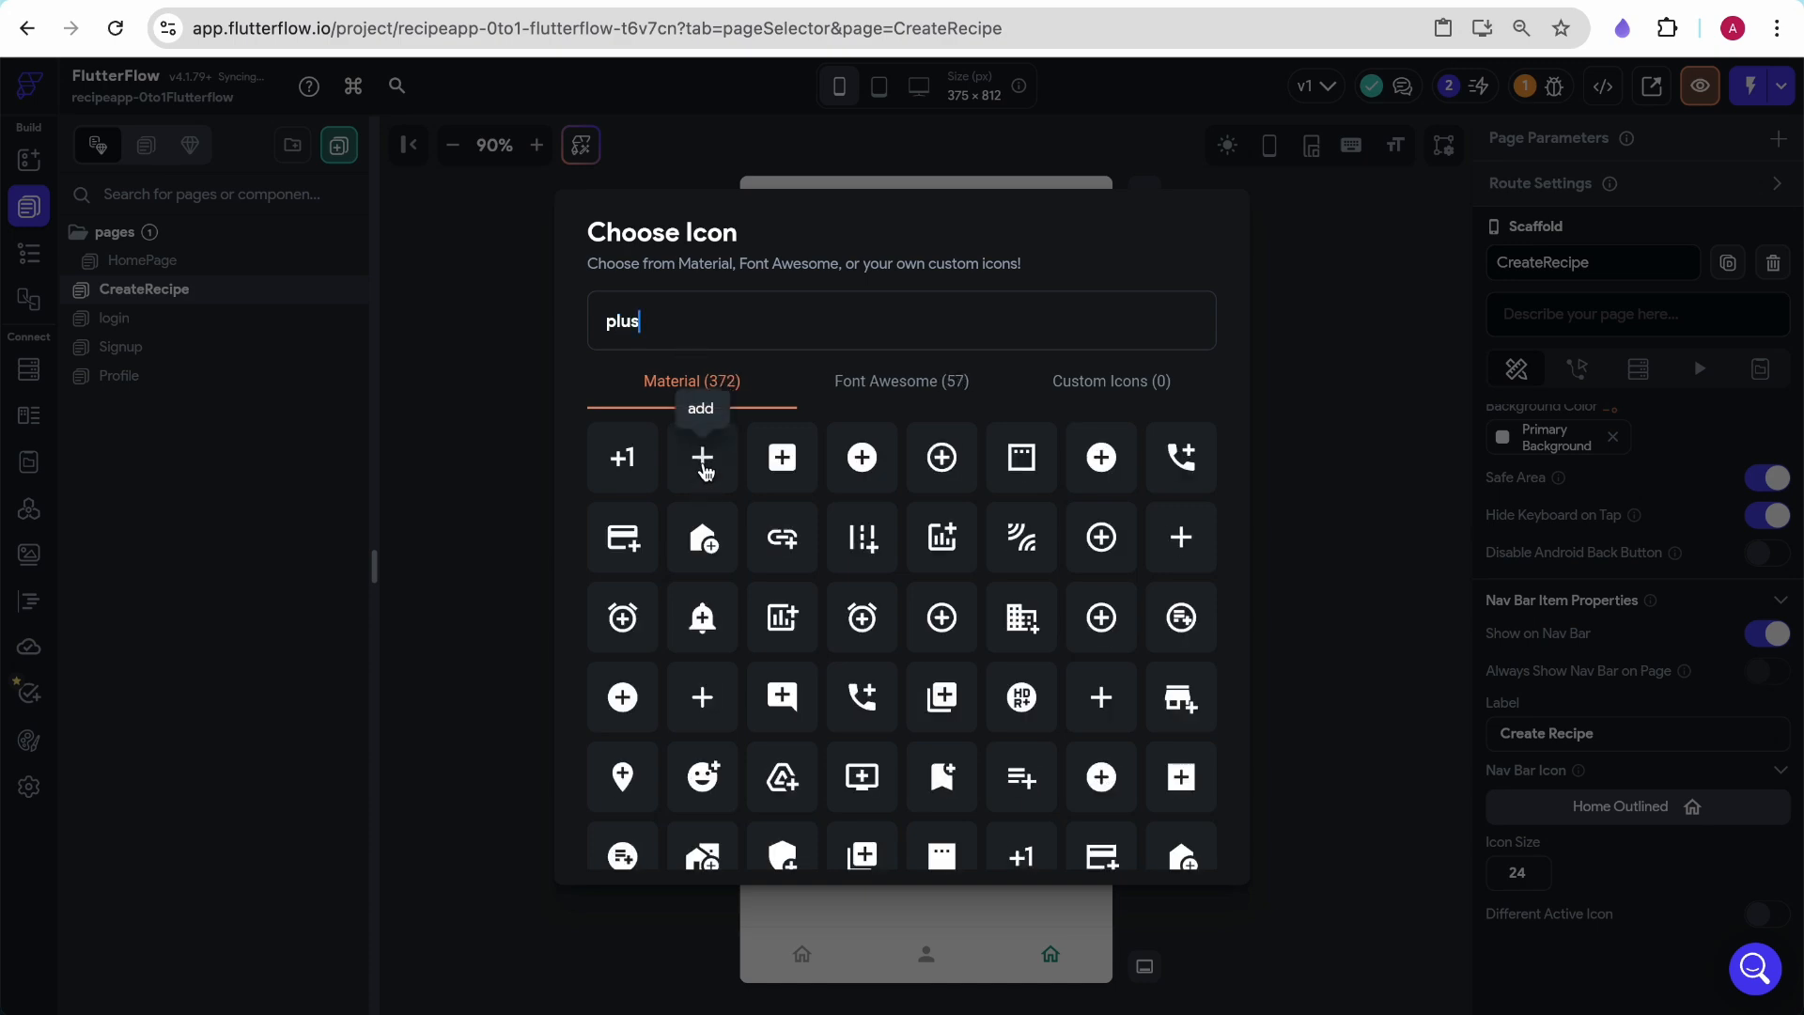
left_click(717, 687)
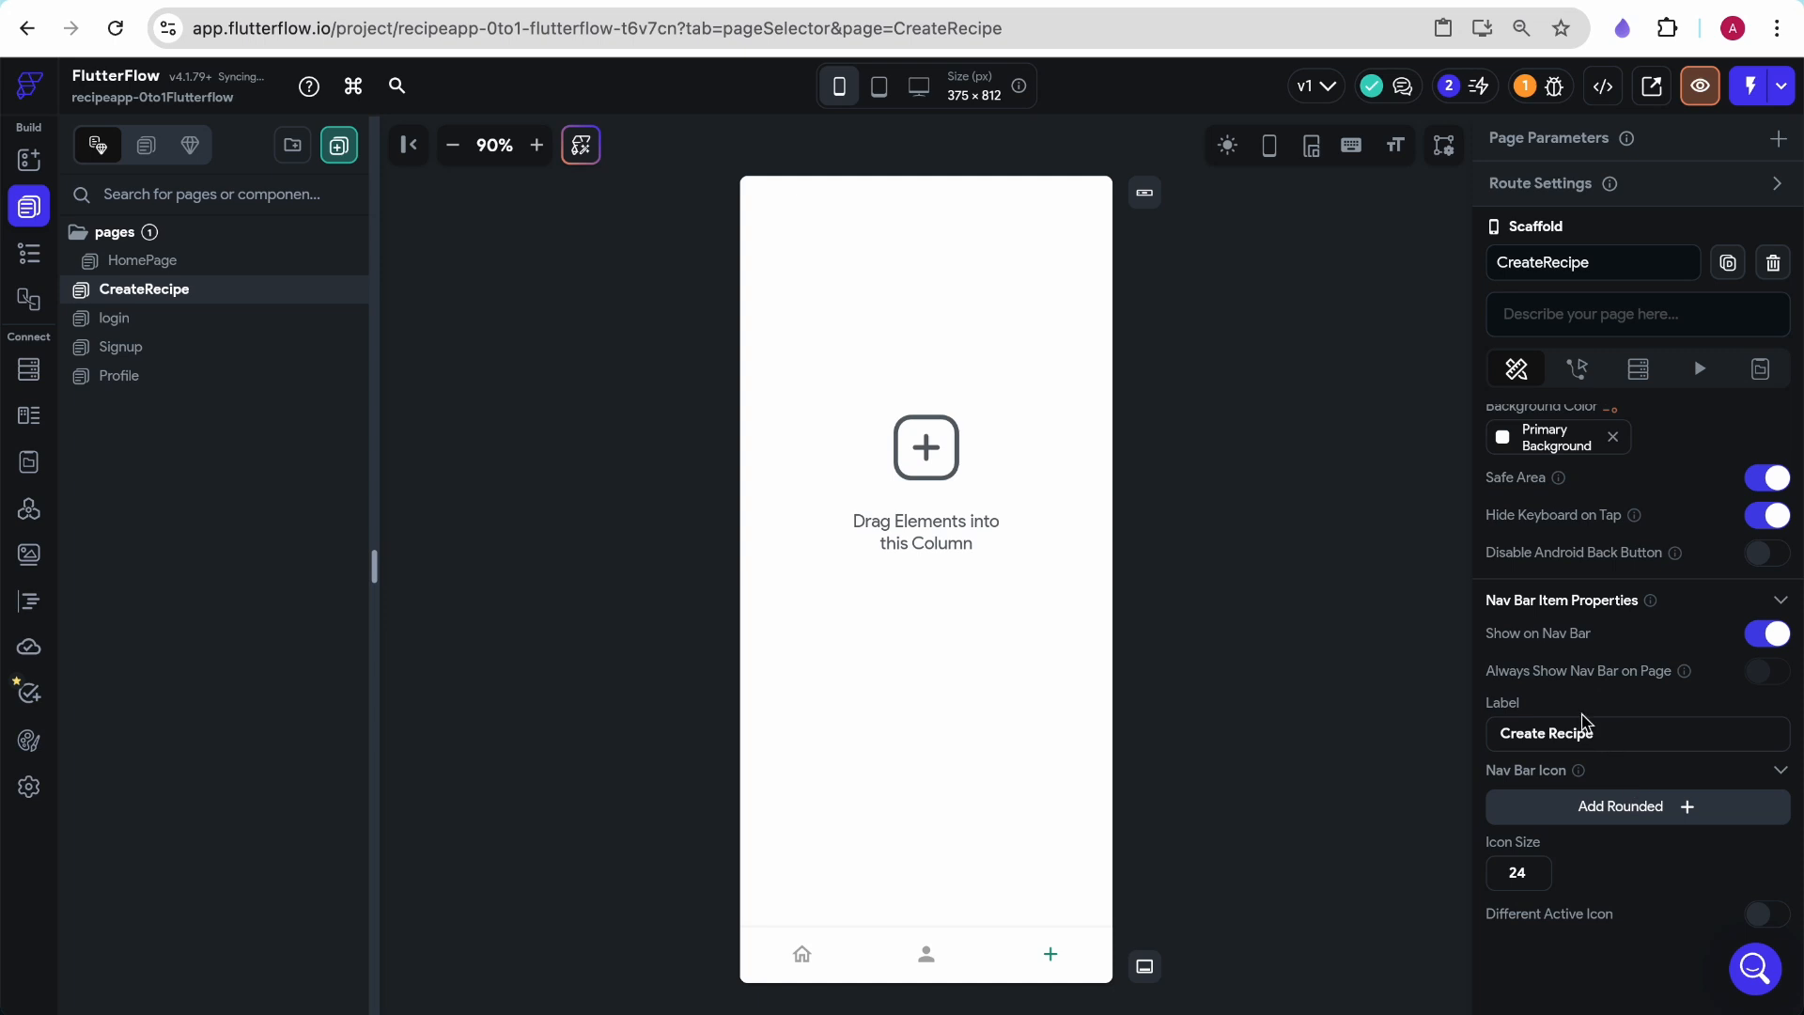
In the app's nav bar settings, reorder the page icons so CreateRecipe sits between HomePage and Profile
left_click(37, 781)
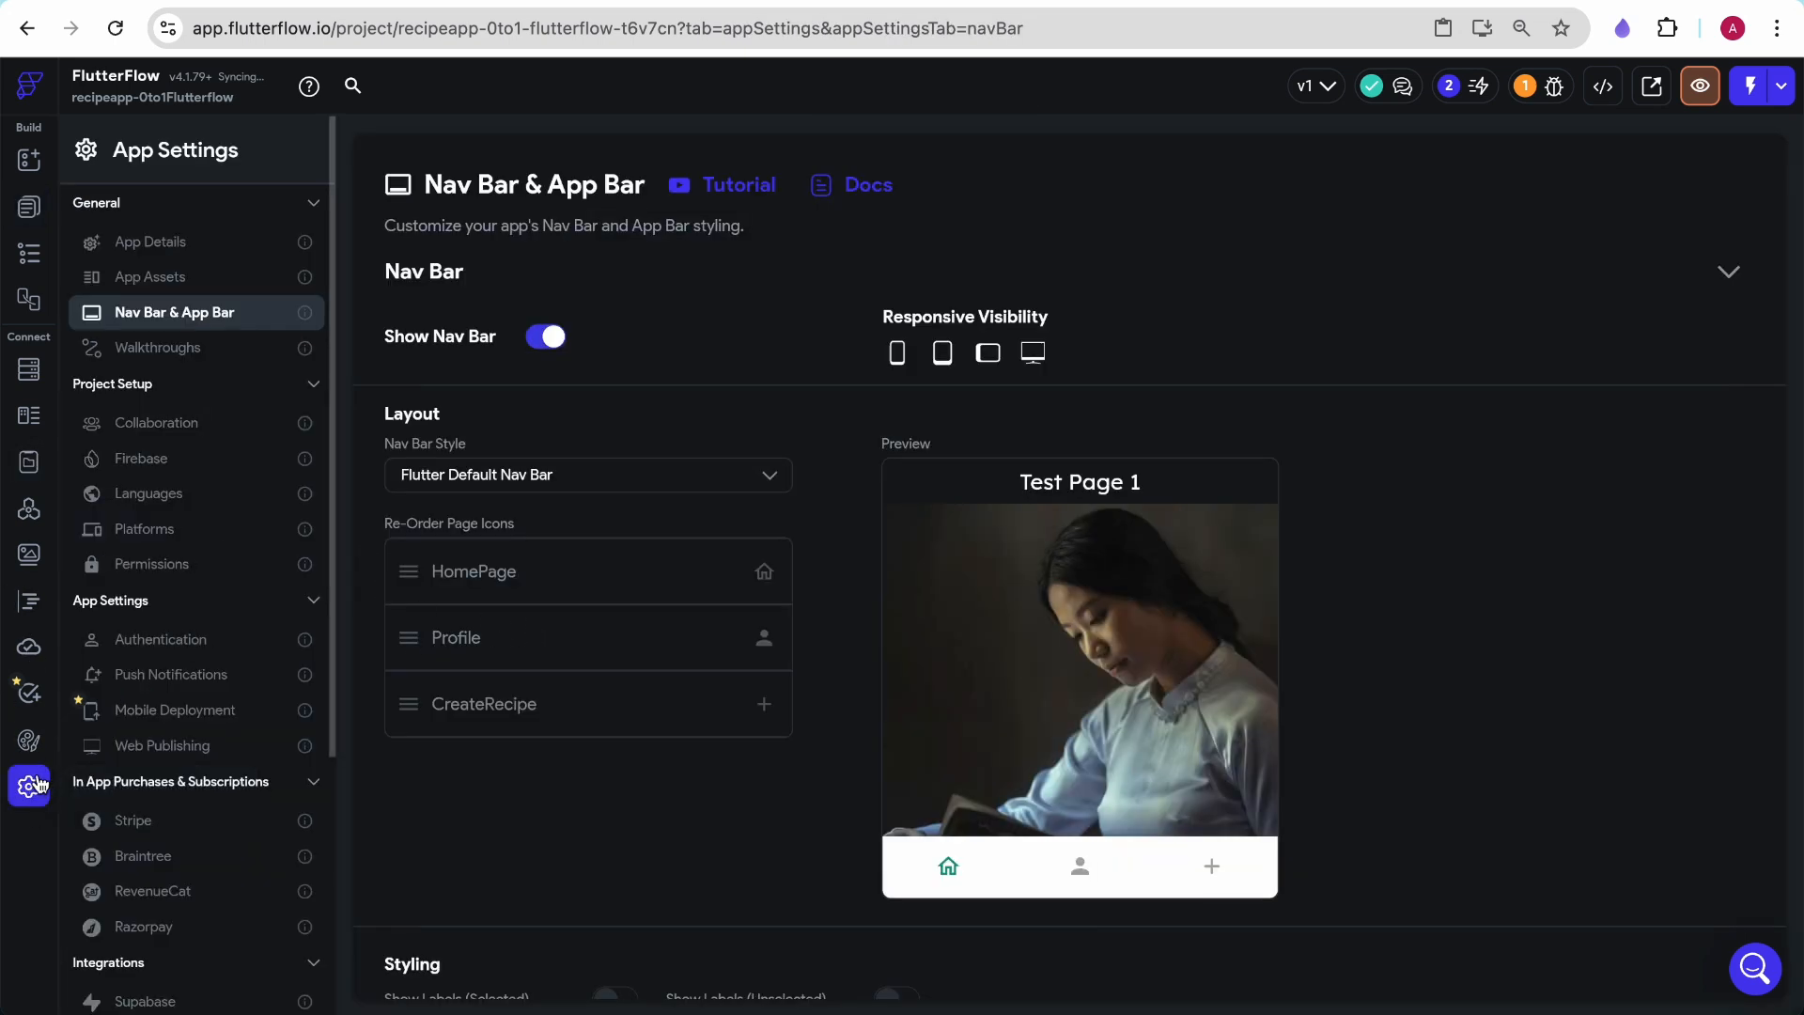
left_click_drag(408, 704, 411, 628)
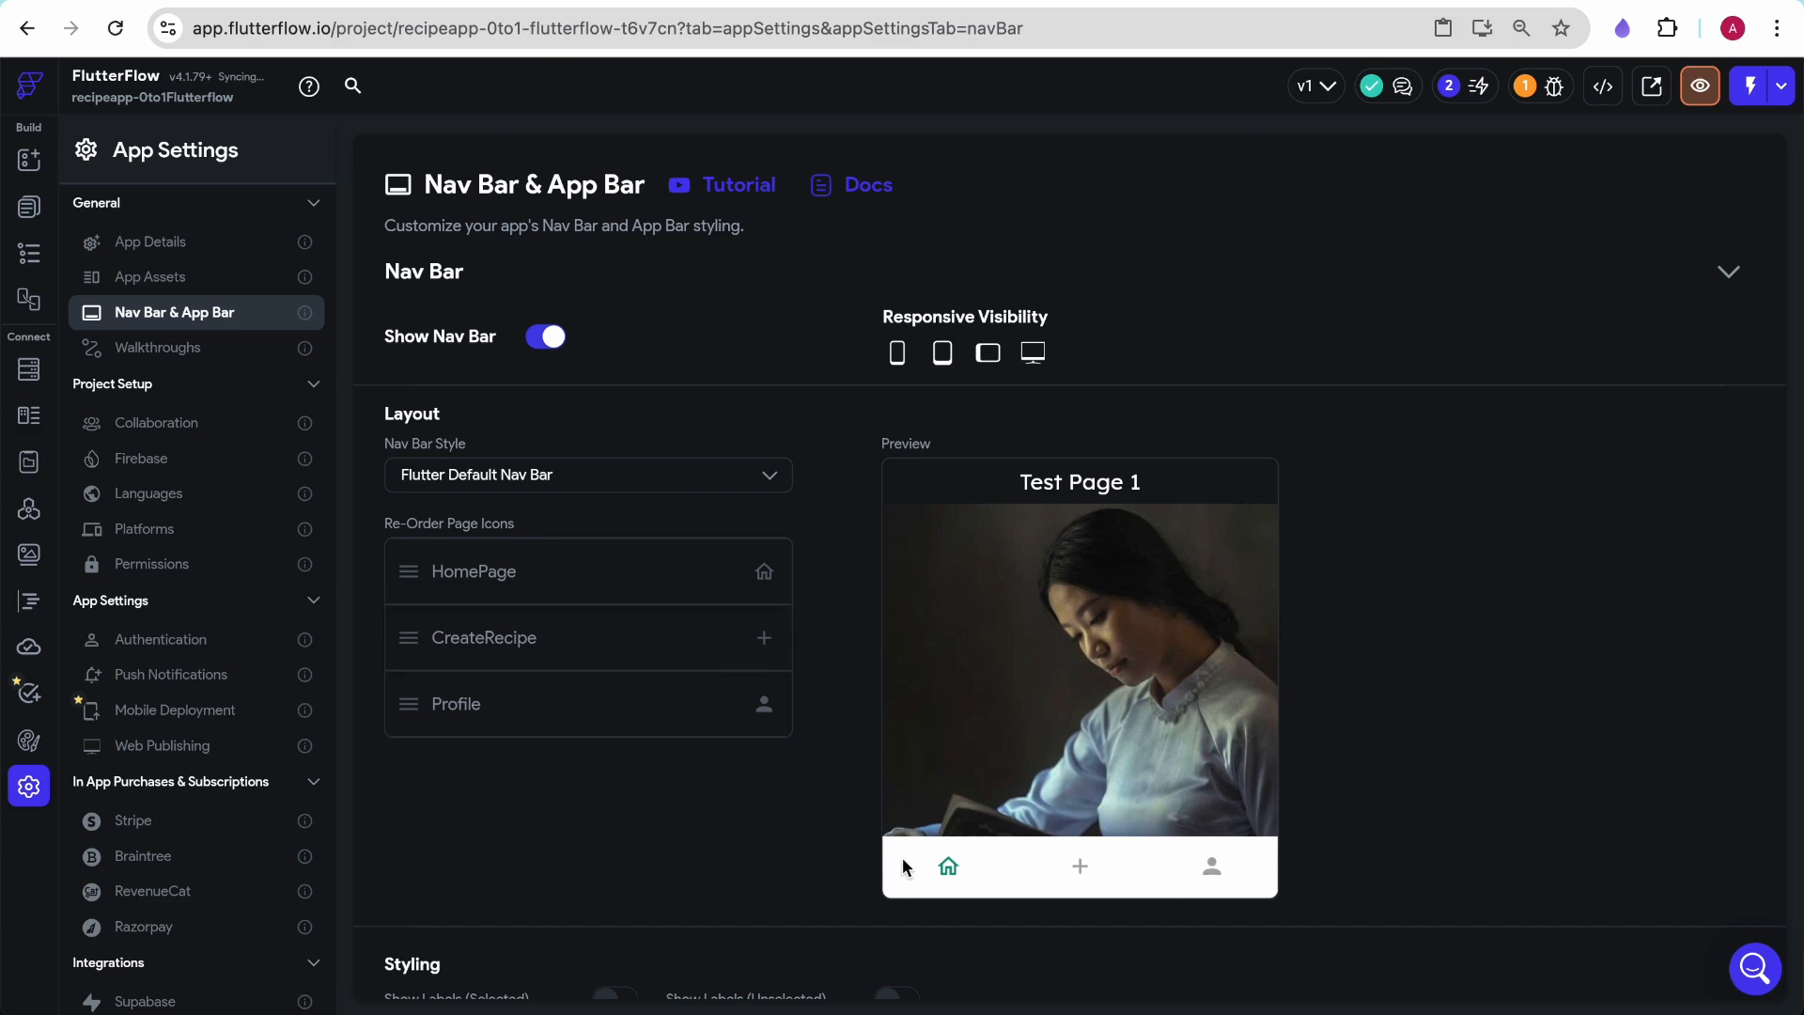
Try Tertiary as the nav bar's selected icon color, and set it back to Primary
scroll(1109, 847, "down", 2)
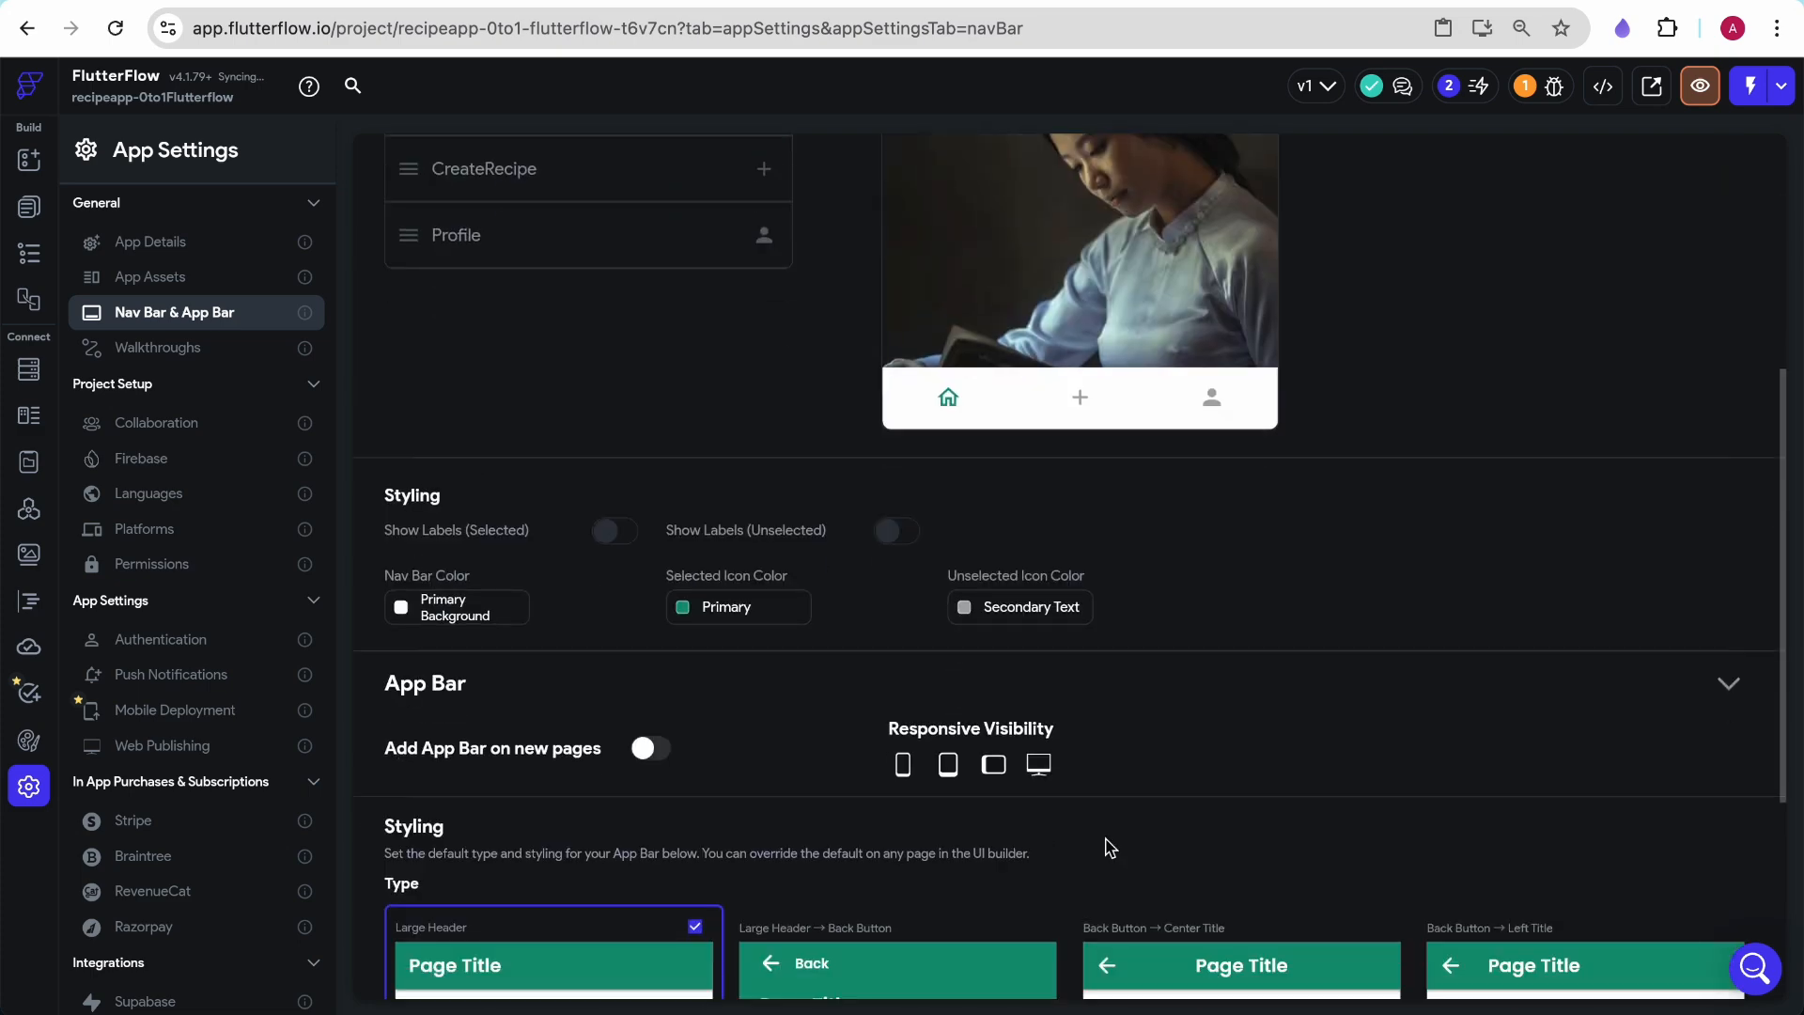
left_click(732, 602)
left_click(407, 786)
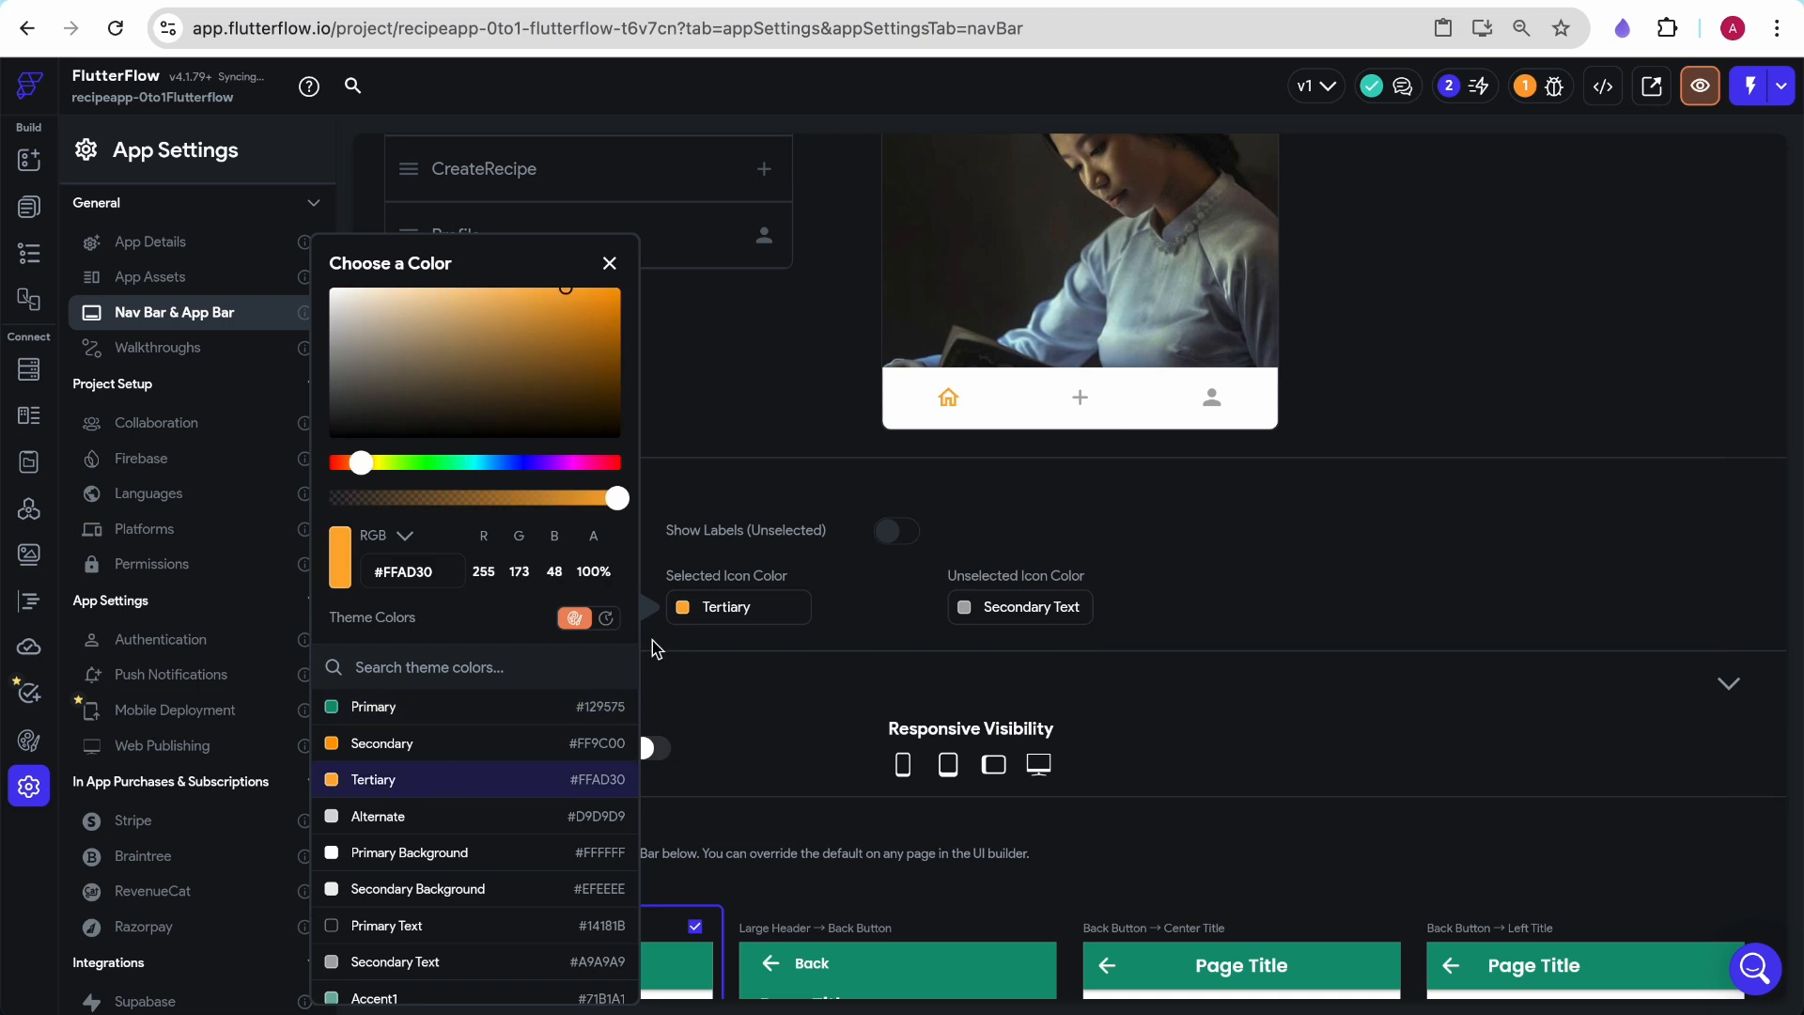
left_click(417, 706)
left_click(844, 484)
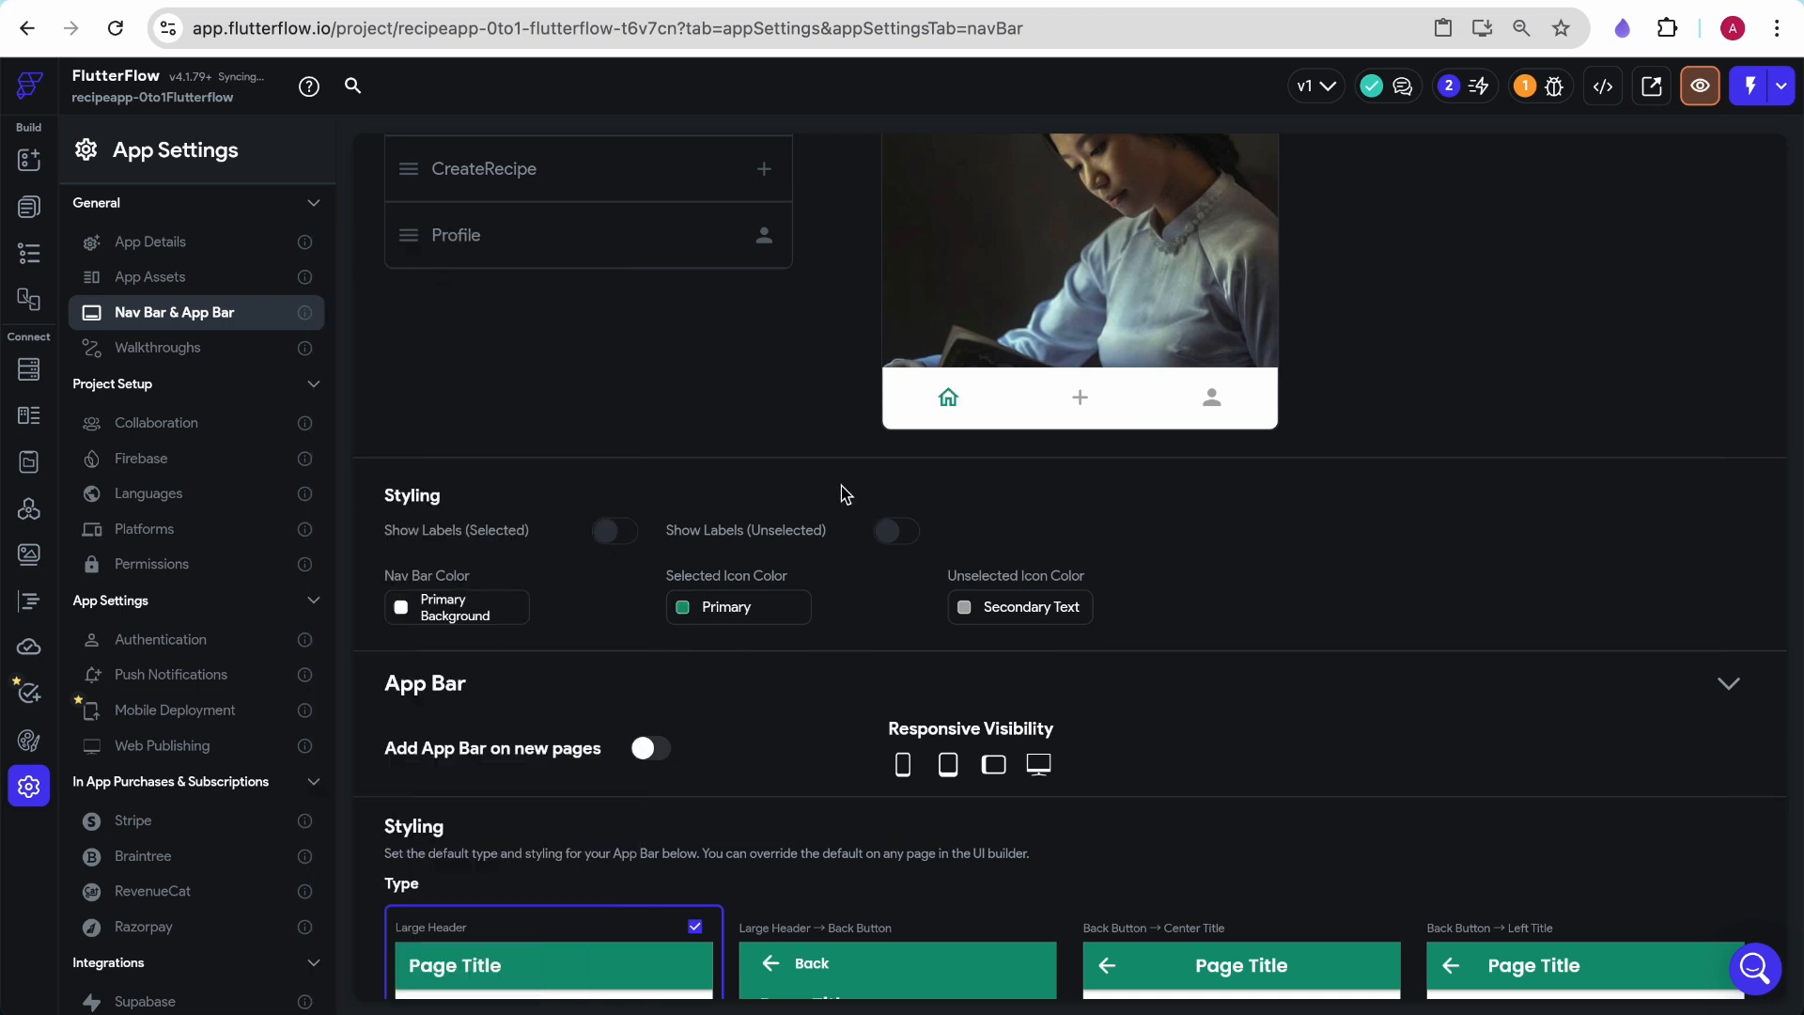
Try showing nav bar labels for selected and unselected items, and turn both options off again
left_click(620, 535)
left_click(890, 535)
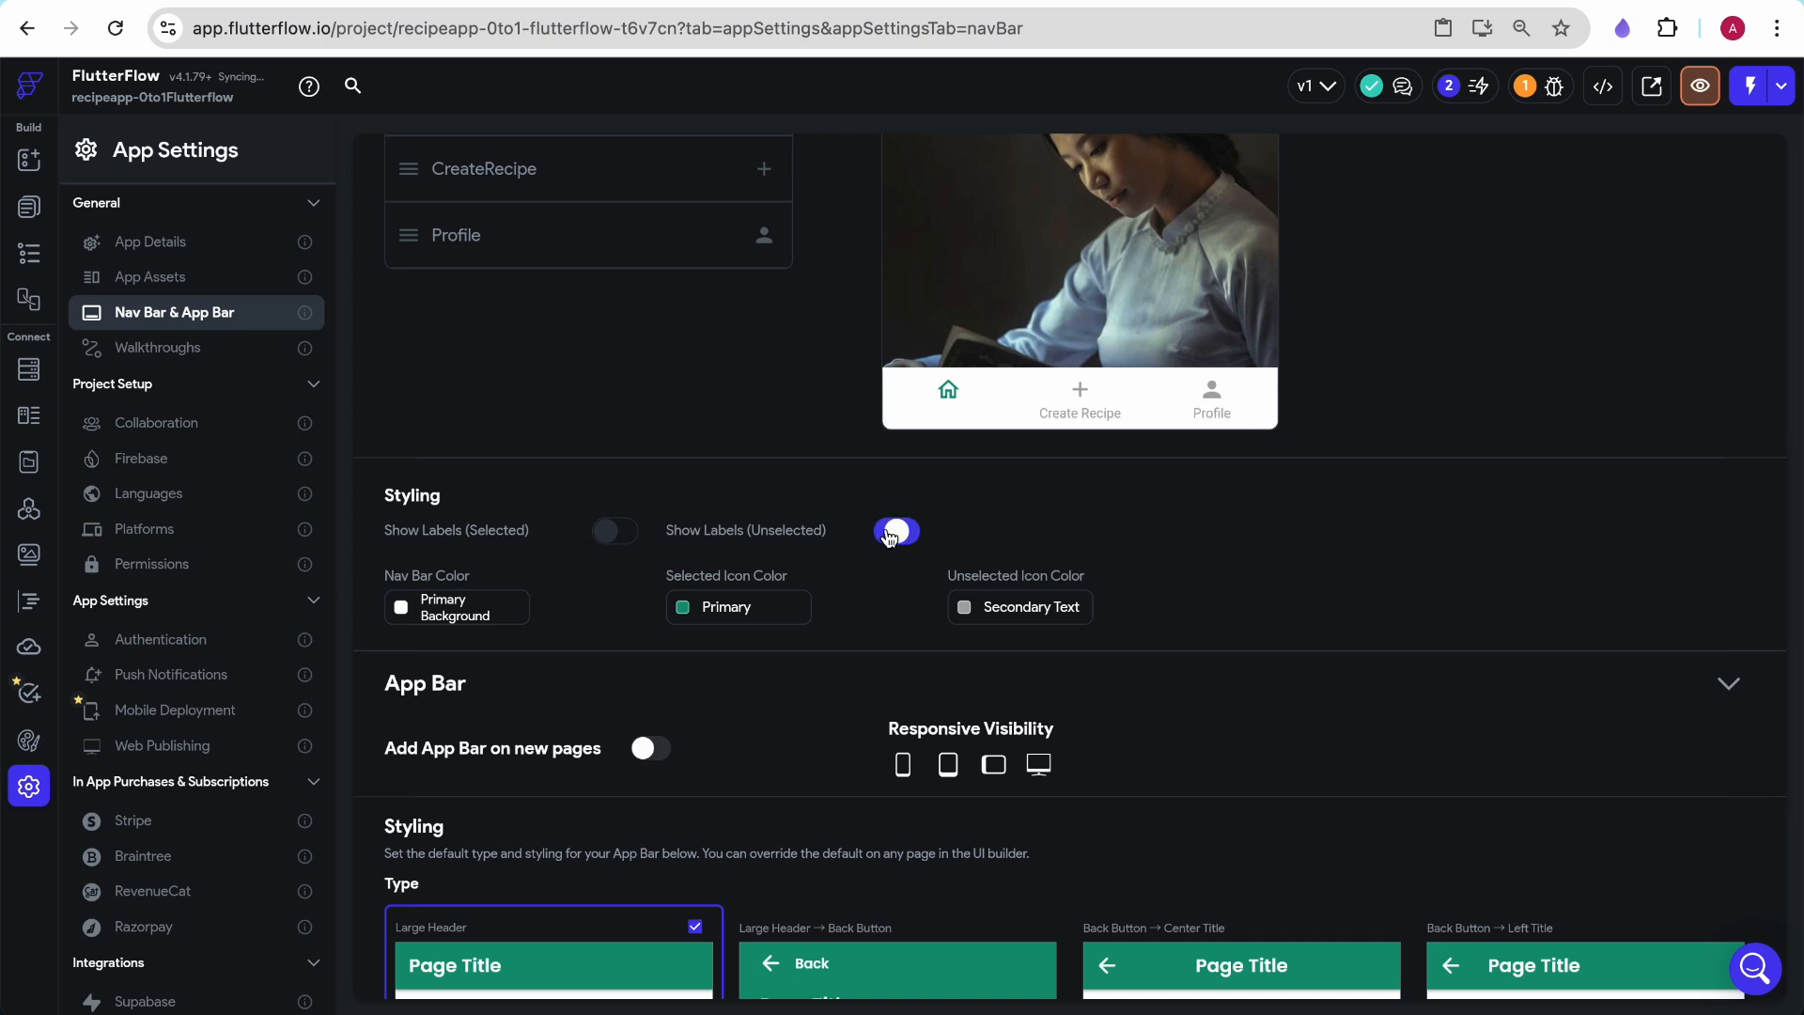
left_click(610, 532)
left_click(892, 535)
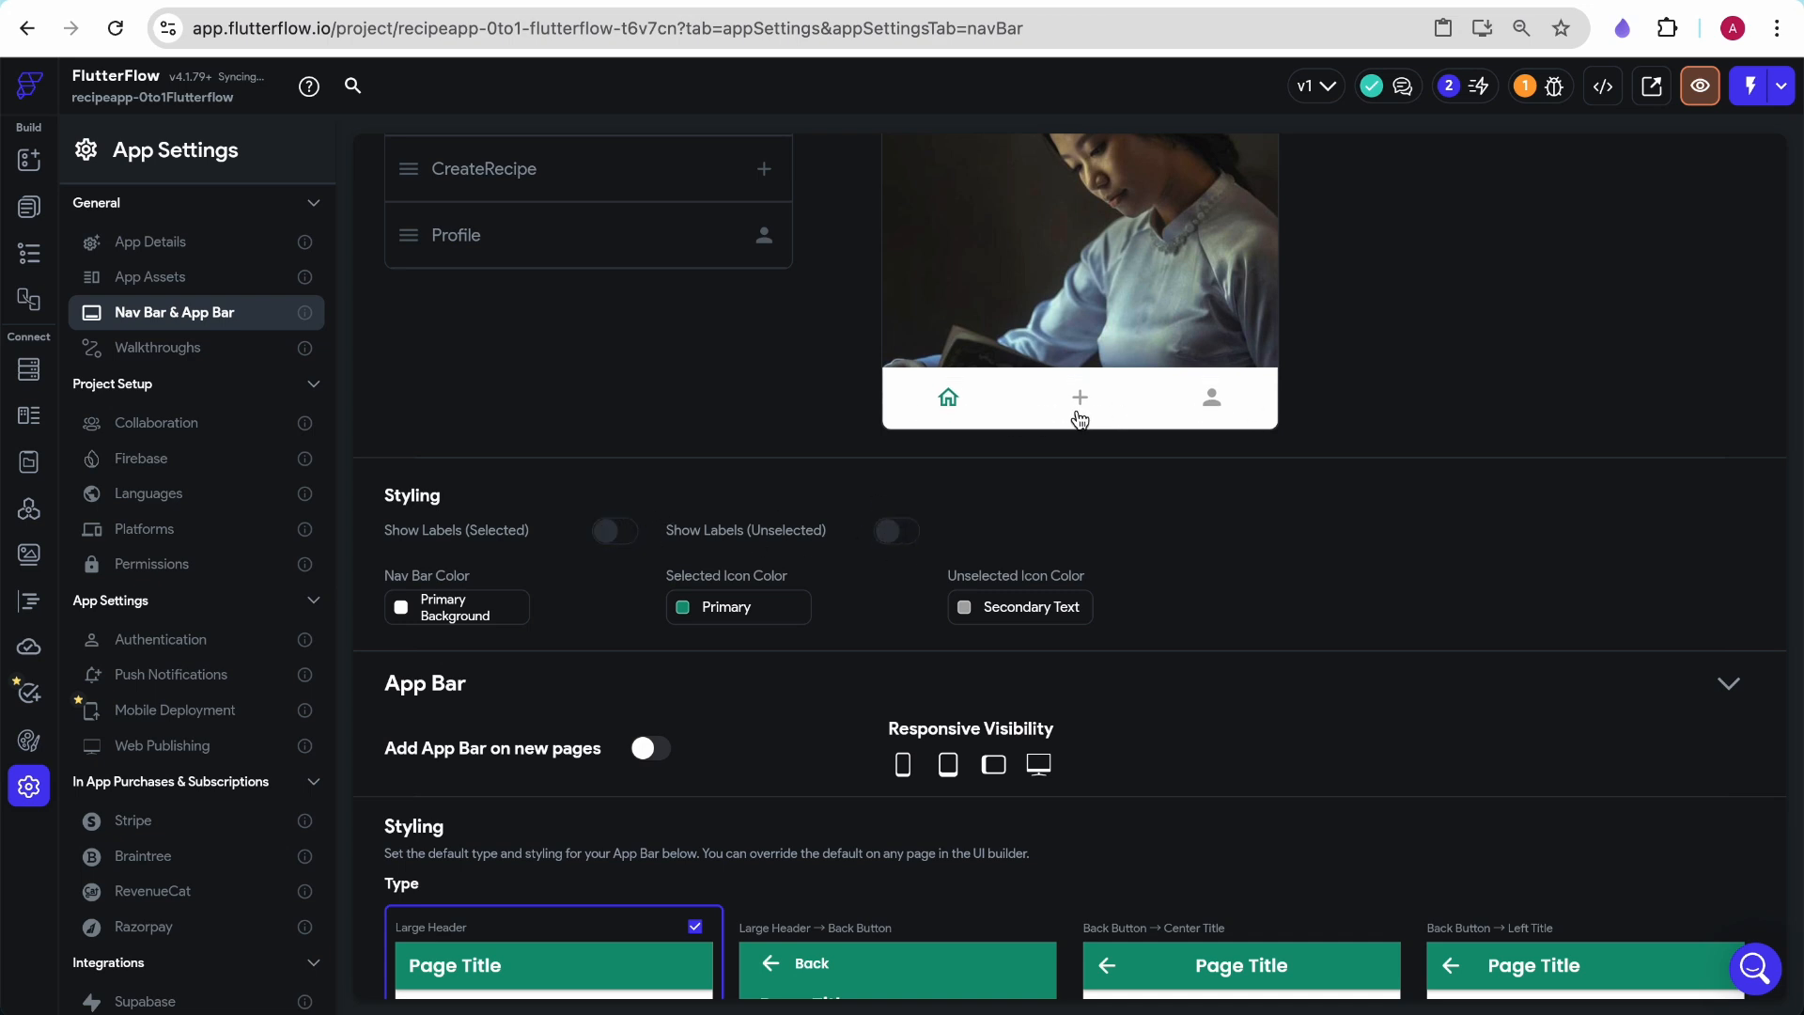
scroll(1052, 583, "down", 2)
scroll(1052, 582, "down", 3)
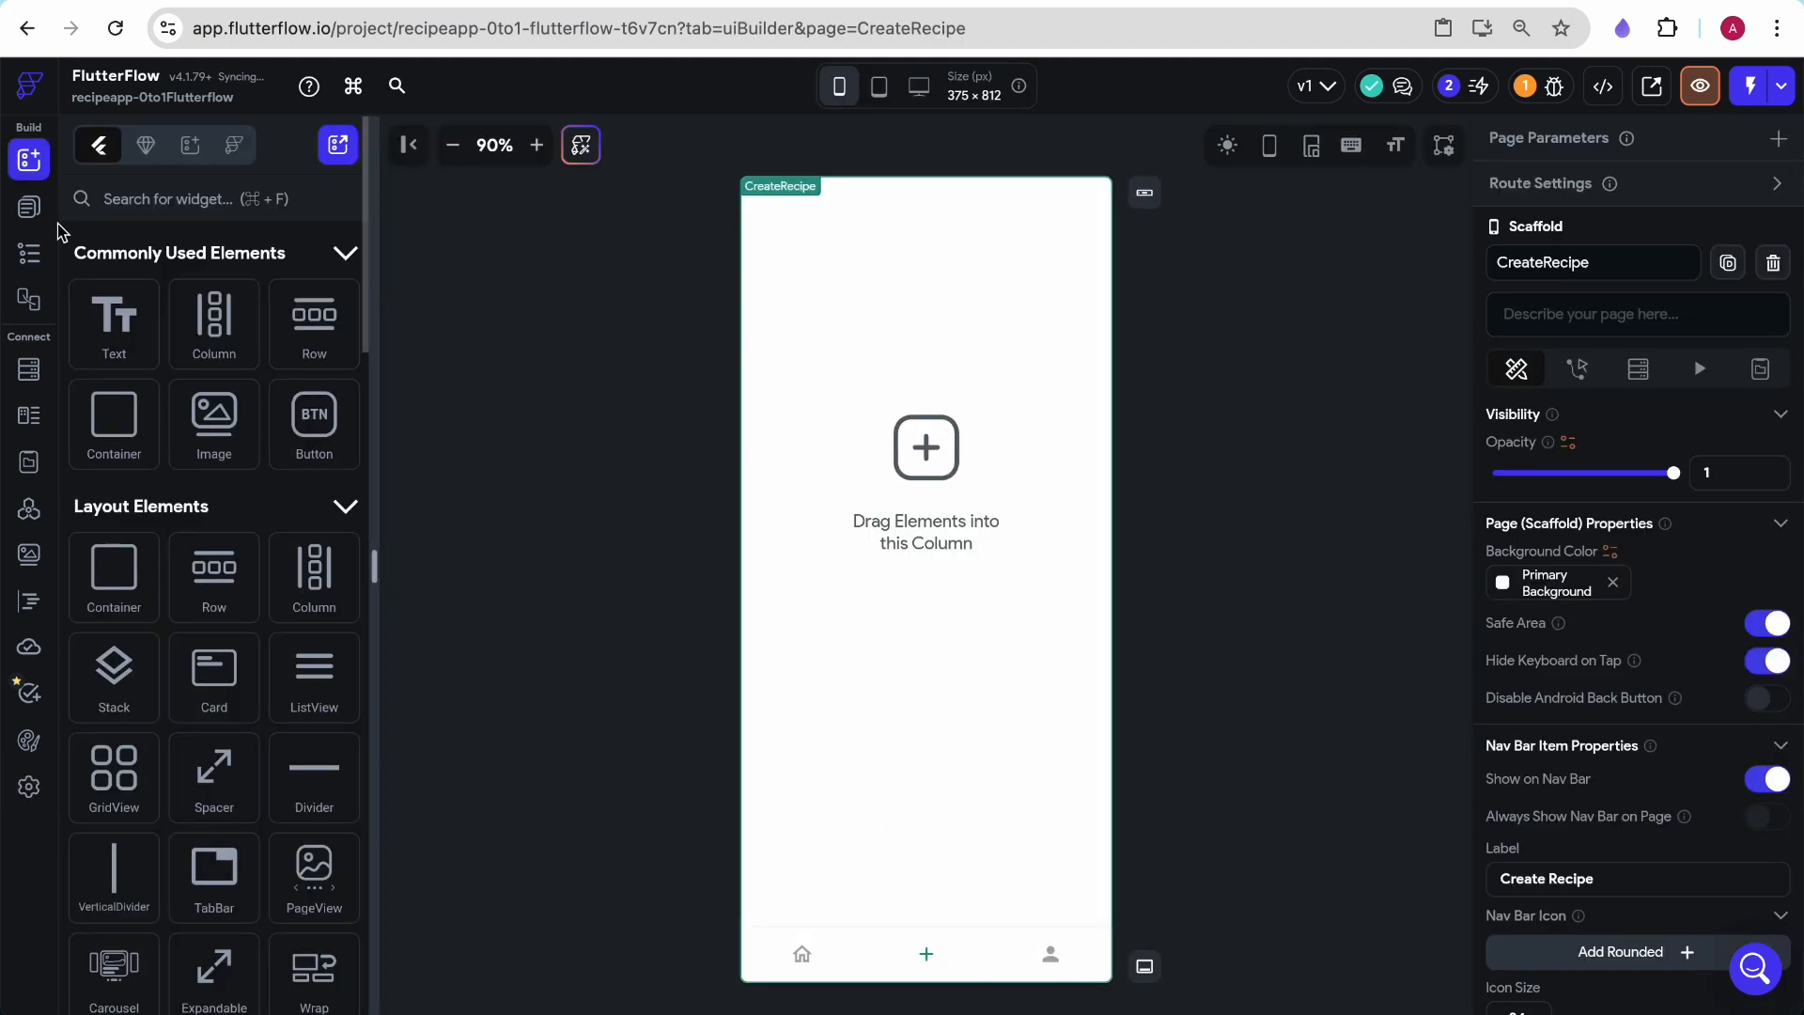
Open the project's page list, and examine the Profile nav bar and the Create recipe screen in the Figma design
left_click(31, 214)
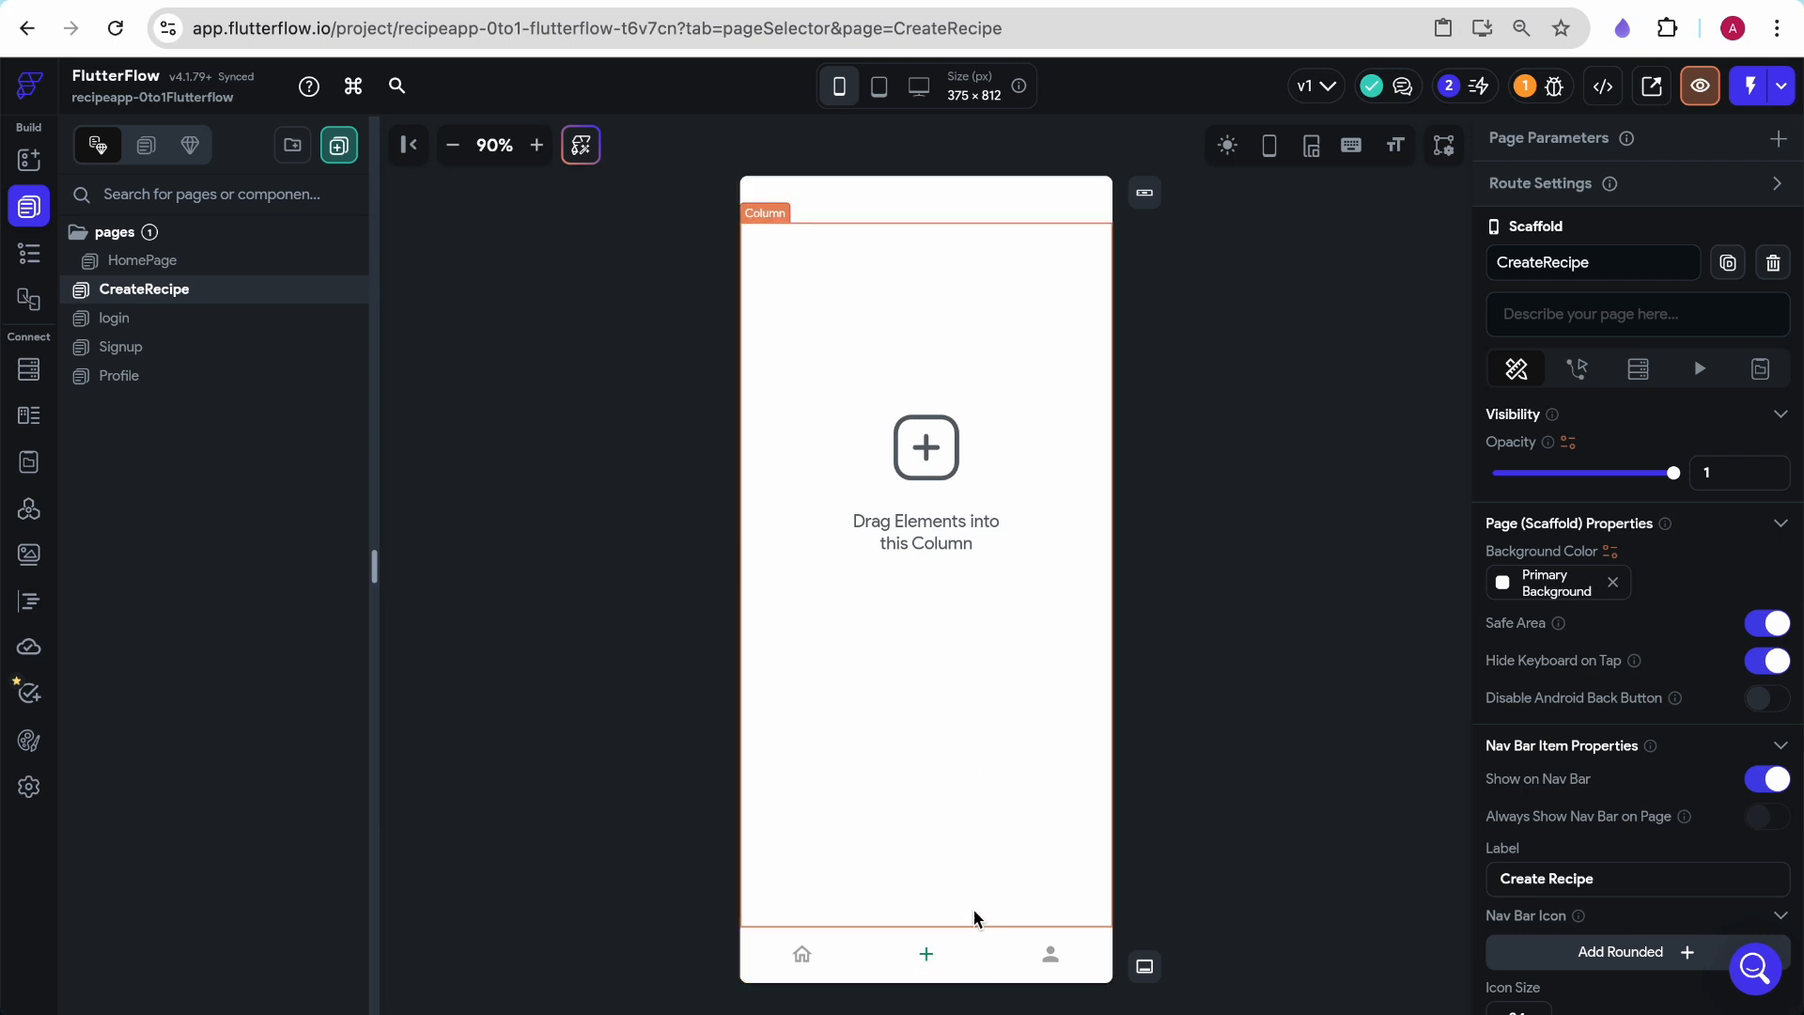
left_click(695, 2)
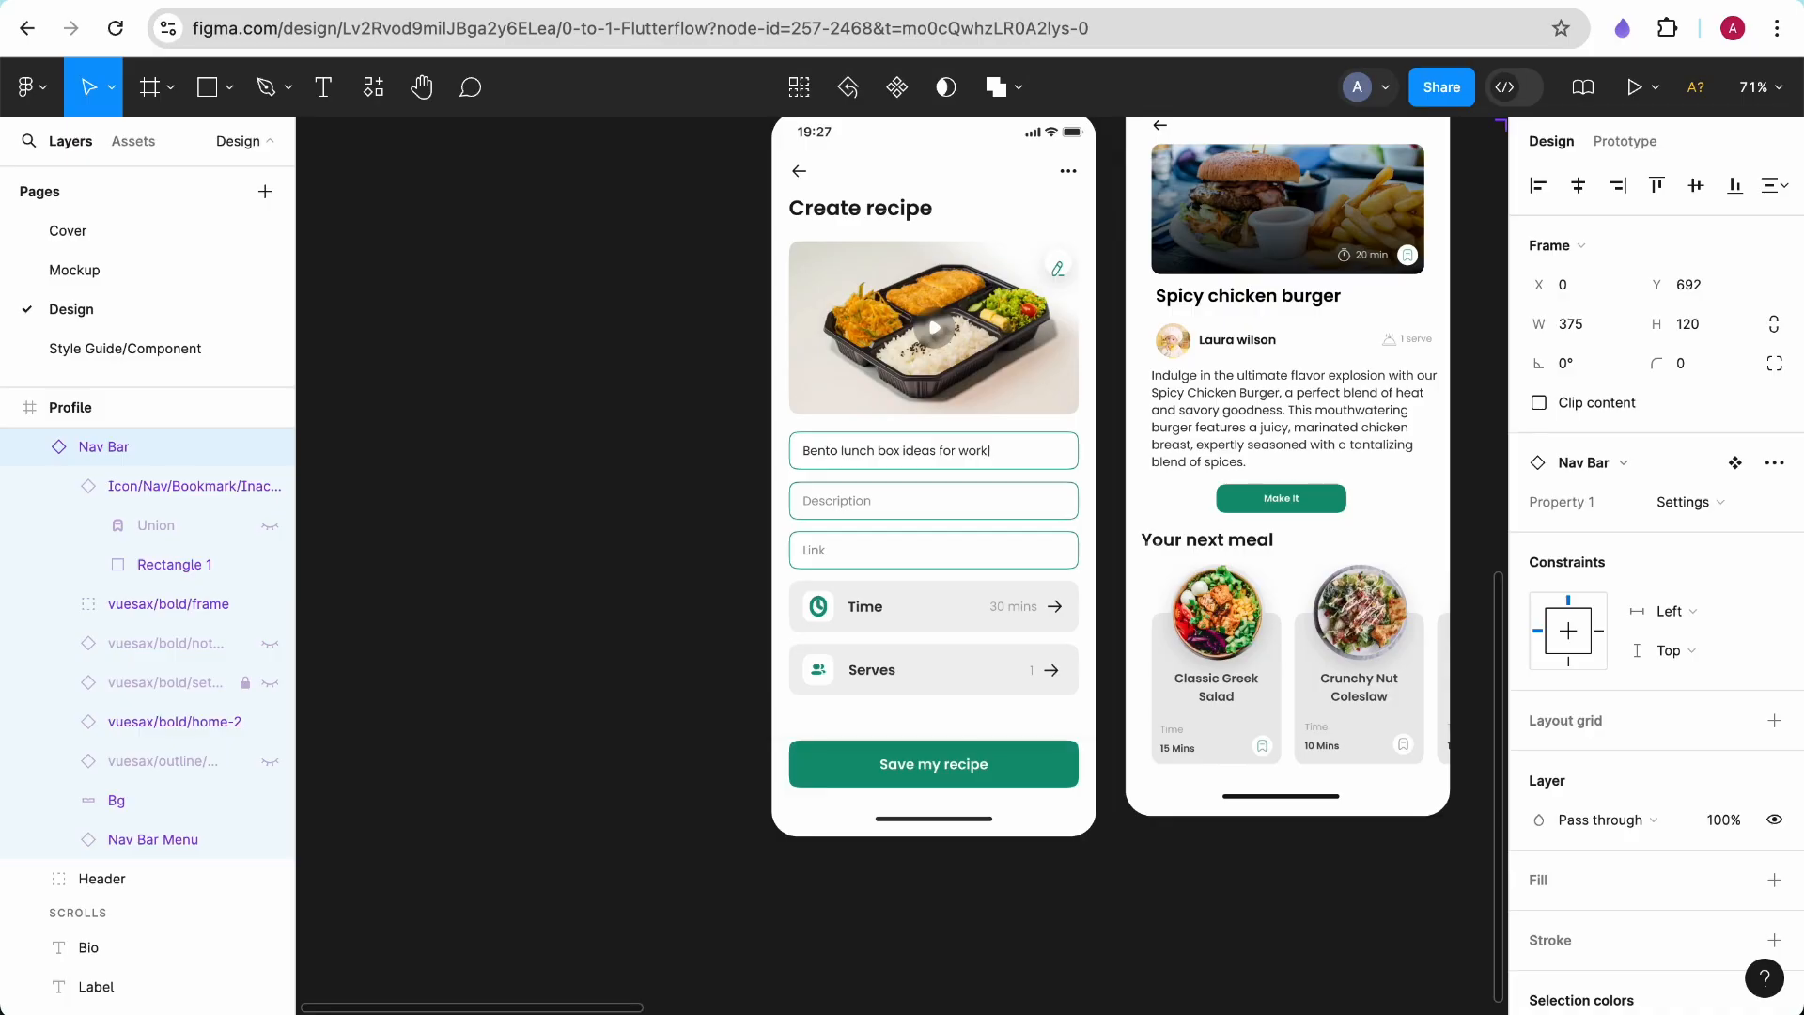
scroll(1278, 839, "down", 15)
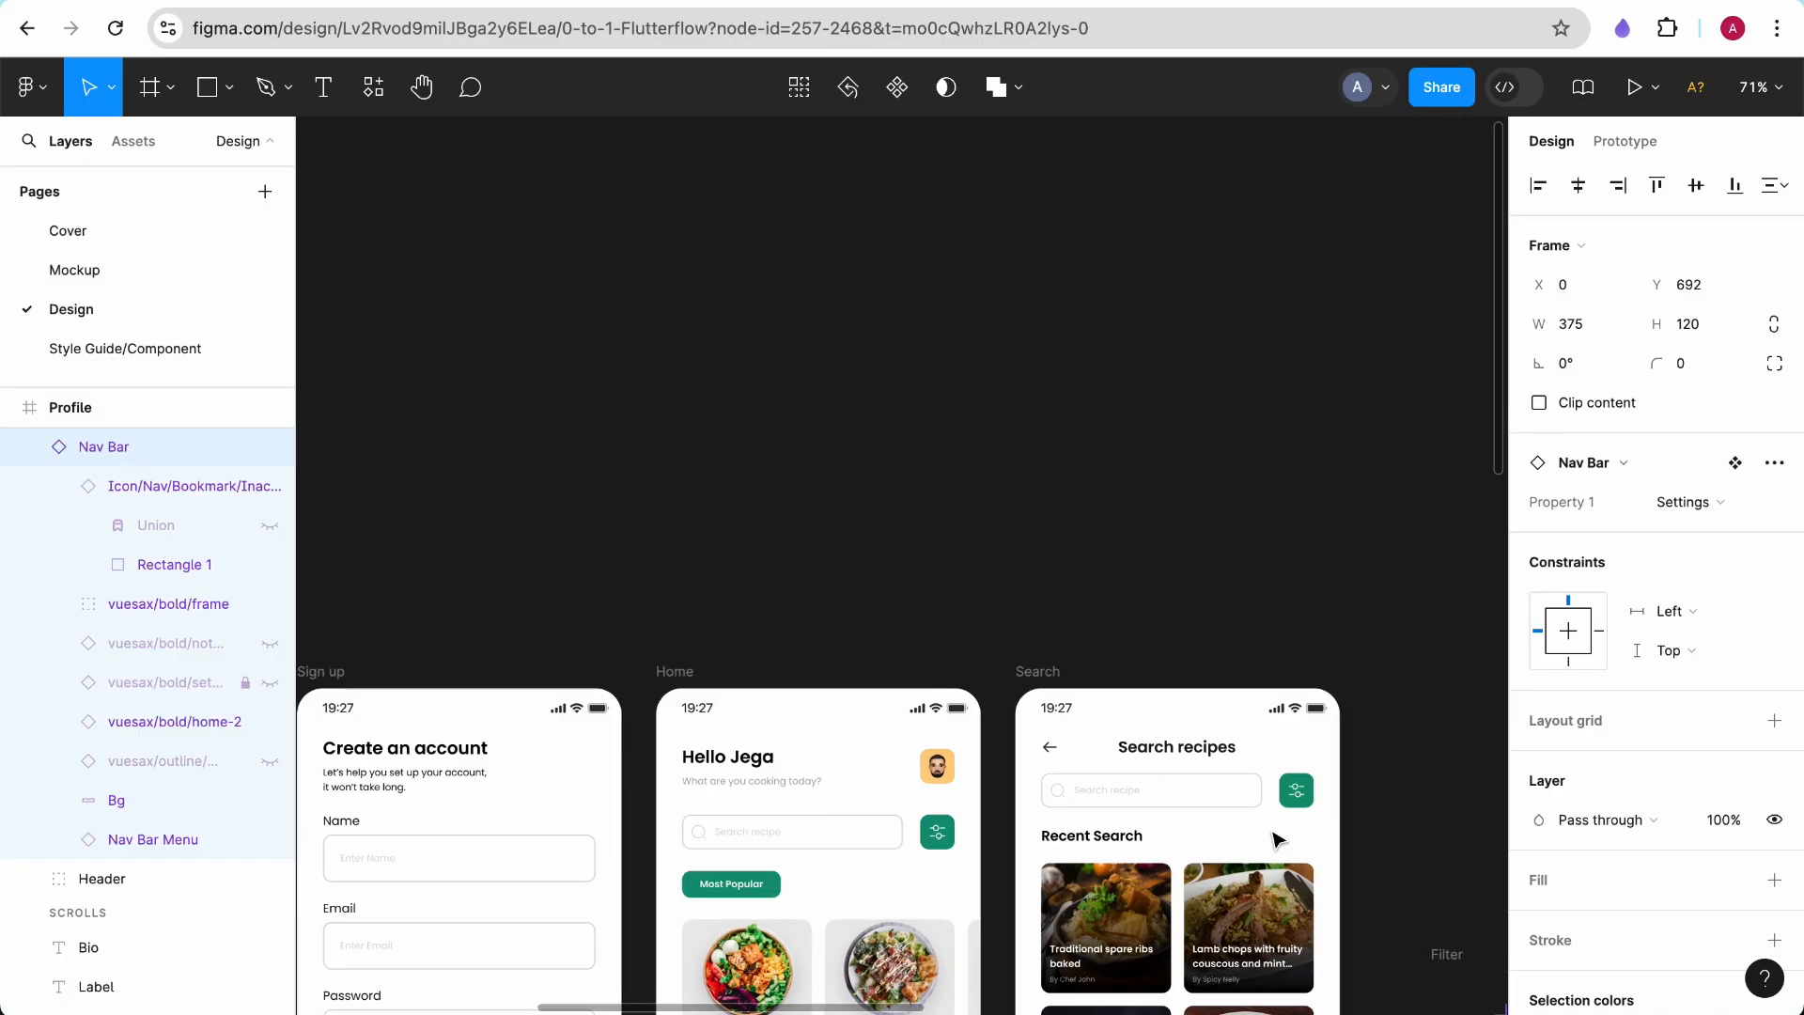
scroll(1282, 880, "up", 10)
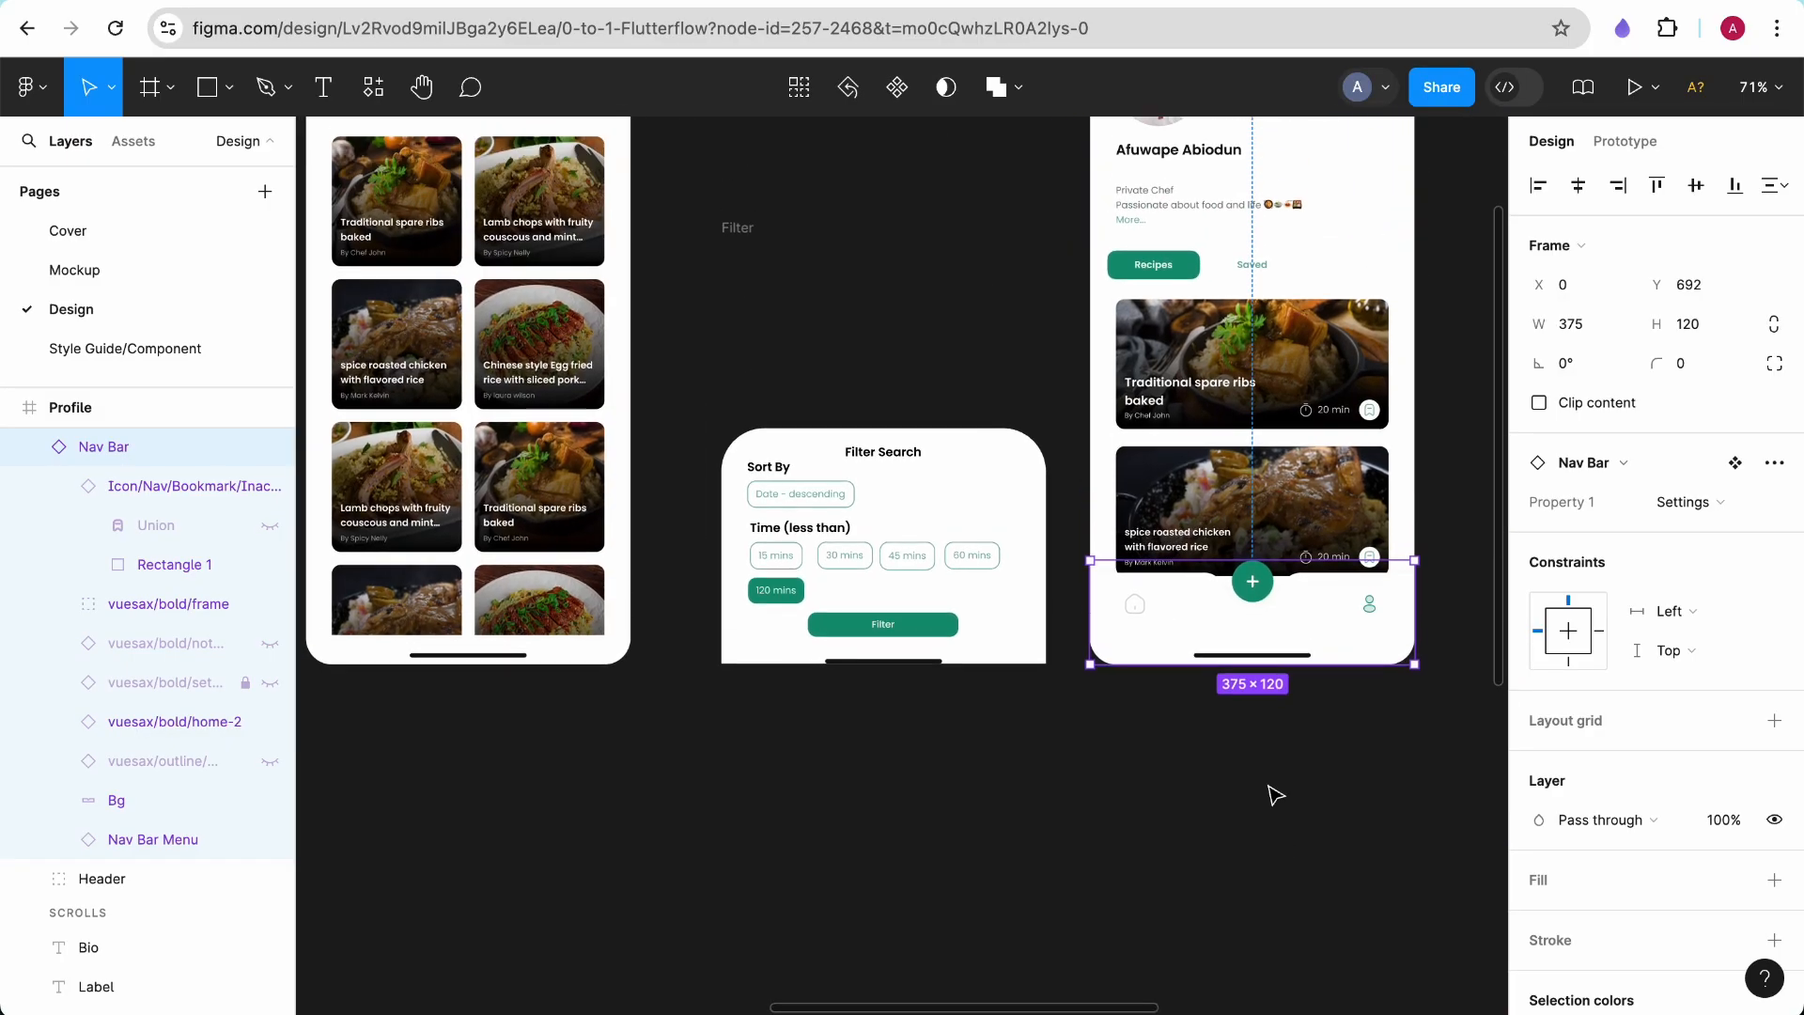
left_click(318, 3)
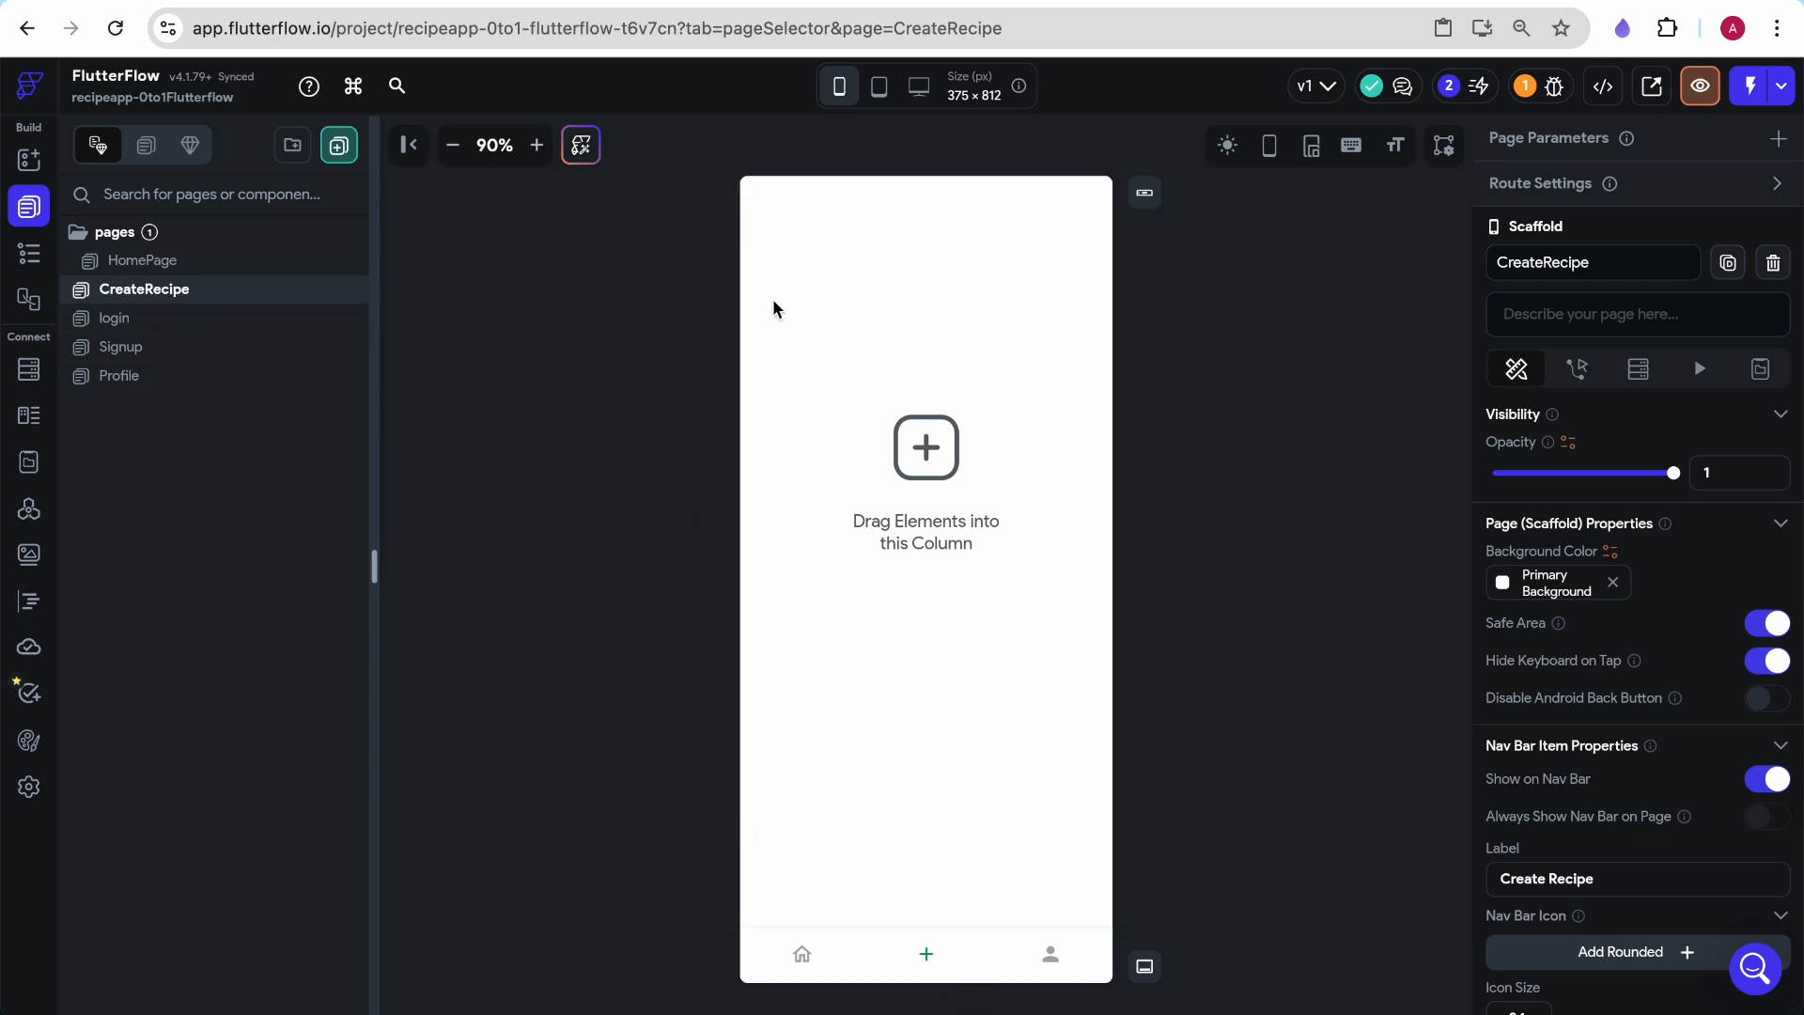
left_click(521, 2)
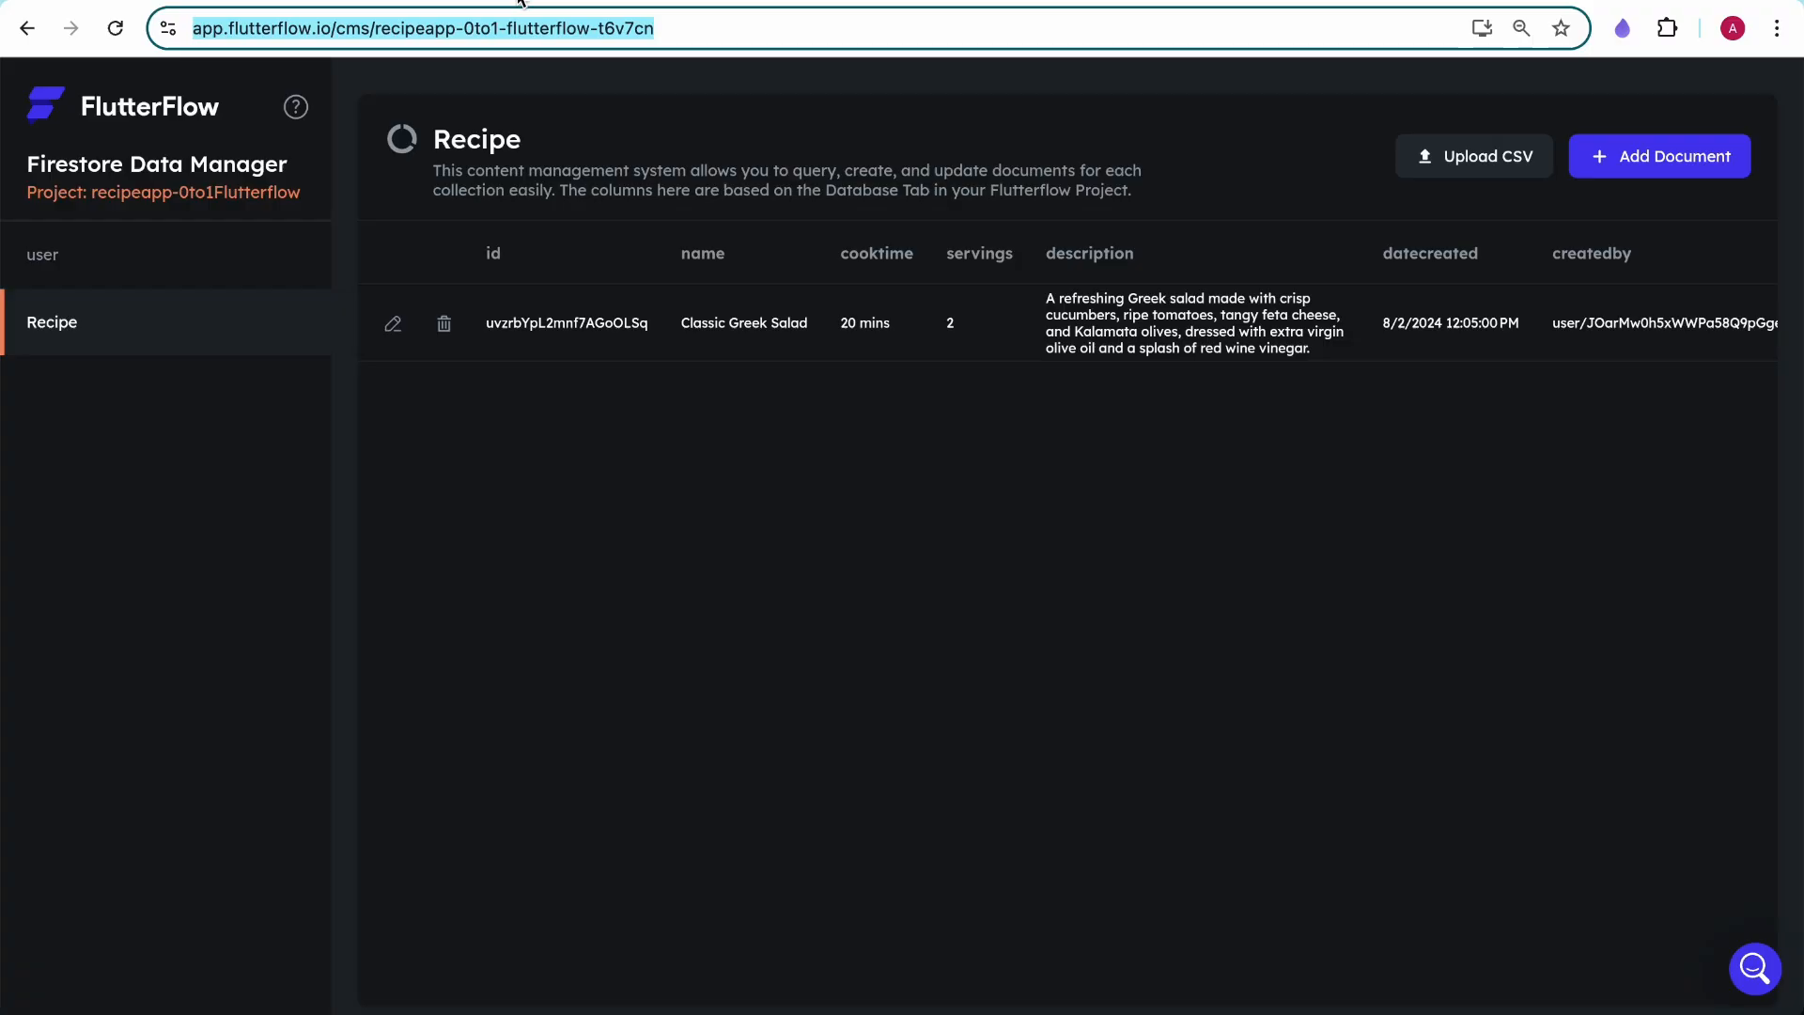
left_click(770, 3)
scroll(678, 644, "down", 5)
scroll(677, 644, "left", 4)
scroll(676, 642, "down", 3)
scroll(677, 642, "left", 3)
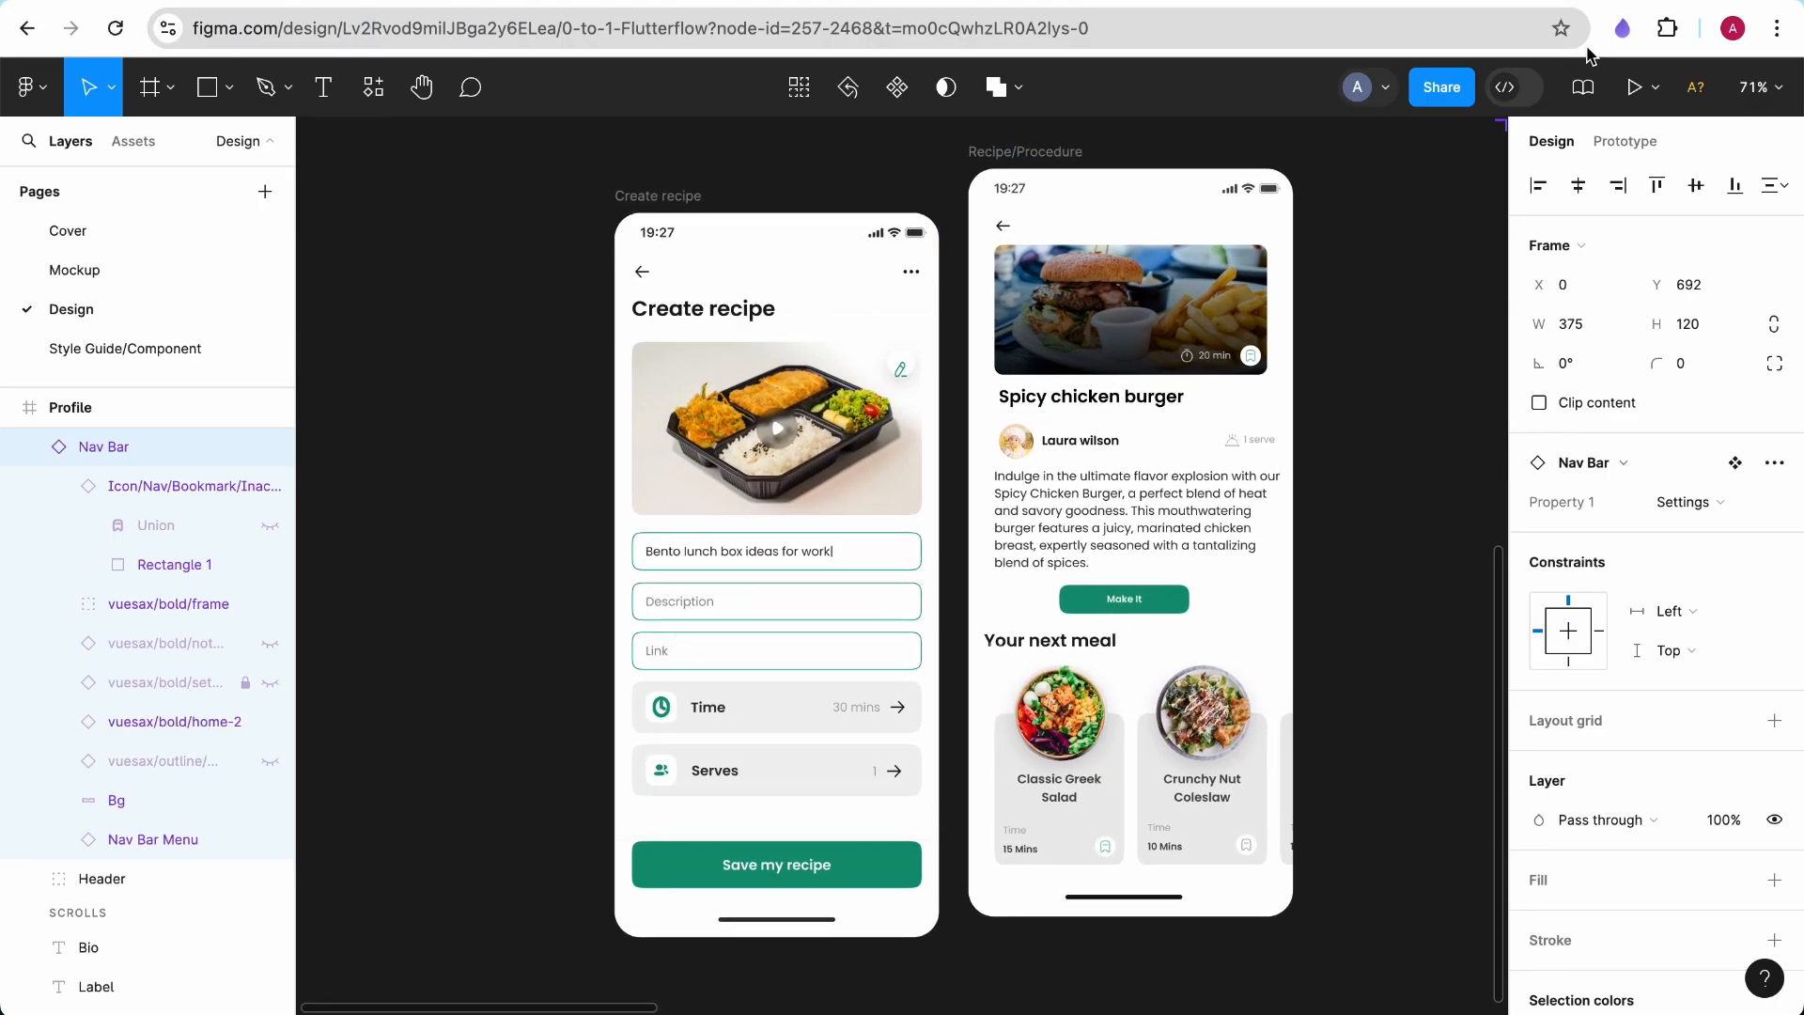
Draw annotation rectangles around the Create recipe screen's content area, its header row and the back arrow
left_click(1622, 28)
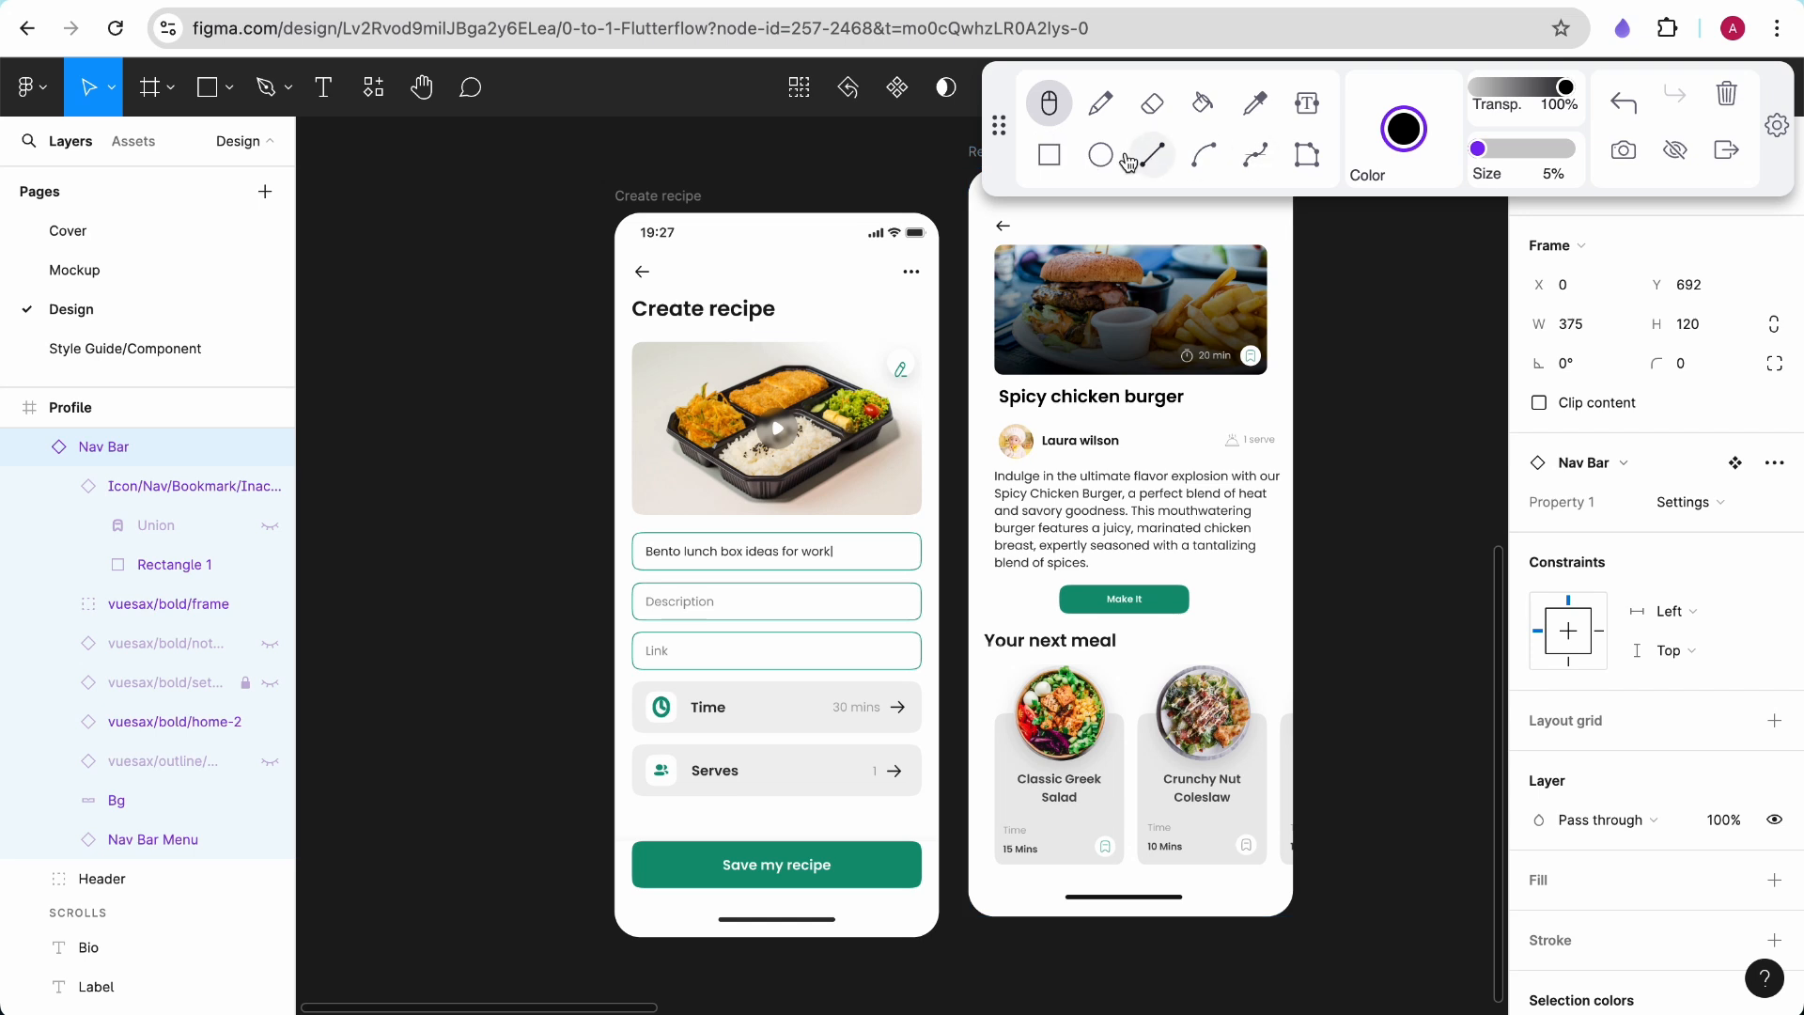
left_click(1049, 154)
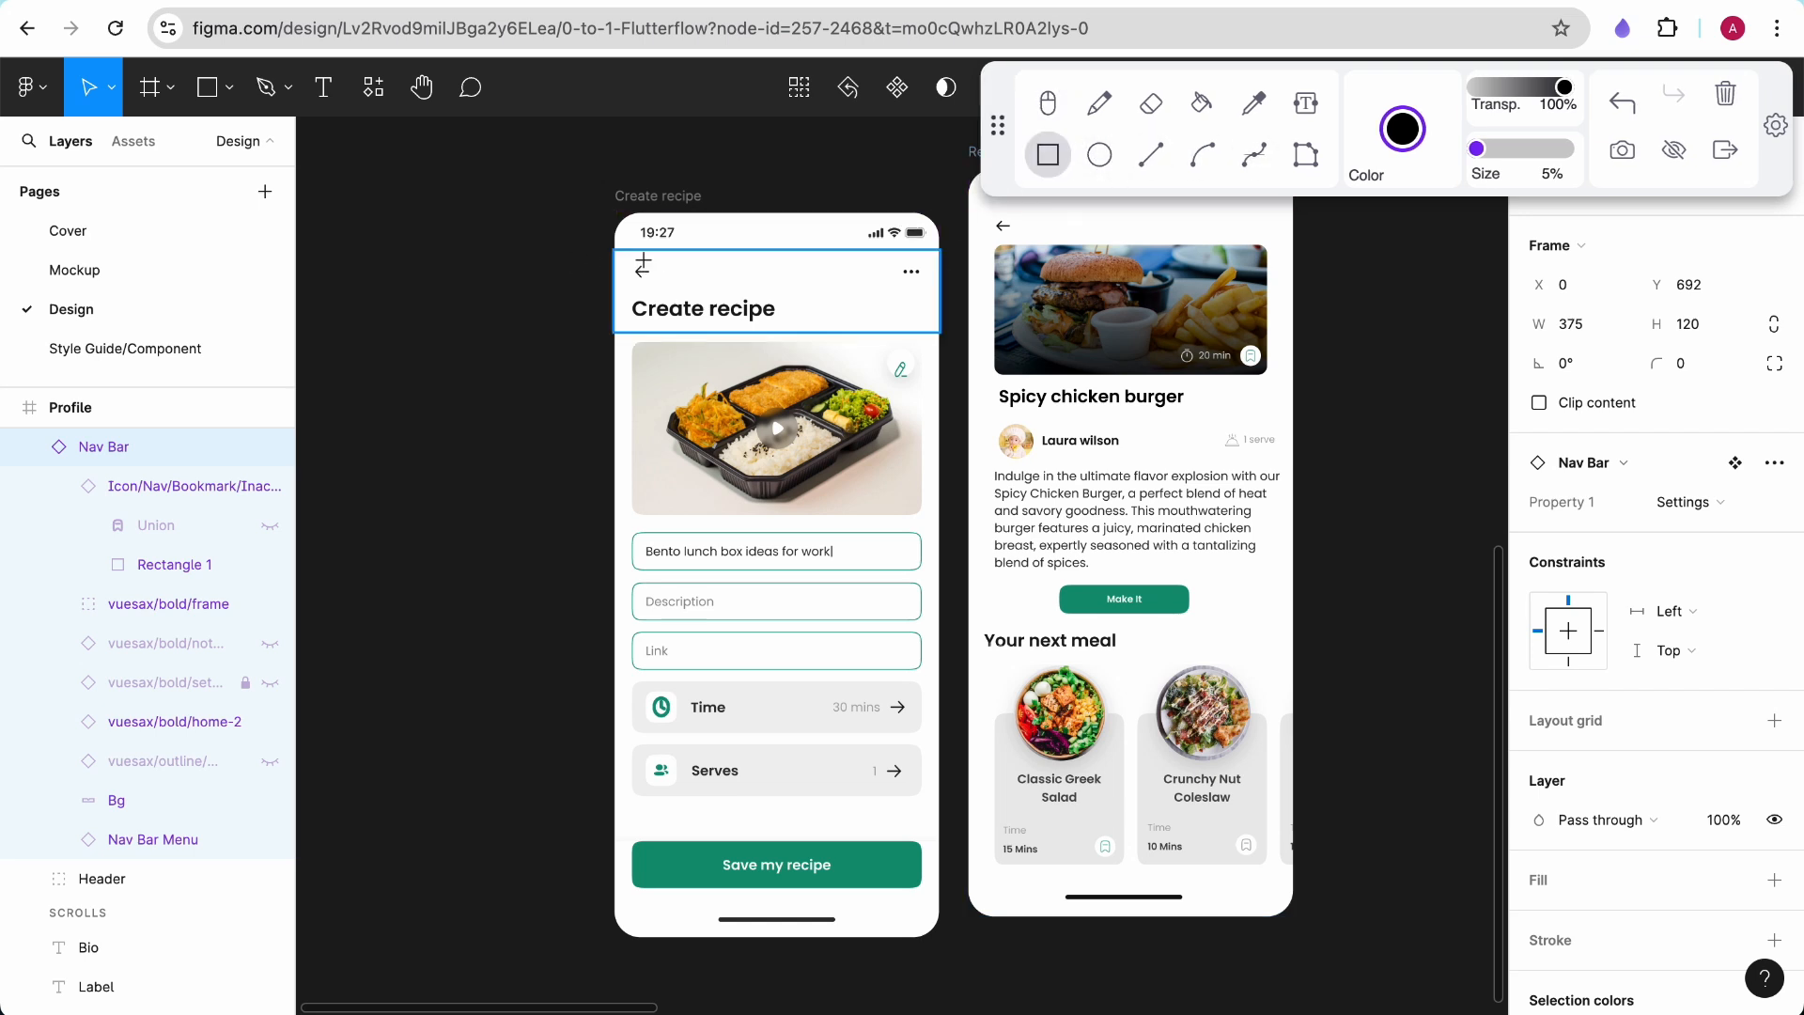
mouse_move(616, 251)
left_mouse_down()
mouse_move(920, 941)
mouse_move(936, 887)
left_mouse_up()
left_click_drag(620, 256, 936, 288)
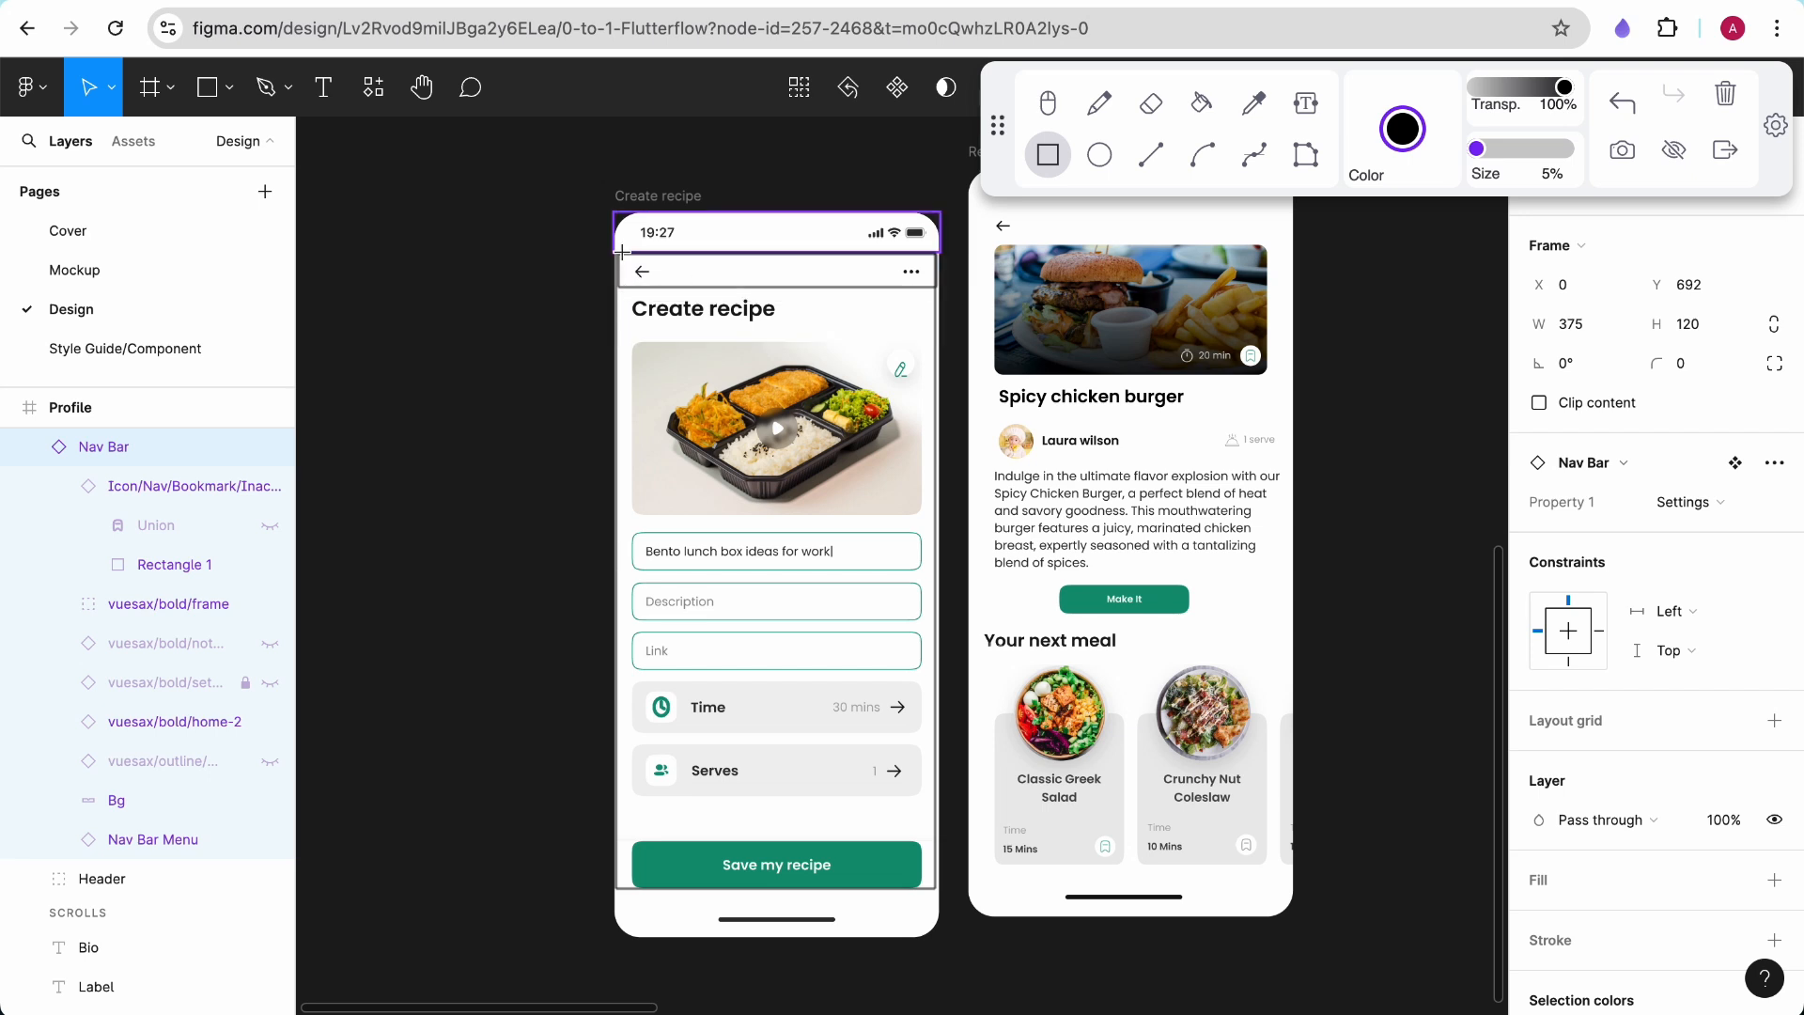
left_click_drag(621, 252, 680, 286)
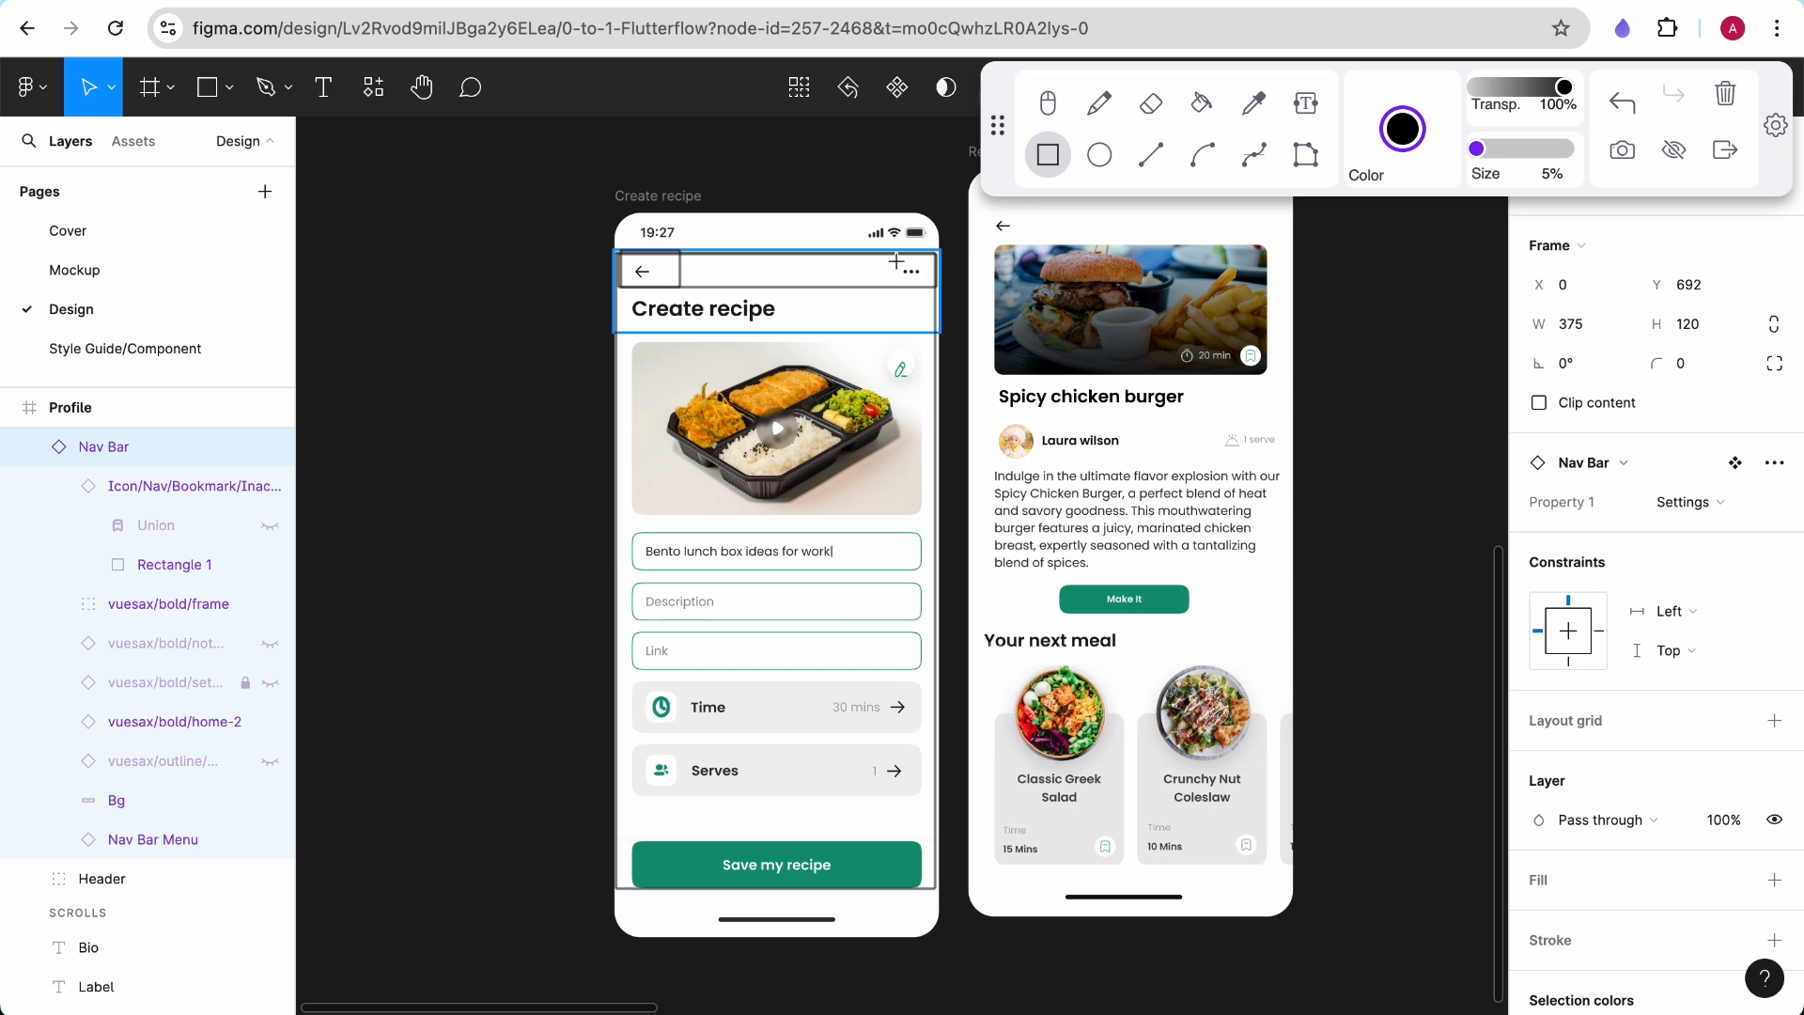
Draw annotation rectangles around the Create recipe title, the image, each input field, the Time and Serves rows, and the Save my recipe button
mouse_move(622, 292)
left_mouse_down()
mouse_move(956, 375)
mouse_move(954, 547)
mouse_move(932, 519)
left_mouse_up()
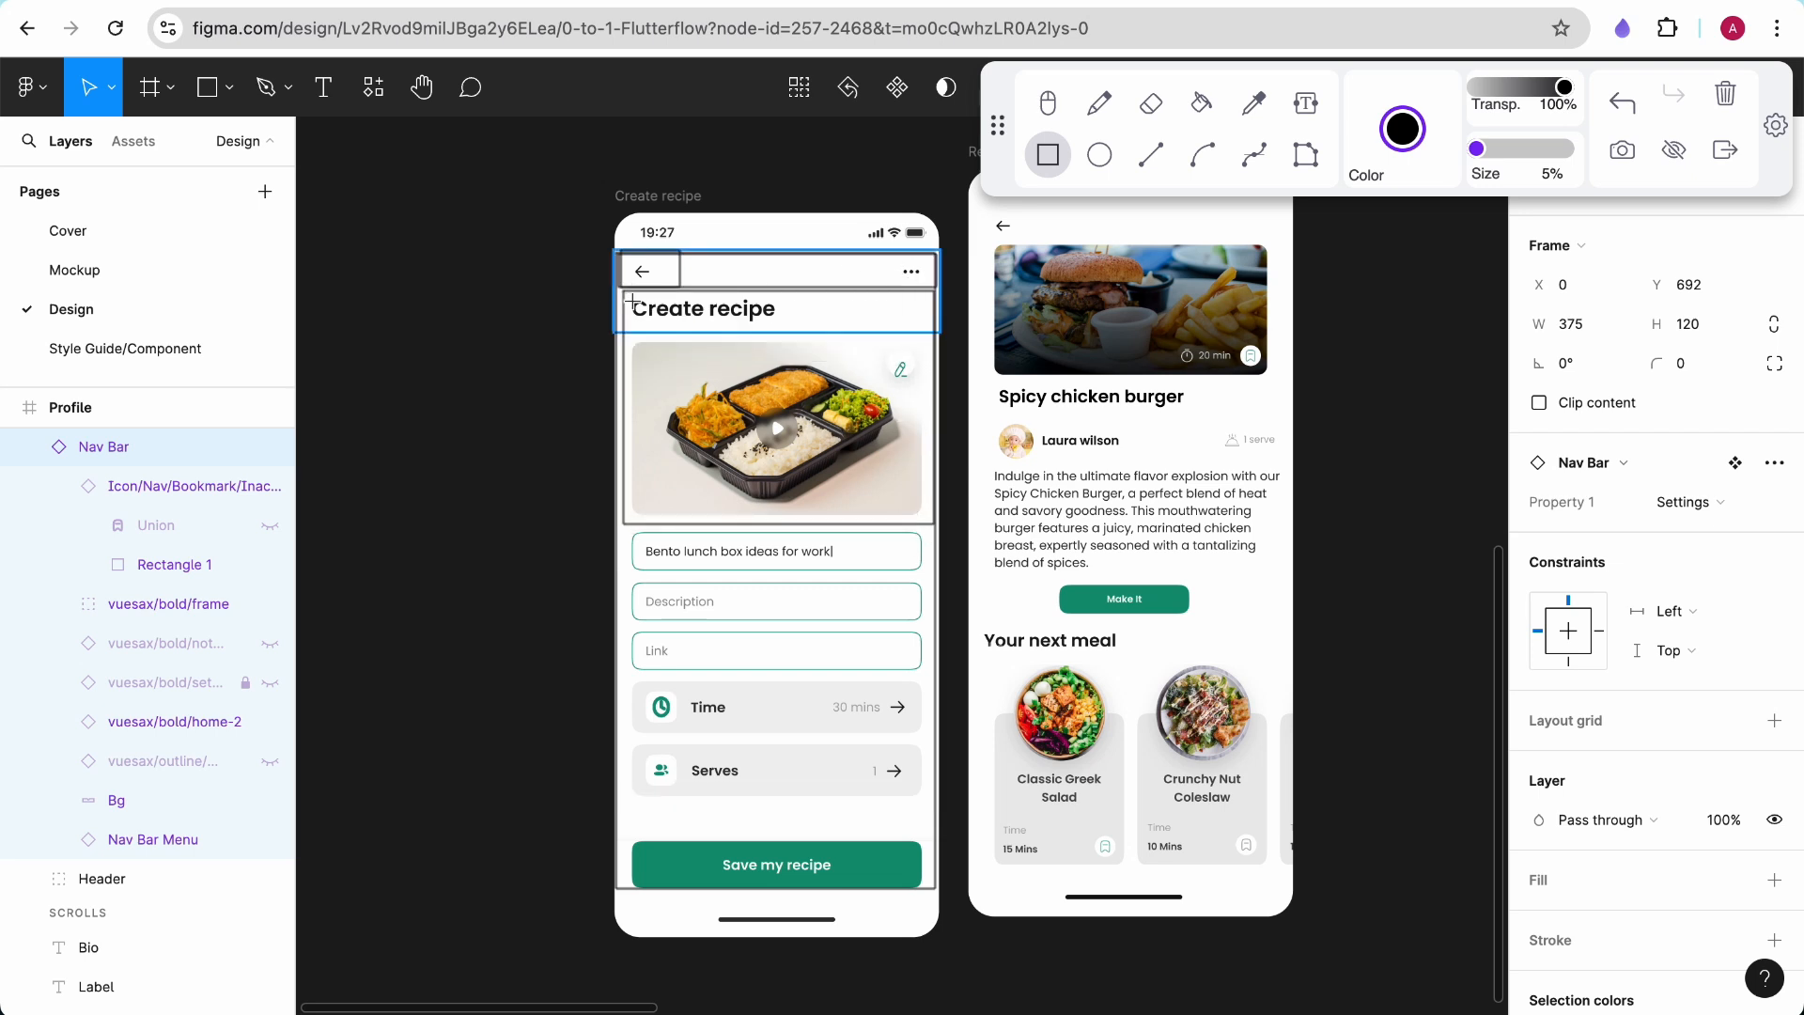
left_click_drag(622, 293, 798, 332)
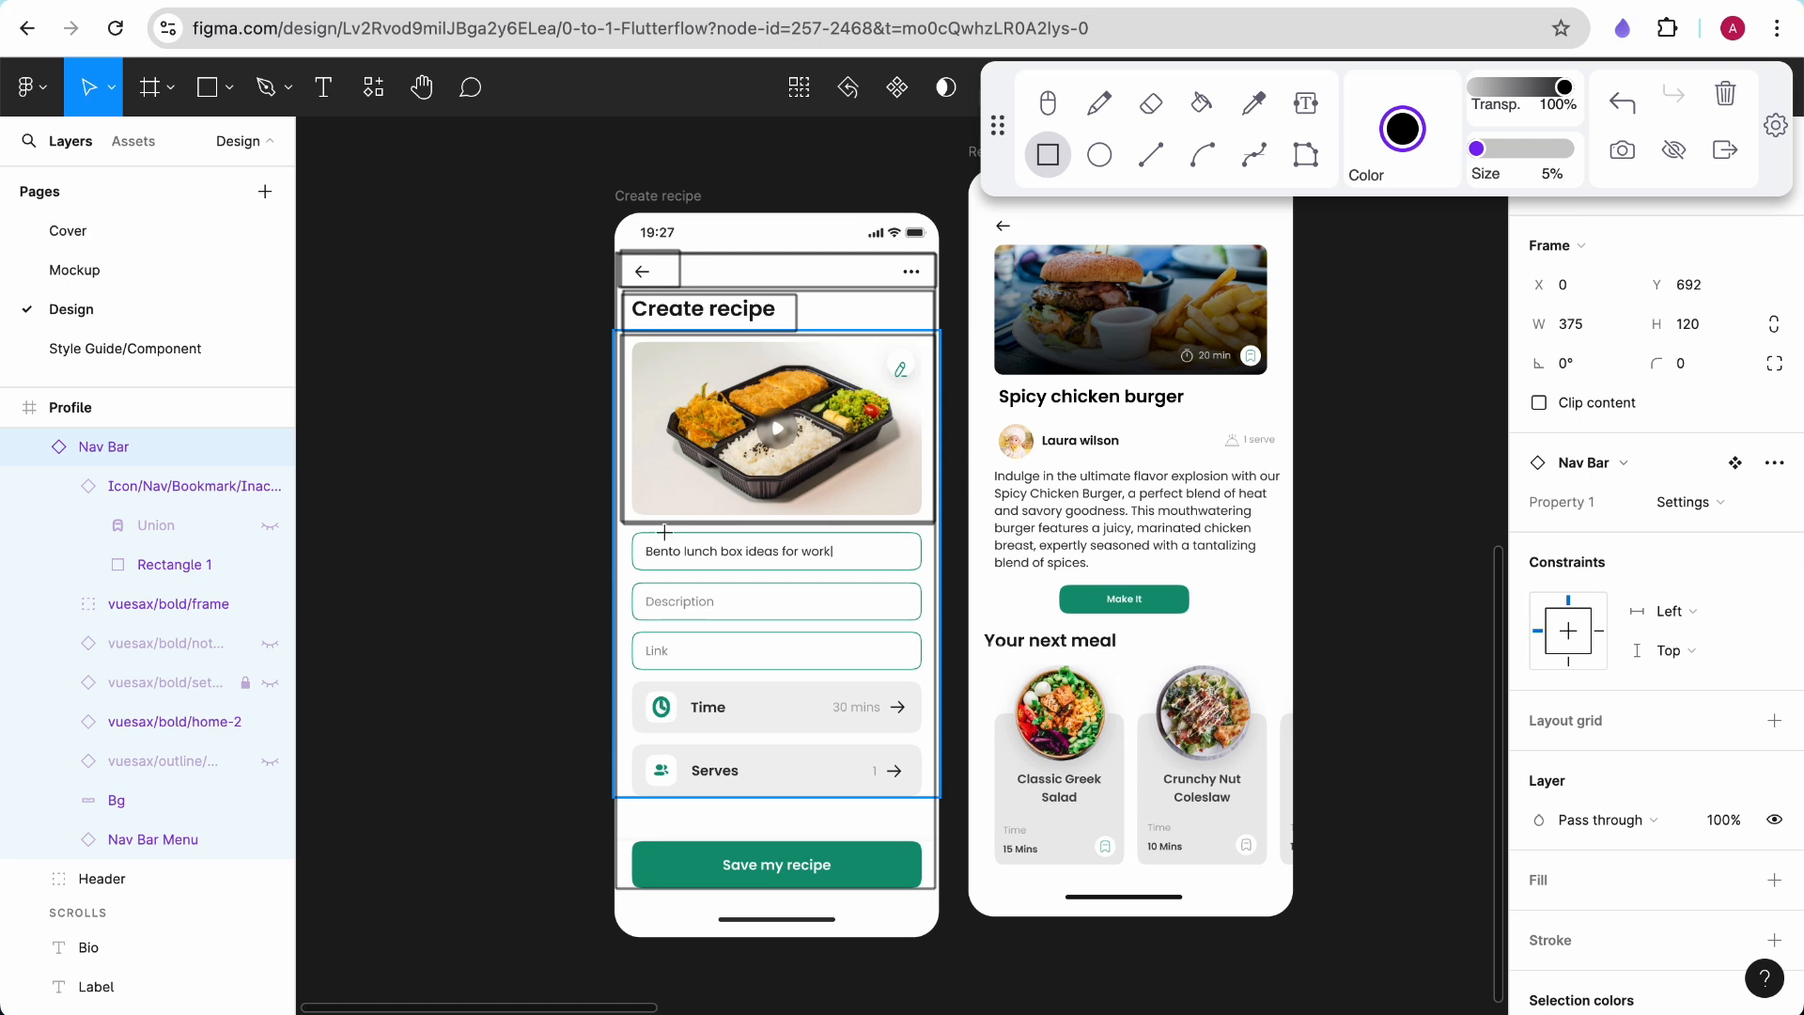
mouse_move(623, 527)
left_mouse_down()
mouse_move(940, 601)
mouse_move(933, 572)
left_mouse_up()
mouse_move(617, 570)
left_mouse_down()
mouse_move(924, 685)
mouse_move(935, 622)
left_mouse_up()
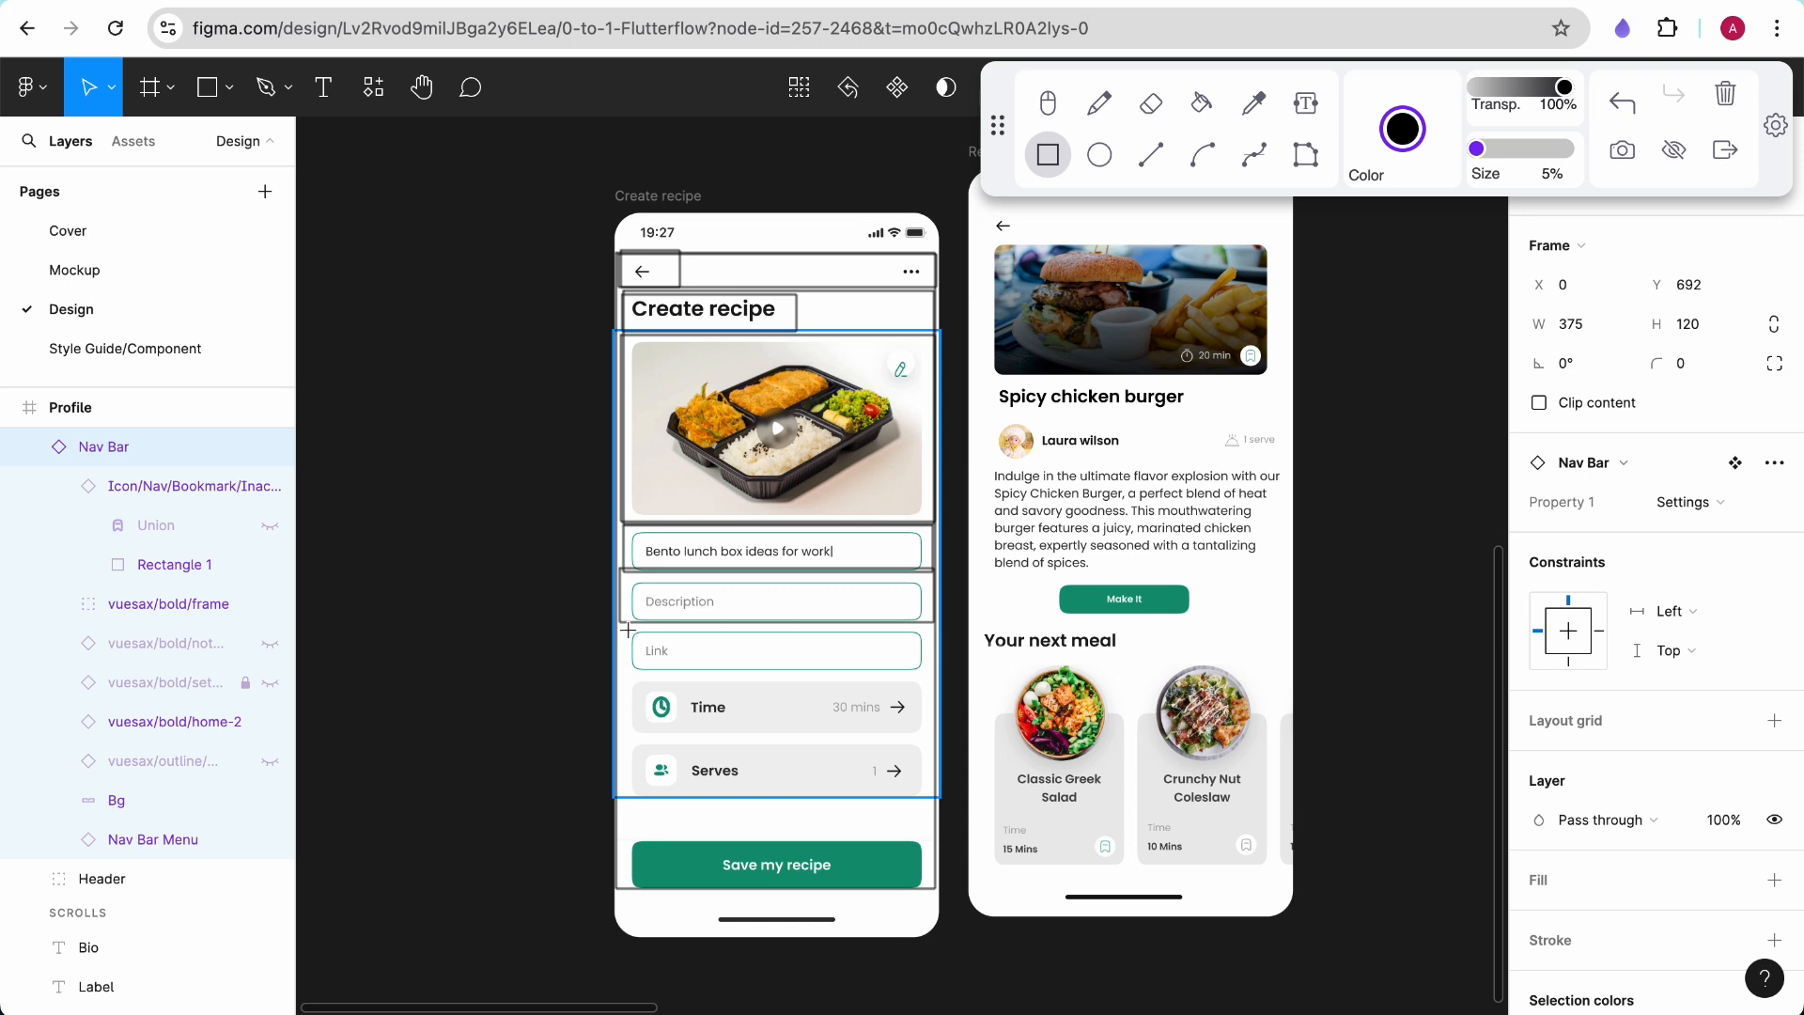
left_click_drag(619, 662, 934, 673)
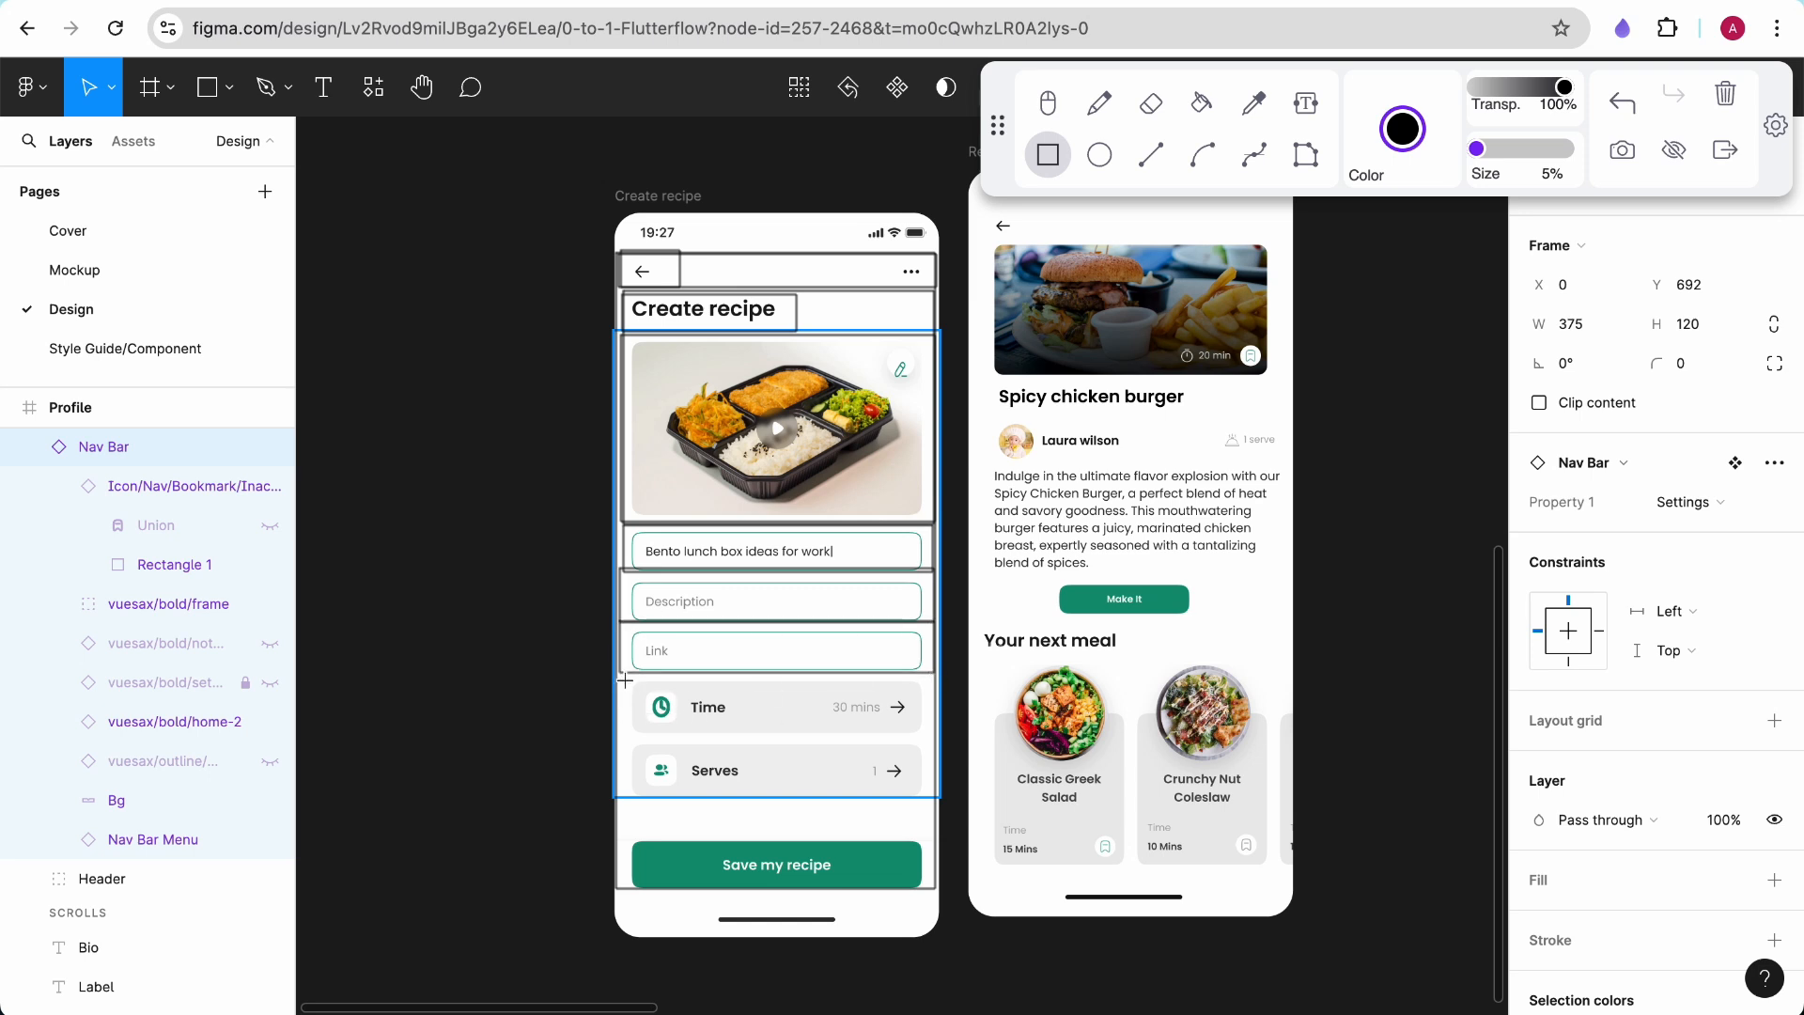
left_click_drag(618, 721, 936, 741)
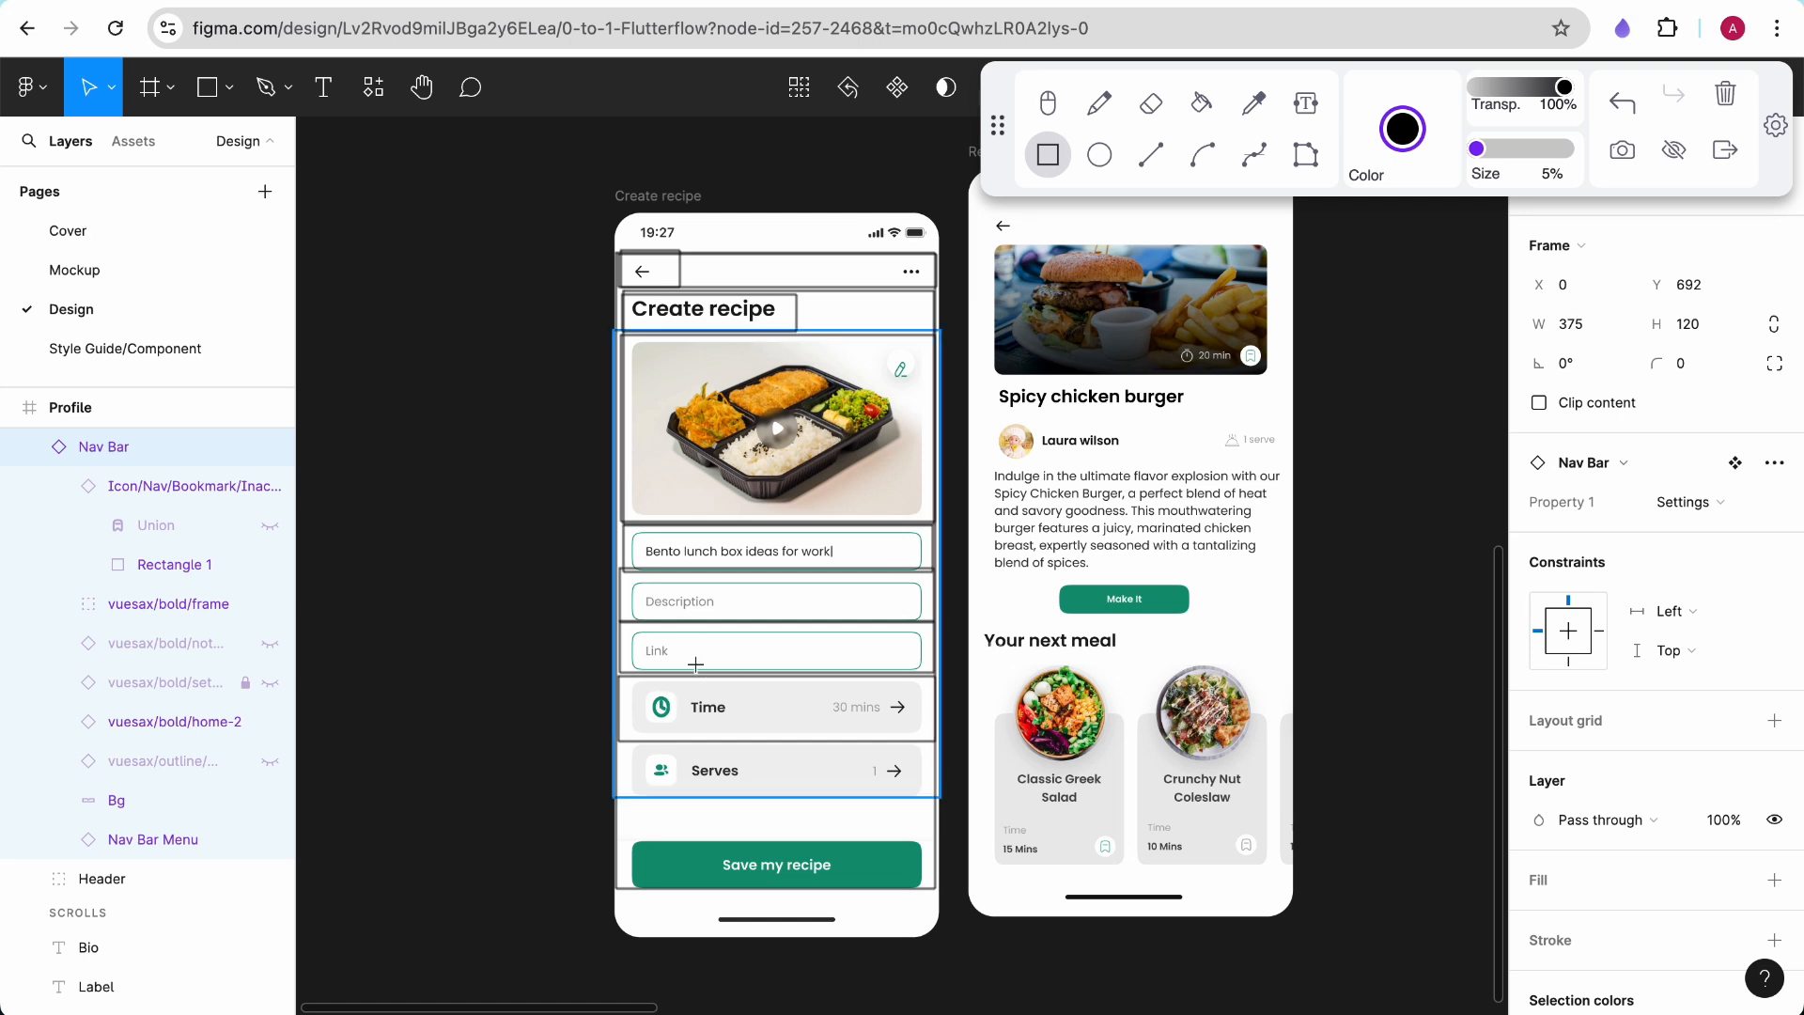
mouse_move(620, 742)
left_mouse_down()
mouse_move(622, 800)
mouse_move(935, 802)
left_mouse_up()
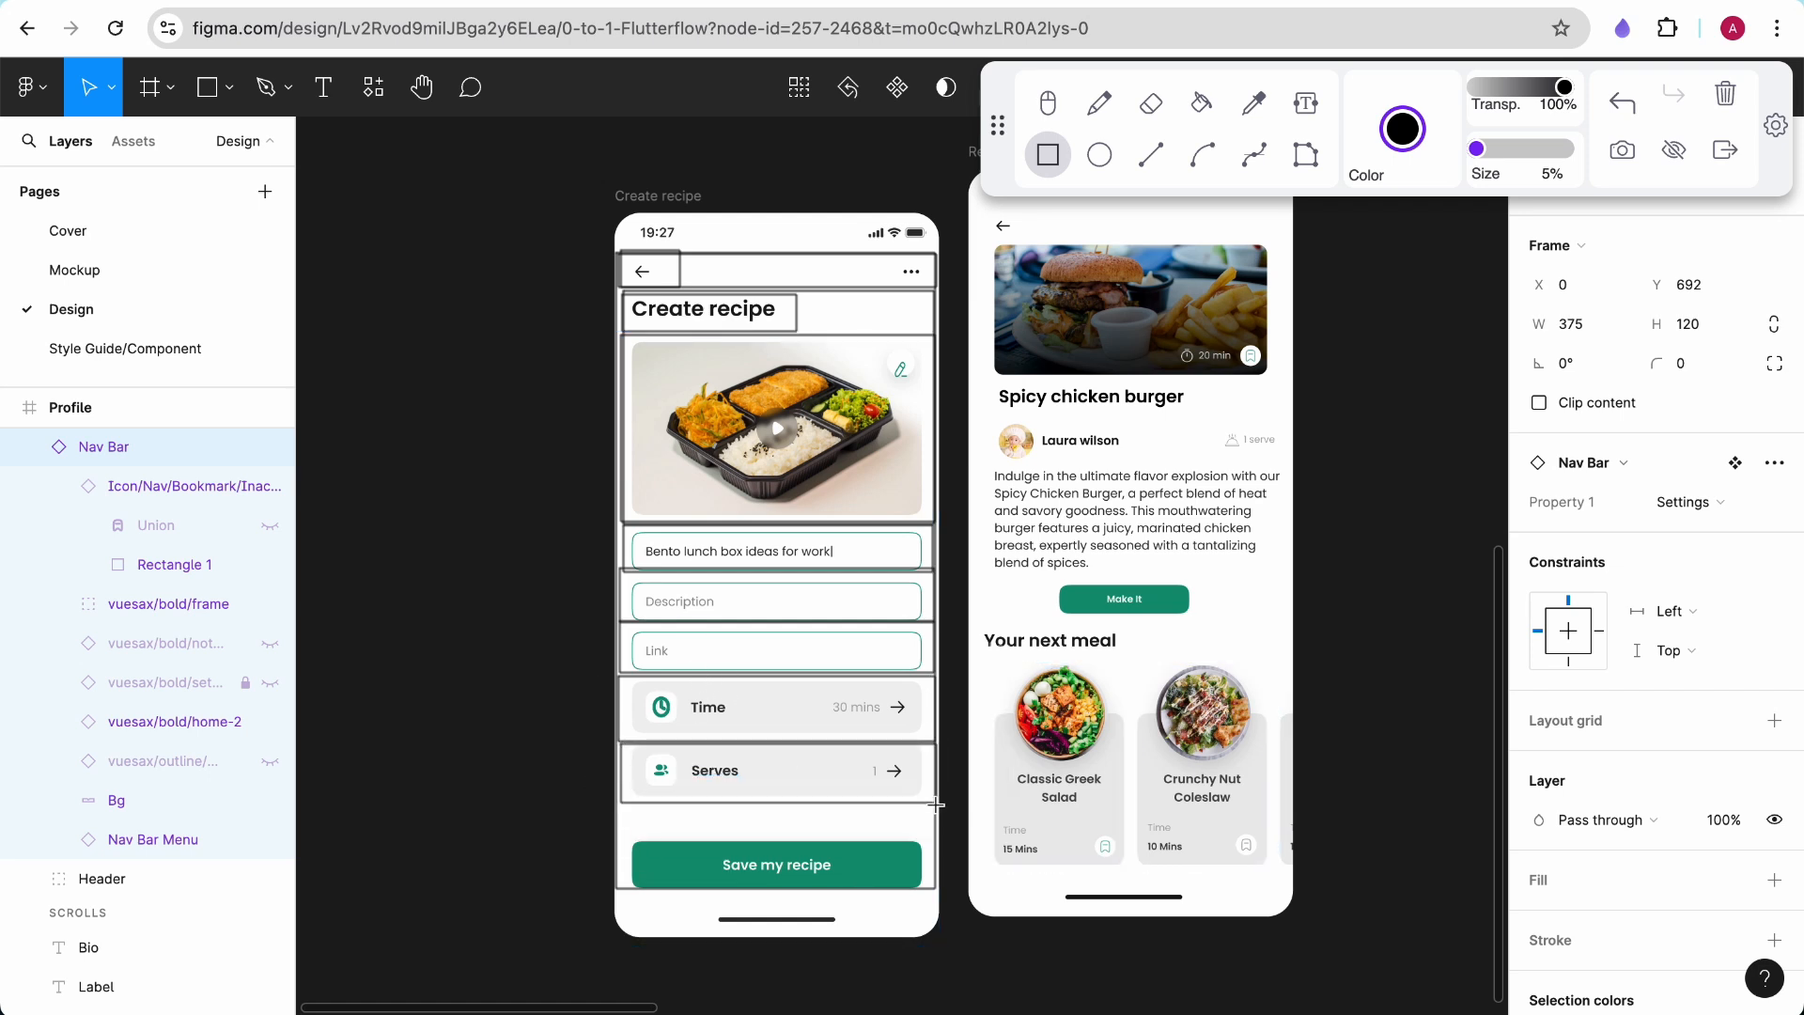
mouse_move(616, 834)
left_mouse_down()
mouse_move(981, 852)
mouse_move(936, 891)
left_mouse_up()
mouse_move(623, 835)
left_mouse_down()
mouse_move(855, 917)
mouse_move(932, 890)
left_mouse_up()
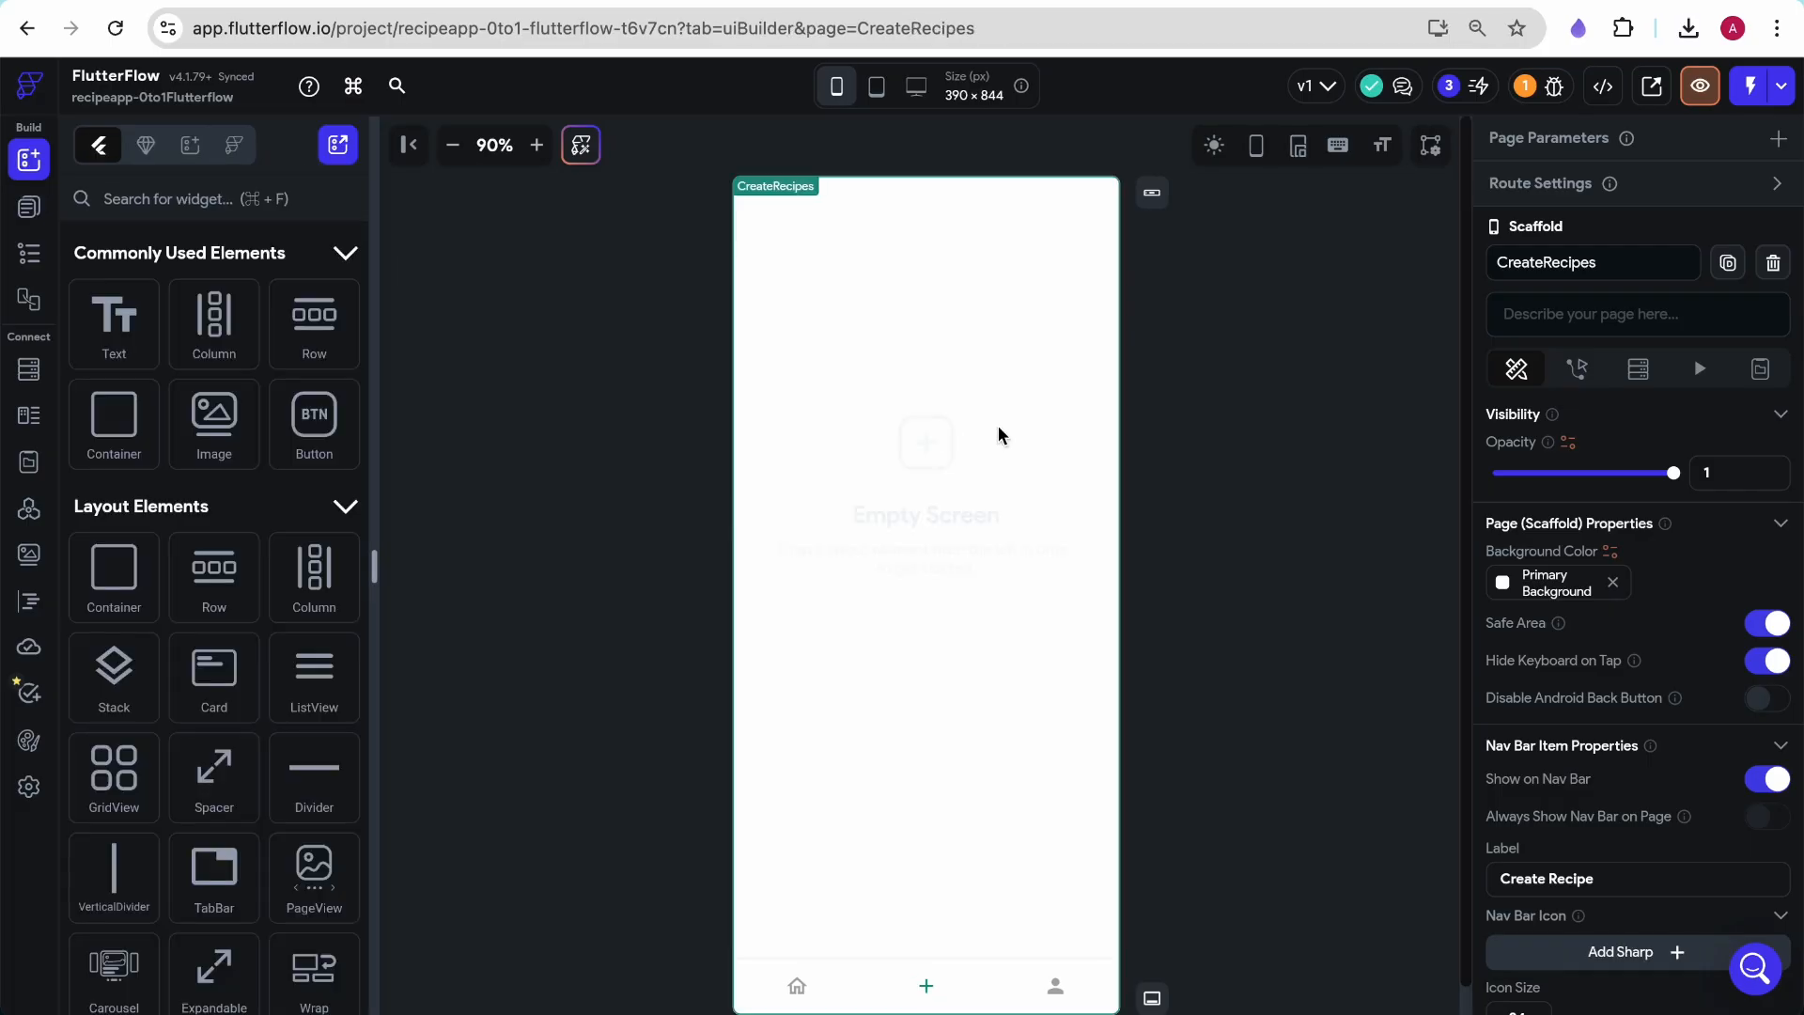
Switch to FlutterFlow and add a Column to the CreateRecipes page with 24 padding on all sides and 16 items spacing
left_click_drag(234, 330, 922, 351)
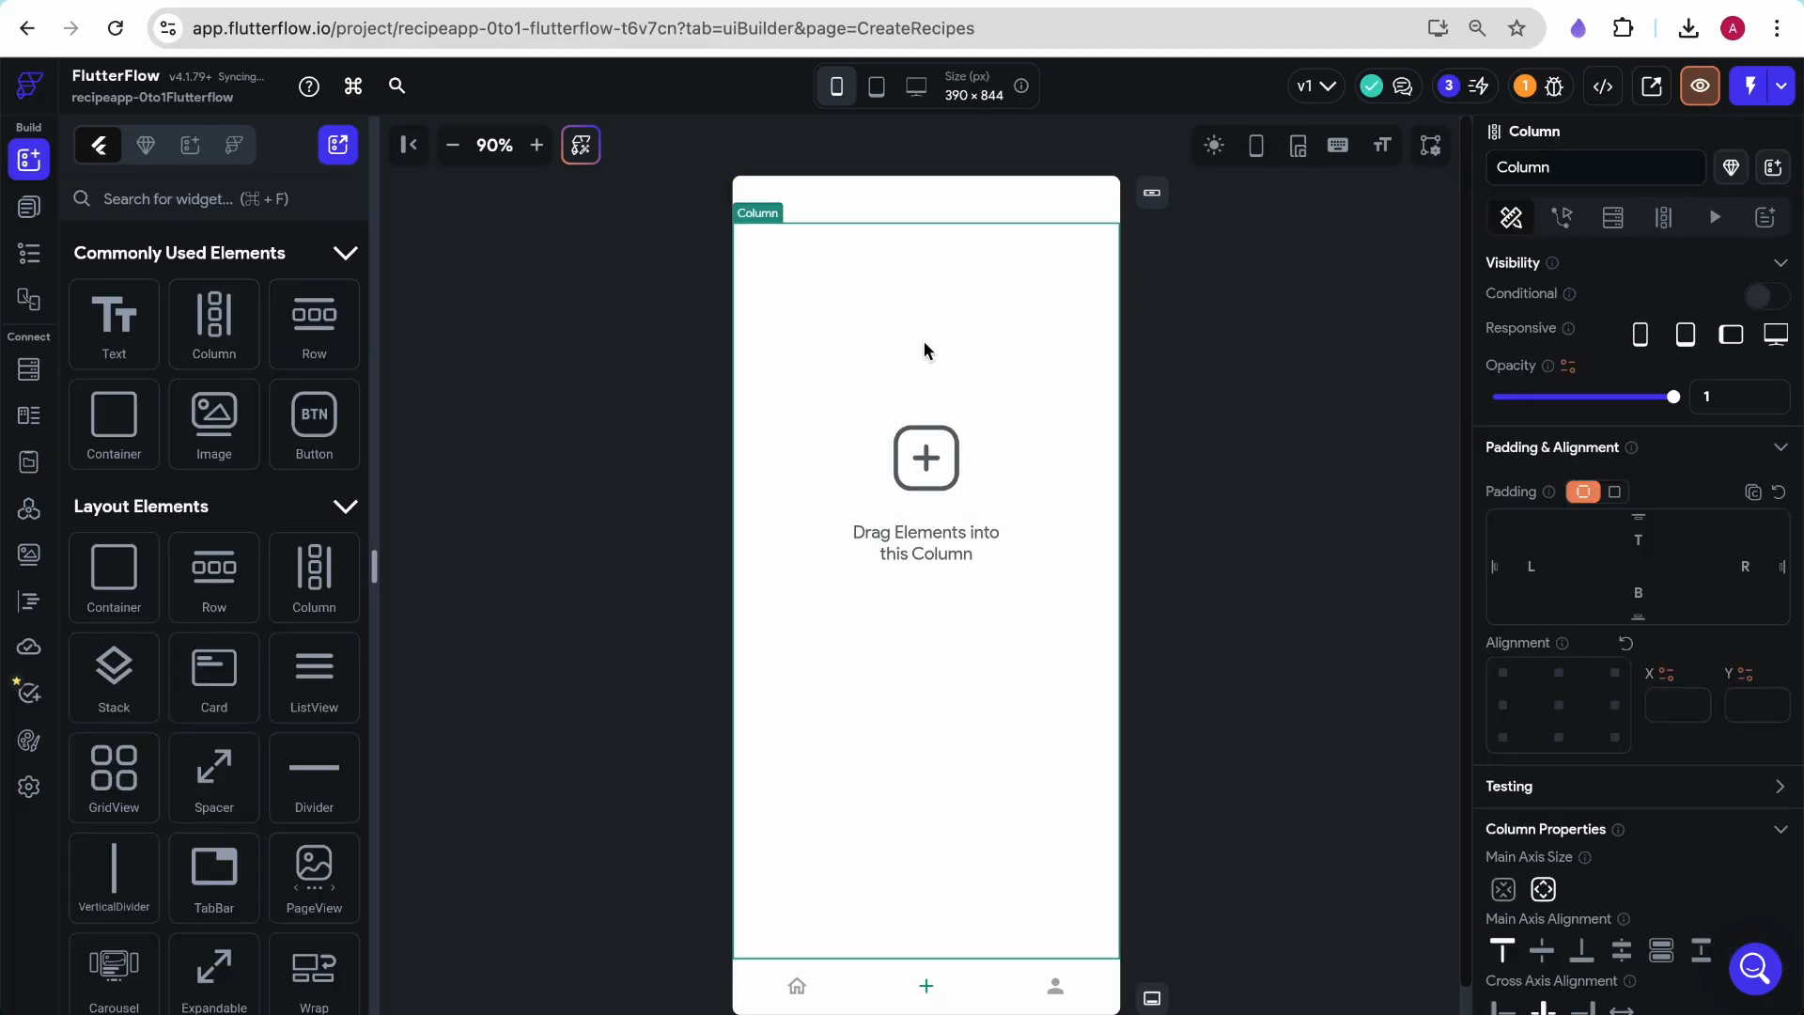
scroll(1589, 841, "down", 2)
left_click(1610, 291)
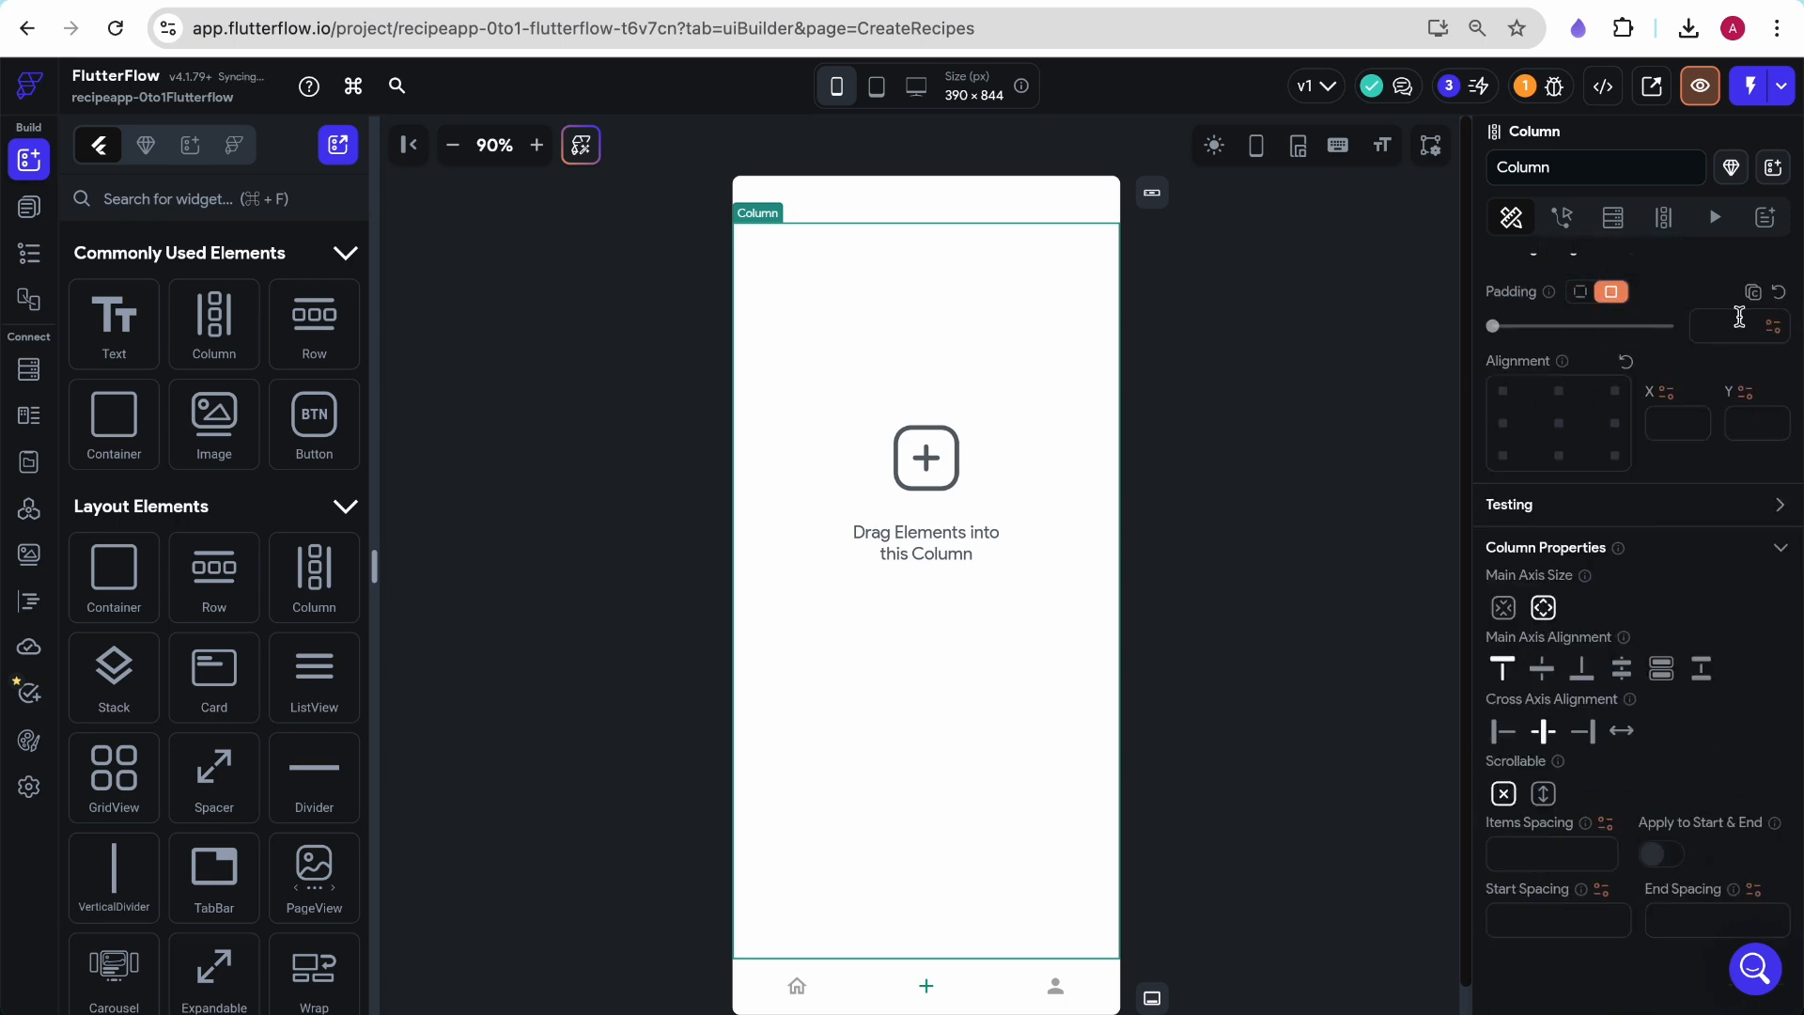
type("24")
left_click(1561, 858)
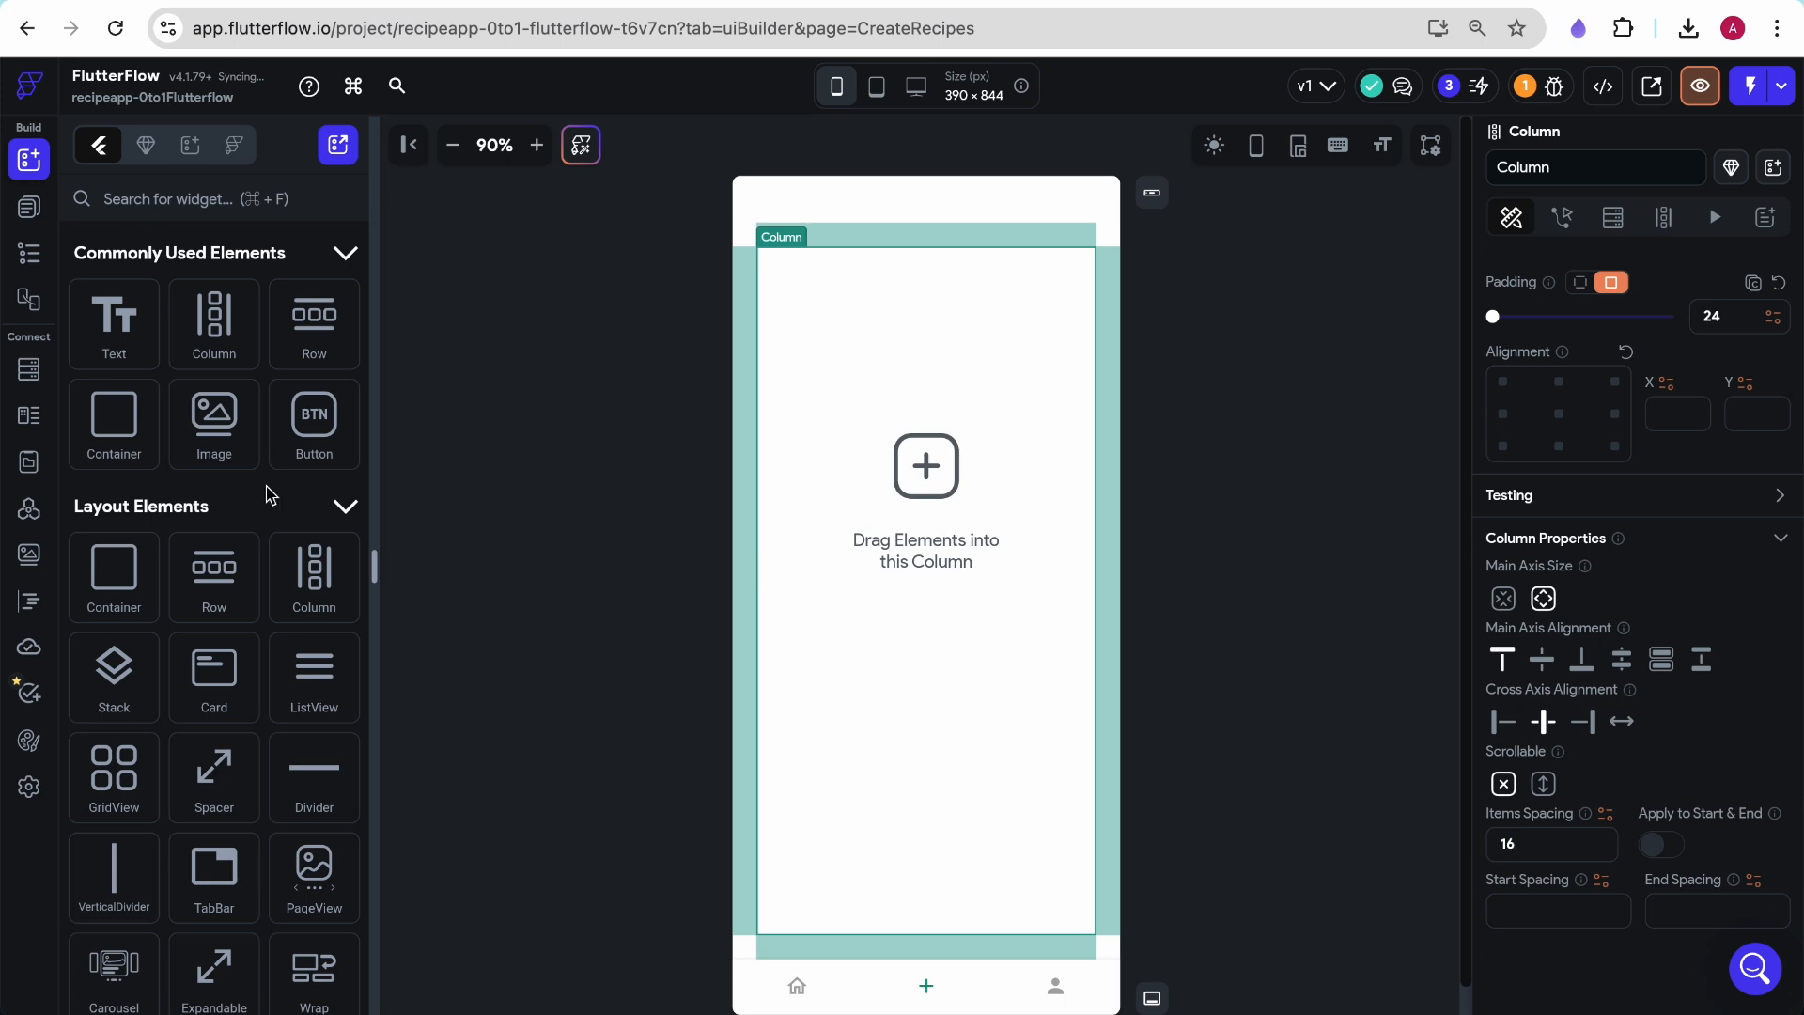
Add a Container to the column and place an Icon widget inside it
left_click_drag(121, 455, 874, 361)
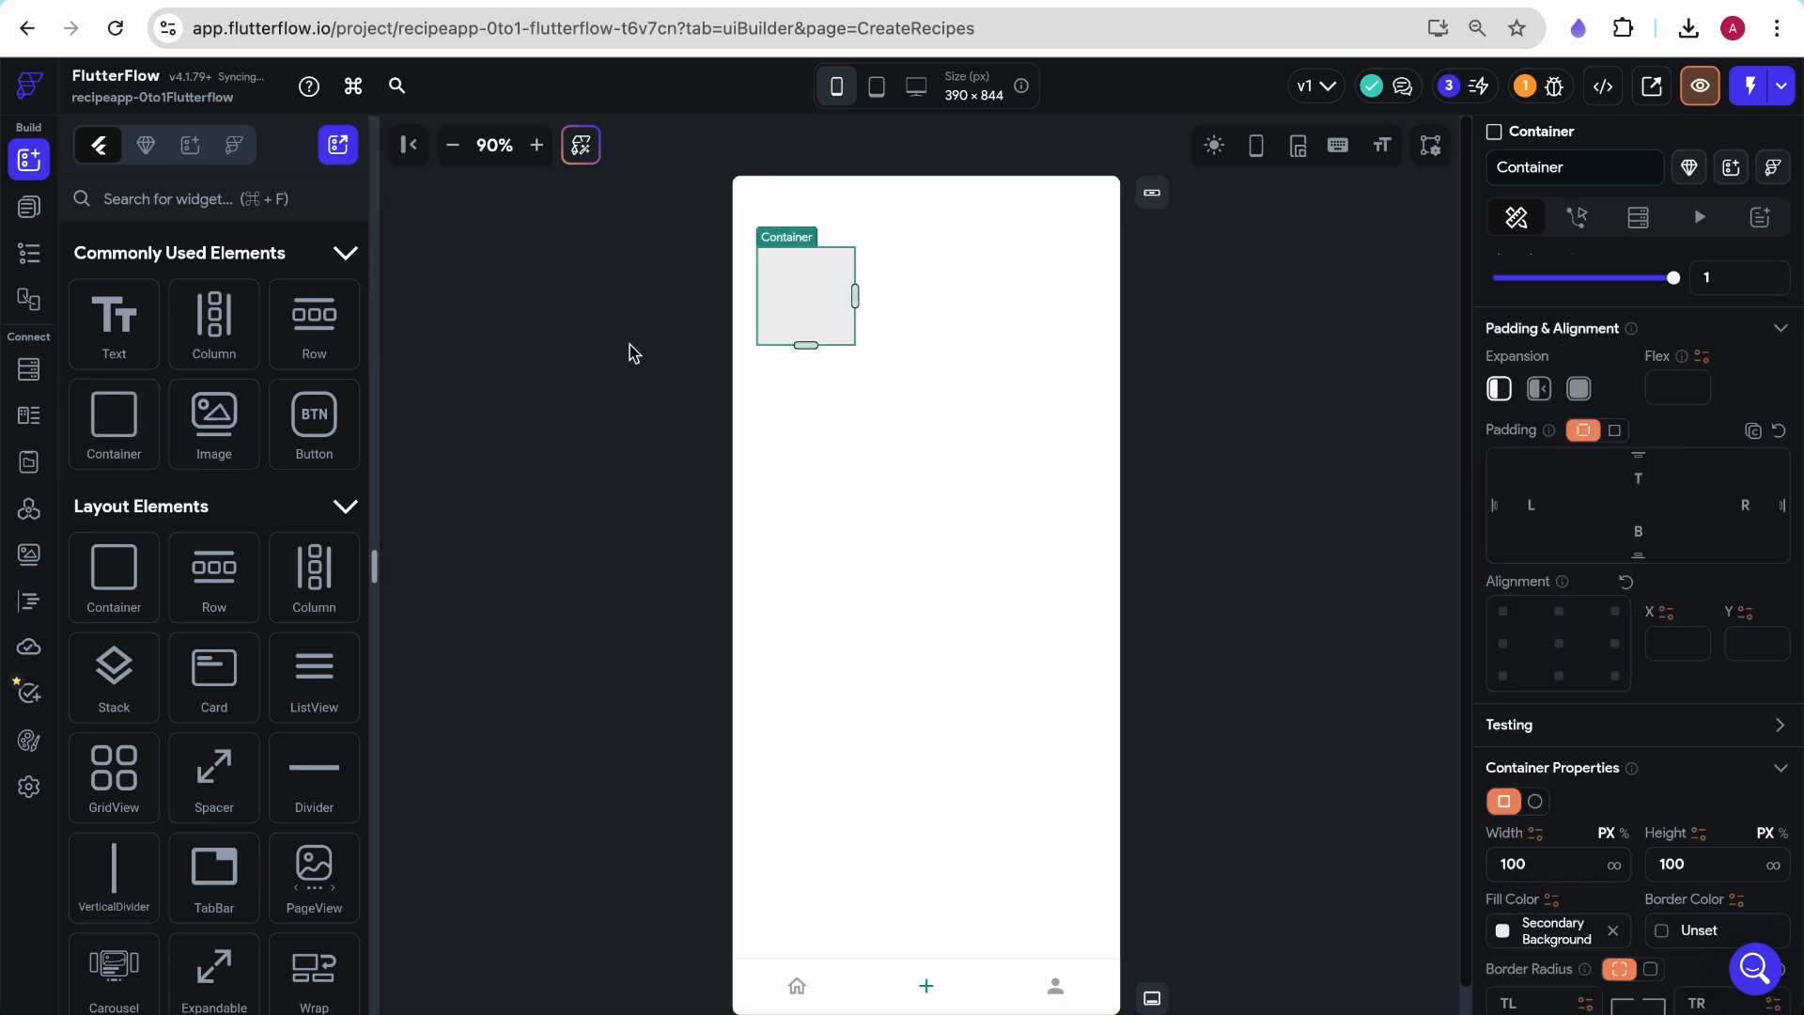
left_click(229, 210)
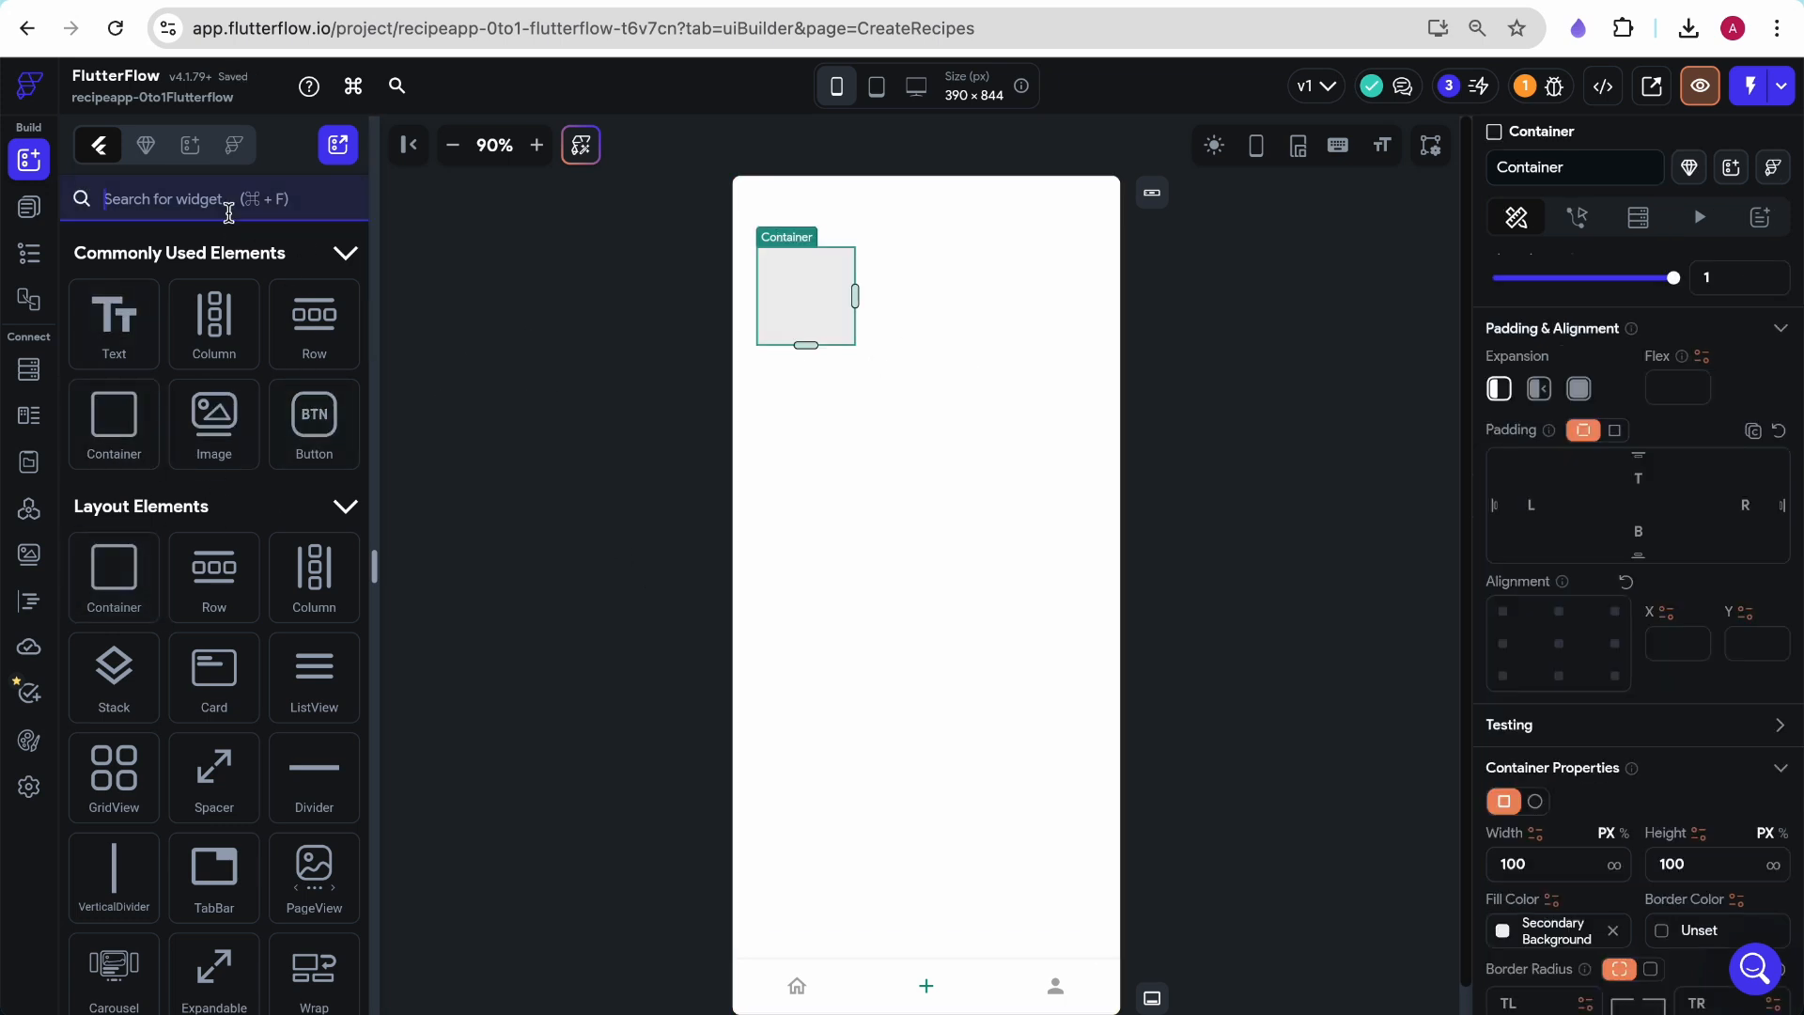
type("icon")
left_click_drag(114, 628, 791, 270)
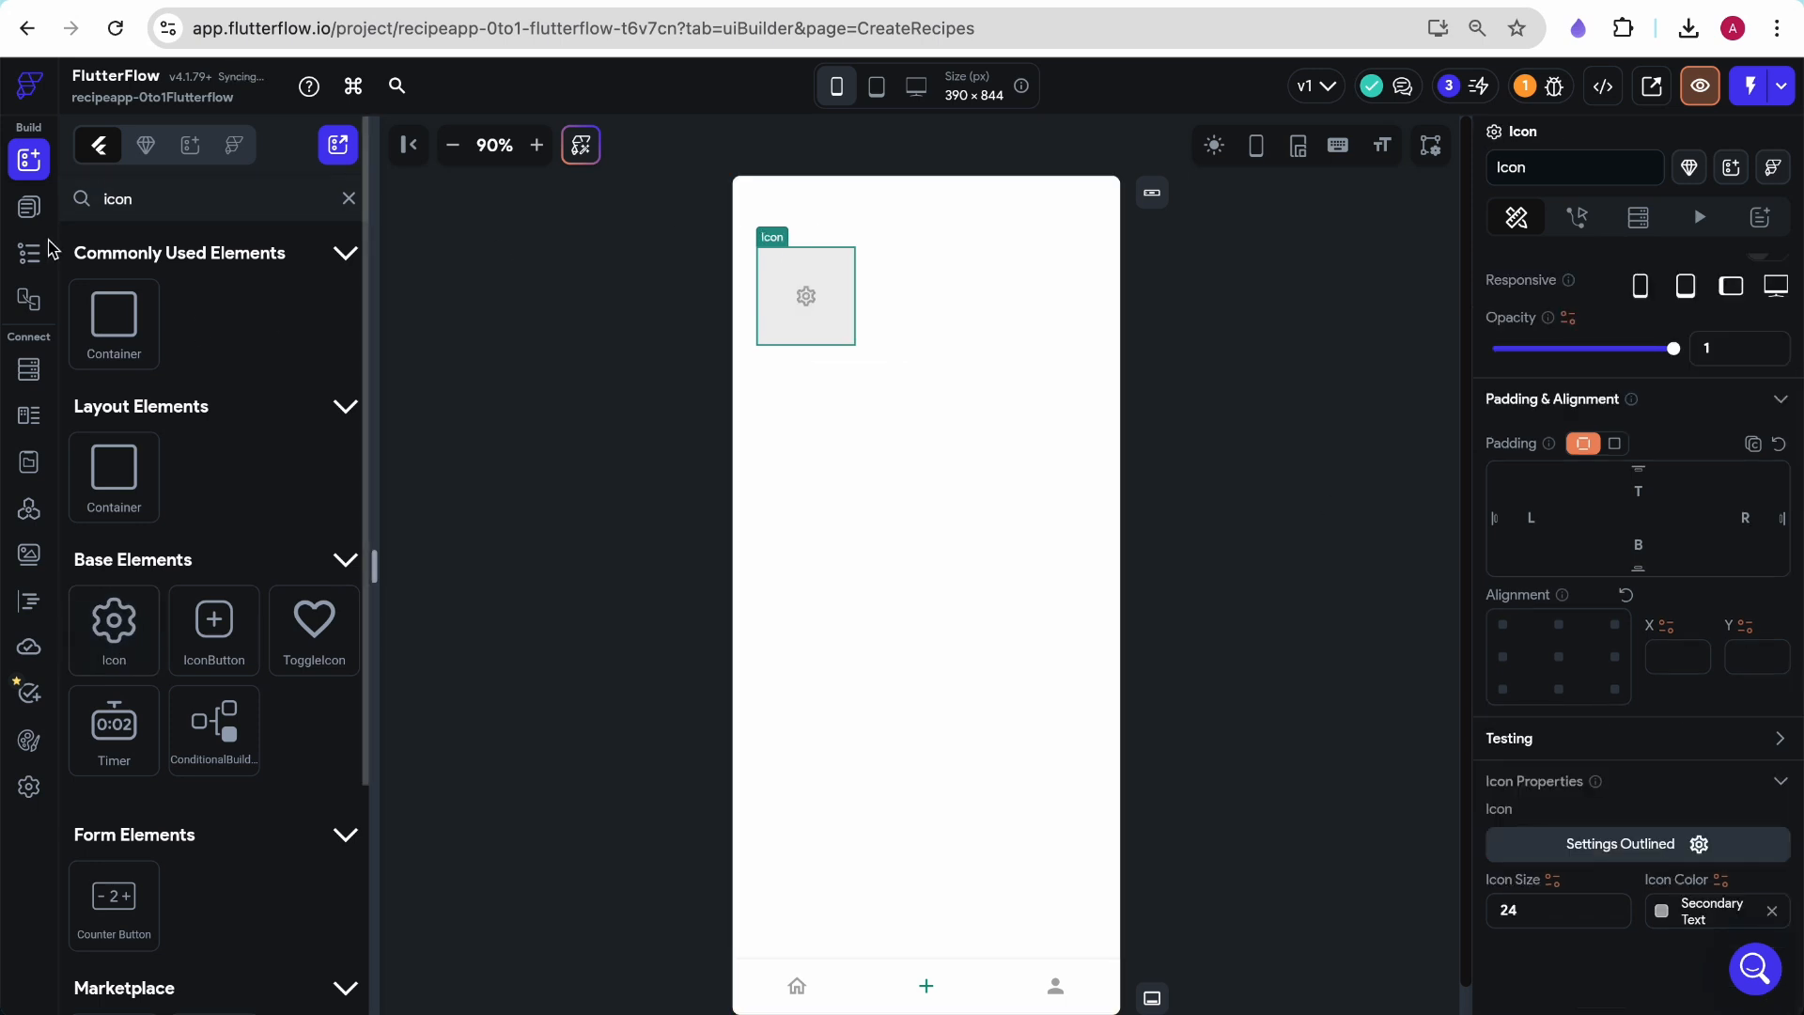
Set the icon's parent container to infinite width and clear its height value
left_click(28, 253)
left_click(137, 326)
scroll(1580, 839, "down", 4)
left_click(1614, 586)
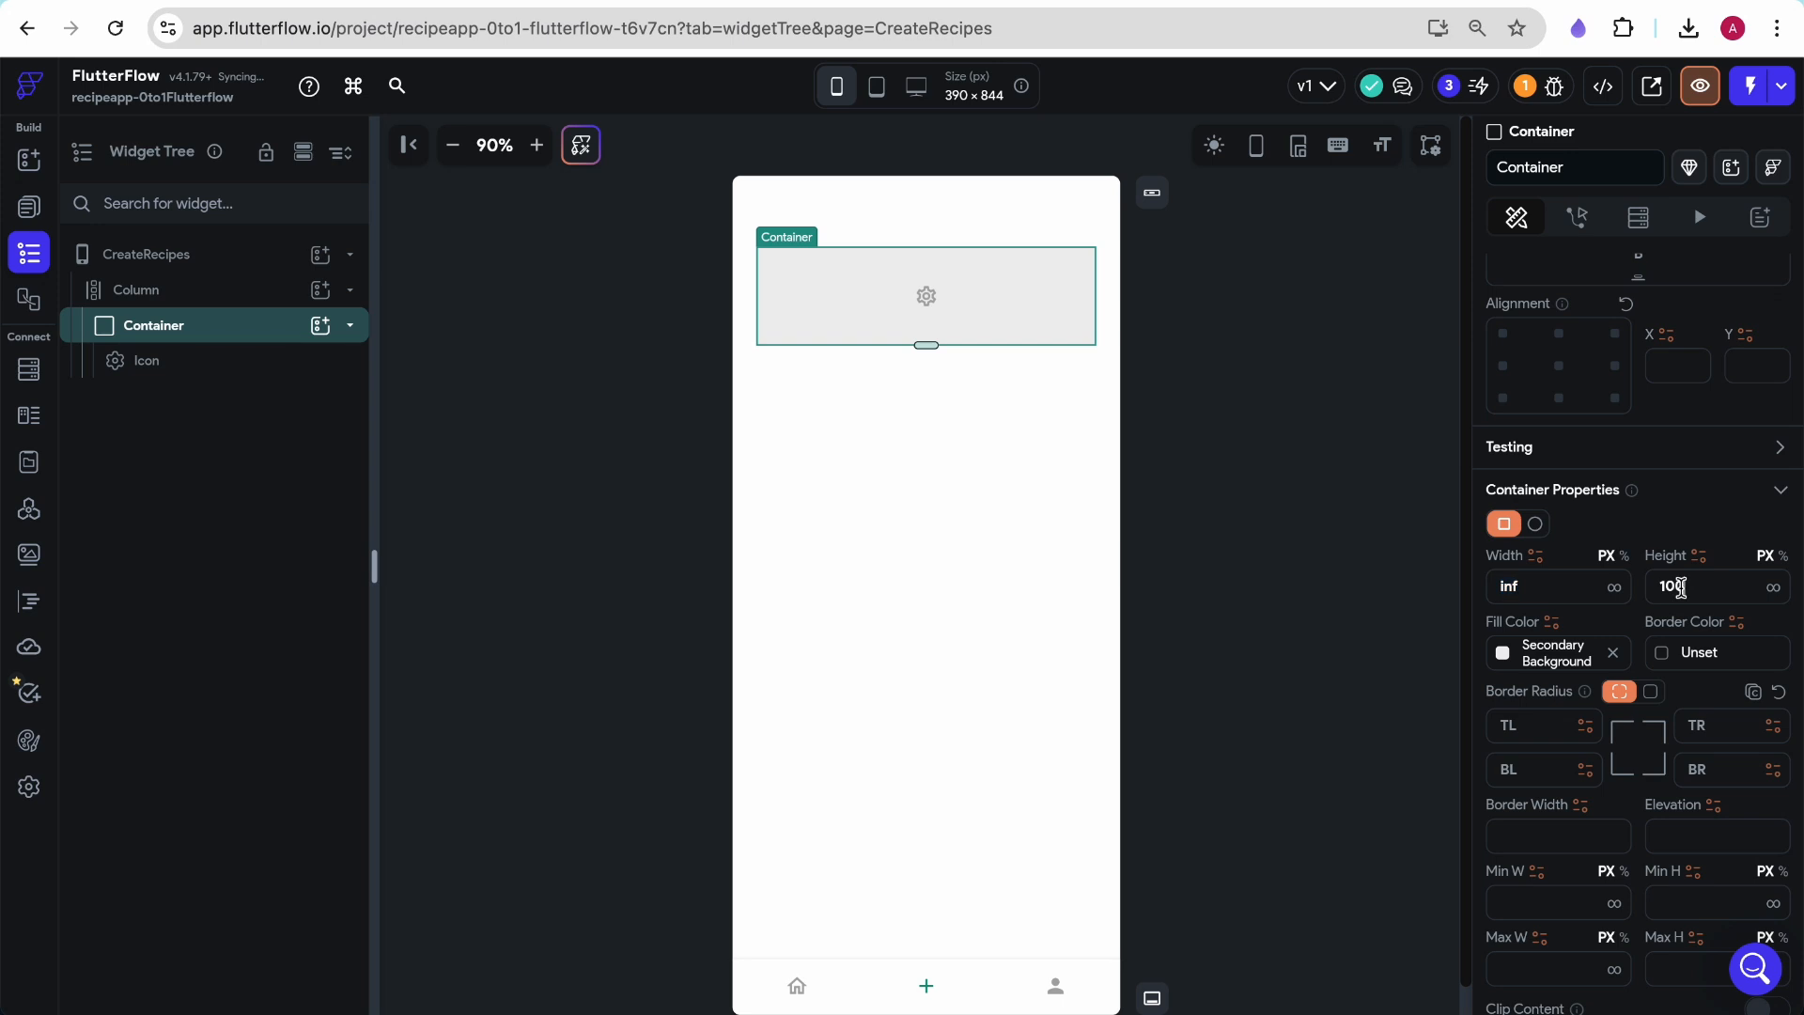
key("BackSpace")
key("BackSpace")
key("BackSpace")
Fill the header container with Primary Background and align its child icon to the left
left_click(1530, 652)
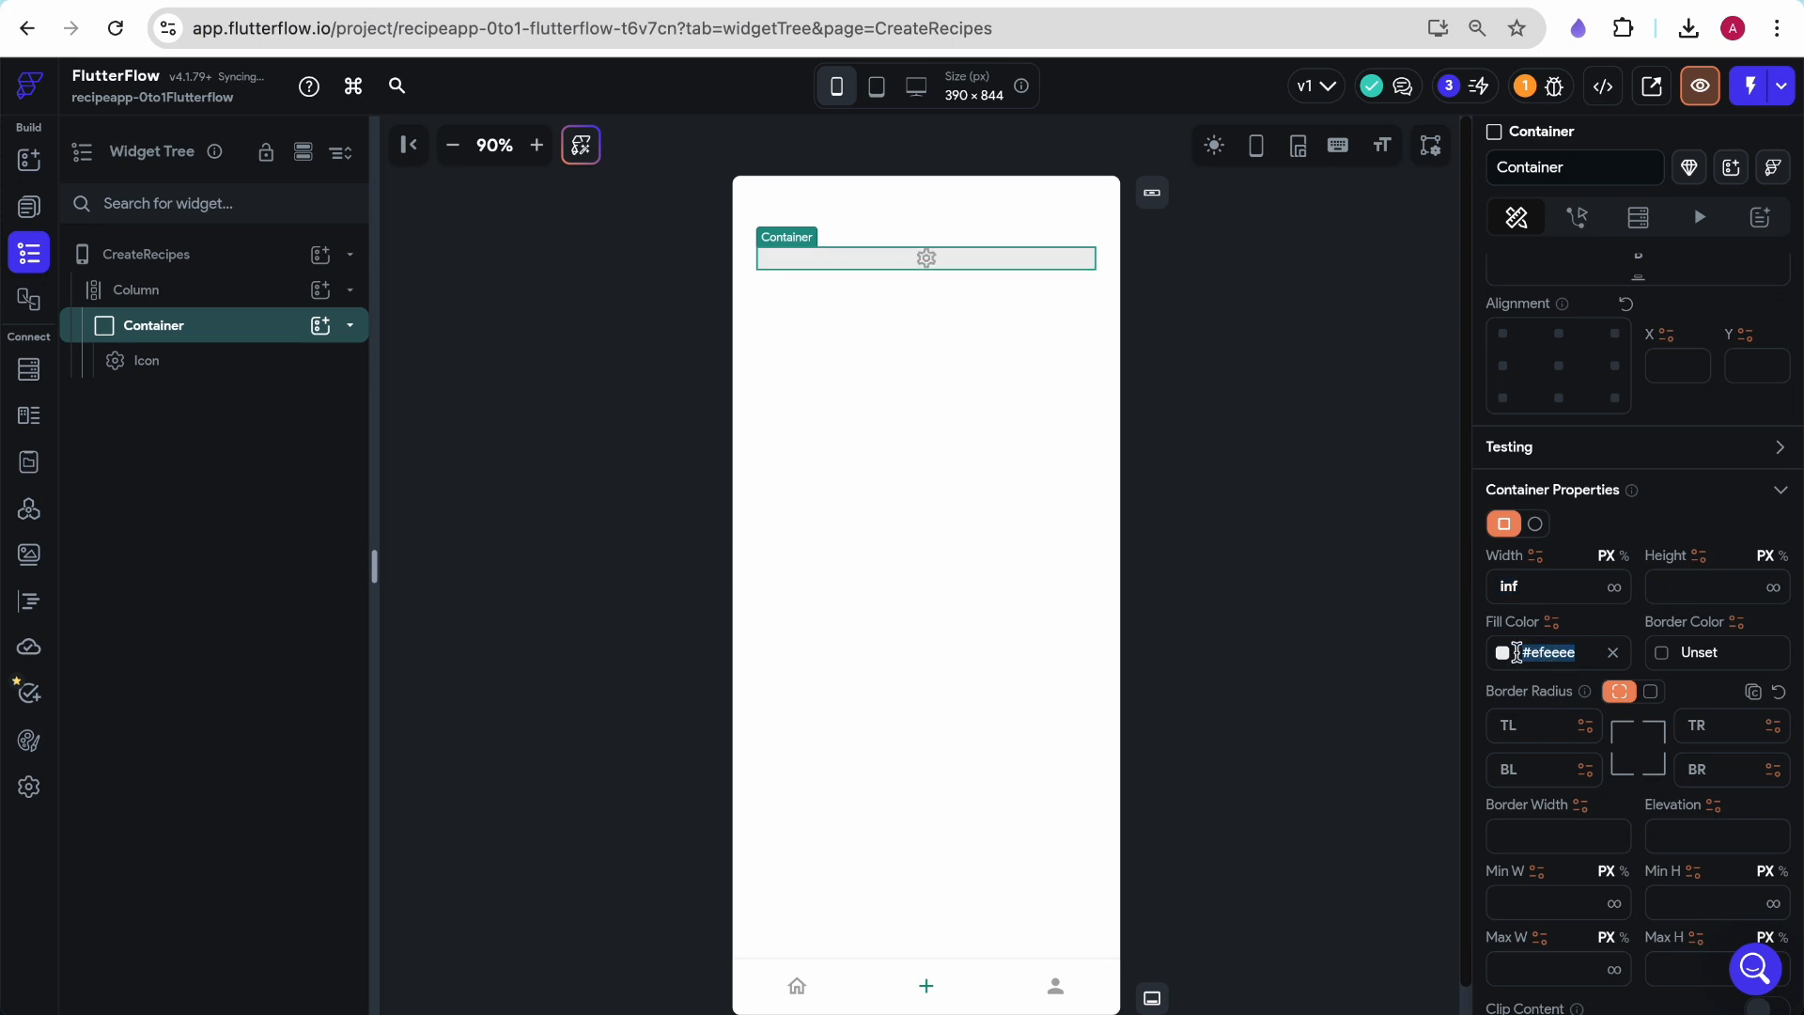
left_click(1503, 653)
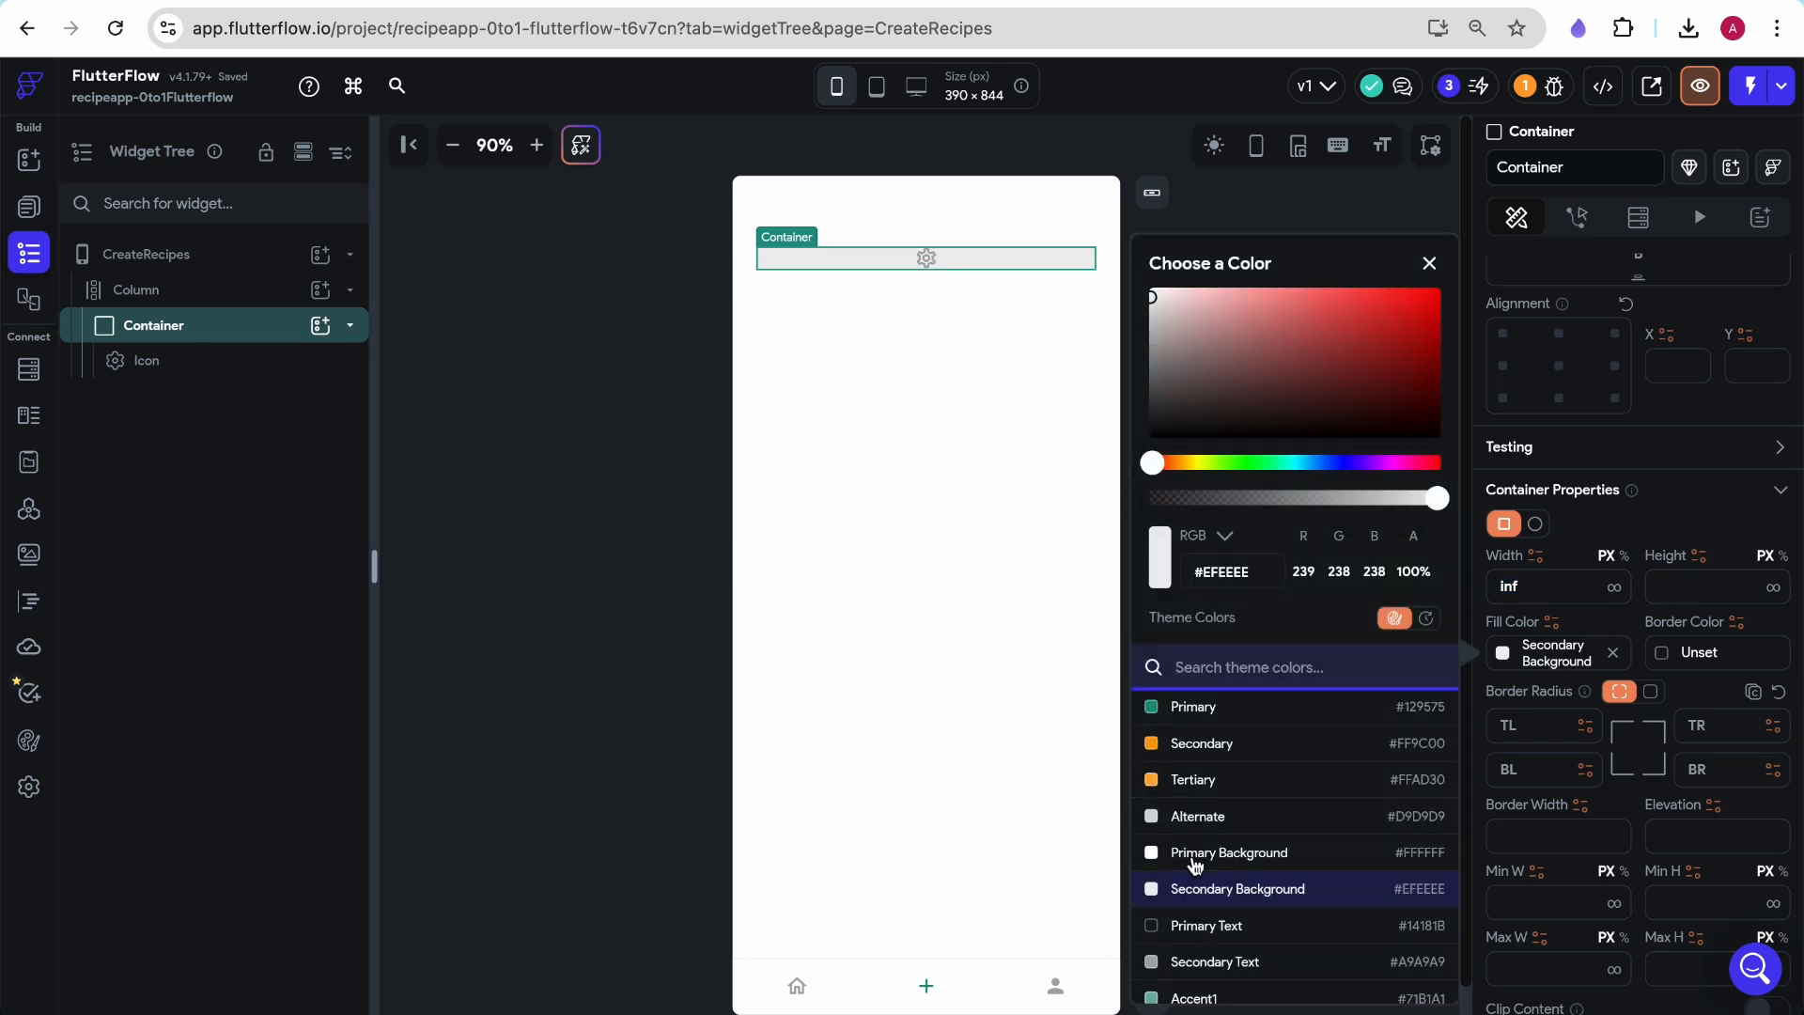
left_click(1195, 856)
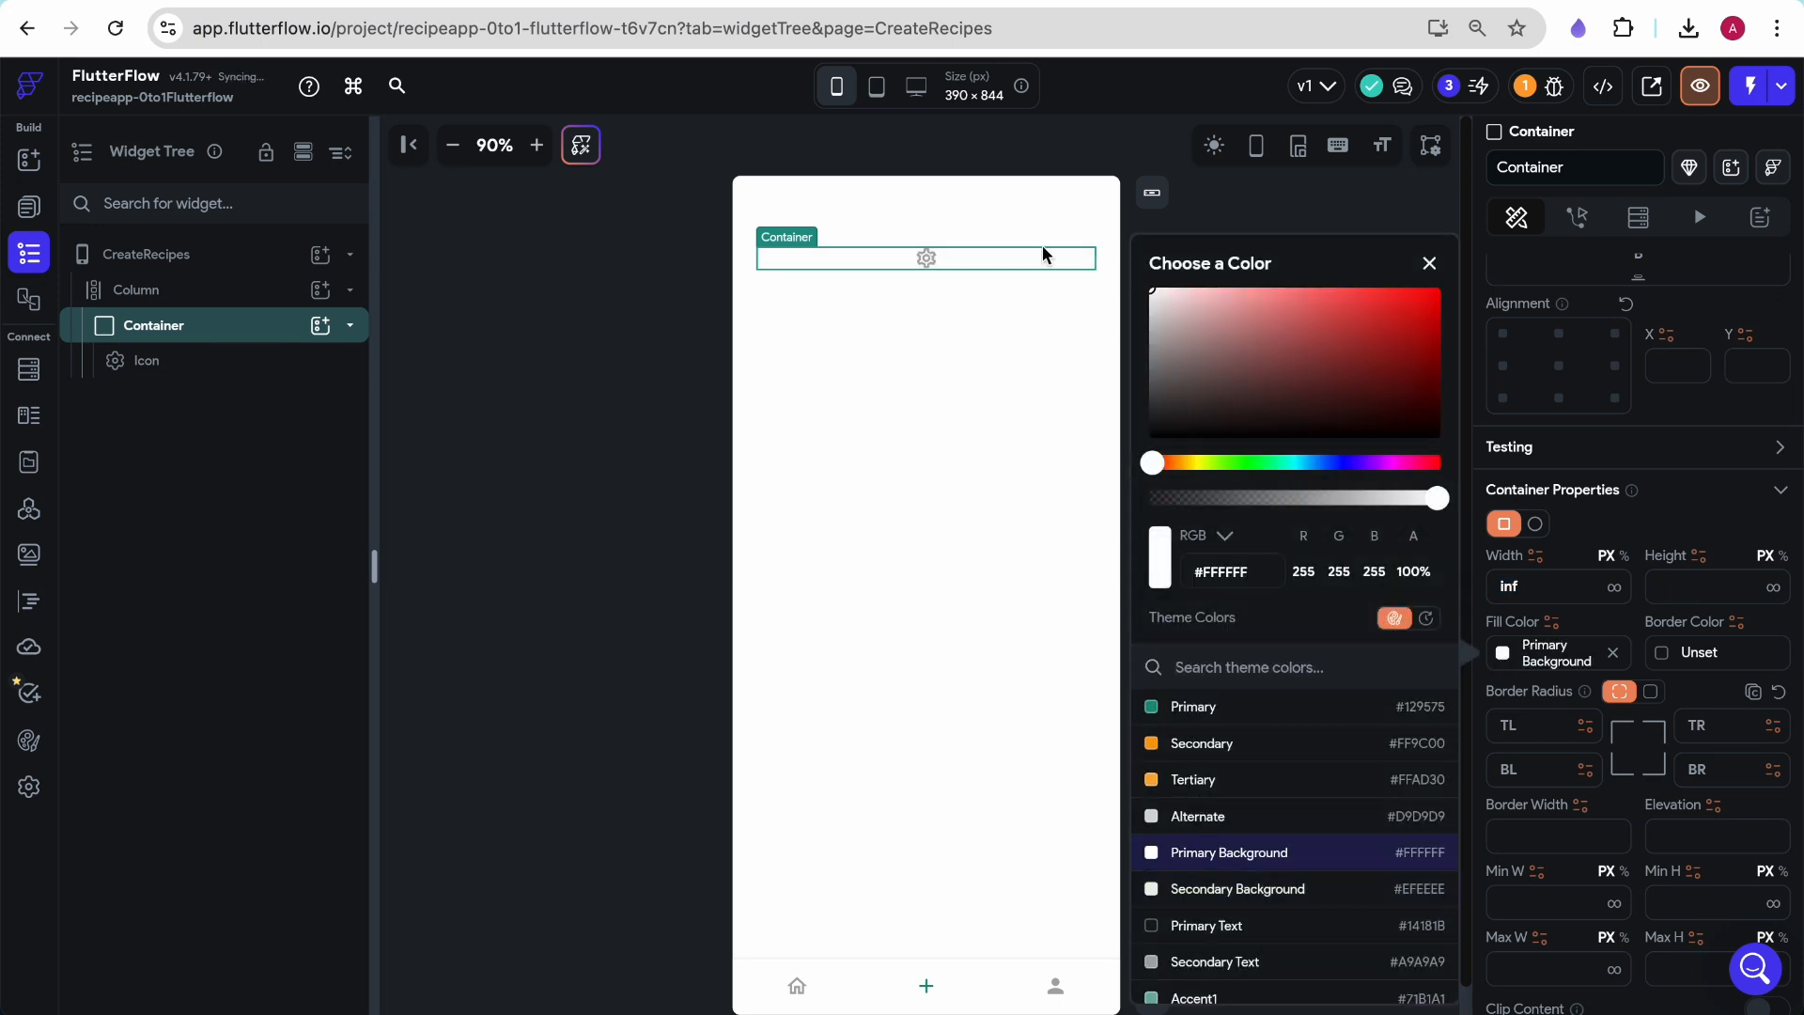
left_click(925, 266)
scroll(1798, 810, "down", 5)
left_click(1503, 745)
Change the header icon to Arrow Back Sharp, searching the icon library for "back"
left_click(181, 373)
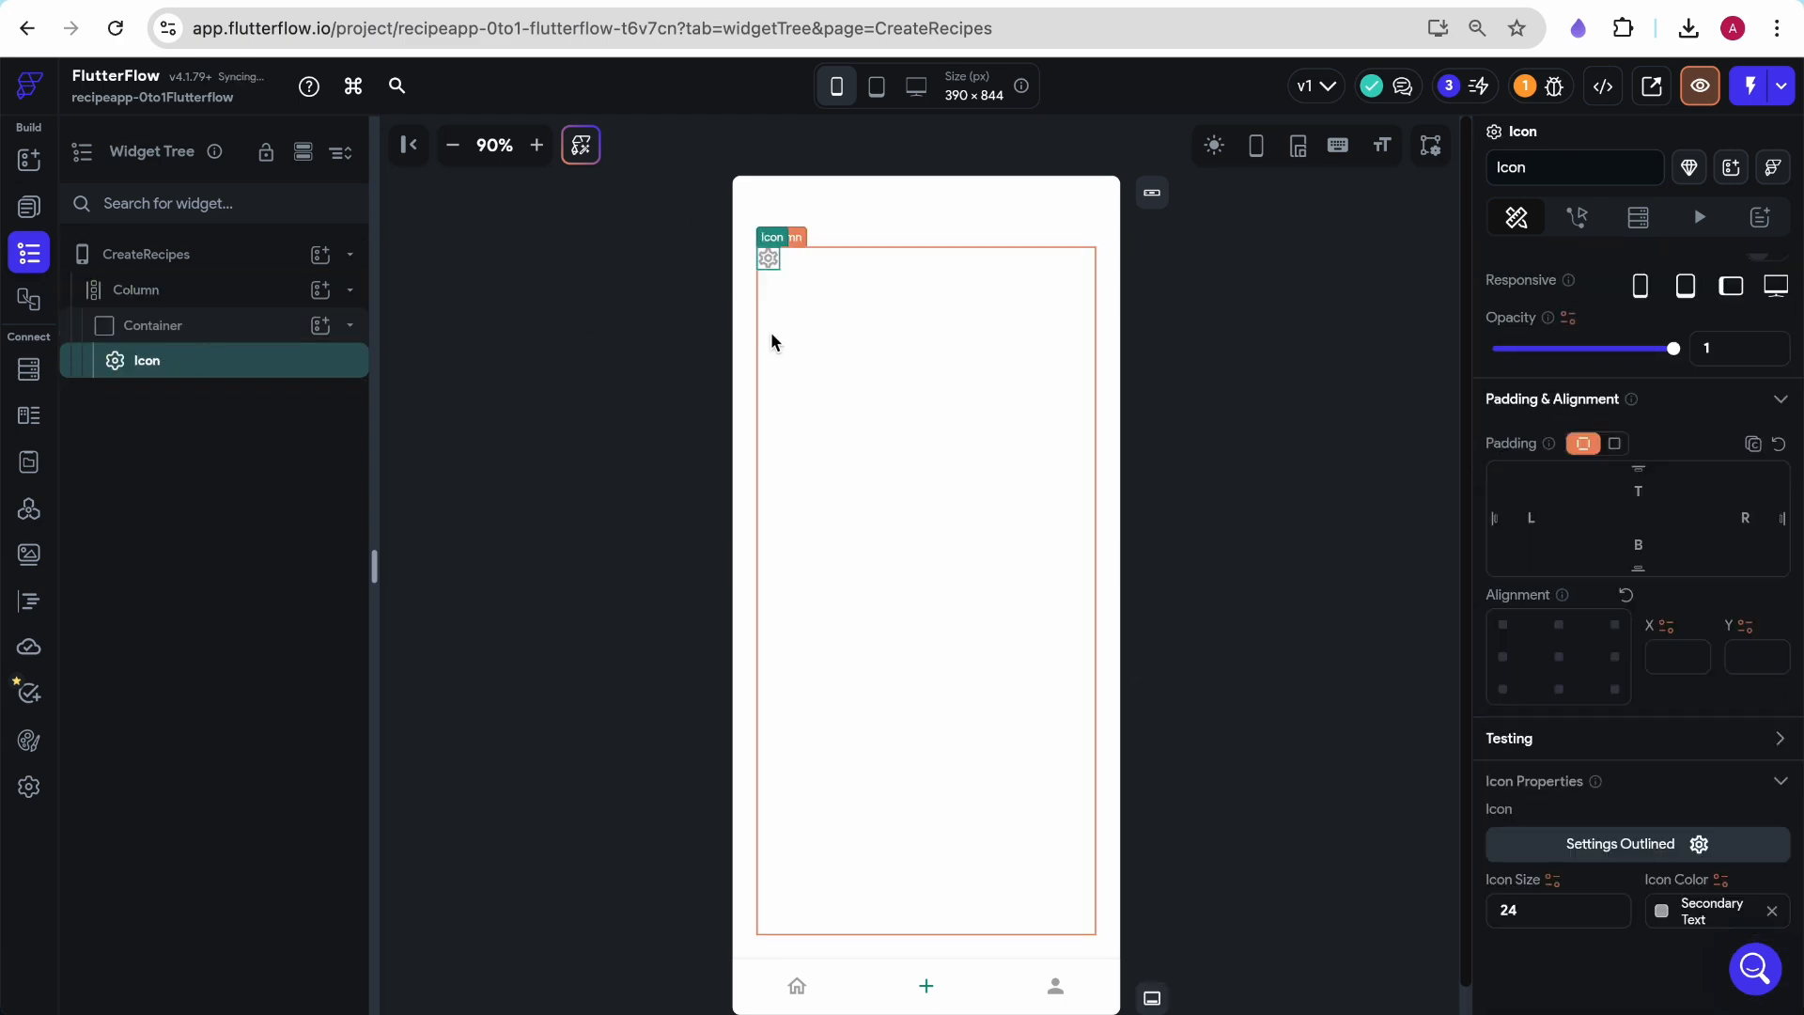
left_click(1625, 846)
type("back")
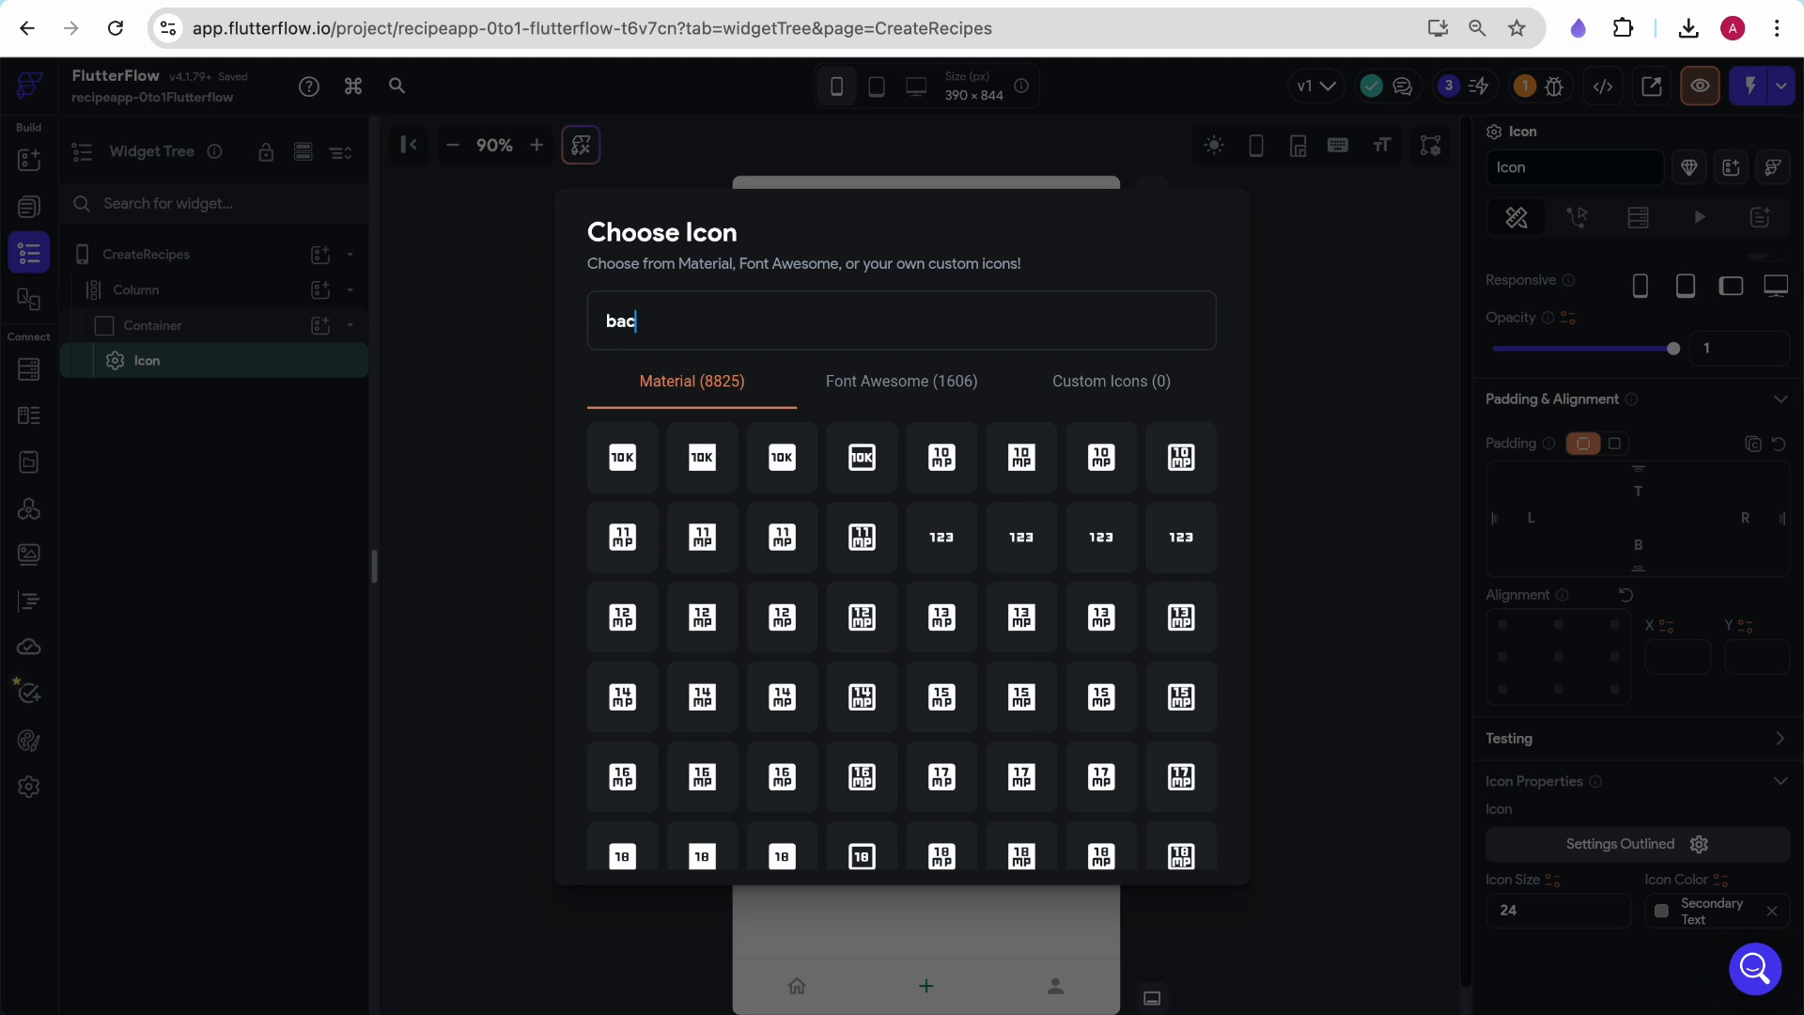
left_click(620, 775)
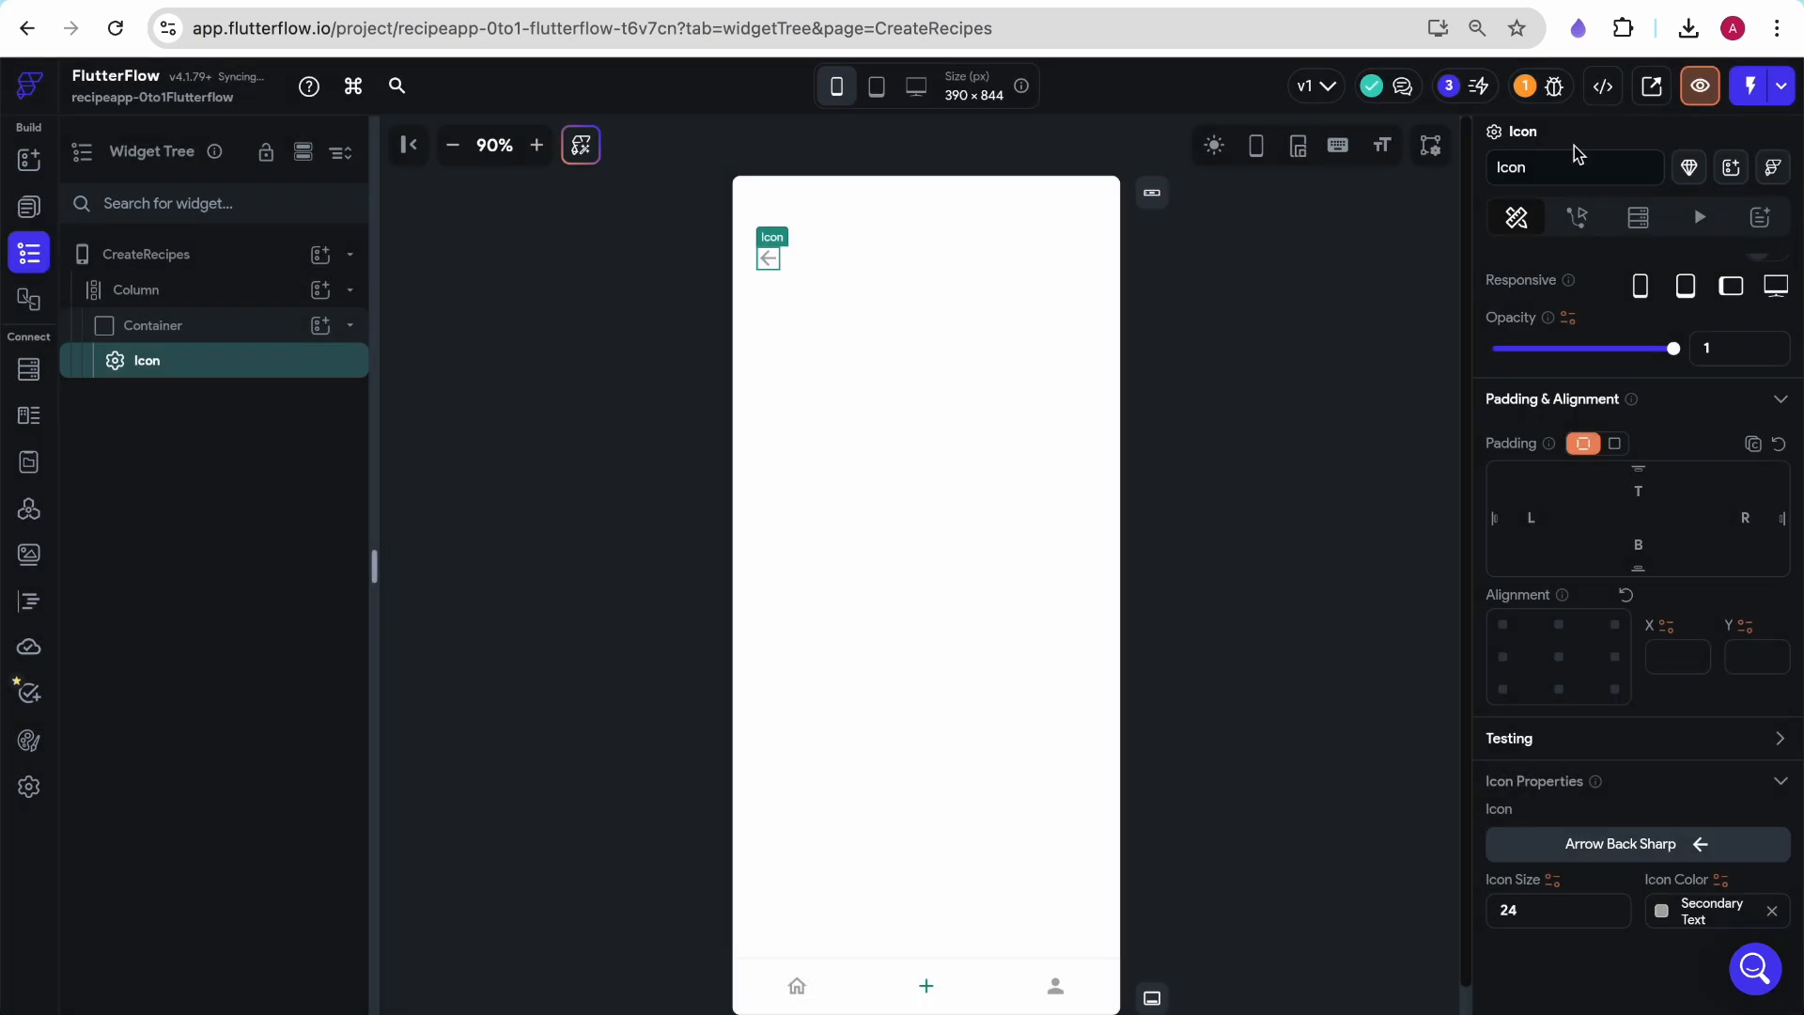
Give the back arrow icon an On Tap action that navigates back
left_click(1577, 217)
left_click(1603, 451)
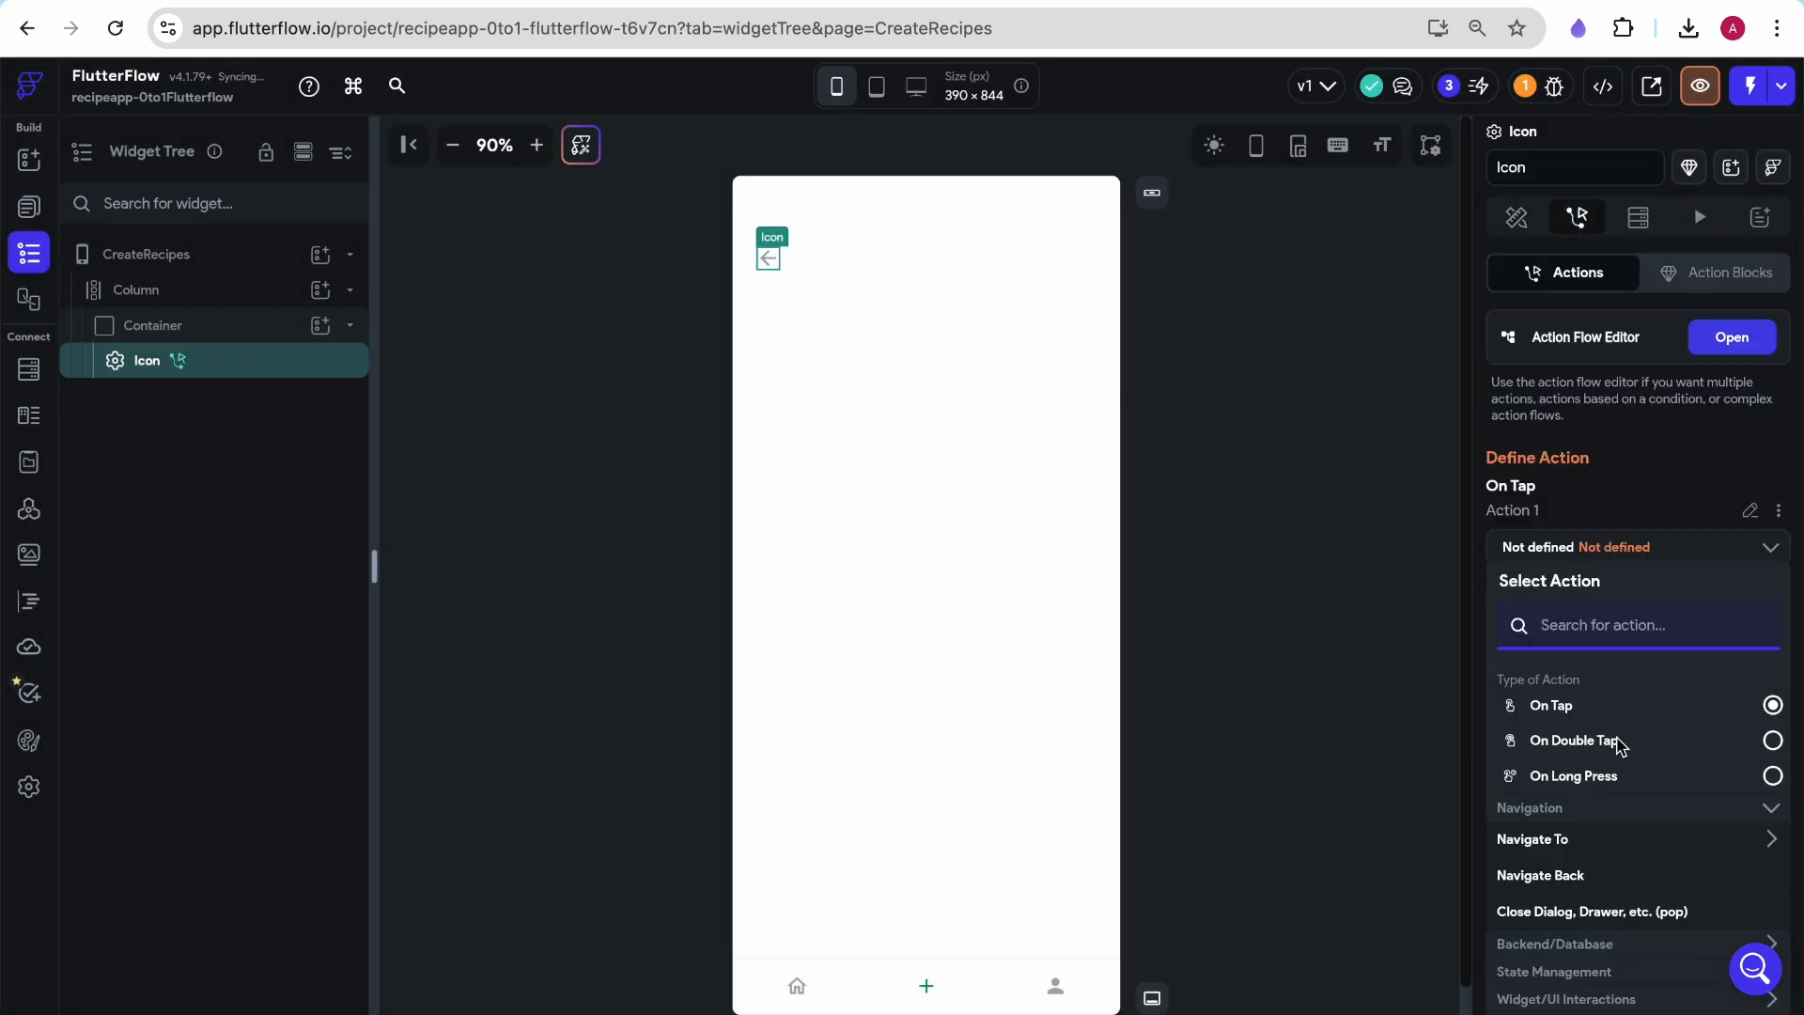
left_click(1562, 876)
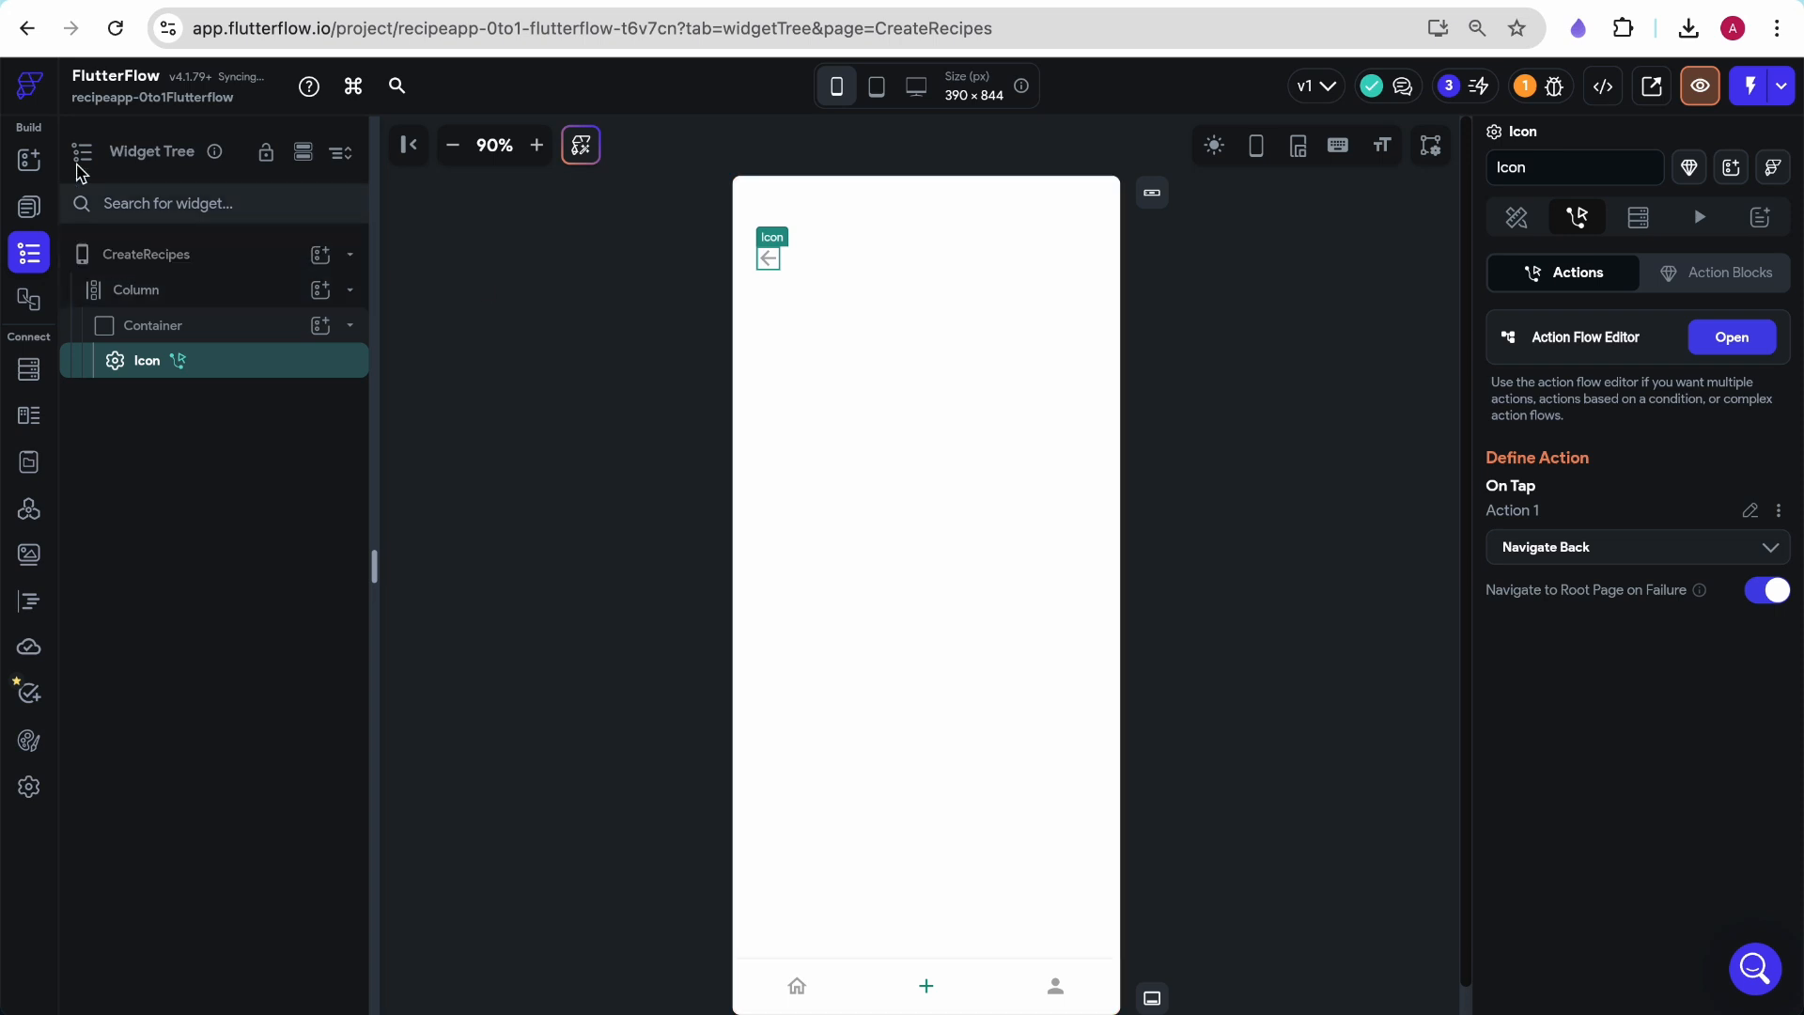
Add a second Container below the back arrow row with infinite width and a Primary Background fill
left_click(28, 160)
left_click_drag(114, 418, 967, 392)
scroll(1633, 751, "down", 5)
scroll(1603, 402, "up", 5)
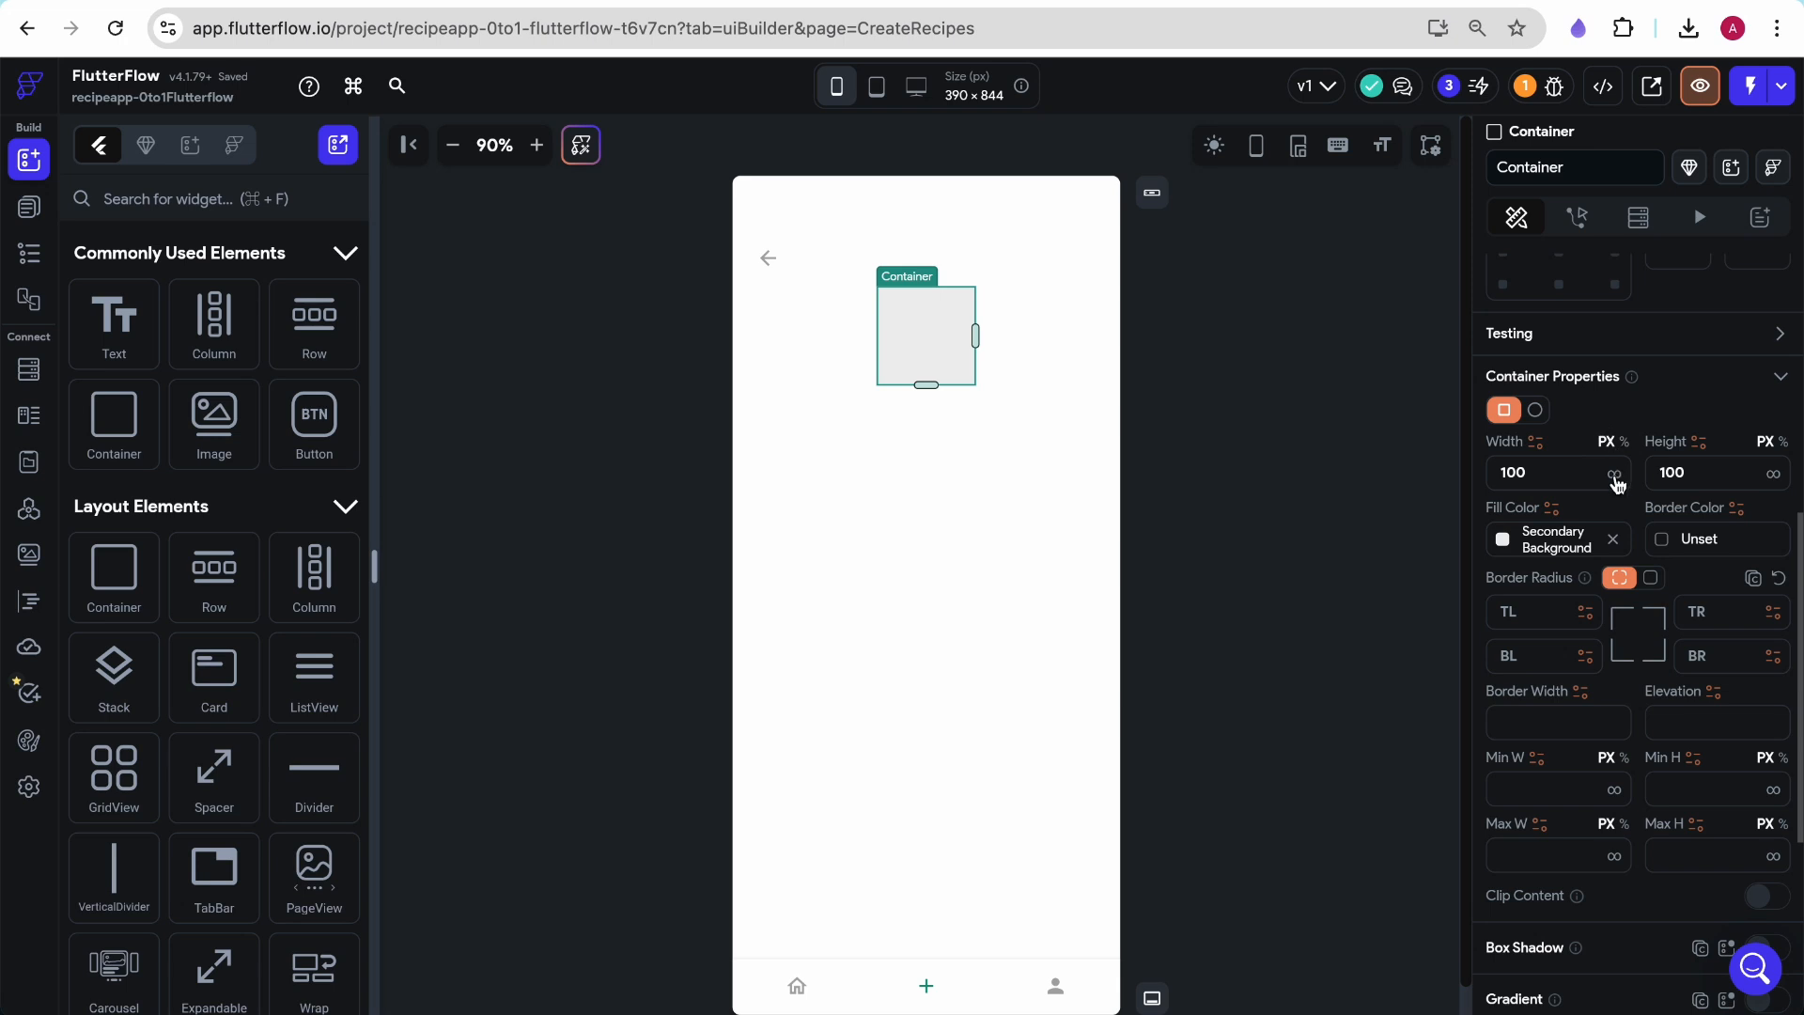
left_click(1614, 475)
left_click(1503, 540)
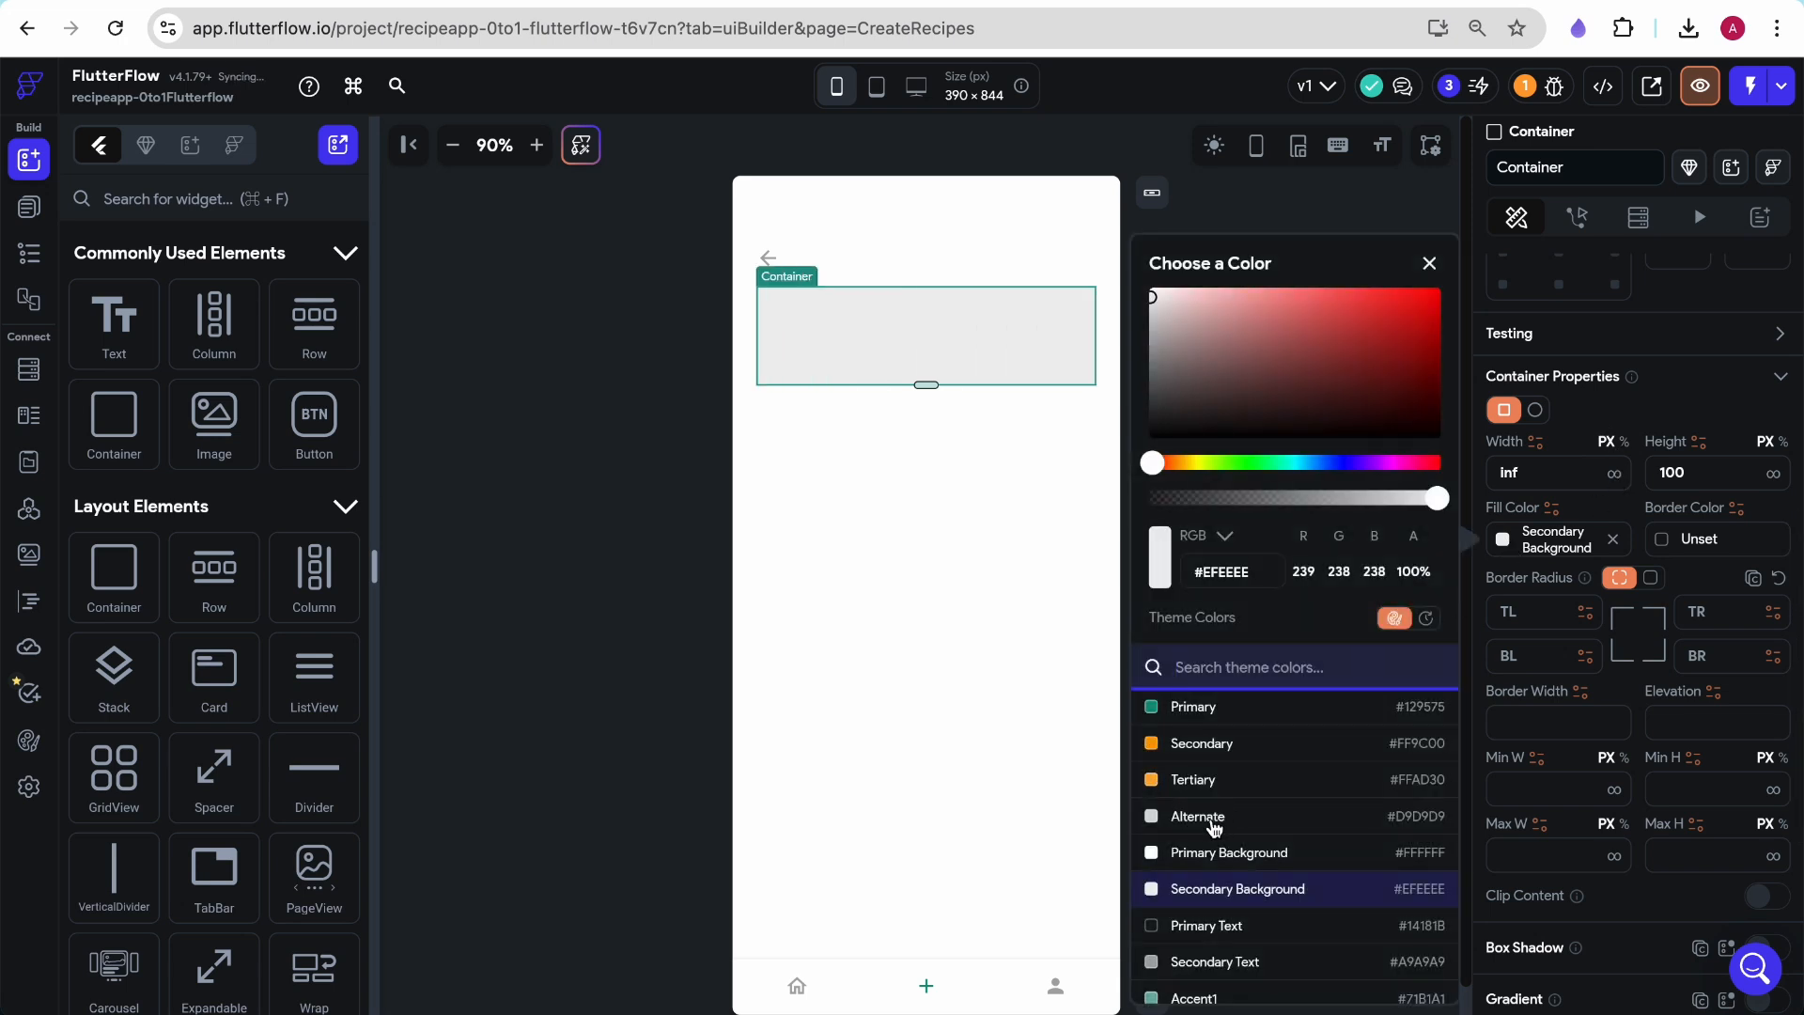
left_click(1223, 853)
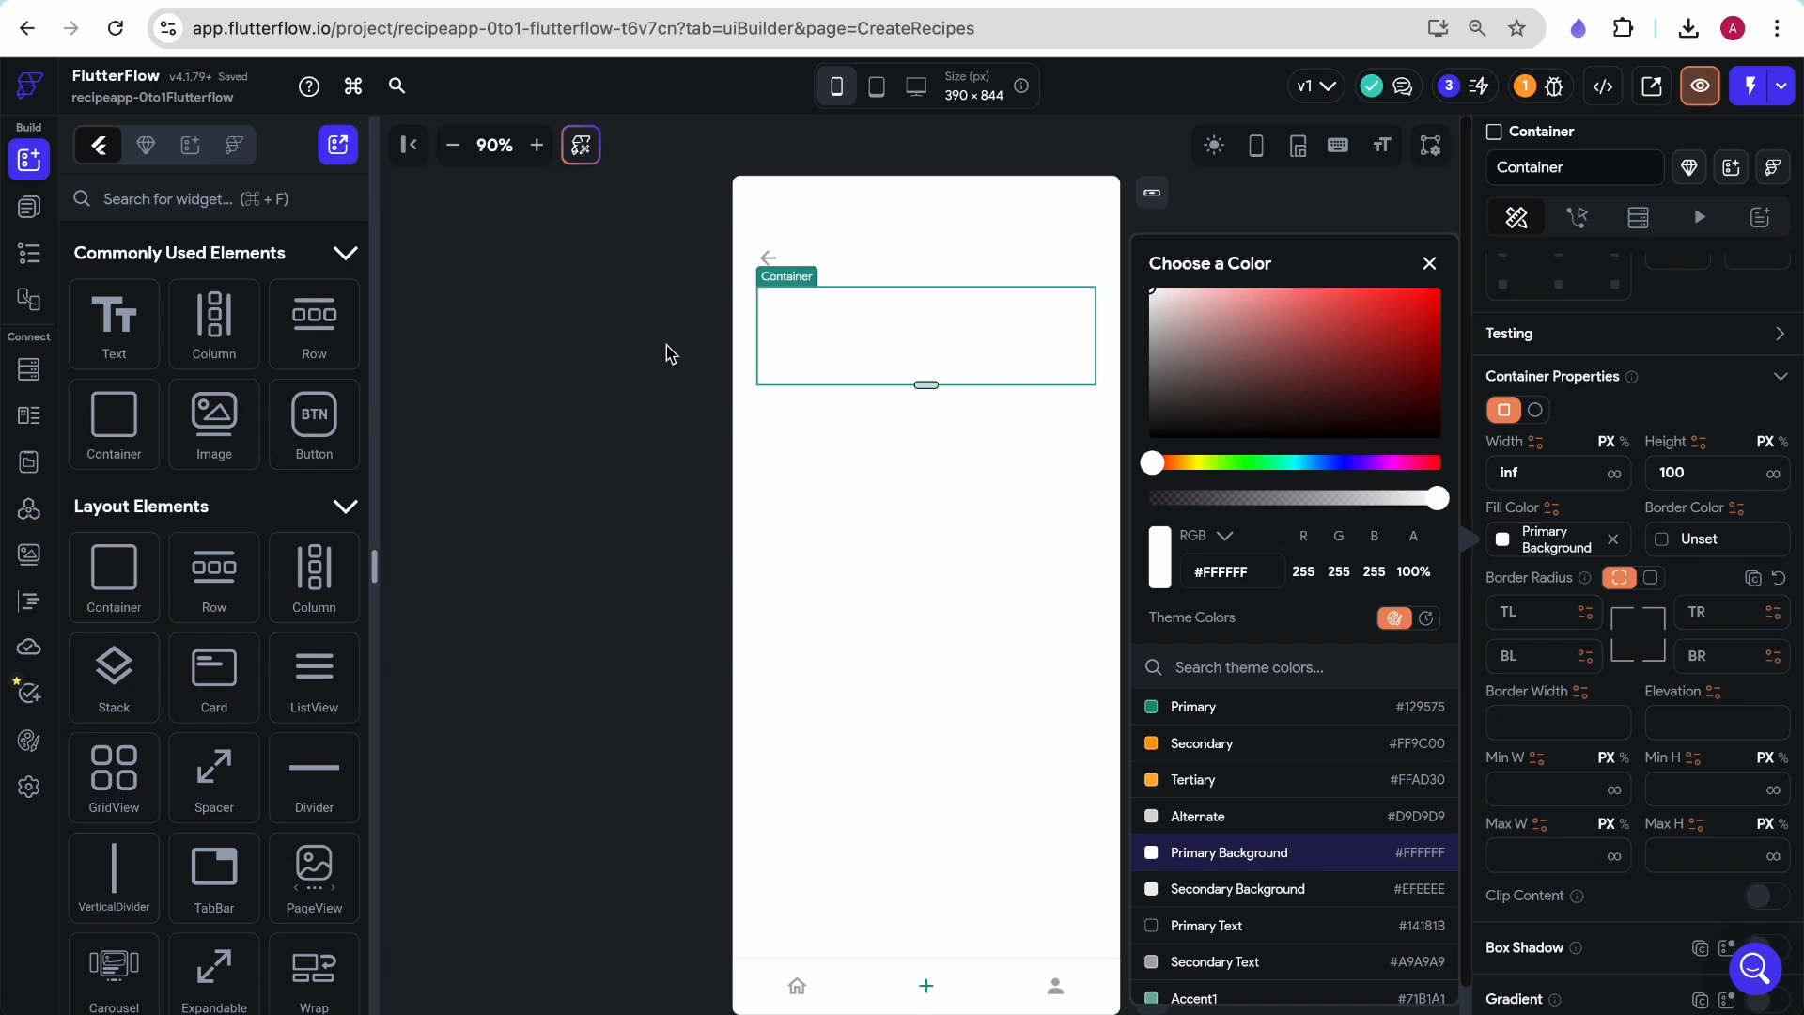
left_click(661, 355)
Place a Form Validation widget inside the second container
scroll(274, 604, "down", 5)
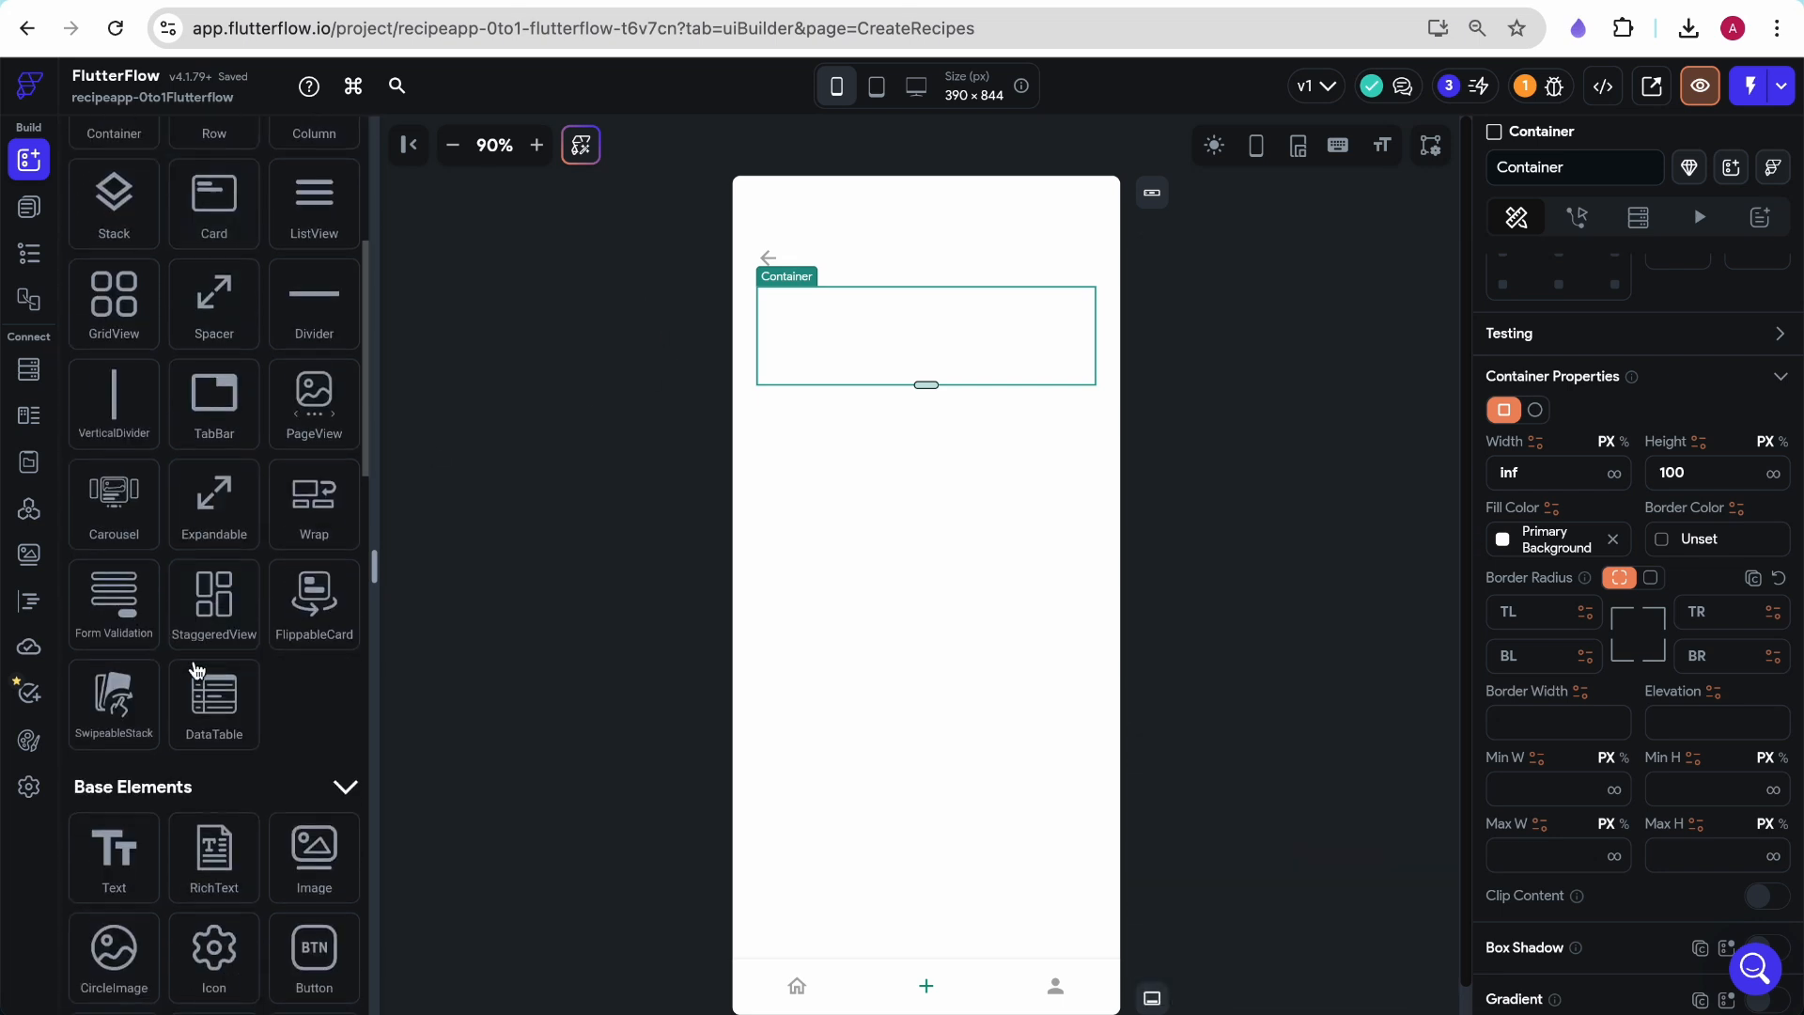
left_click_drag(114, 601, 850, 329)
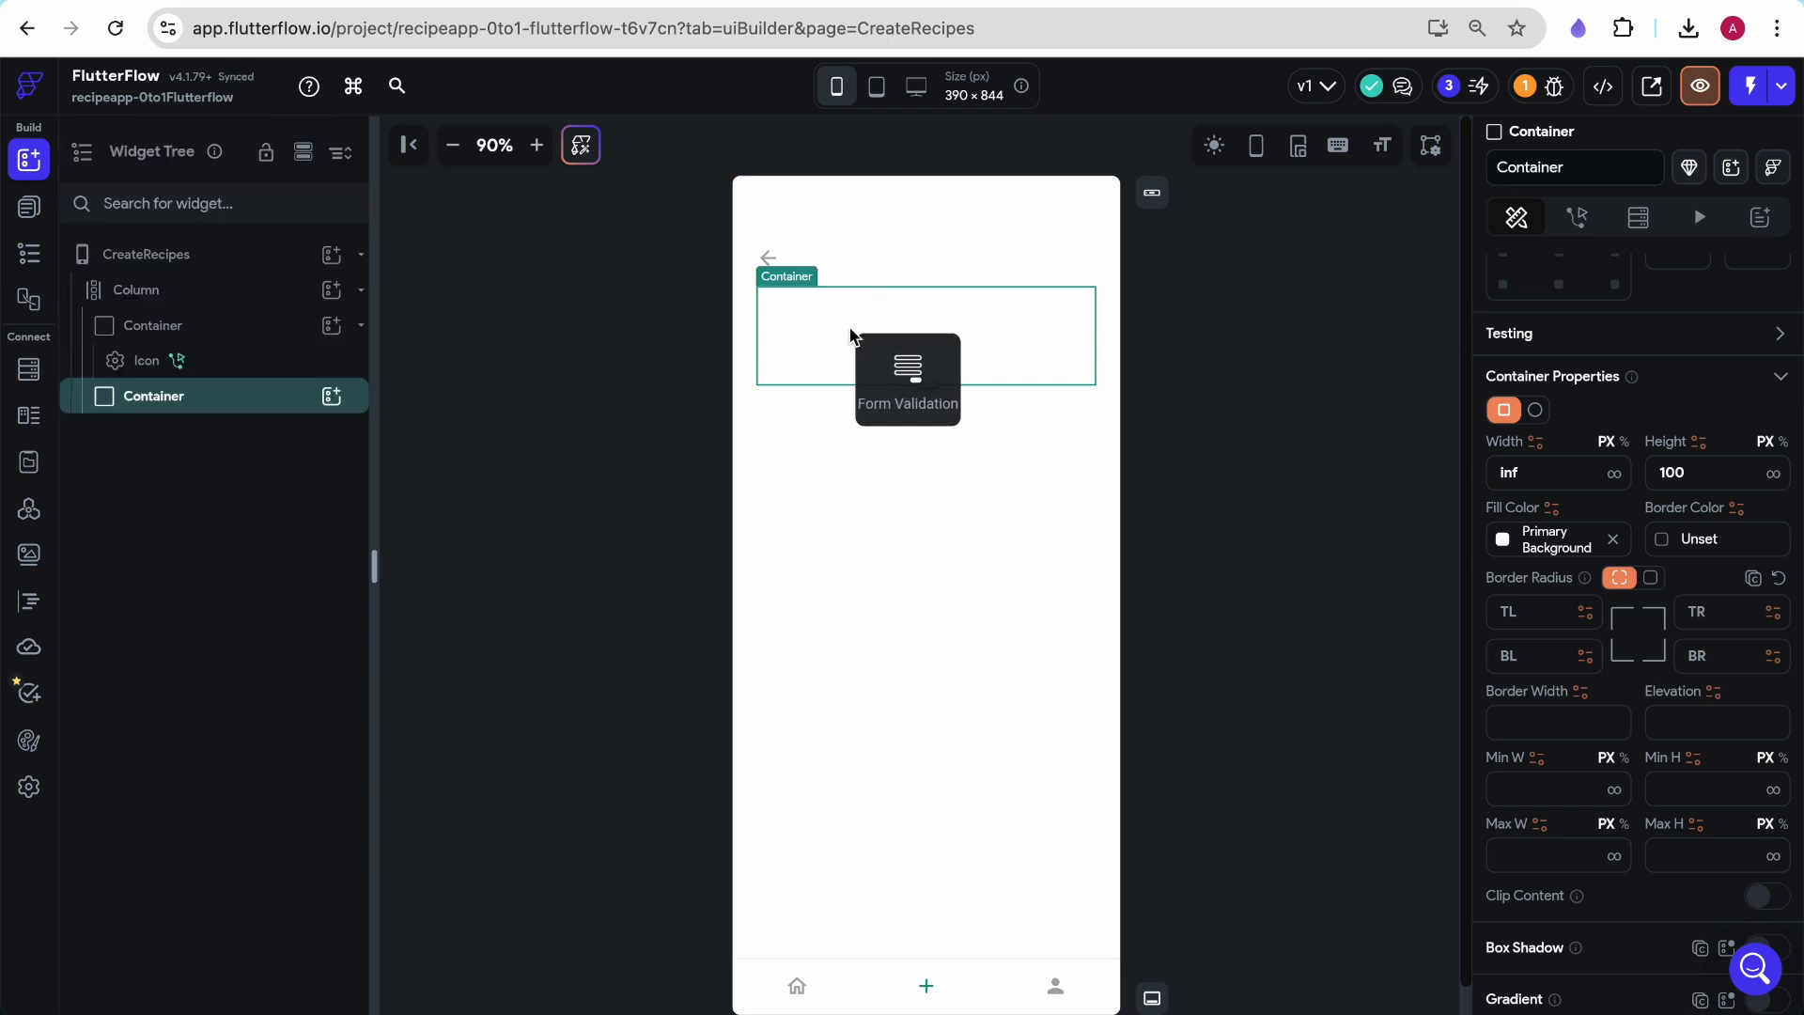
left_click_drag(849, 328, 855, 306)
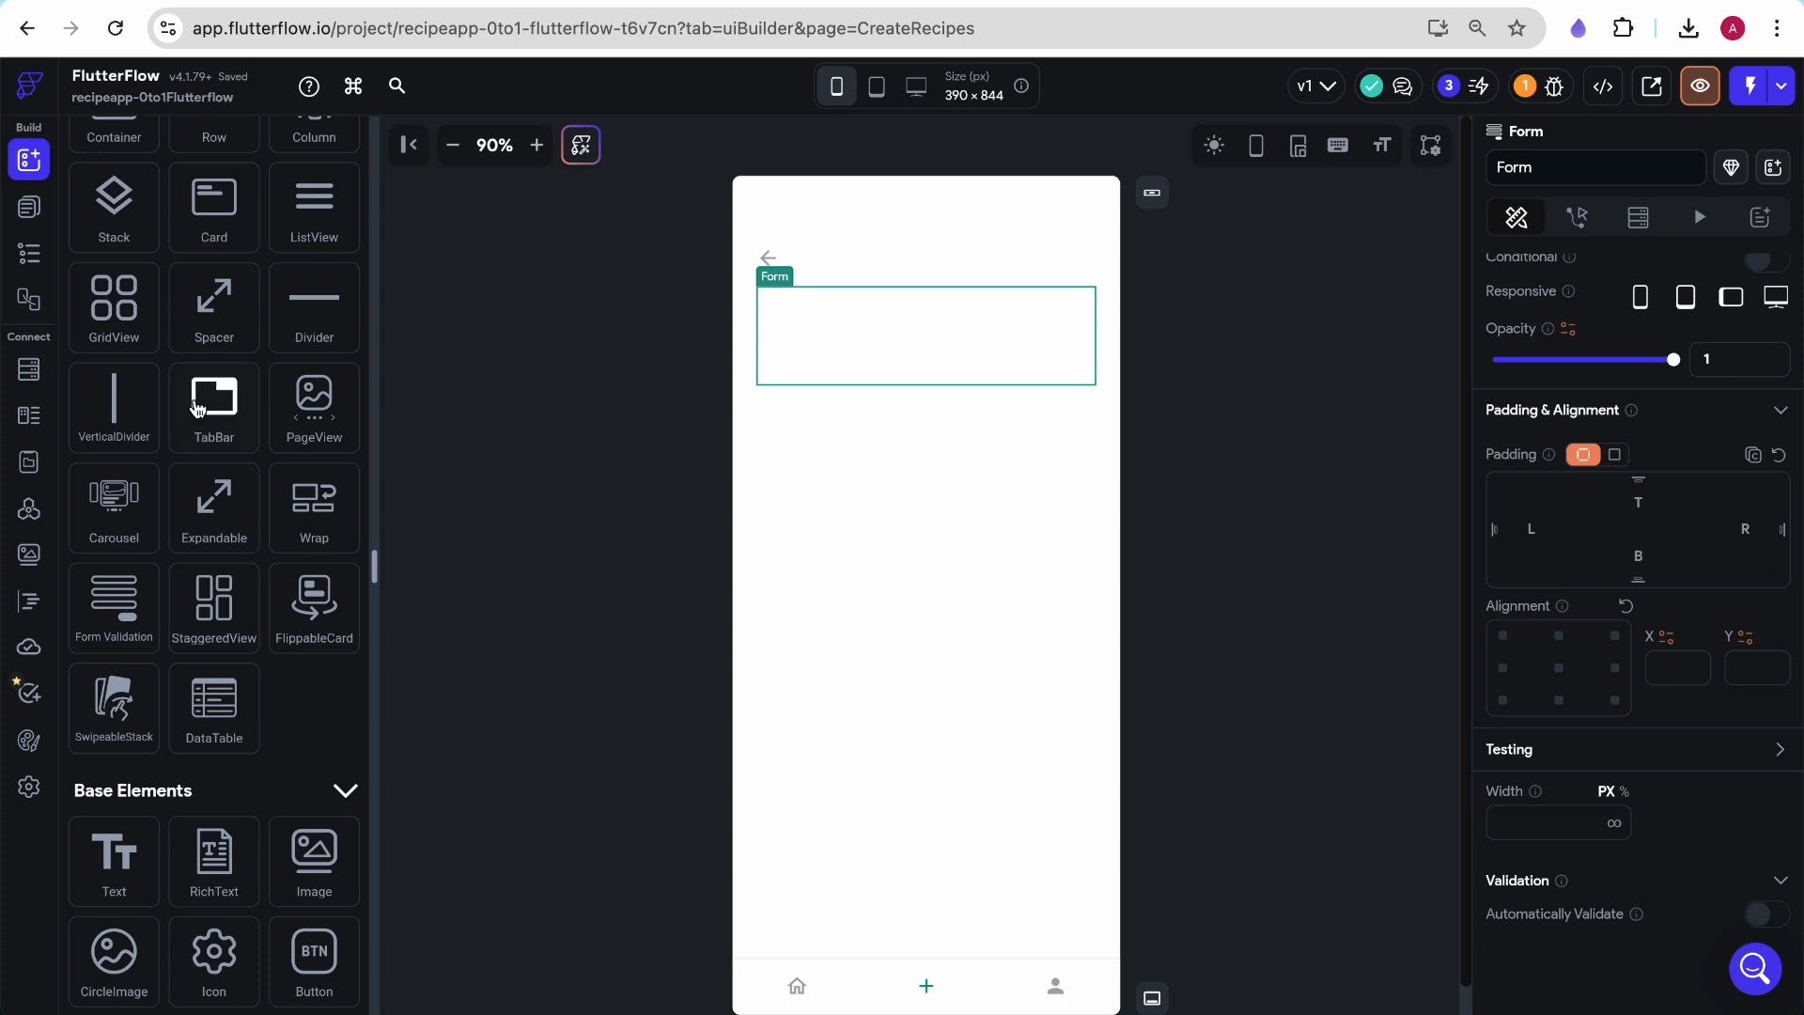
Insert a Column into the form and add a Text widget with an Image below it
left_click_drag(314, 568, 878, 310)
left_click_drag(145, 360, 877, 302)
left_click_drag(241, 449, 966, 354)
Set the text widget above the image to "Create Recipe"
left_click(920, 297)
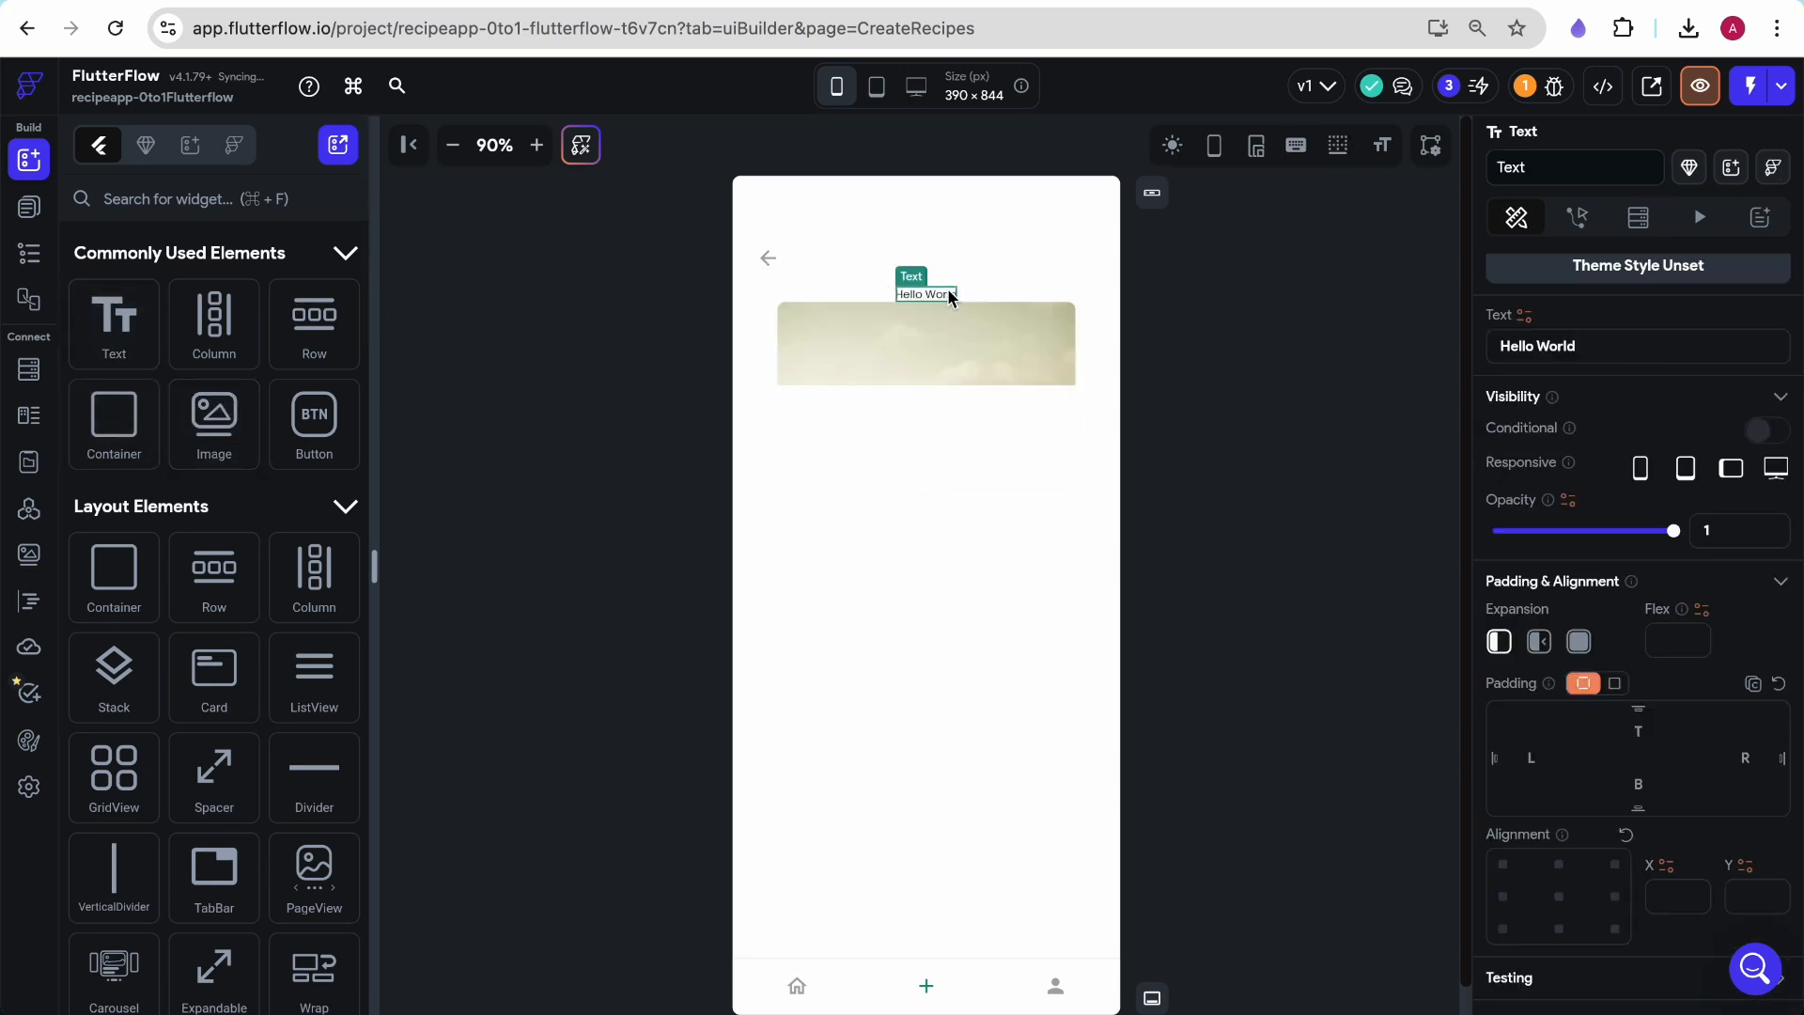
triple_click(1572, 348)
type("Create REc")
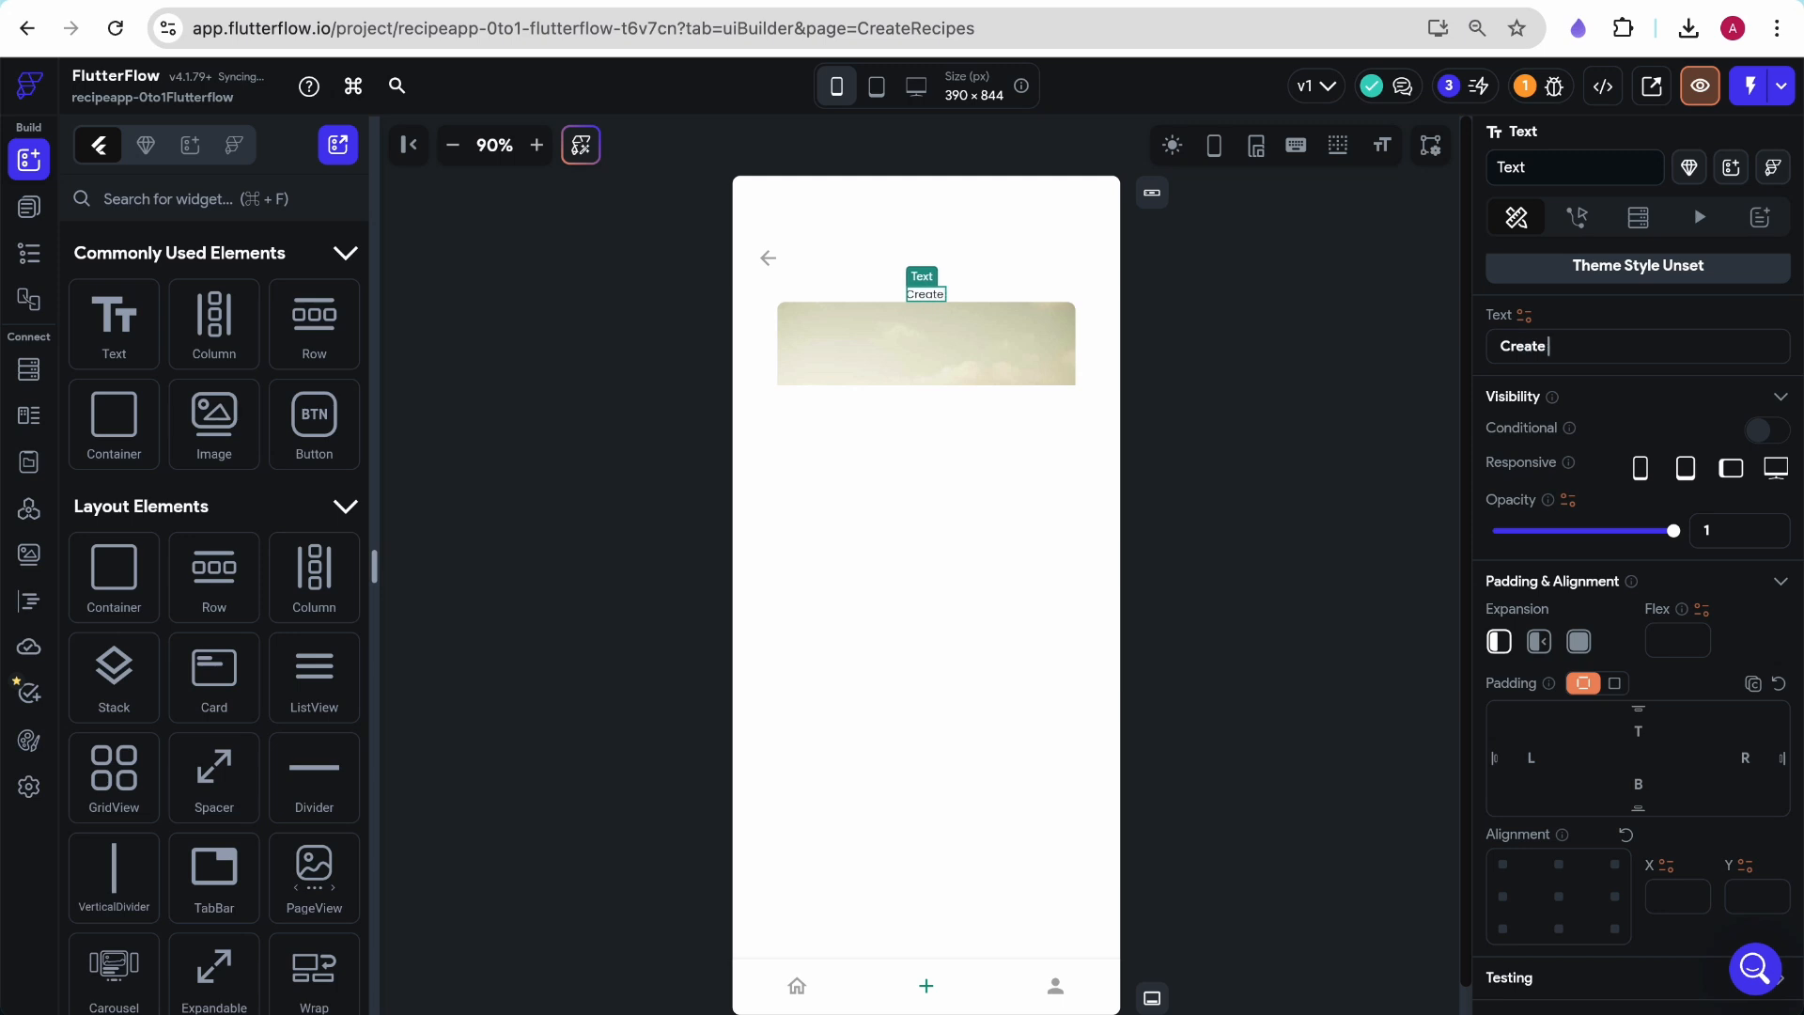
key("BackSpace")
key("BackSpace")
type("ecipe")
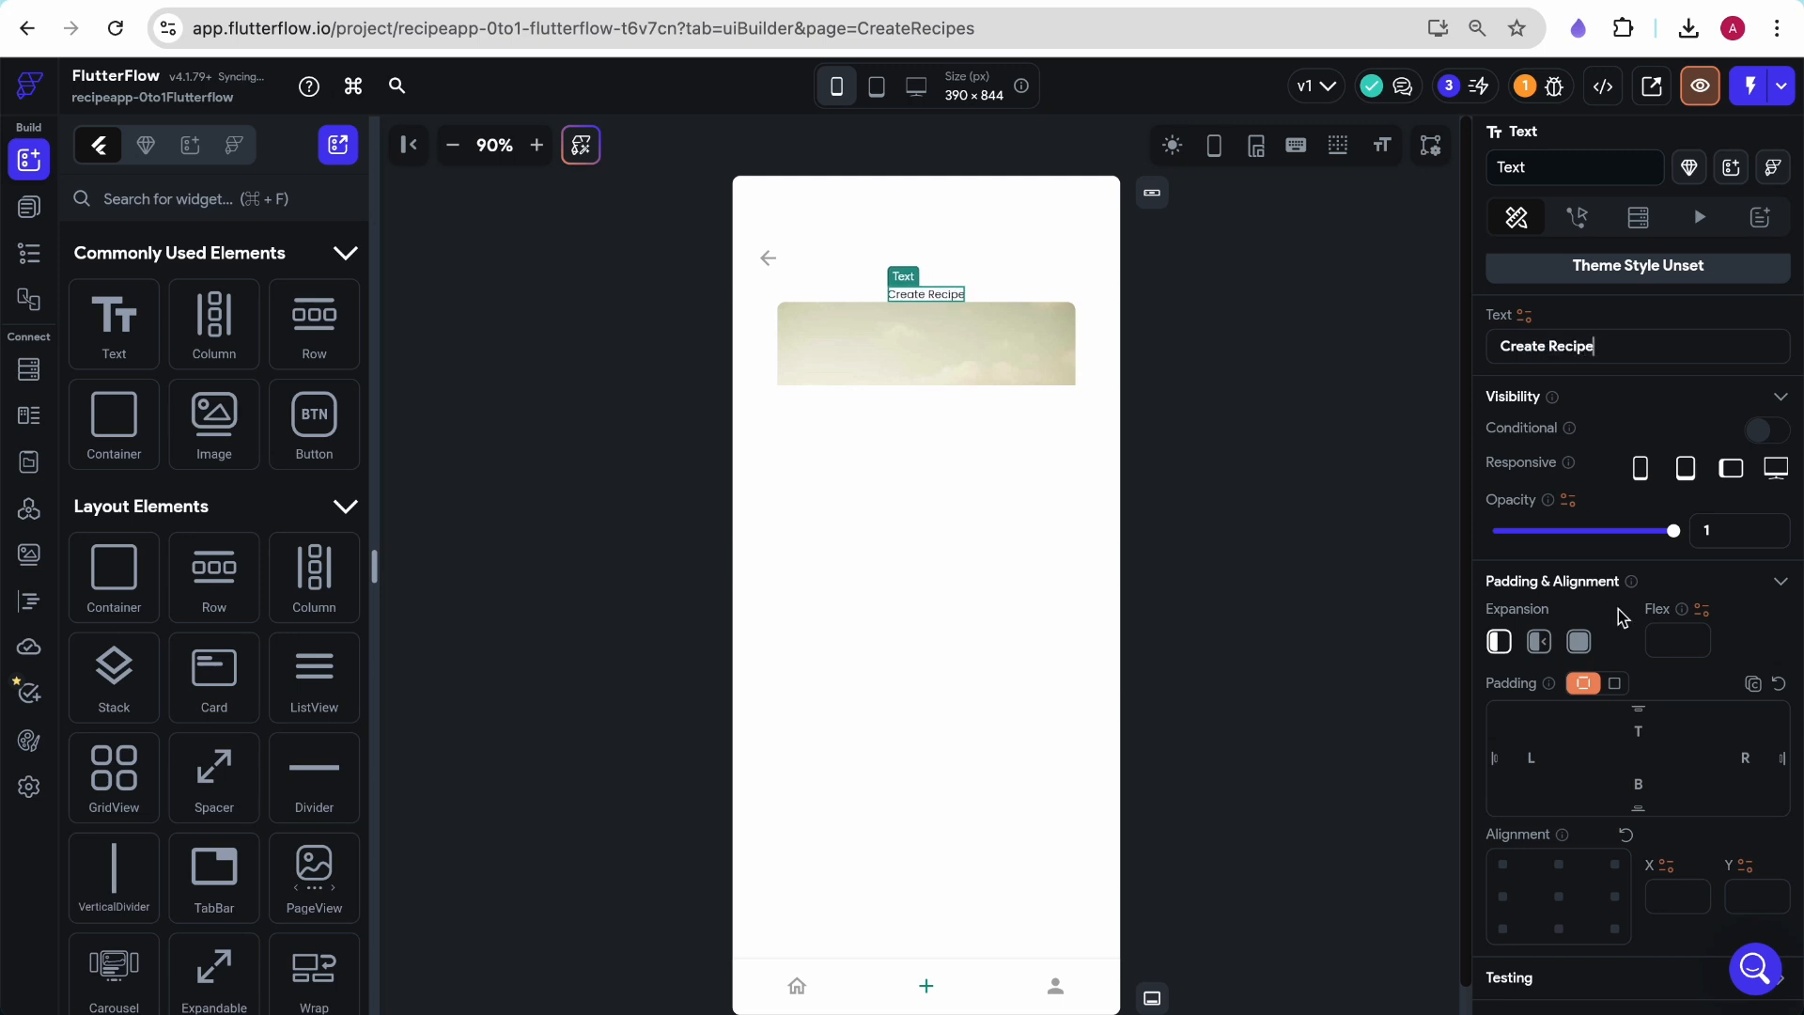
Apply the Display Small theme text style to the Create Recipe heading
scroll(1625, 620, "down", 5)
left_click(1672, 608)
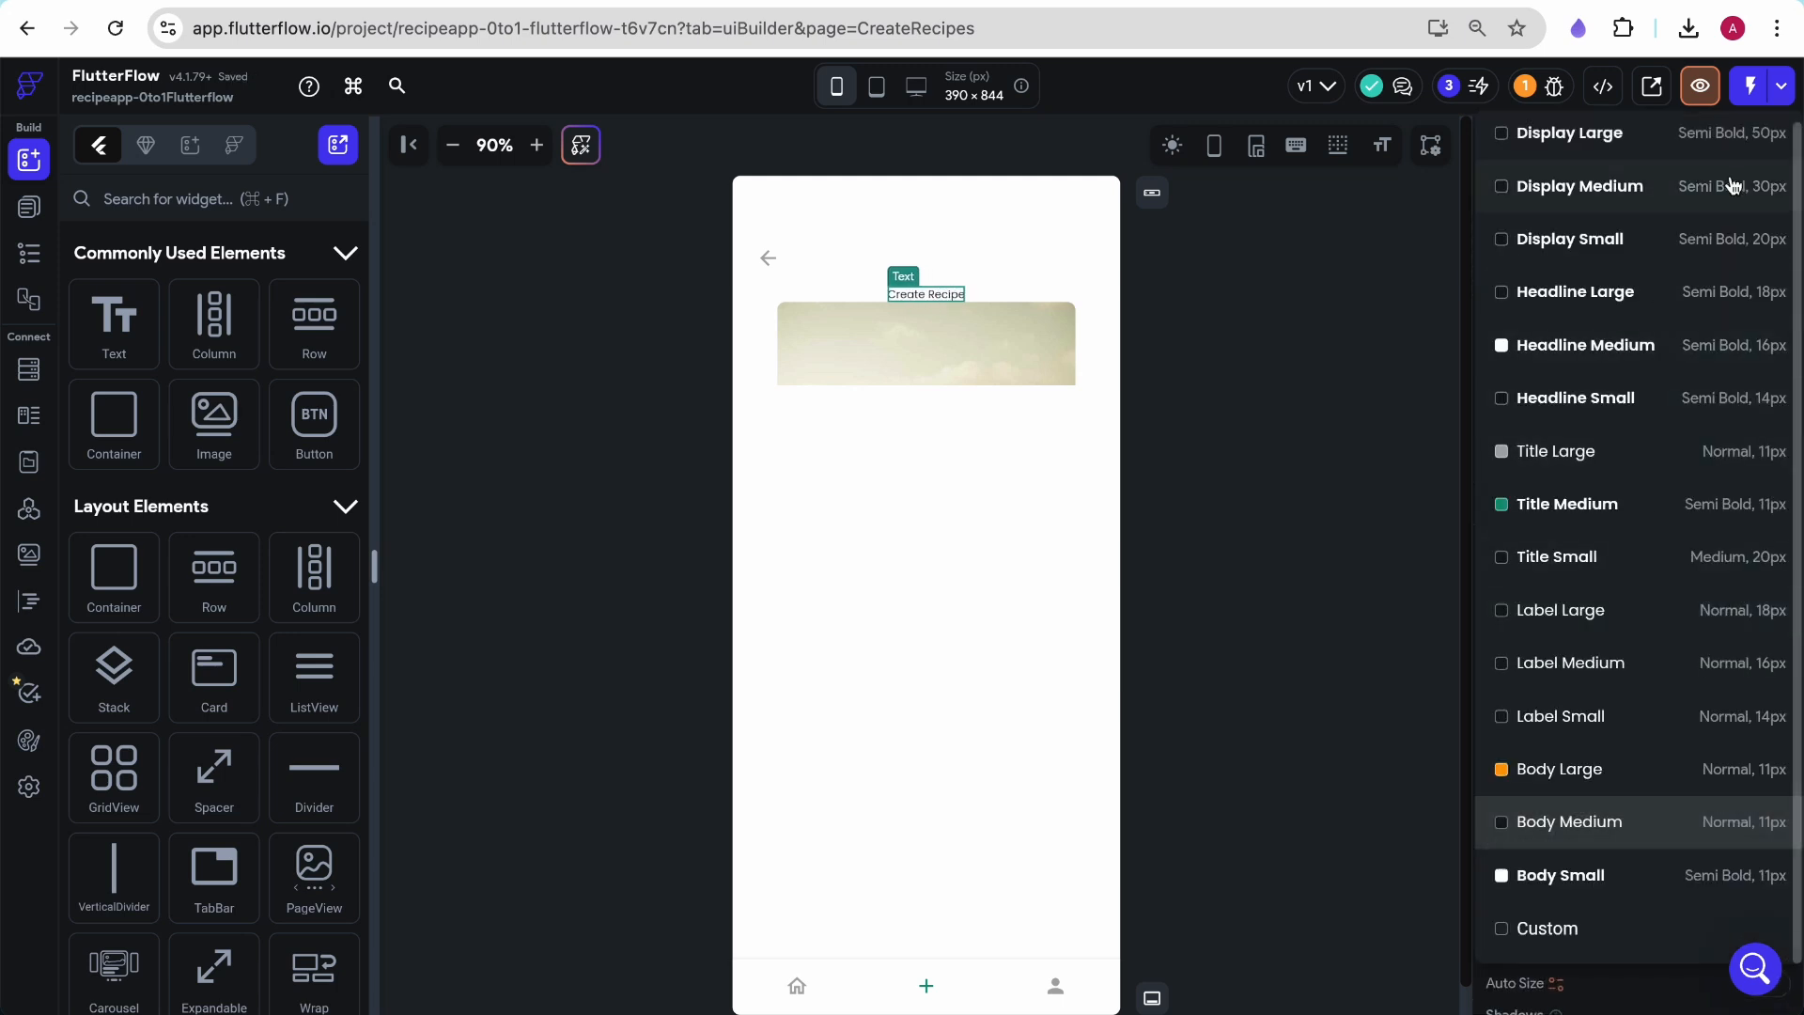
left_click(1716, 243)
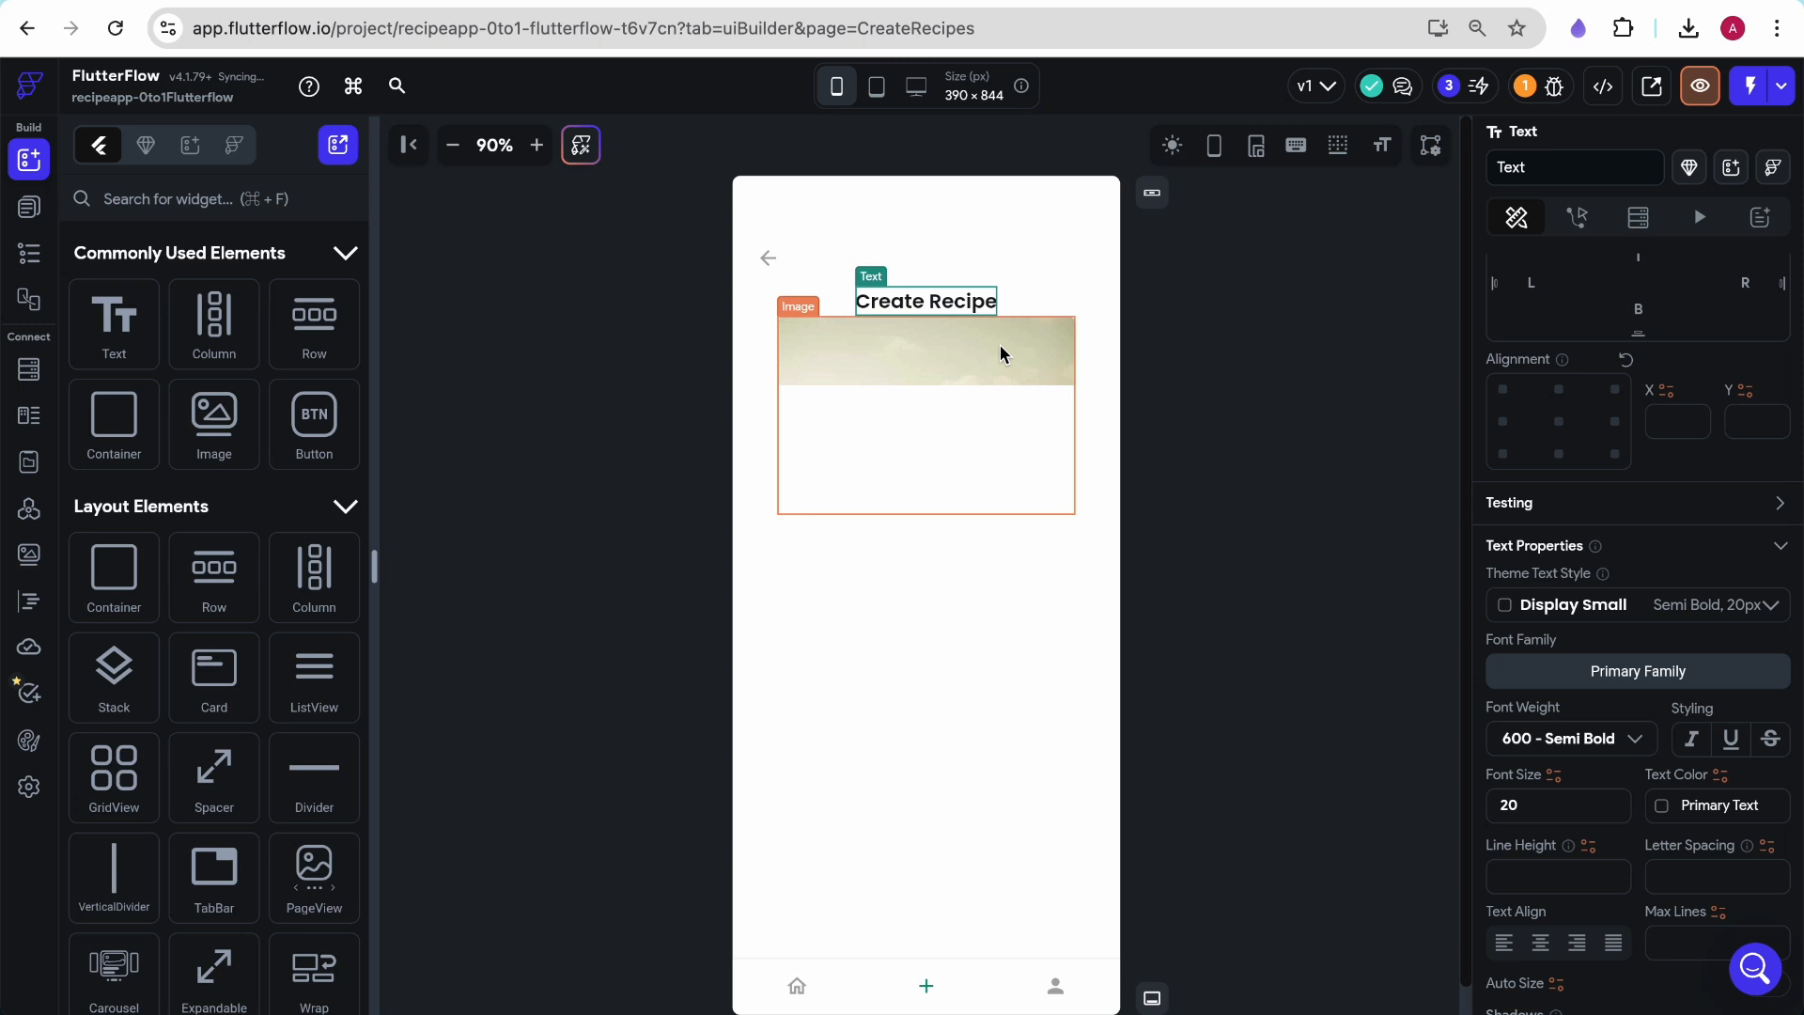
Make the form's inner column scrollable
left_click(1081, 335)
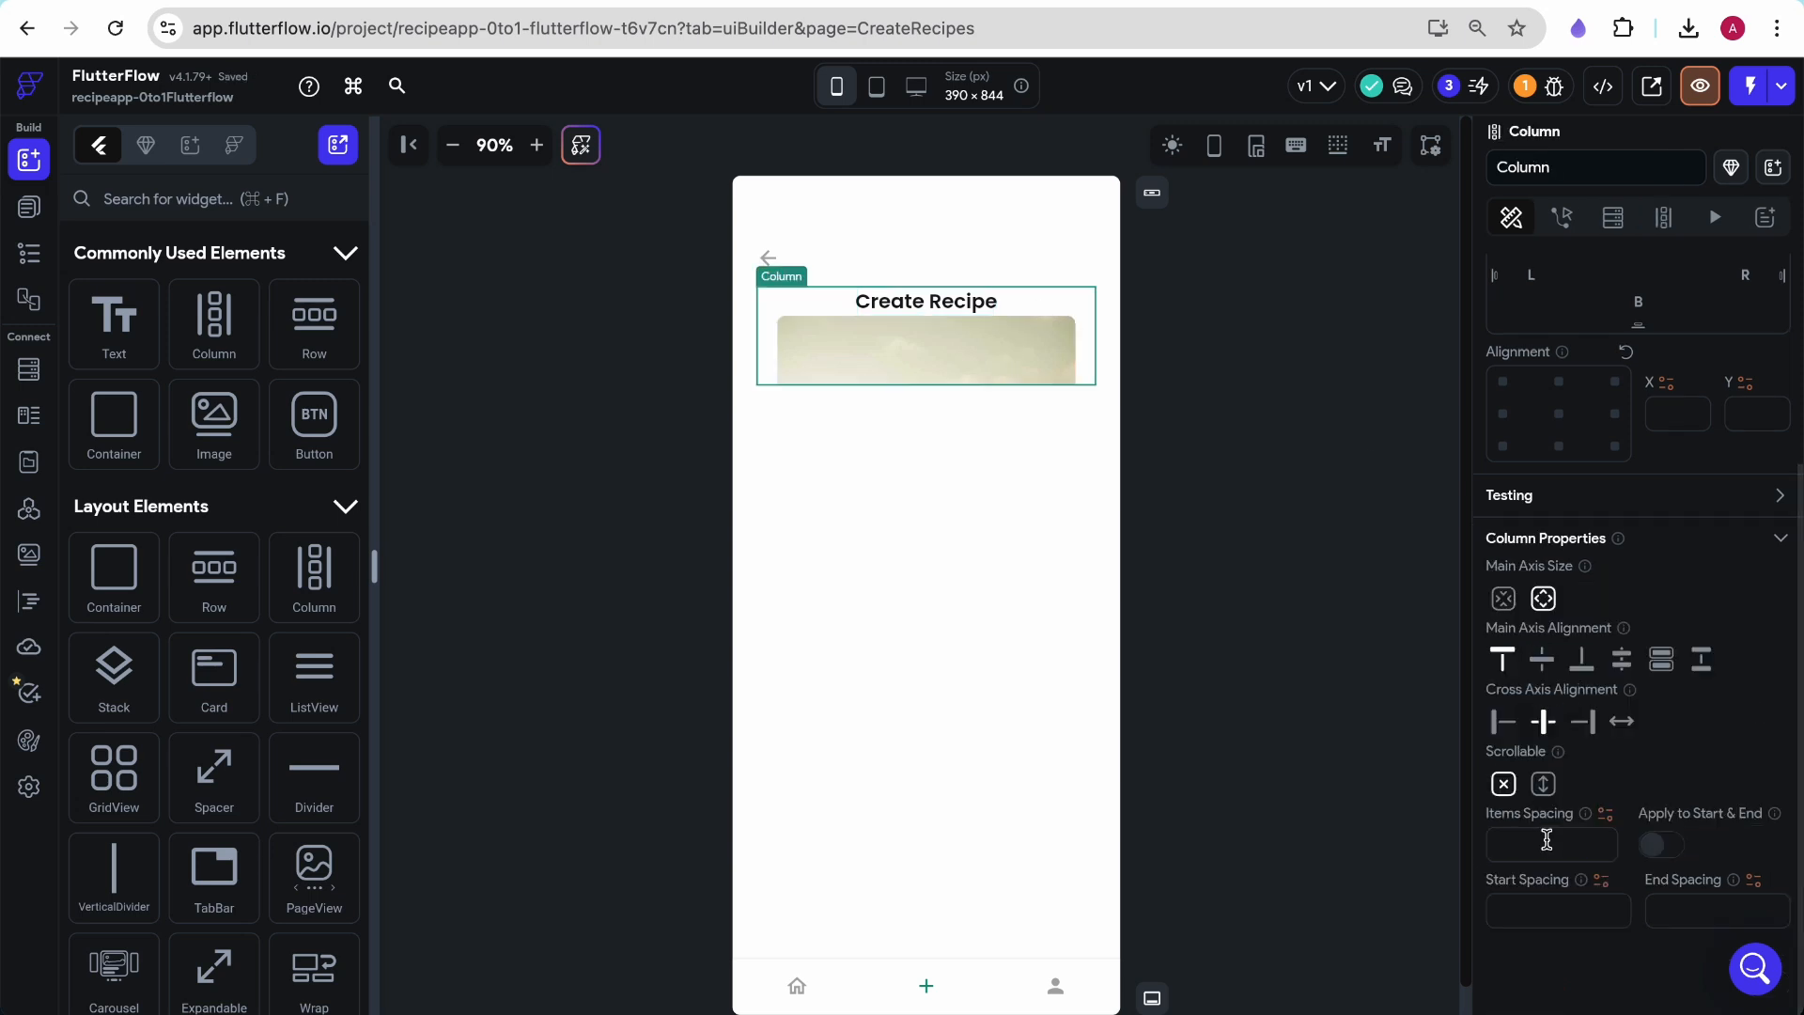
left_click(1543, 784)
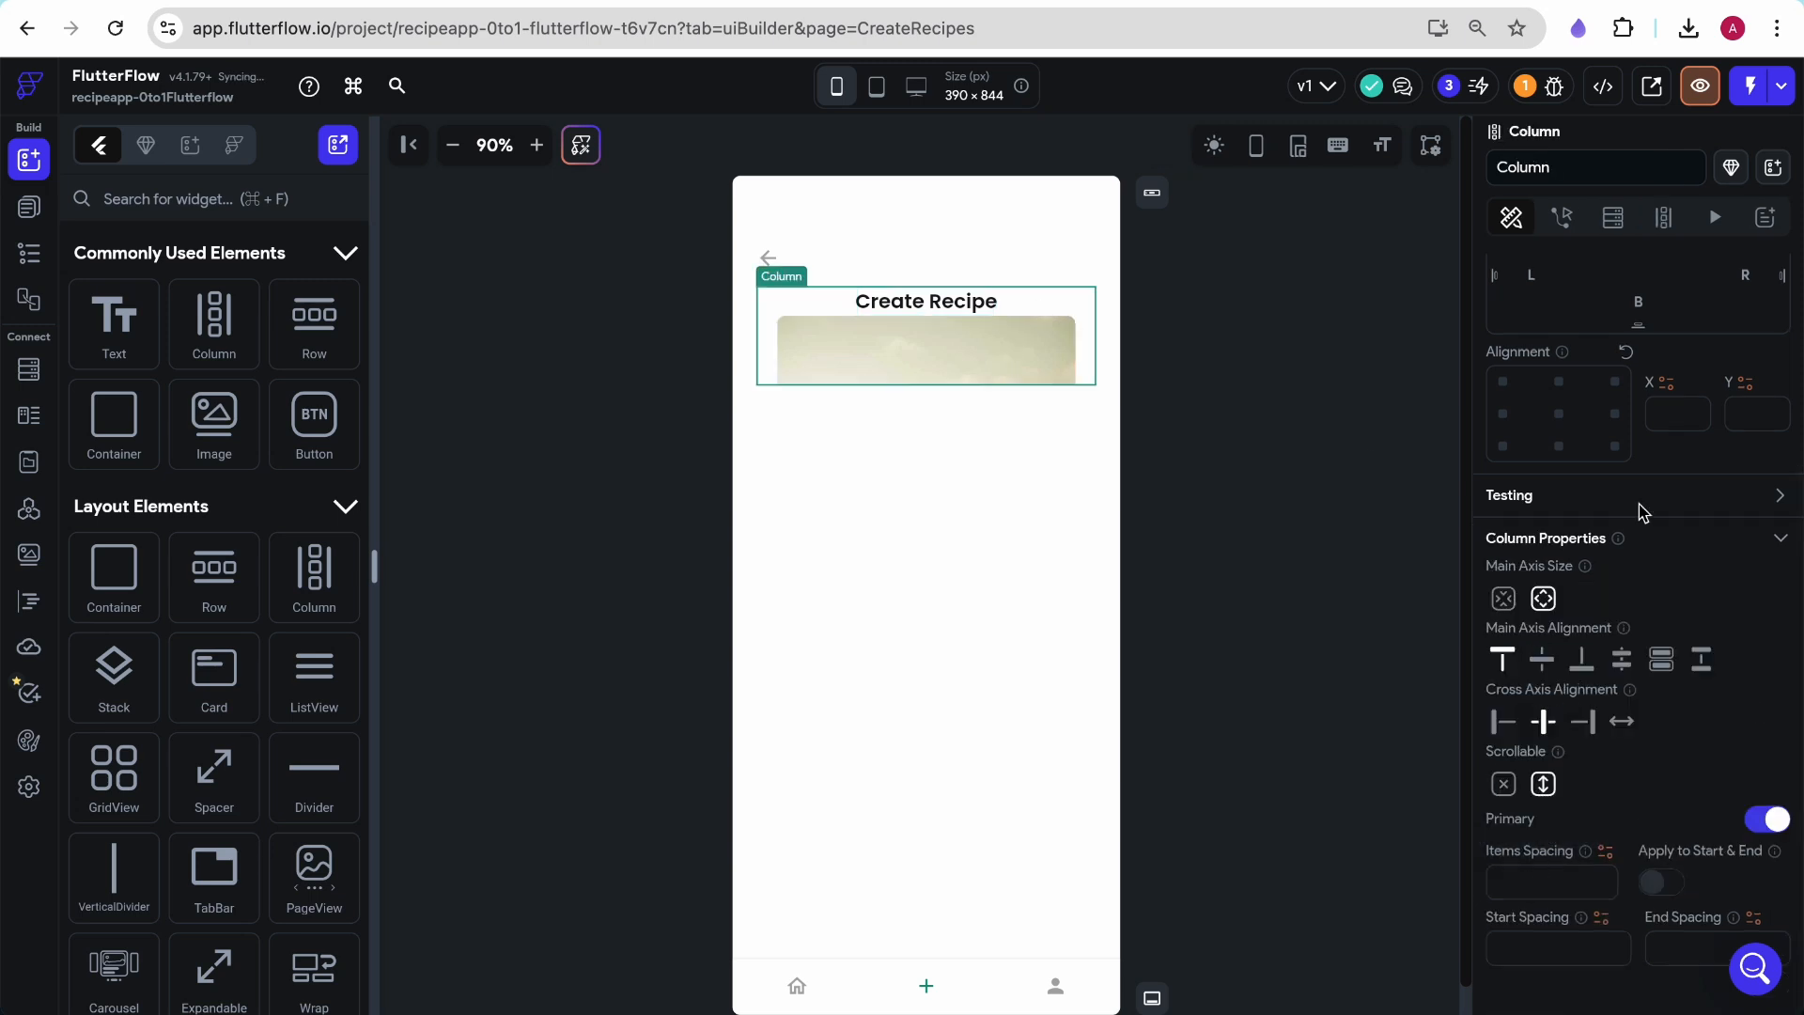
Set the items spacing of the form's inner column to 8
scroll(1642, 512, "up", 3)
scroll(1663, 717, "down", 3)
scroll(1663, 714, "up", 3)
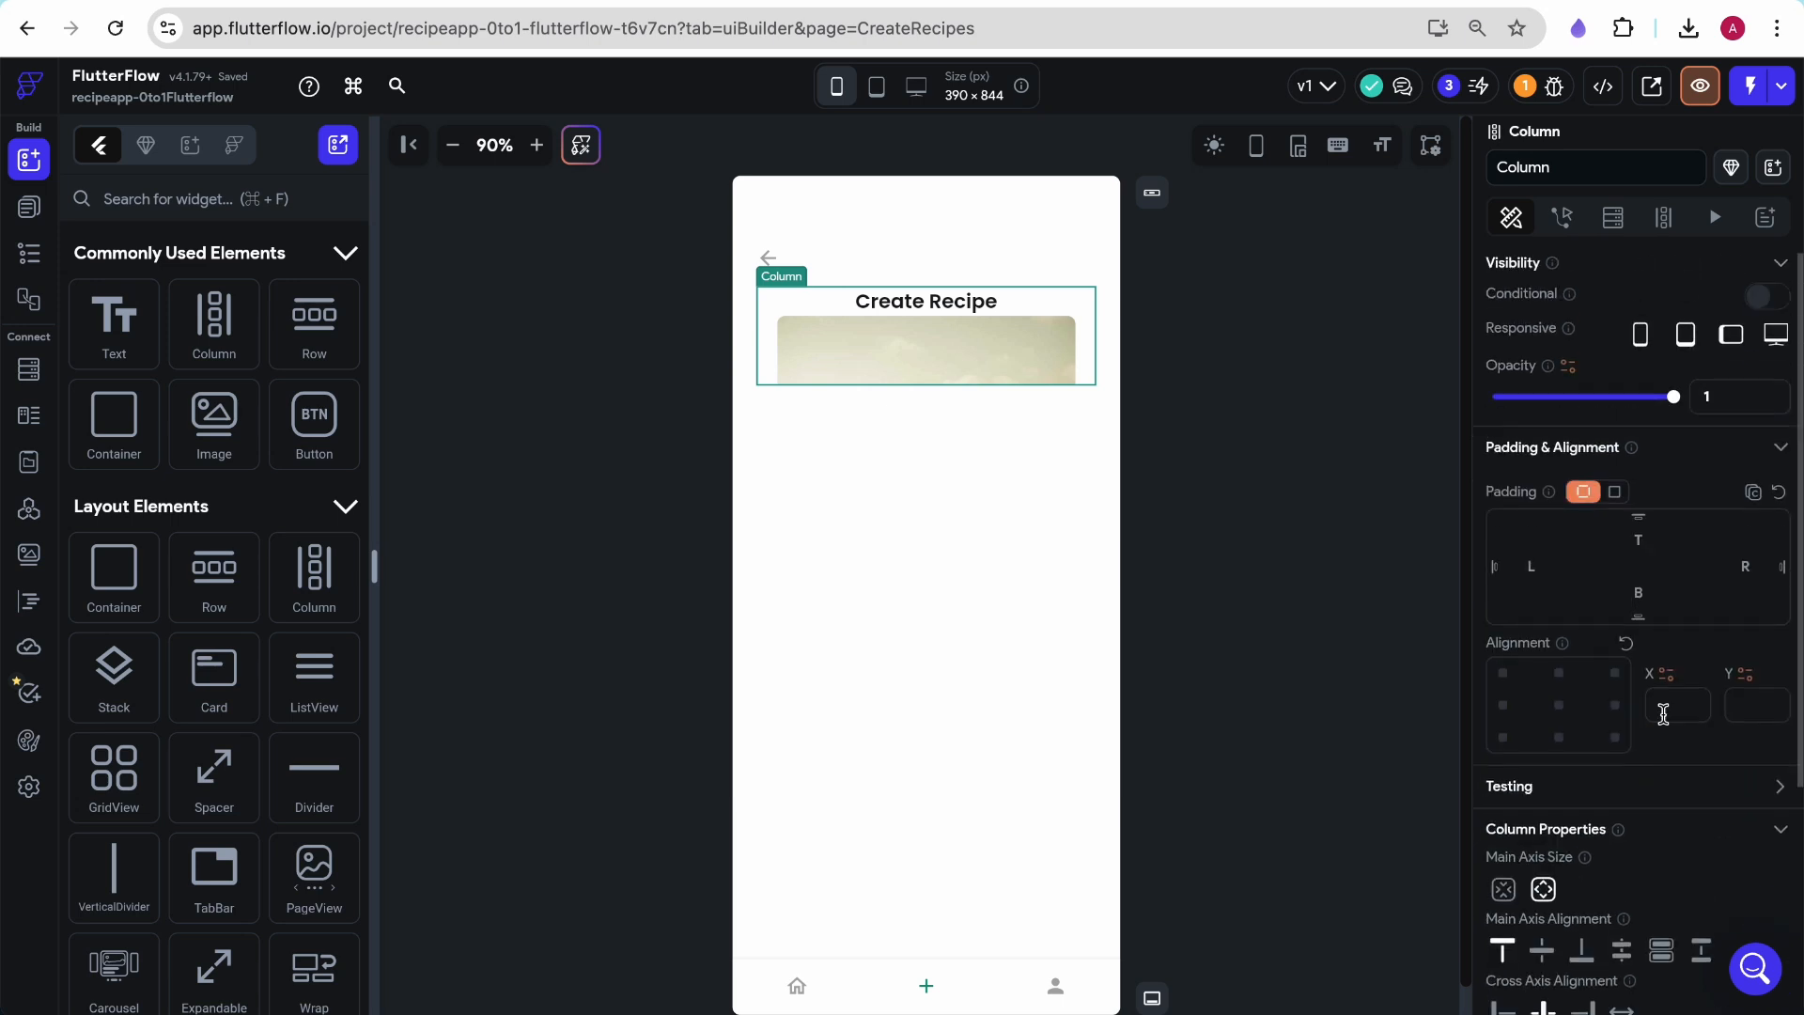
scroll(1667, 718, "down", 3)
left_click(1513, 843)
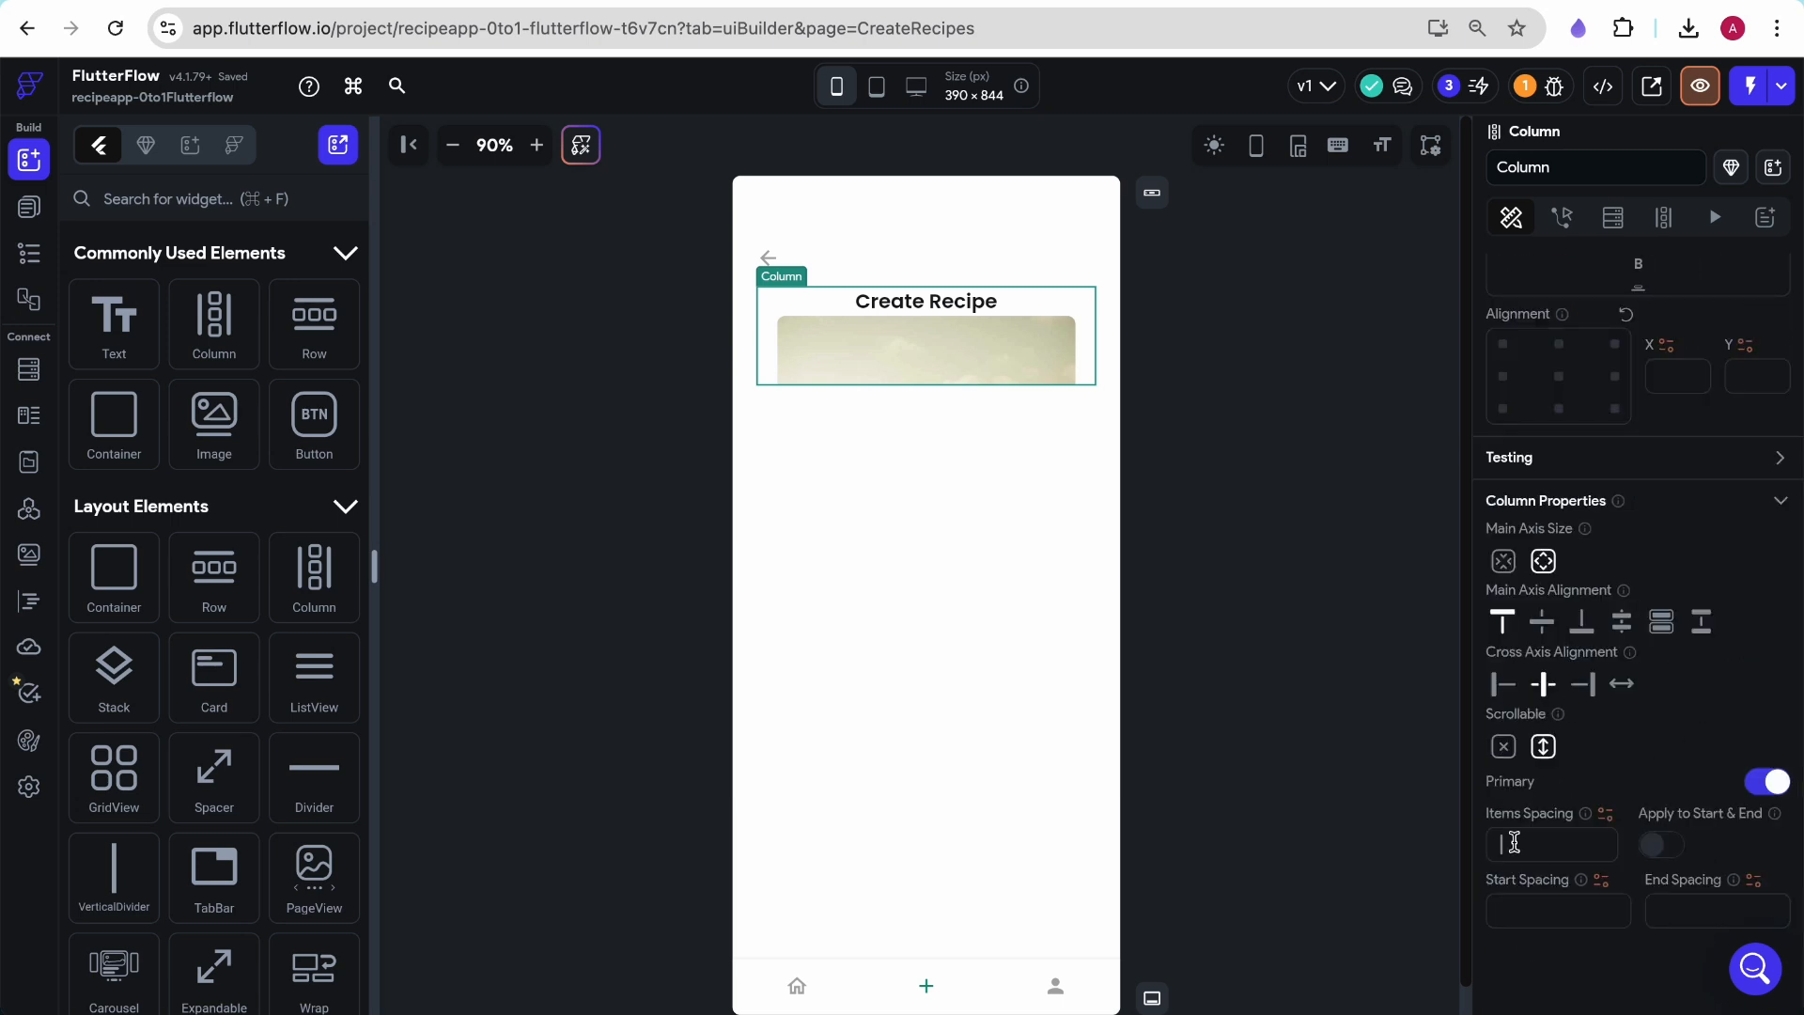
type("8")
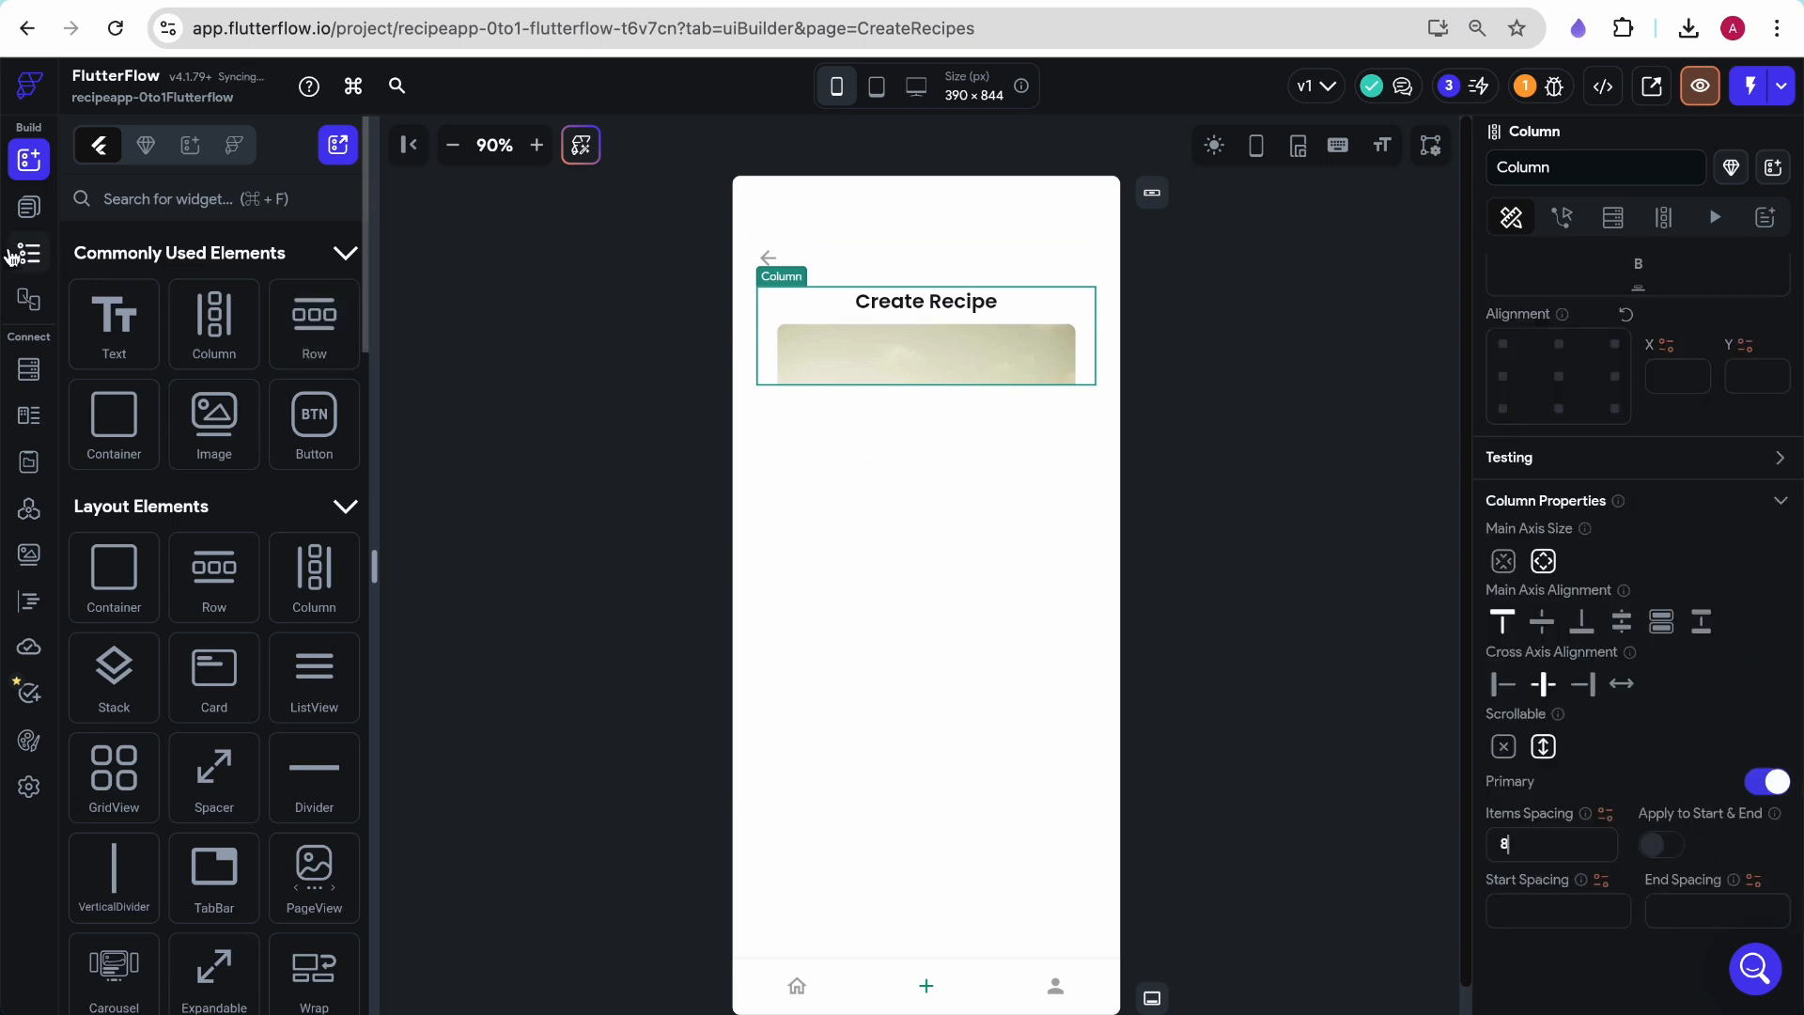
Clear the fixed height of the container that holds the form
left_click(28, 255)
left_click(201, 433)
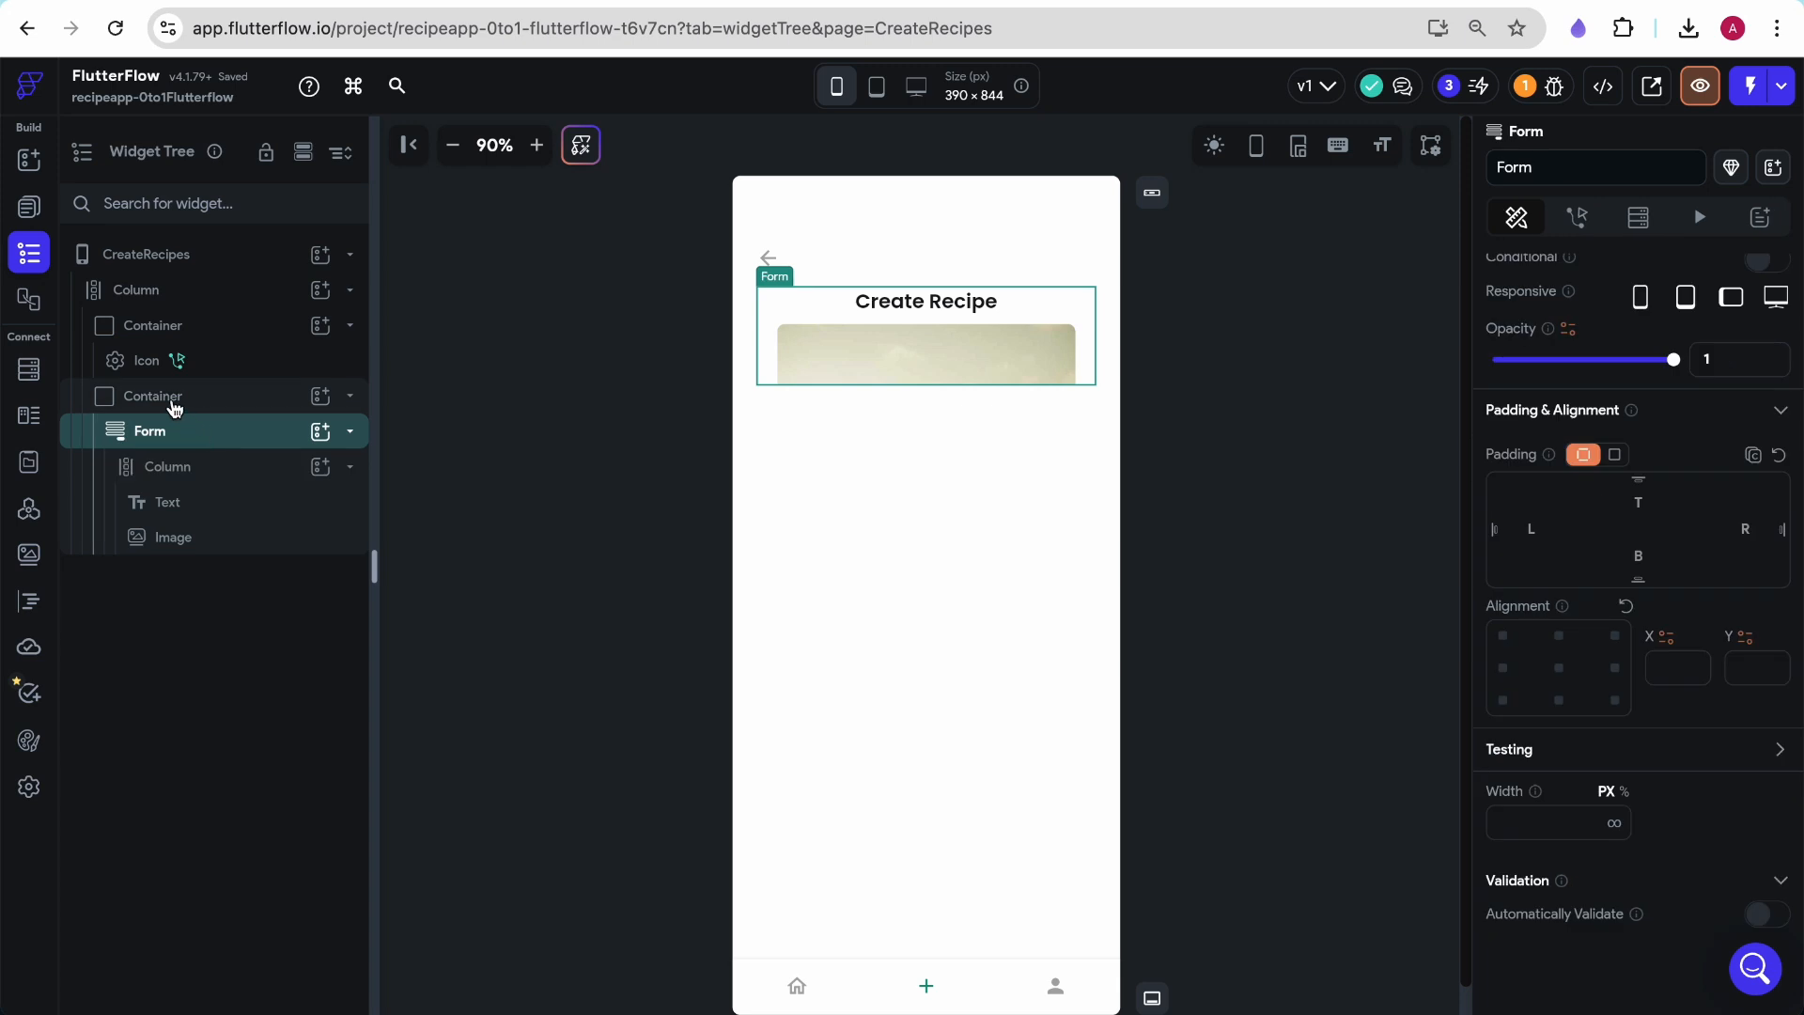
left_click(174, 402)
scroll(1611, 742, "down", 3)
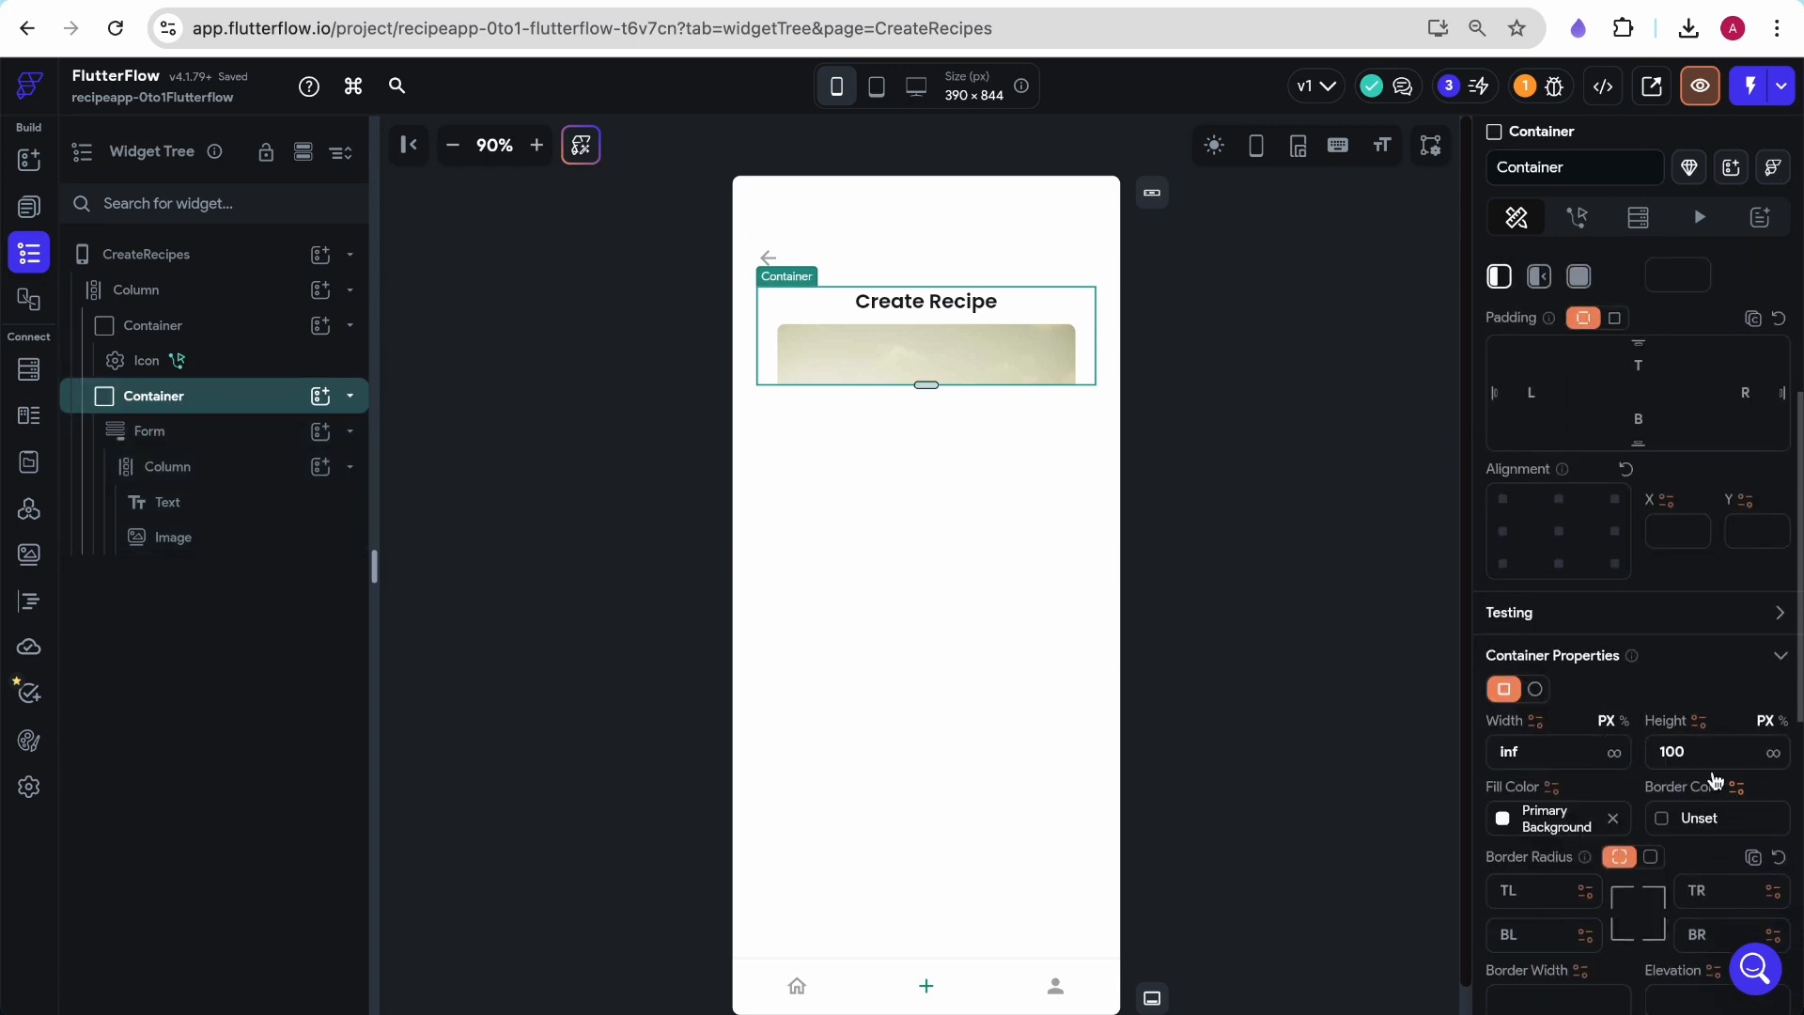
key("BackSpace")
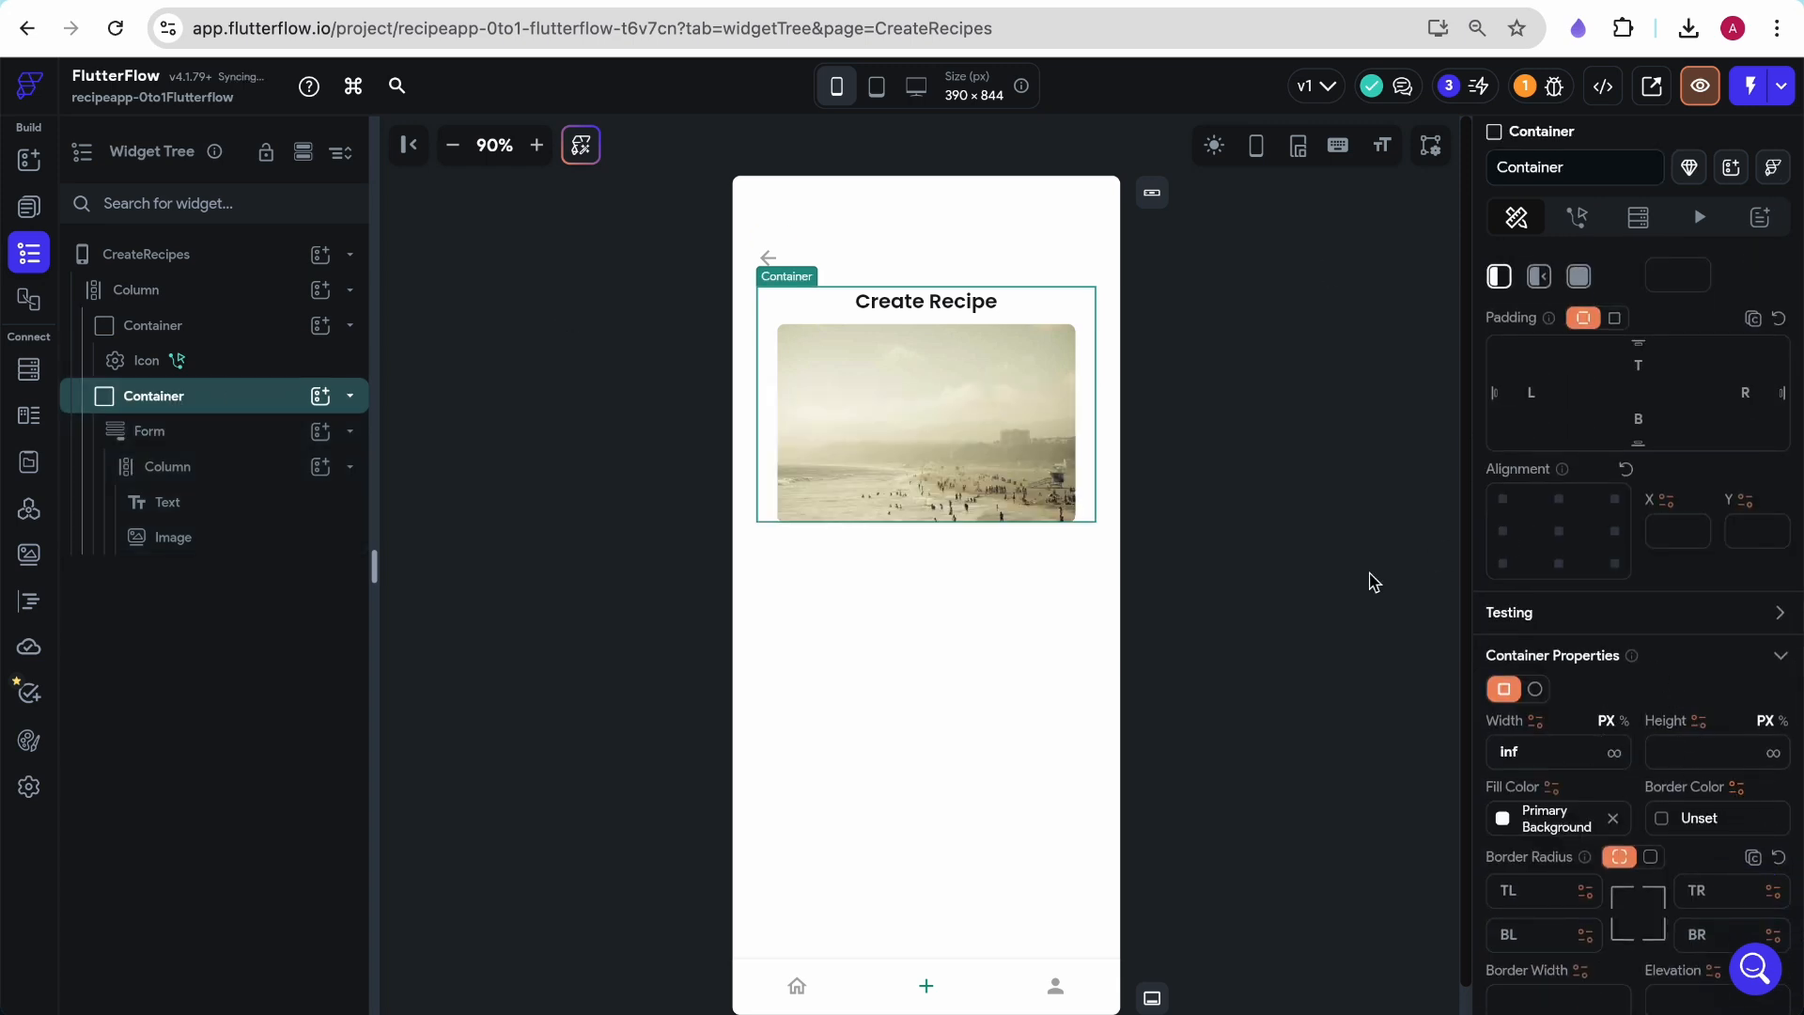
Set the width of the image below the Create Recipe heading to infinite
left_click(1013, 385)
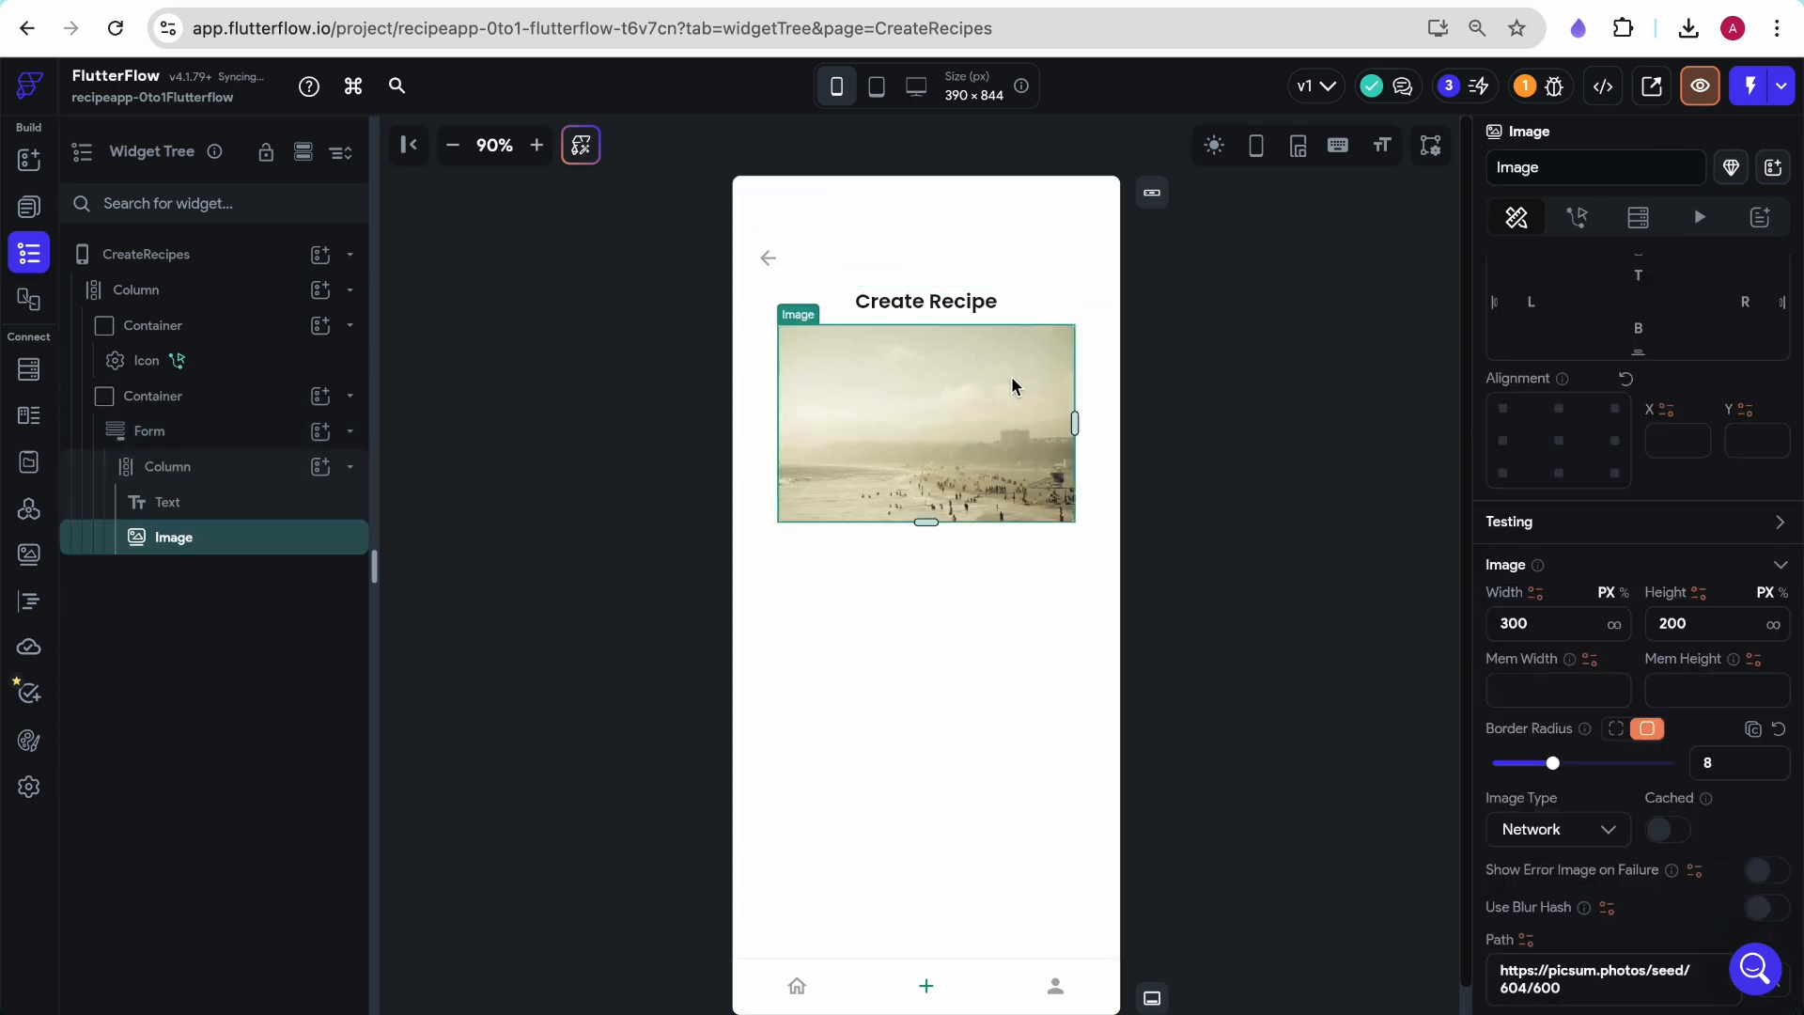
left_click(1614, 627)
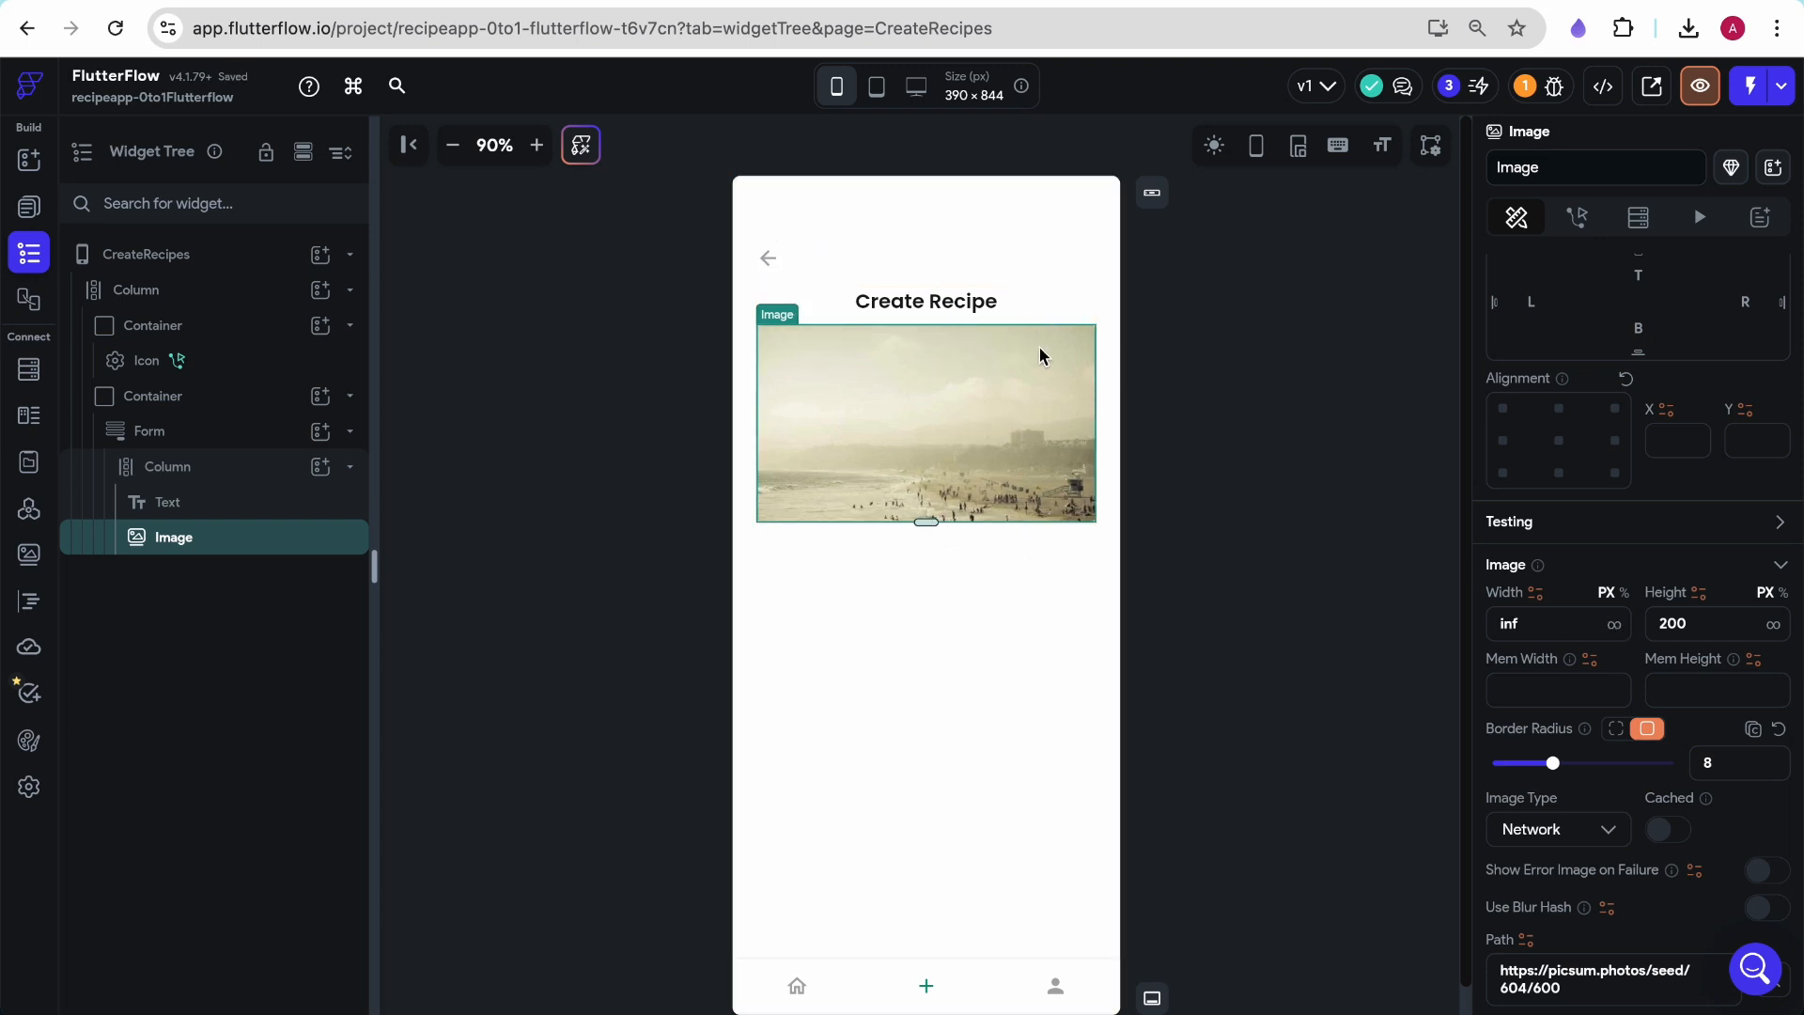
left_click(1067, 312)
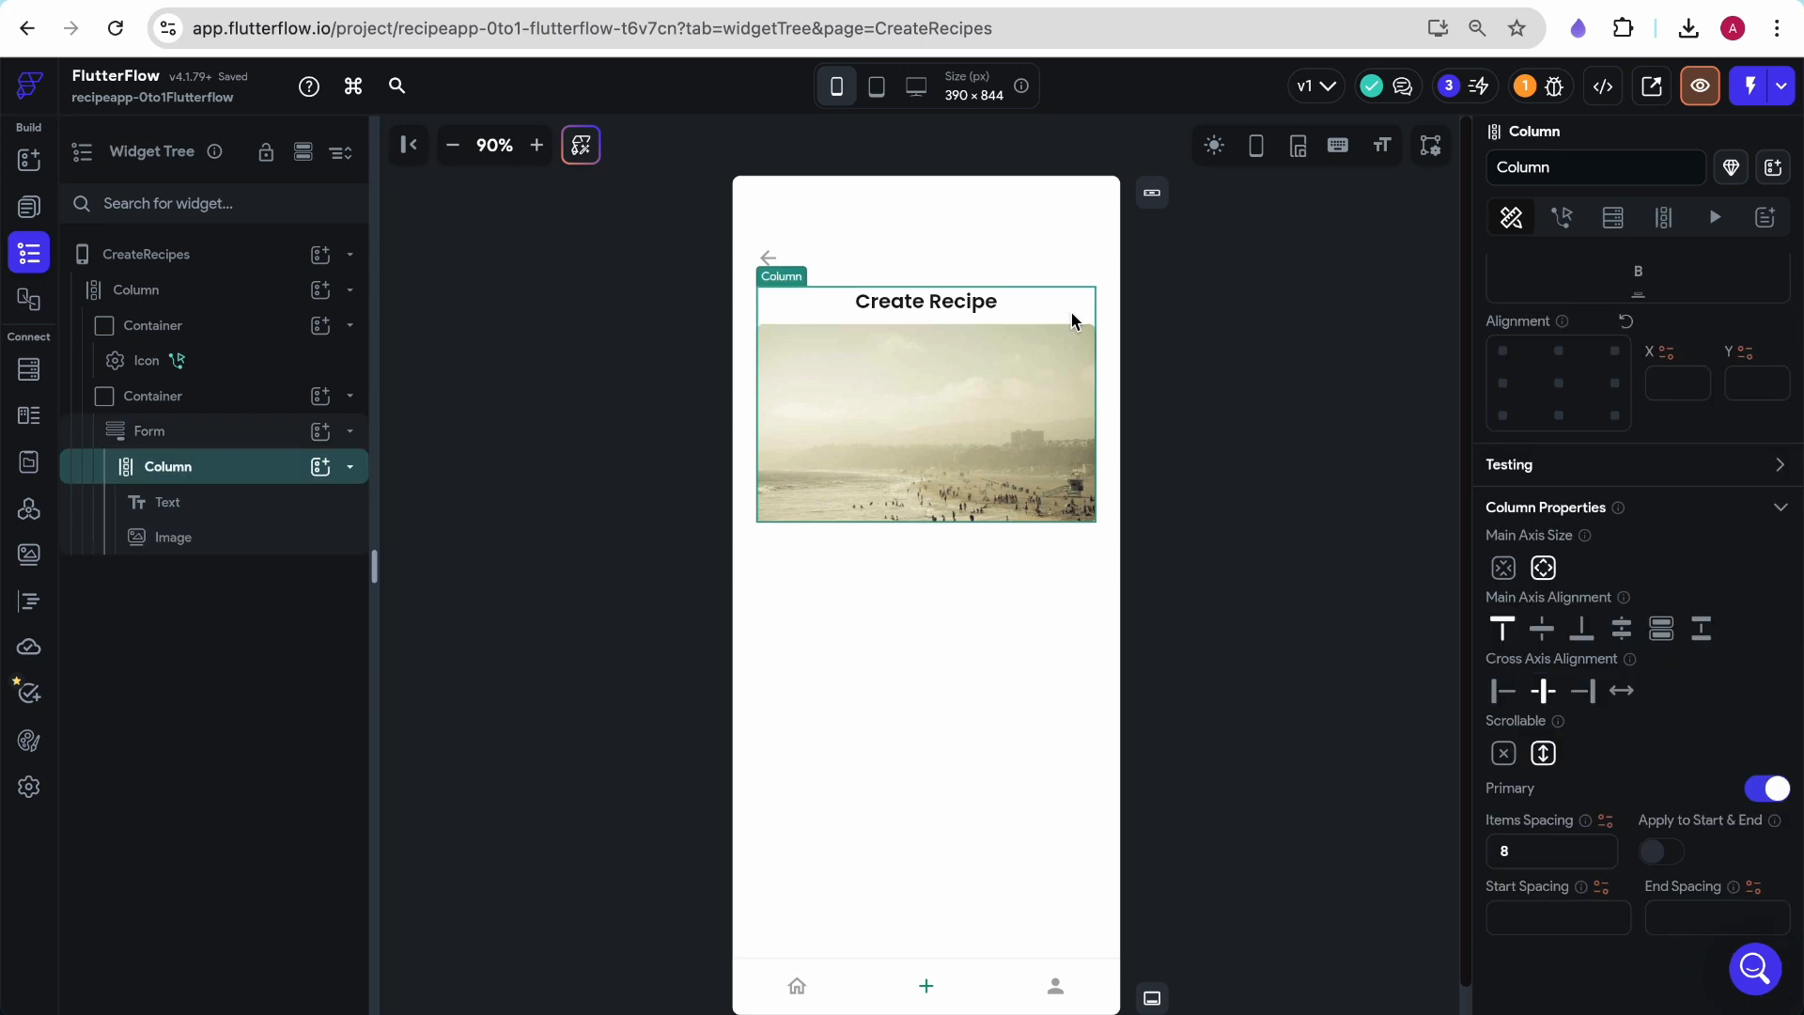
Copy the Email text field from the login page
left_click(30, 208)
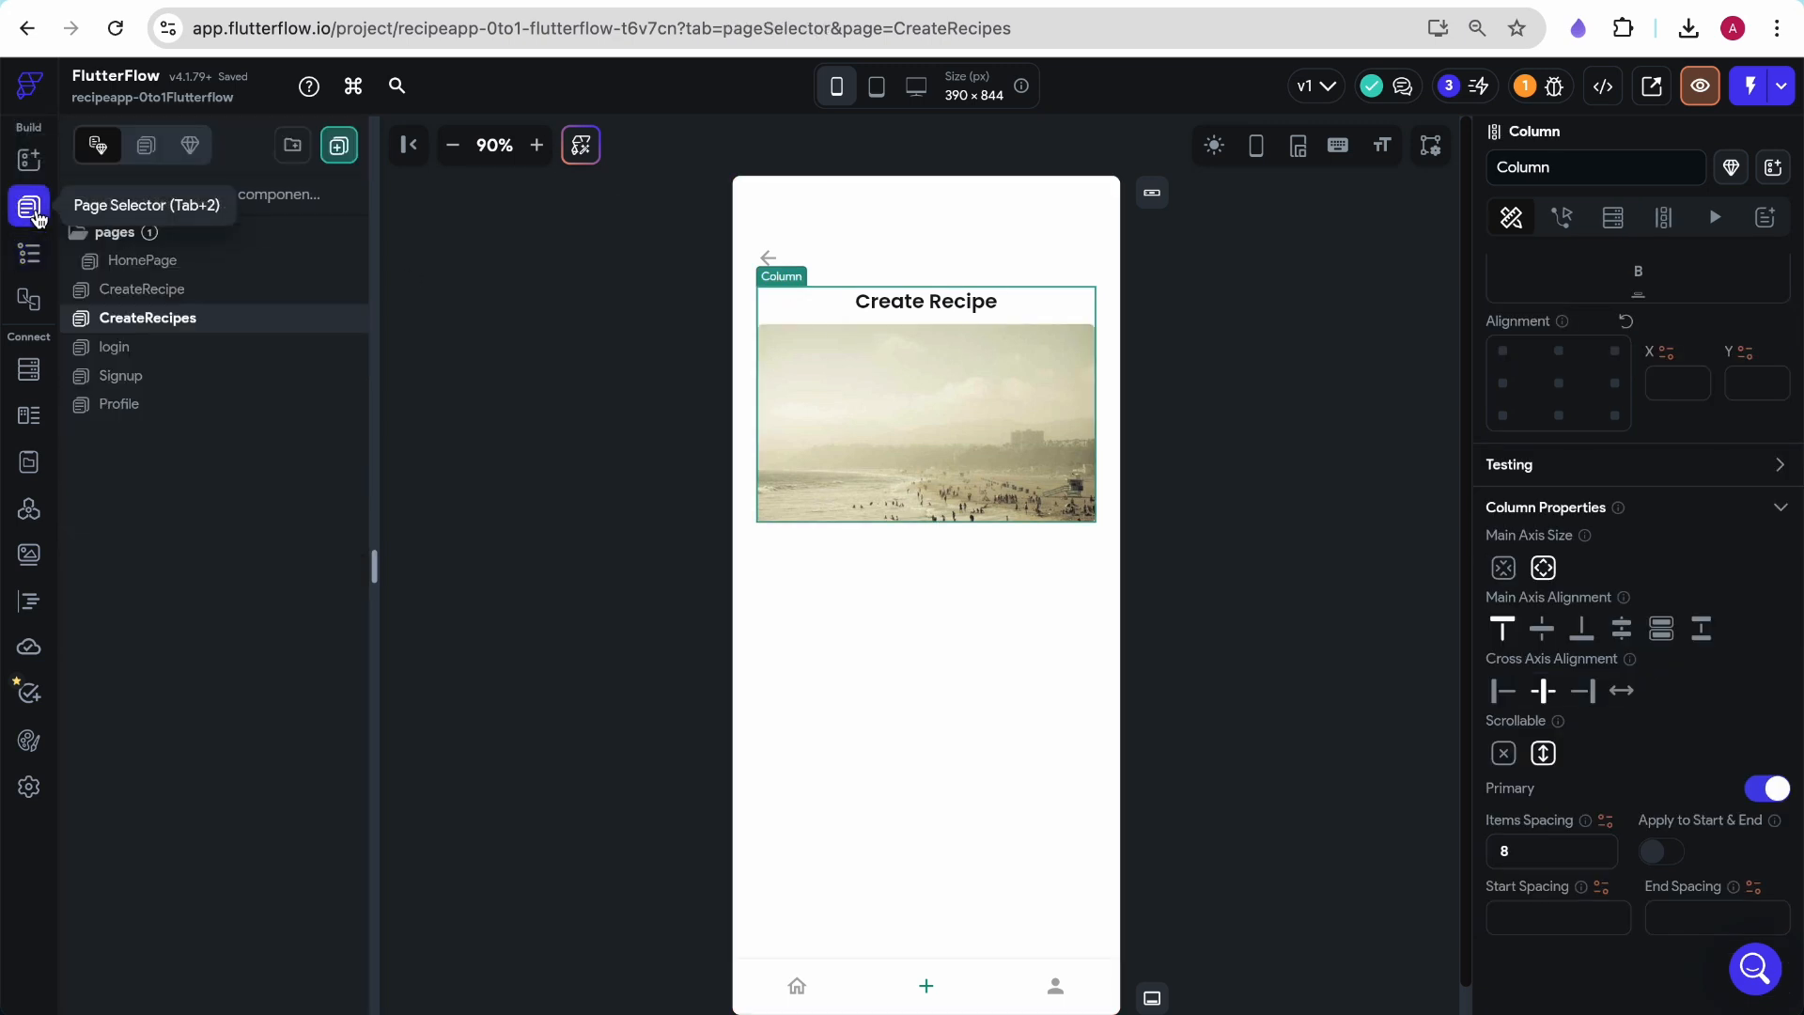
left_click(125, 346)
left_click(843, 411)
key("ctrl+c")
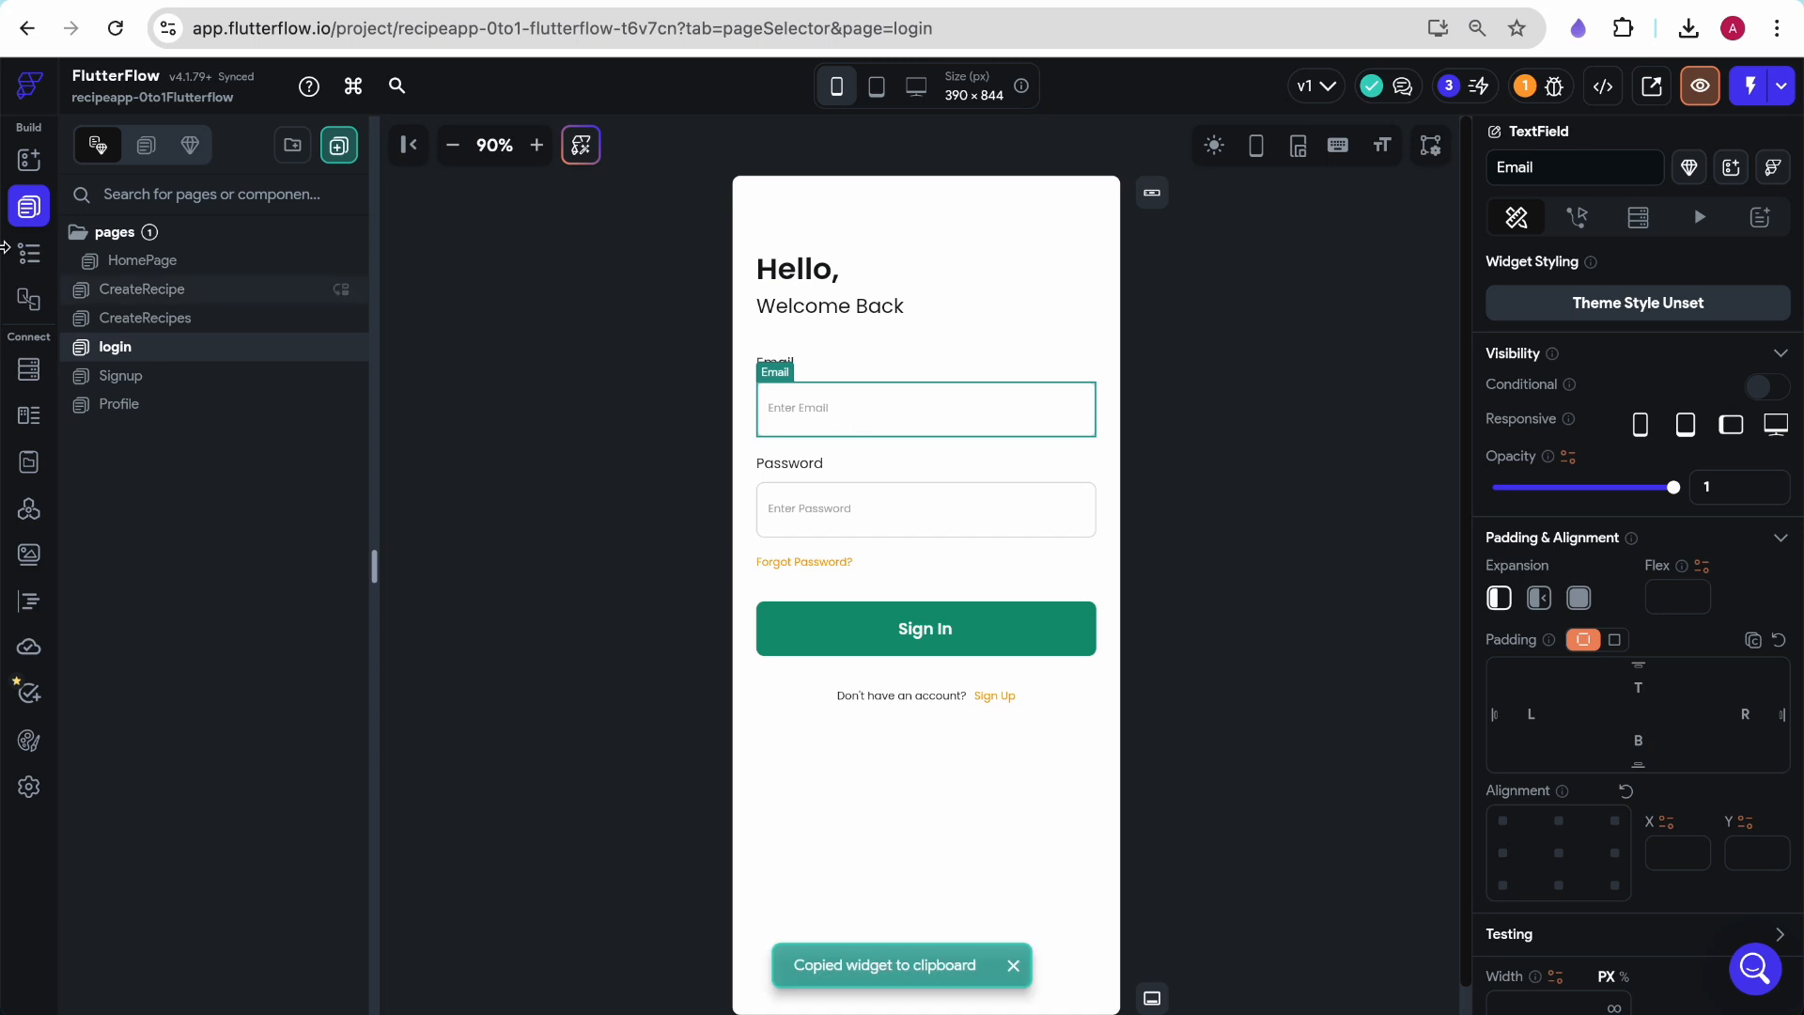
left_click(21, 262)
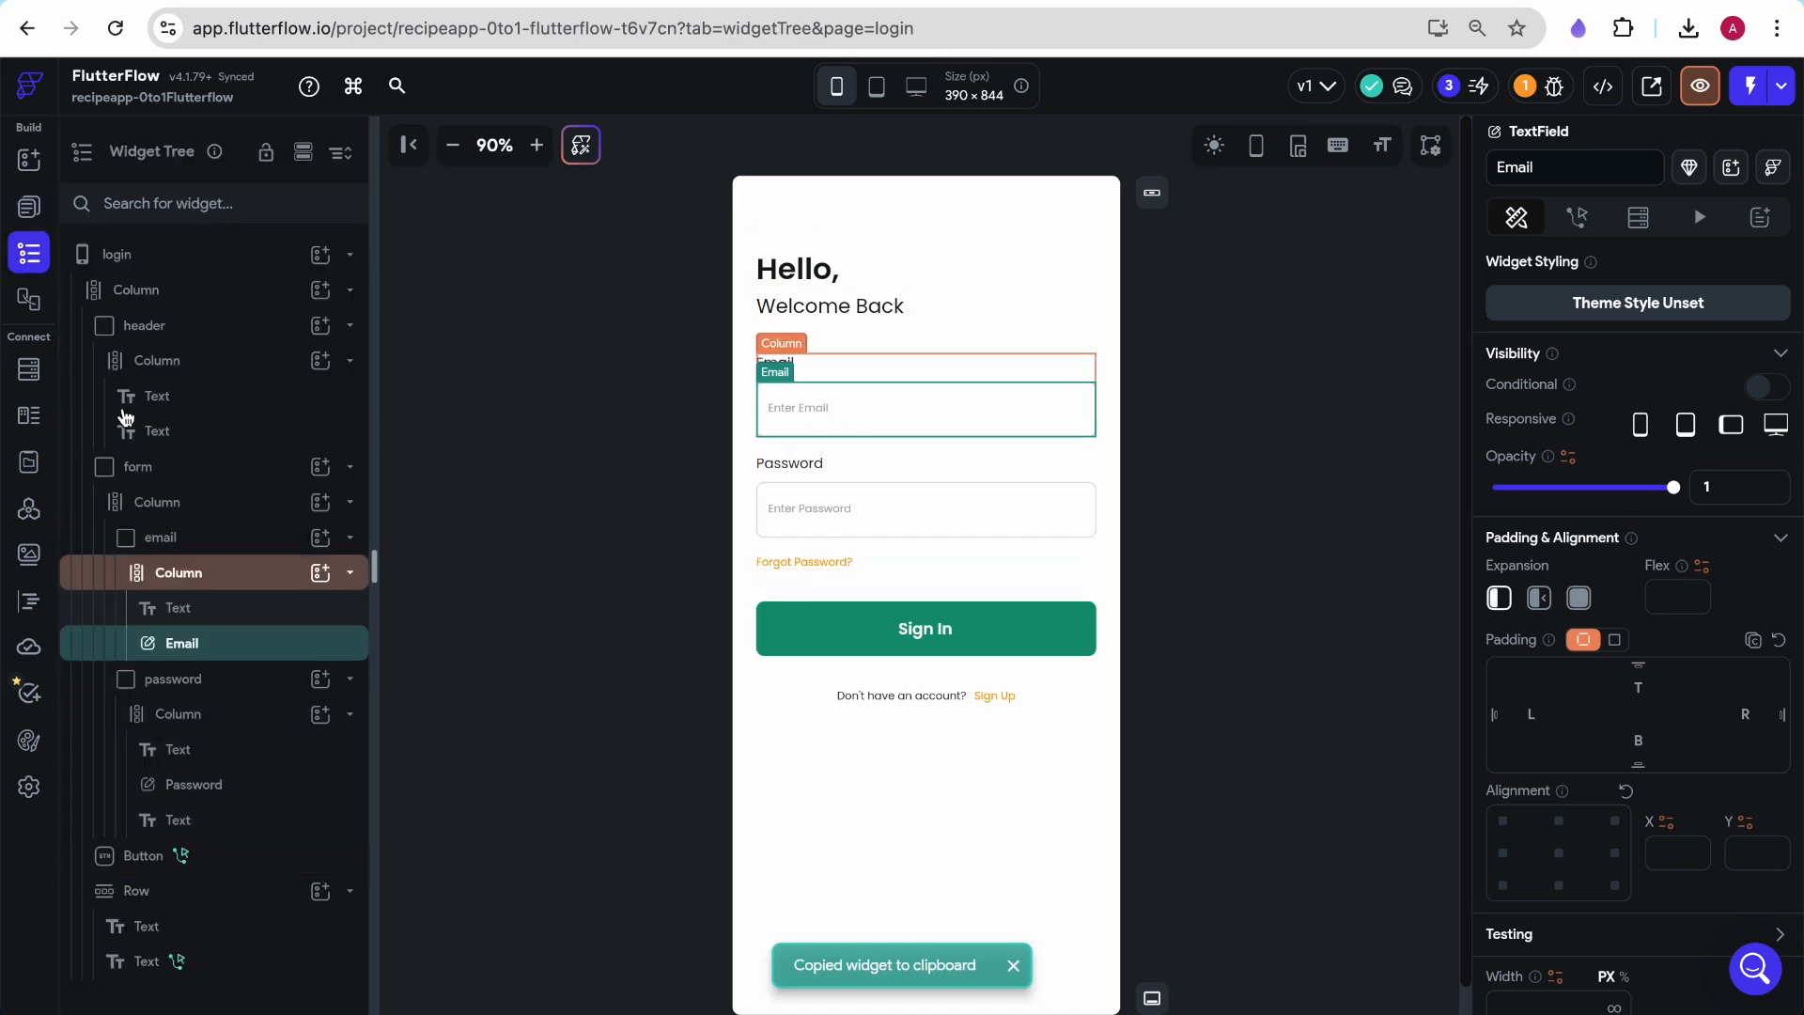
Paste the copied text field five times into the form's column on the CreateRecipes page
left_click(29, 207)
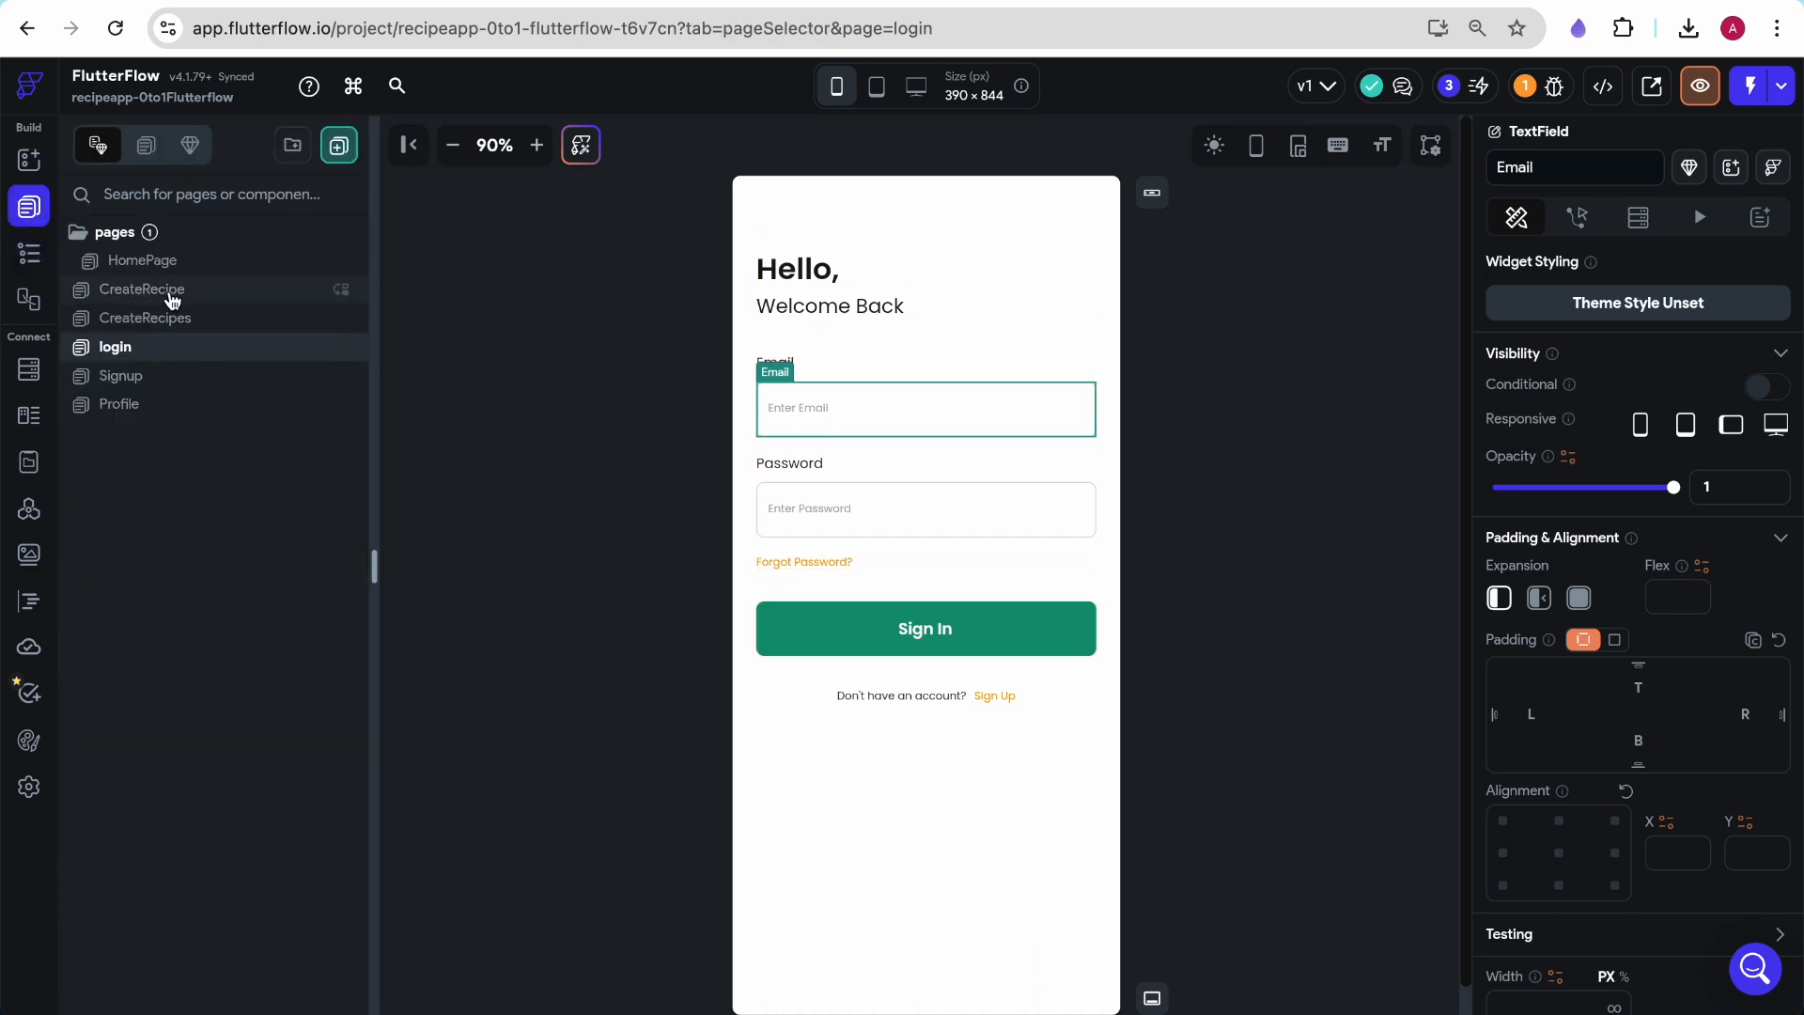
left_click(164, 315)
left_click(28, 254)
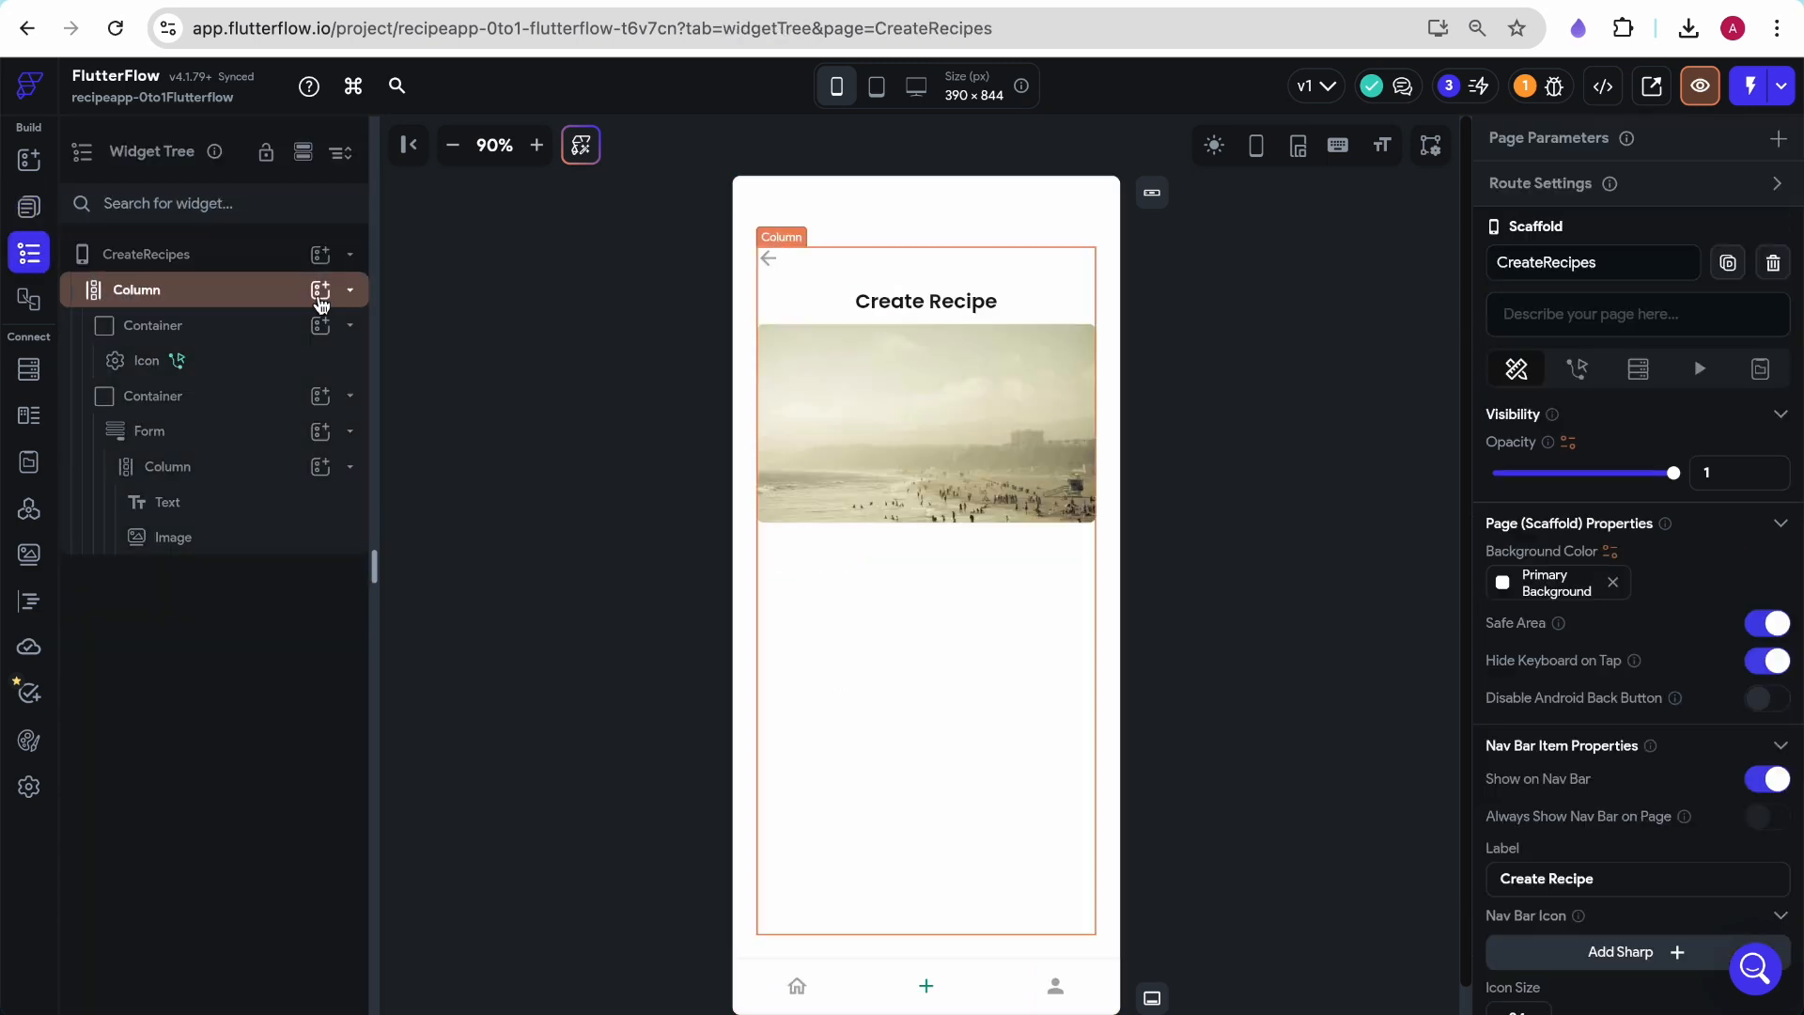
left_click(834, 303)
key("ctrl+v")
key("ctrl+v")
key("ctrl+v")
key("ctrl+v")
key("ctrl+v")
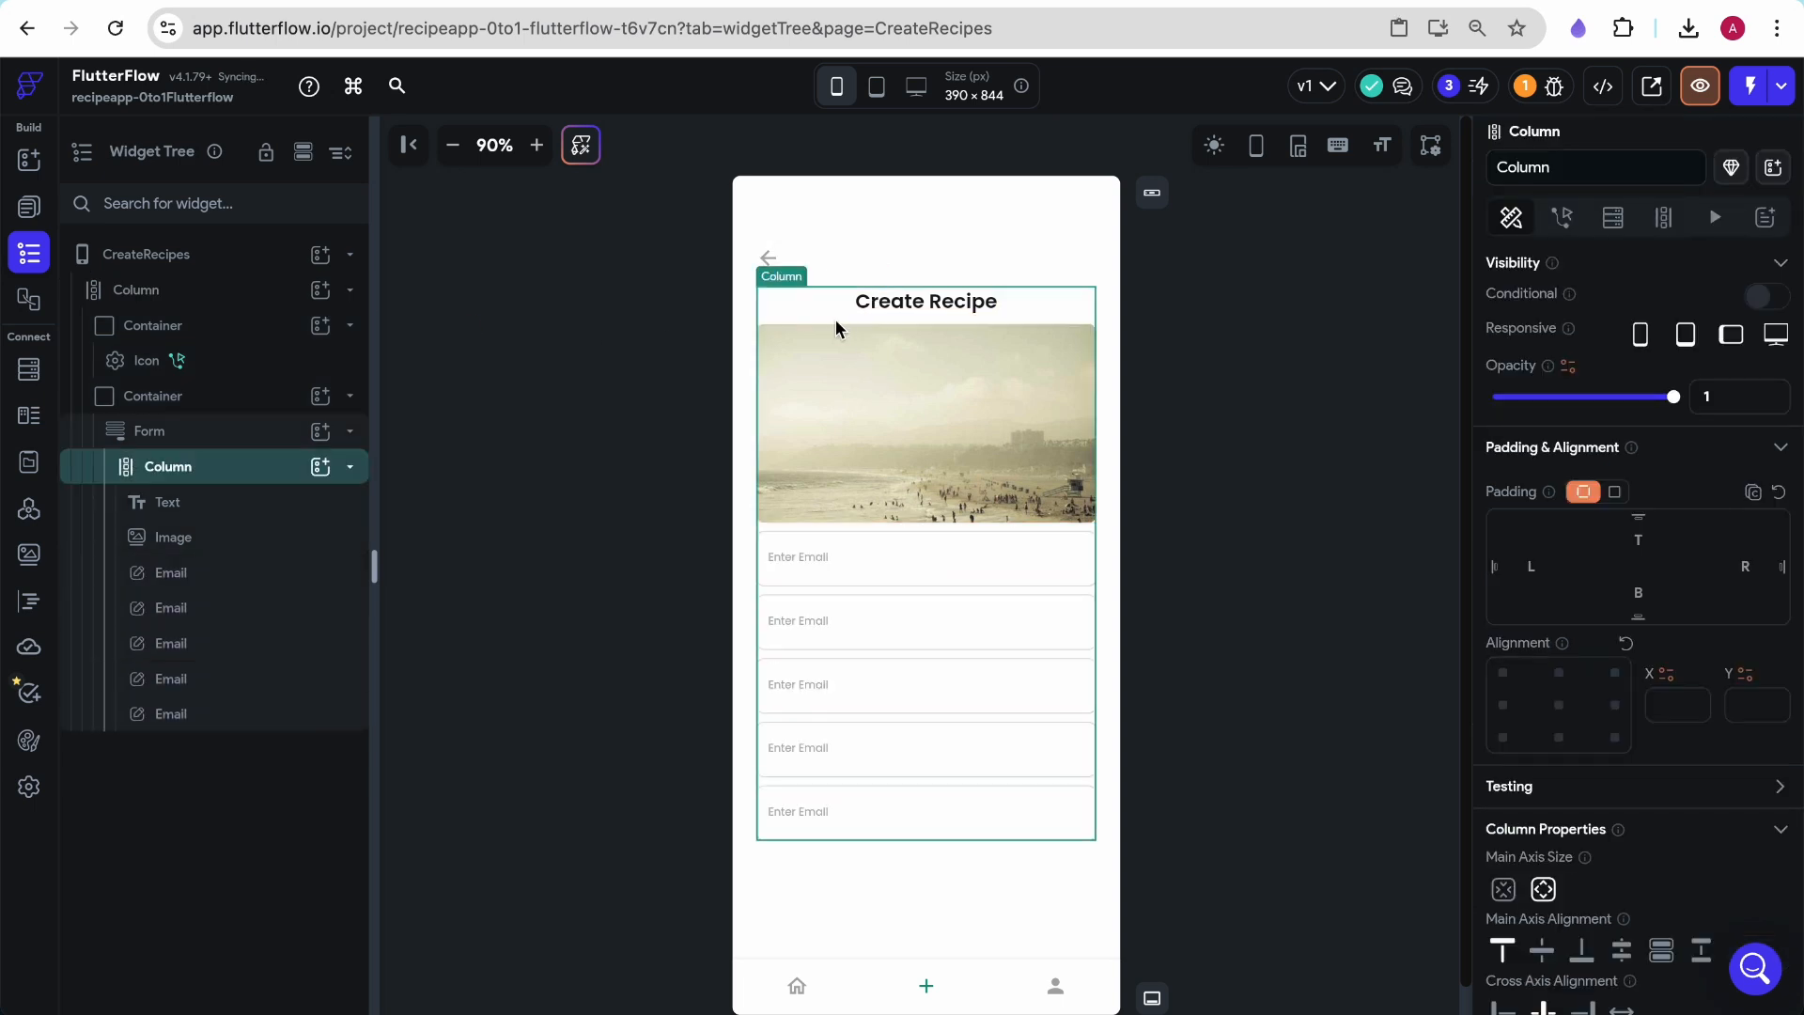
Rename the first pasted text field to "Name" and set its label text to "Name"
left_click(827, 571)
left_click(1534, 166)
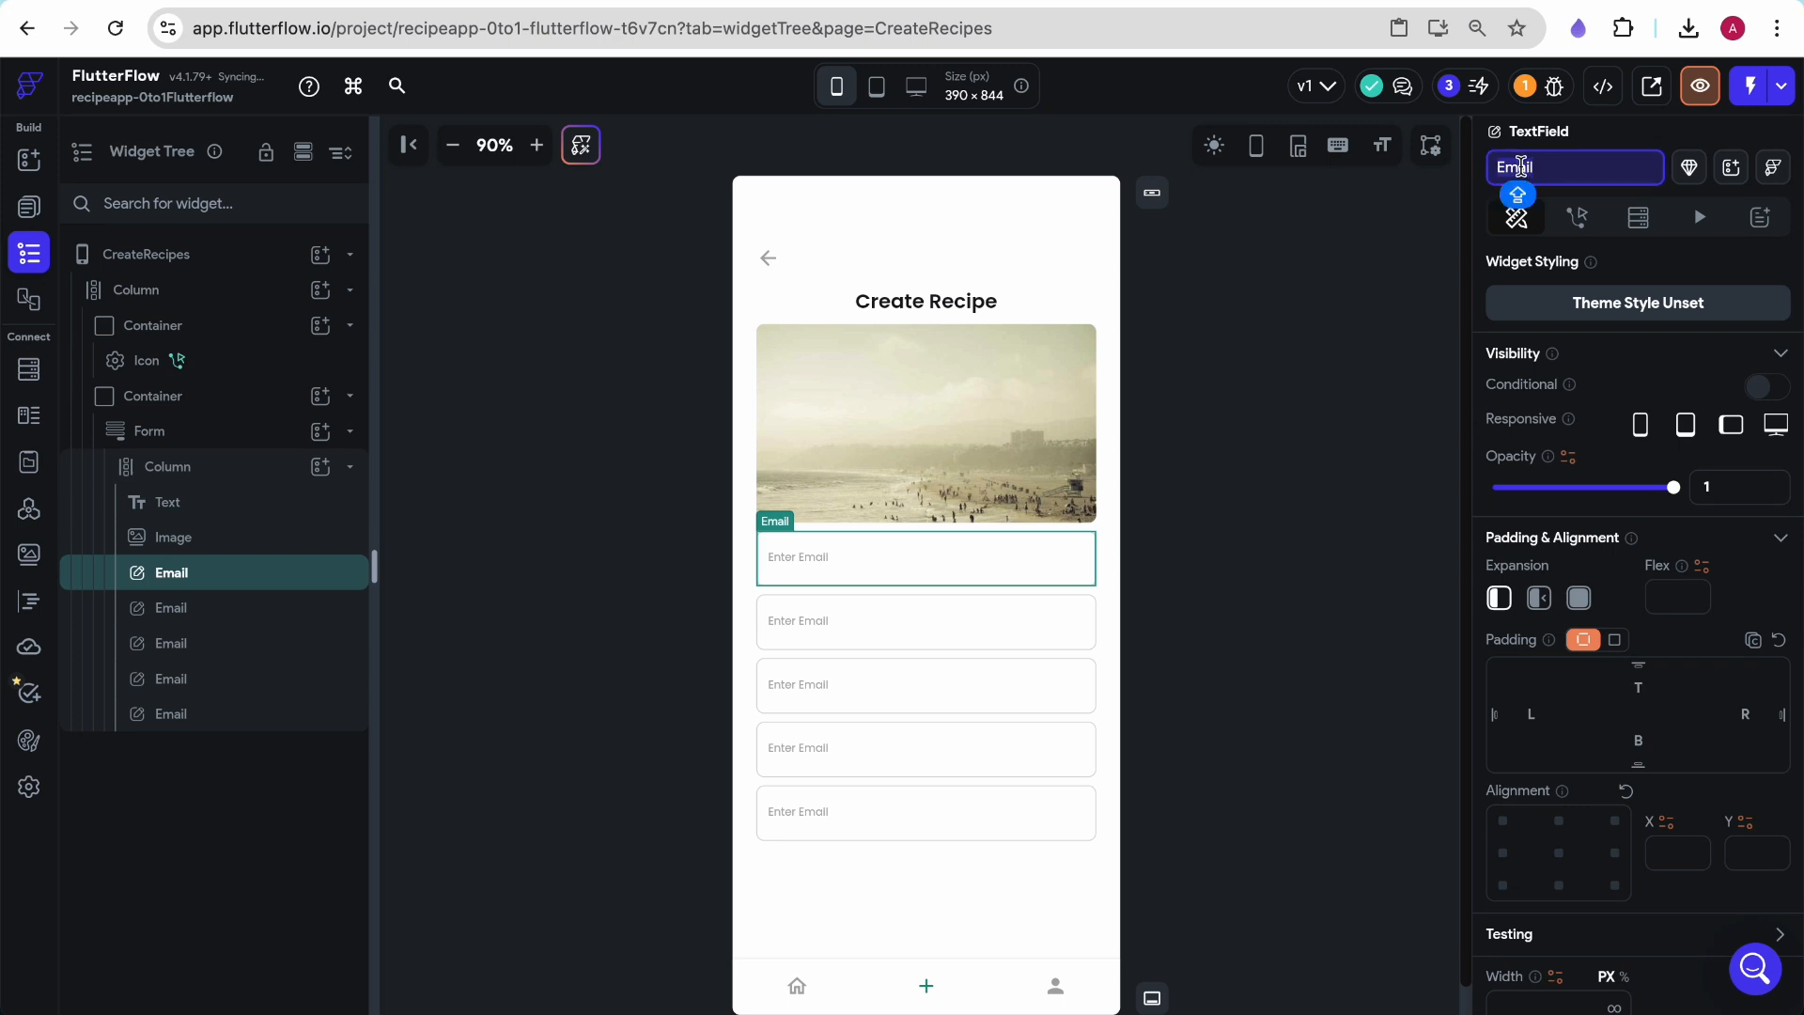
type("Namne")
key("BackSpace")
key("BackSpace")
scroll(1679, 673, "down", 10)
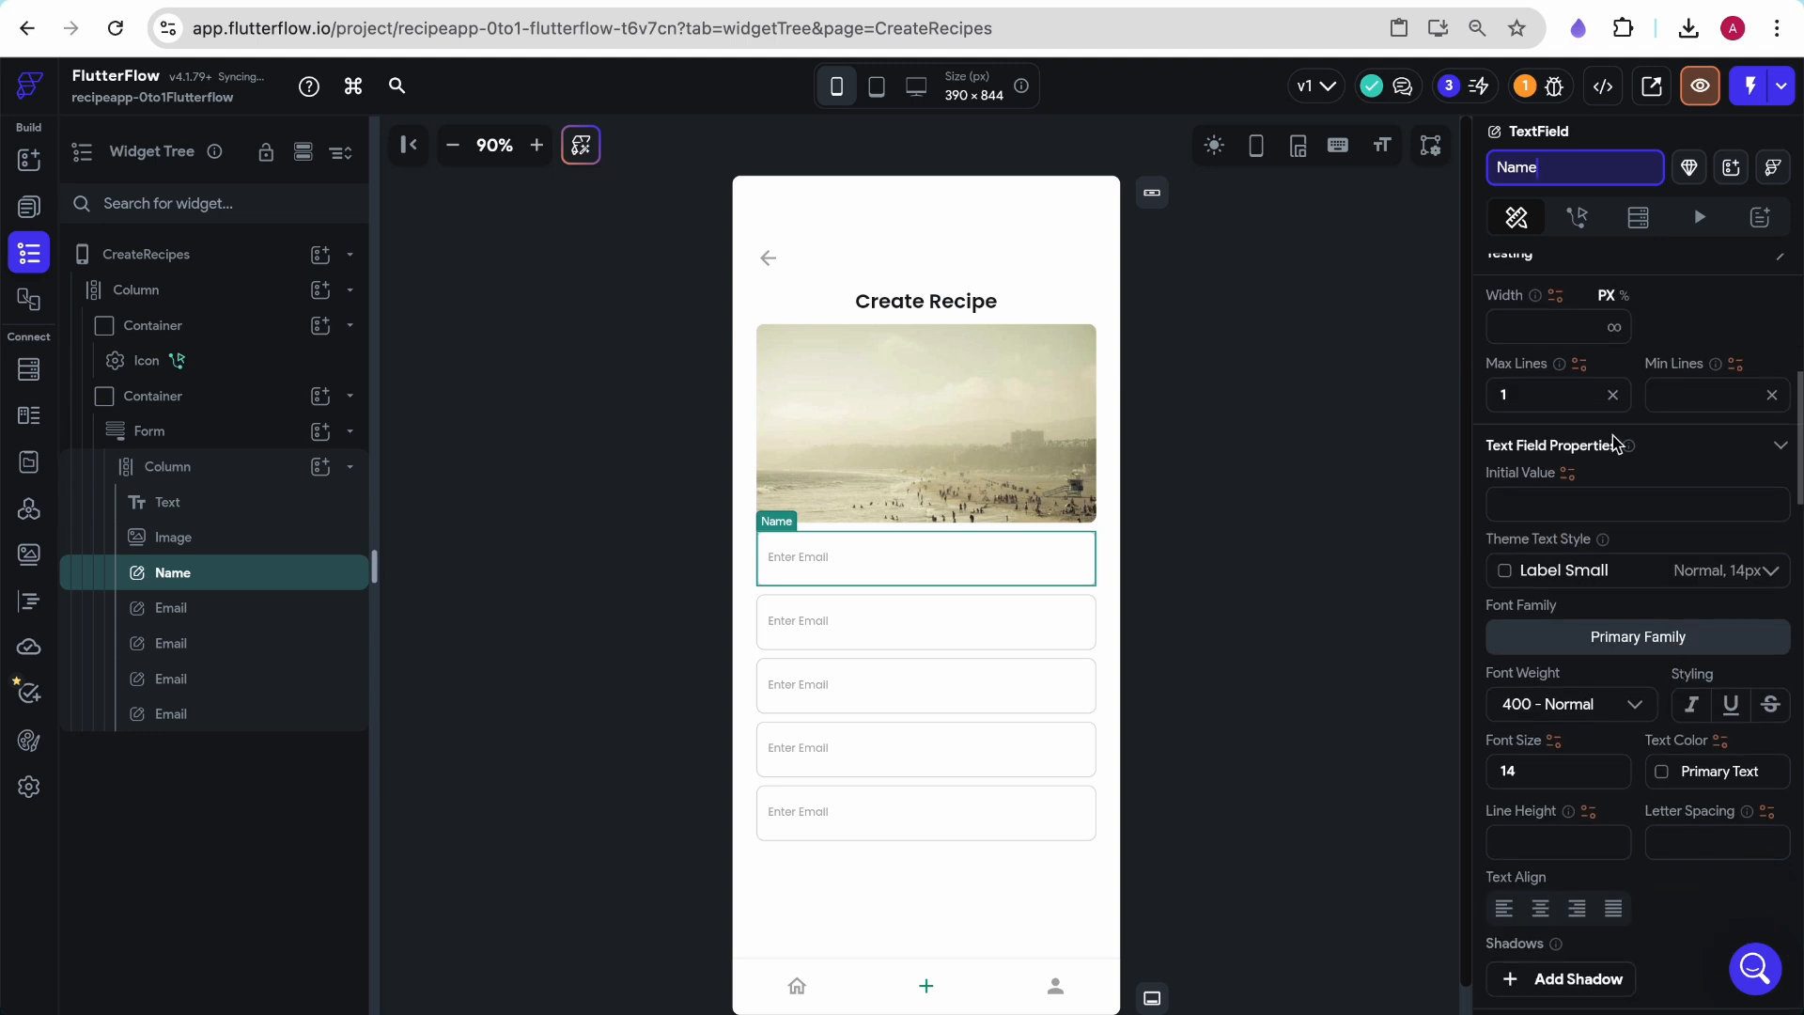
scroll(1574, 560, "down", 1)
left_click_drag(1576, 602, 1446, 600)
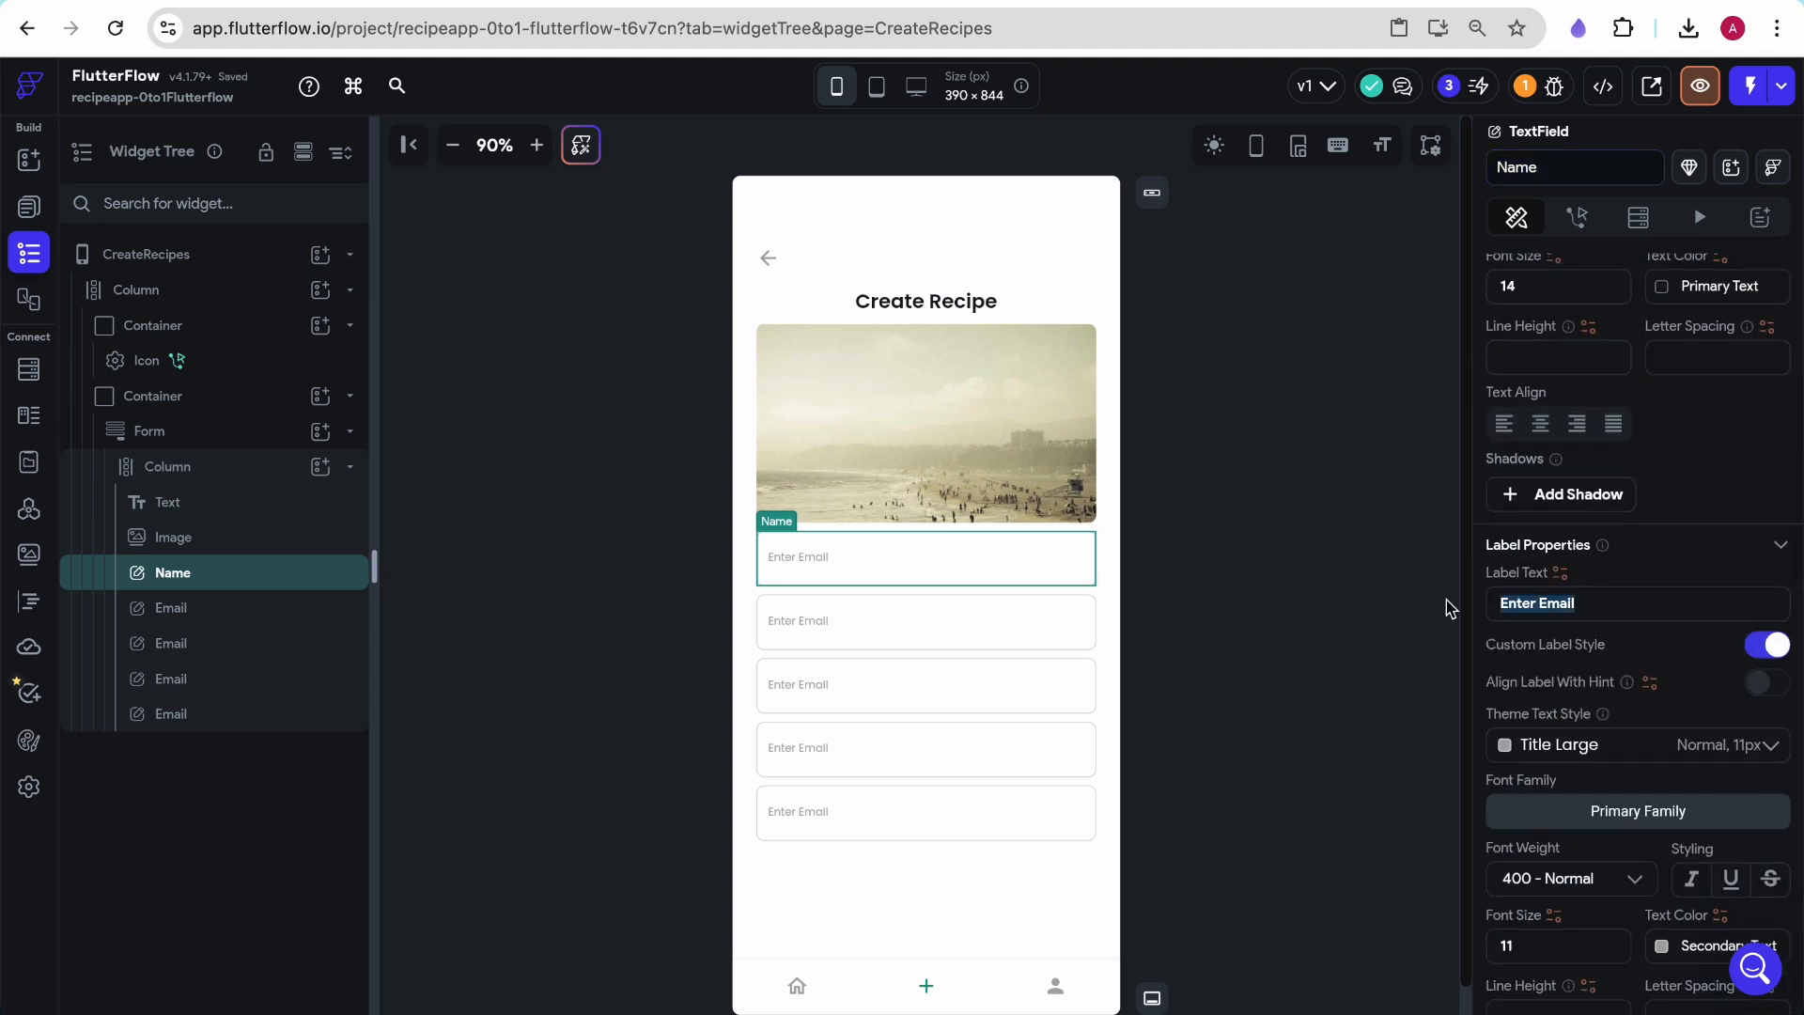
type("Name")
Set the second text field's label text to "Description" and rename the widget "descript"
left_click(1063, 618)
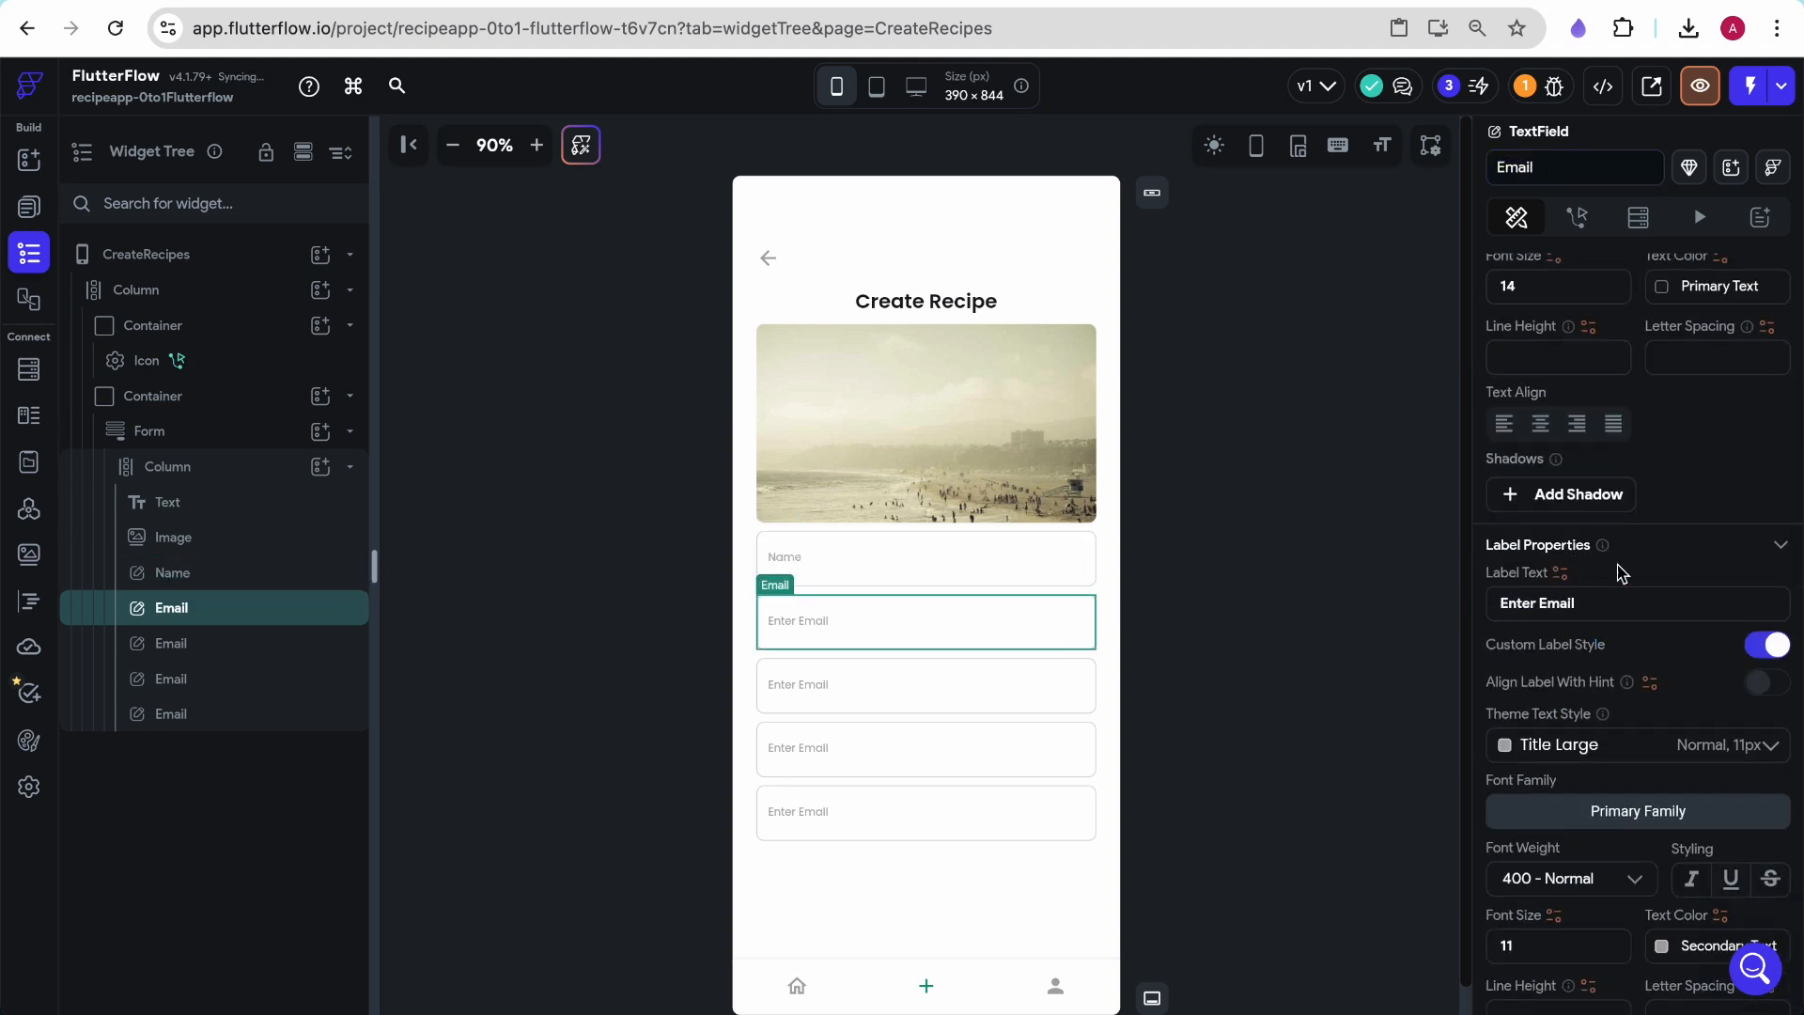
triple_click(1533, 602)
type("De")
left_click(1575, 179)
type("des")
key("ctrl+a")
type("descript")
Set the third text field's label text to "Link" and rename the widget "link"
left_click(840, 675)
double_click(1534, 602)
key("ctrl+a")
type("Il")
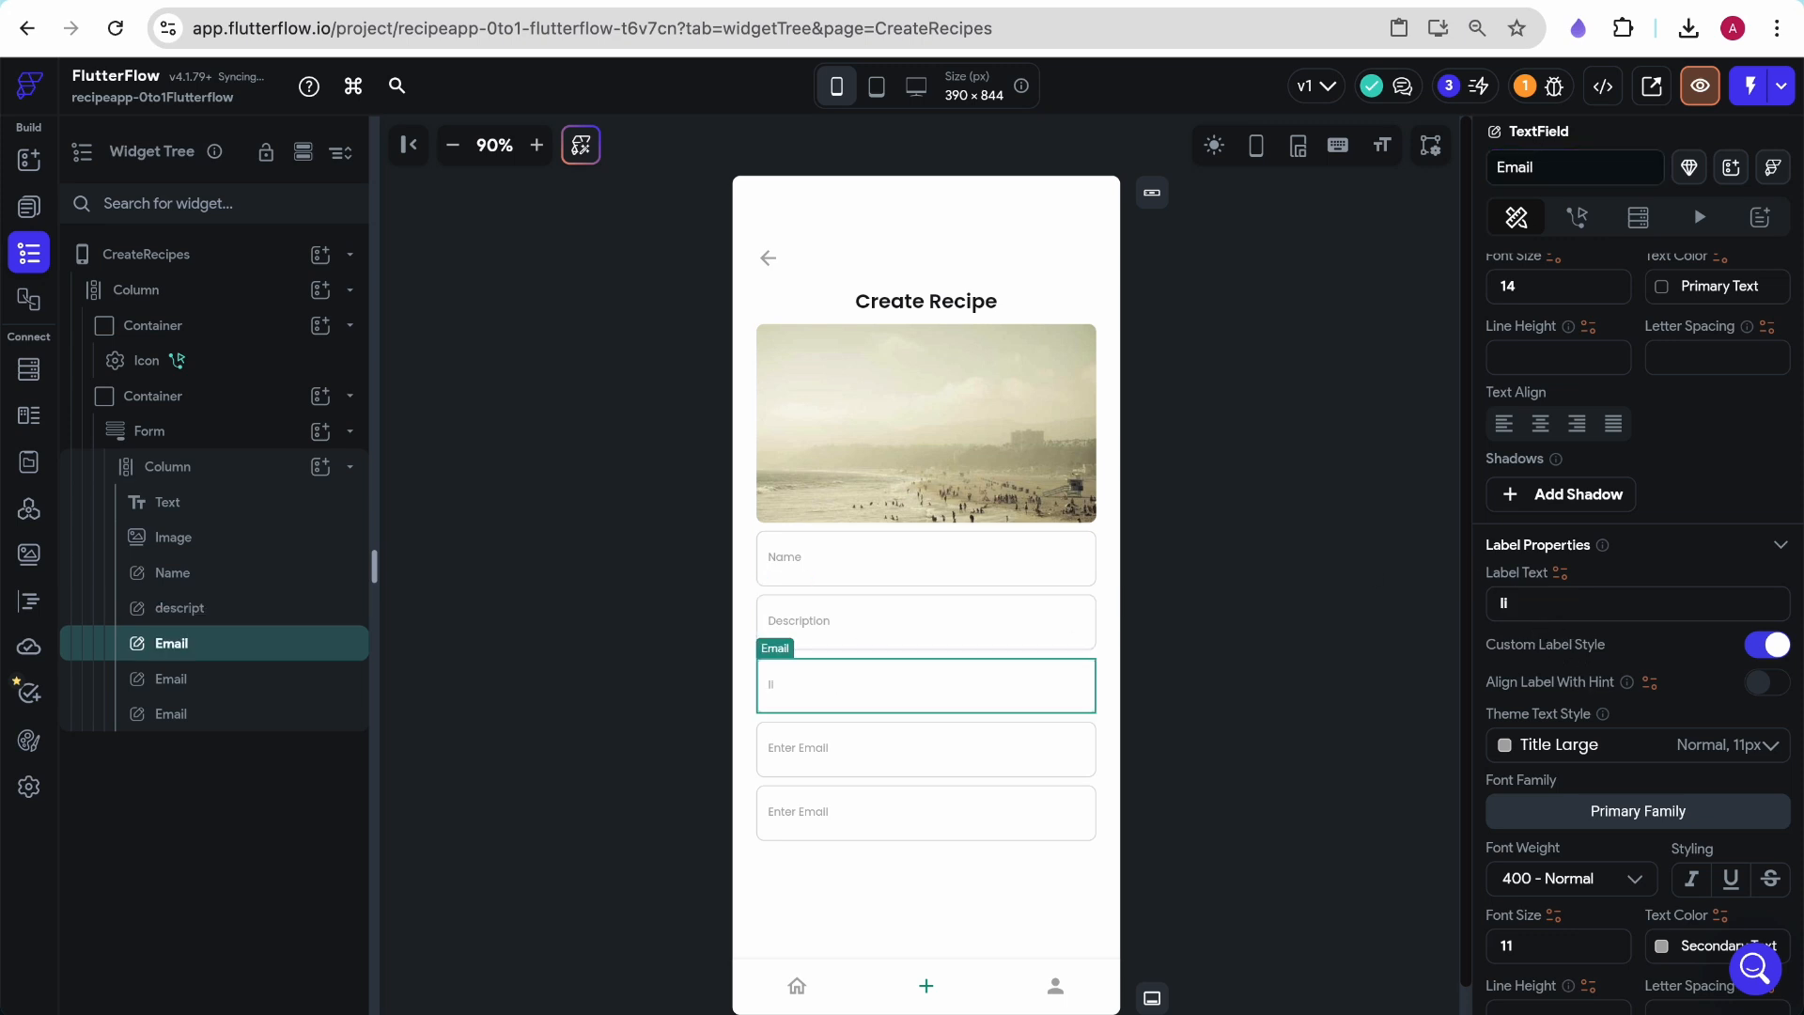
type("nk")
double_click(1522, 168)
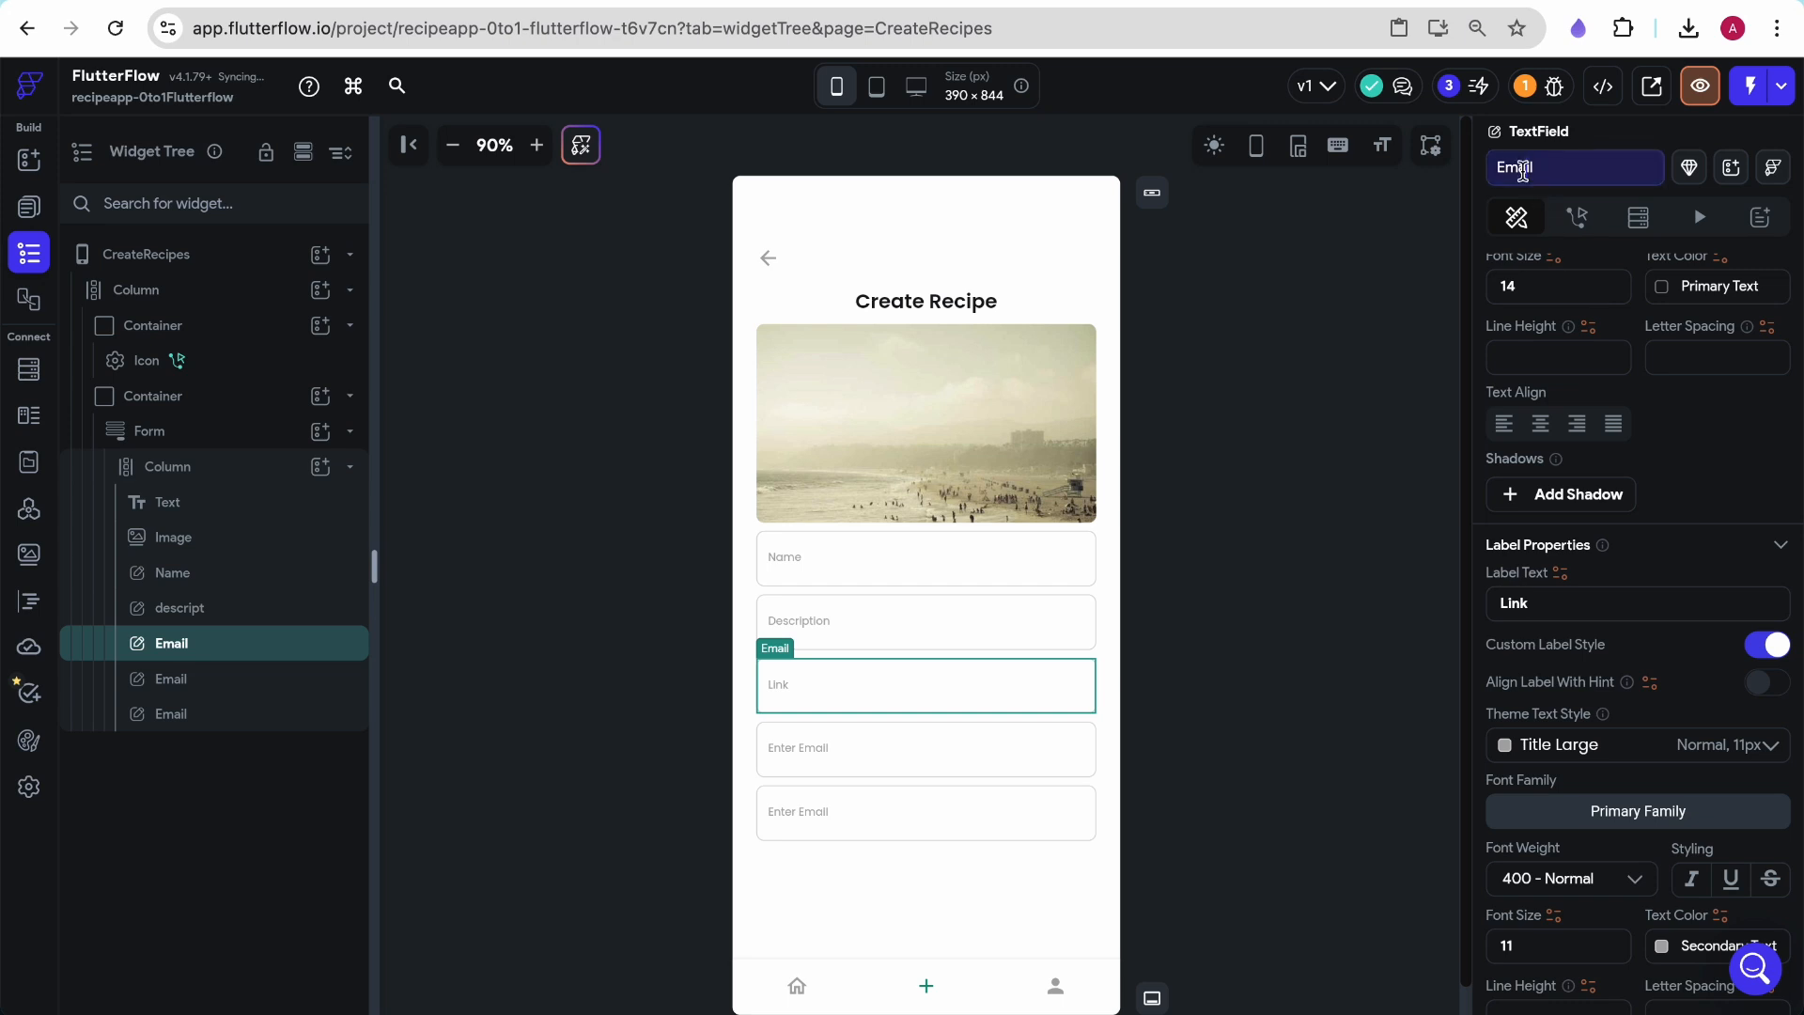
type("link")
Set the fourth text field's label text to "Serving Size" and rename the widget "servingsize"
left_click(1013, 738)
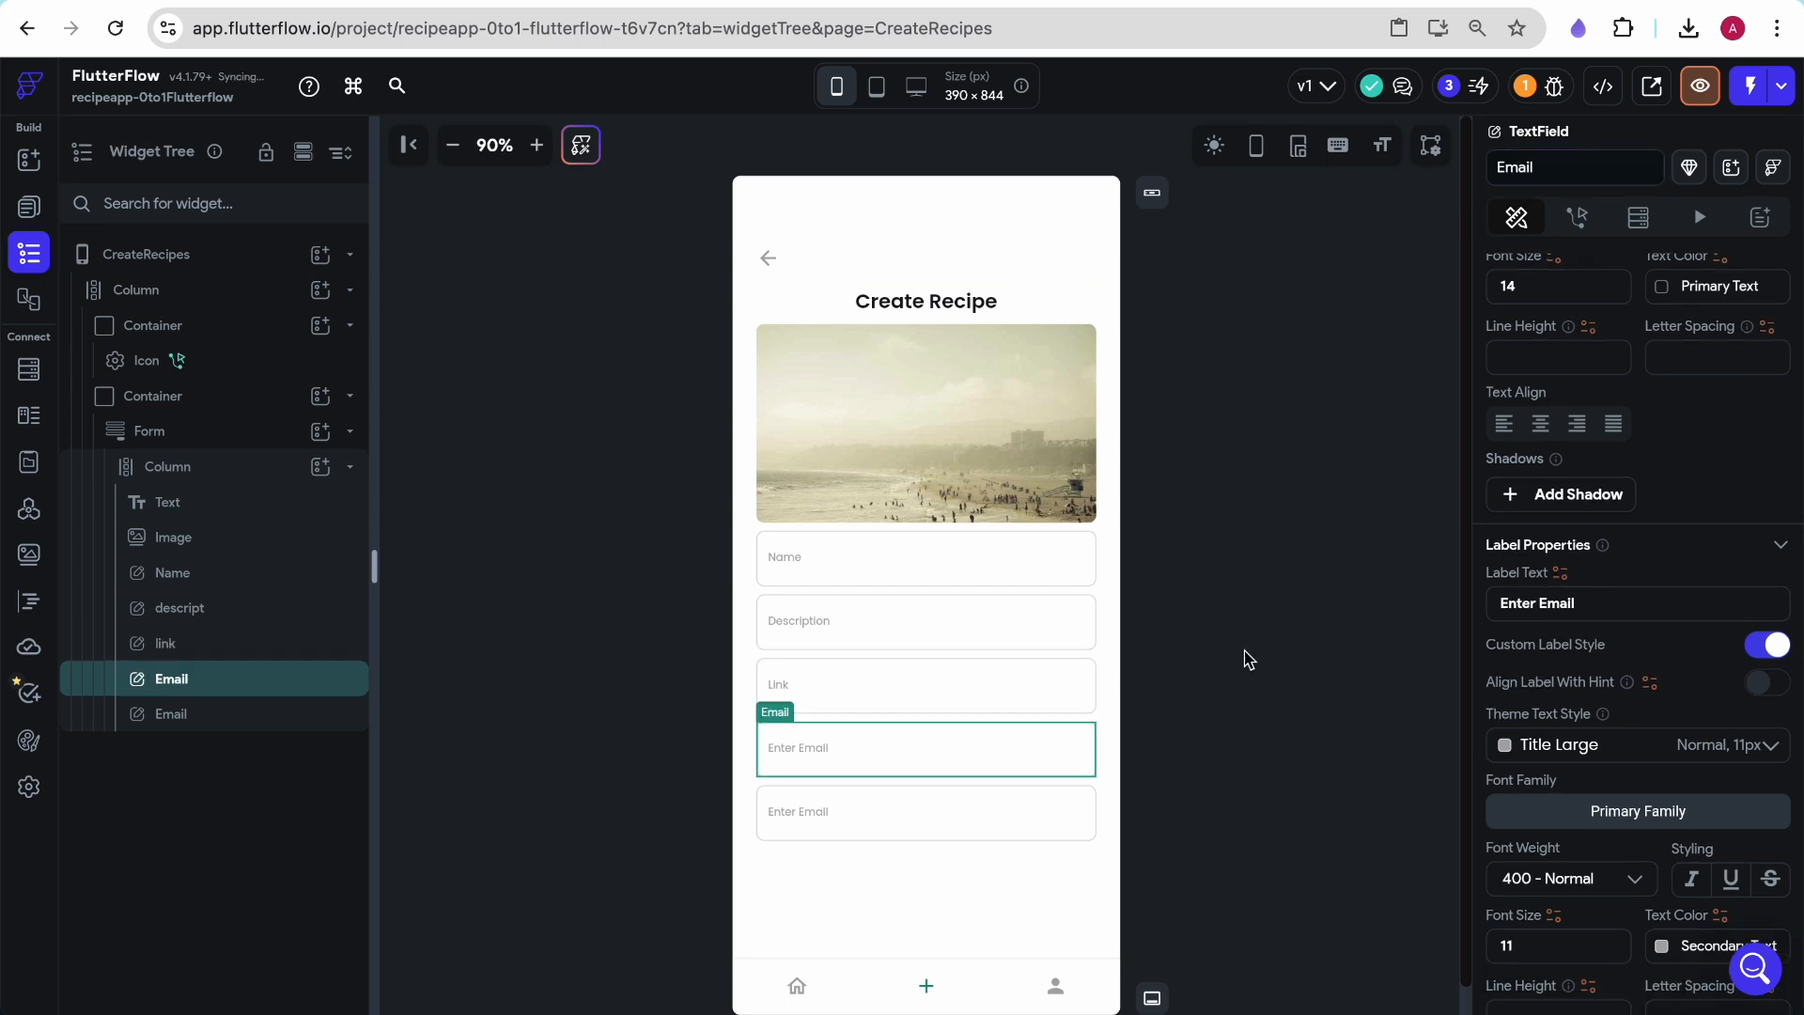
triple_click(1571, 597)
type("serving Size")
double_click(1550, 166)
type("servingsize")
key("Return")
Set the fifth text field's label text to "Cook Time" and rename the widget "time"
left_click(872, 802)
double_click(1557, 603)
triple_click(1558, 606)
type("cook")
key("alt+BackSpace")
type("Cook Time")
double_click(1524, 166)
type("time")
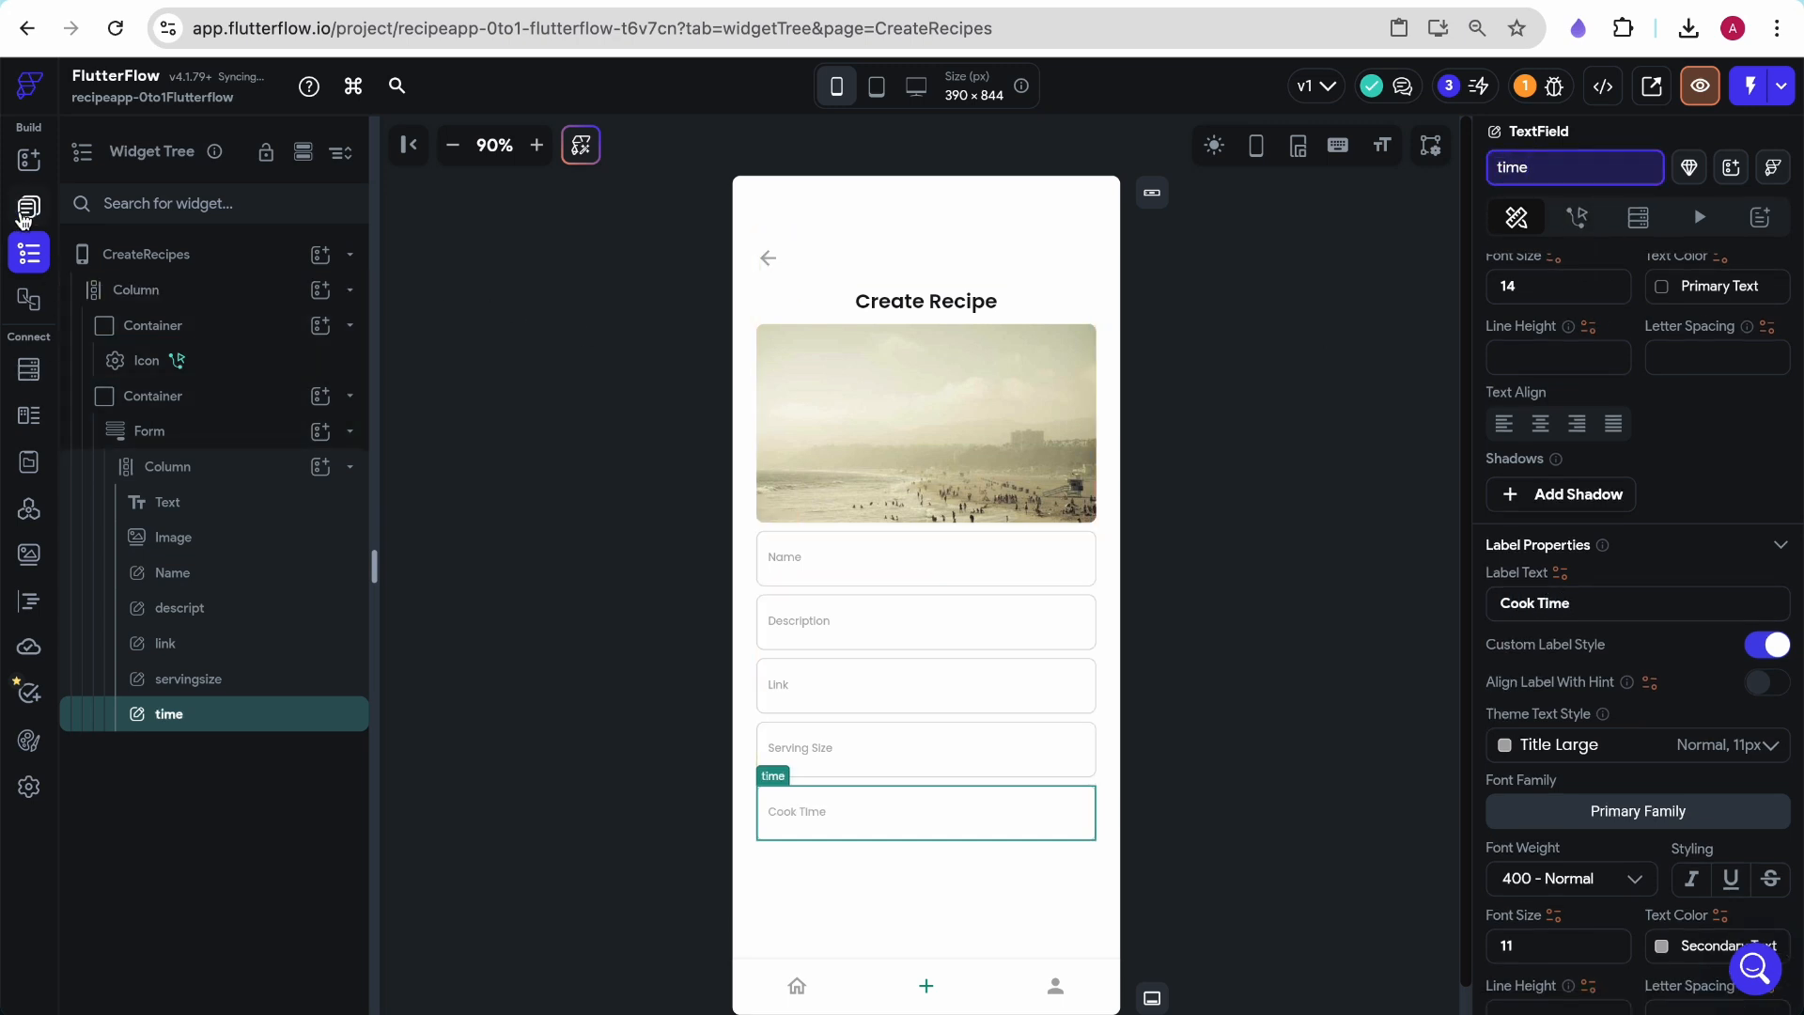
Copy the Sign In button from the login page into the form's column on the CreateRecipes page
left_click(28, 175)
left_click(28, 247)
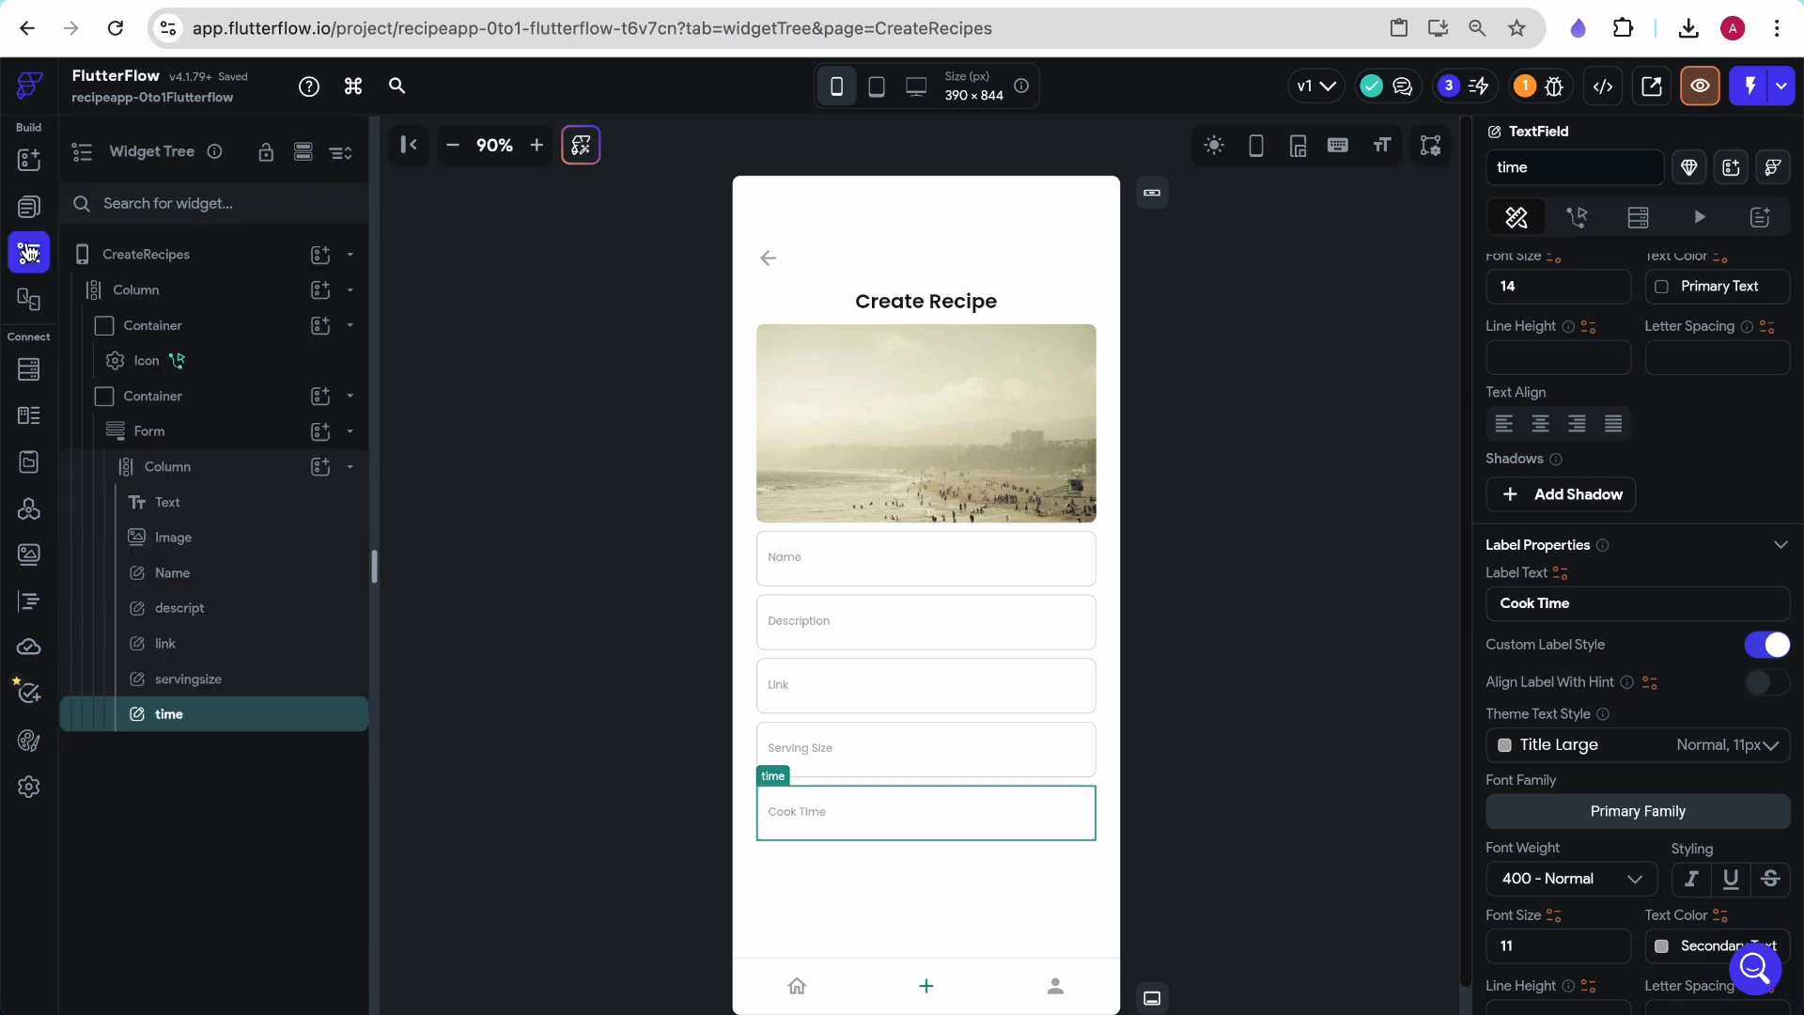
left_click(28, 206)
left_click(162, 348)
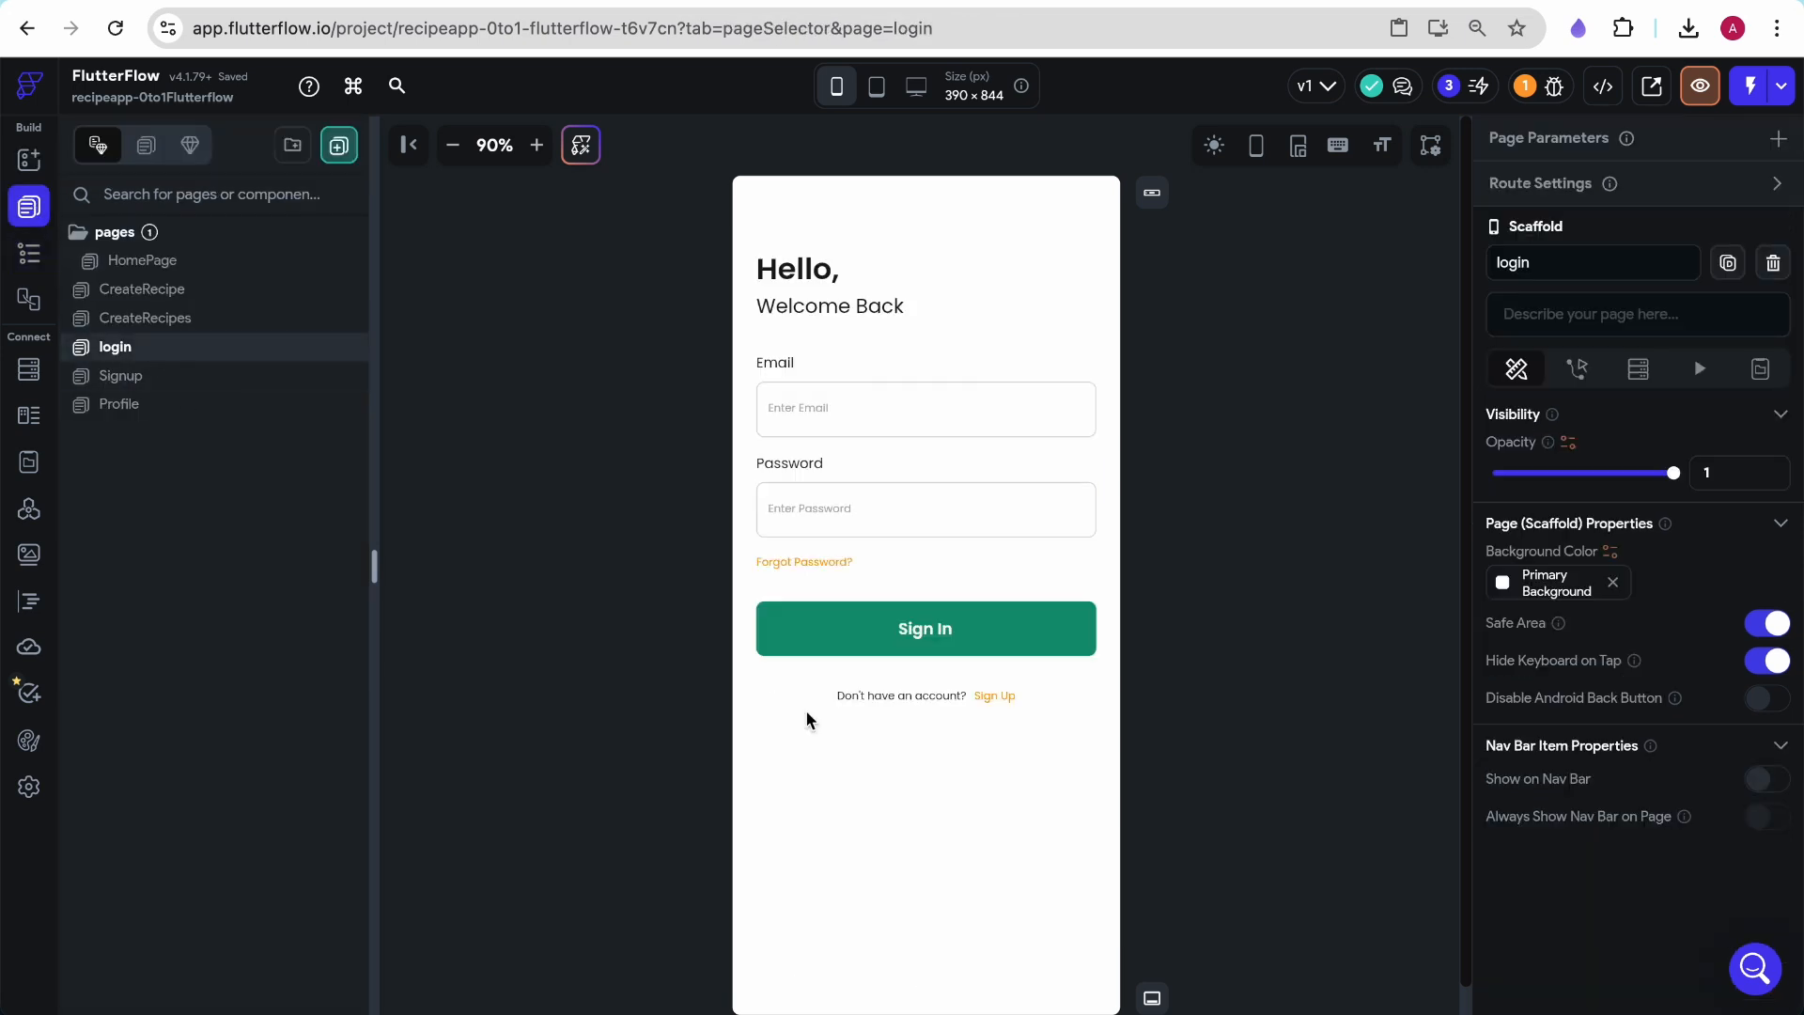
left_click(886, 640)
key("ctrl+c")
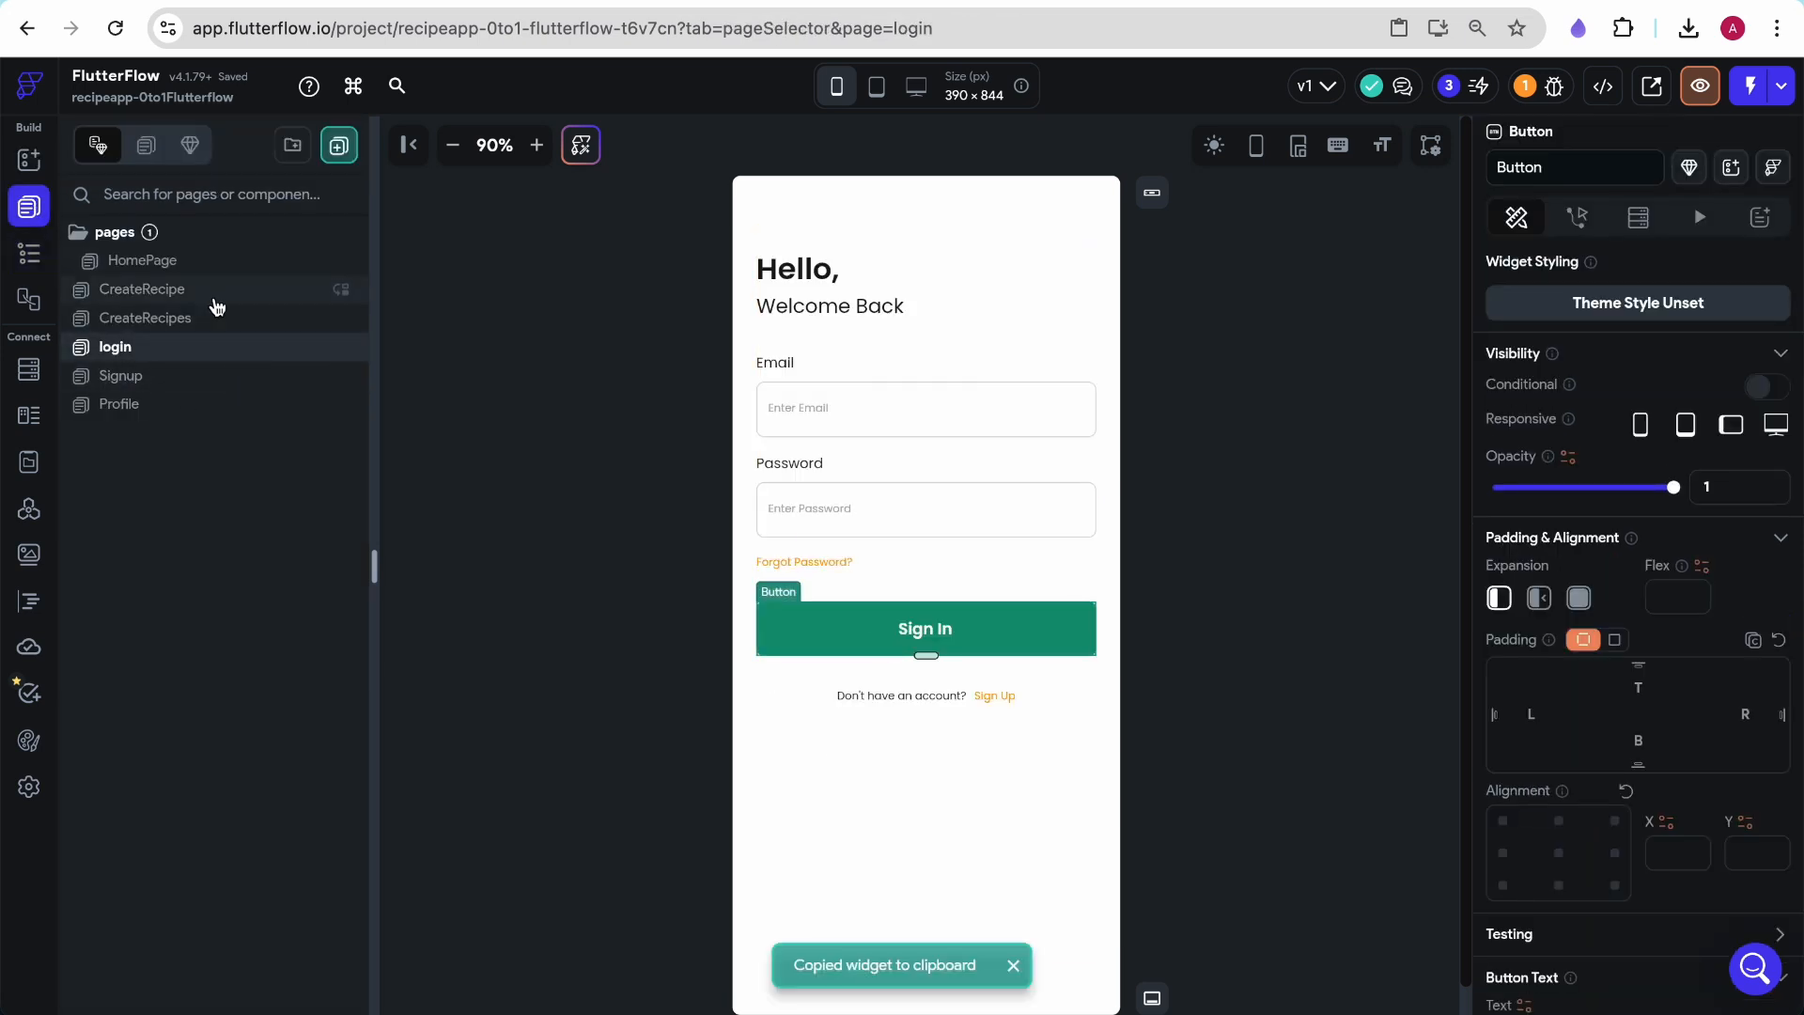
left_click(216, 318)
left_click(1073, 528)
key("ctrl+v")
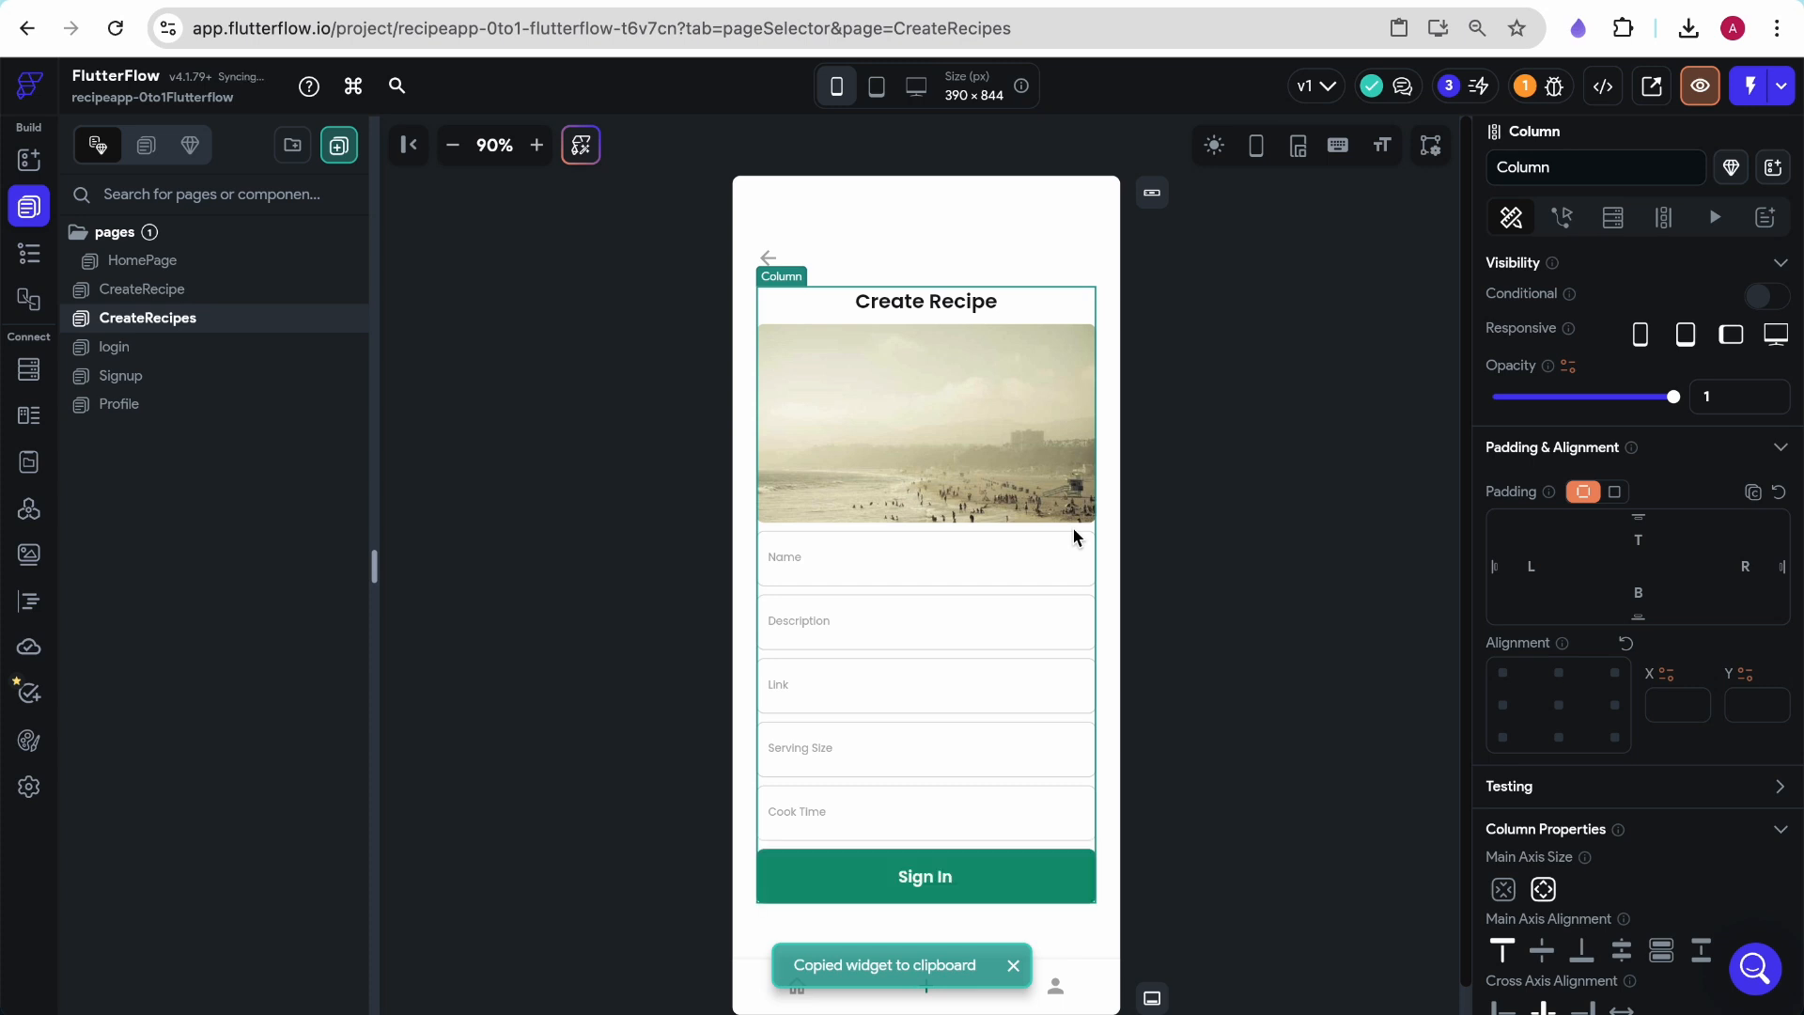
Delete the Auth Log In action from the pasted Sign In button
left_click(983, 887)
left_click(1577, 217)
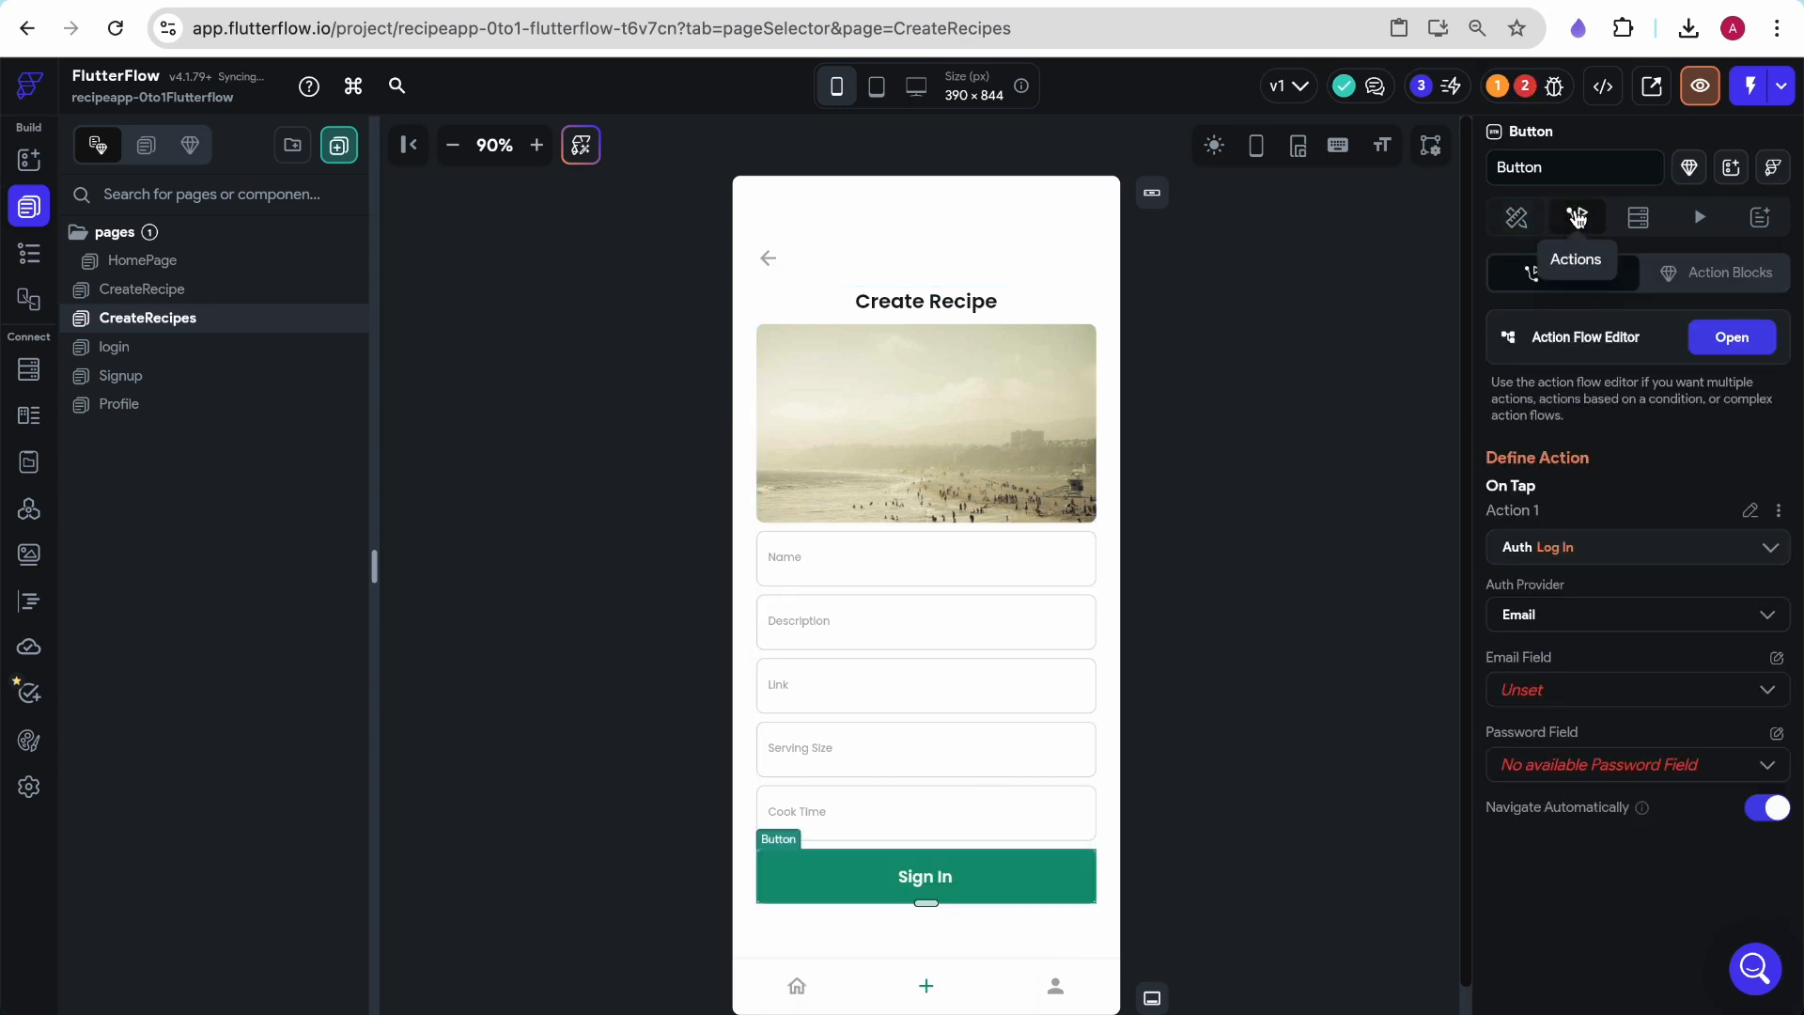
left_click(1779, 513)
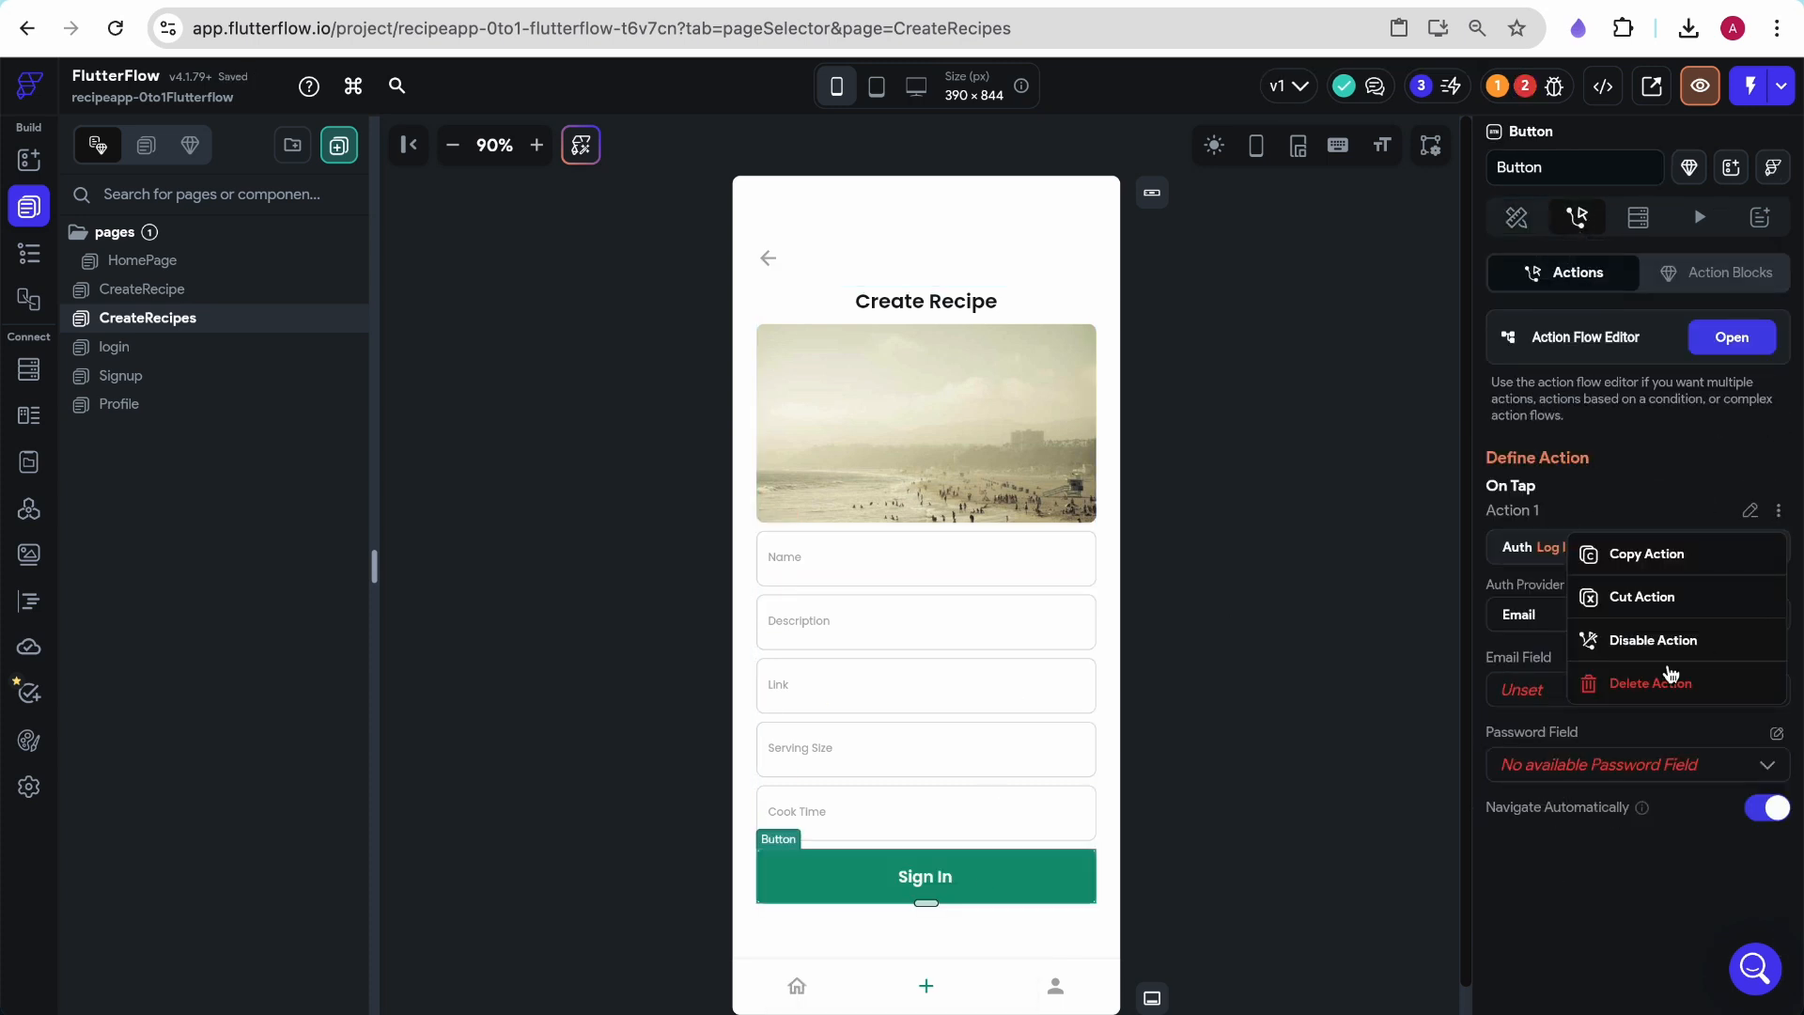
left_click(1636, 690)
left_click(1522, 219)
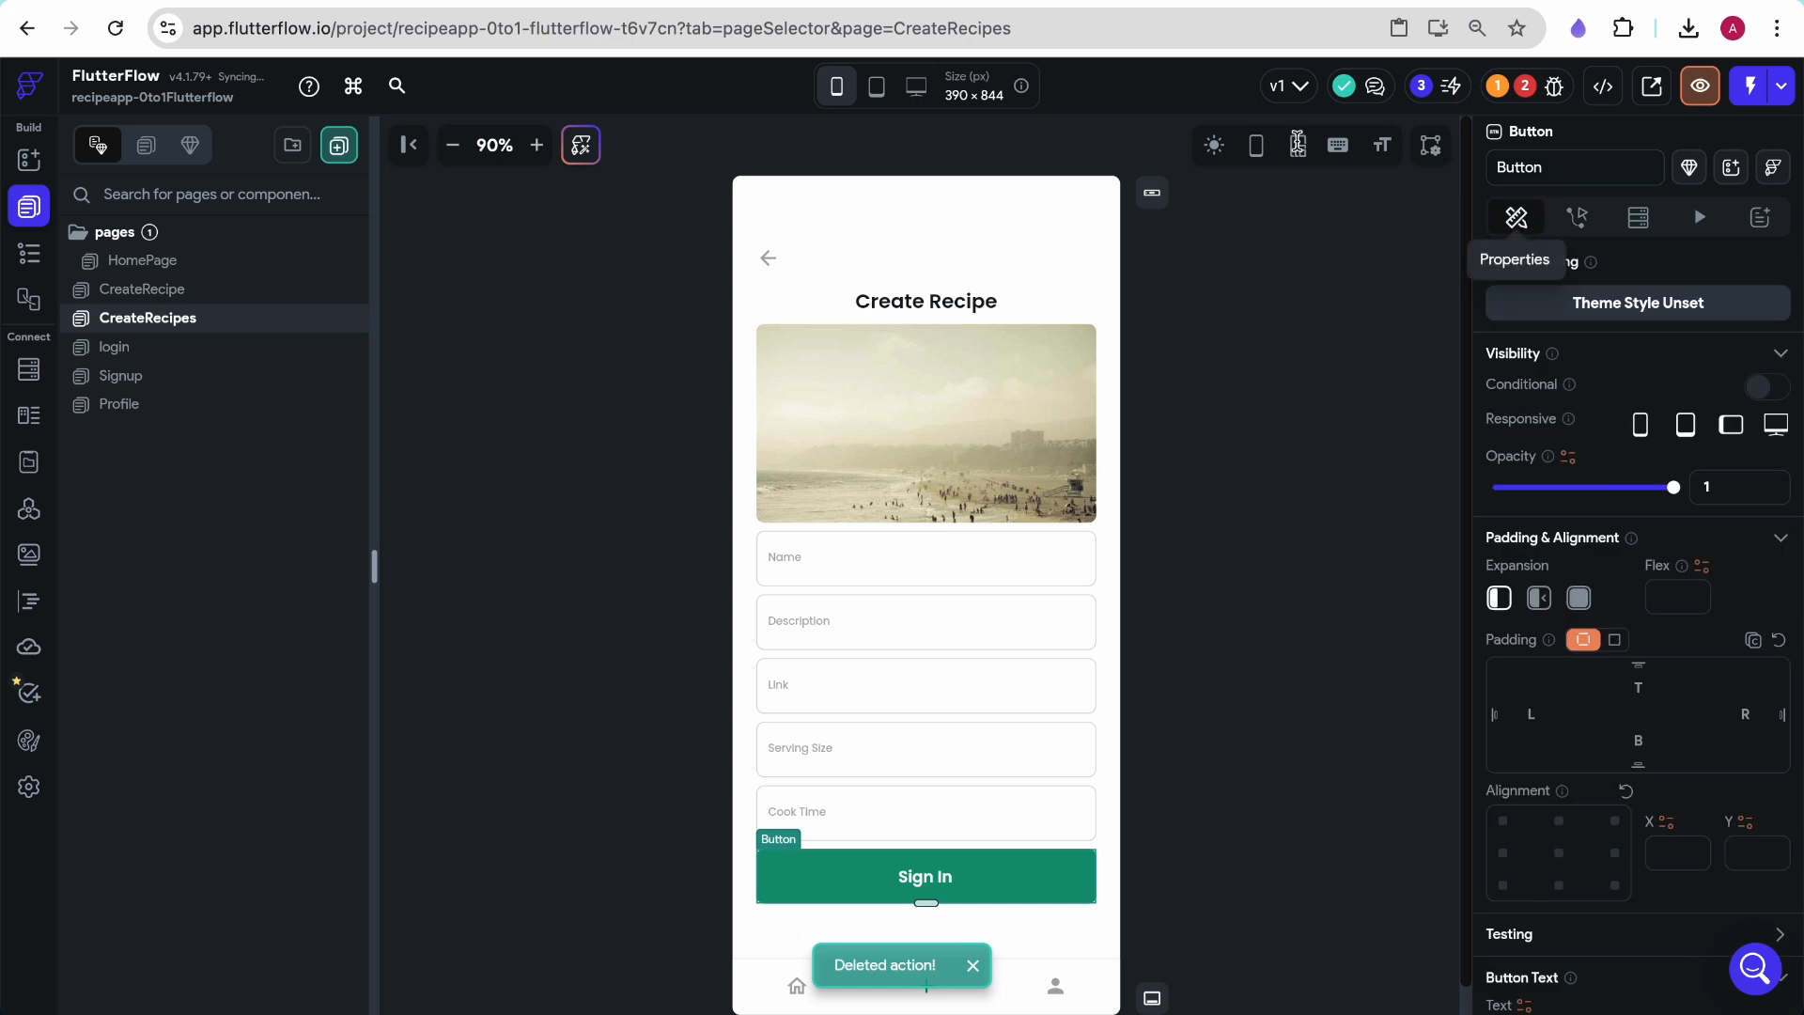
Enable validation on the form for the Name, descript, link, servingsize and time fields
left_click(29, 253)
left_click(1086, 594)
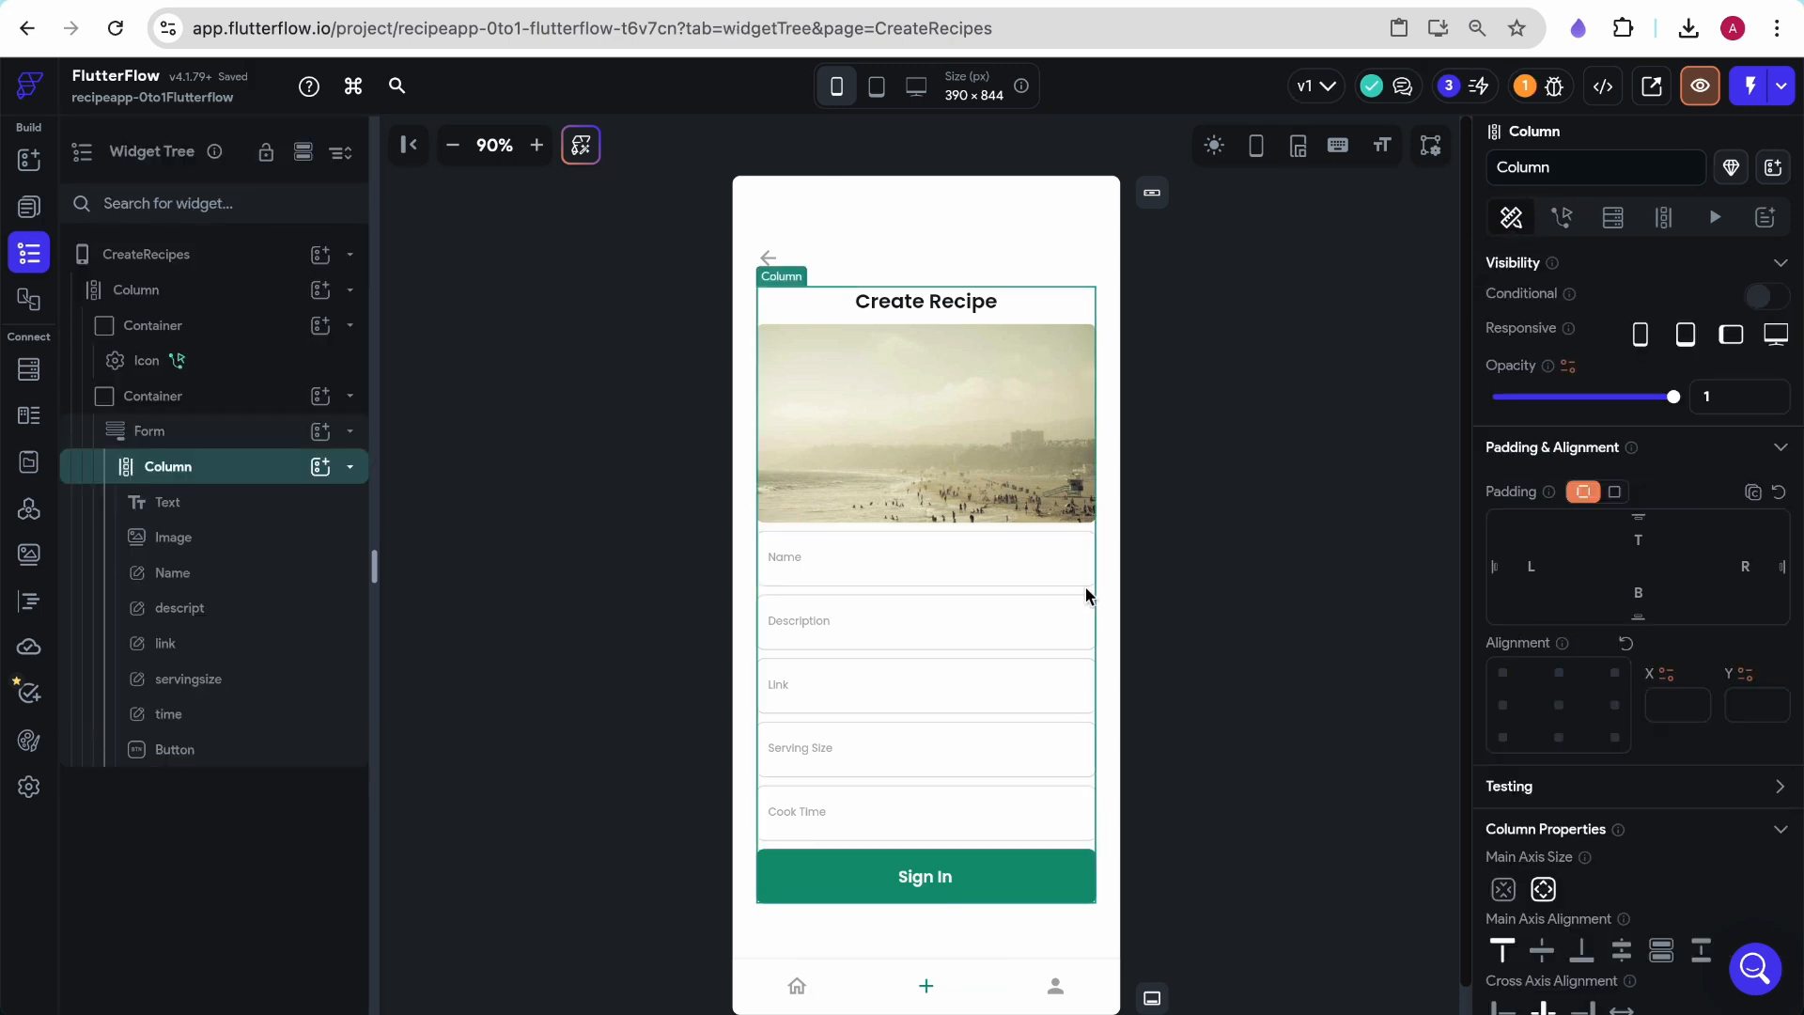
left_click(123, 432)
scroll(1554, 718, "down", 4)
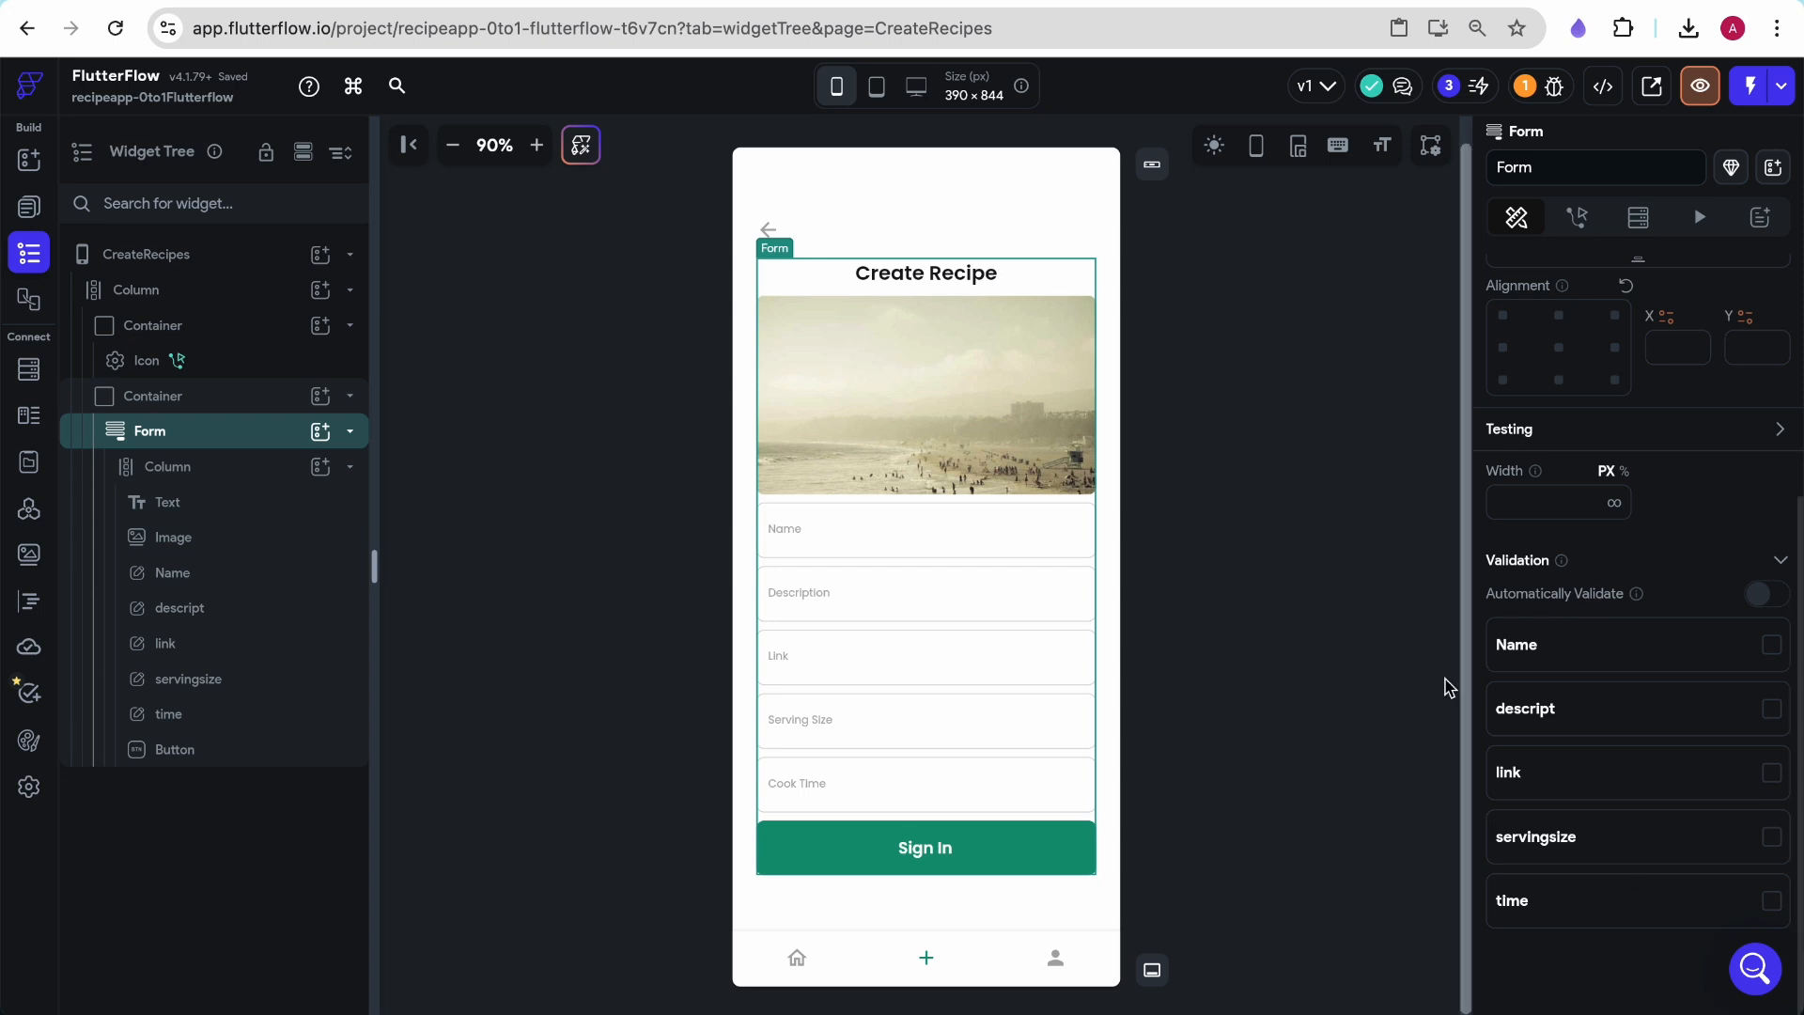
left_click(1771, 645)
scroll(1584, 785, "down", 3)
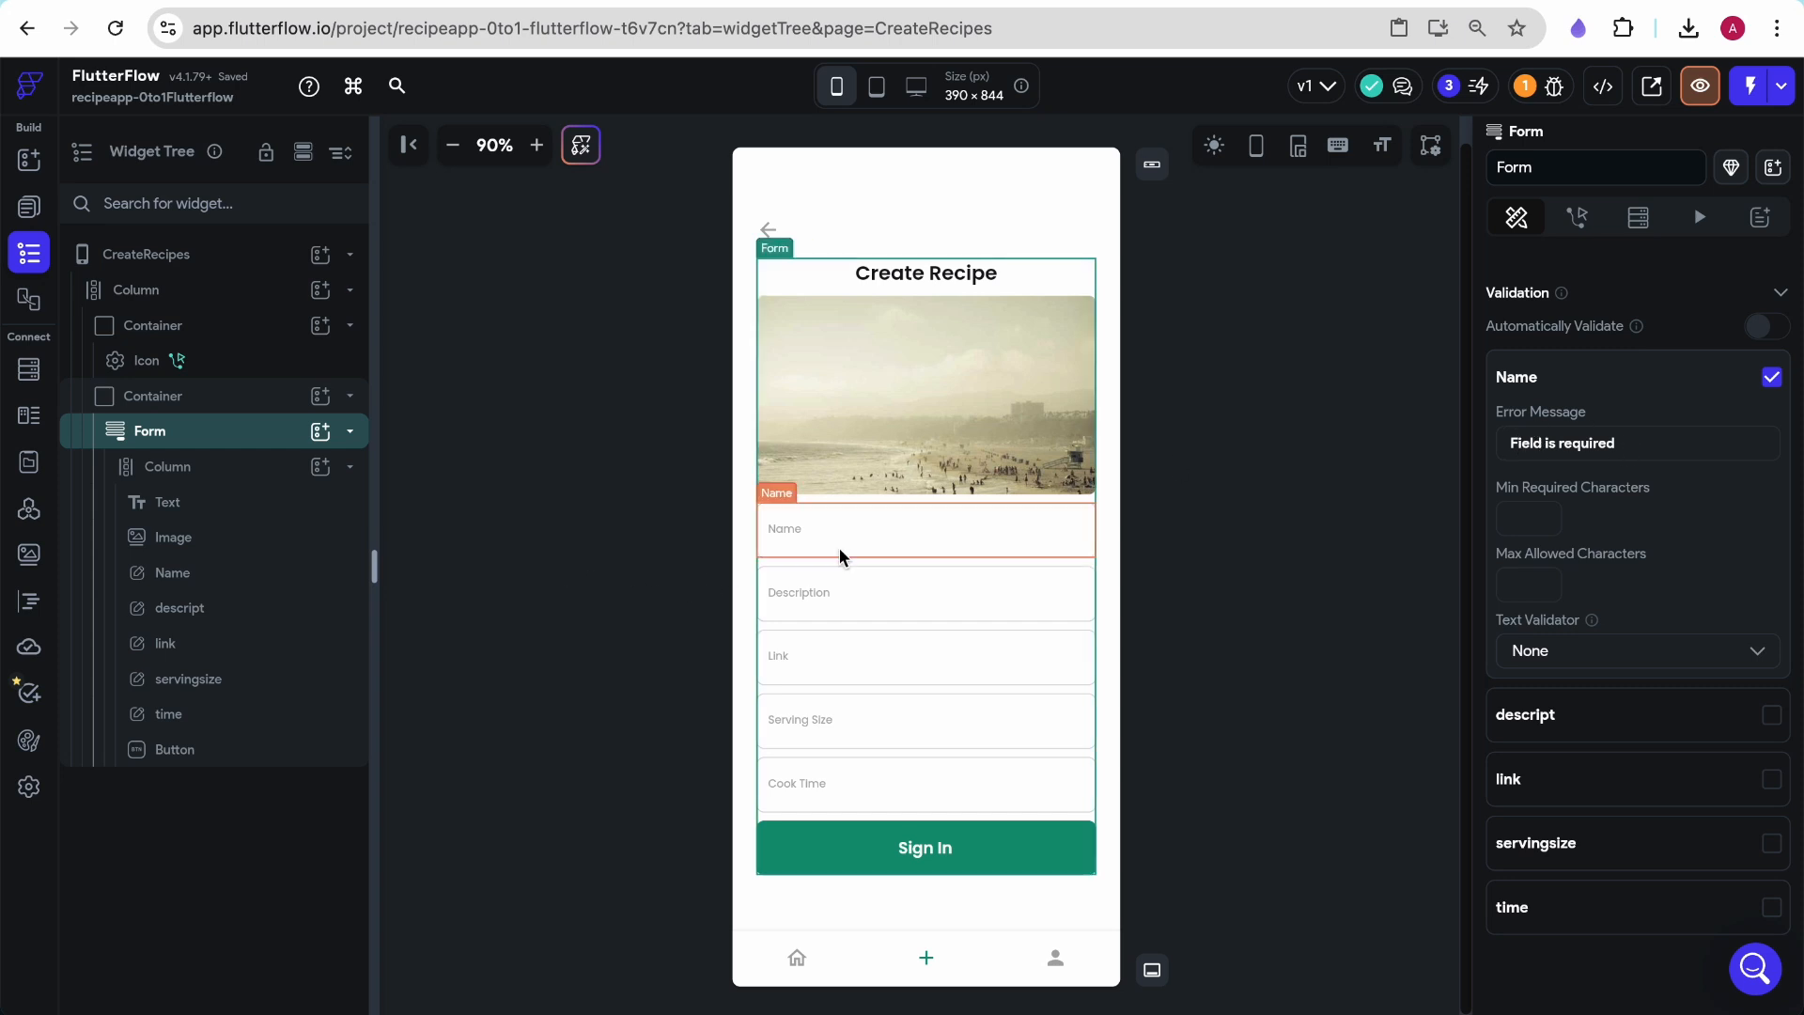
left_click(1772, 715)
scroll(1797, 639, "down", 3)
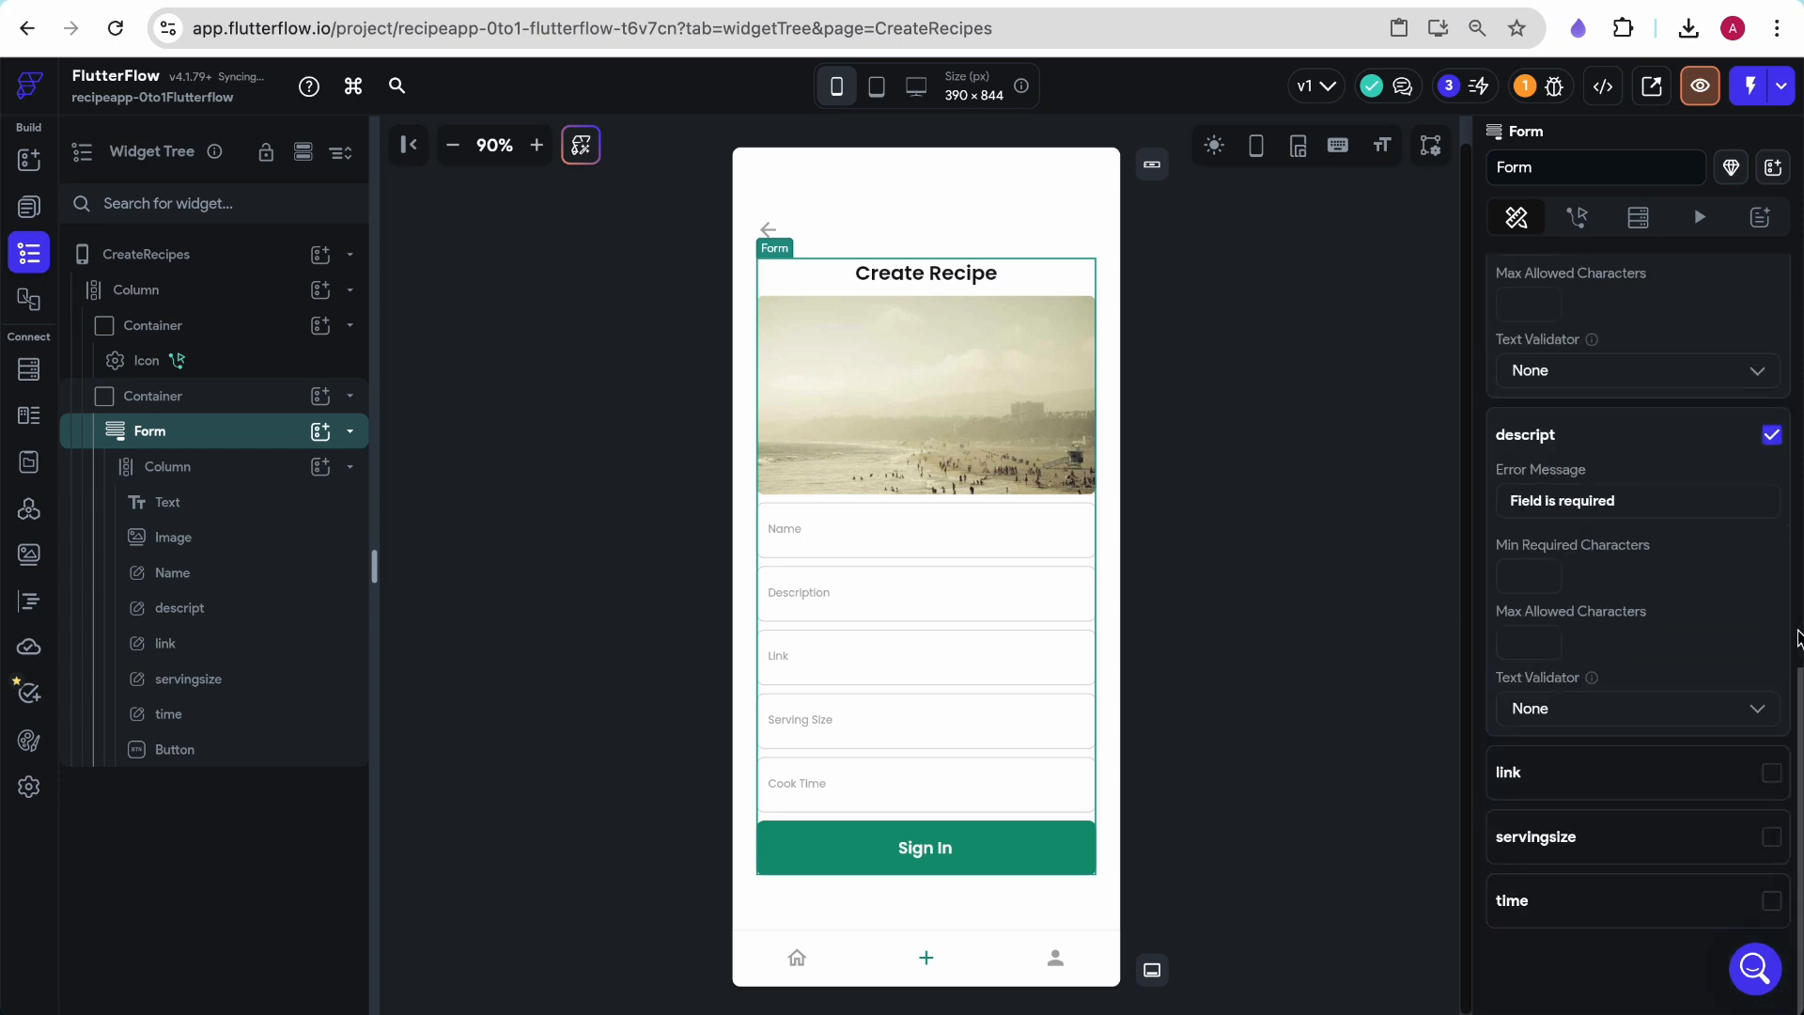
left_click(1771, 772)
left_click(1770, 837)
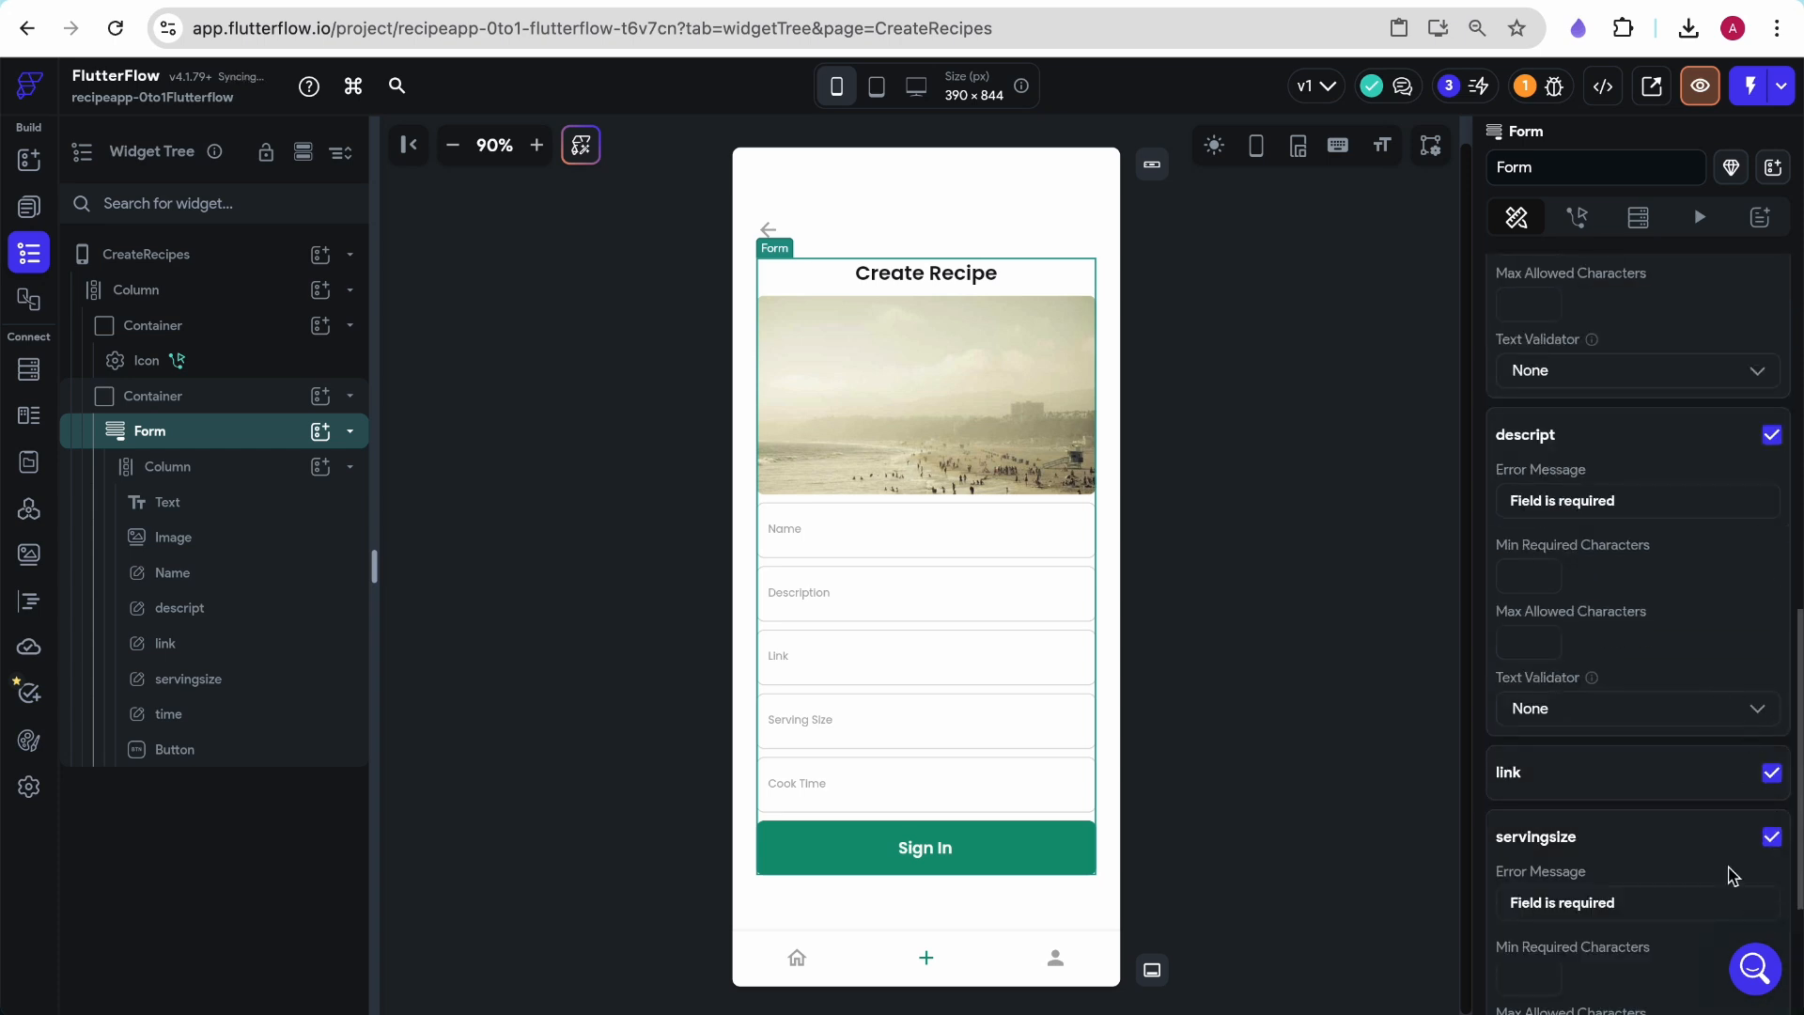
scroll(1732, 874, "down", 3)
left_click(1771, 900)
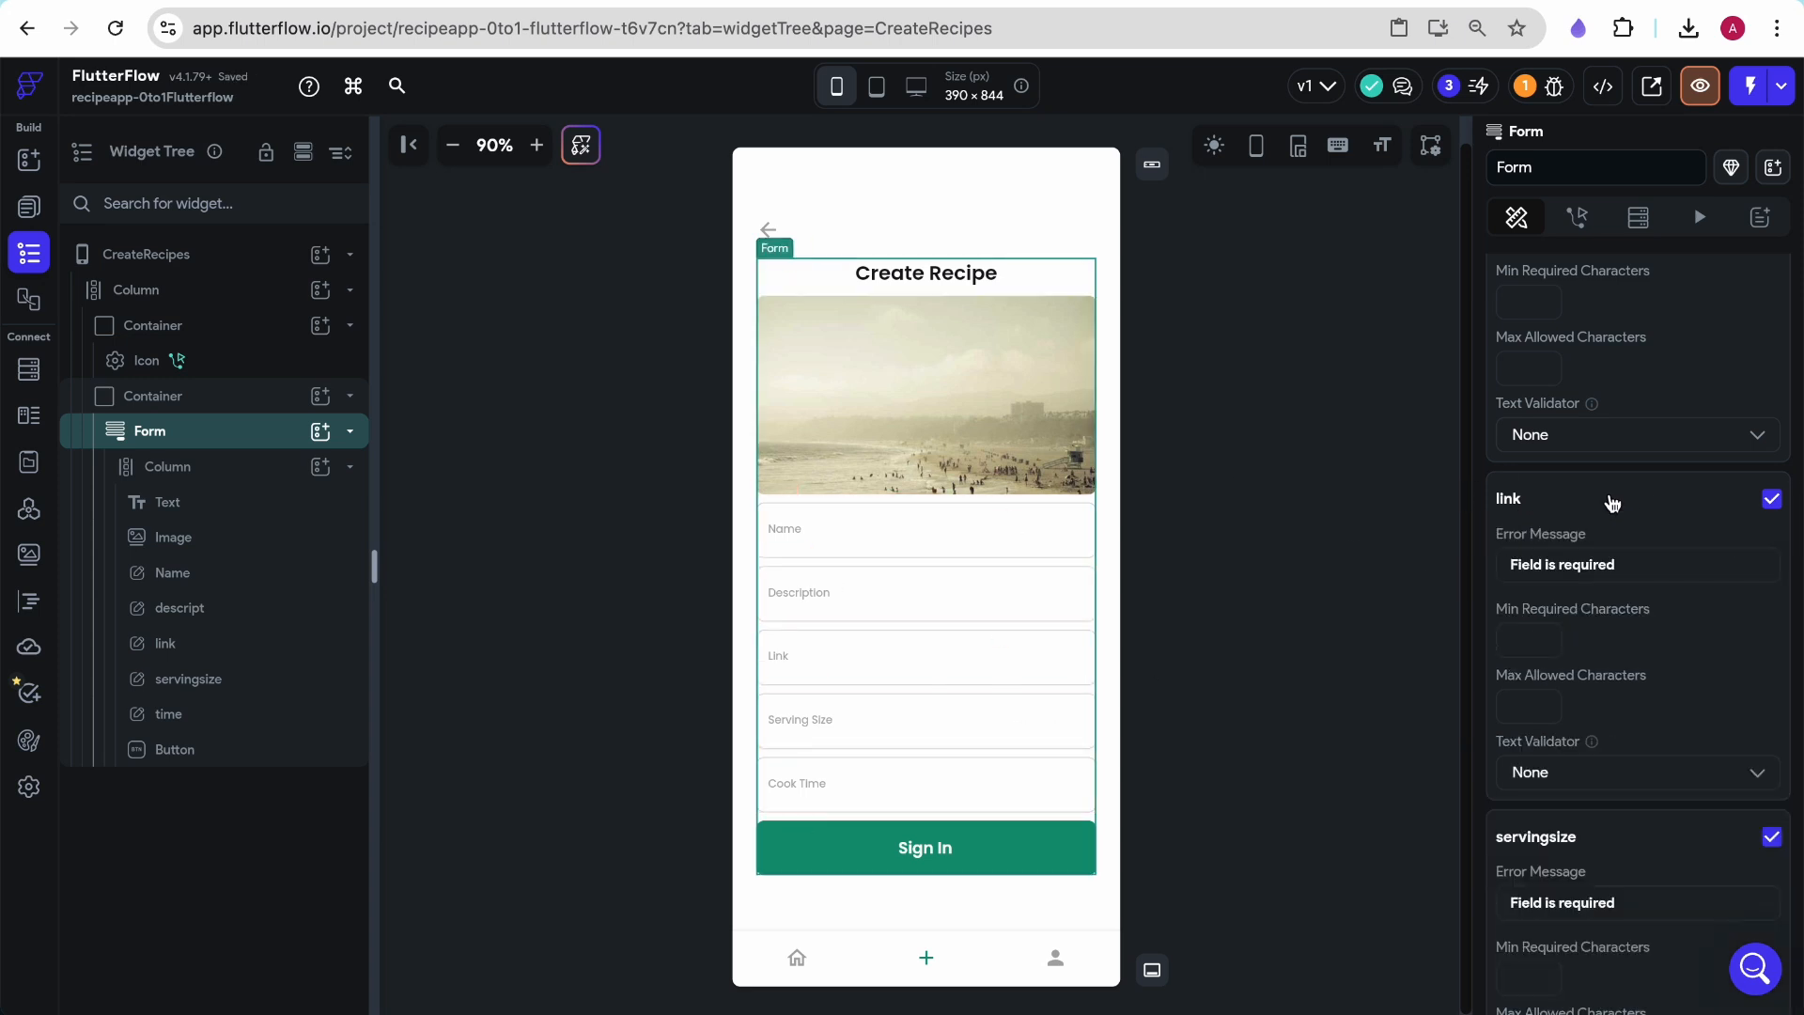
Set the link field's text validator to Website with the invalid text error "Not a Valid Link"
scroll(1635, 610, "down", 1)
left_click(1553, 700)
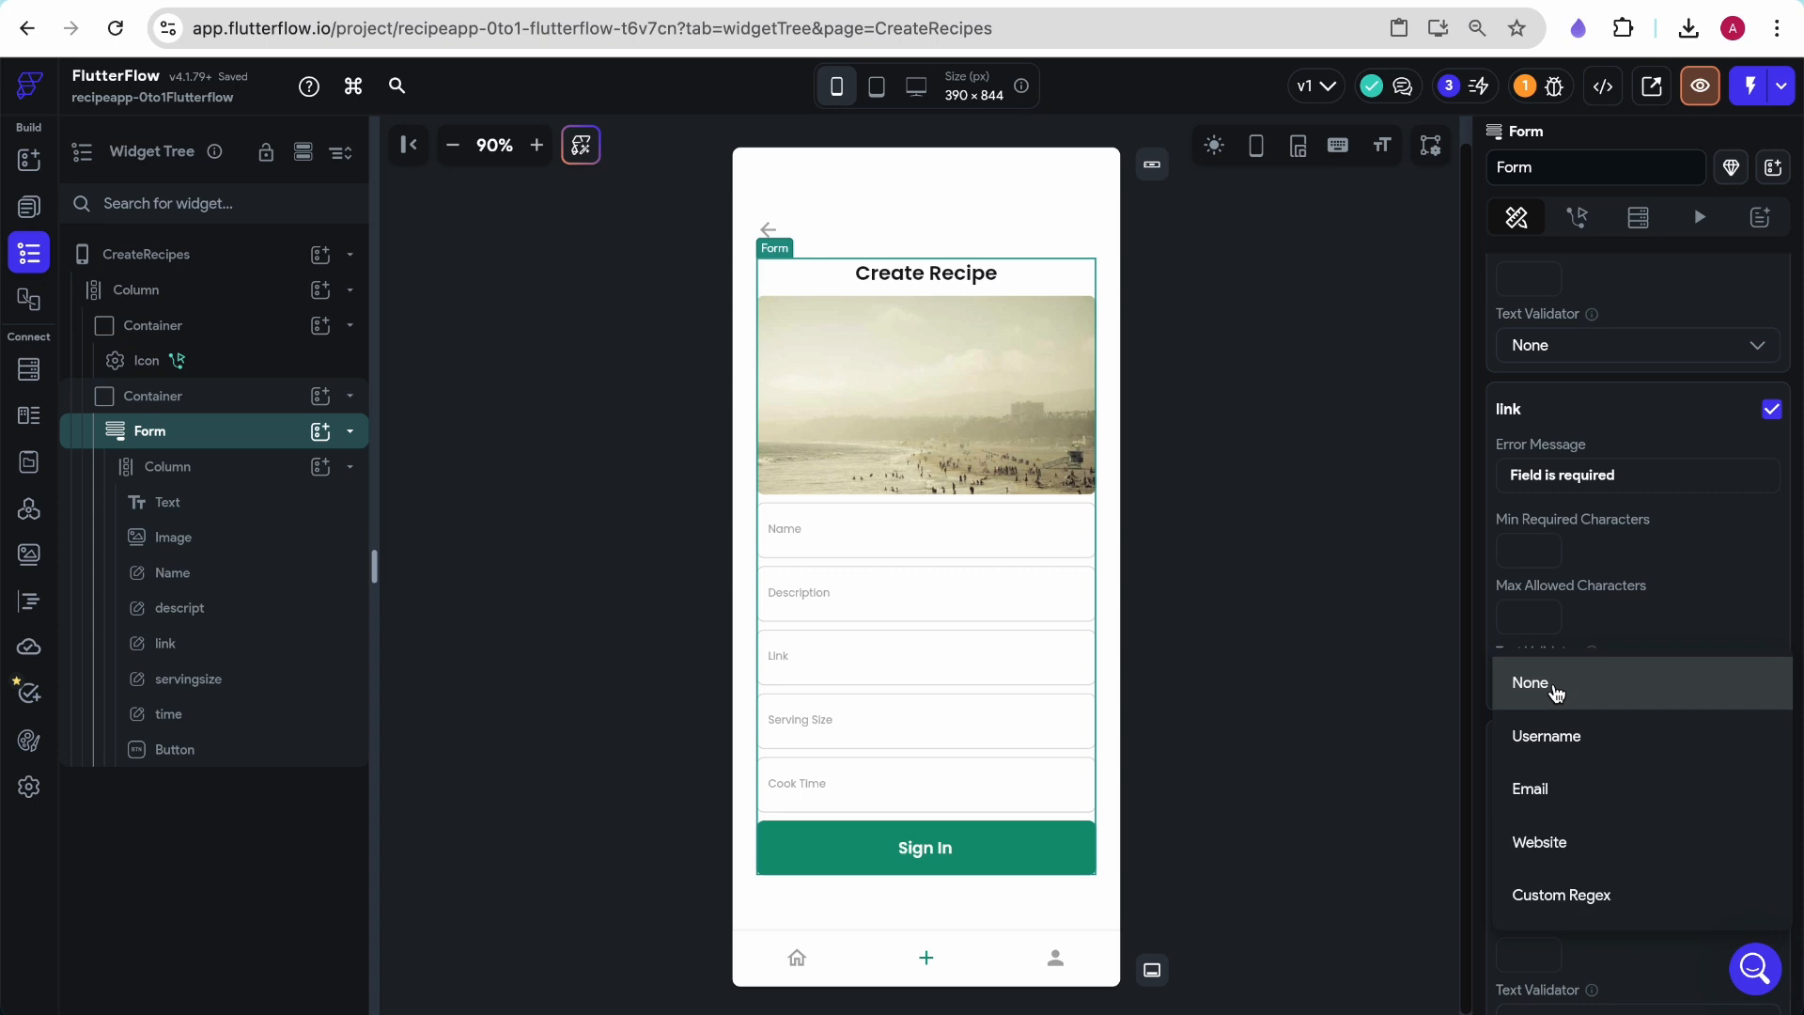
left_click(1560, 686)
left_click(1567, 704)
left_click(1531, 686)
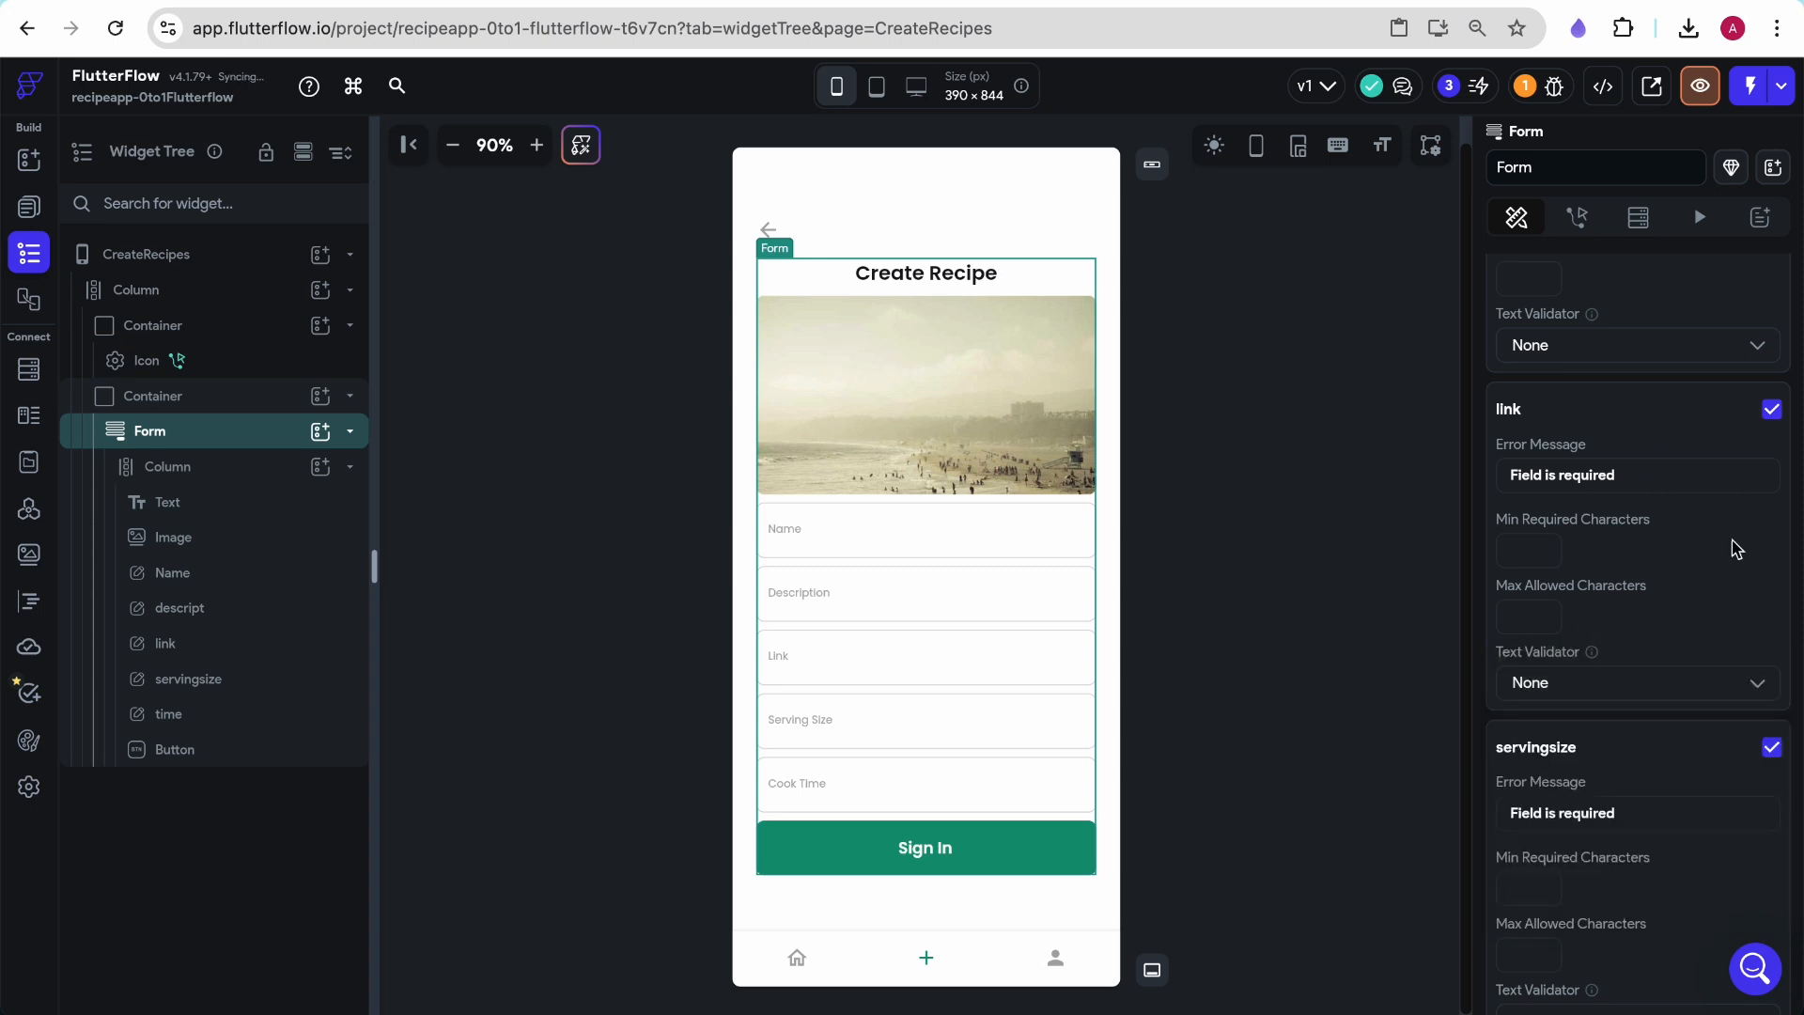
left_click(1575, 697)
left_click(1537, 826)
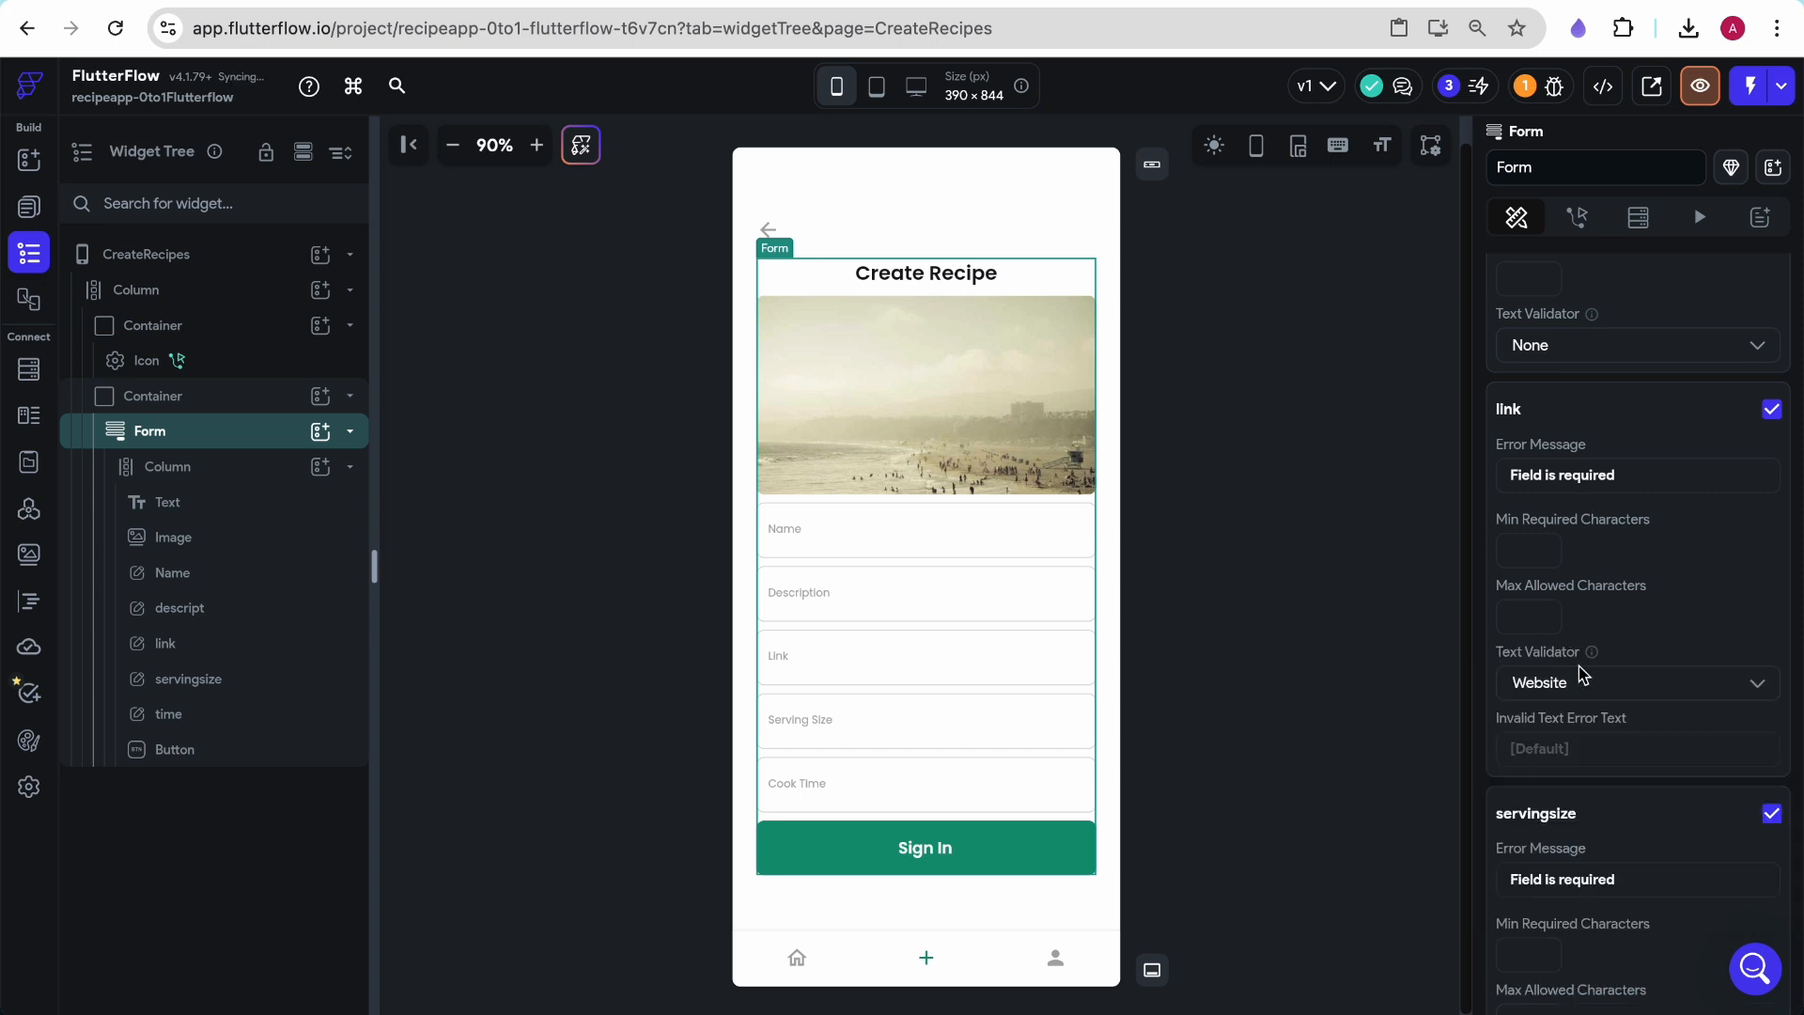
left_click(1541, 761)
type("No")
key("BackSpace")
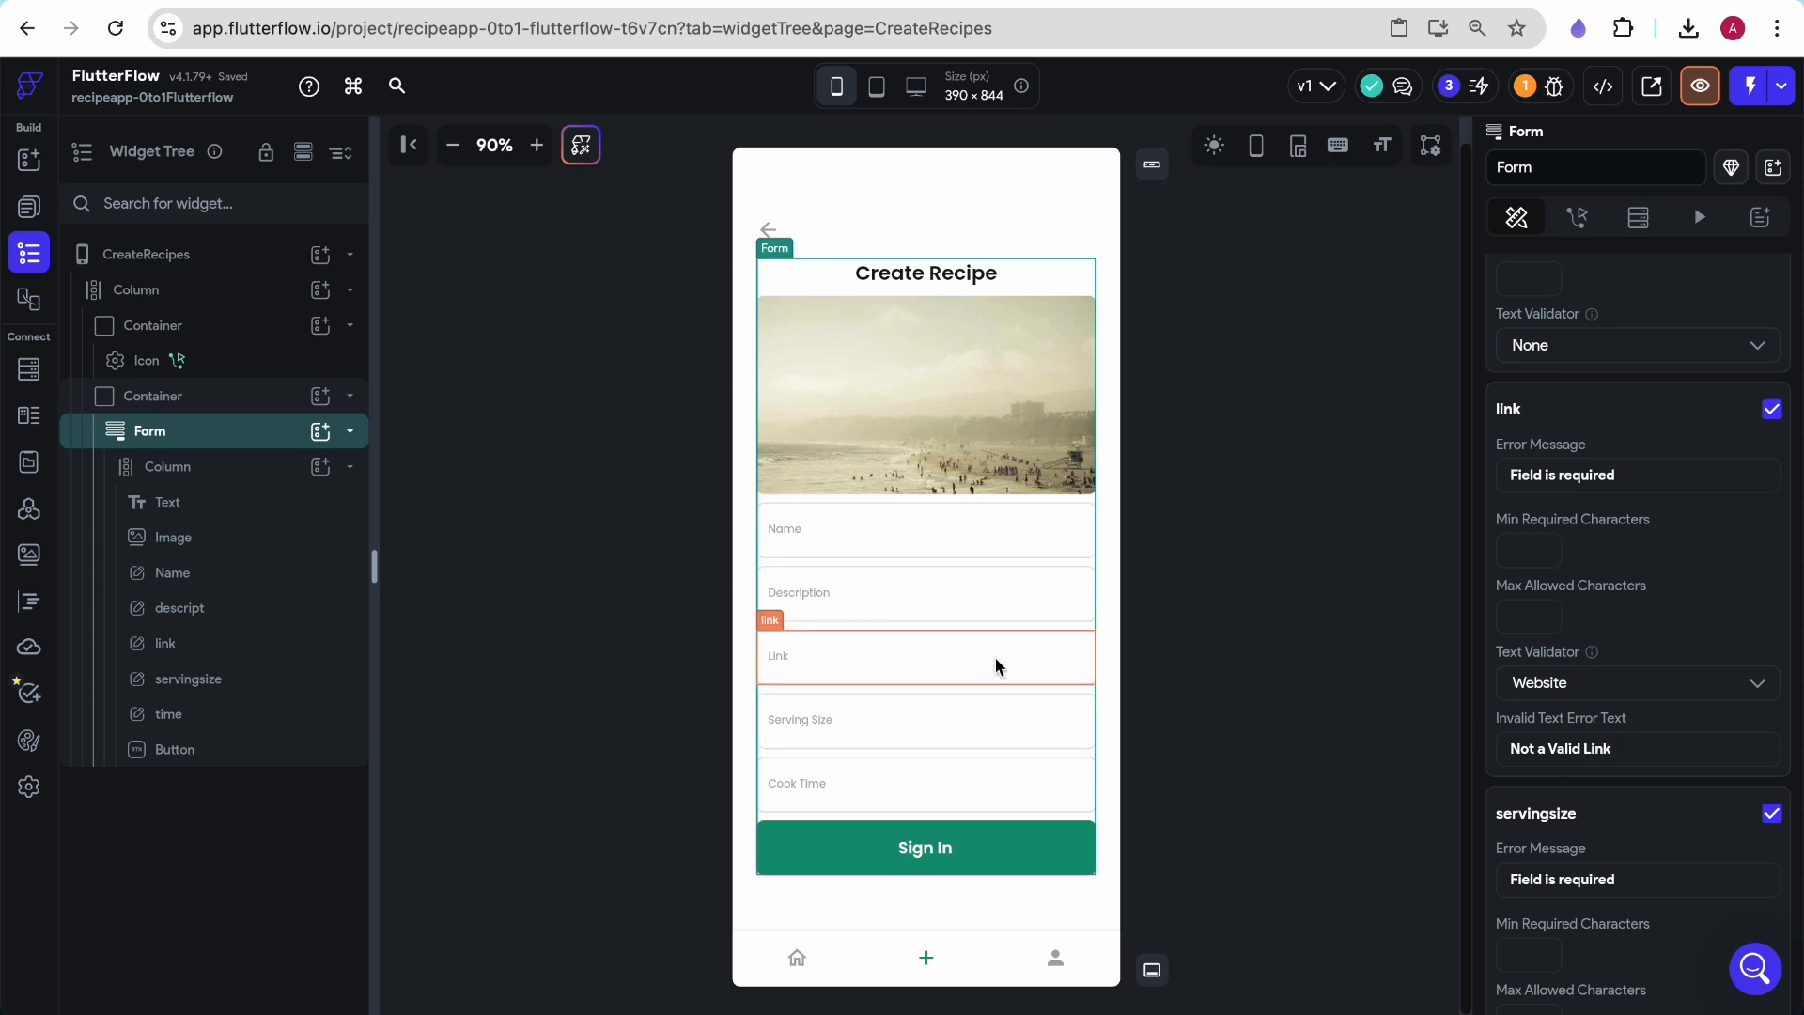
Set the servingsize field's keyboard type to Number and its filter to Digits
left_click(920, 782)
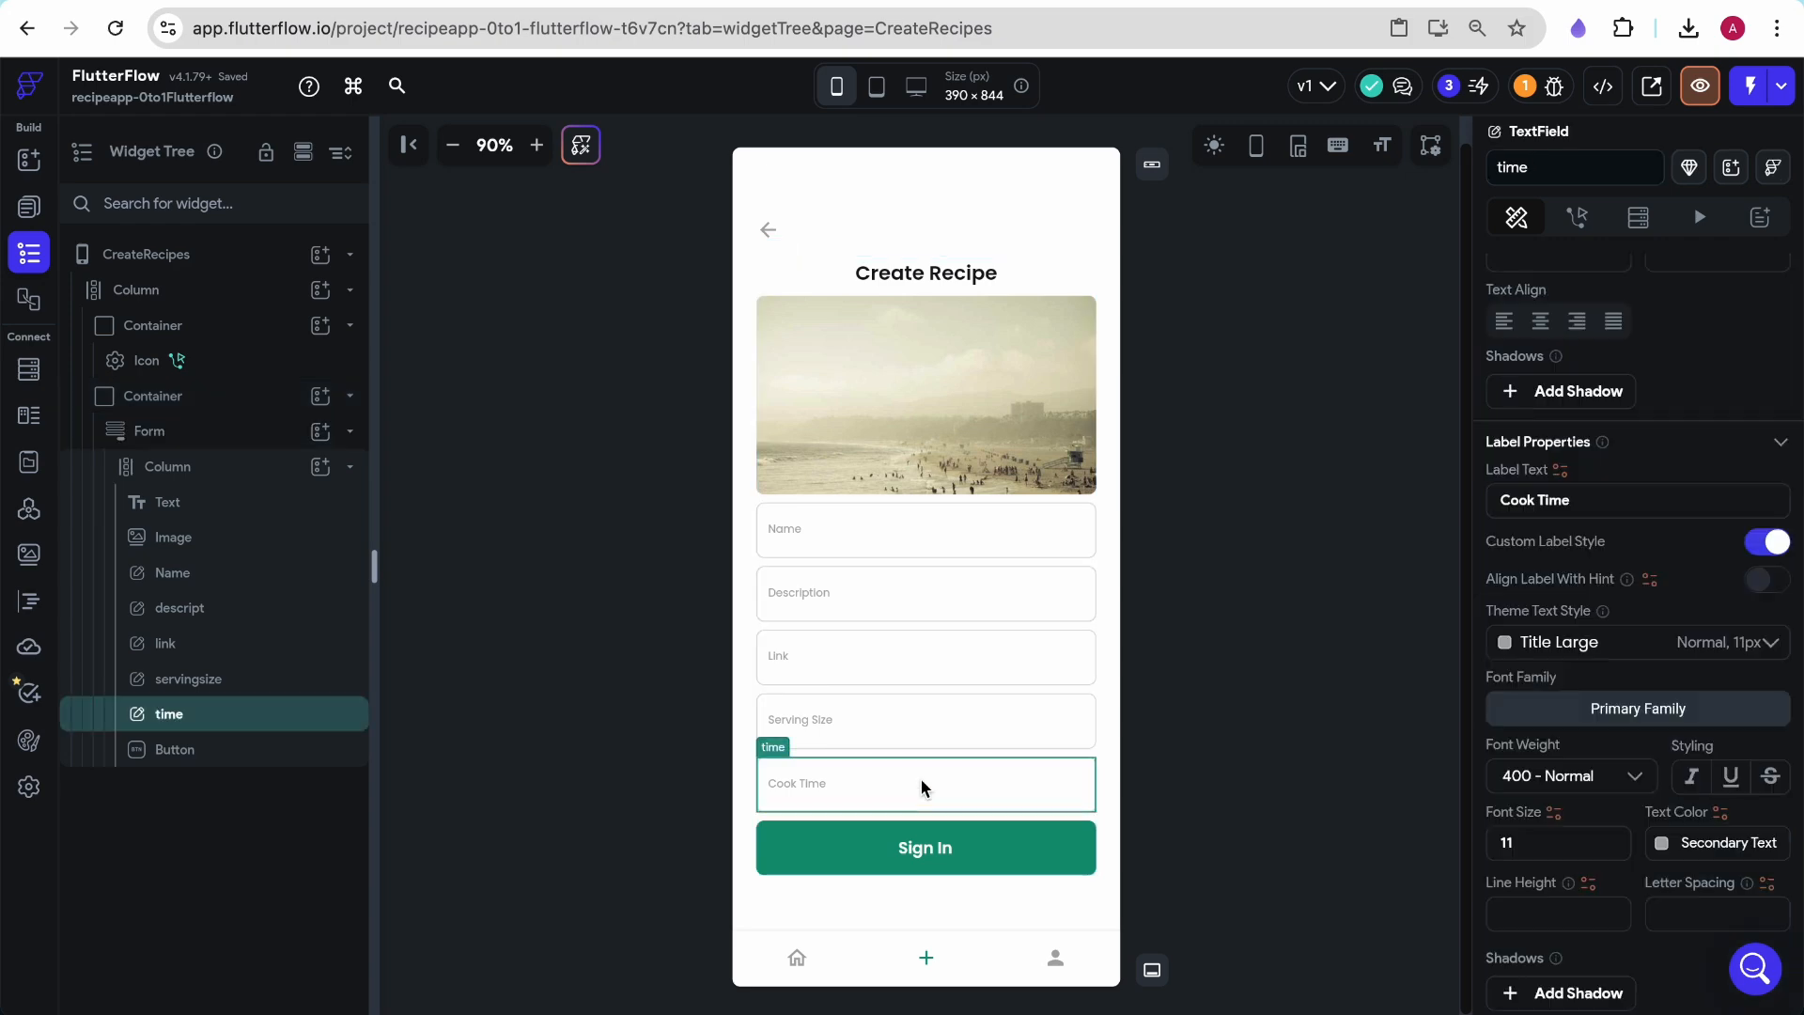
left_click(891, 727)
scroll(1773, 657, "down", 8)
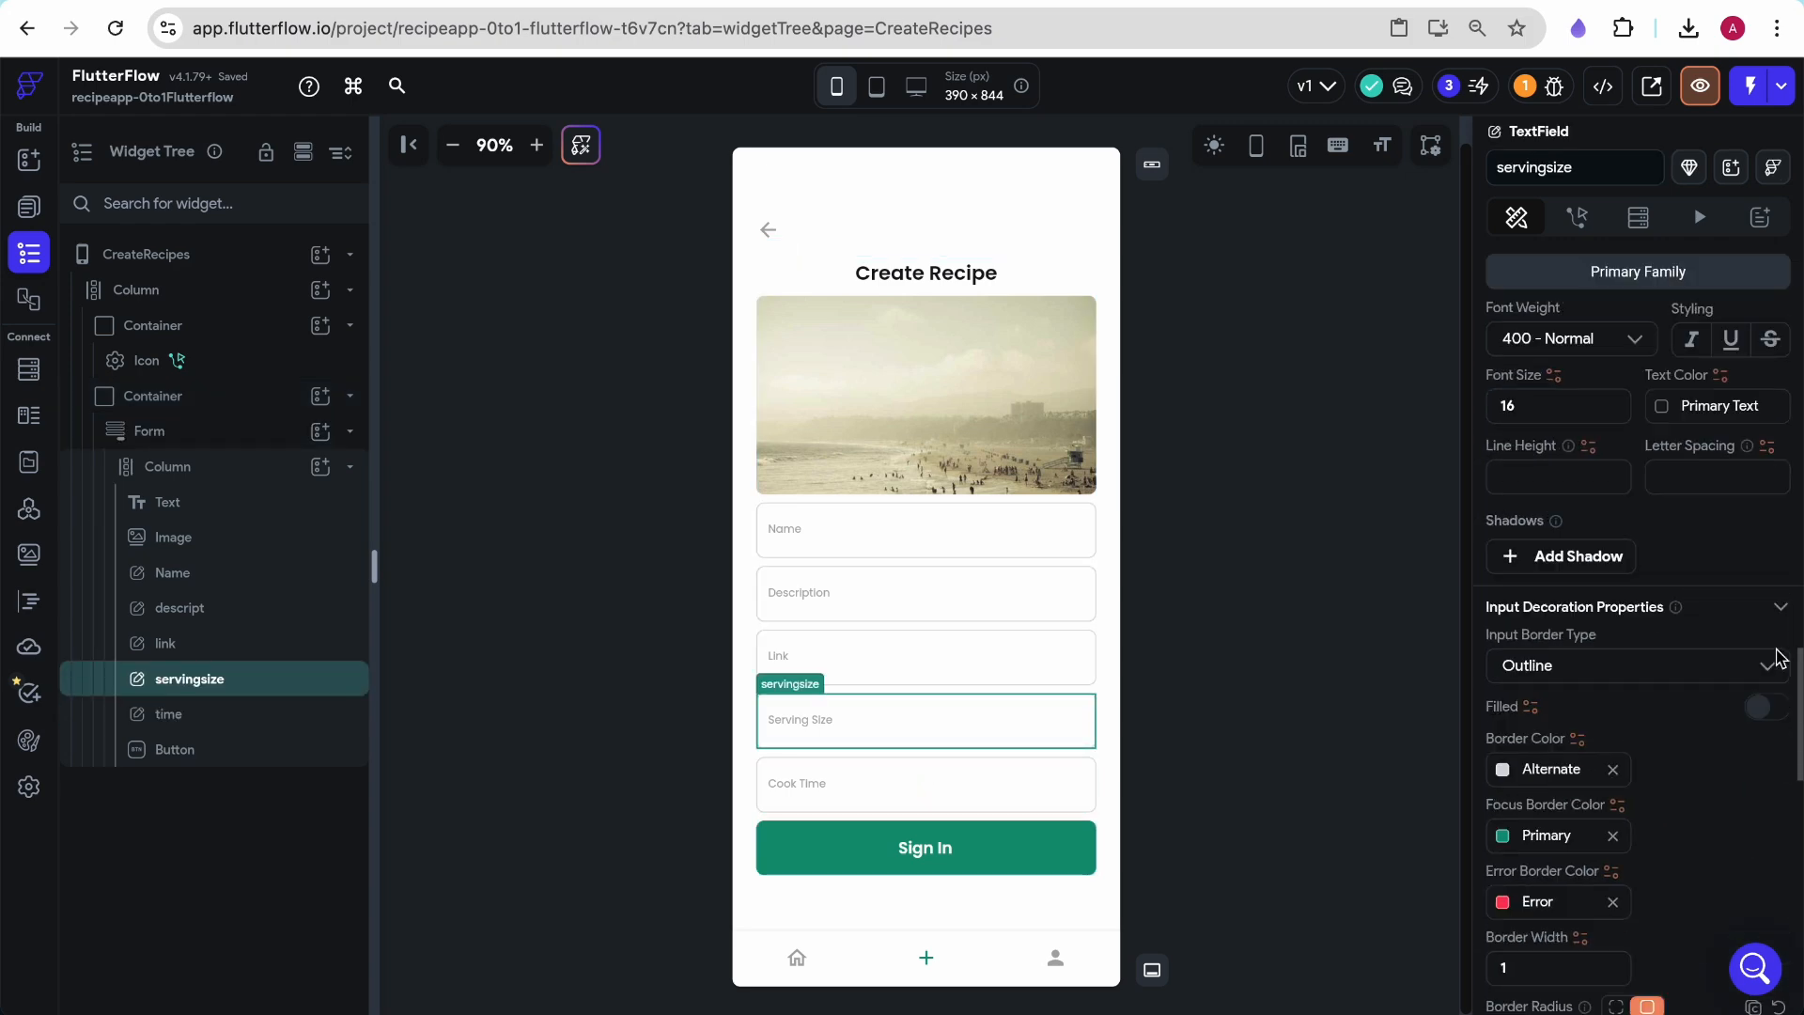
left_click(1519, 466)
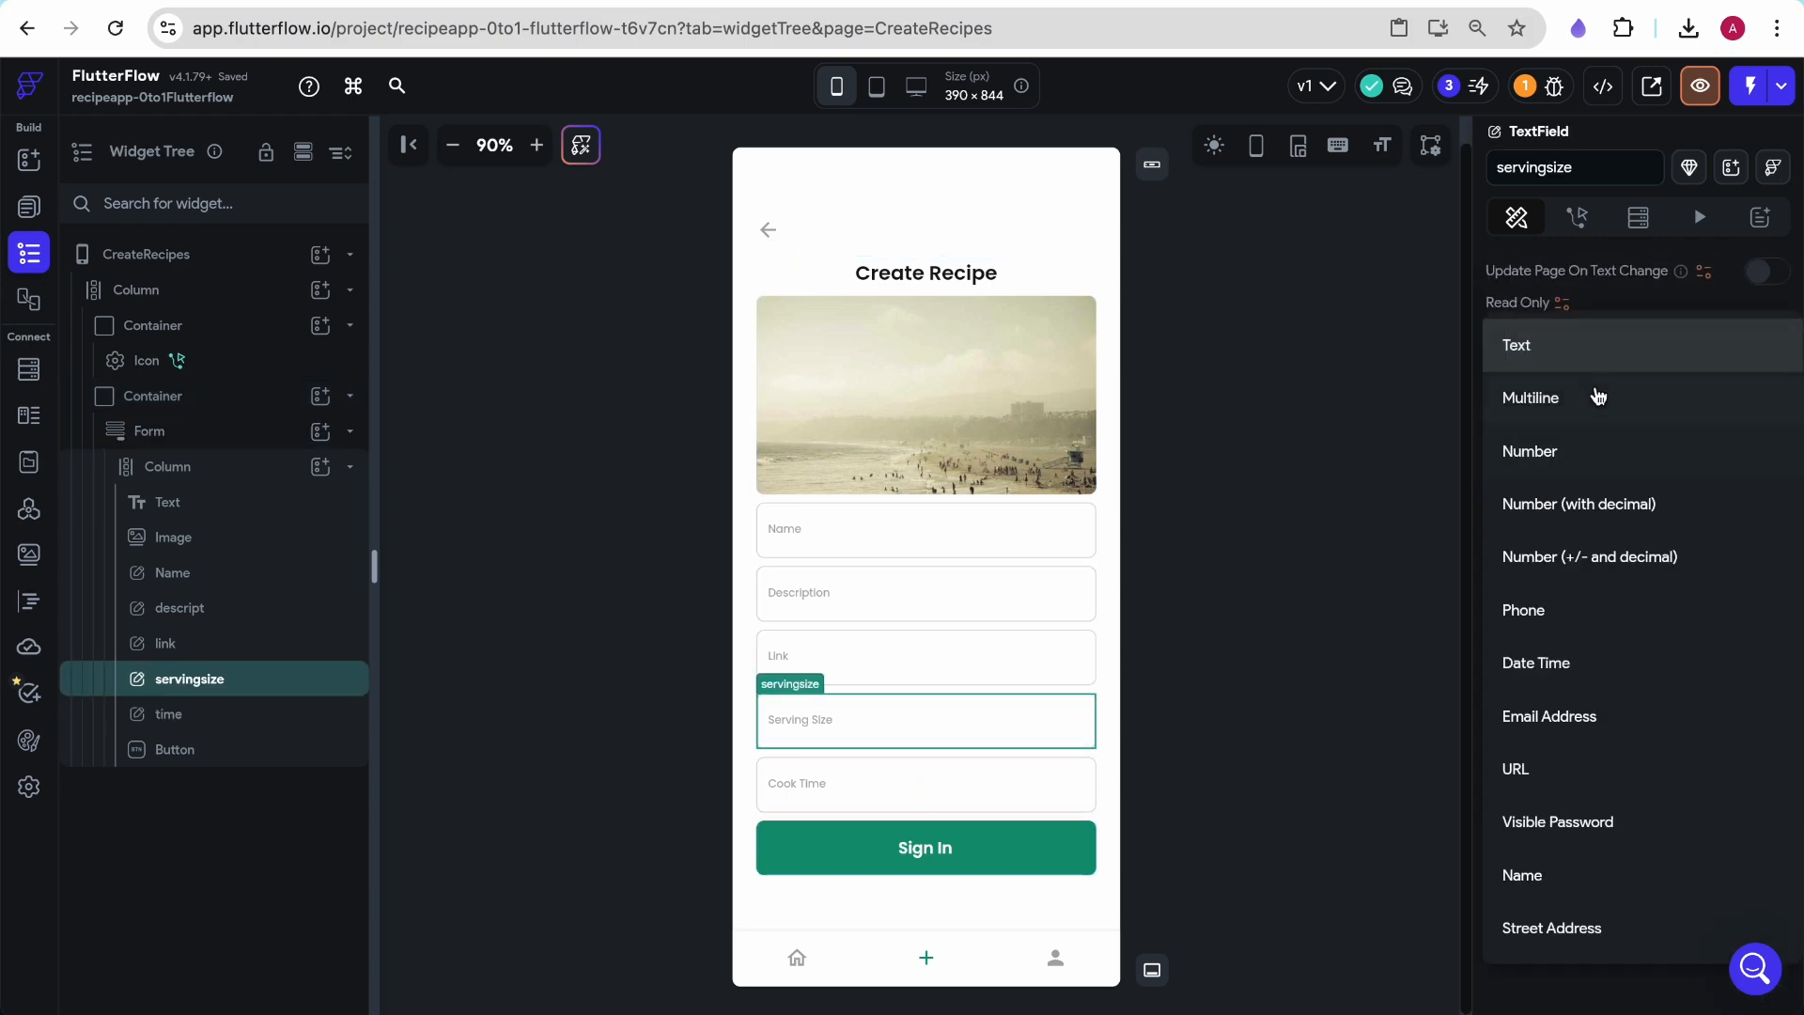
left_click(1545, 447)
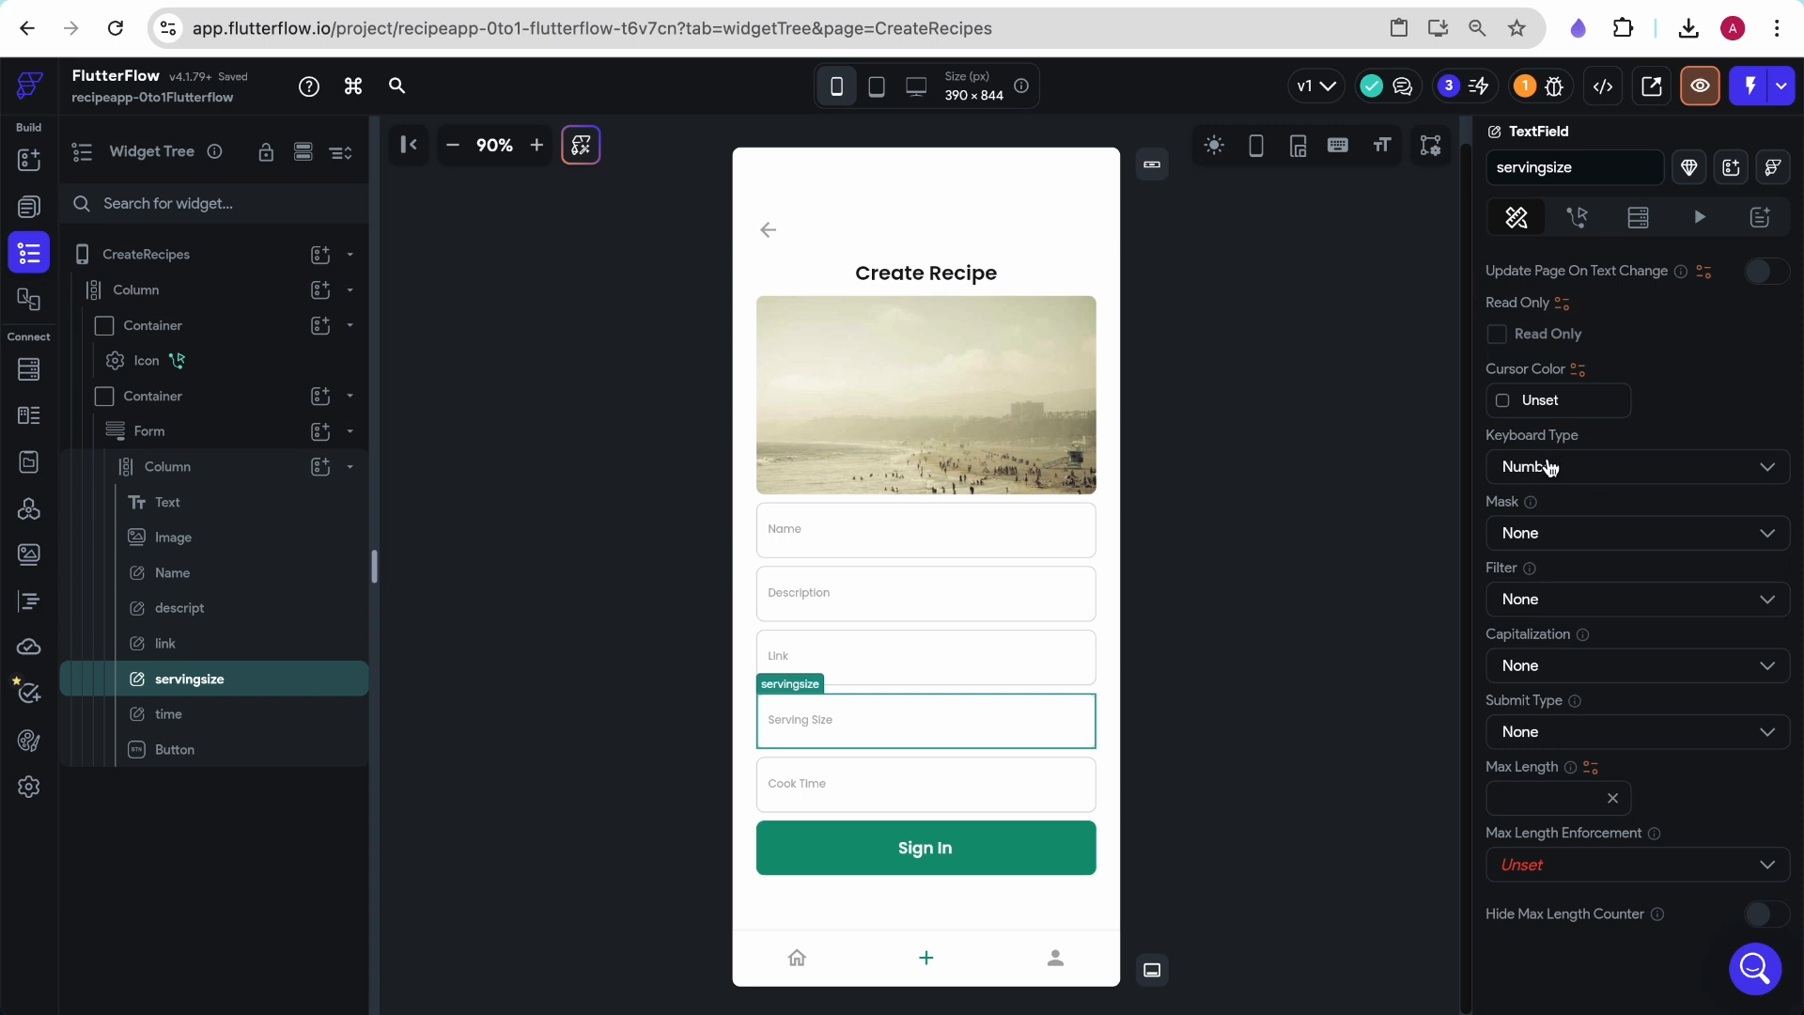
left_click(1544, 611)
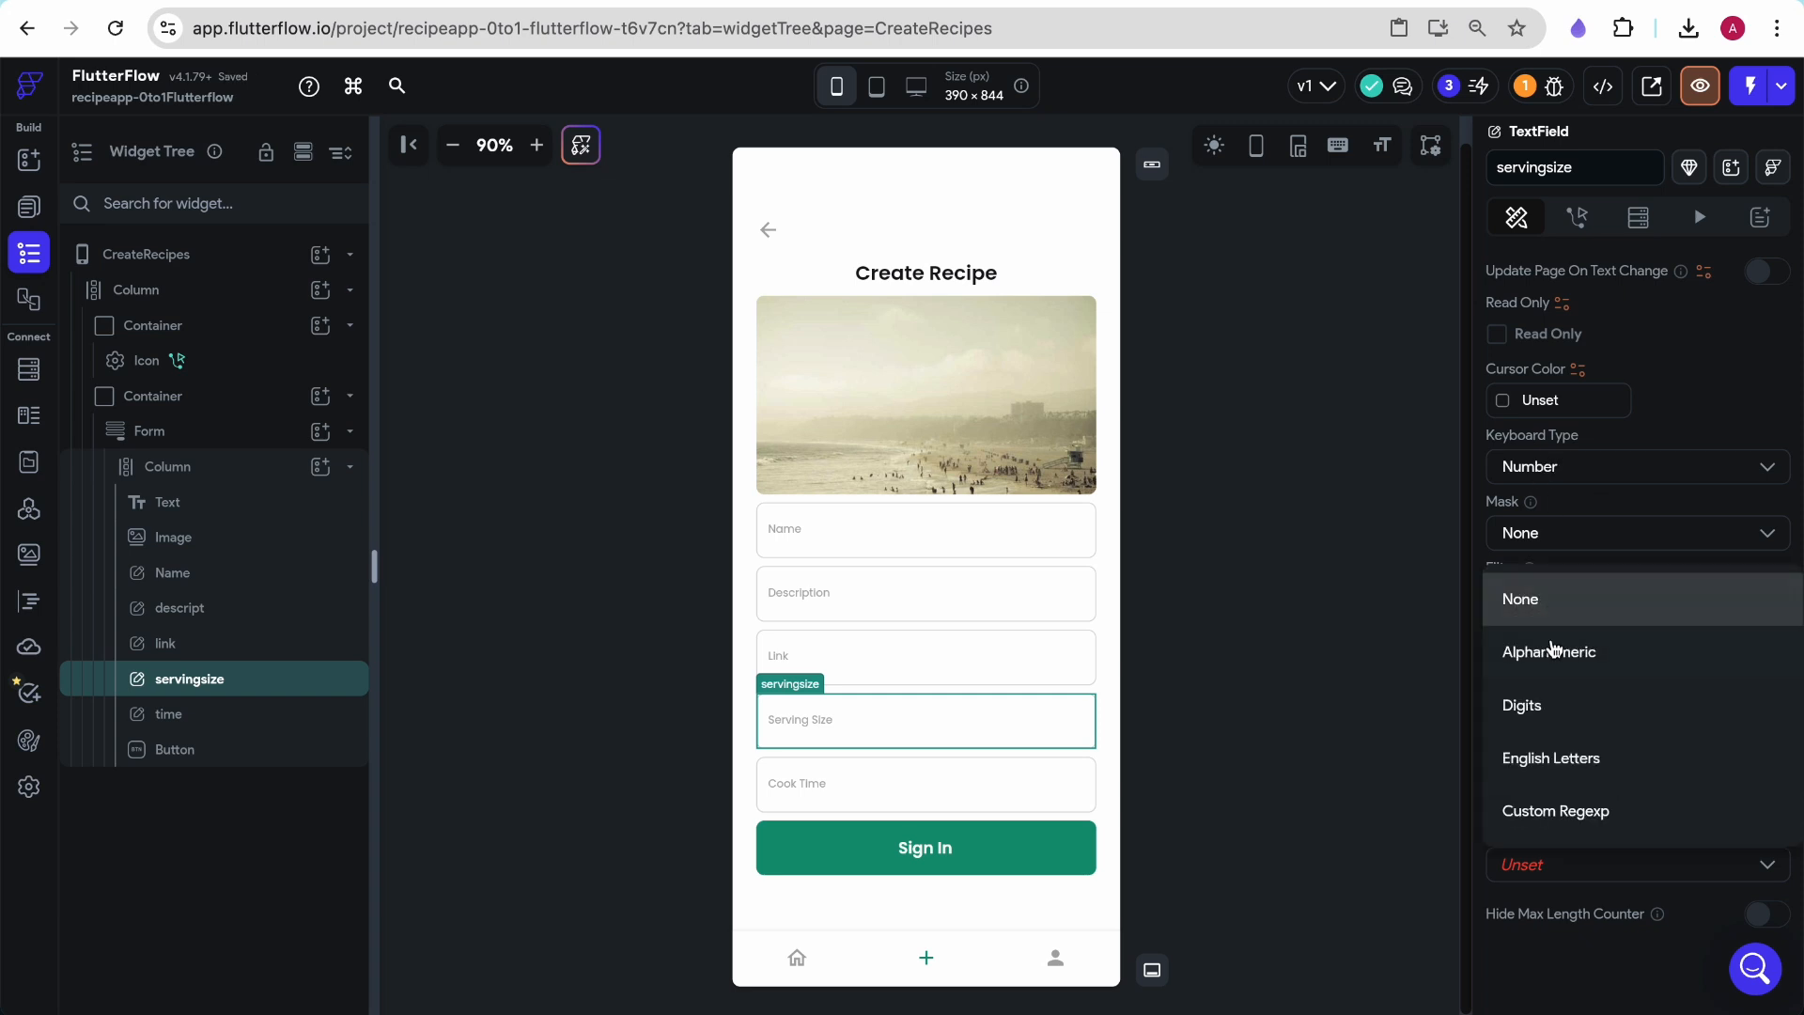
left_click(1542, 712)
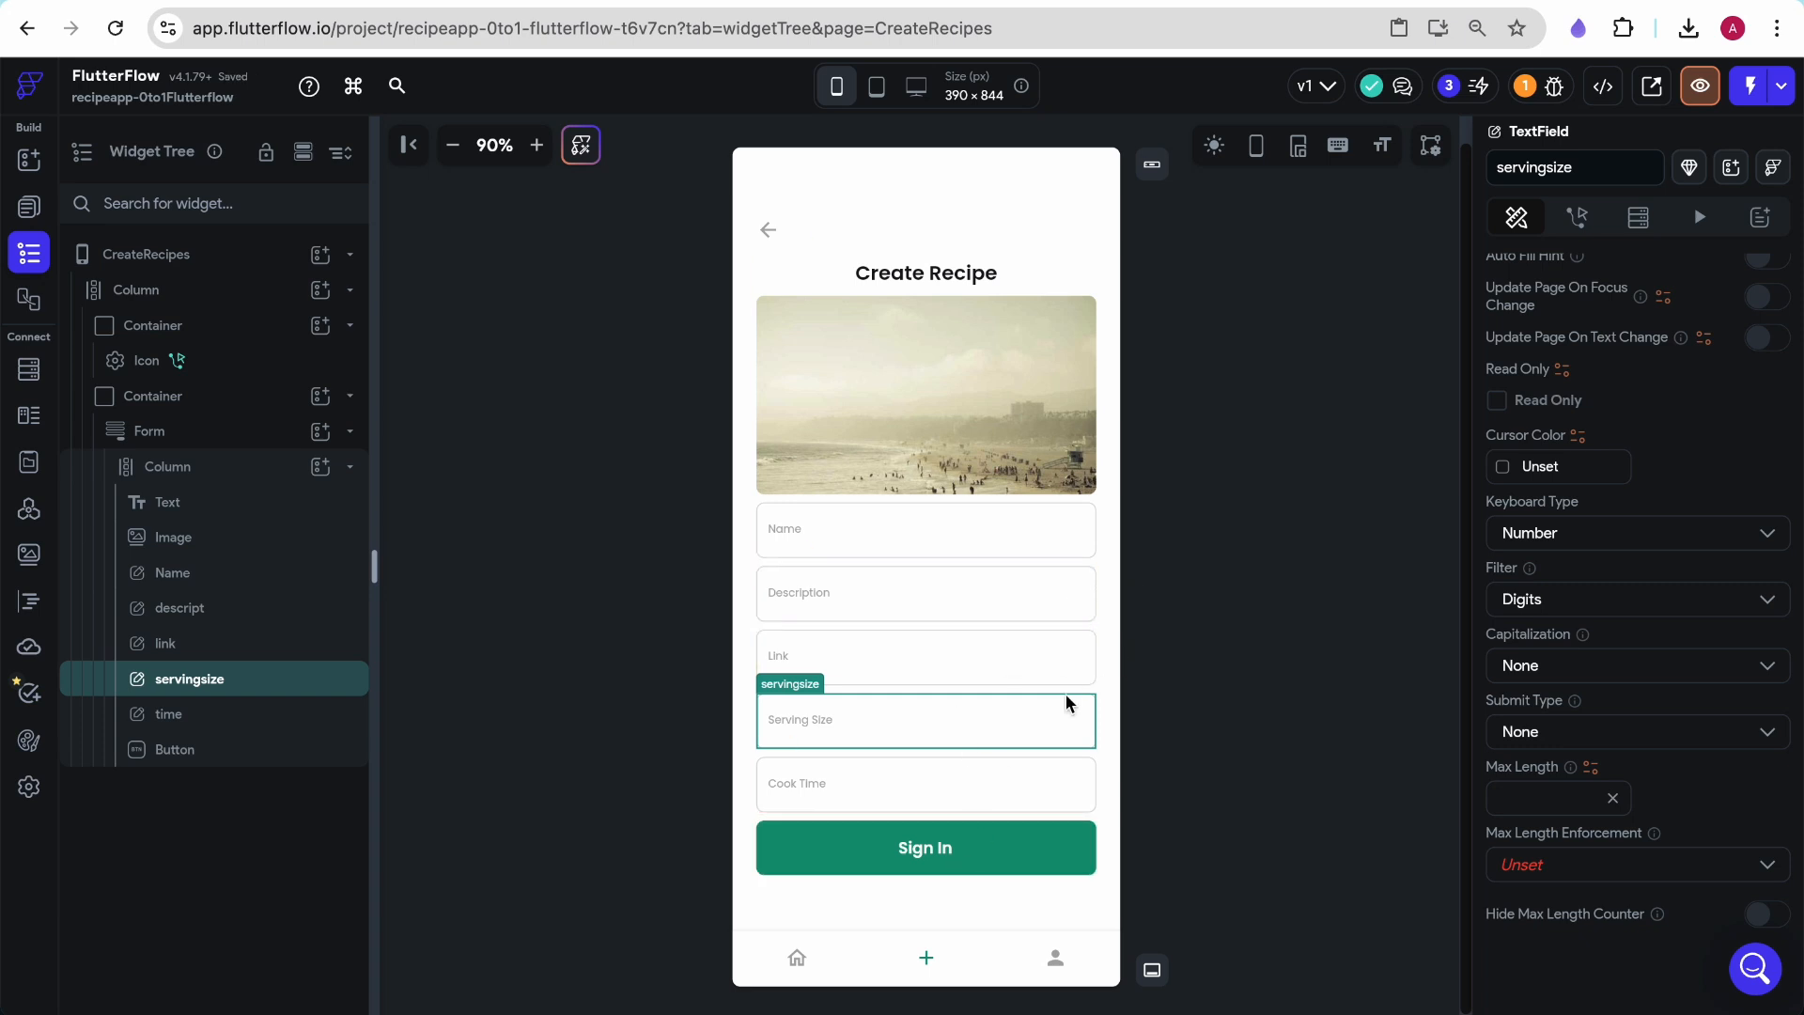
left_click(1212, 493)
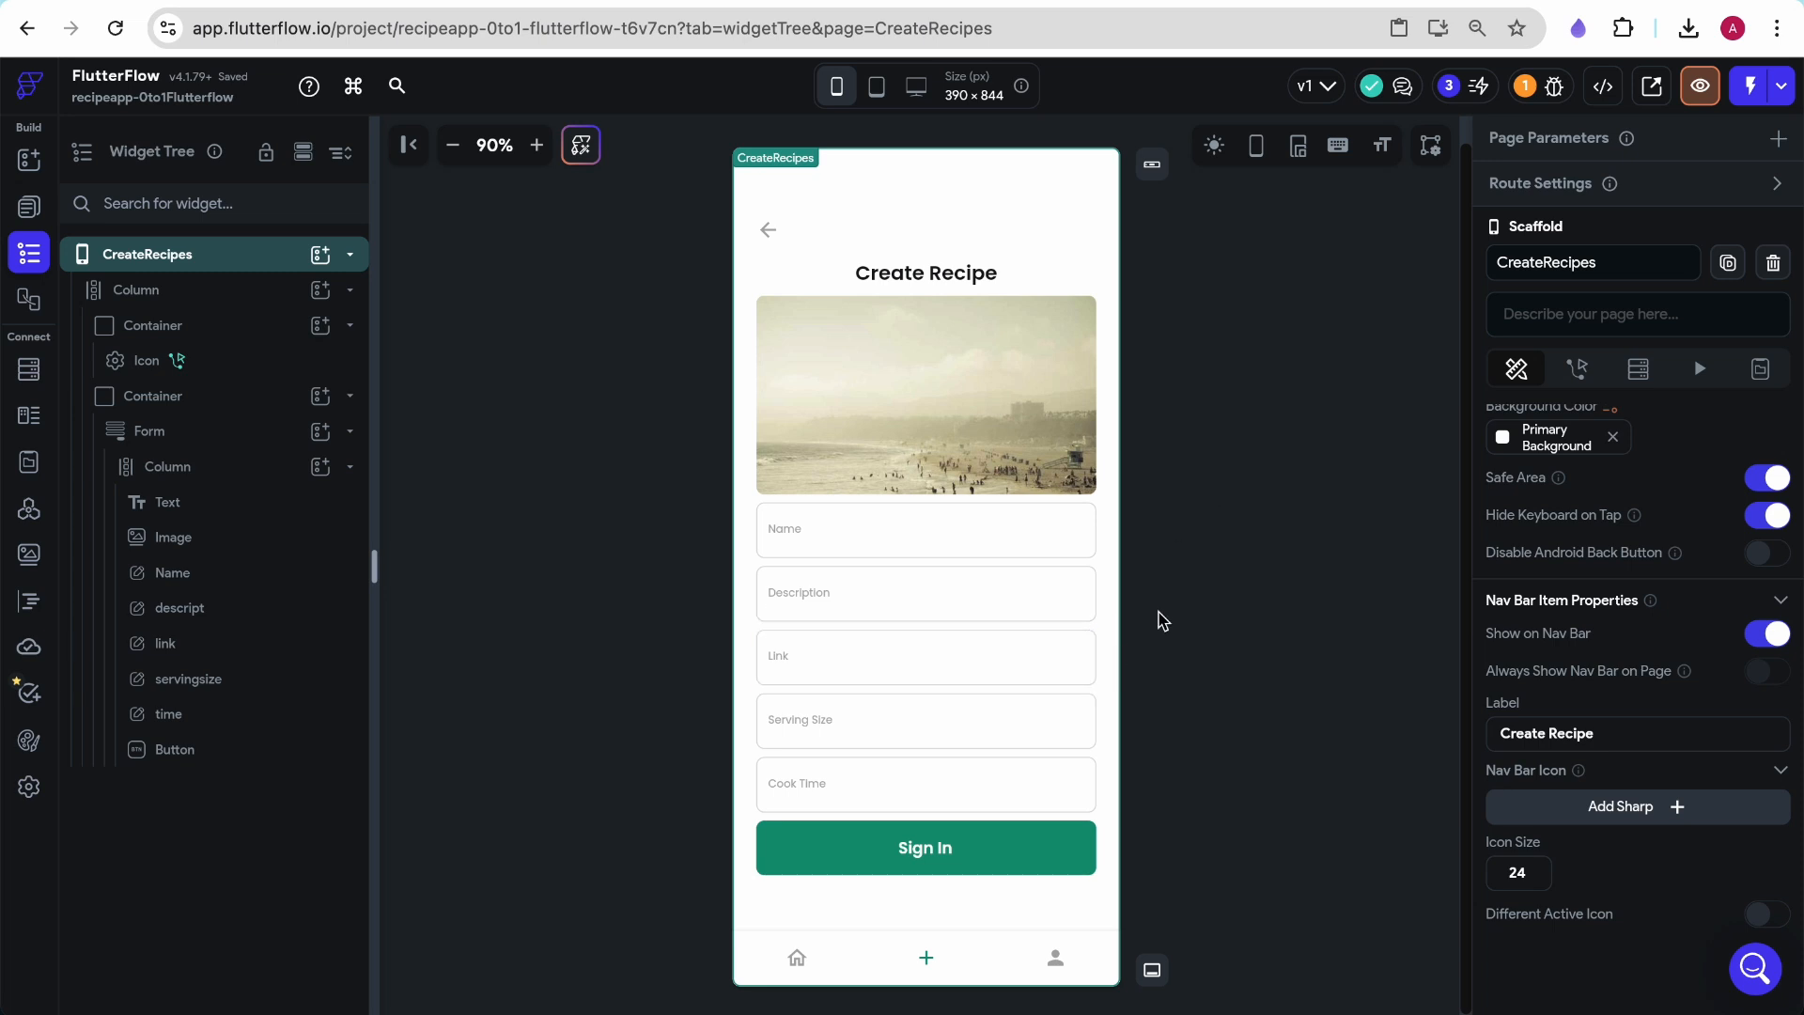
Set the cross axis alignment of the column inside the form to start
left_click(1047, 273)
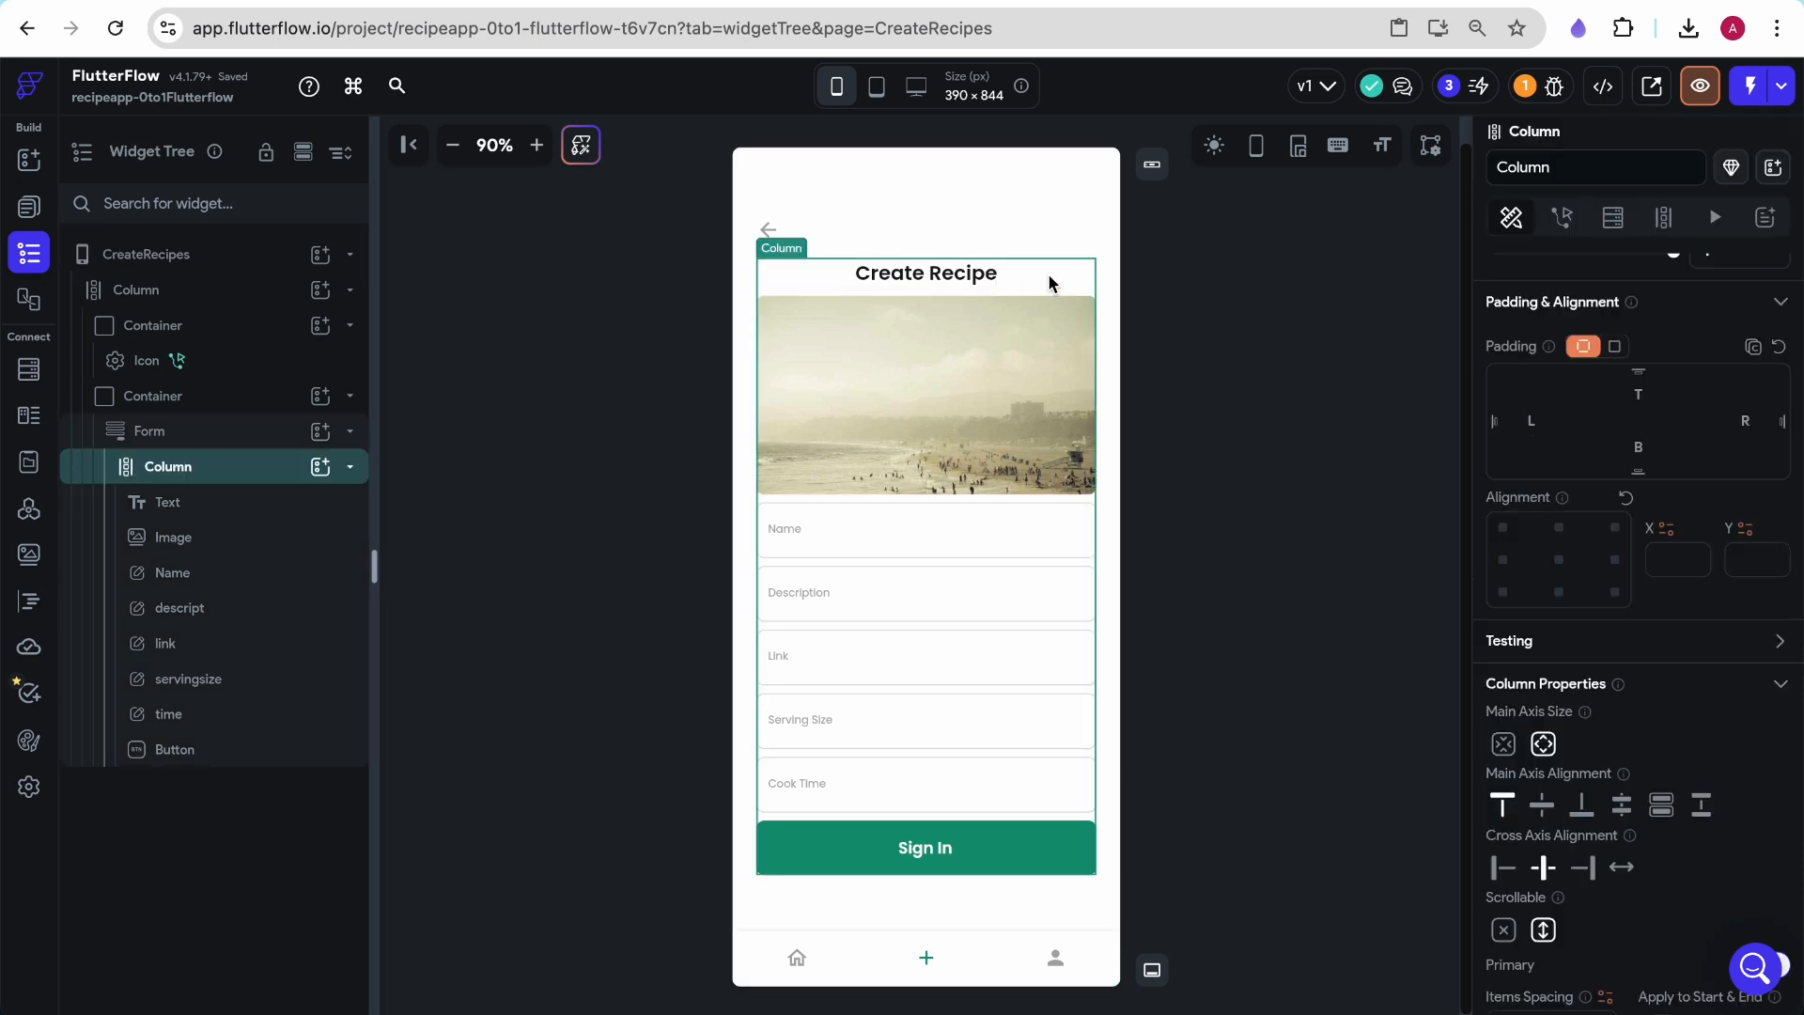
scroll(1618, 601, "down", 2)
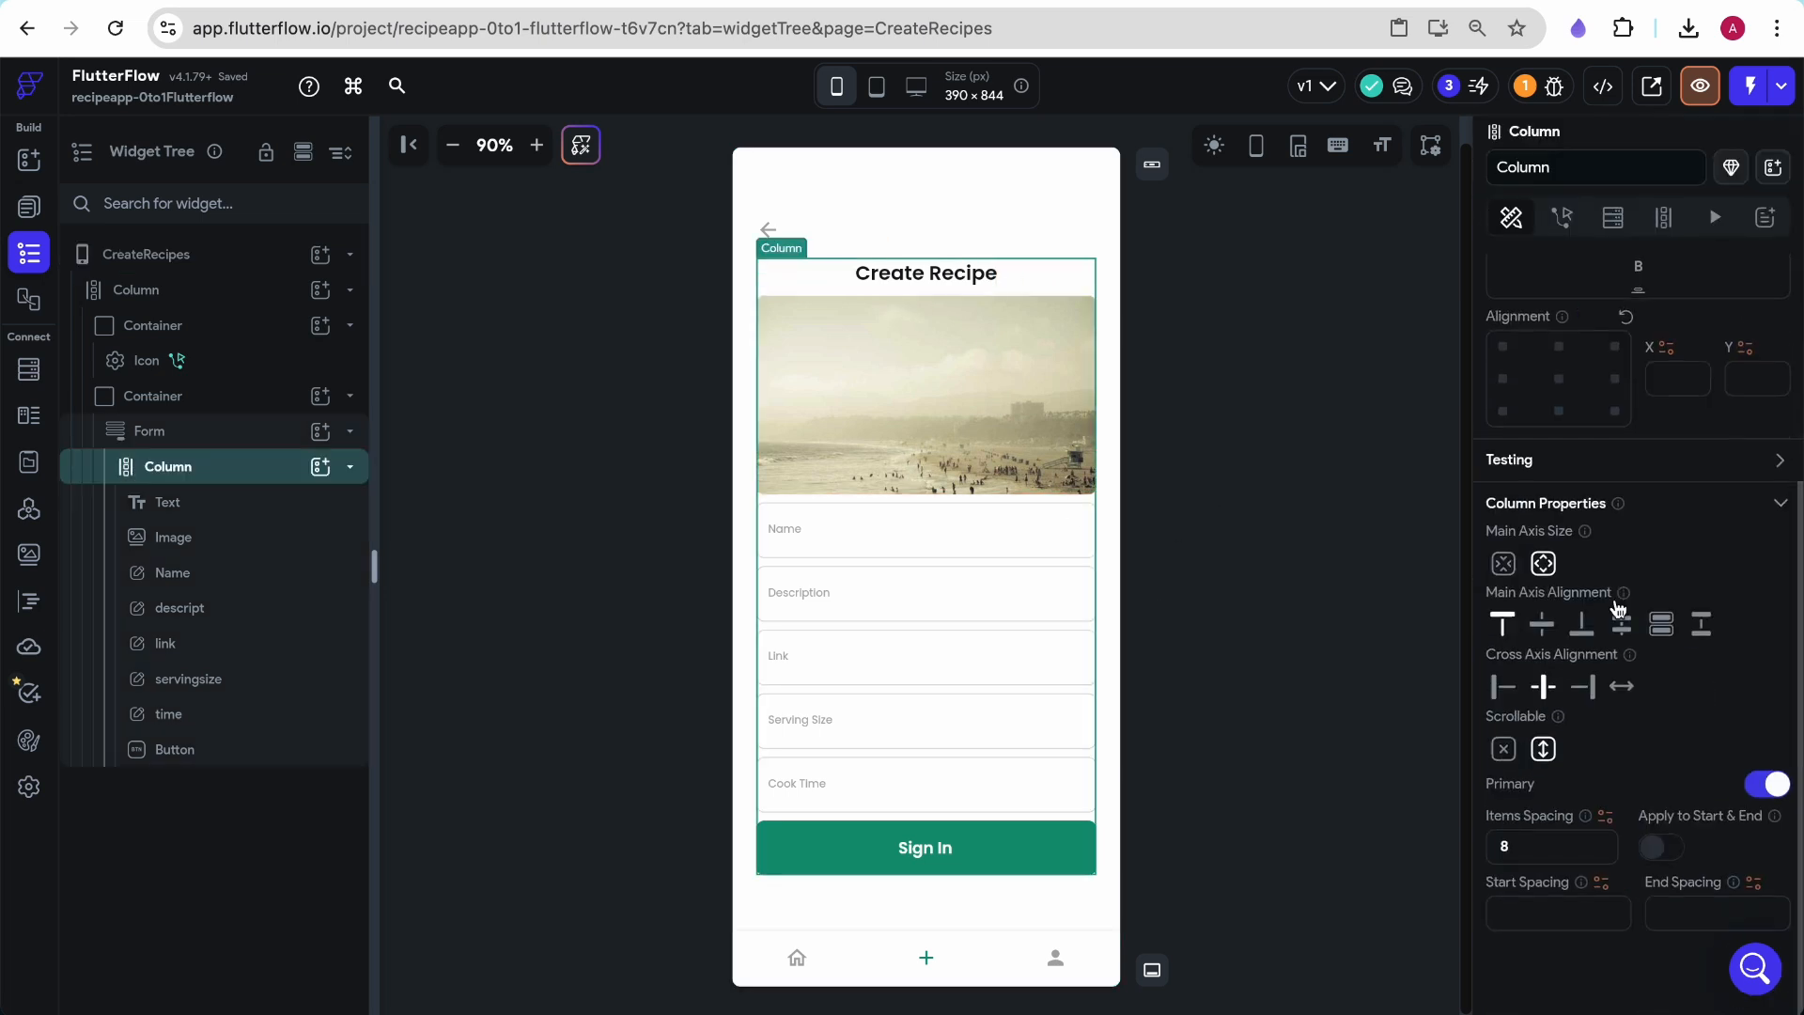
left_click(1501, 687)
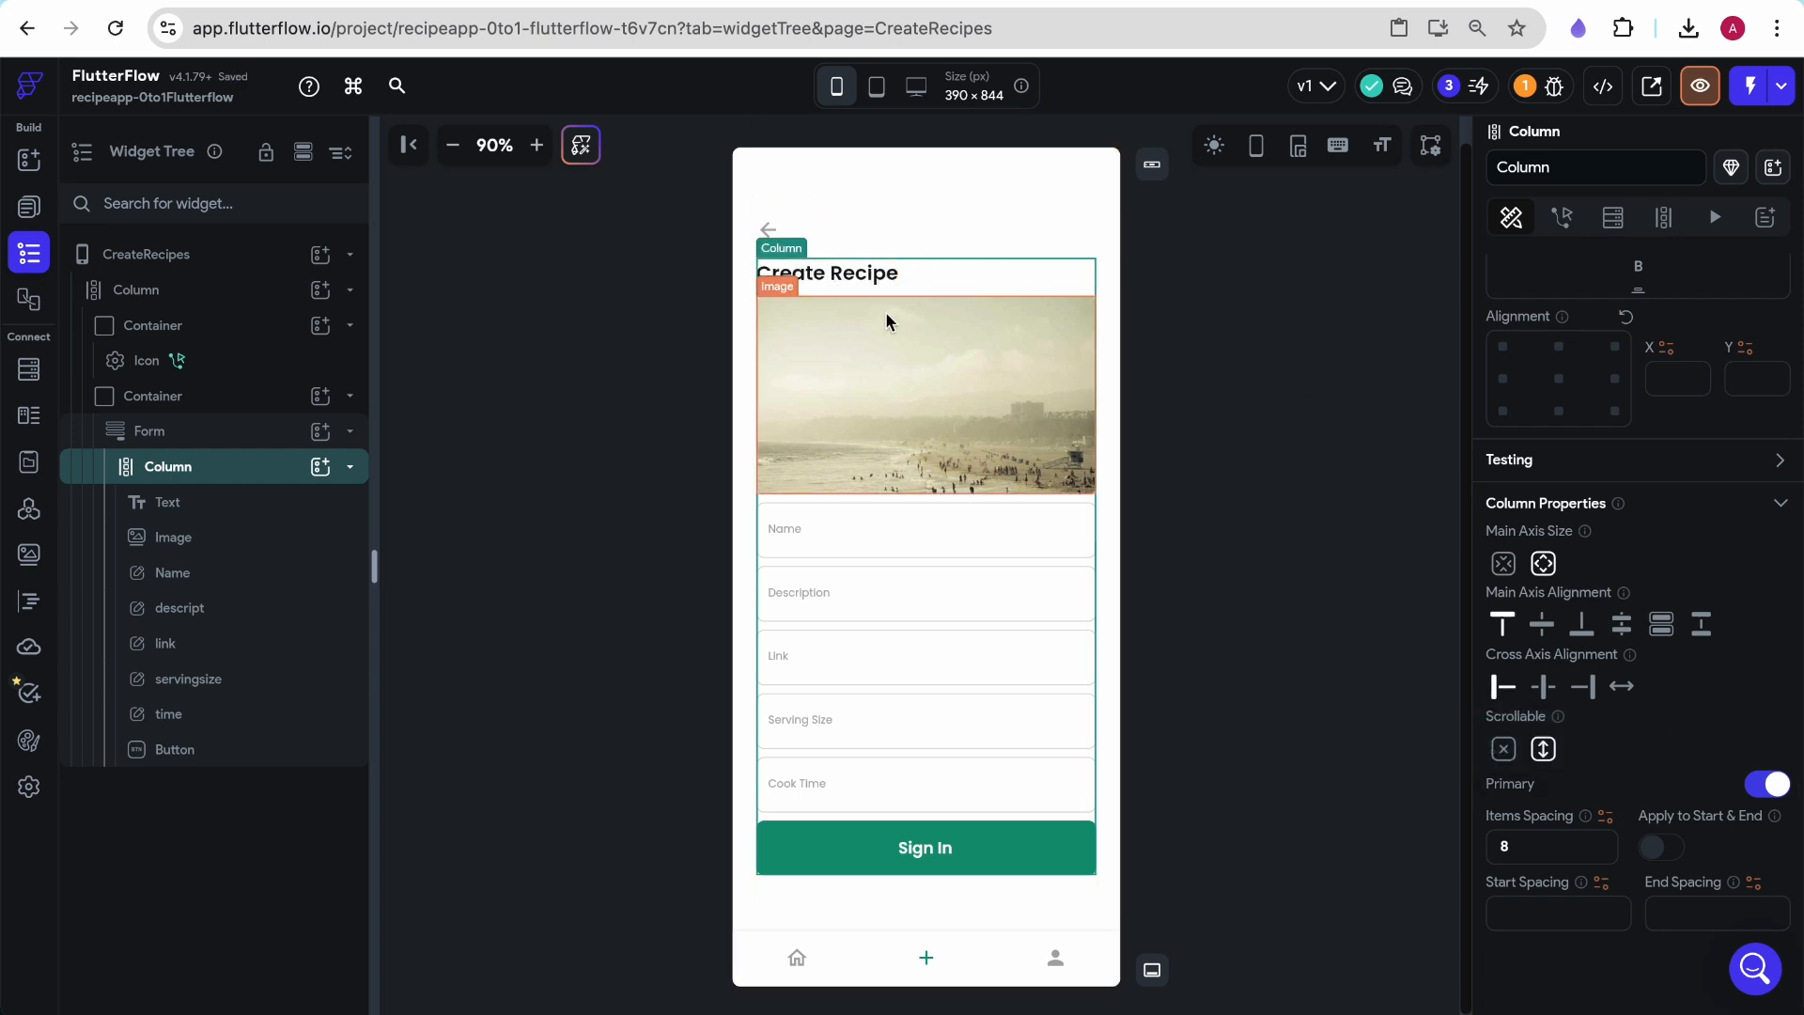
left_click(1180, 375)
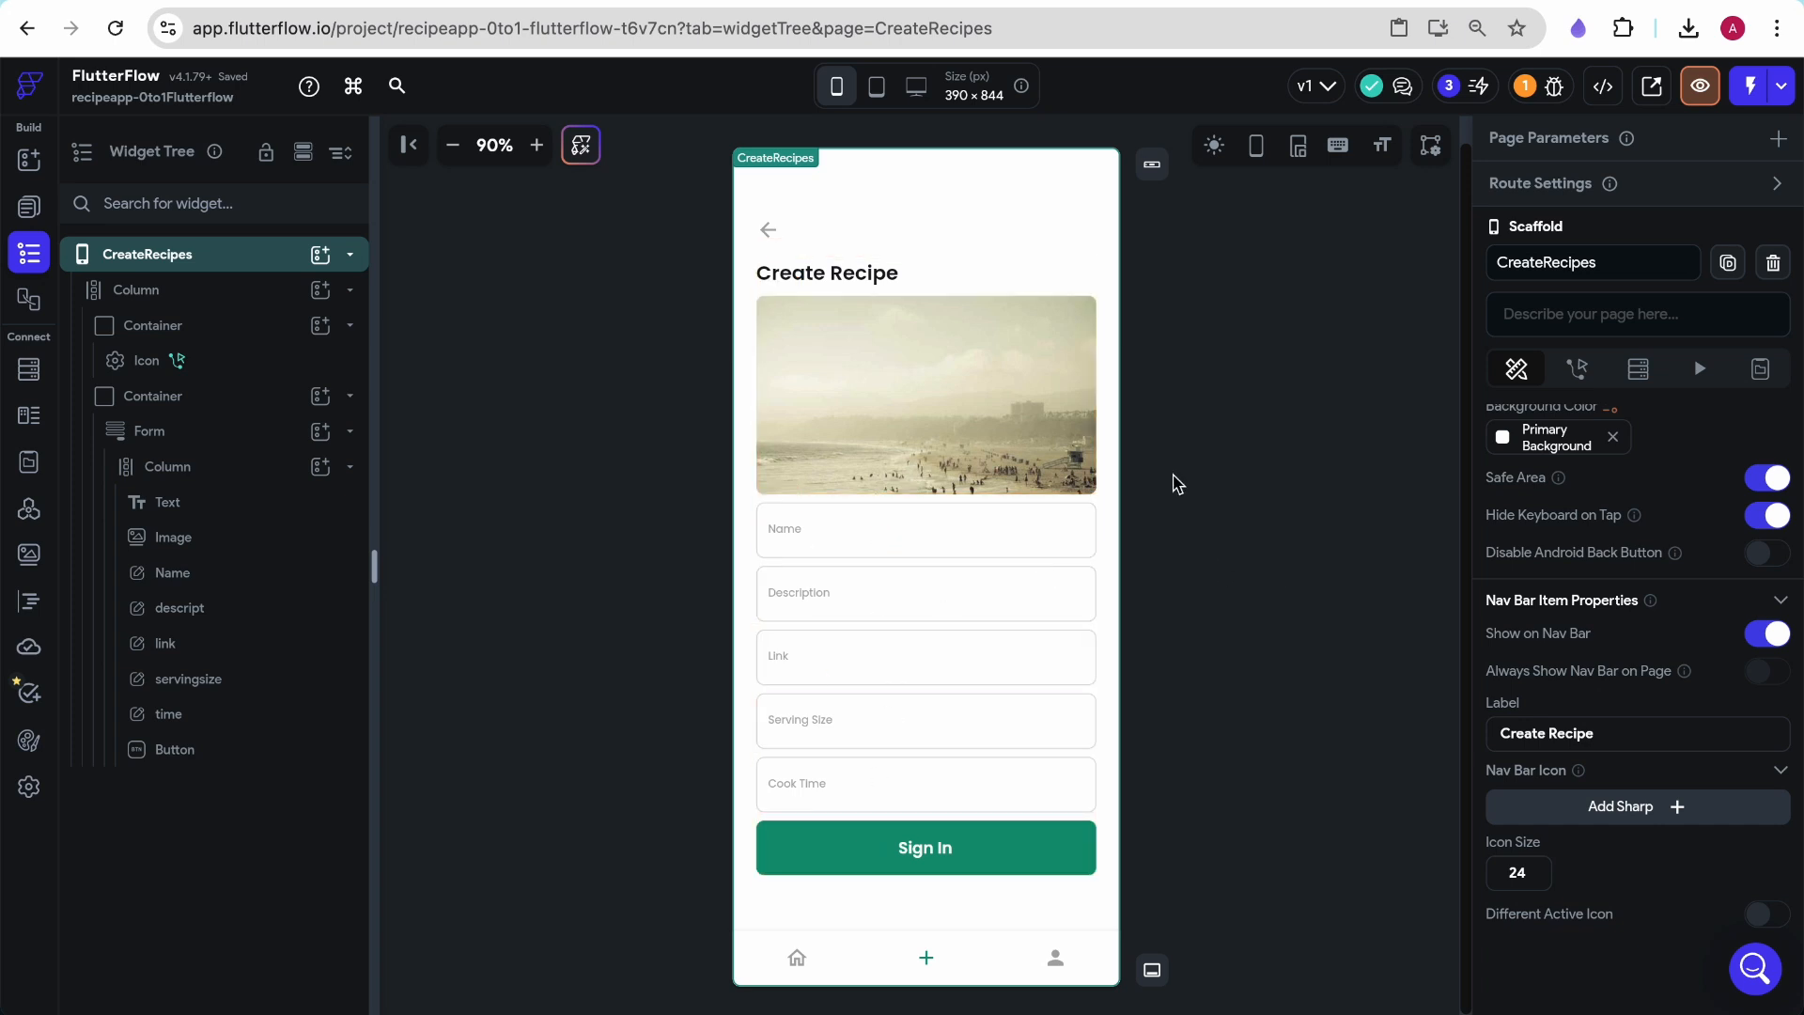
Add an On Tap action of type Upload/Save Media to the recipe form's image
left_click(1071, 421)
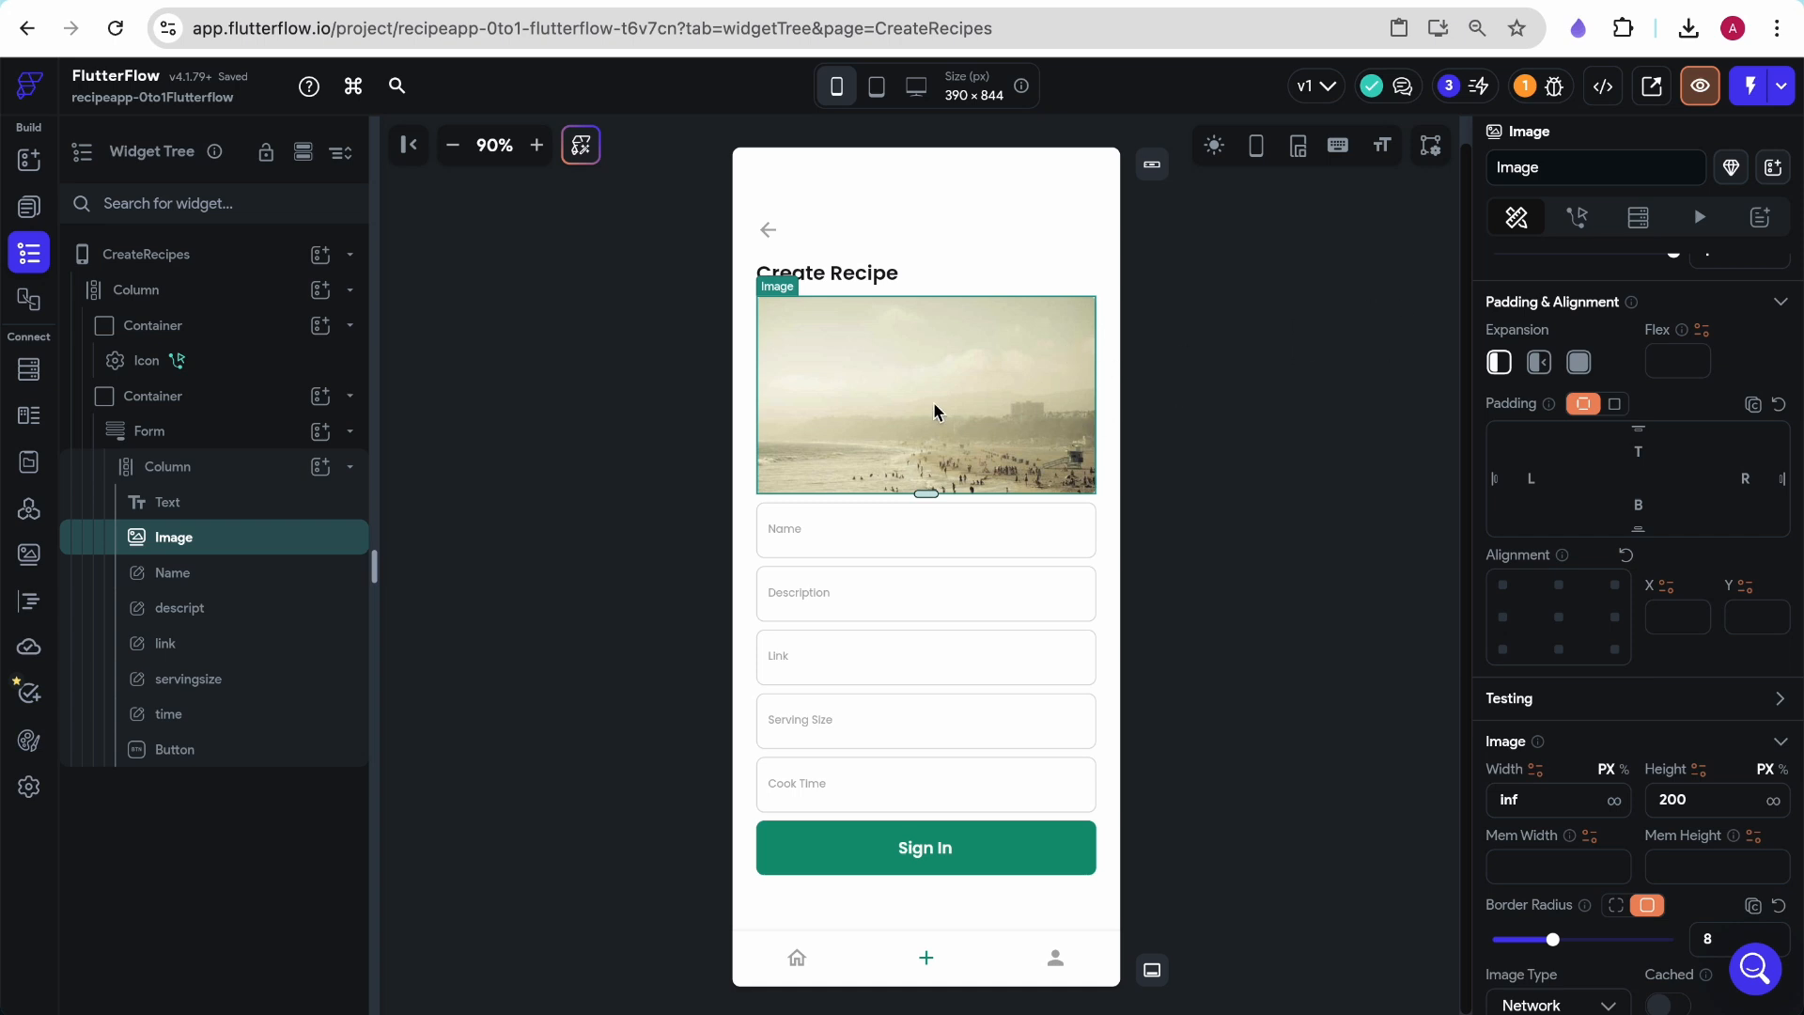
left_click(1577, 217)
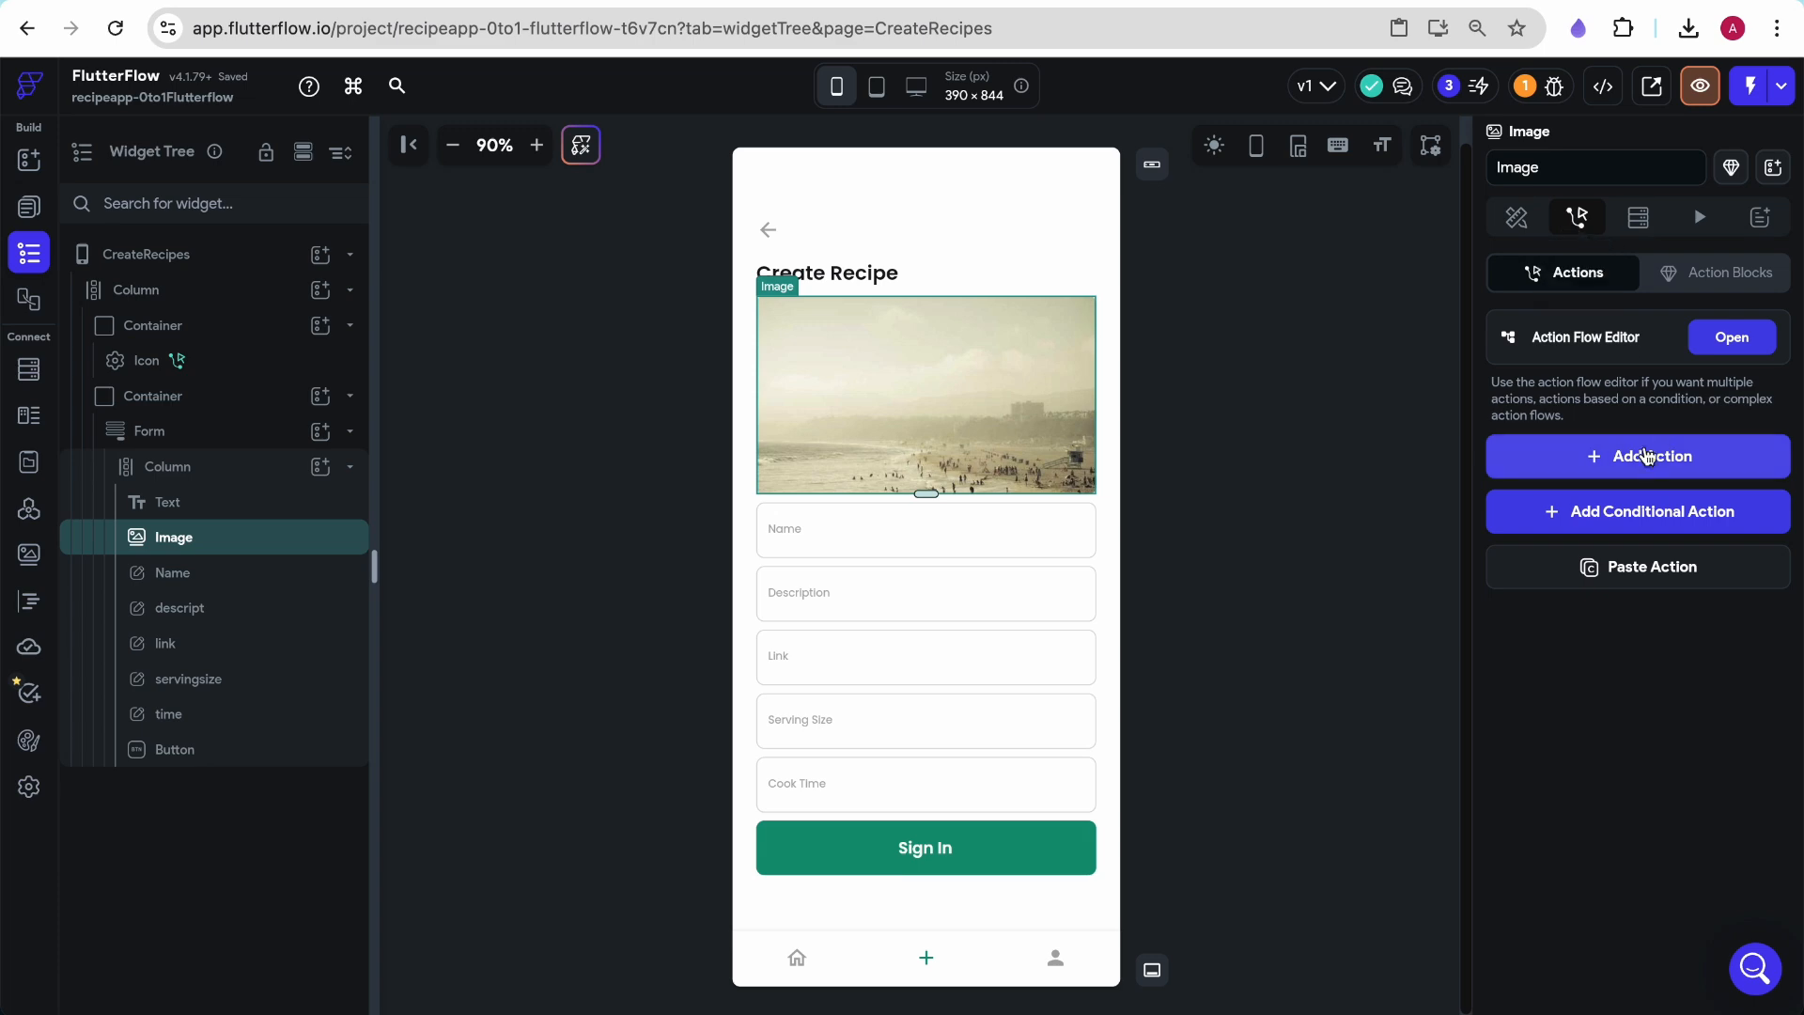
left_click(1732, 337)
left_click(708, 636)
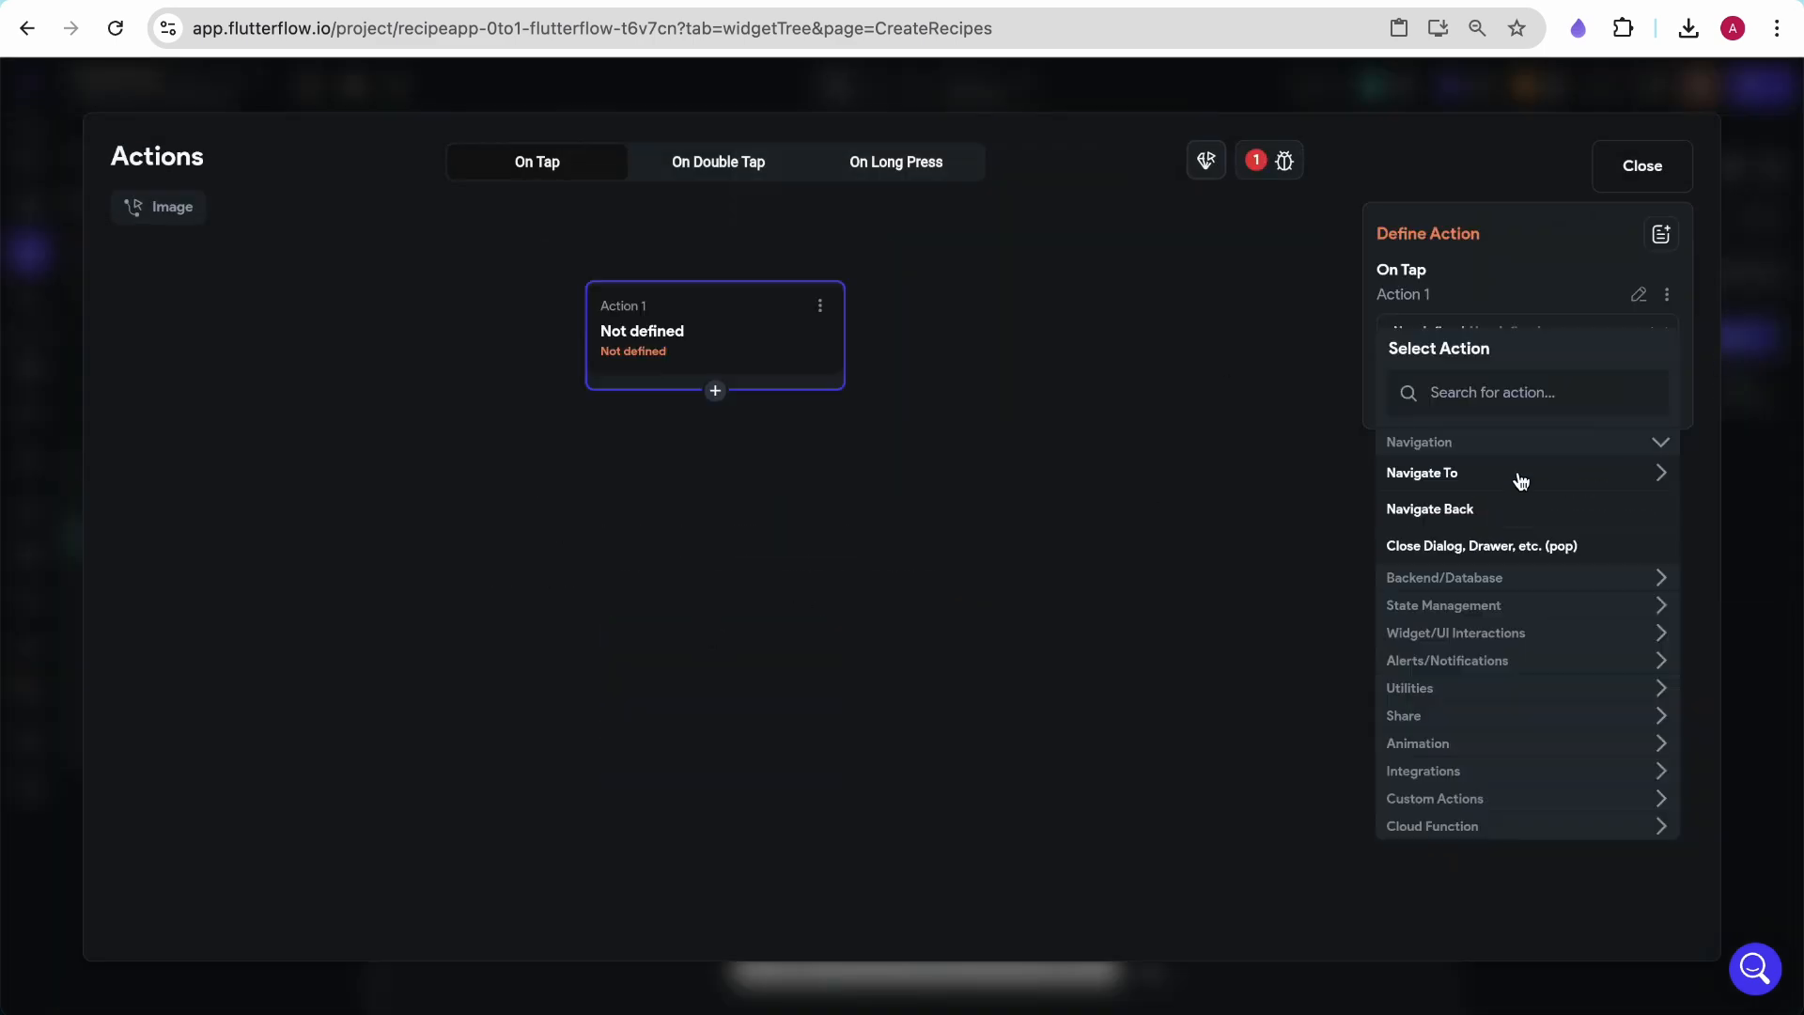
left_click(1455, 689)
left_click(1438, 720)
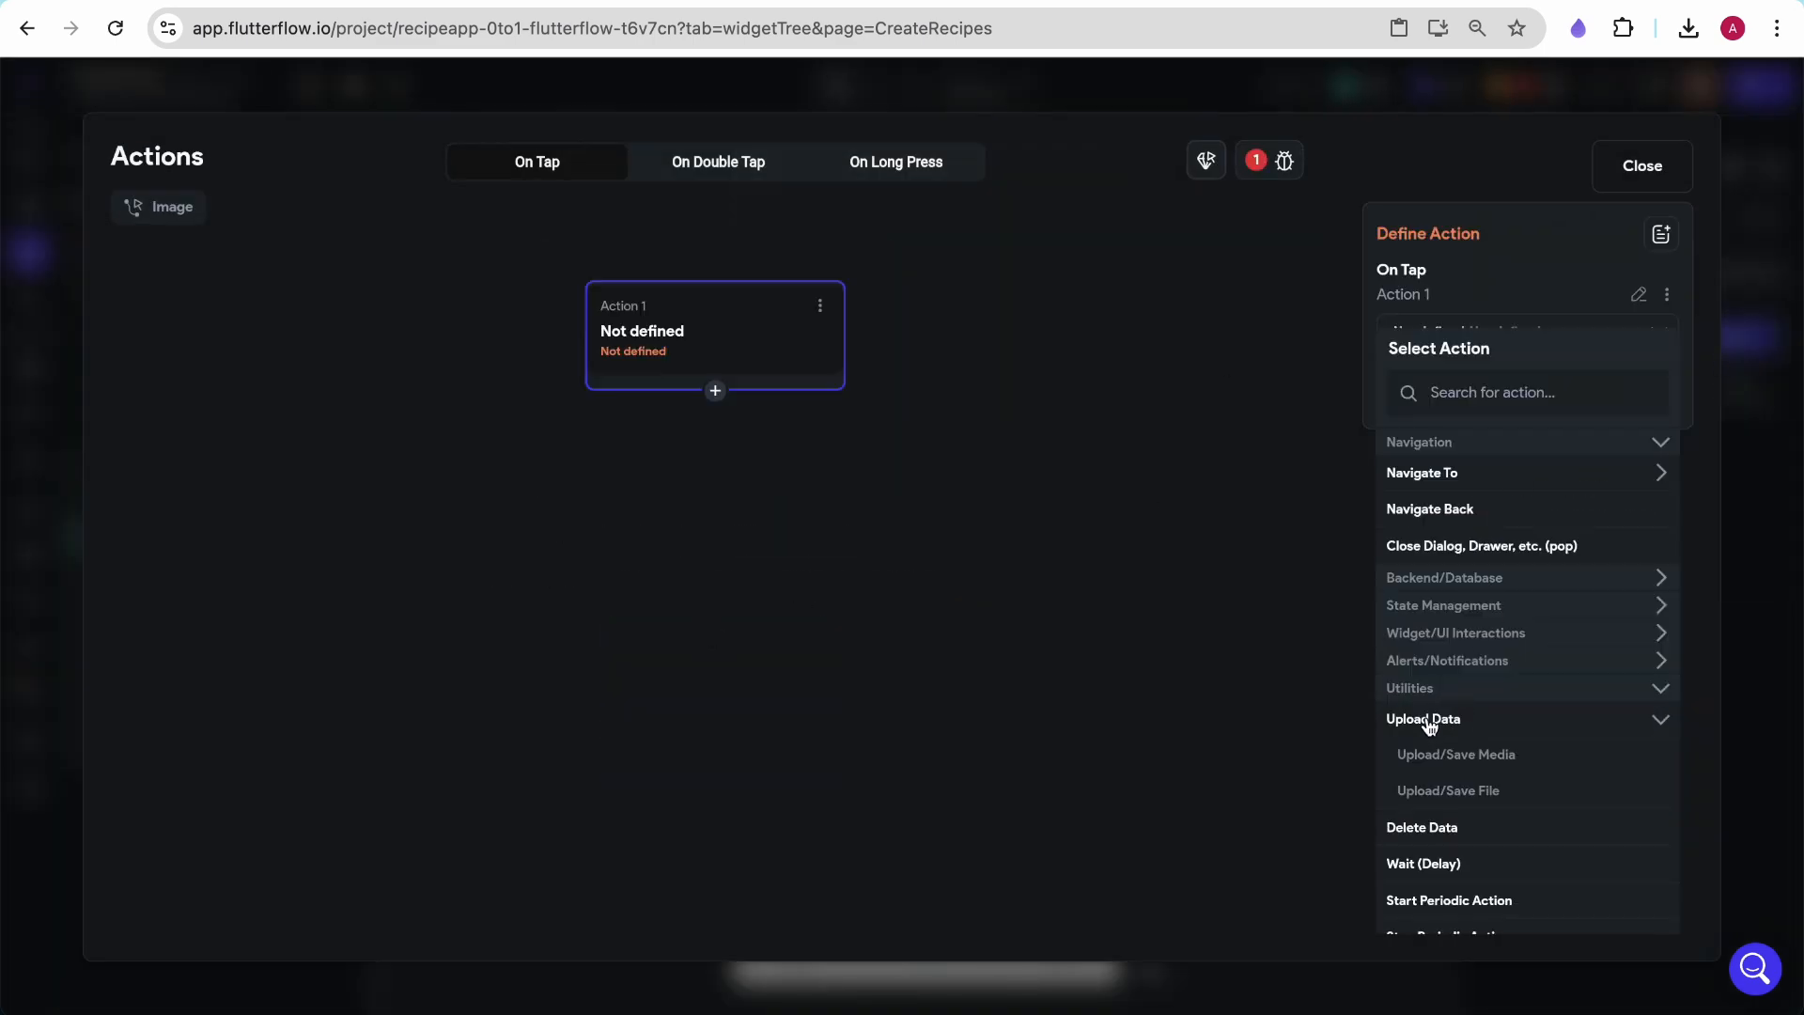
scroll(1522, 714, "down", 1)
left_click(1443, 688)
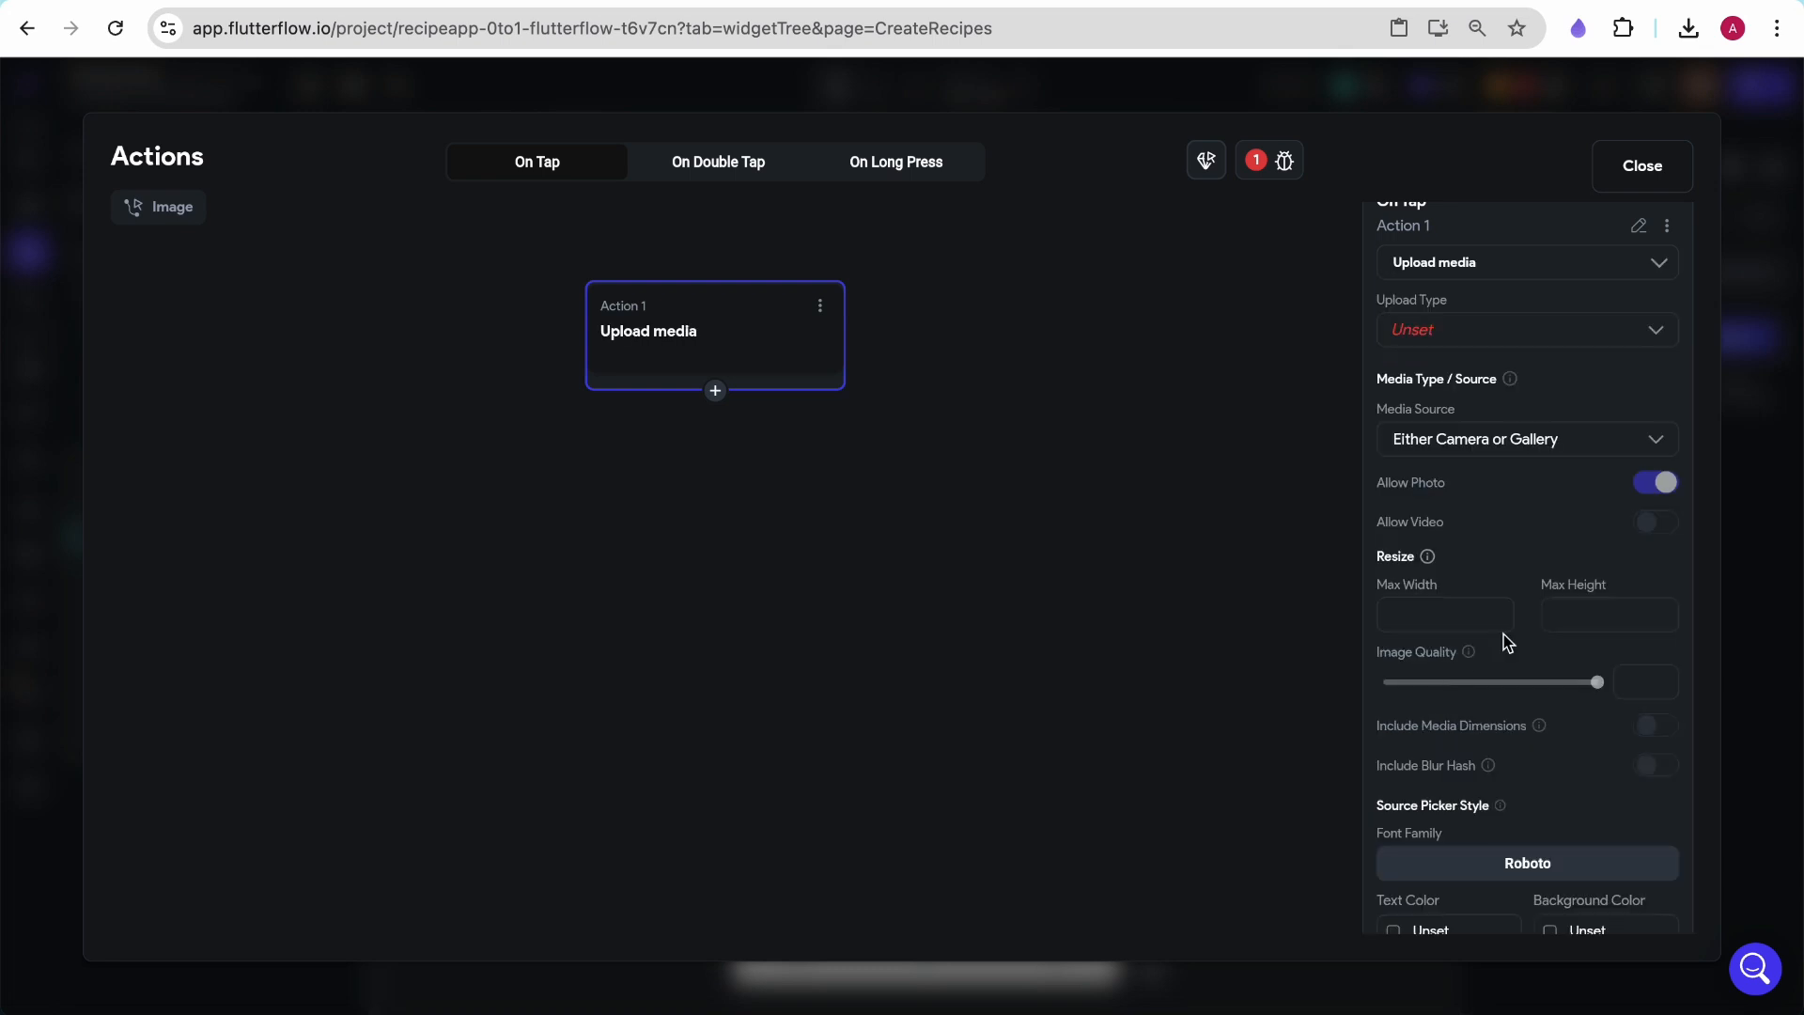
Configure the image's upload action with upload type Firebase, media source Gallery and the name "recipeimage"
scroll(1457, 340, "up", 1)
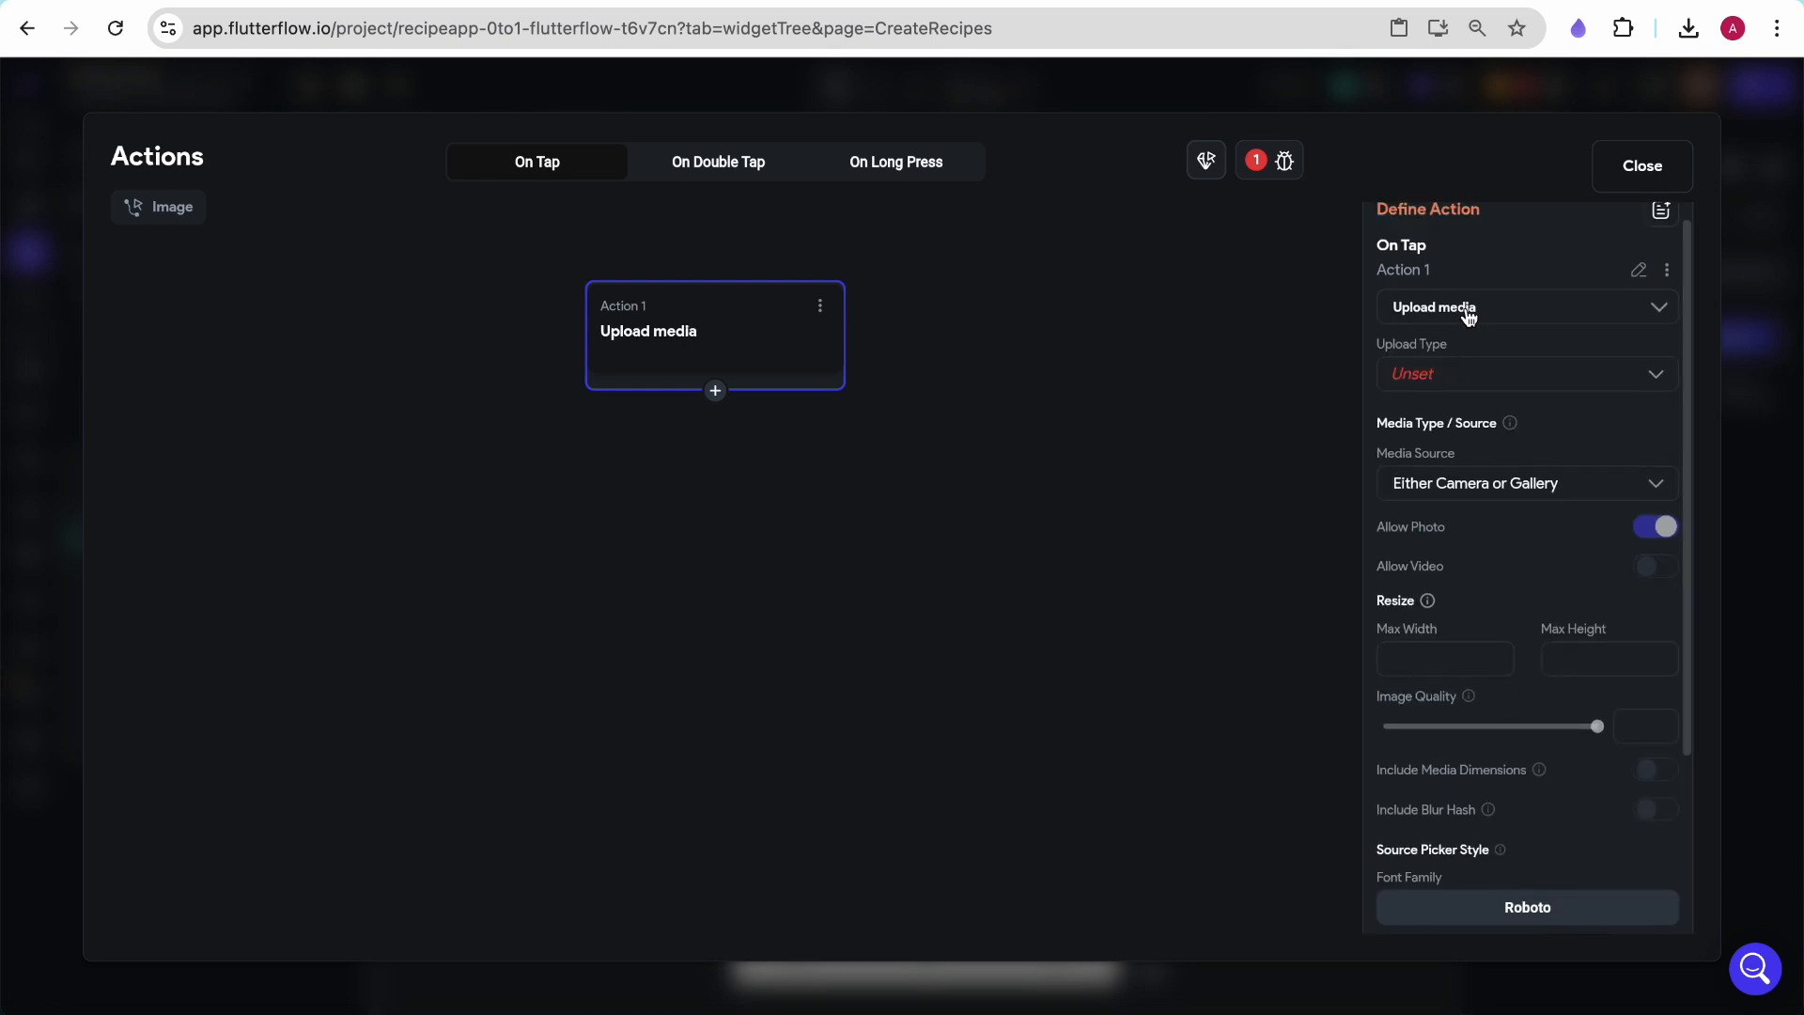
left_click(1442, 381)
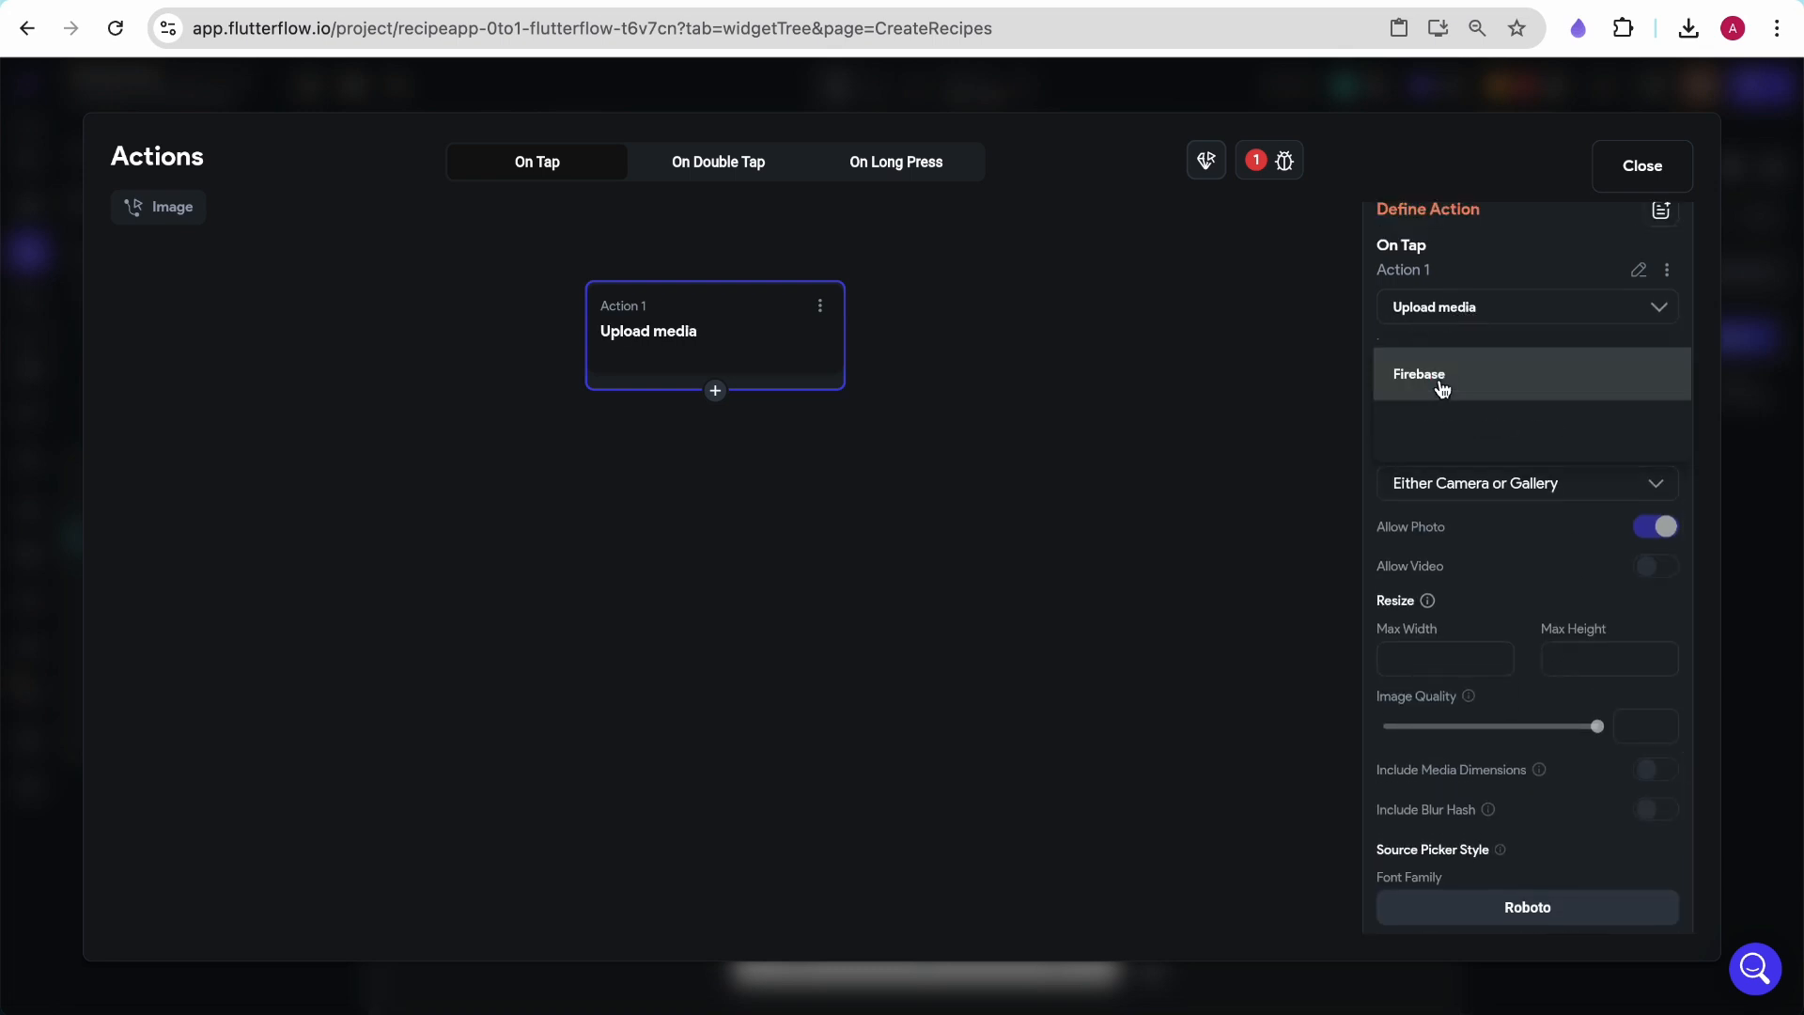
left_click(1441, 386)
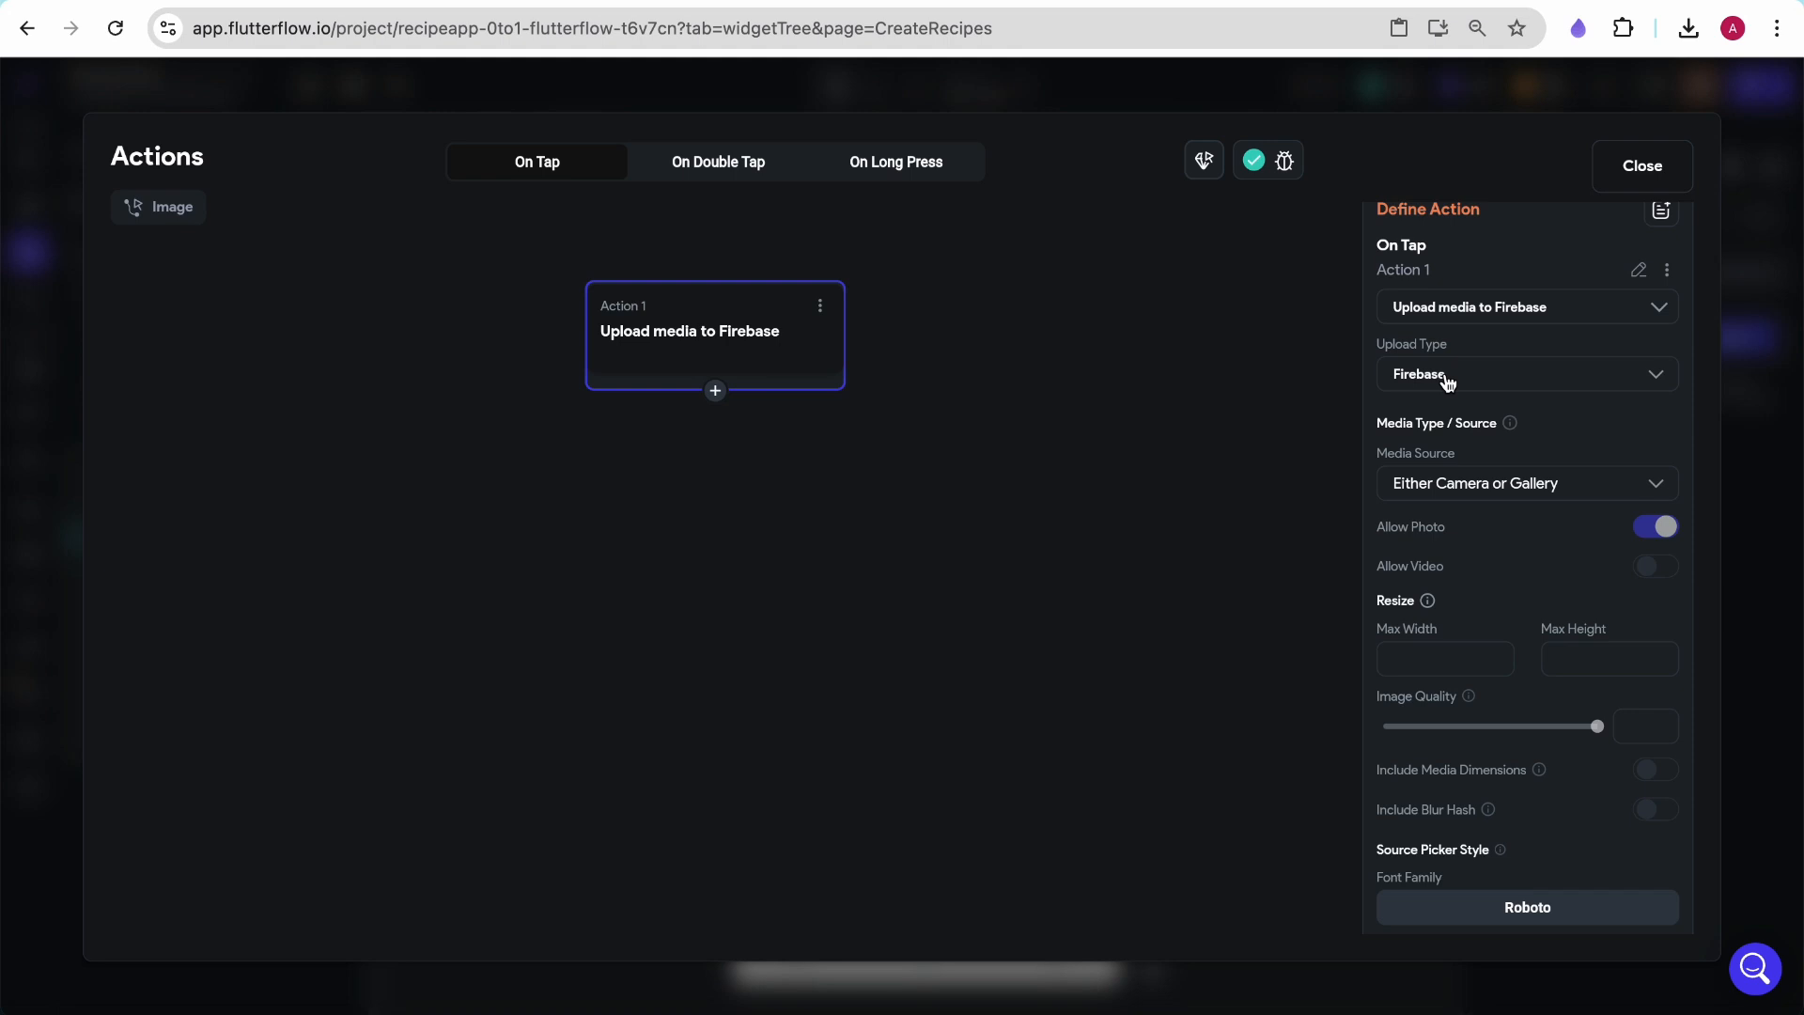
left_click(1457, 483)
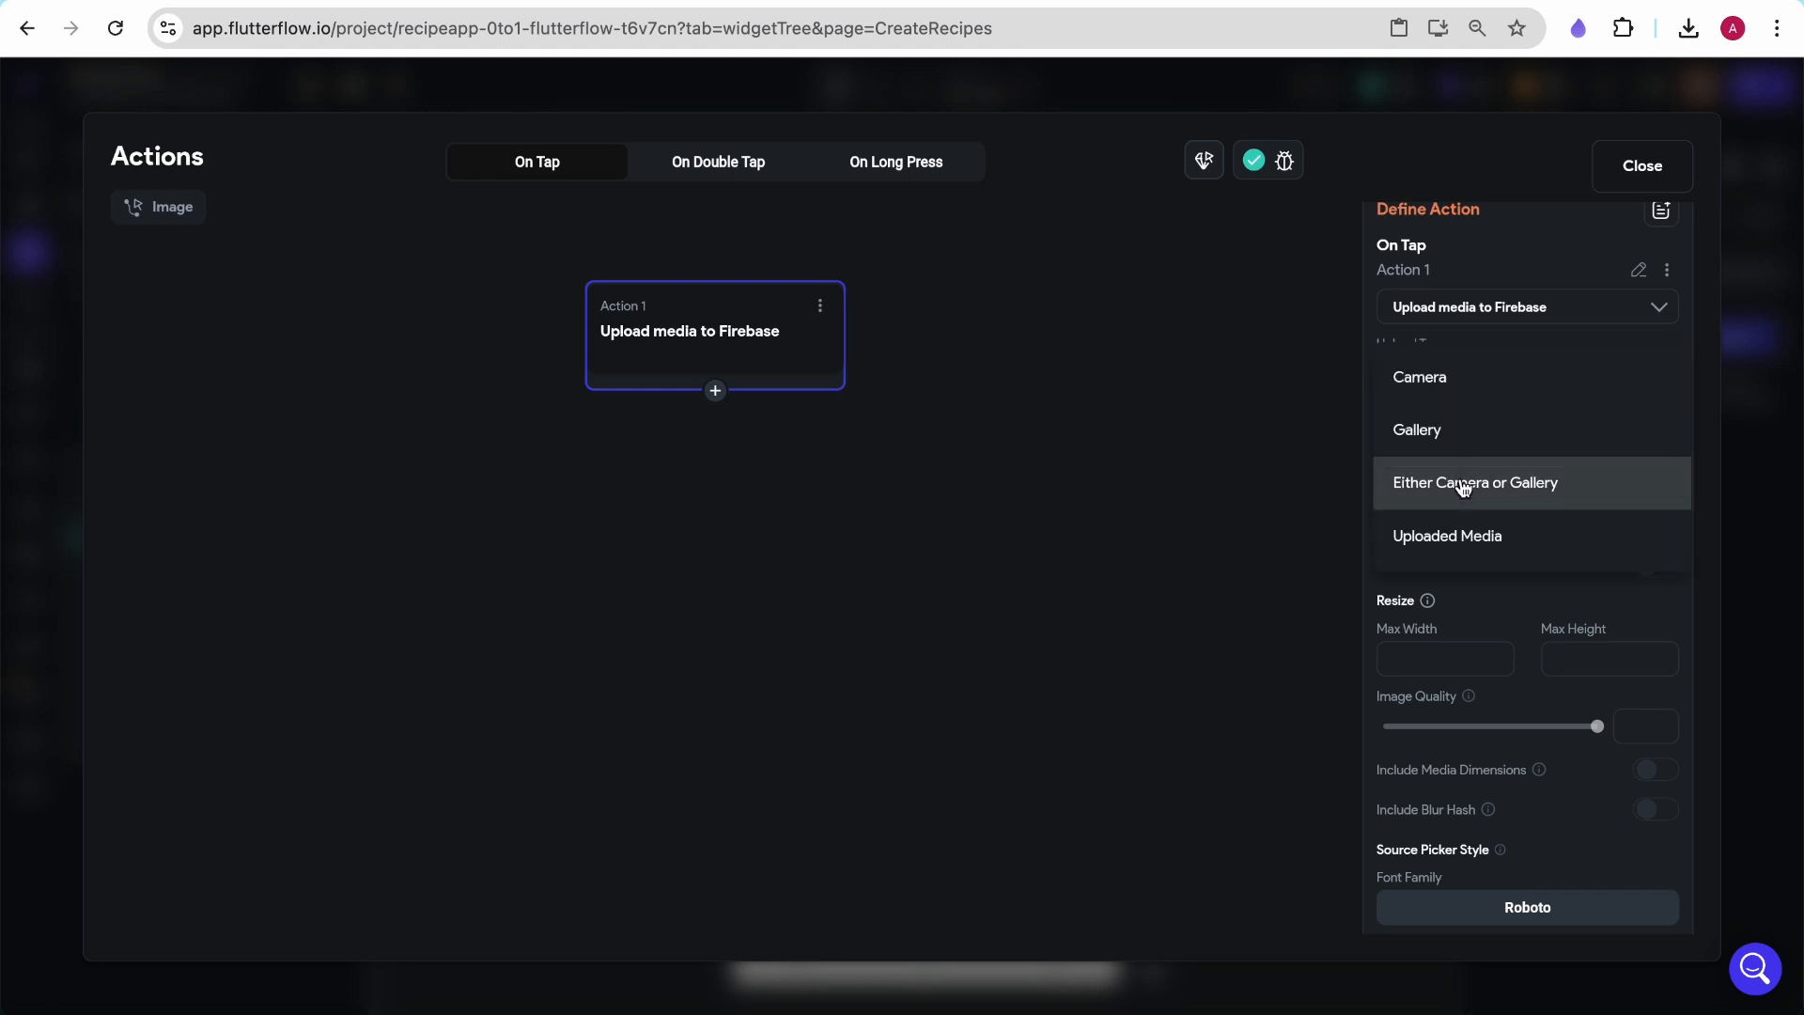
left_click(1464, 427)
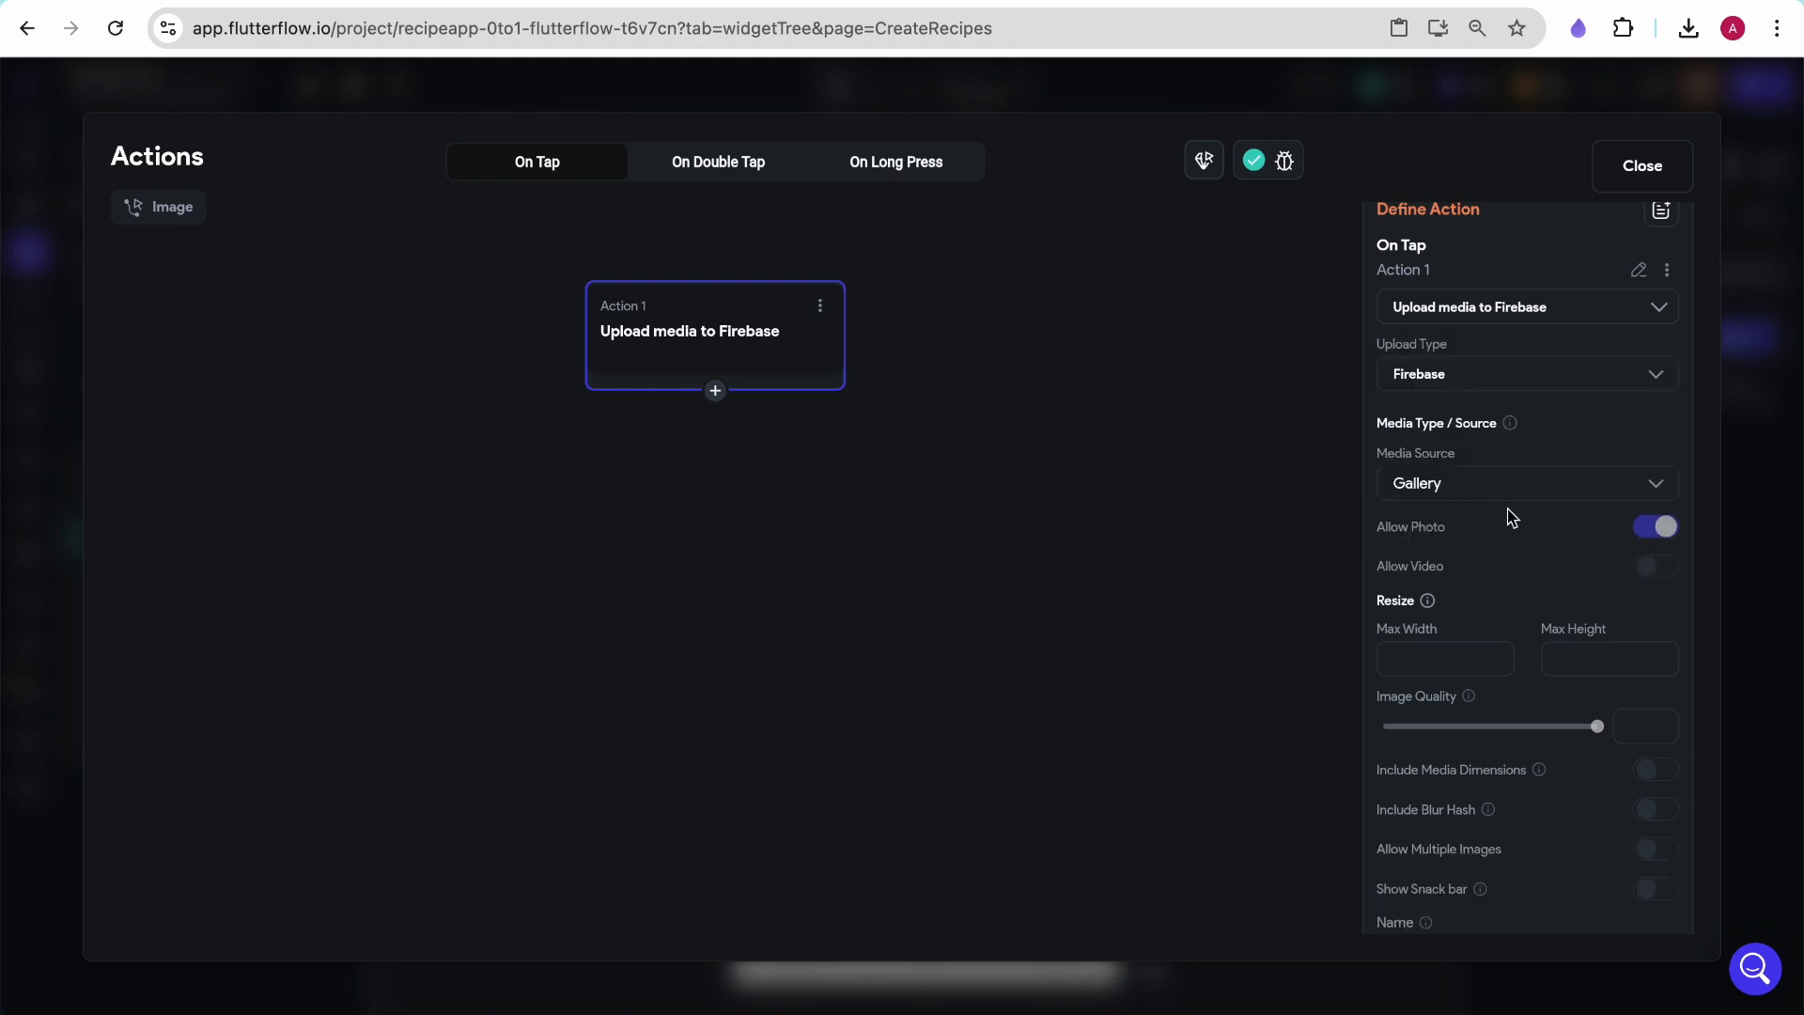
scroll(1511, 517, "down", 1)
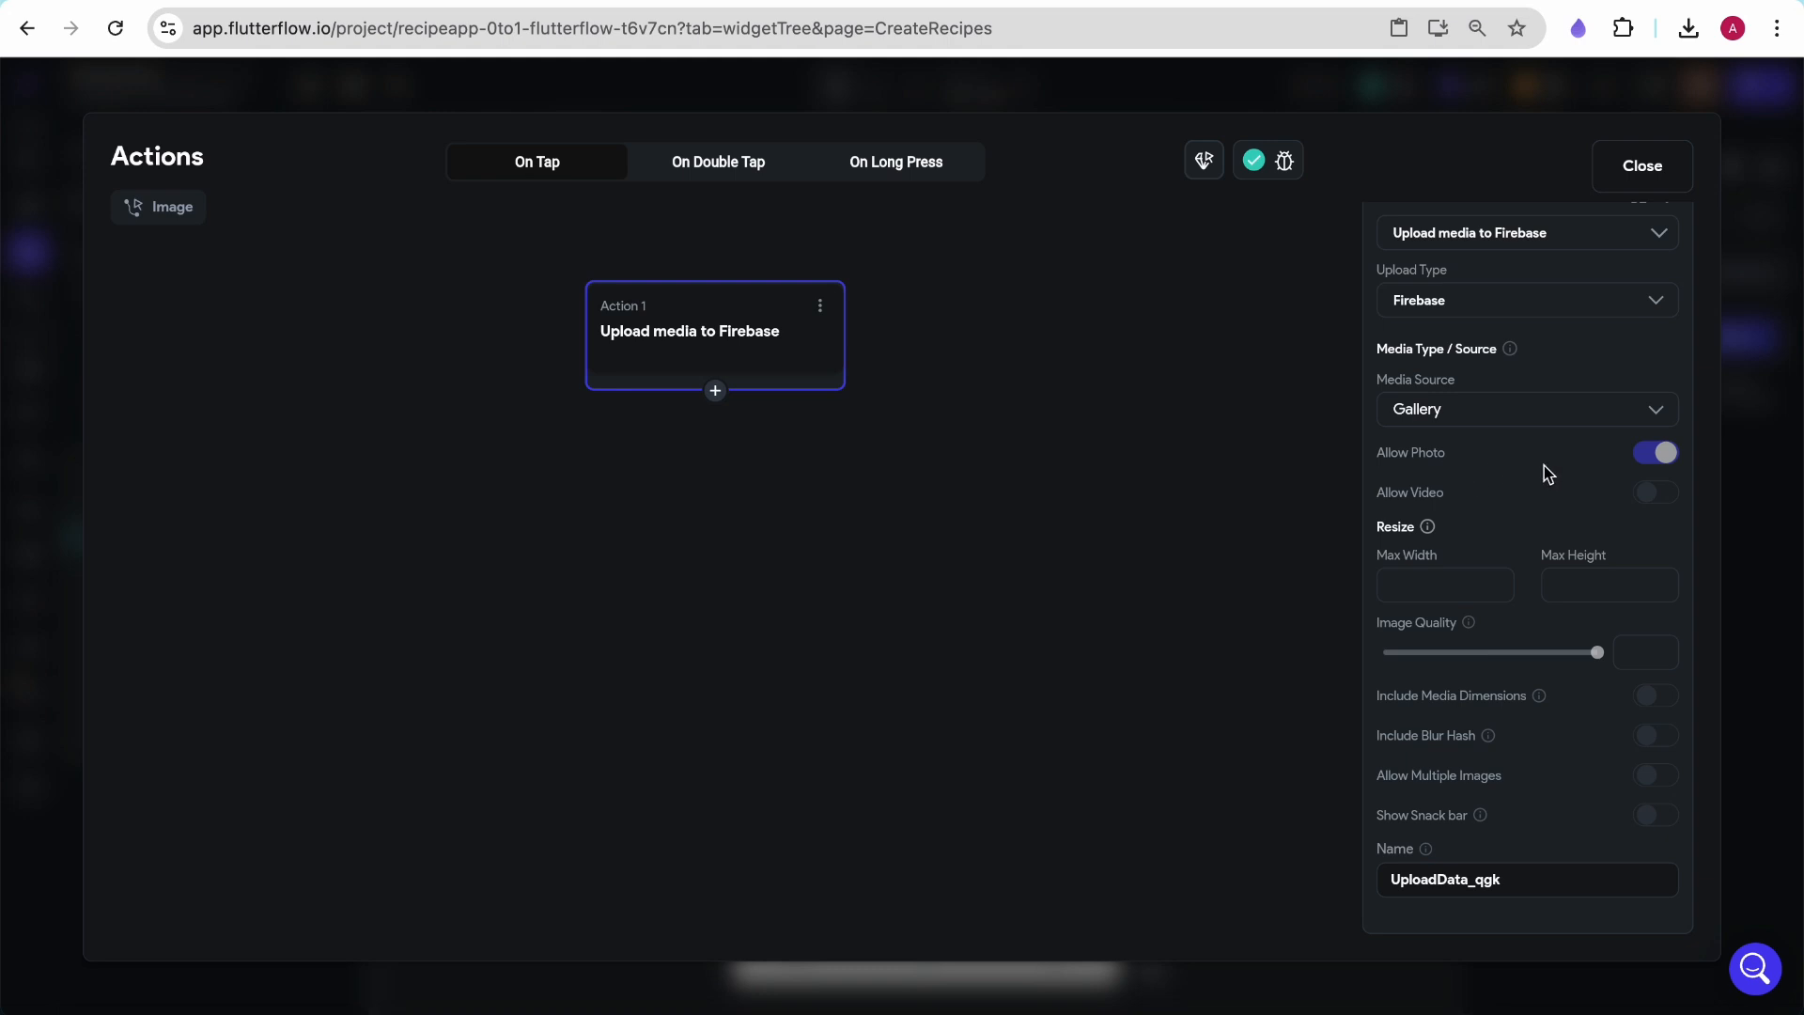
double_click(1477, 879)
type("recipeimage")
left_click(1625, 158)
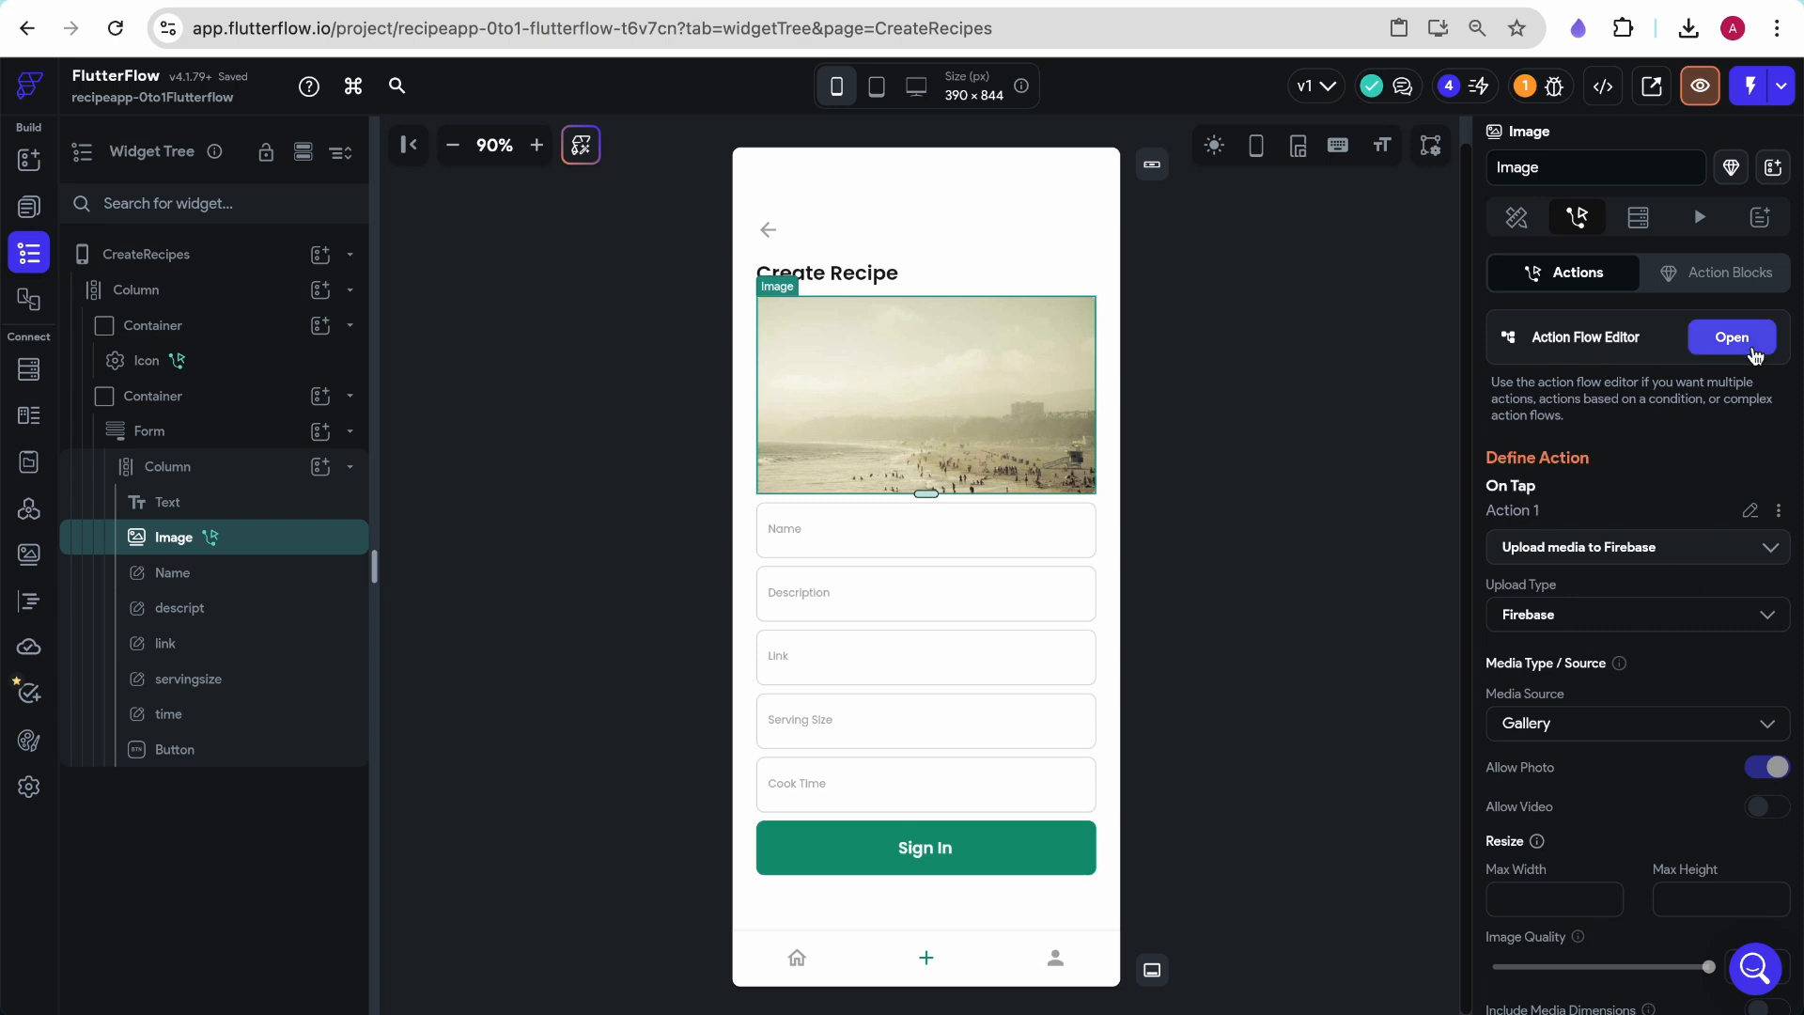
Copy the image's current path URL and bind the path to the Uploaded File URL widget state variable
left_click(1516, 222)
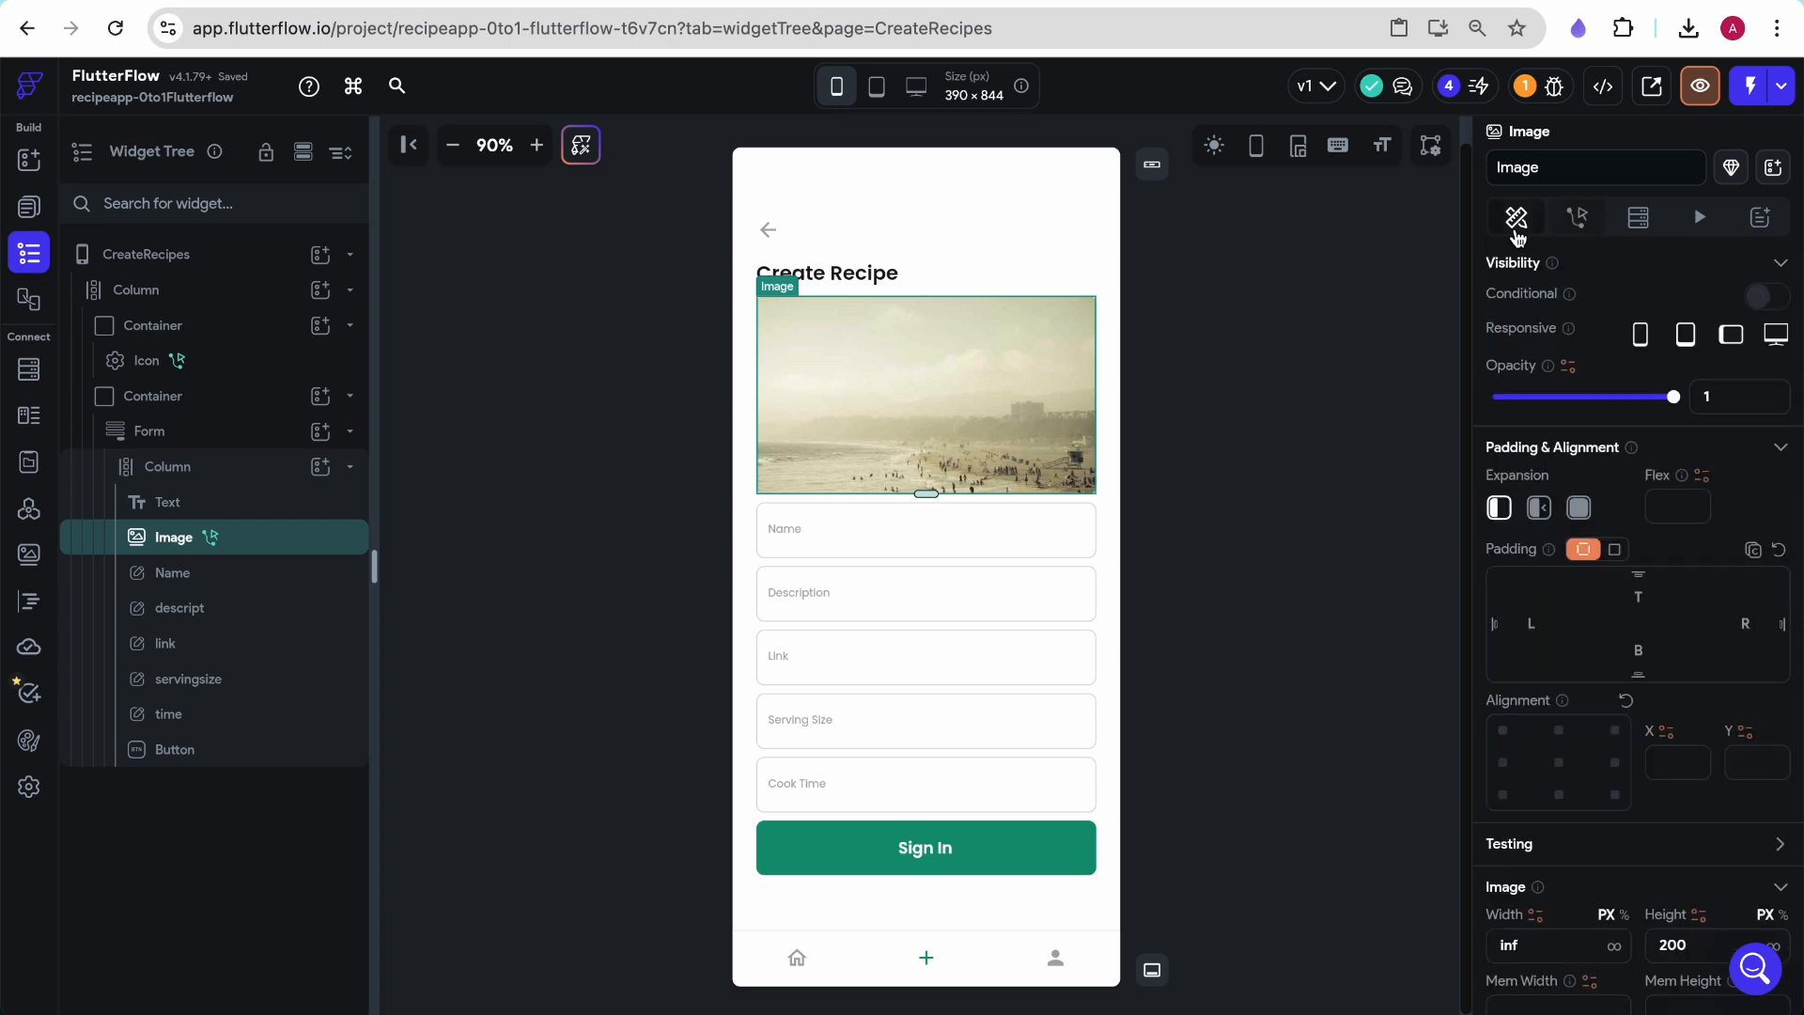
scroll(1540, 714, "down", 7)
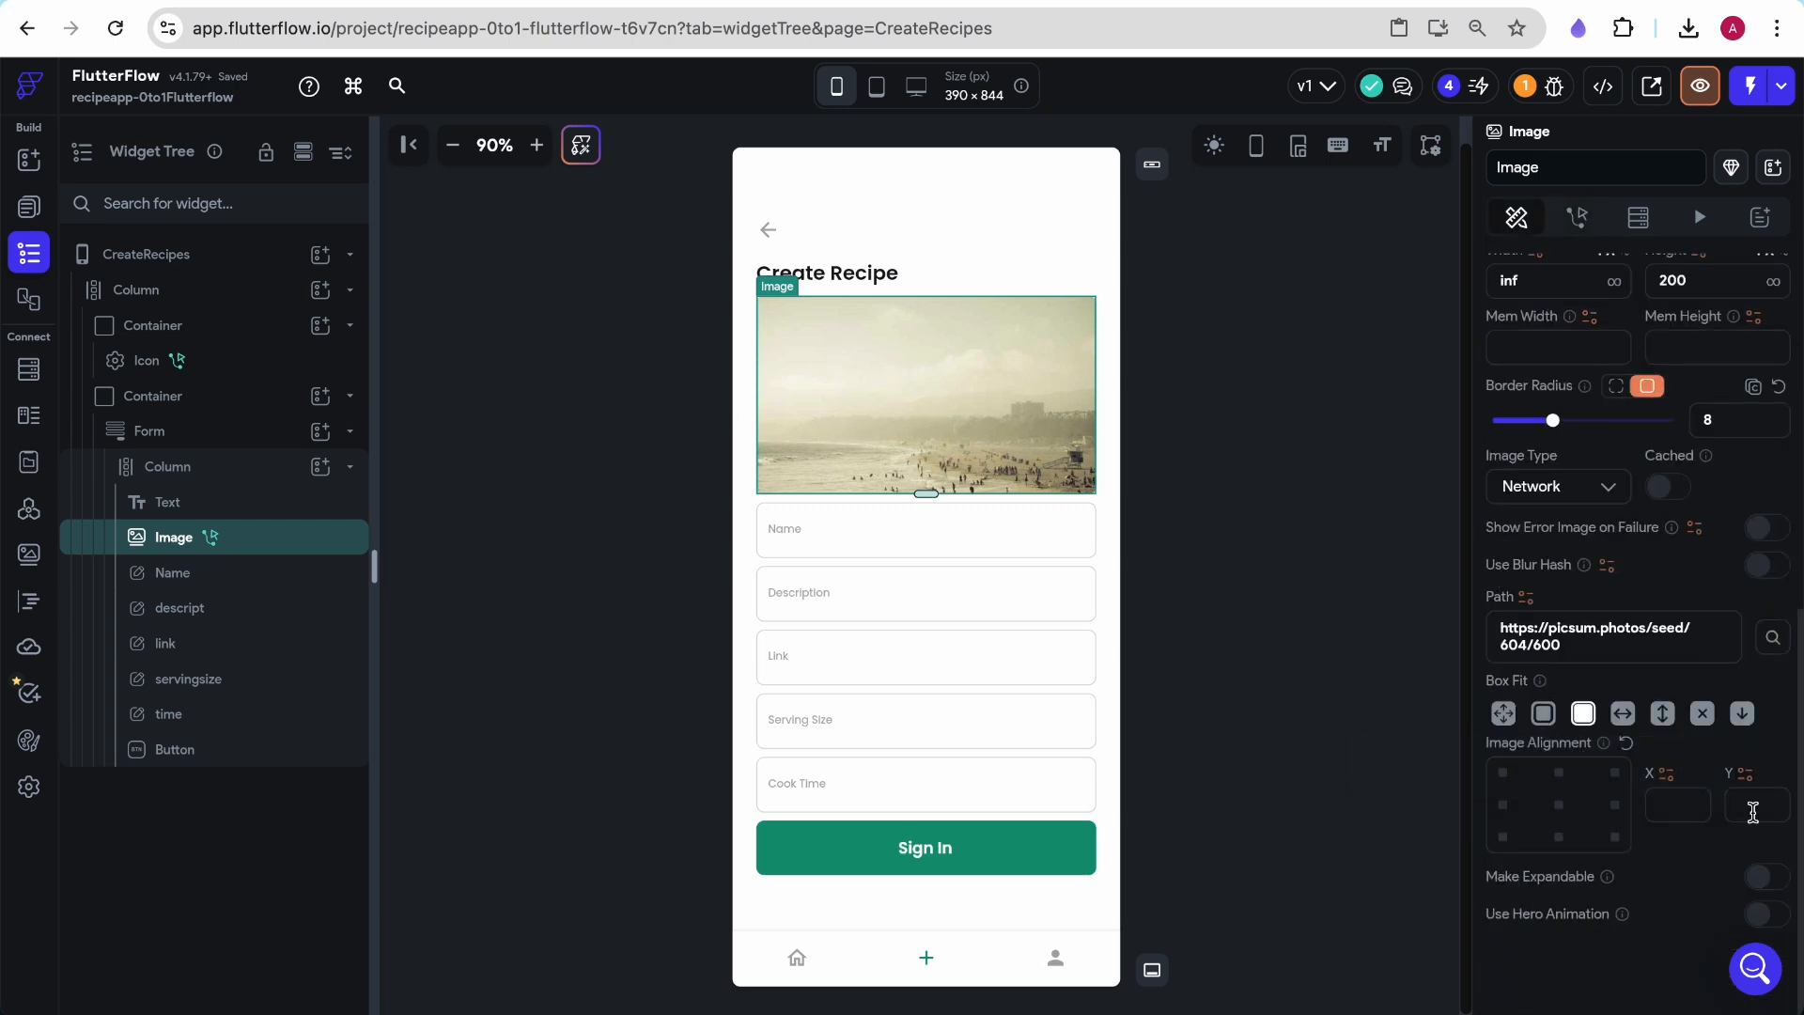
triple_click(1533, 650)
key("ctrl+c")
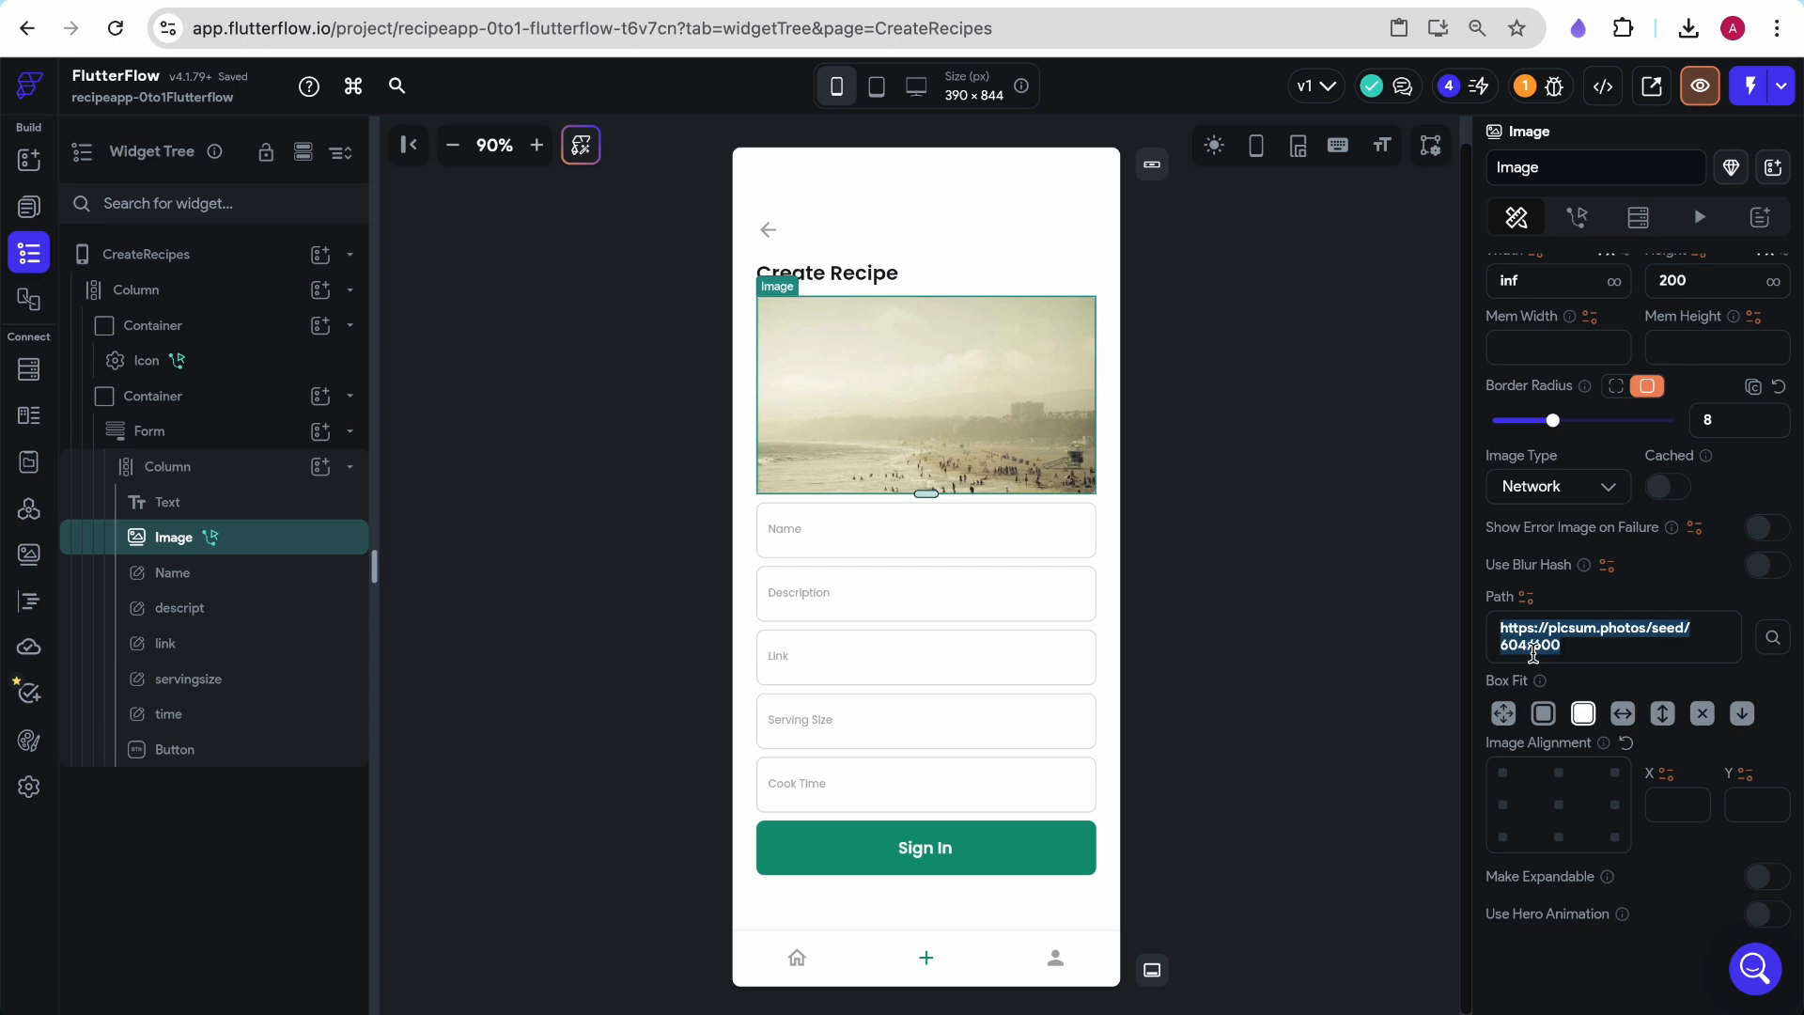
left_click(1526, 599)
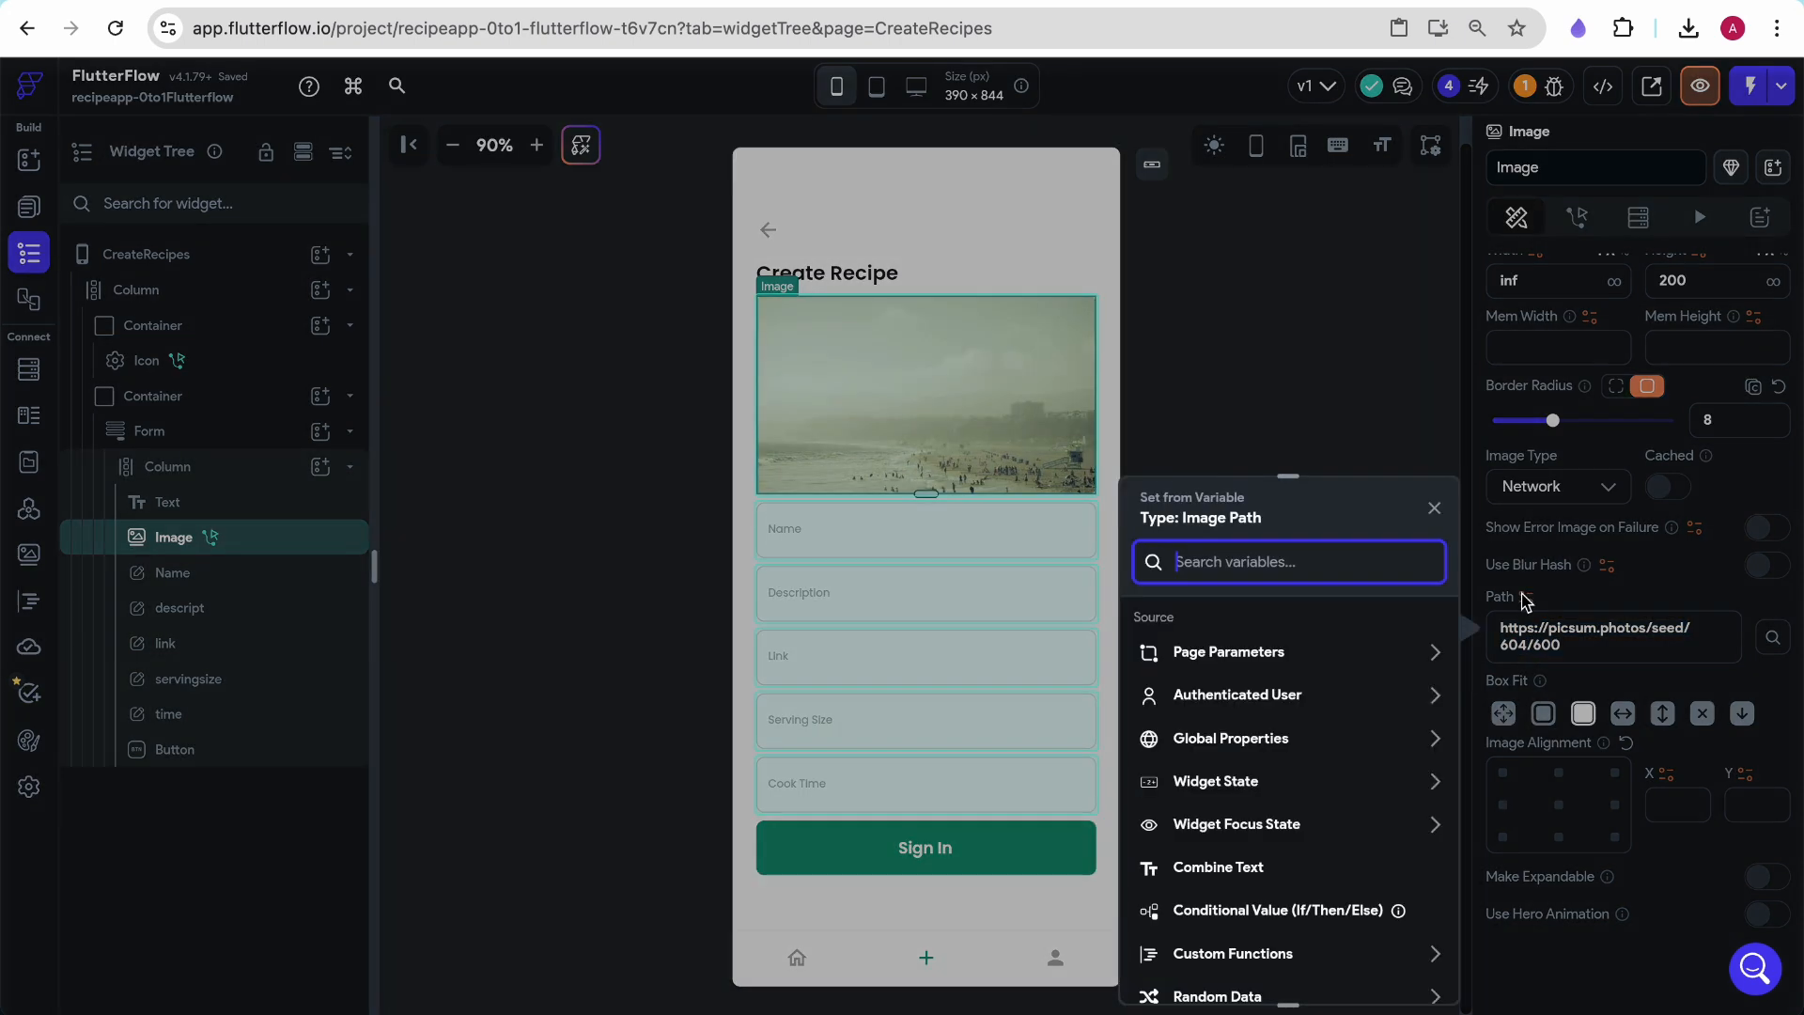
left_click(1218, 781)
left_click(1223, 851)
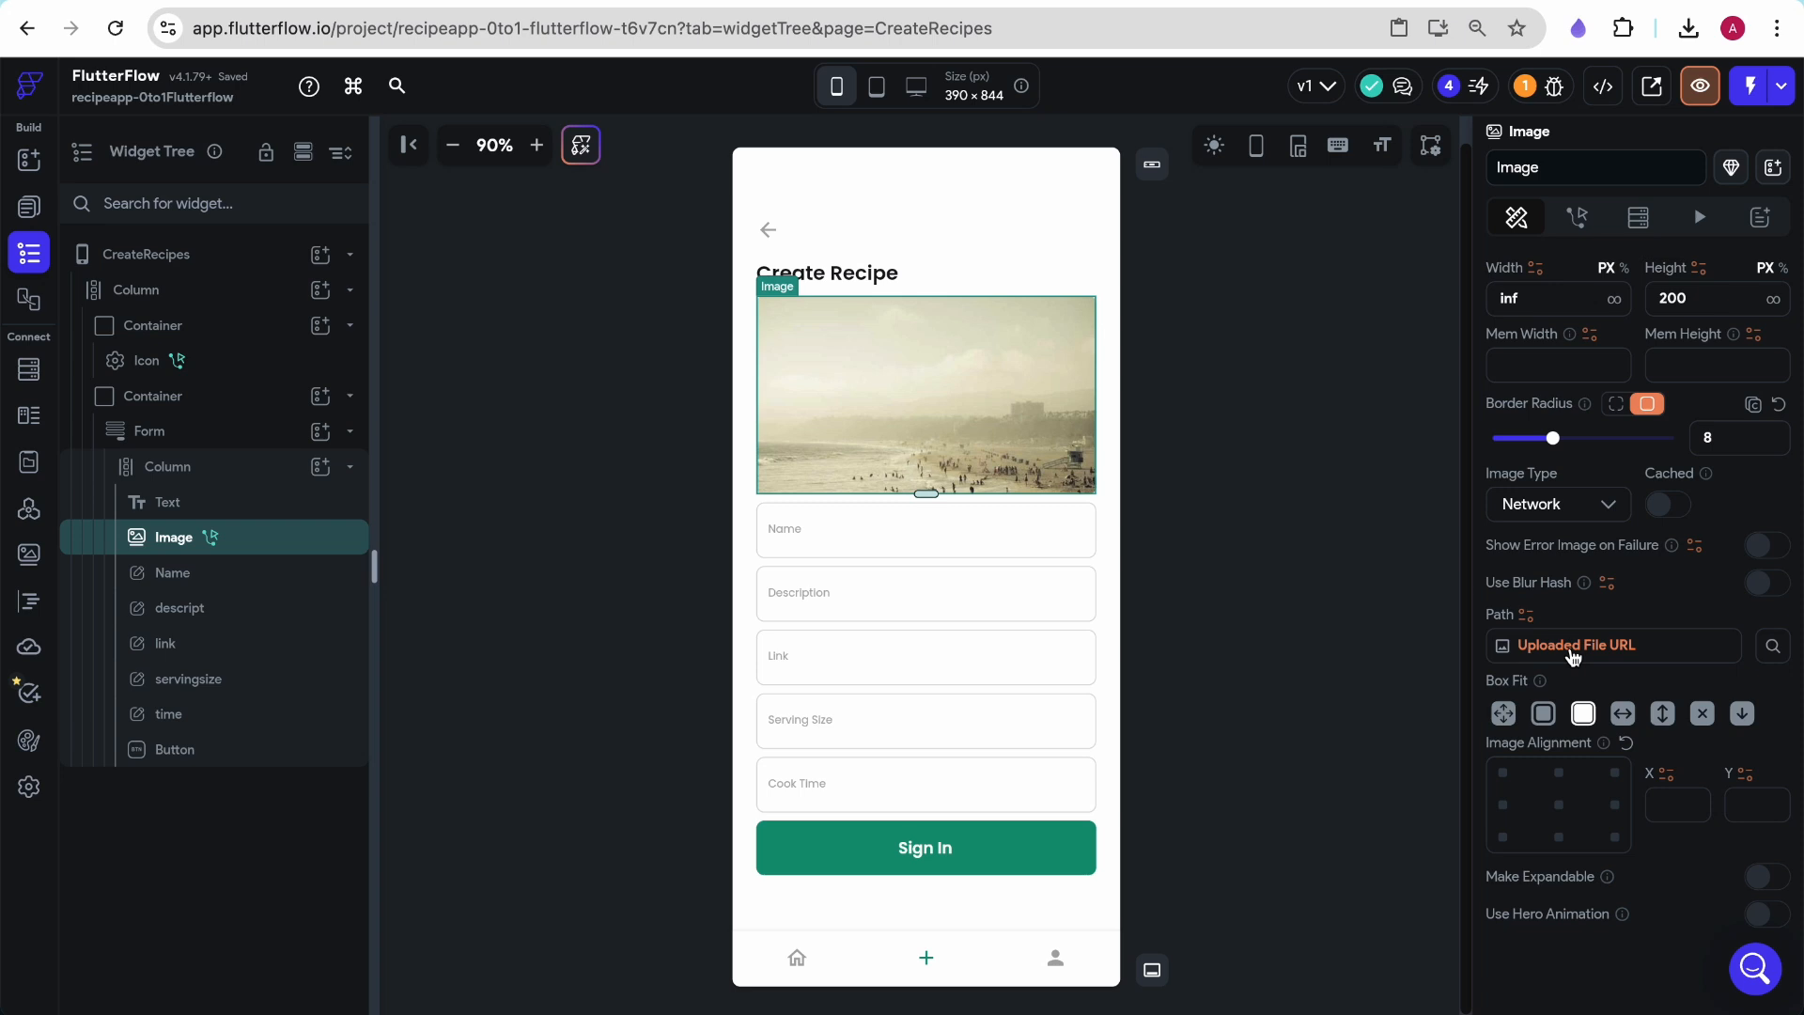
left_click(1573, 649)
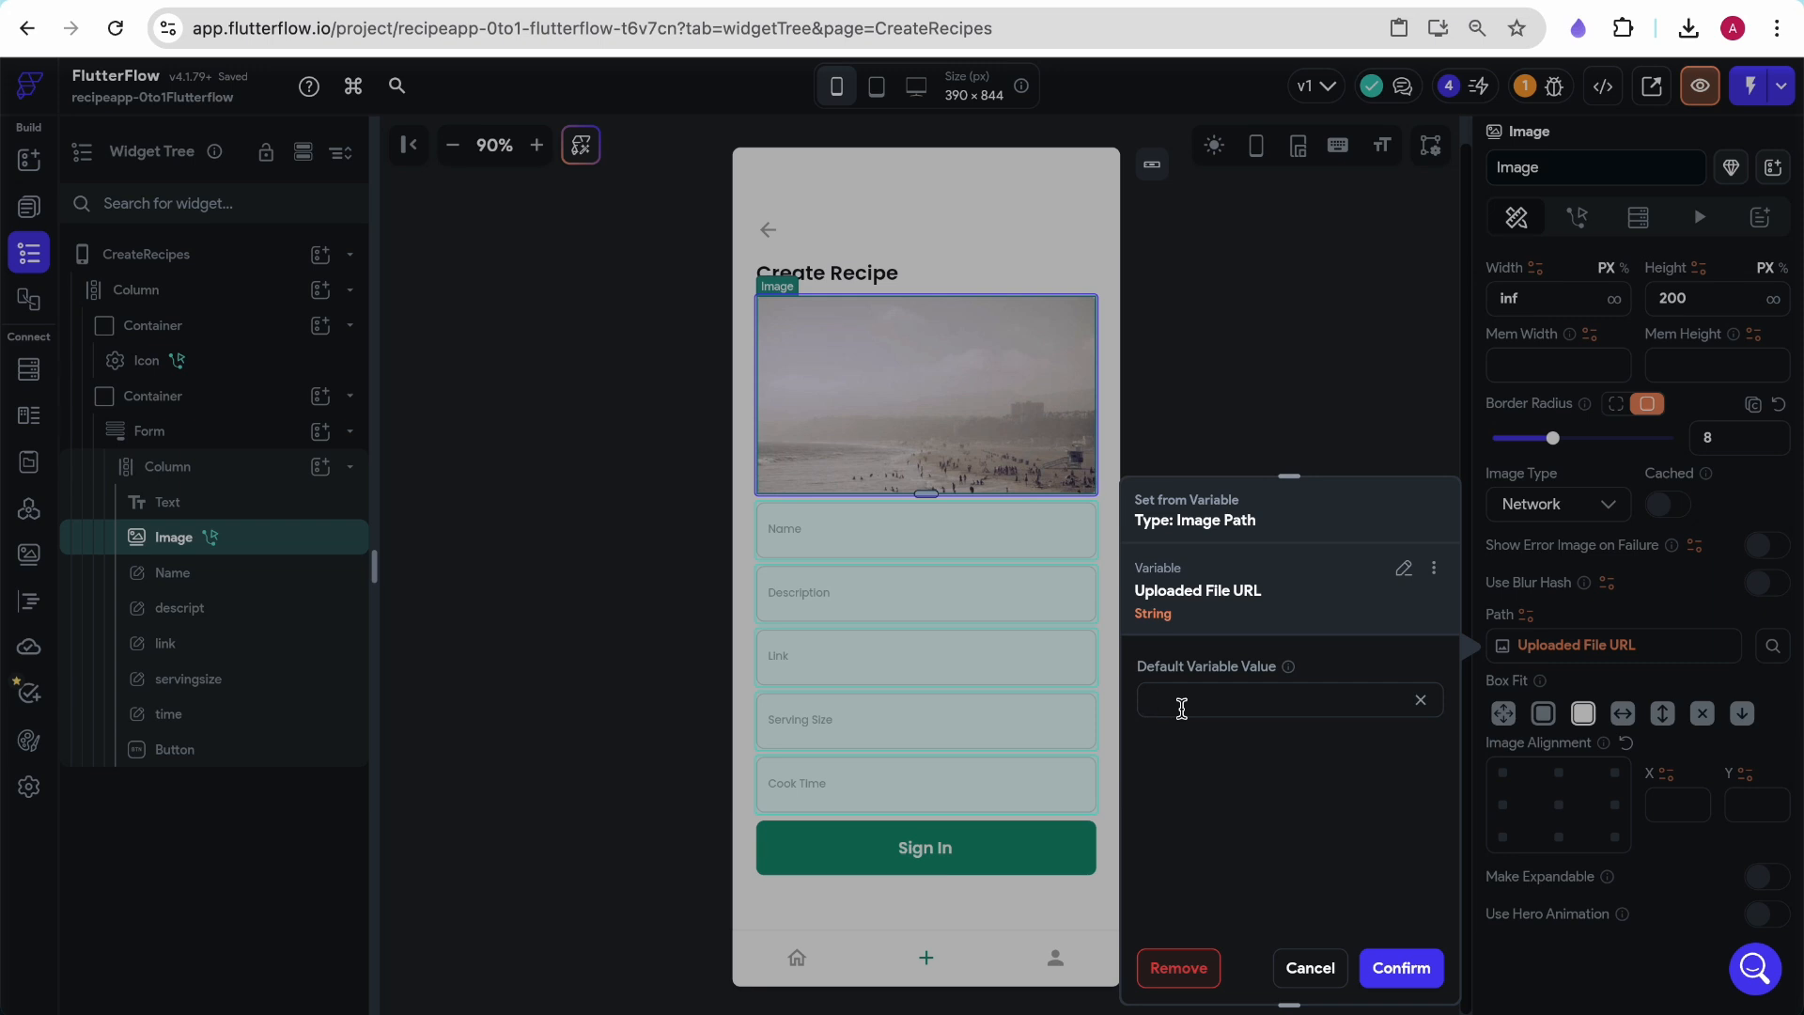
key("ctrl+v")
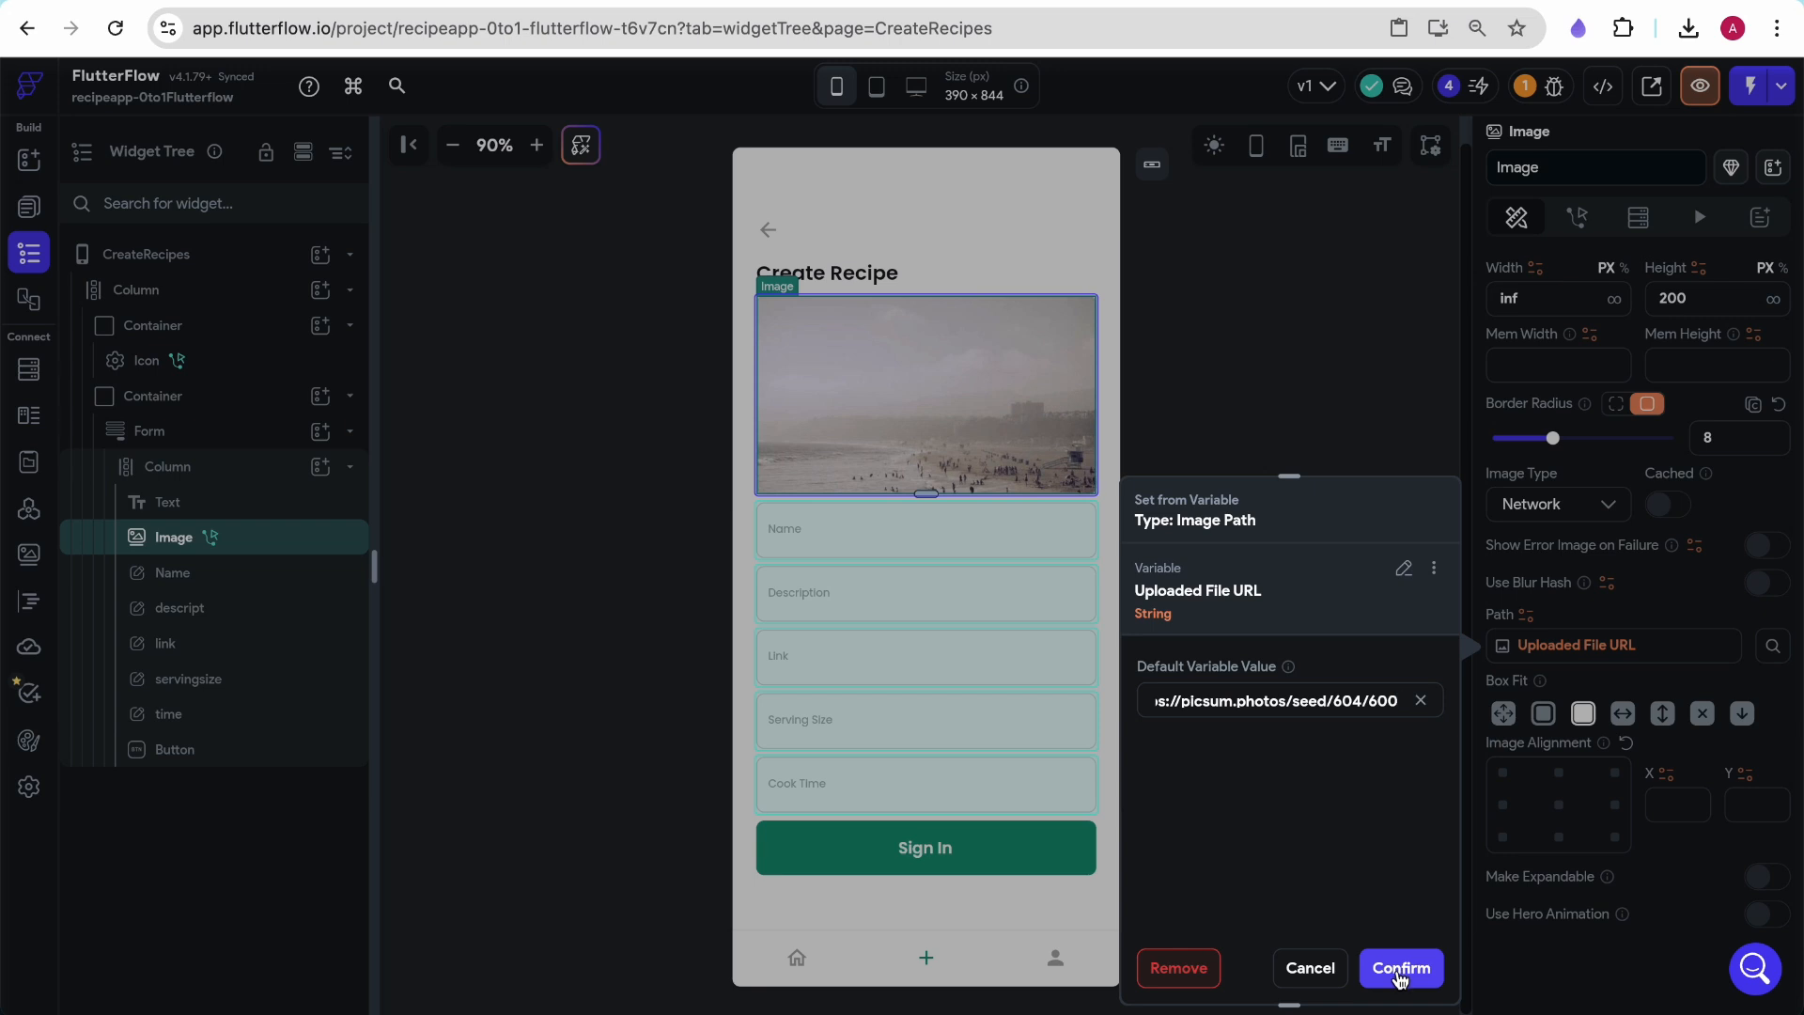
left_click(1399, 970)
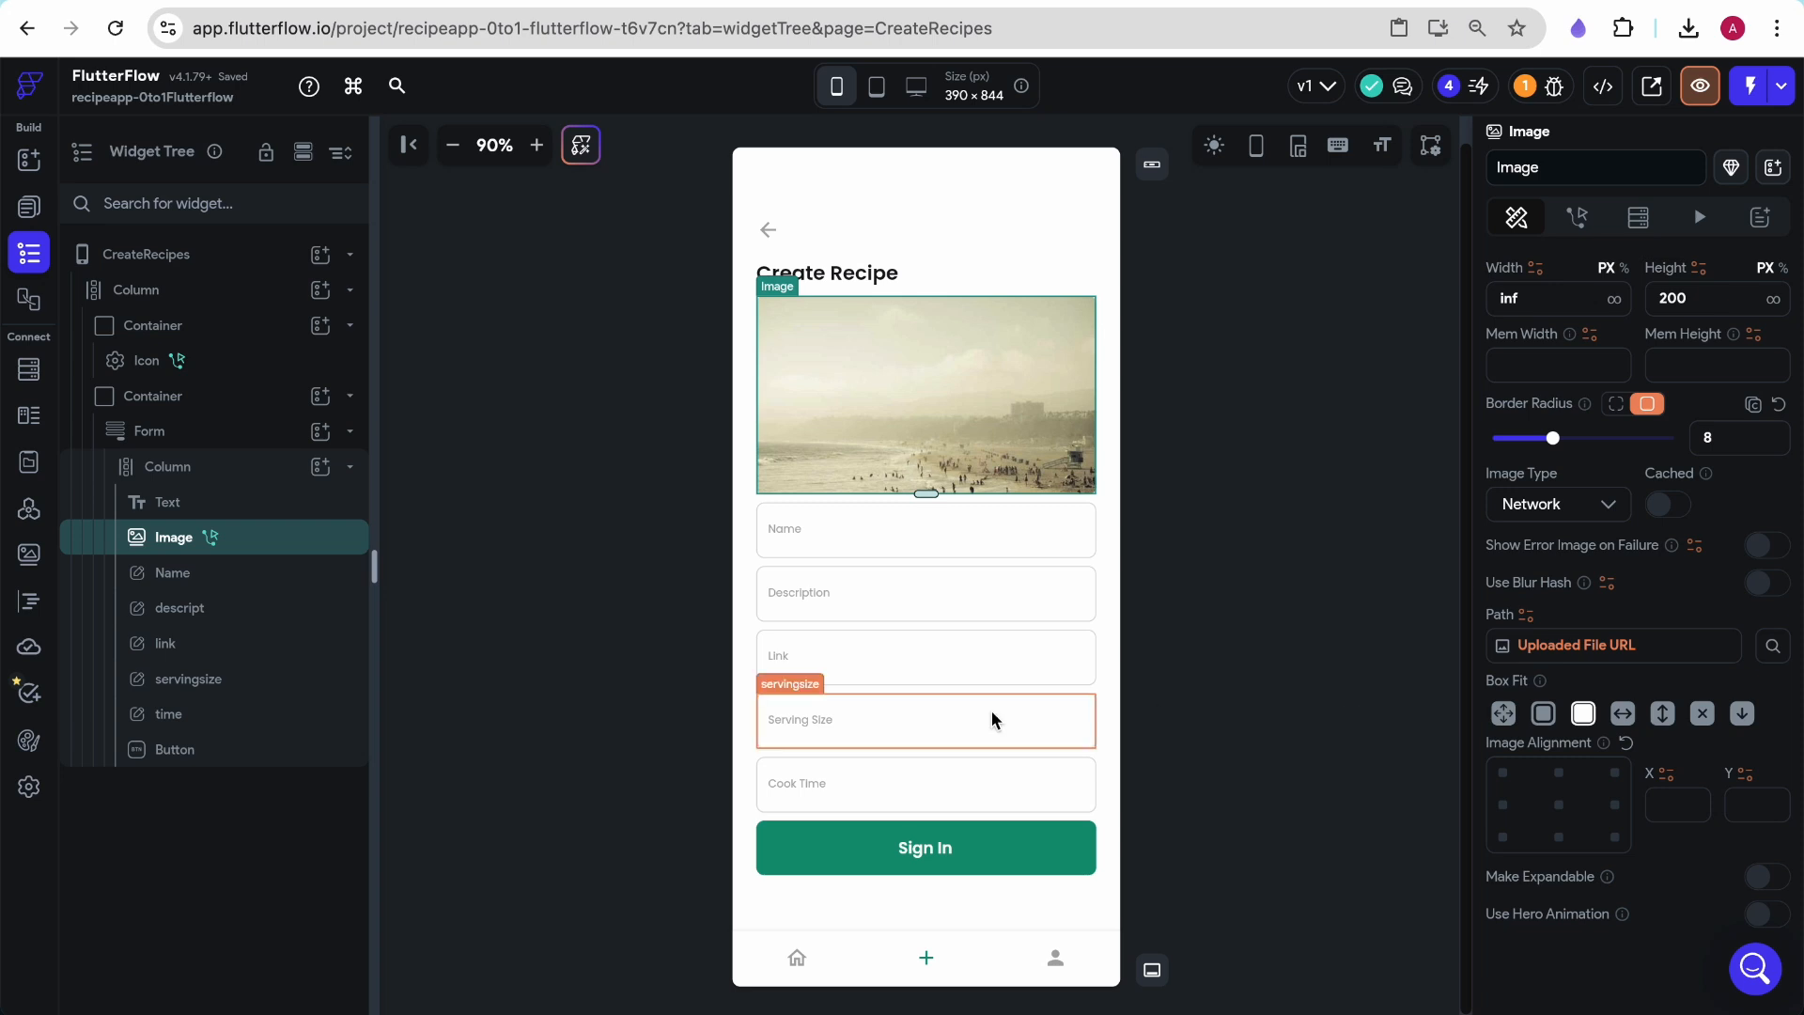
Include Image Upload Data in the recipe form's validation
left_click(161, 453)
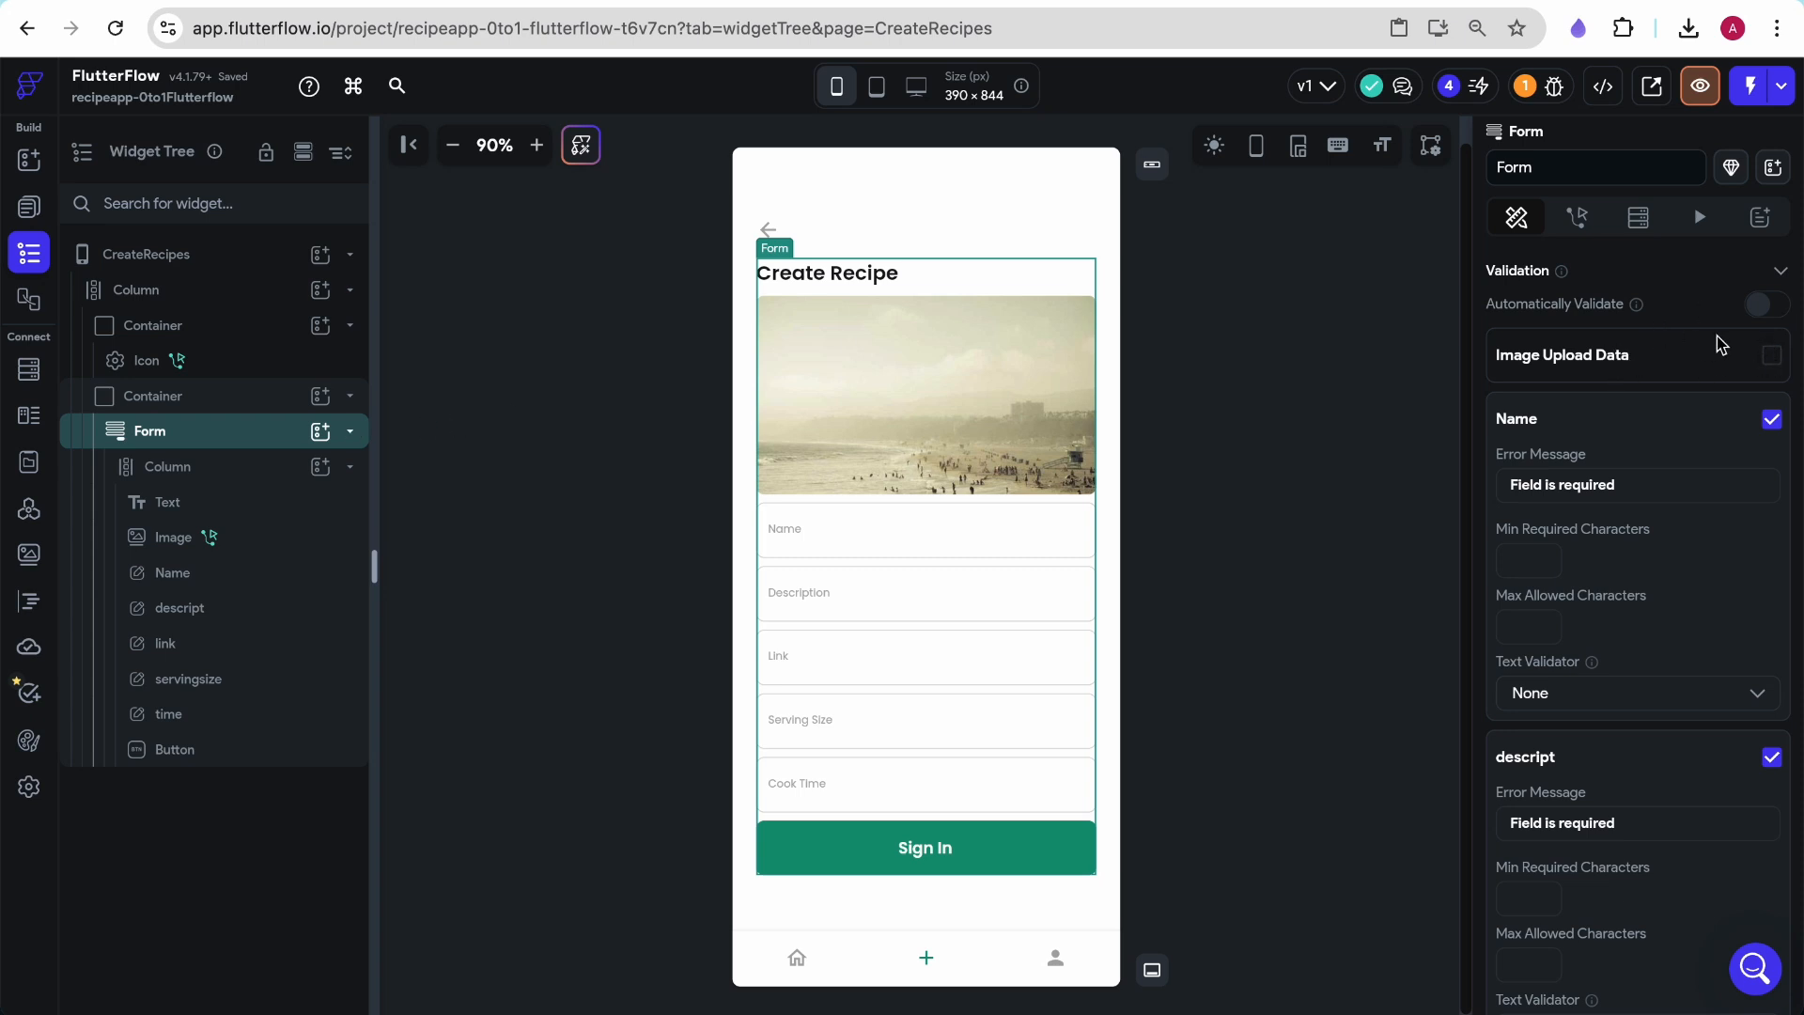
left_click(1772, 355)
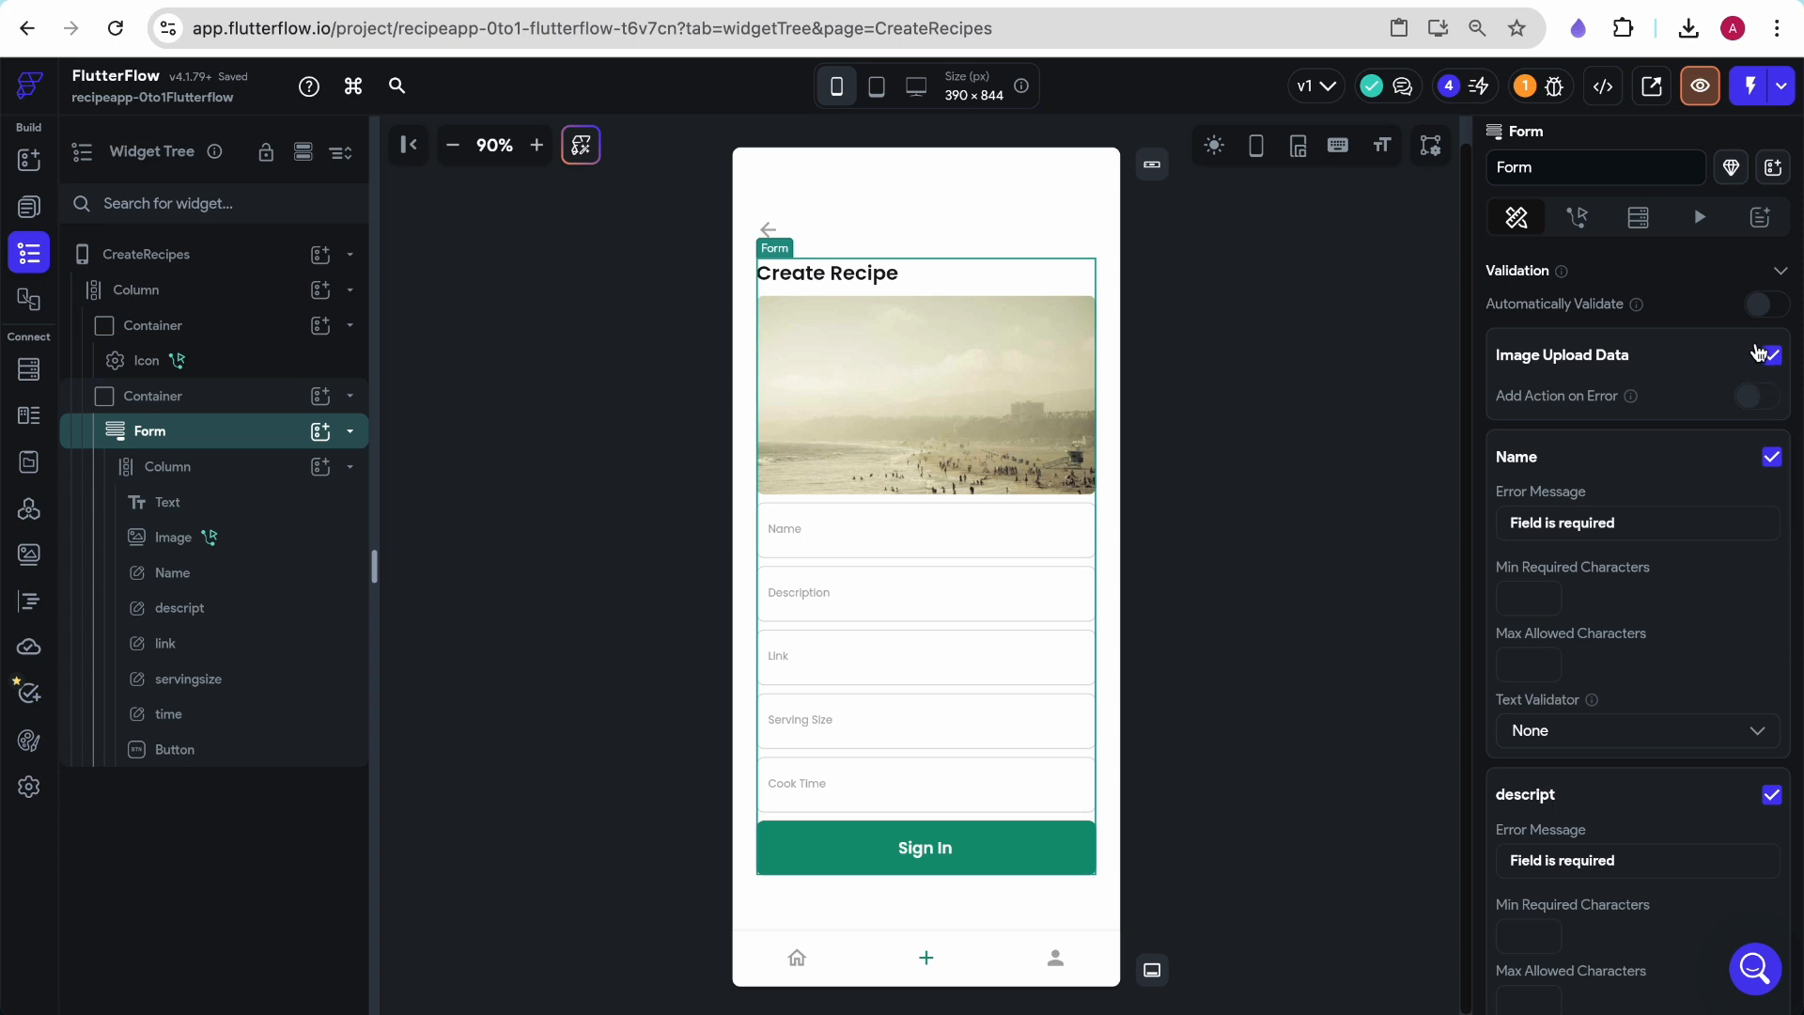
Change the text of the recipe form's Sign In button to "Create"
left_click(907, 855)
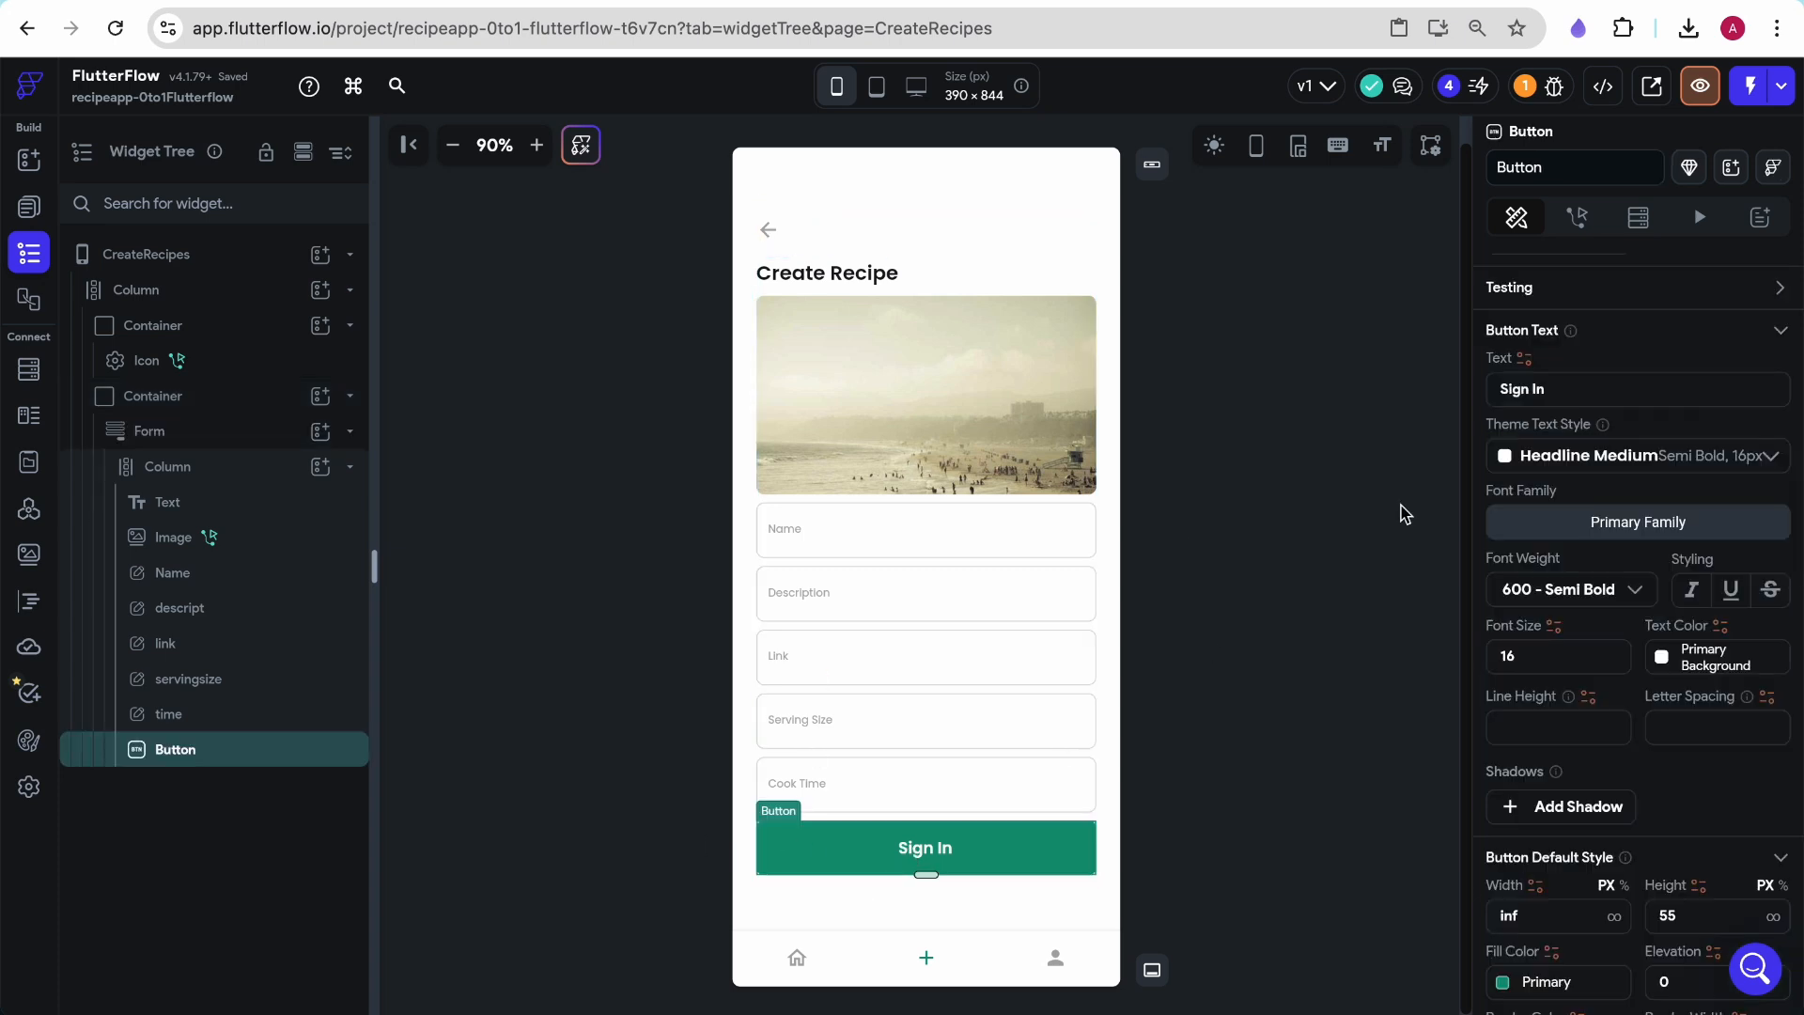
triple_click(1545, 387)
type("crea")
key("BackSpace")
key("BackSpace")
key("BackSpace")
key("BackSpace")
type("Create")
Add an On Tap Firestore Create Document action to the Create button, targeting the Recipe collection
left_click(1577, 217)
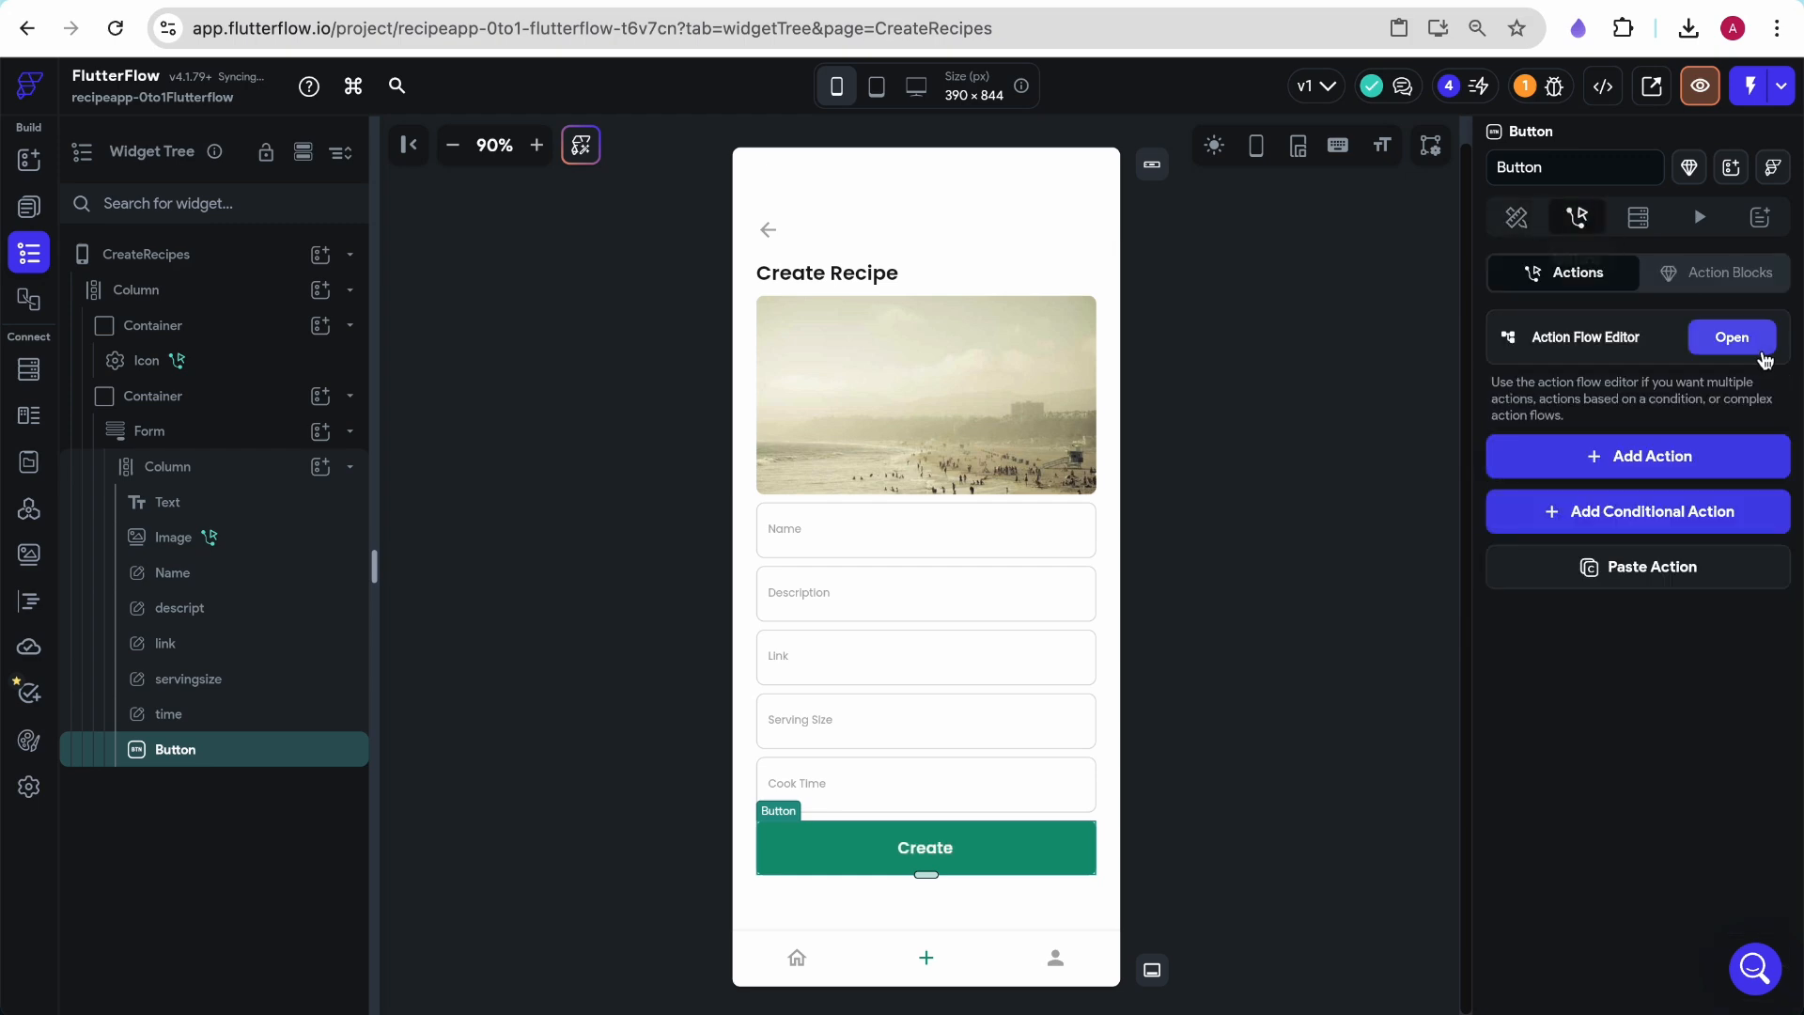
left_click(1753, 347)
left_click(719, 637)
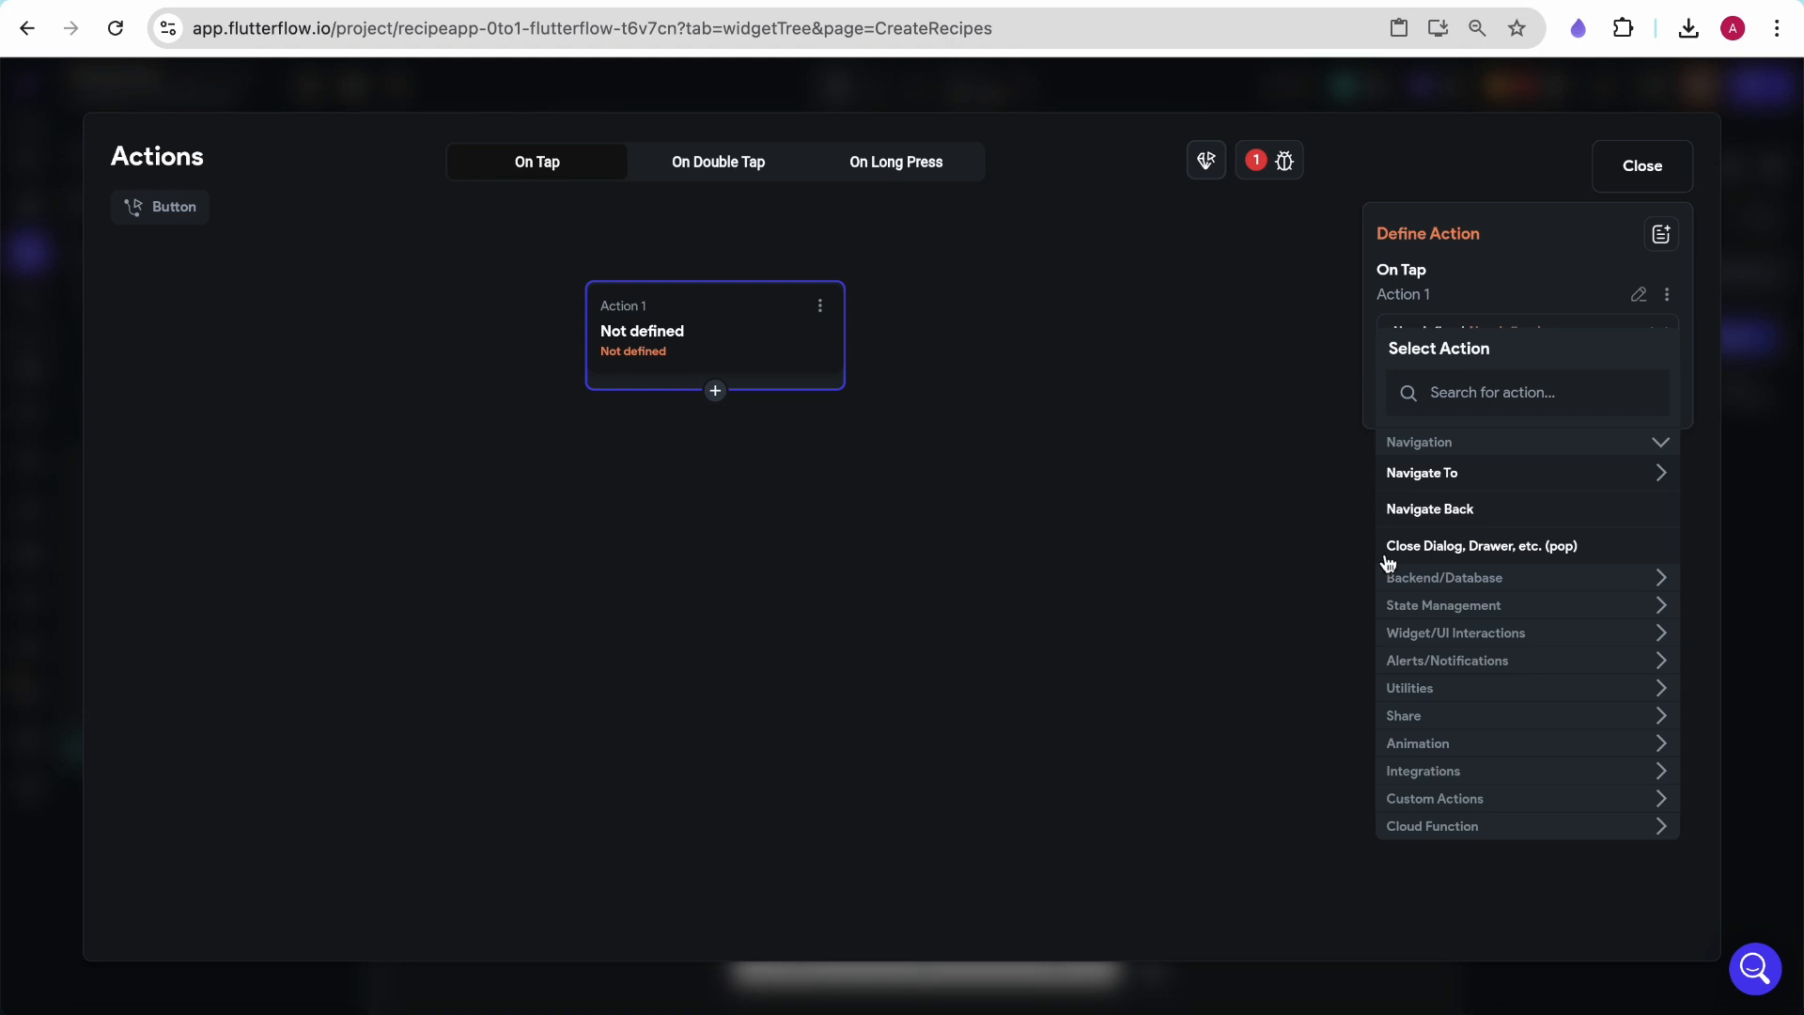
left_click(1415, 579)
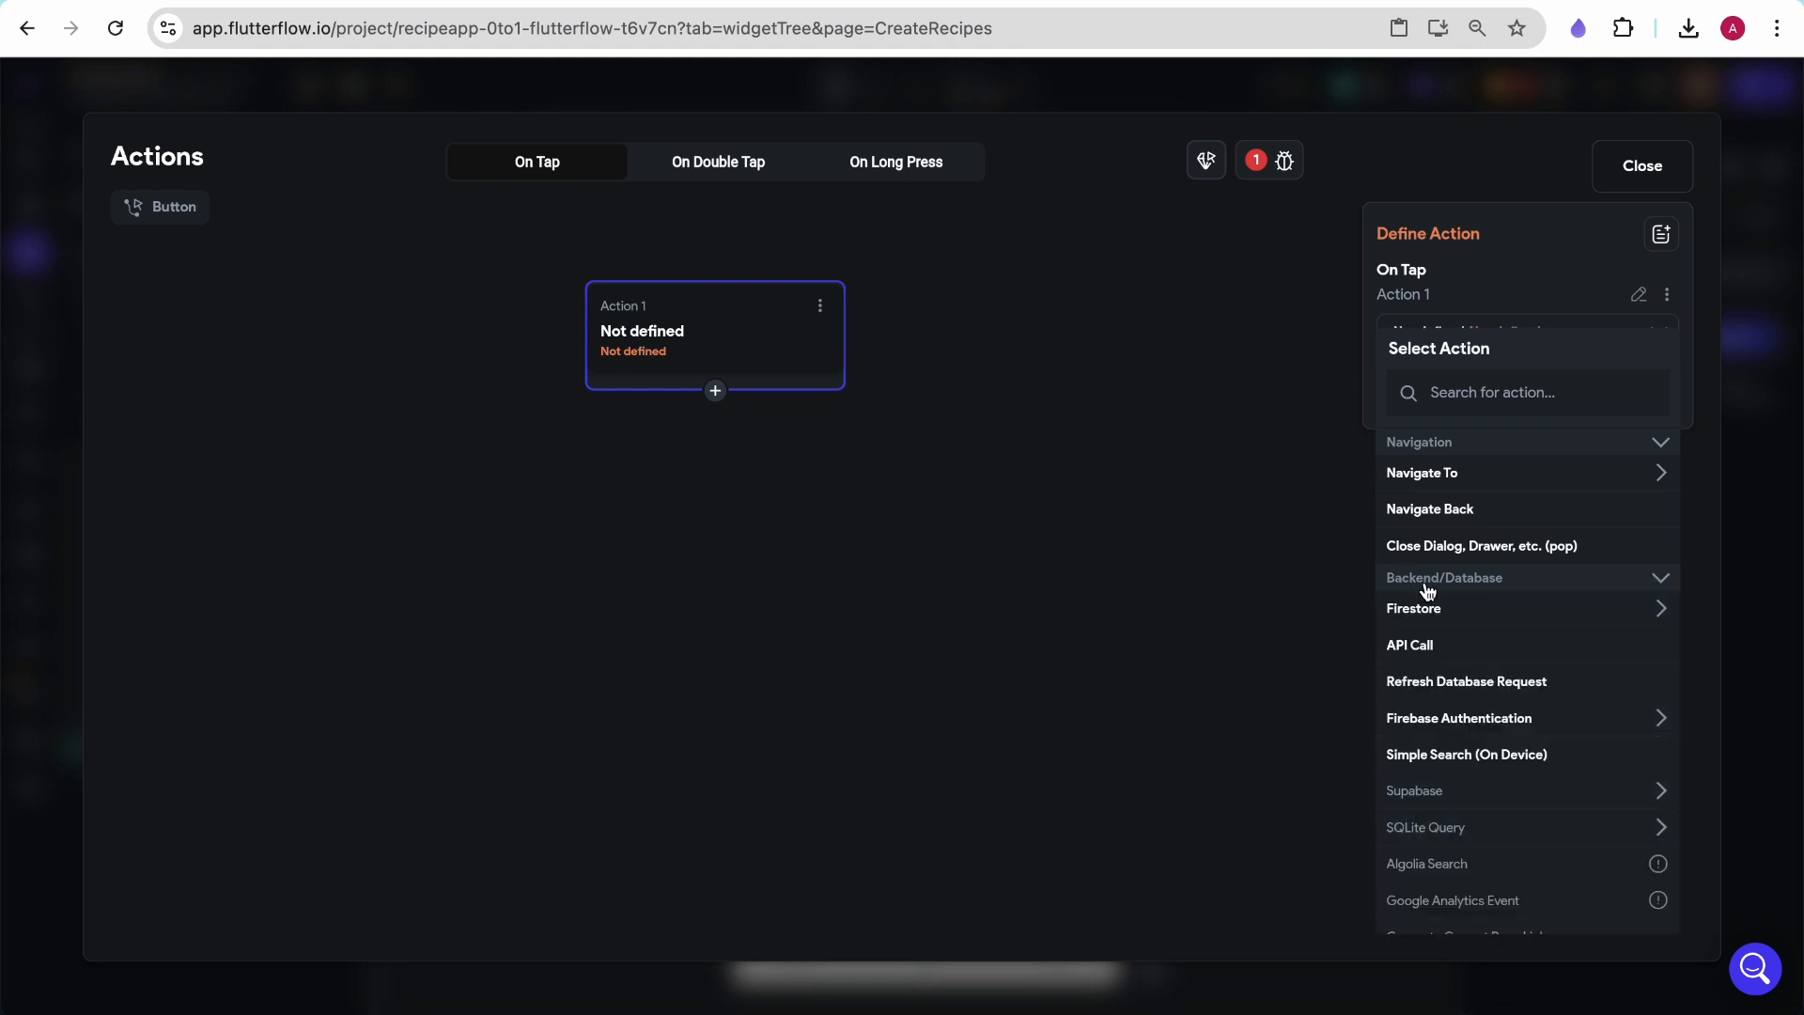
left_click(1433, 612)
left_click(1447, 646)
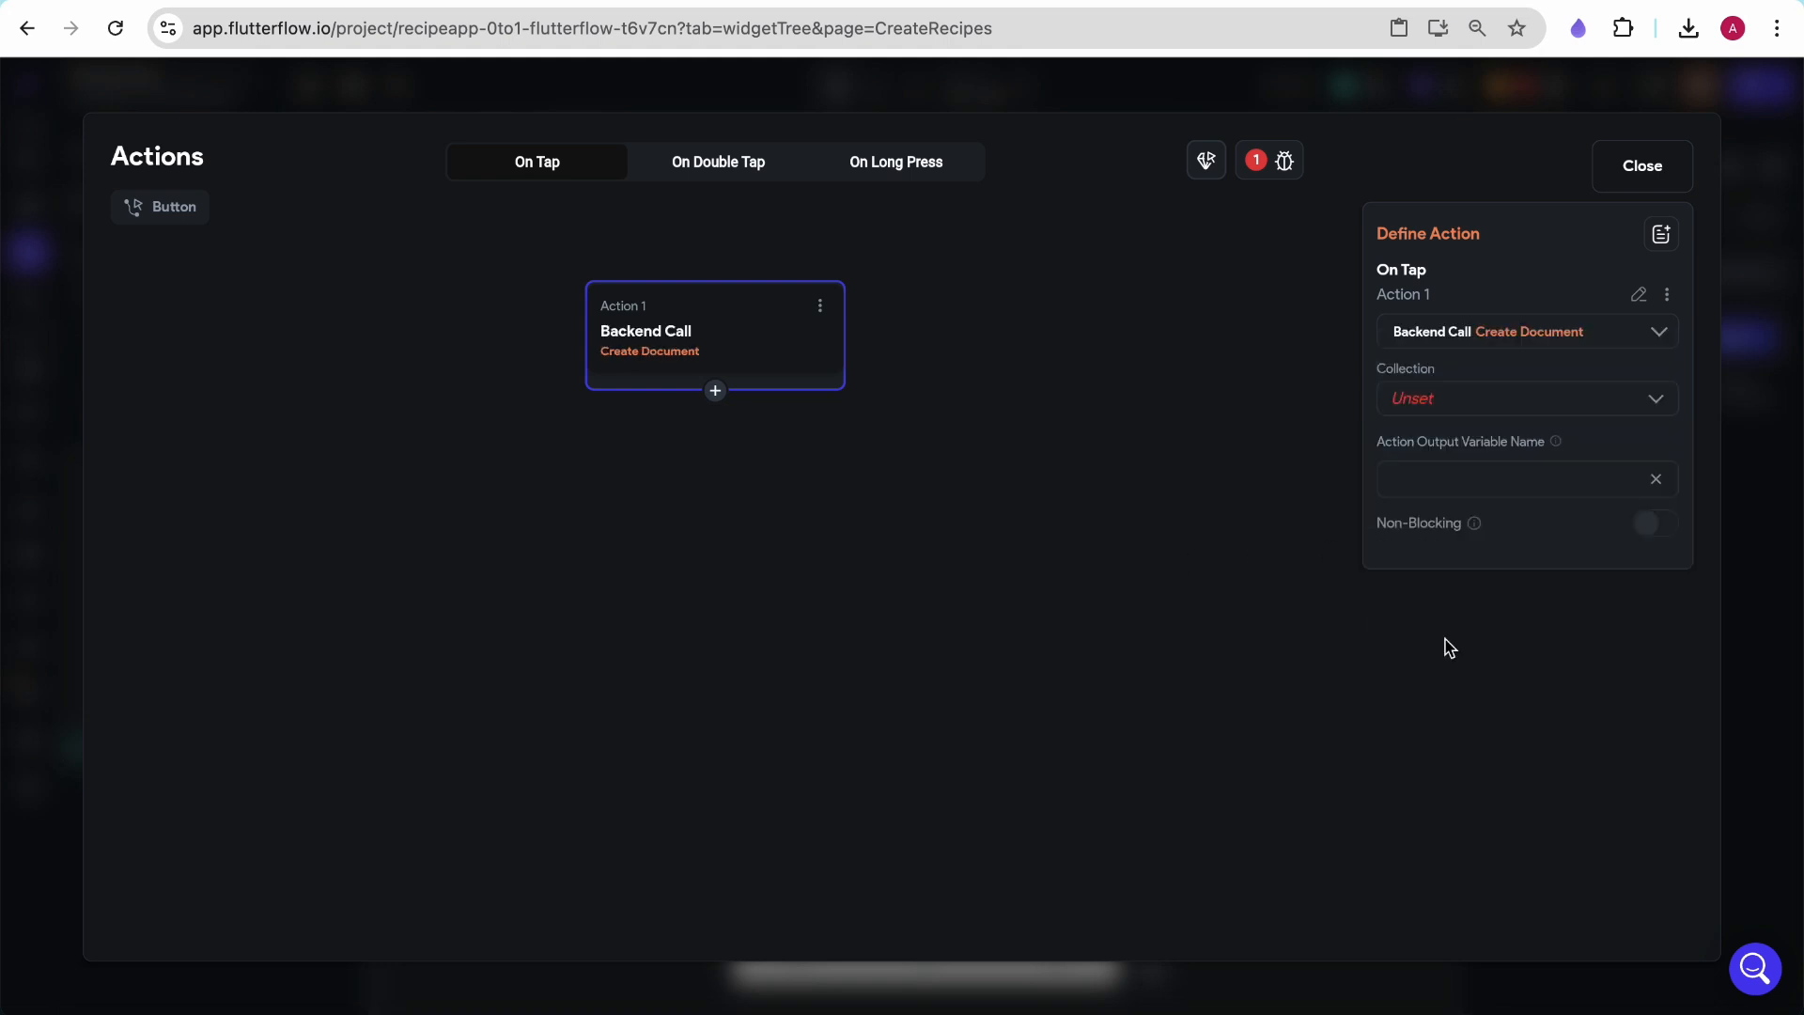
left_click(1486, 419)
left_click(1456, 419)
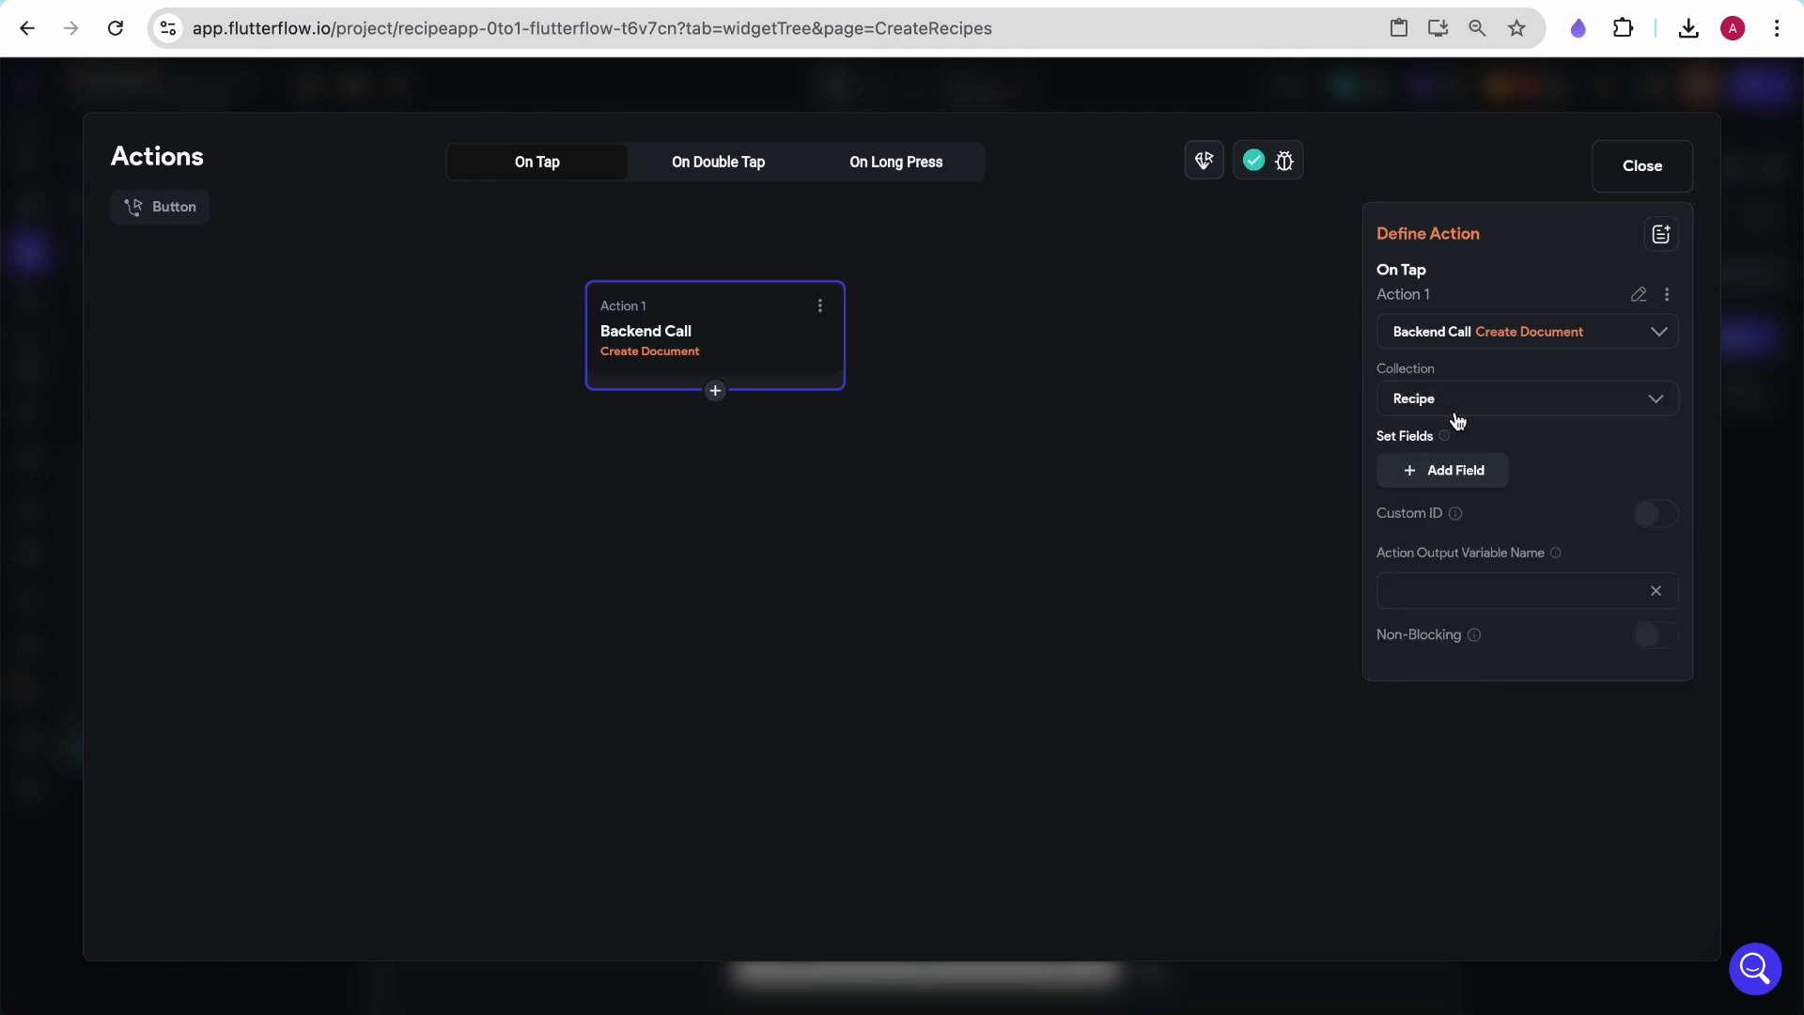
Add the fields name, cooktime, servings, description, datecreated, createdby, link, saved and image to the Create Document action
left_click(1444, 471)
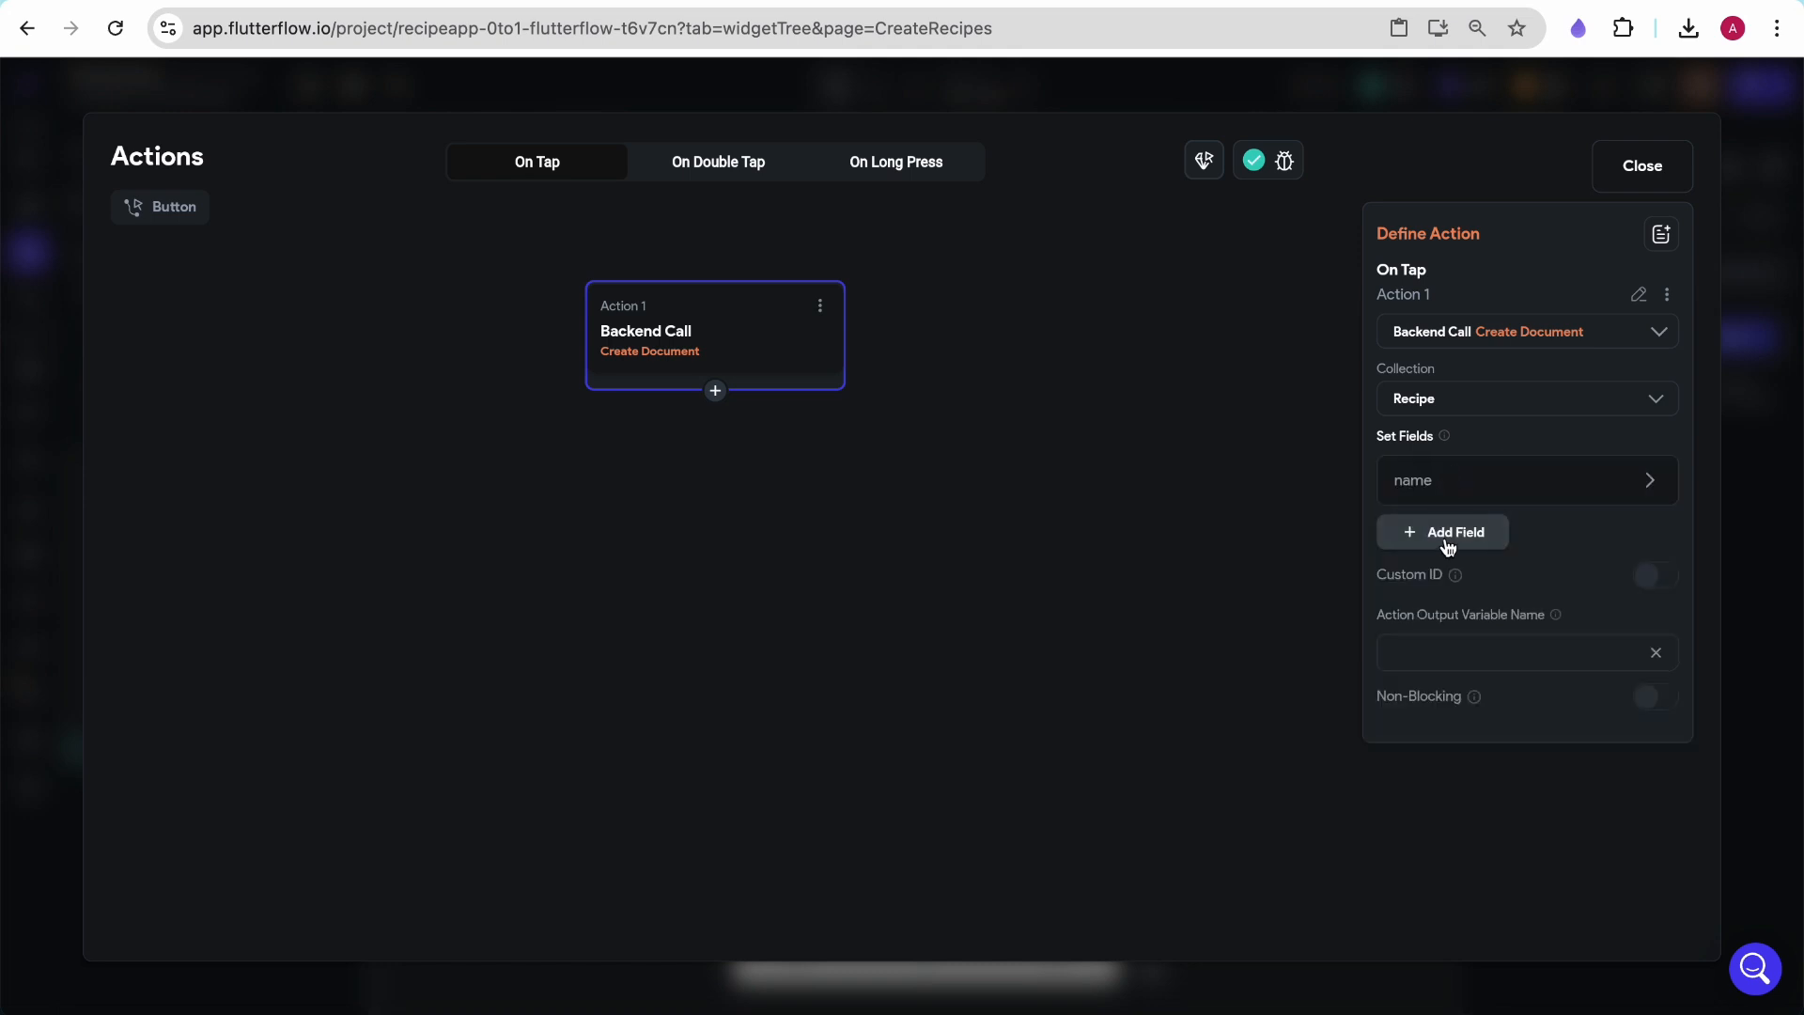
left_click(1447, 545)
left_click(1450, 594)
left_click(1453, 653)
left_click(1454, 702)
left_click(1455, 752)
left_click(1450, 806)
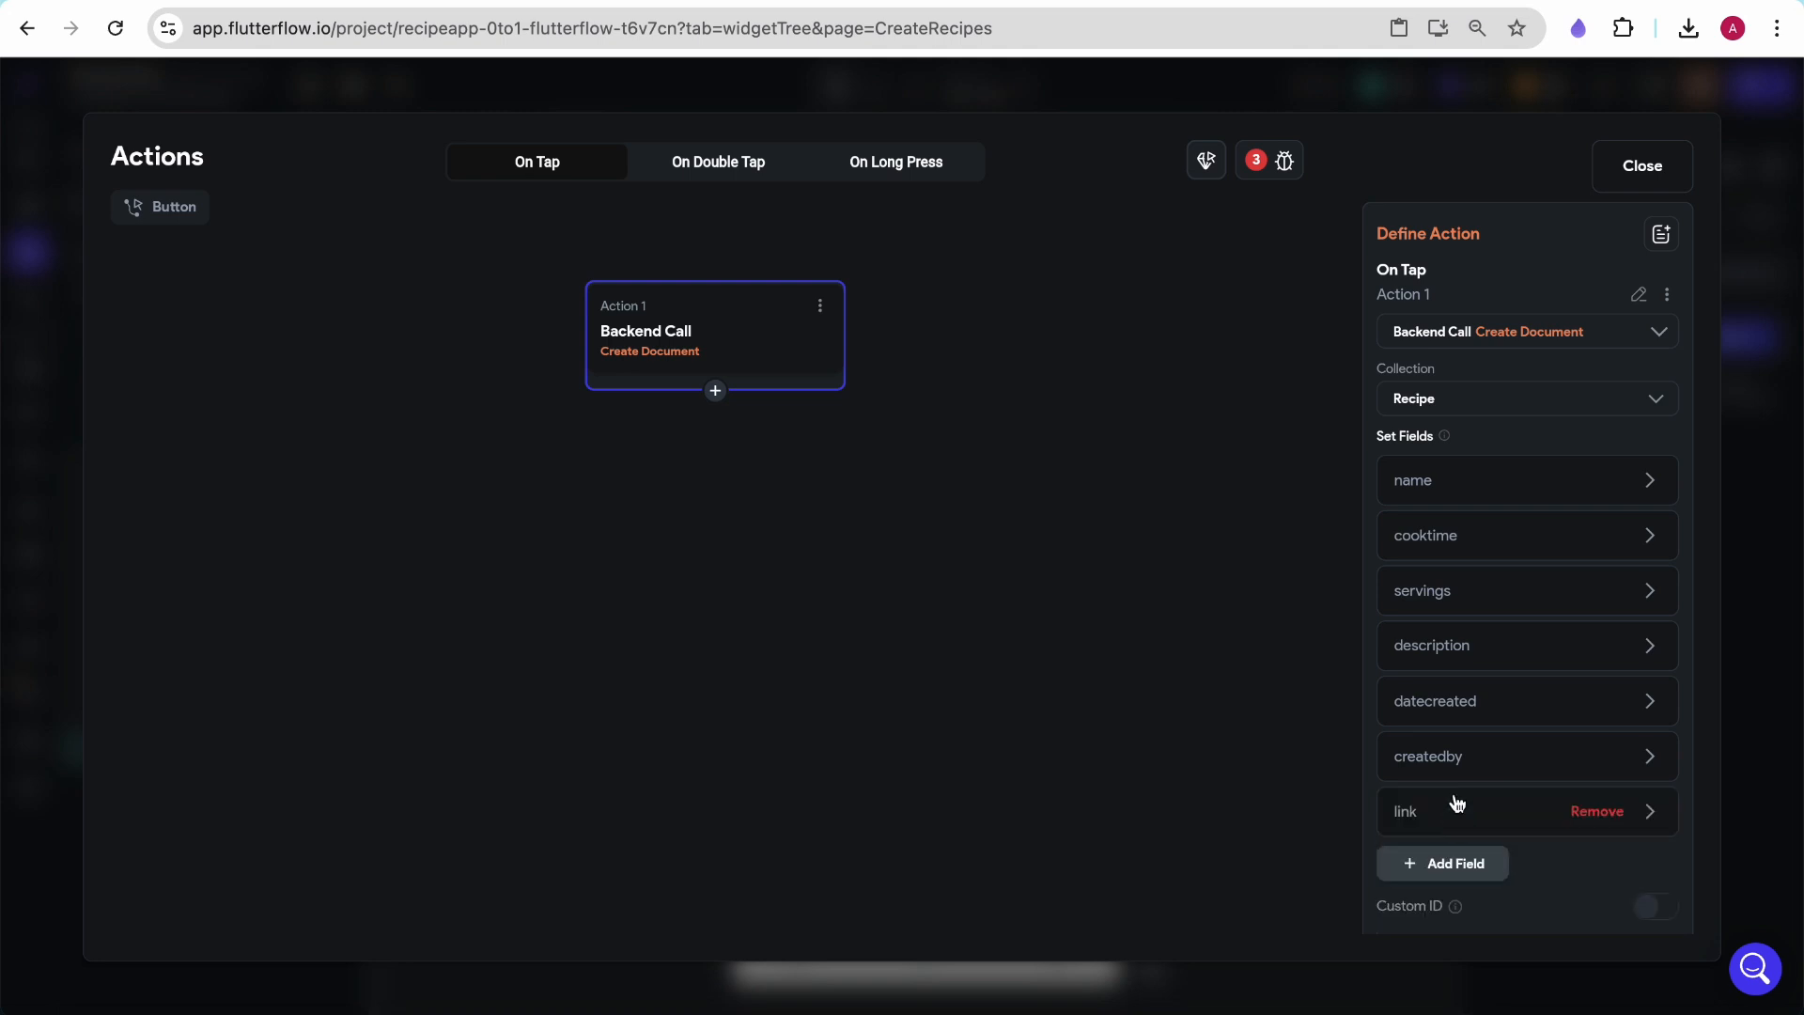
scroll(1489, 742, "down", 2)
left_click(1462, 731)
left_click(1443, 779)
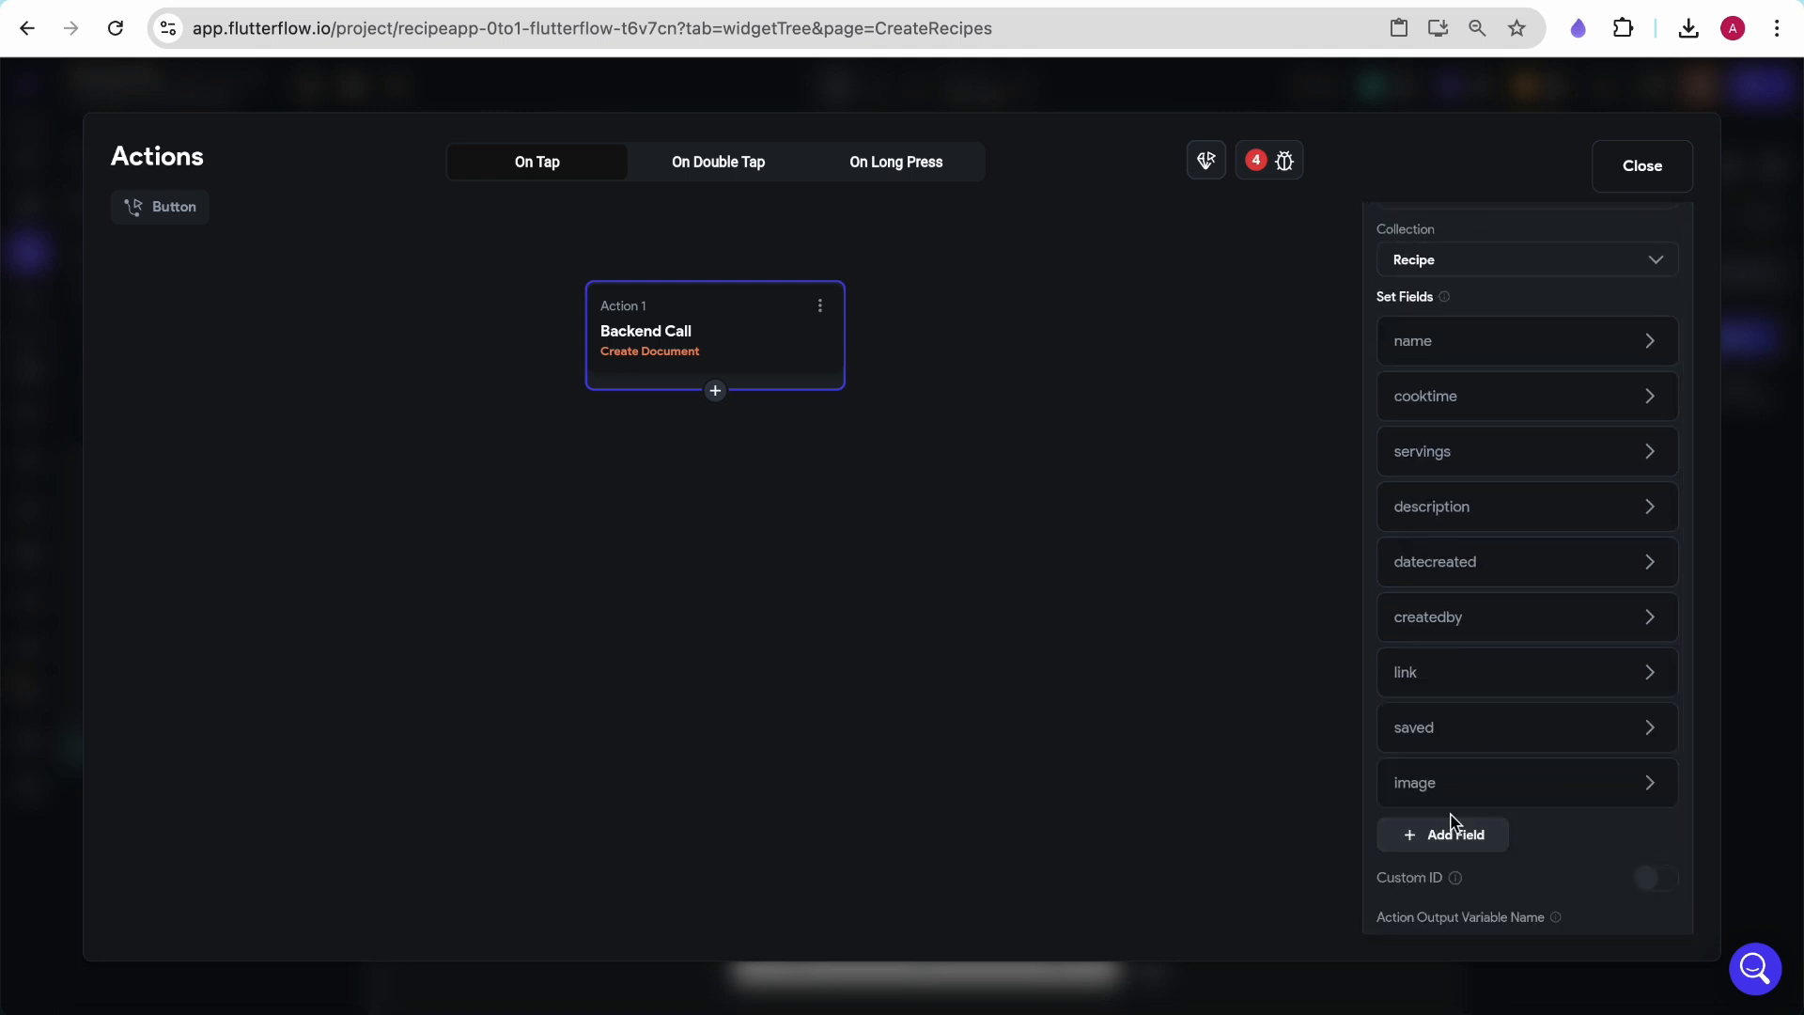
left_click(1452, 843)
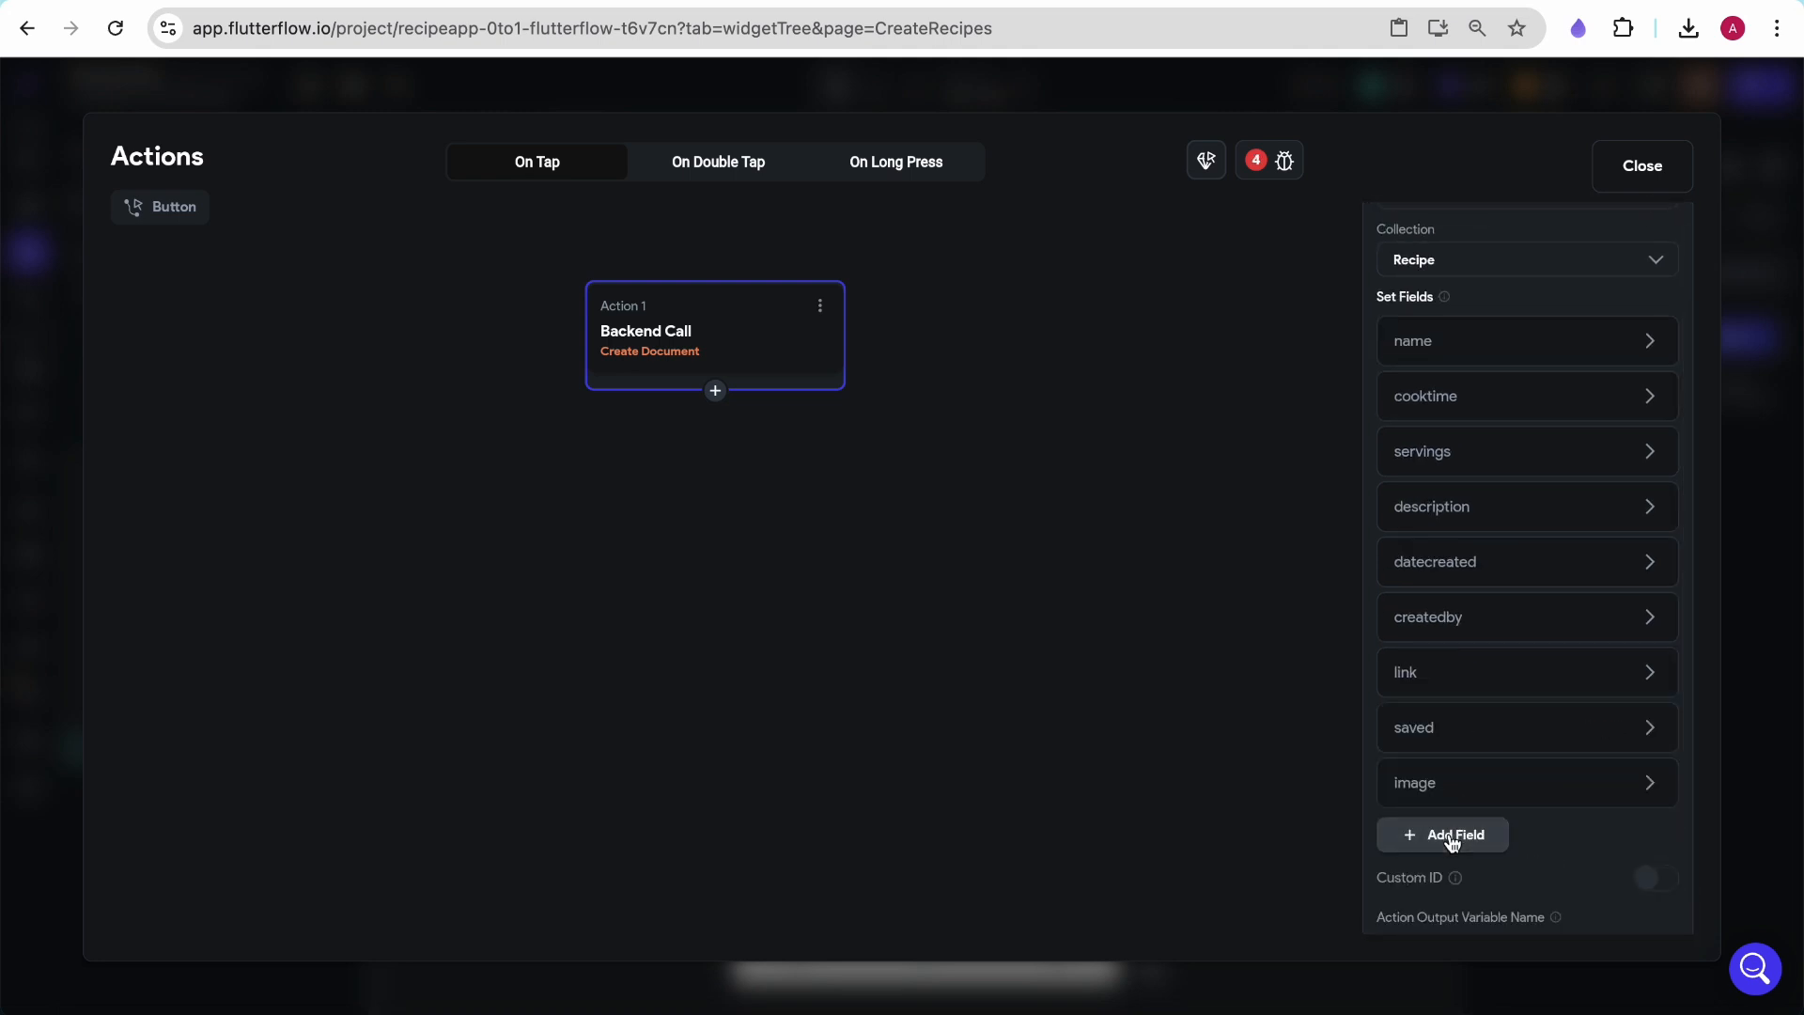
Set the value source of the action's name field to From Variable
left_click(1462, 340)
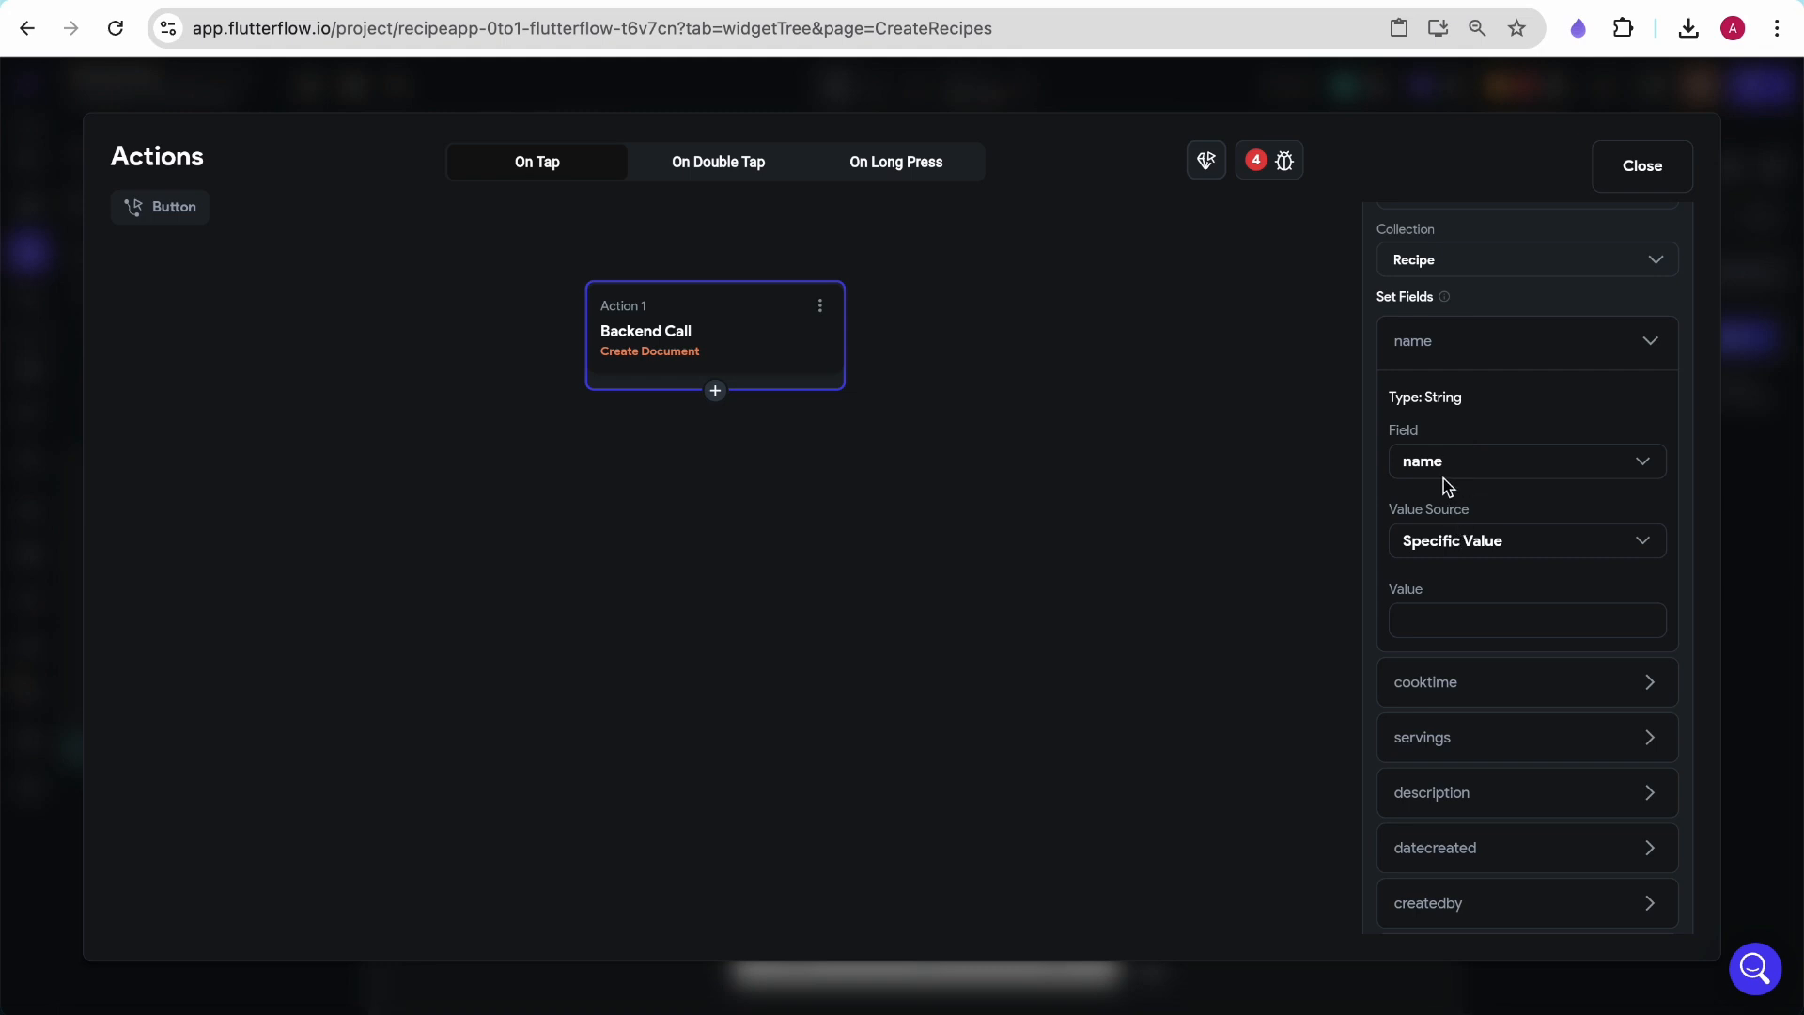
left_click(1433, 538)
left_click(1447, 594)
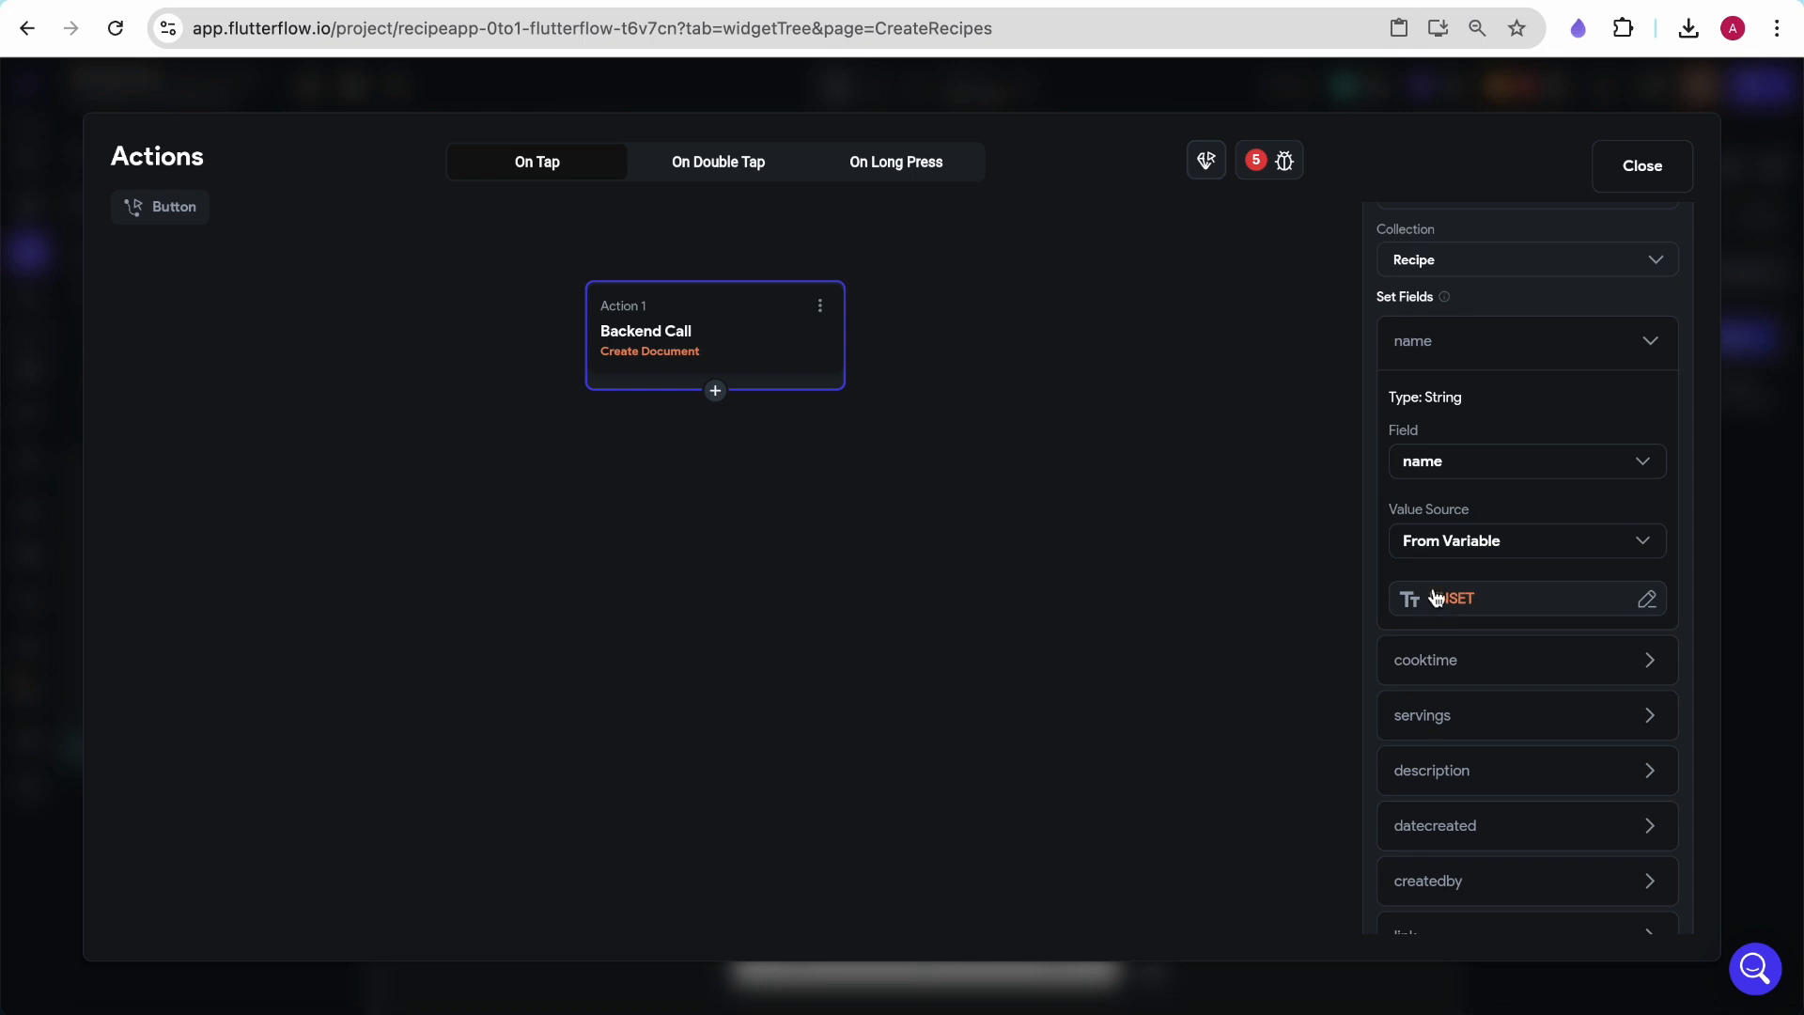
left_click(1438, 593)
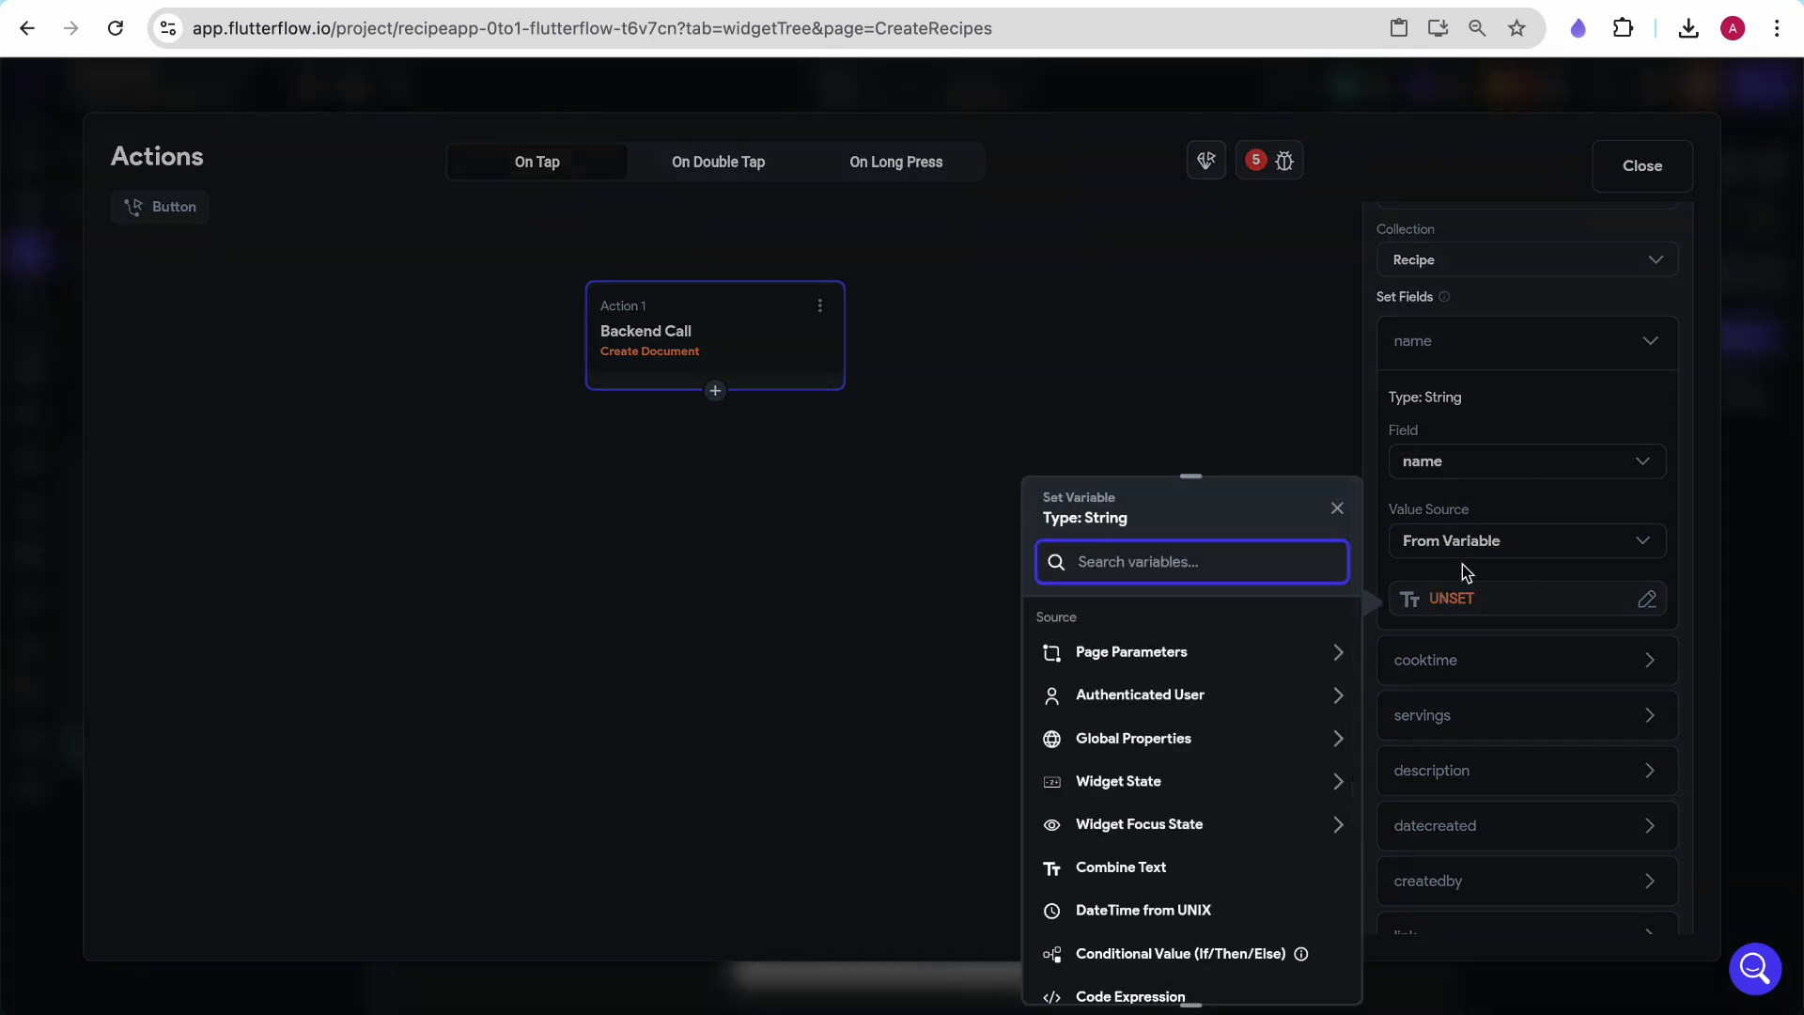
left_click(1457, 568)
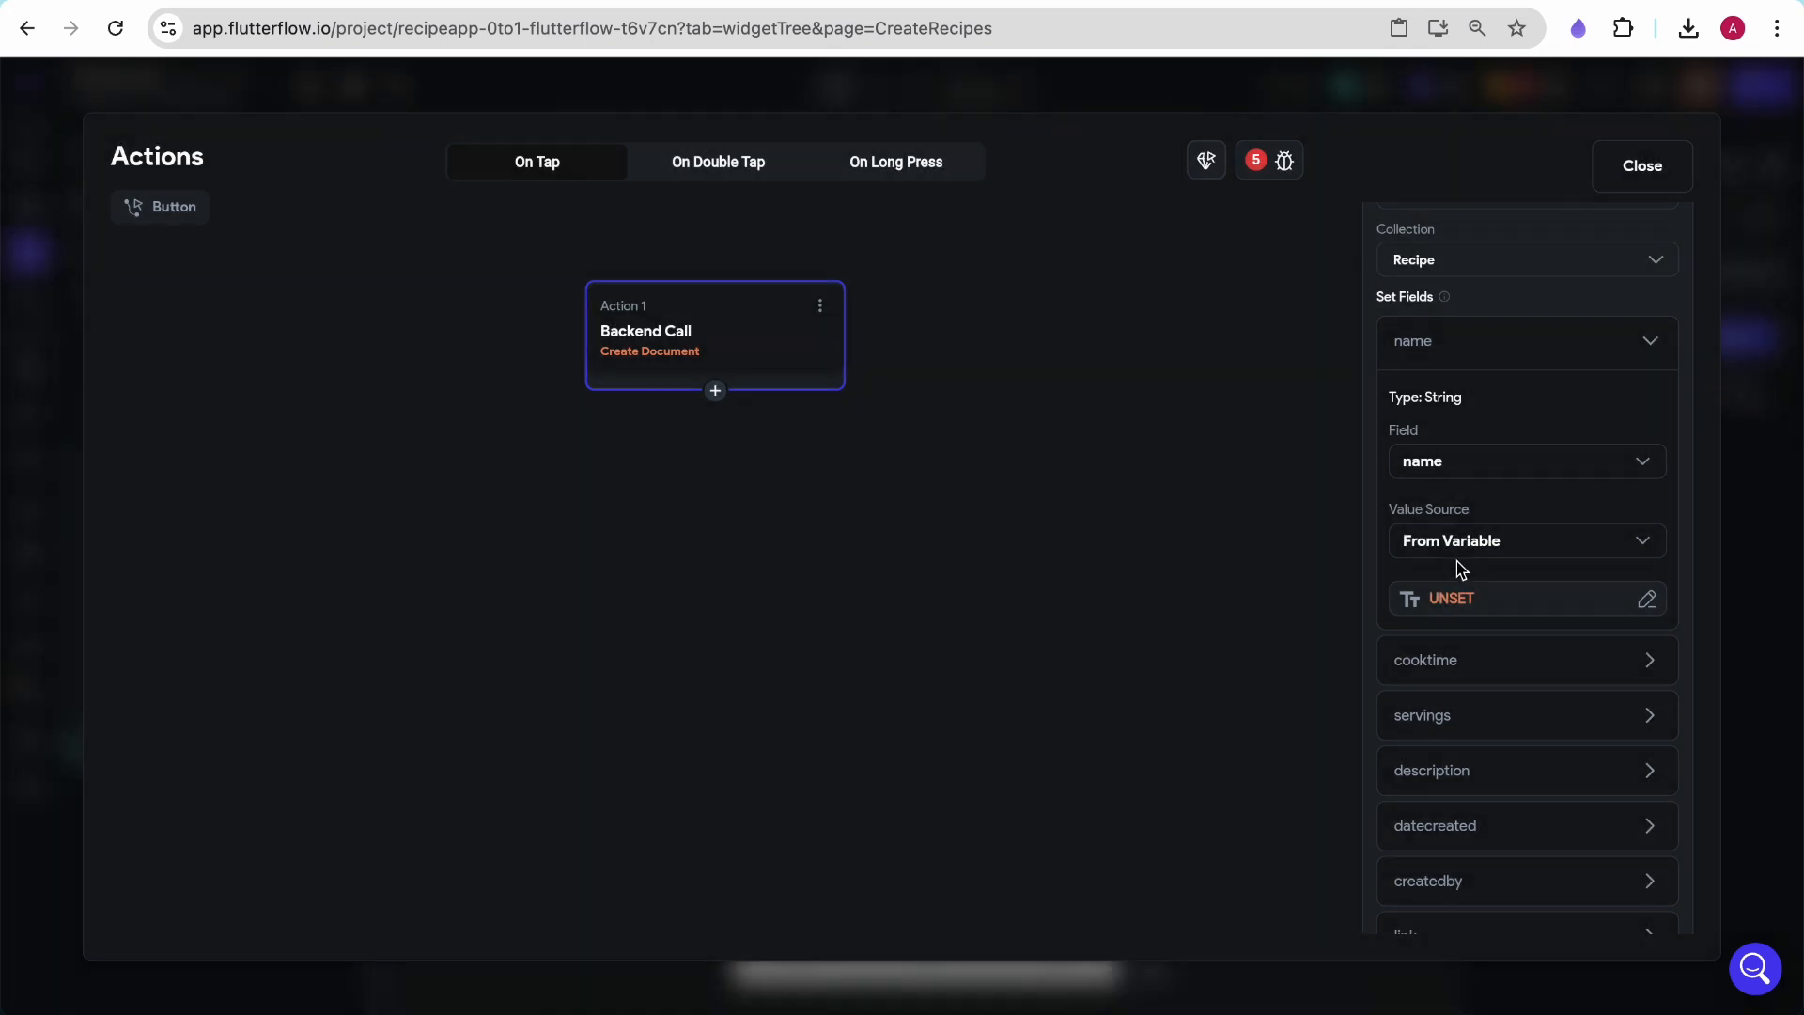
left_click(1449, 541)
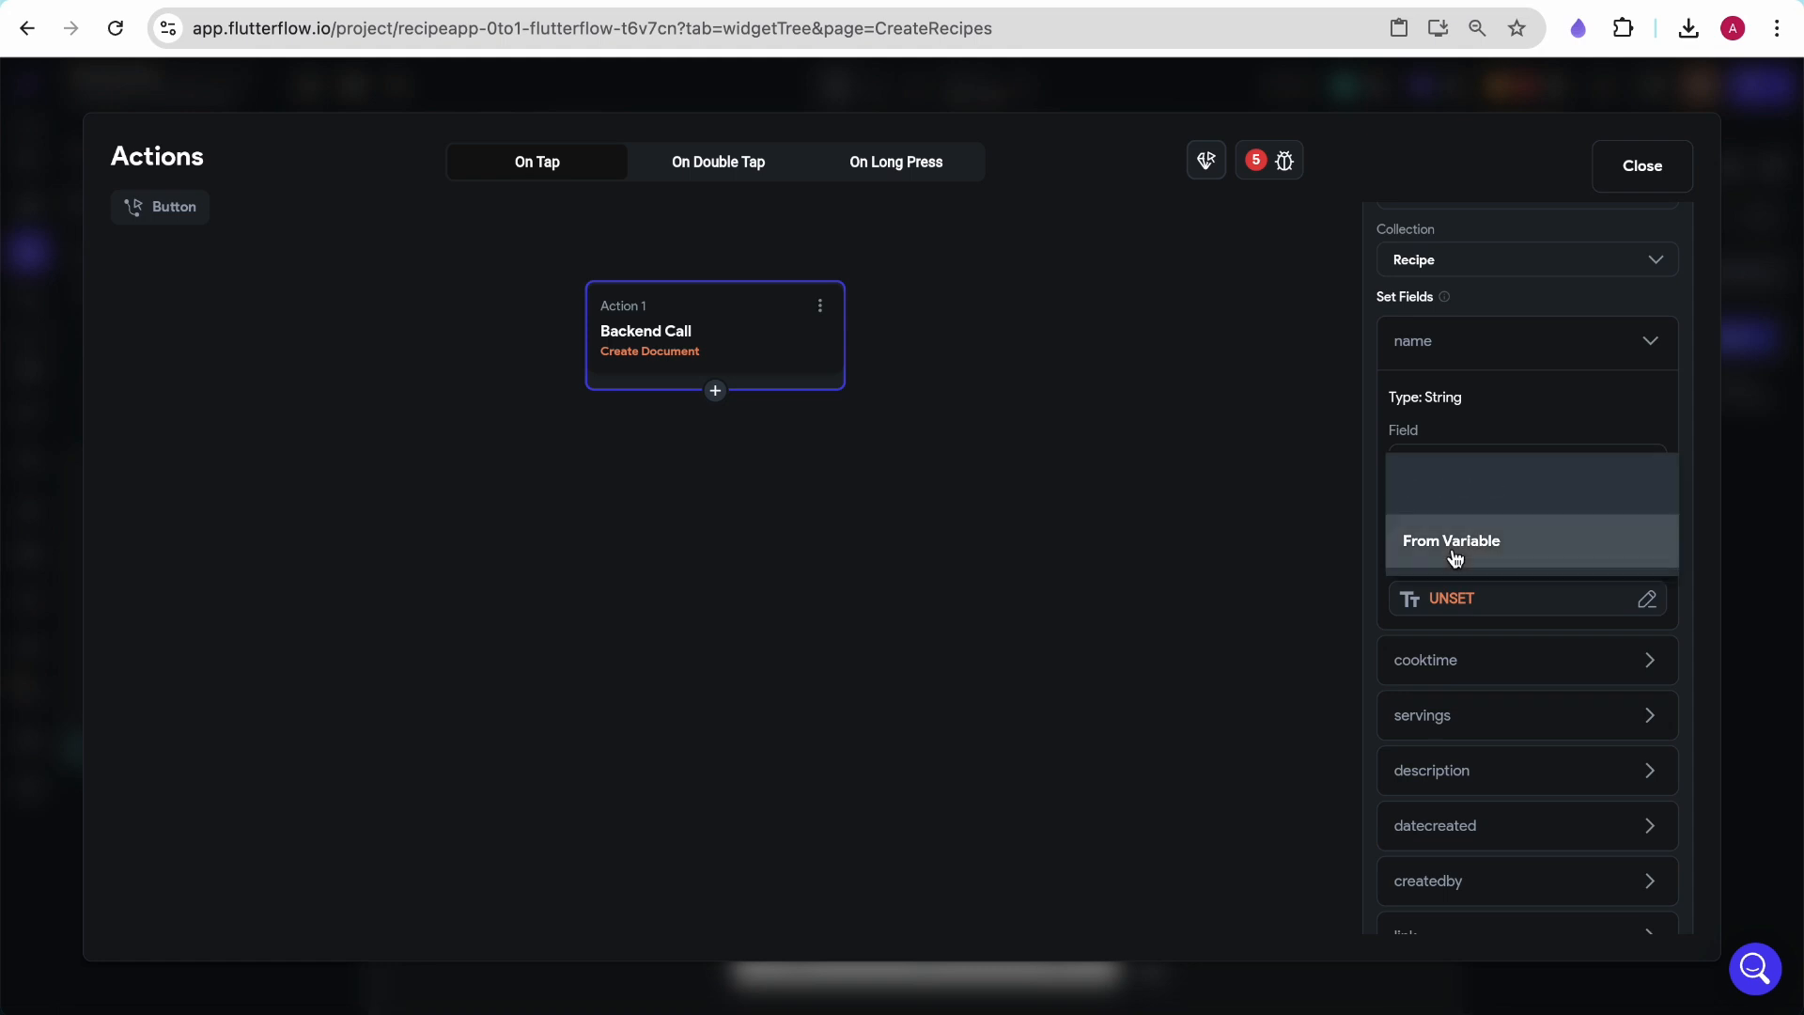
left_click(1455, 509)
left_click(1461, 550)
left_click(1458, 596)
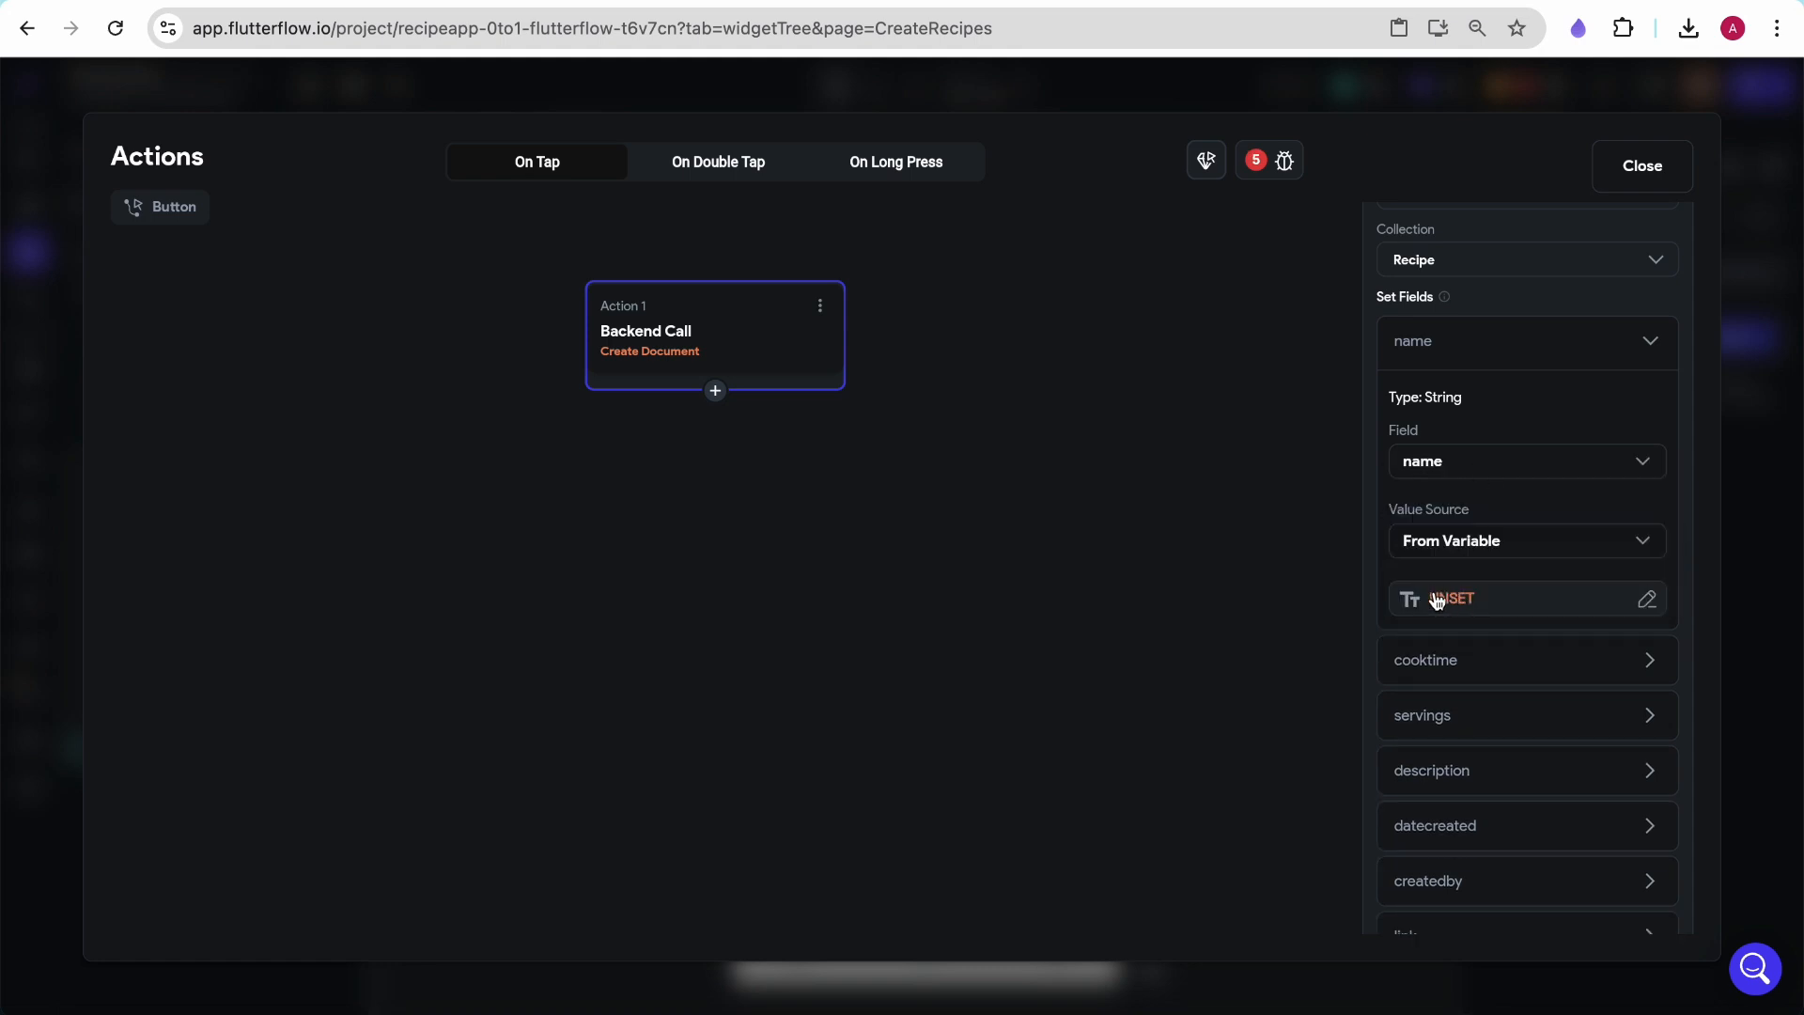
Assign the Name text field's widget state to the document's name field
left_click(1455, 602)
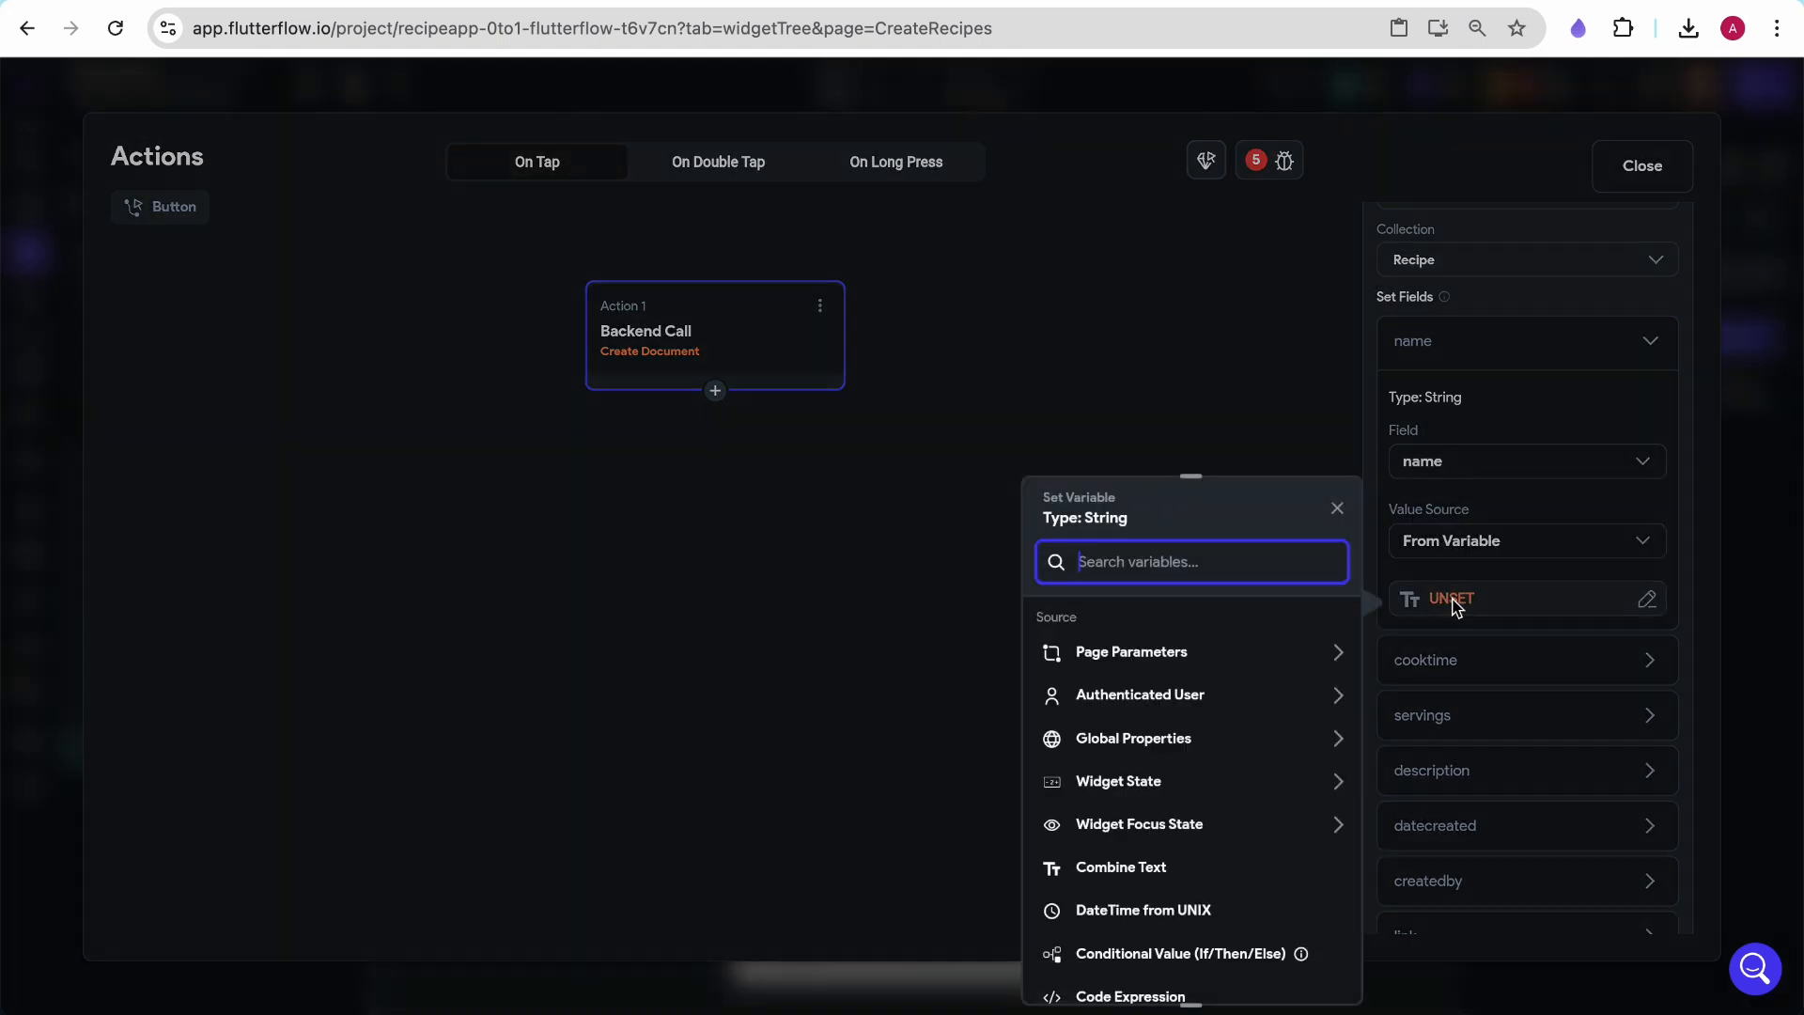
left_click(1158, 783)
scroll(1215, 821, "down", 3)
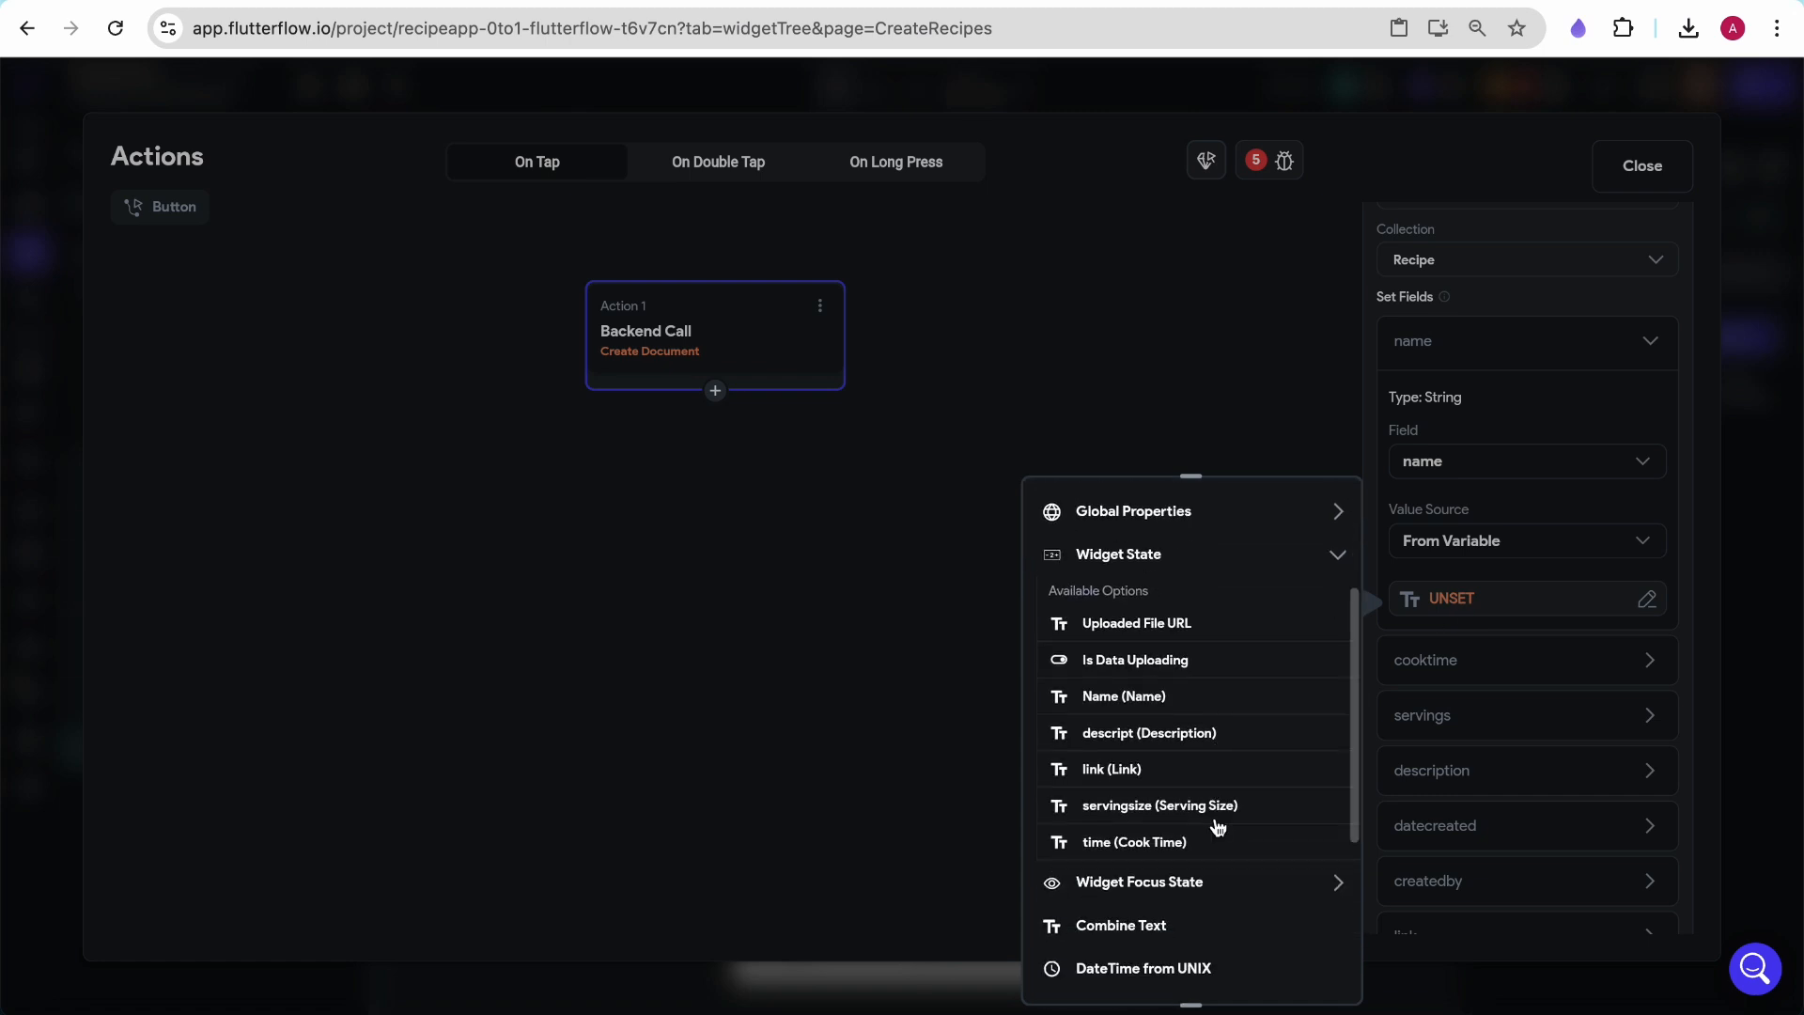
left_click(1125, 696)
Set the document's cooktime field from a variable, using the time (Cook Time) widget state
scroll(1404, 608, "down", 3)
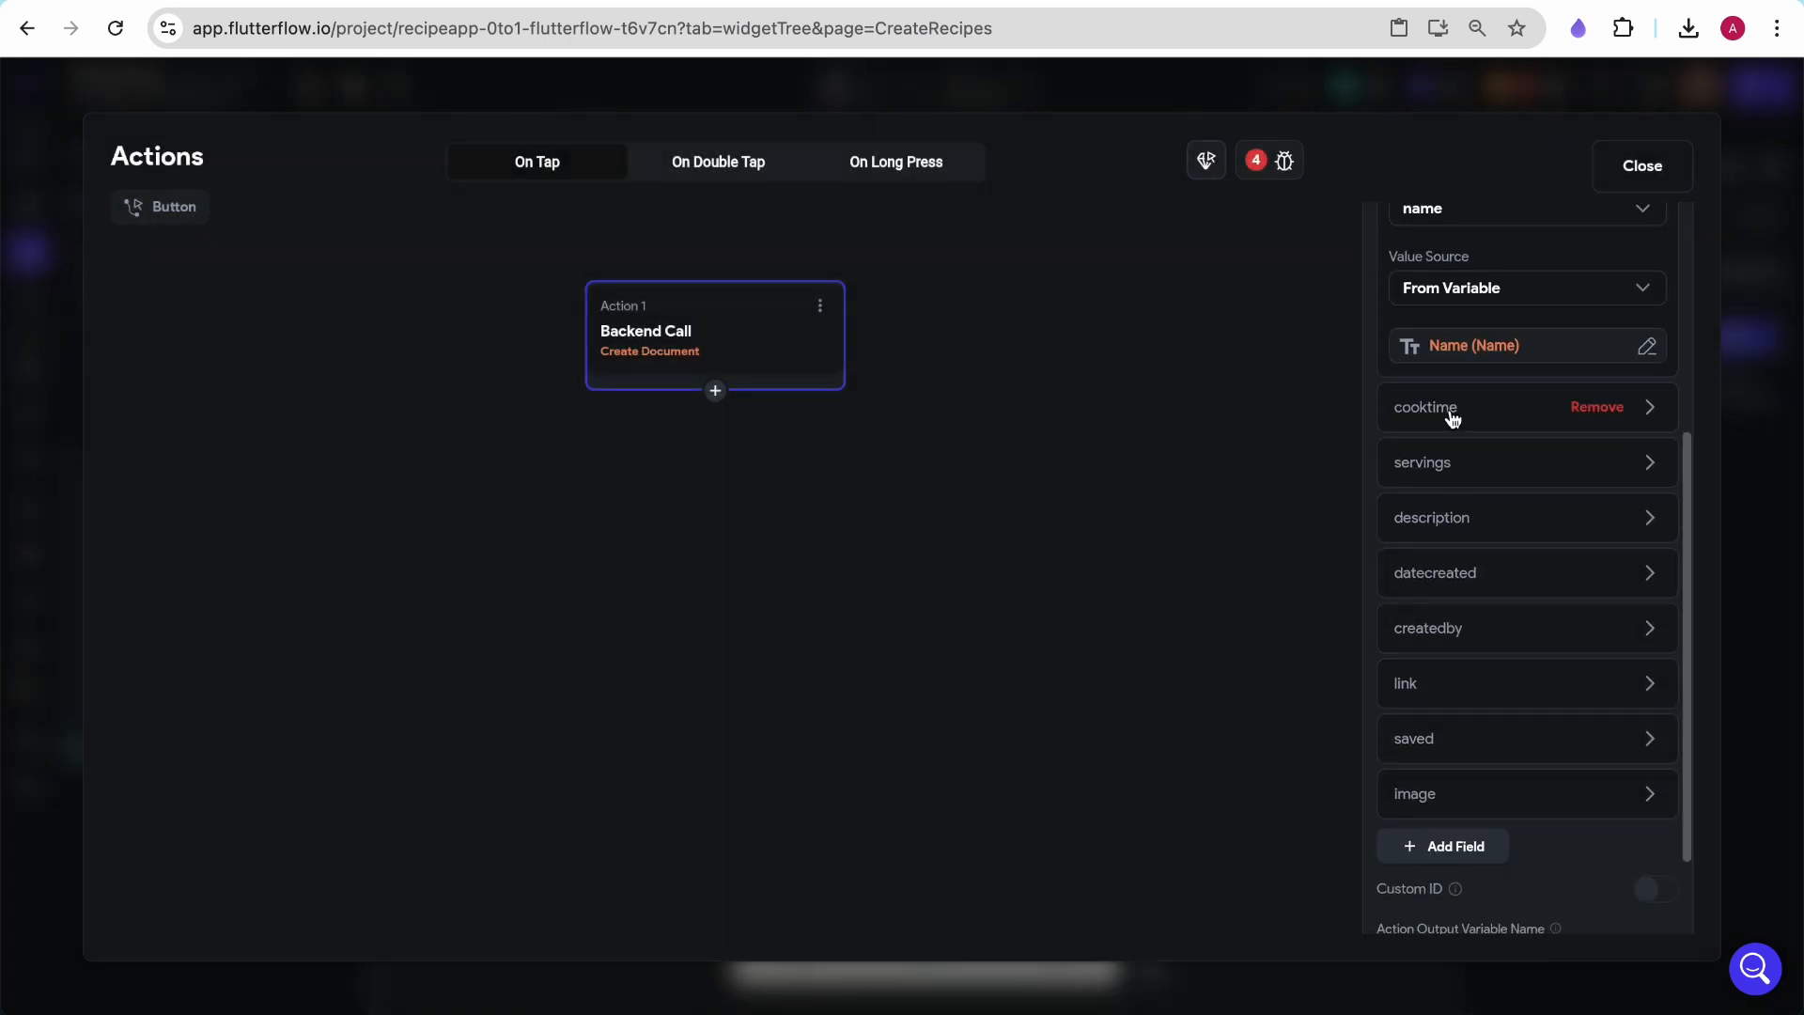
left_click(1432, 406)
left_click(1434, 610)
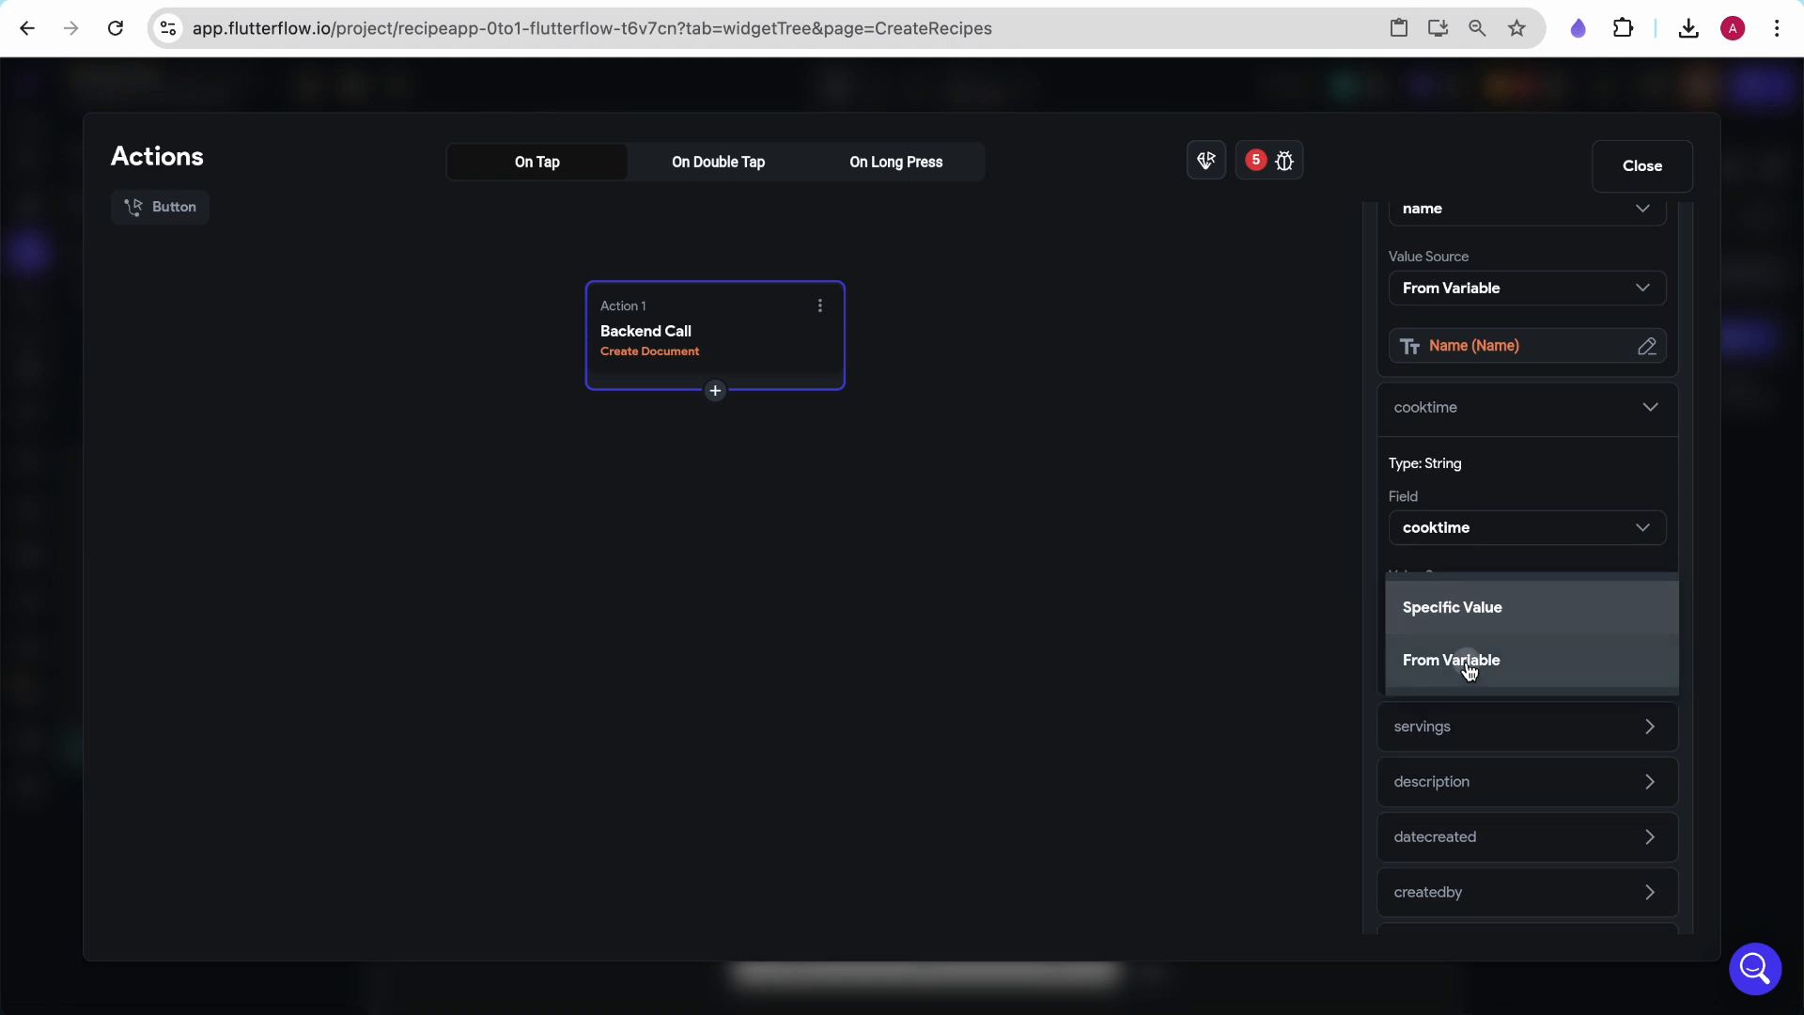
left_click(1457, 663)
left_click(1438, 669)
left_click(1144, 784)
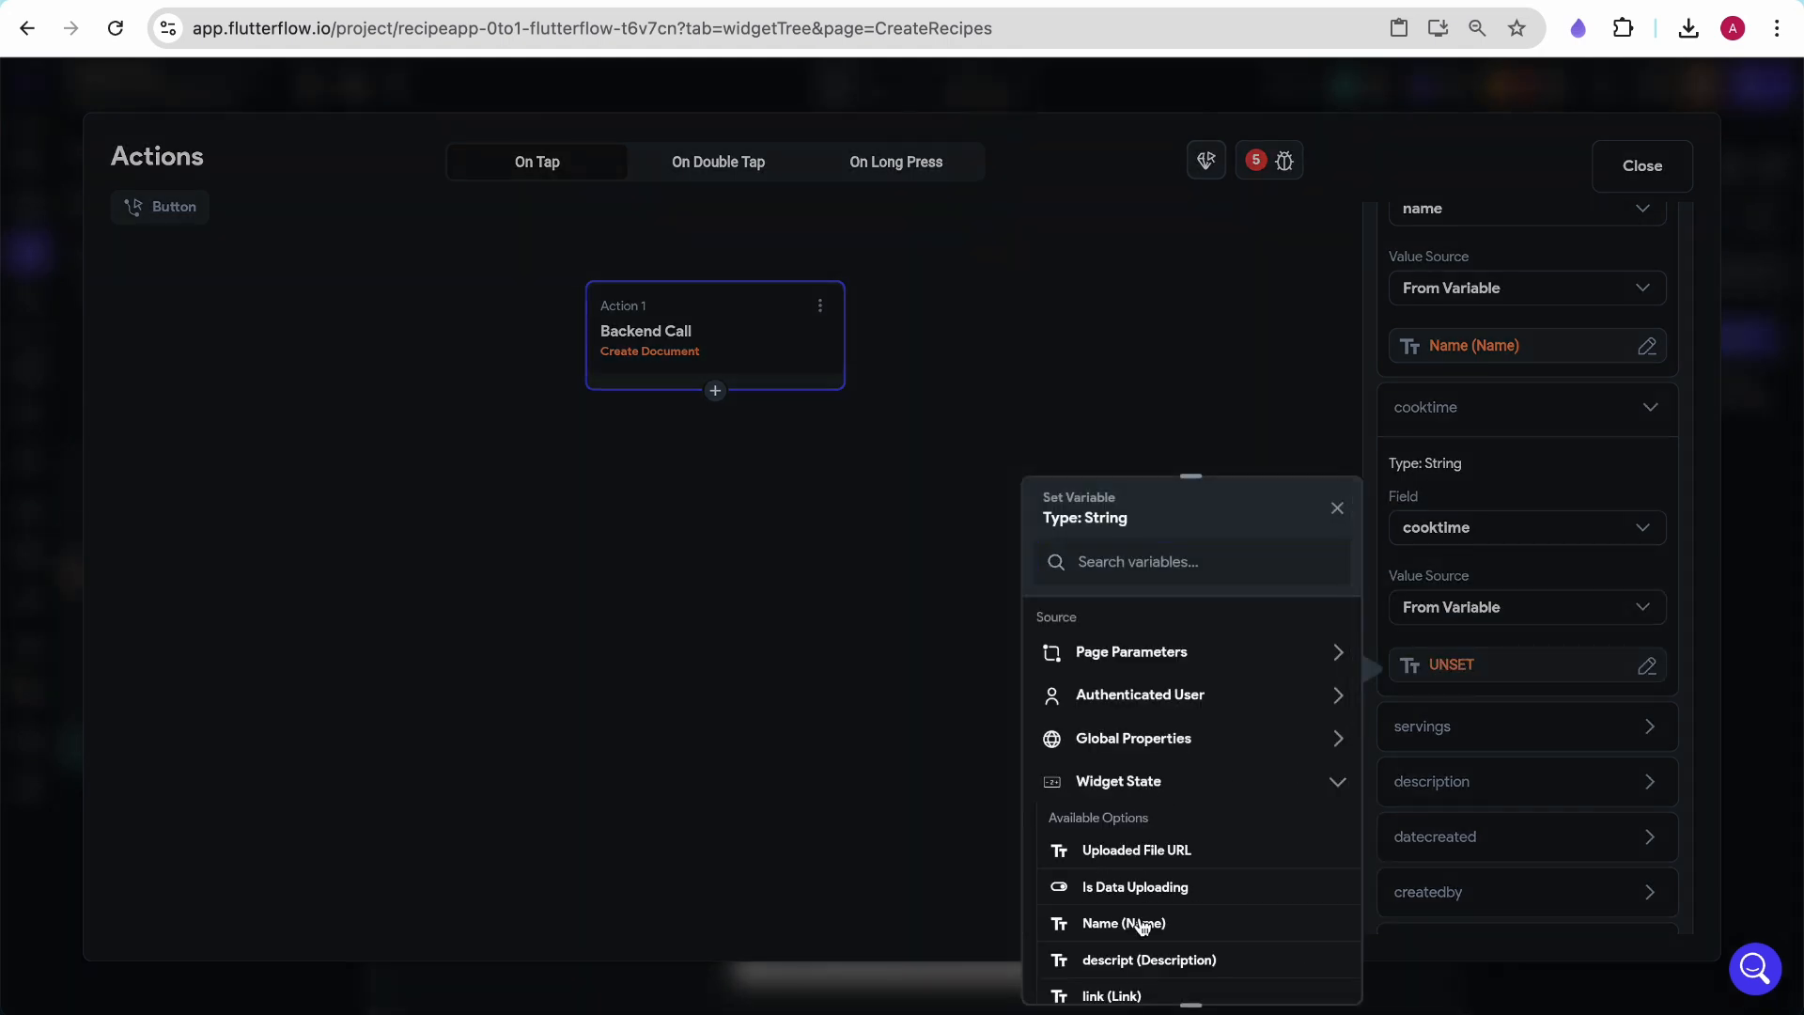
scroll(1139, 968, "down", 2)
left_click(1145, 883)
Set the document's servings field from a variable, using the servingsize (Serving Size) widget state
left_click(1448, 723)
scroll(1470, 658, "down", 3)
left_click(1486, 609)
left_click(1480, 650)
left_click(1459, 662)
left_click(1134, 836)
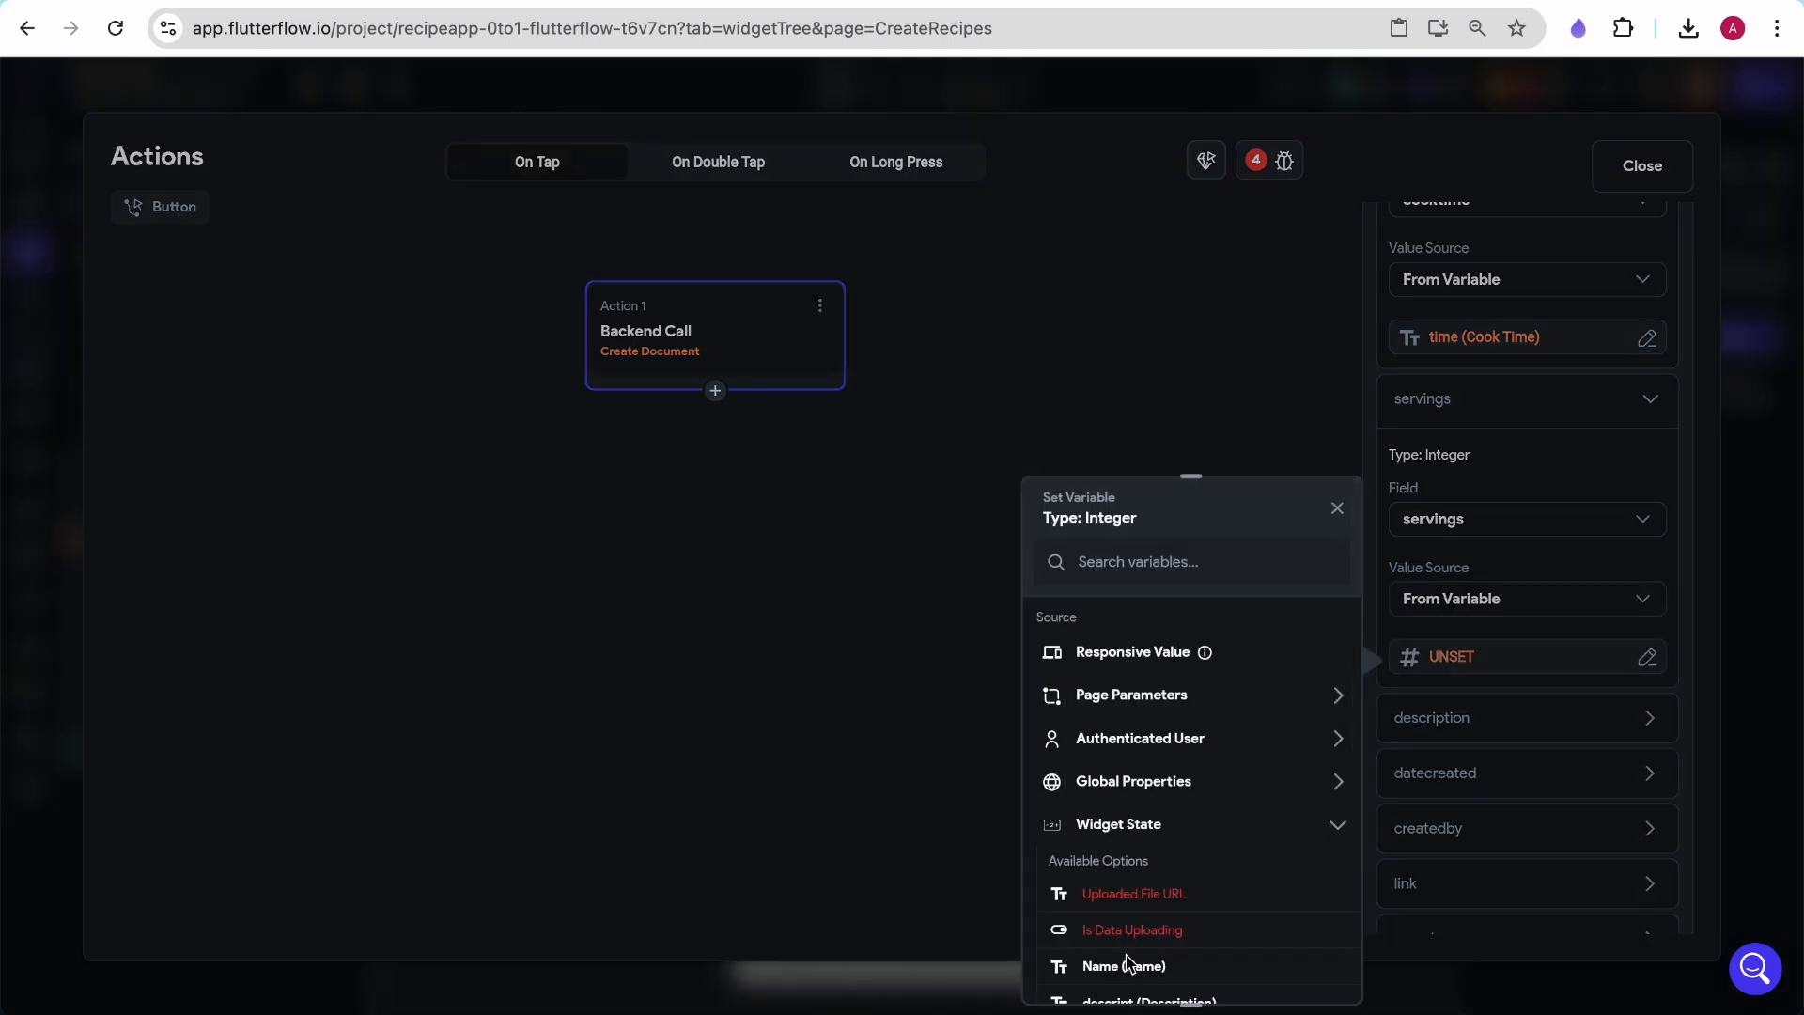
scroll(1132, 949, "down", 3)
left_click(1137, 846)
Set the document's description field from a variable, using the descript (Description) widget state
left_click(1438, 720)
scroll(1450, 705, "down", 3)
left_click(1474, 590)
left_click(1466, 644)
left_click(1458, 662)
left_click(1108, 787)
scroll(1136, 919, "down", 3)
left_click(1163, 683)
Set the document's link field from a variable, using the link (Link) widget state
scroll(1482, 717, "down", 3)
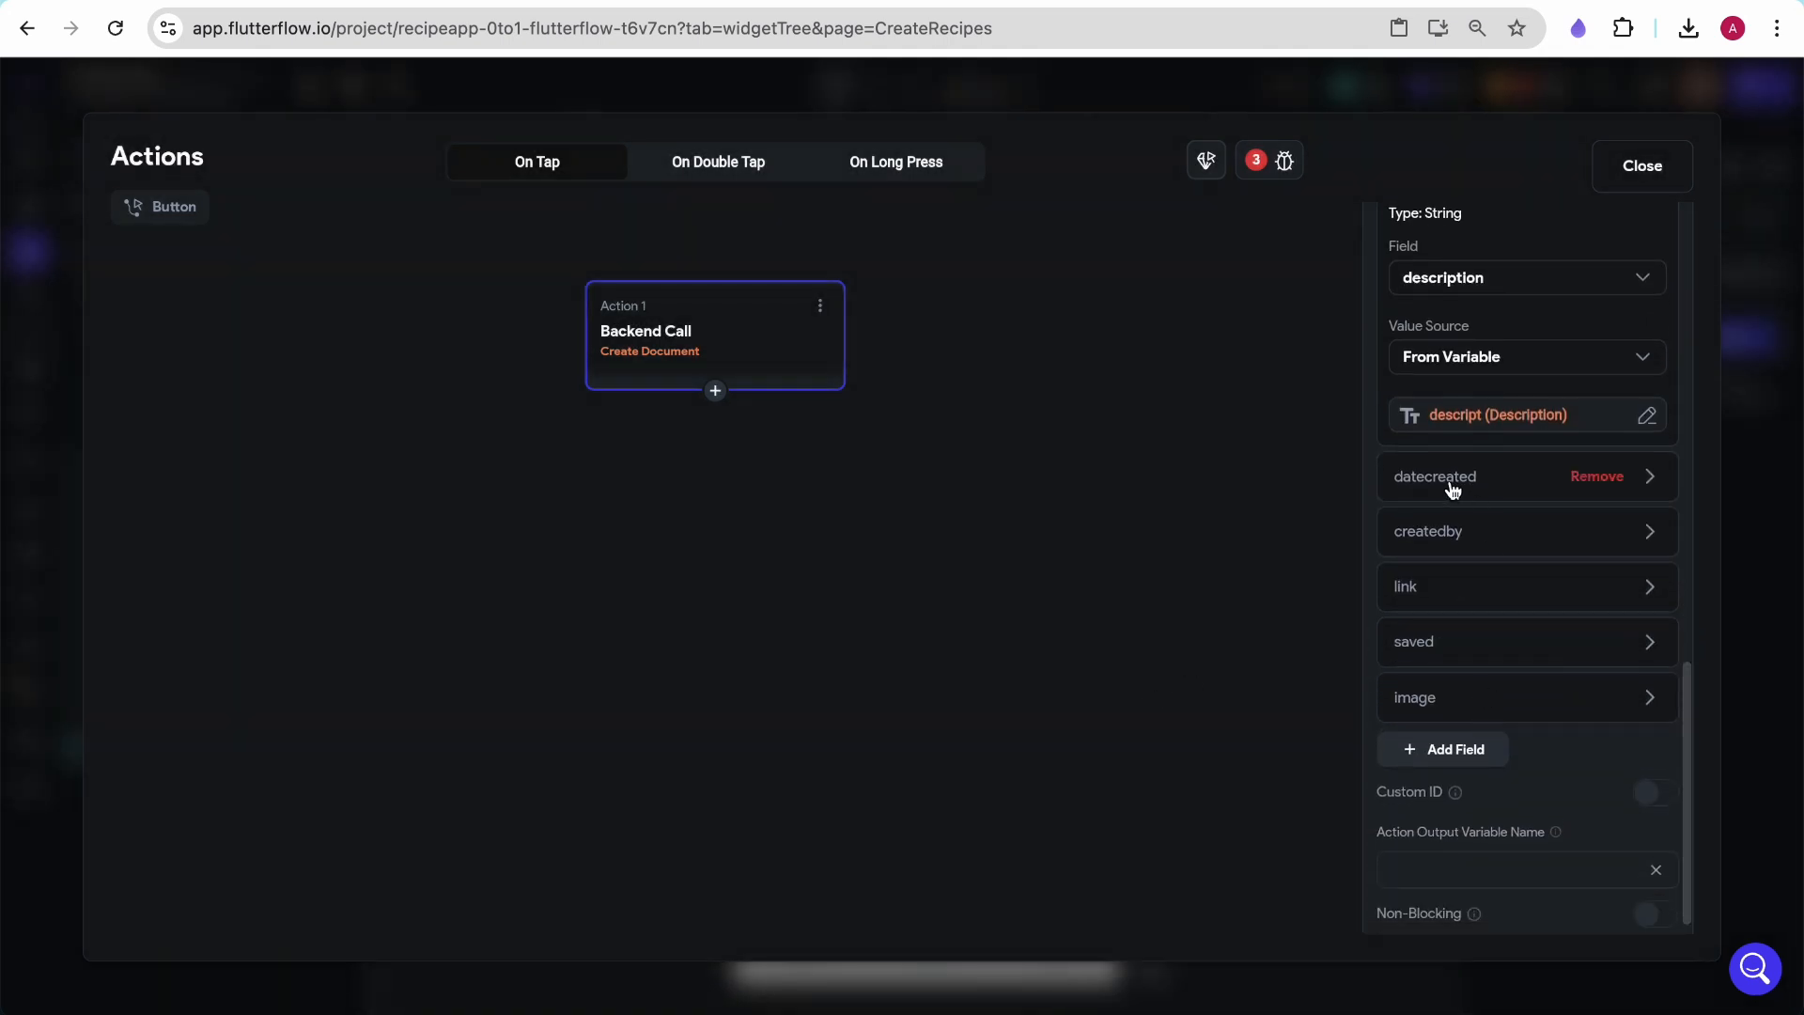
left_click(1453, 592)
scroll(1492, 639, "down", 3)
left_click(1474, 564)
left_click(1493, 616)
left_click(1465, 636)
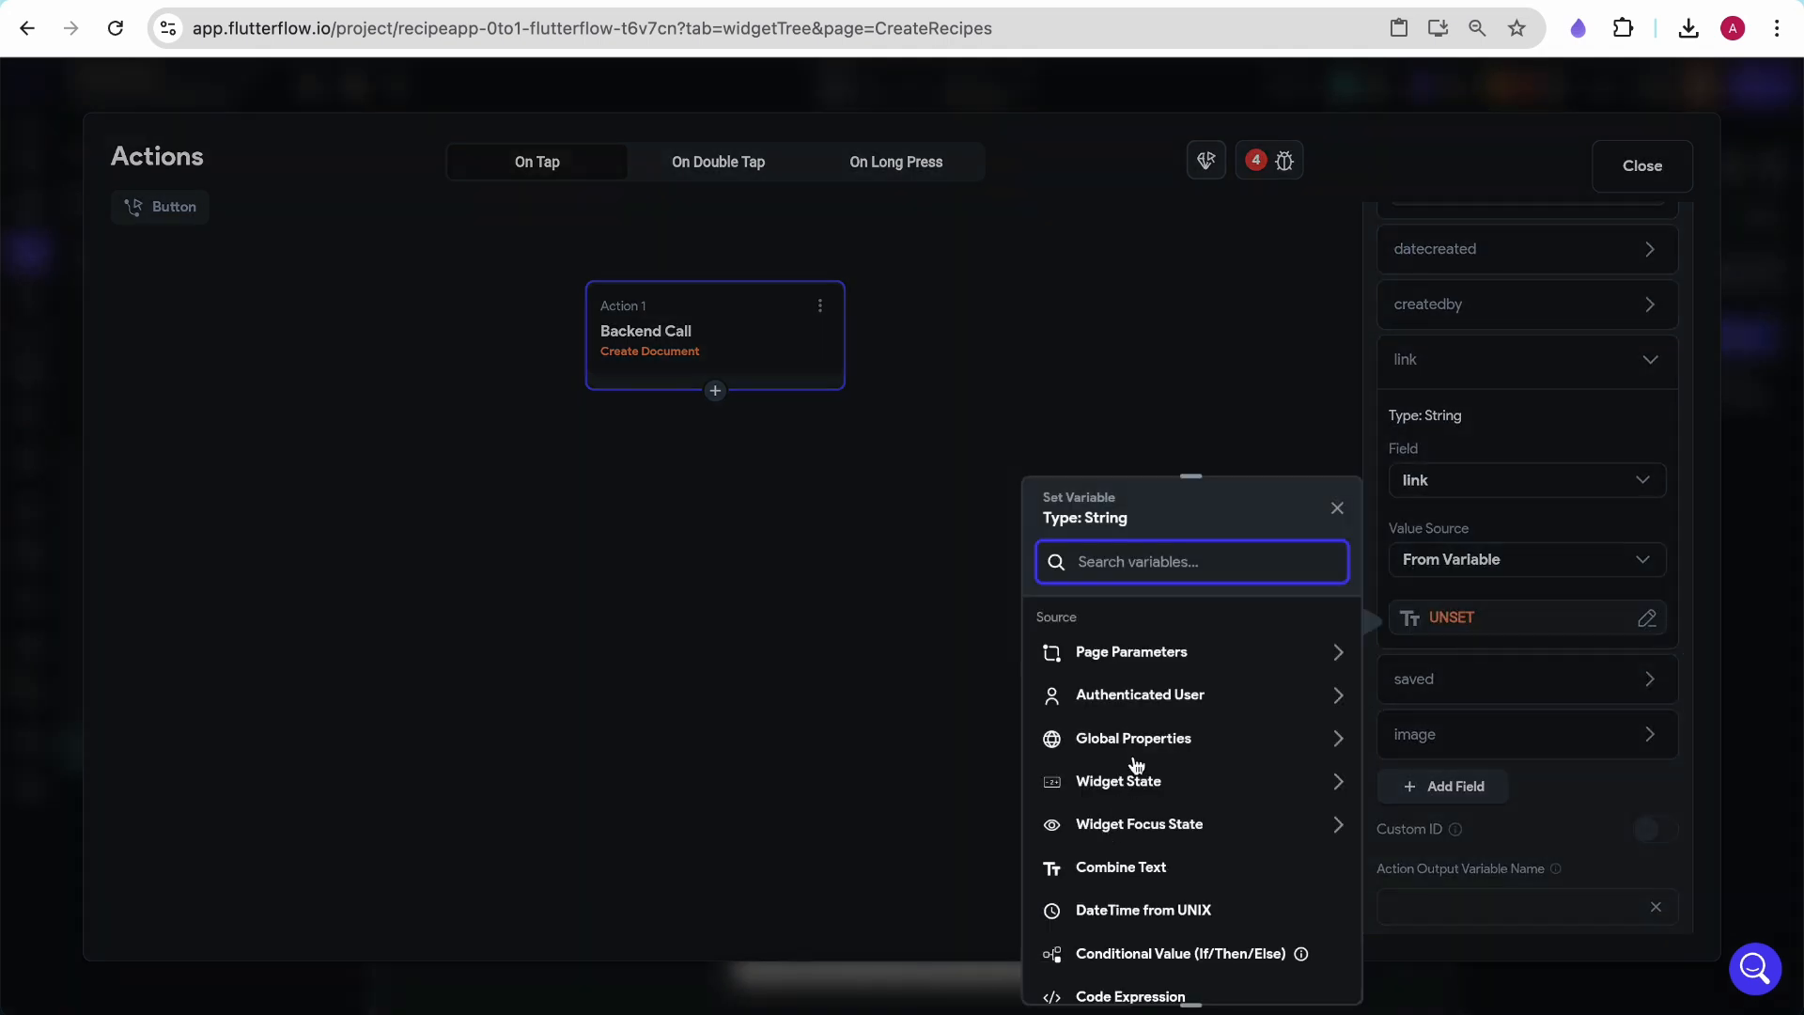
left_click(1144, 781)
scroll(1154, 820, "down", 2)
left_click(1140, 839)
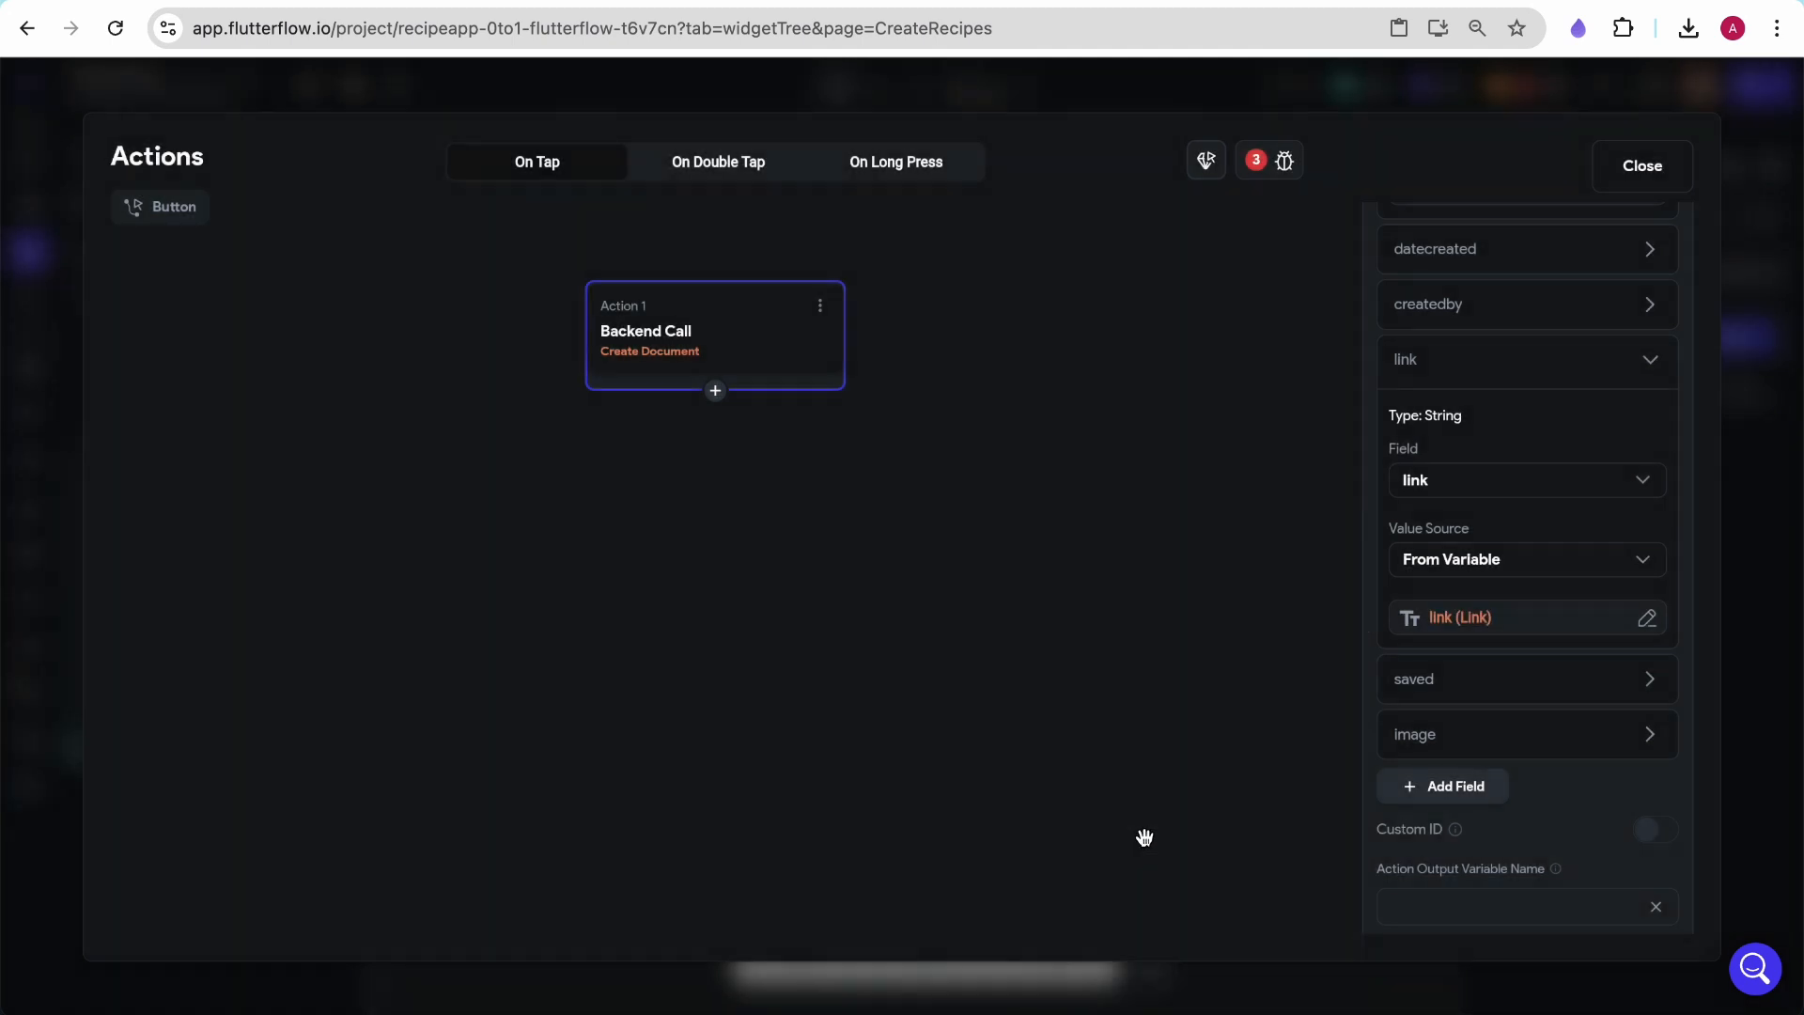
Set the value source of the document's image field to Uploaded Photo / Video
left_click(1429, 744)
scroll(1434, 744, "down", 3)
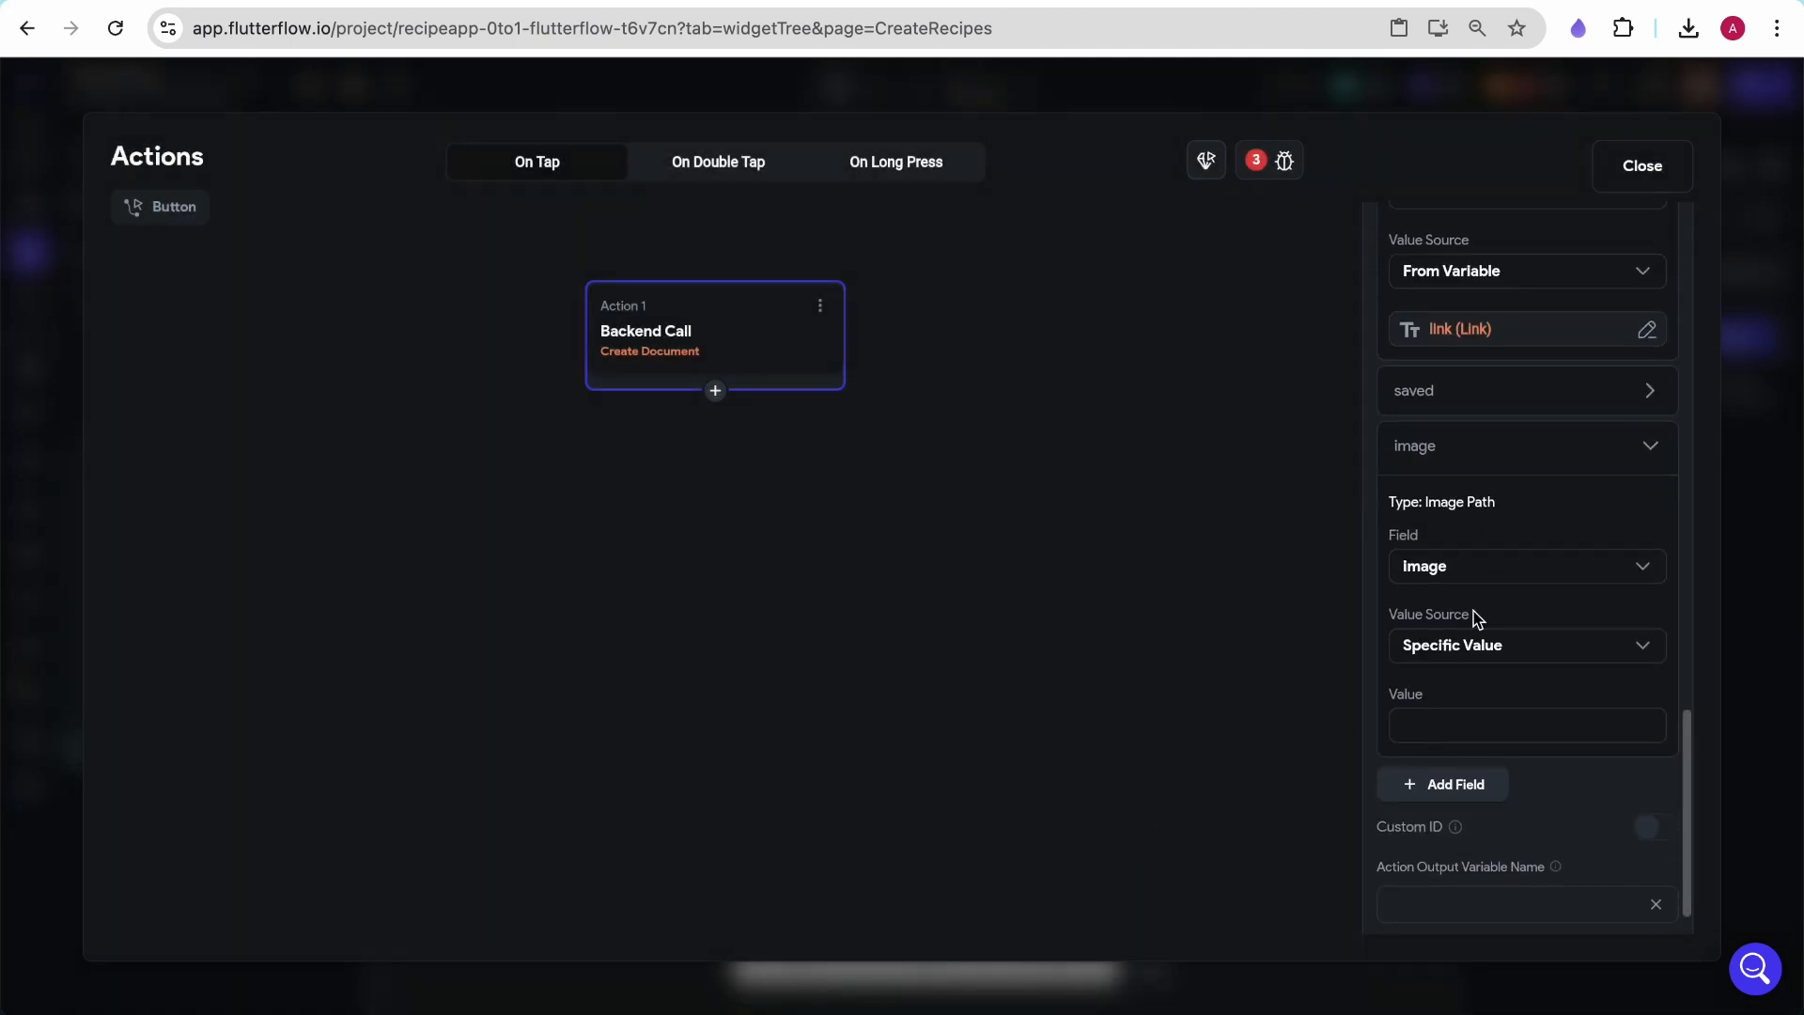
left_click(1442, 666)
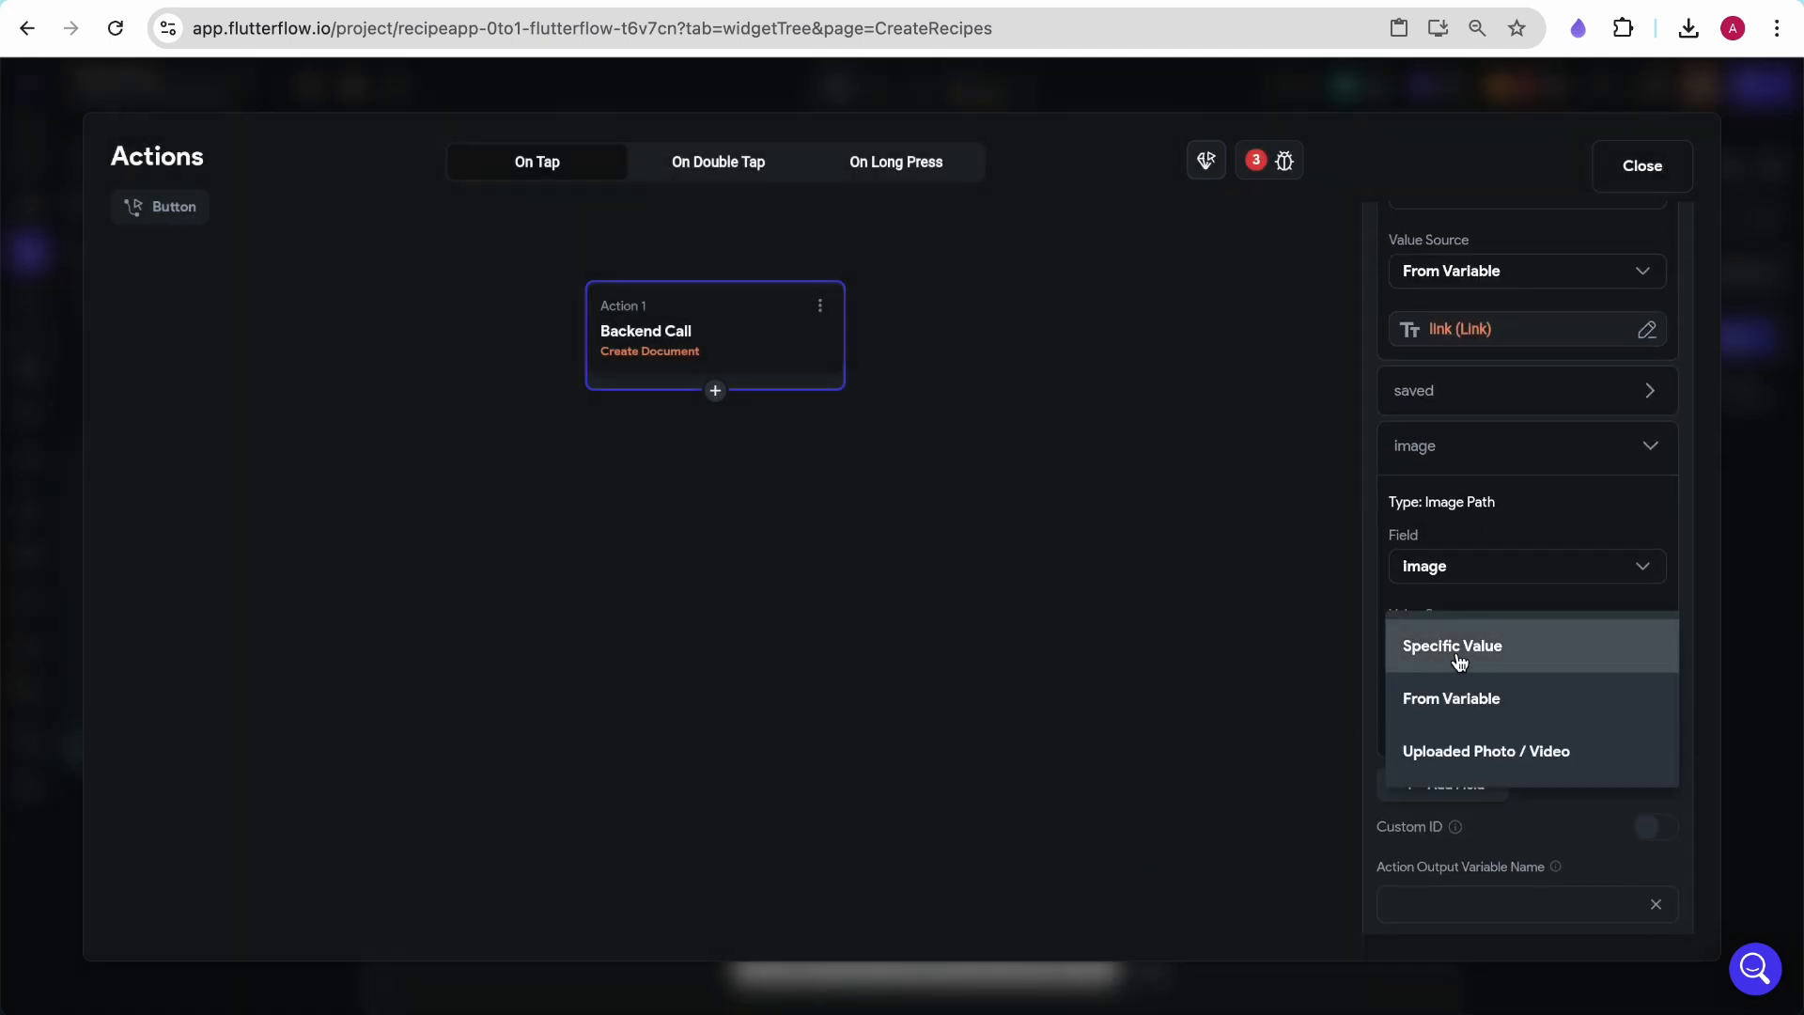
left_click(1477, 695)
left_click(1479, 646)
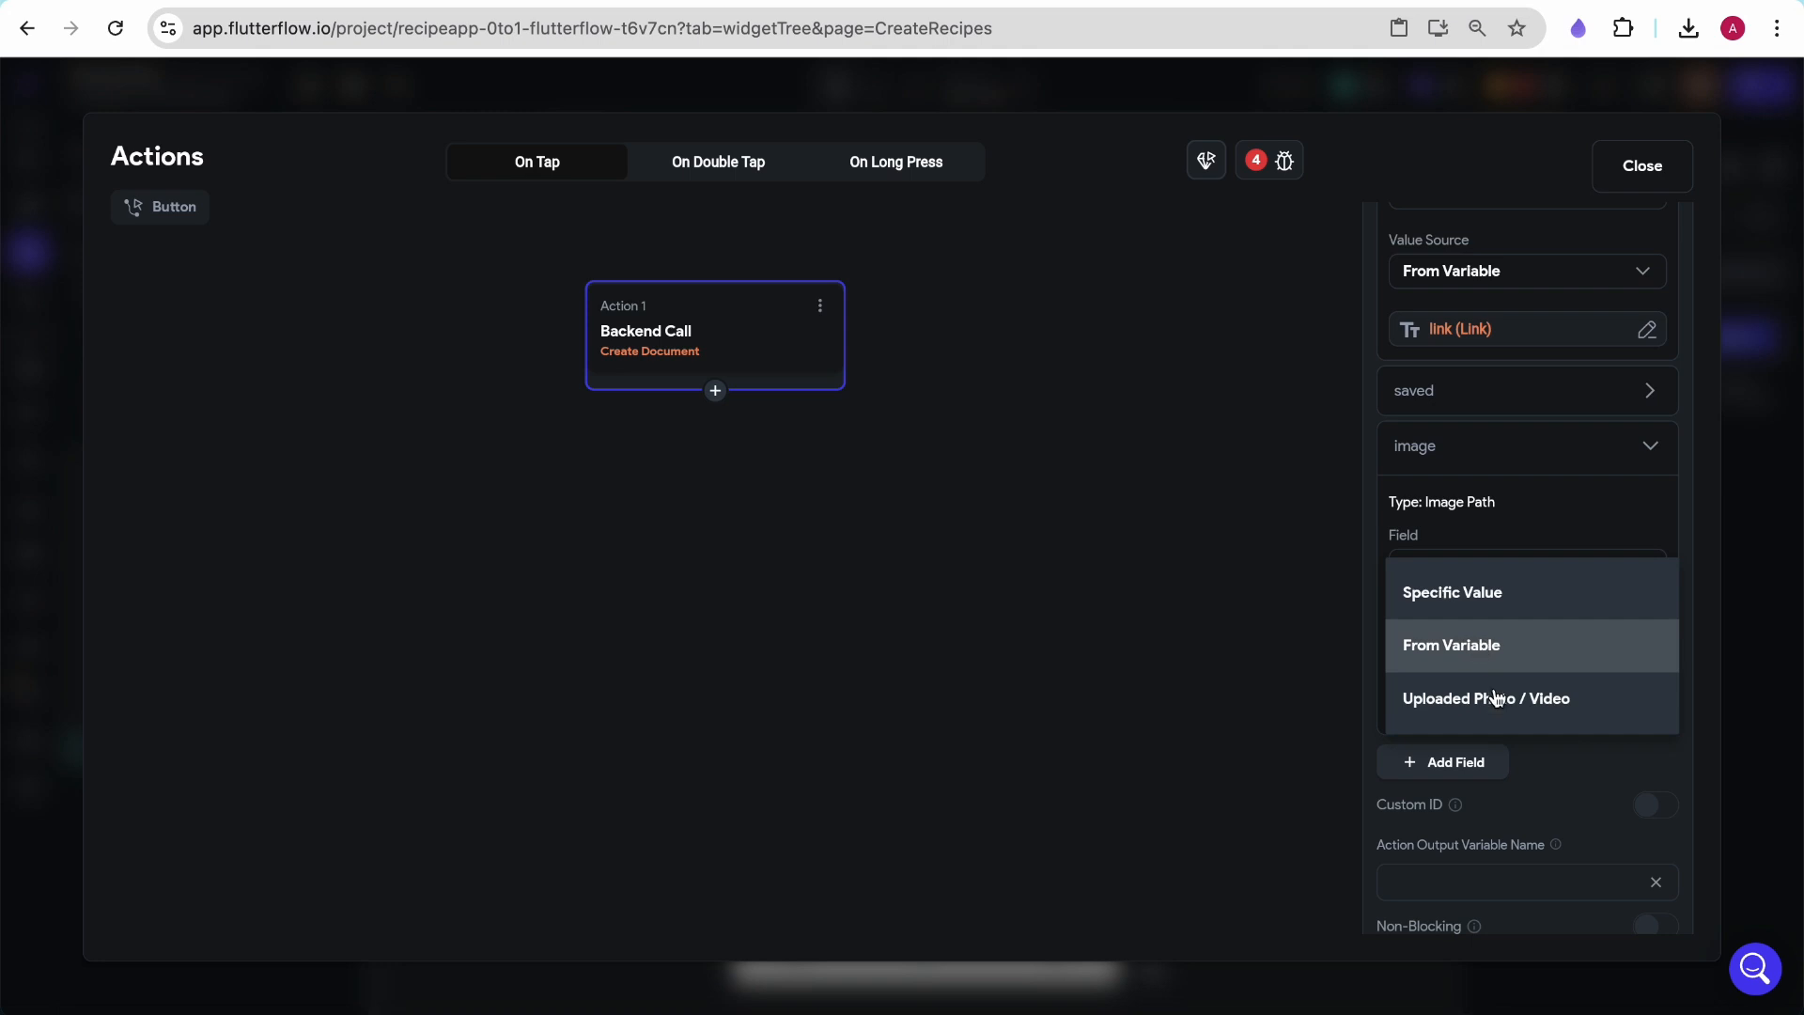
left_click(1492, 700)
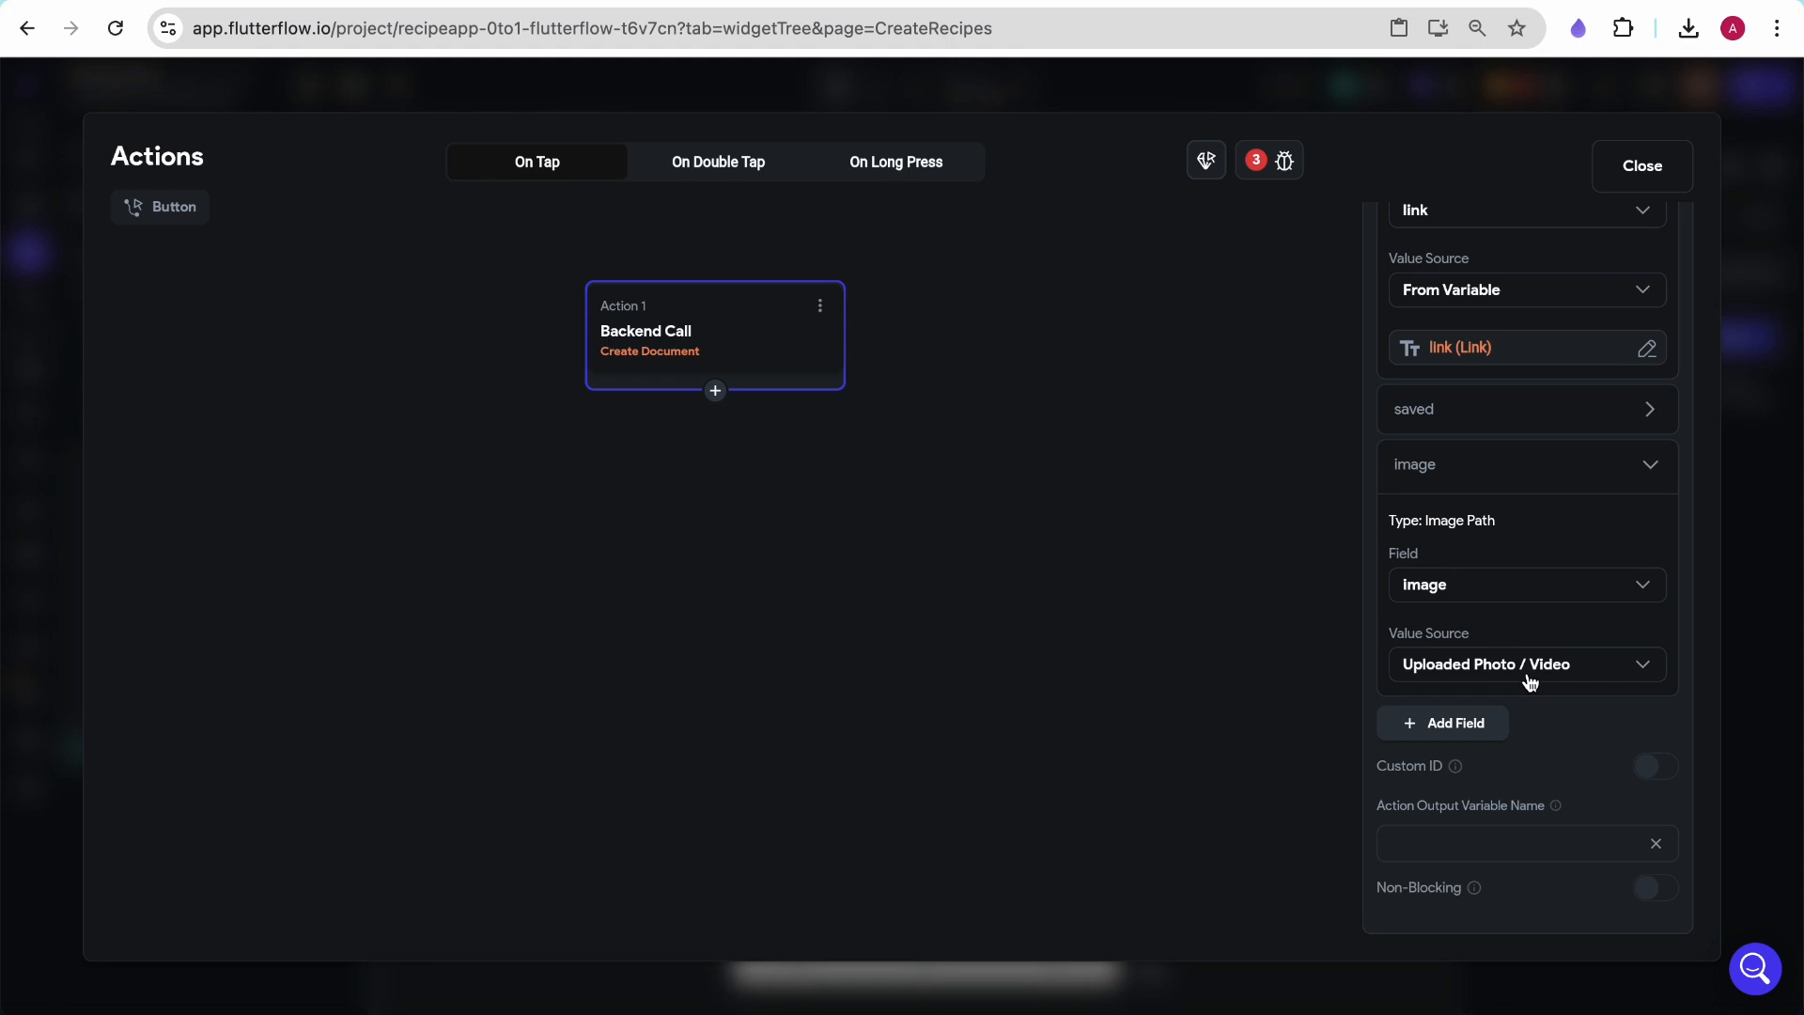
Set the document's datecreated field from a variable, using the Current Time global property
scroll(1510, 587, "up", 3)
scroll(1504, 745, "up", 2)
scroll(1501, 630, "down", 3)
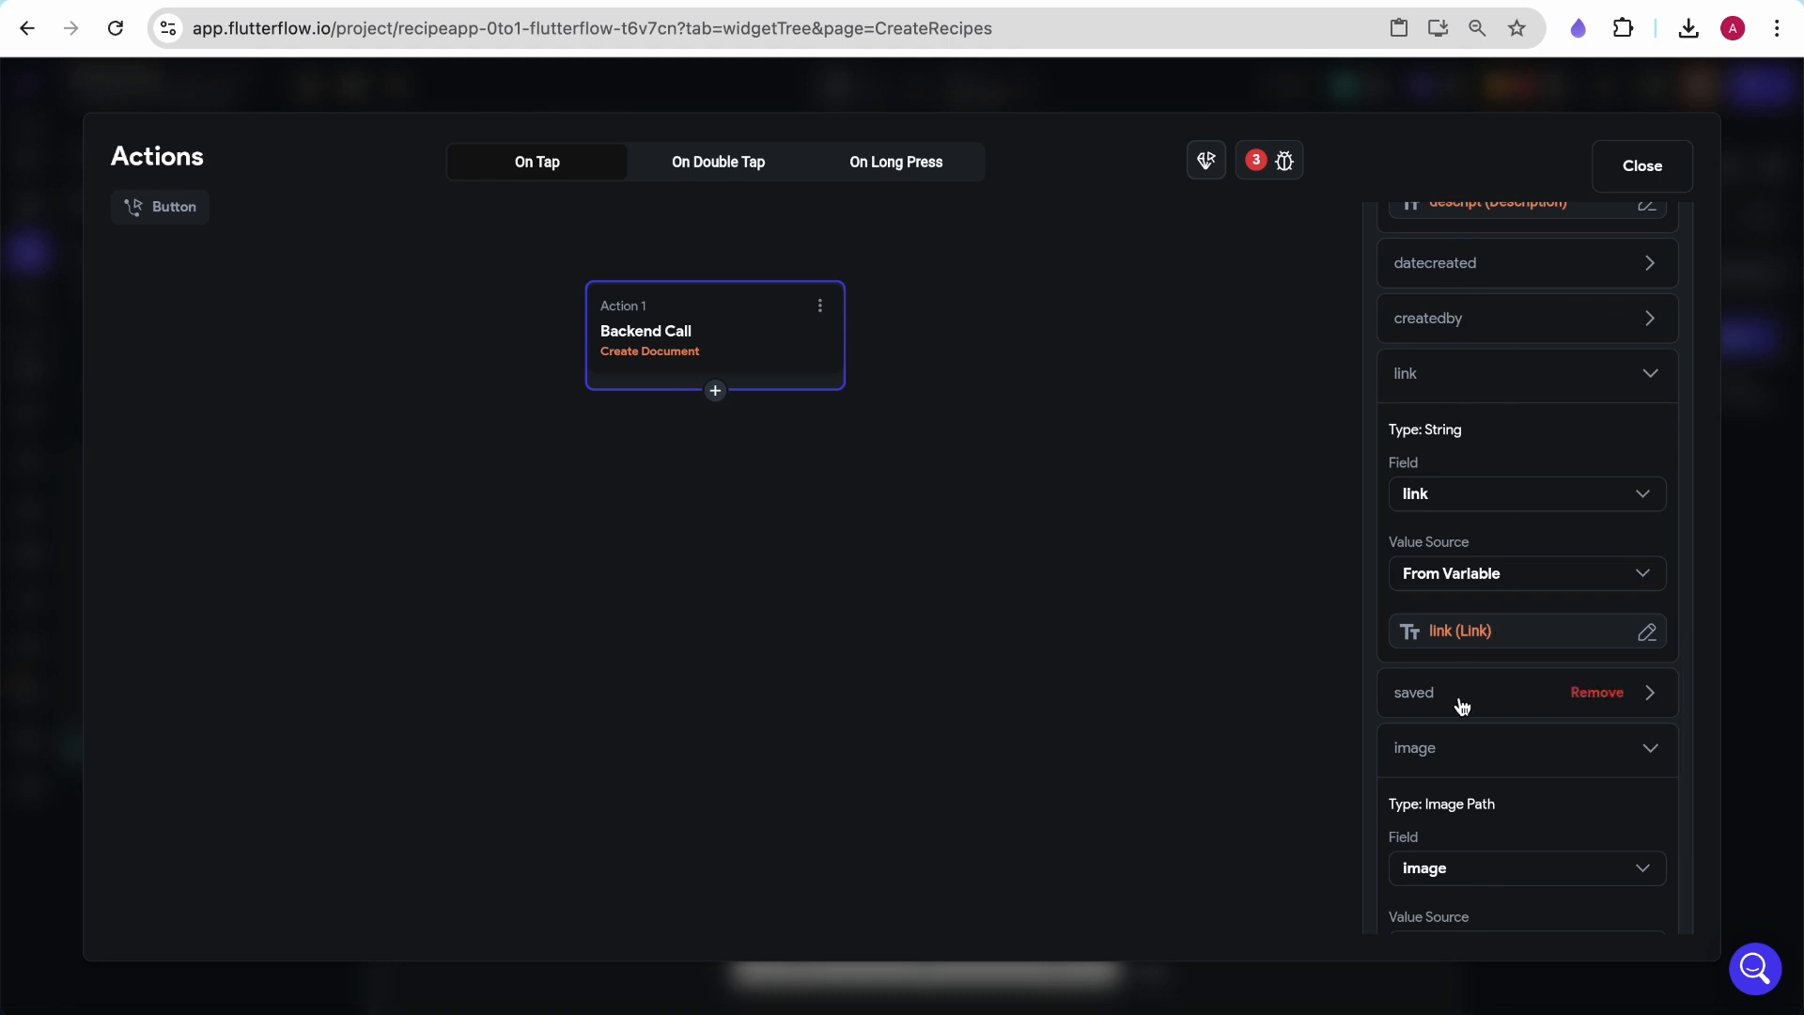
scroll(1462, 703, "up", 2)
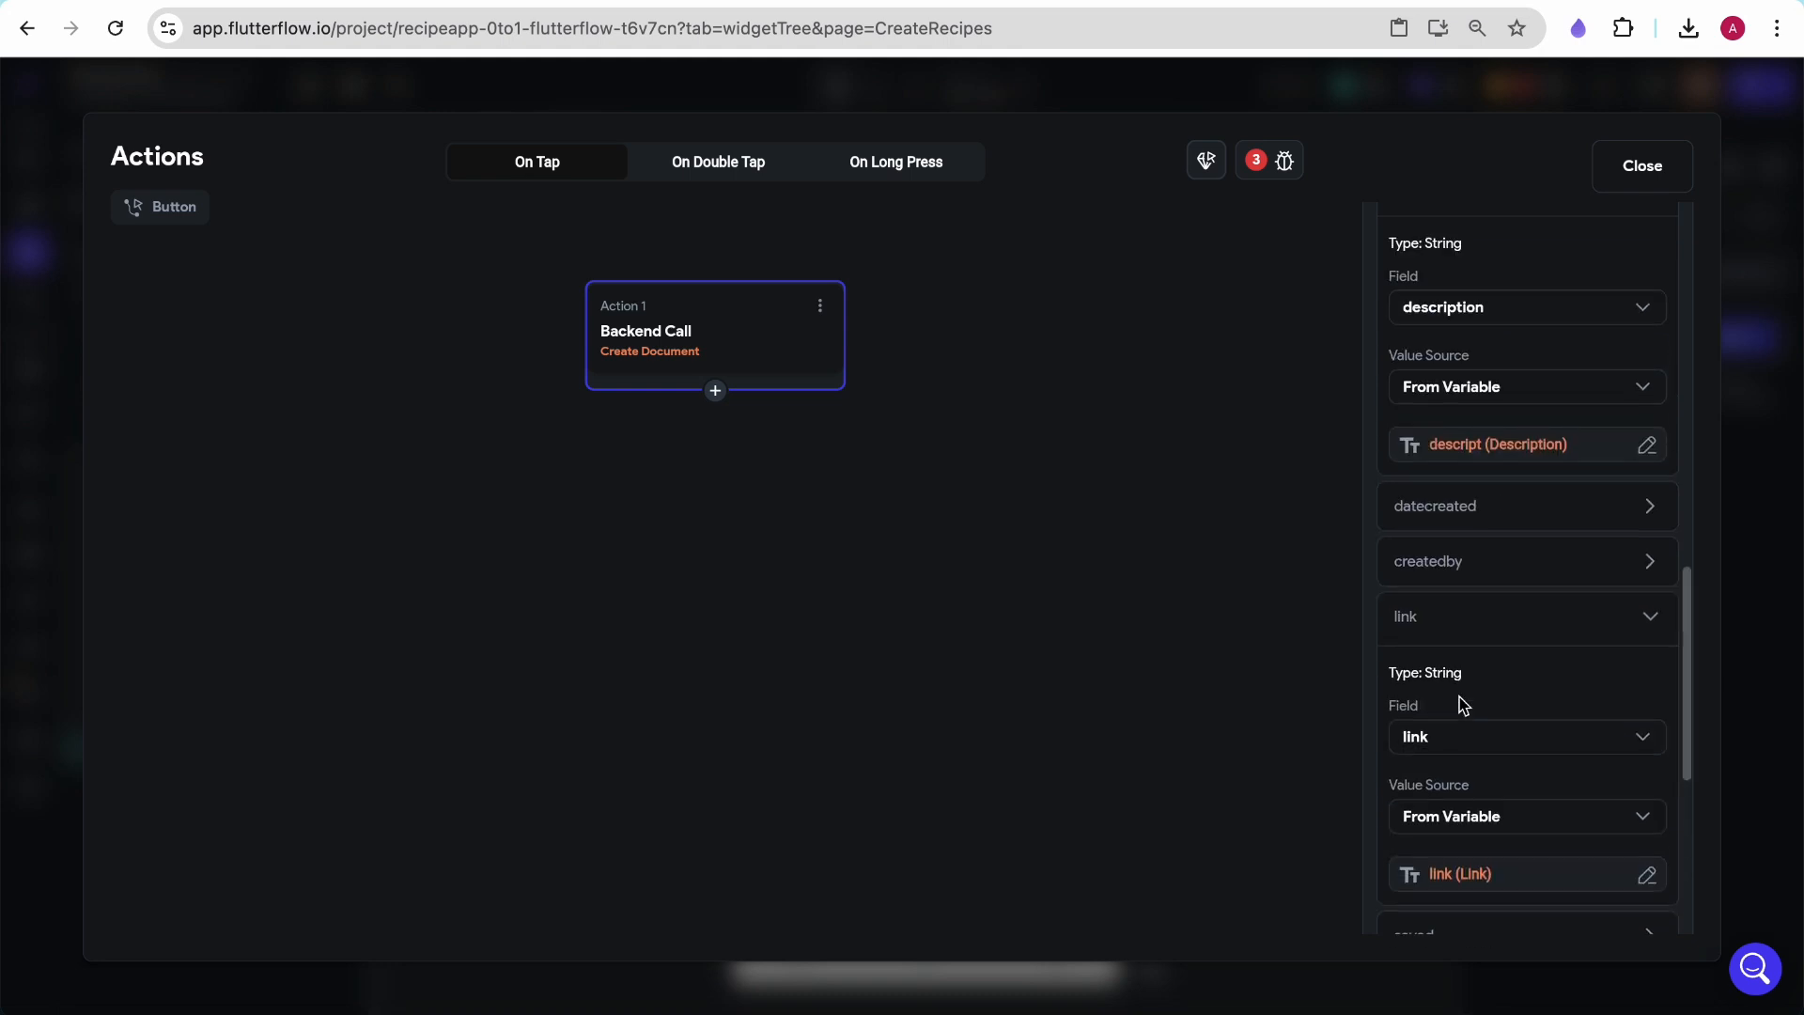
left_click(1467, 523)
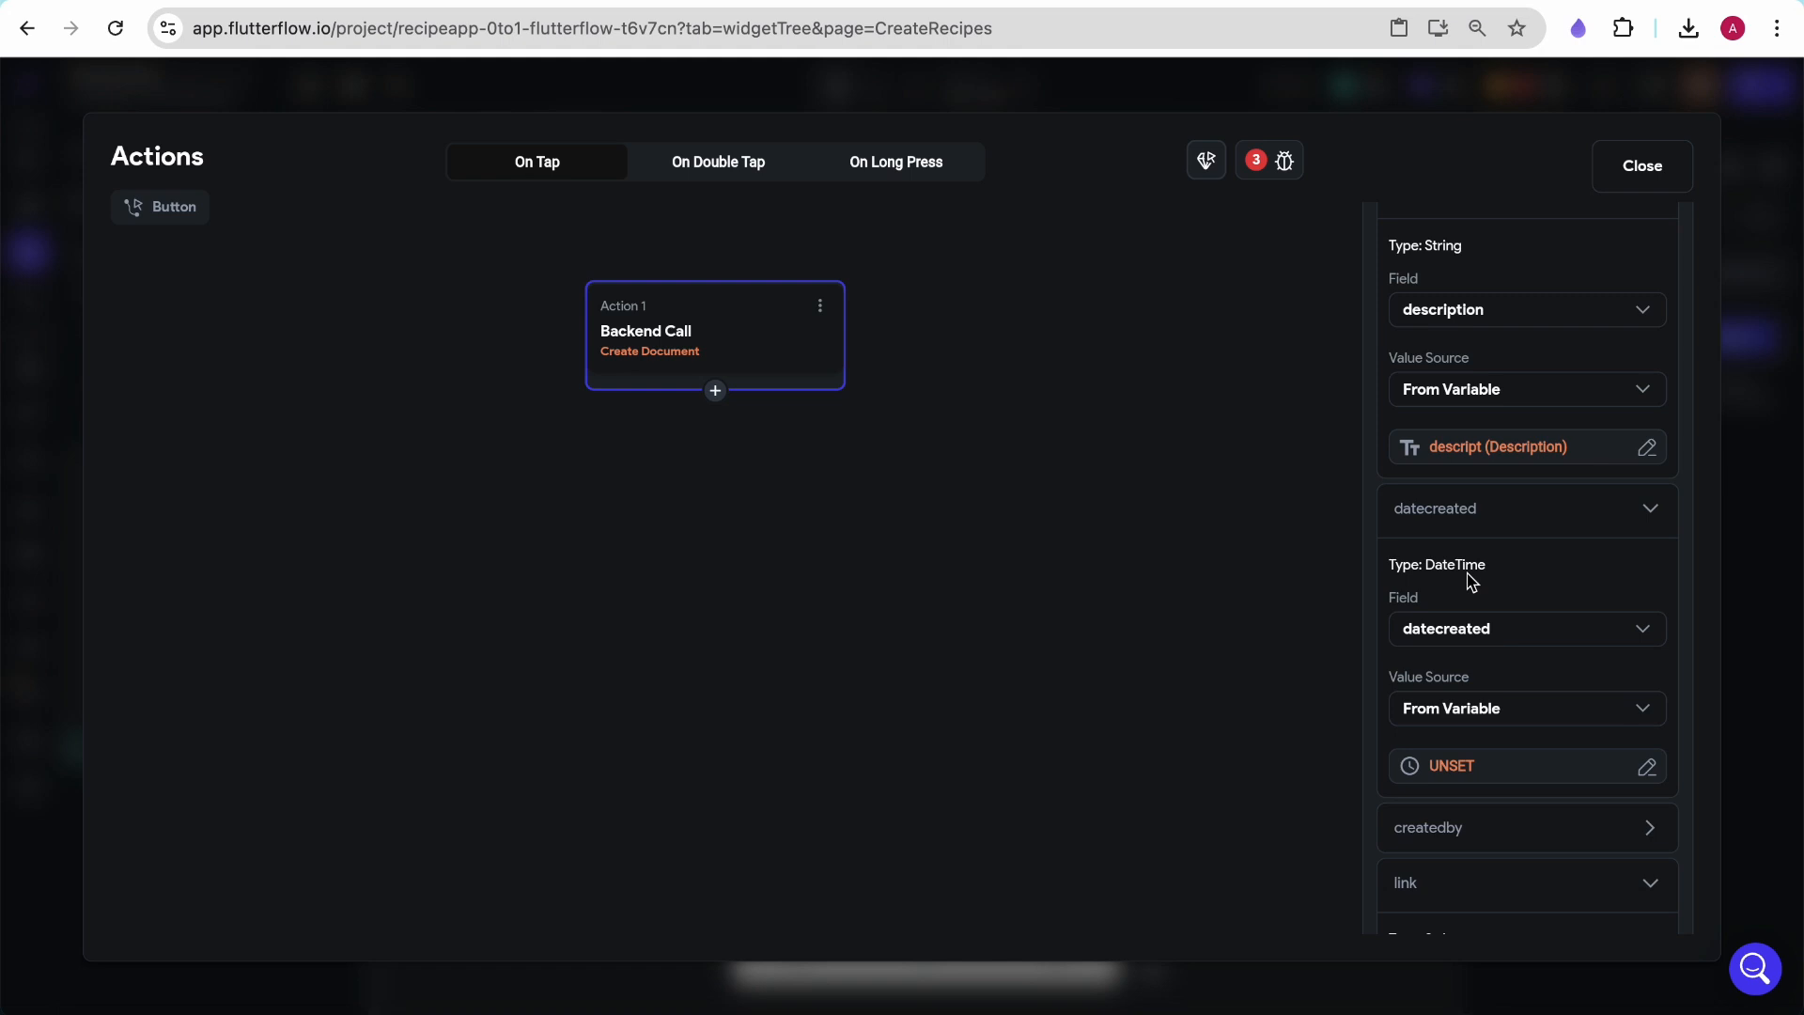
scroll(1462, 620, "down", 1)
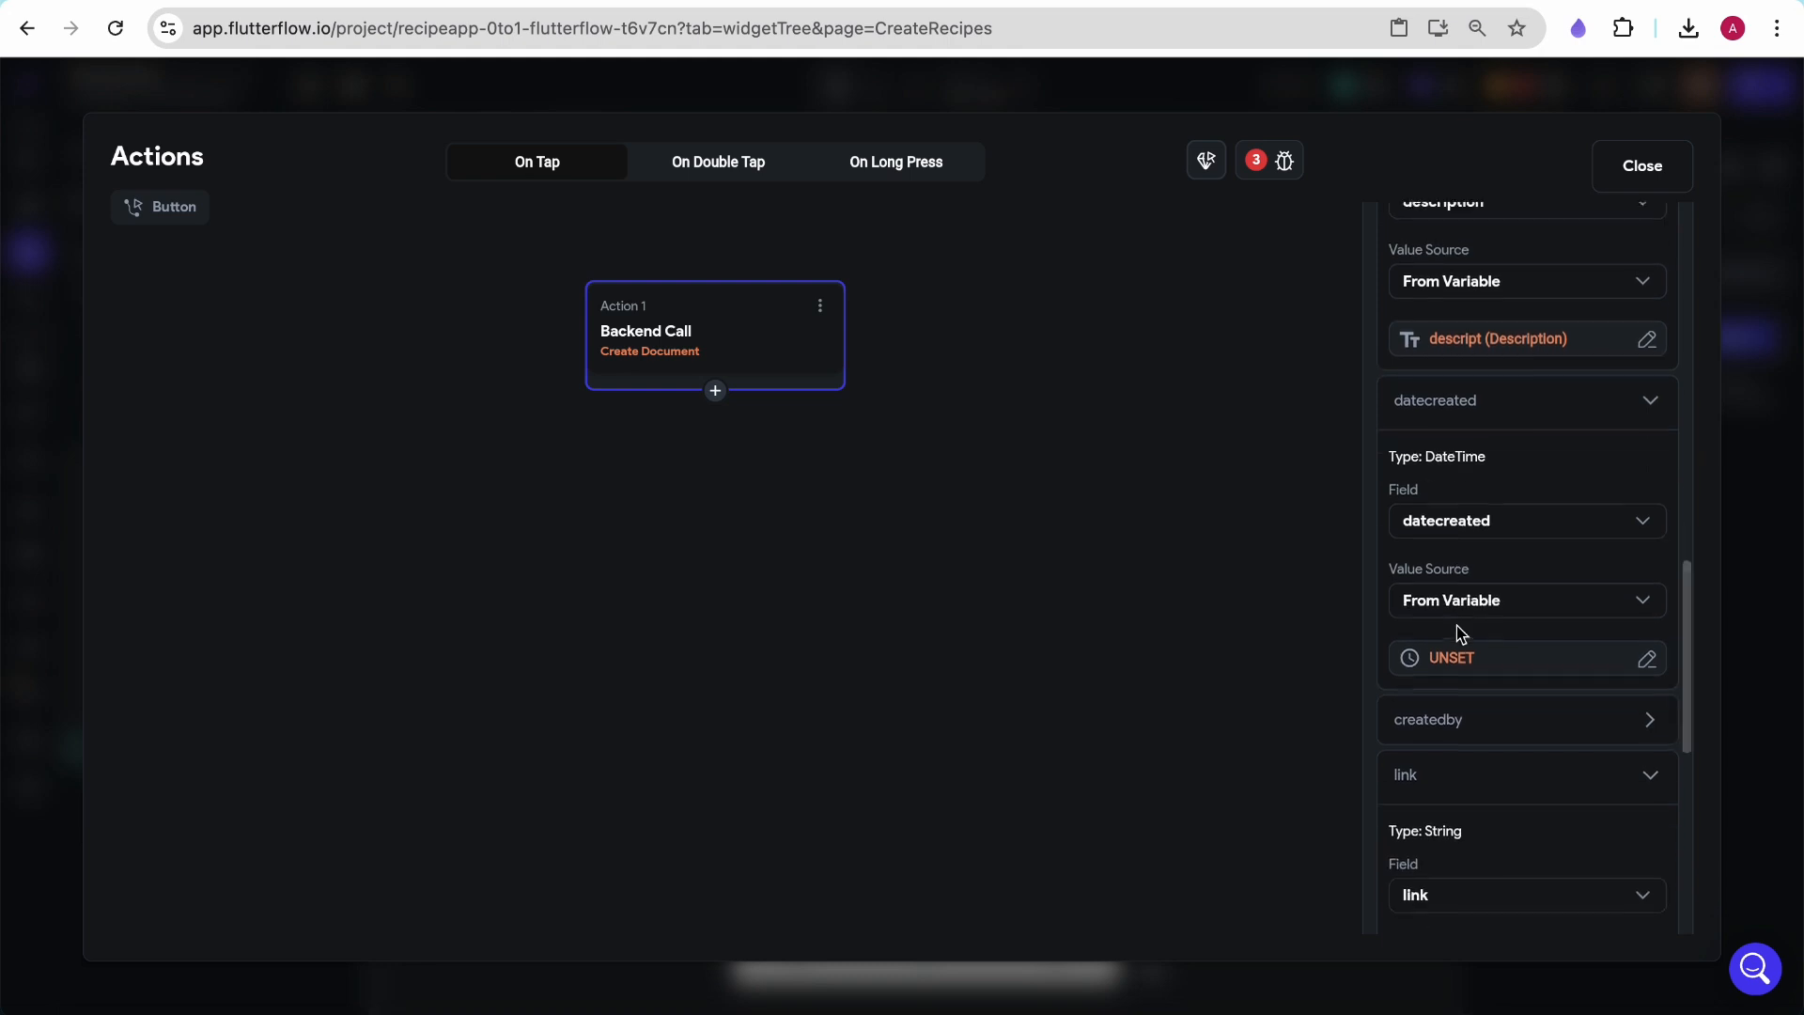
left_click(1430, 655)
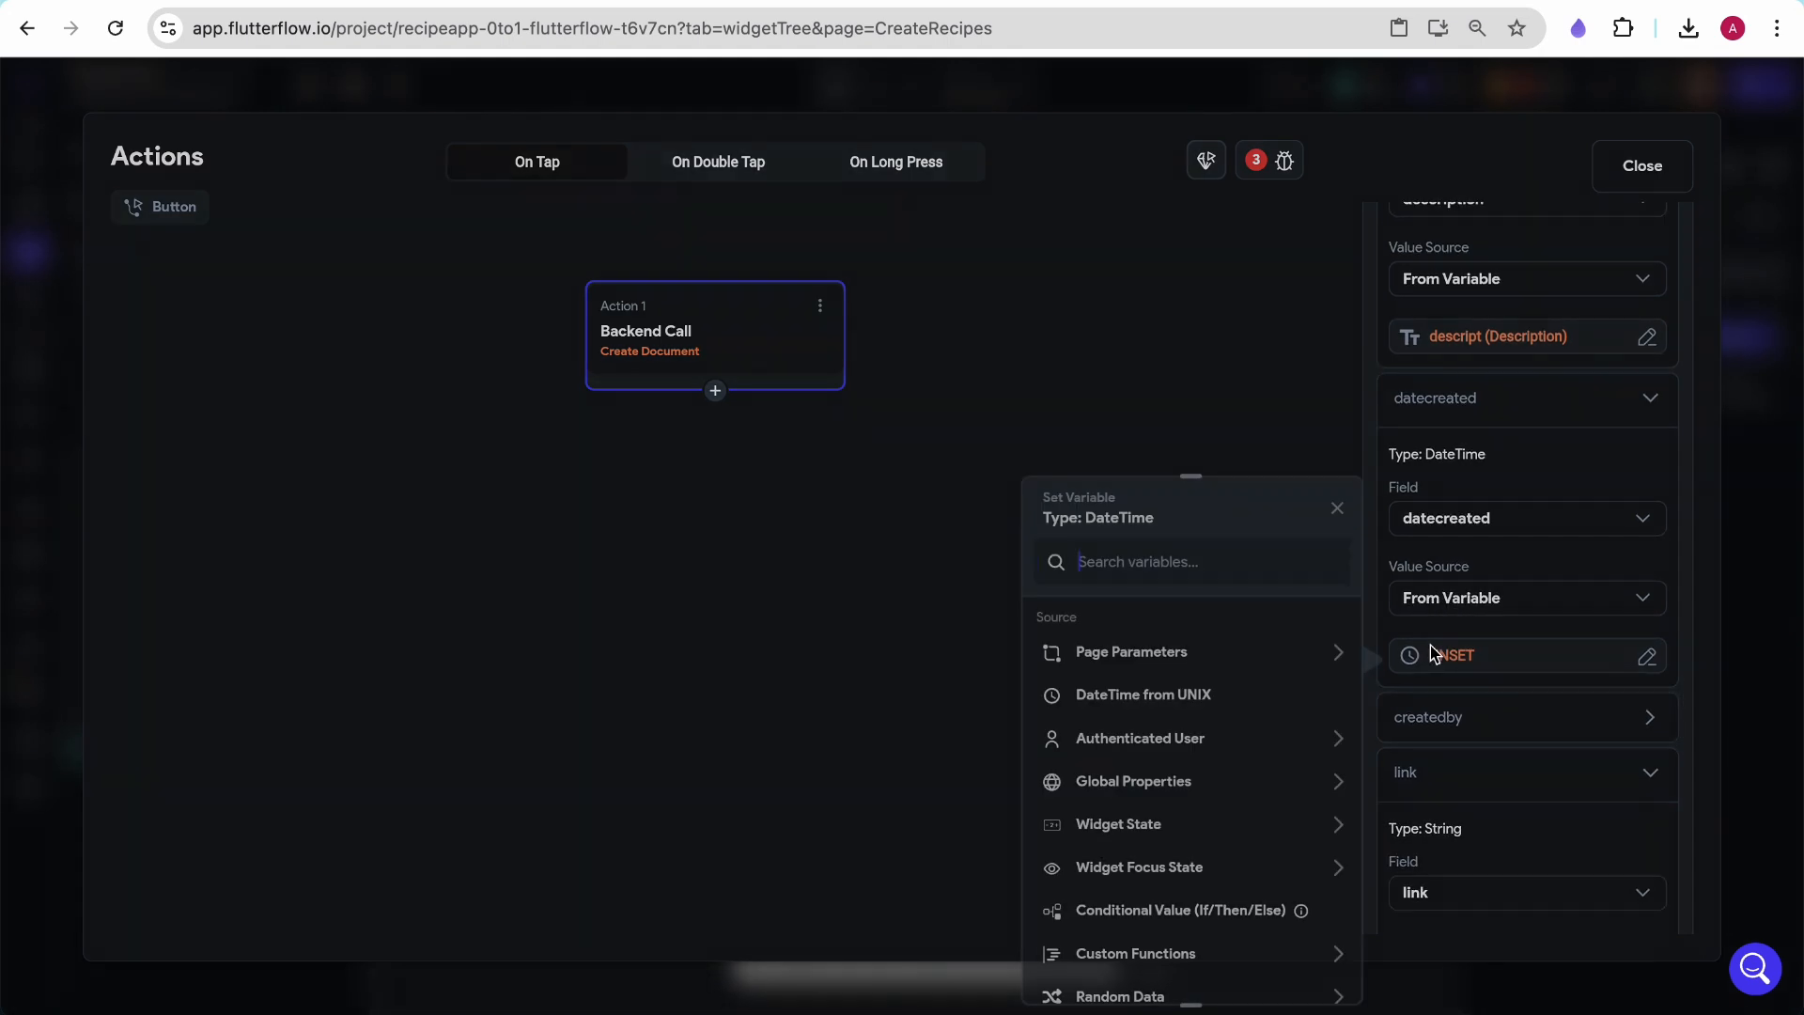
left_click(1133, 787)
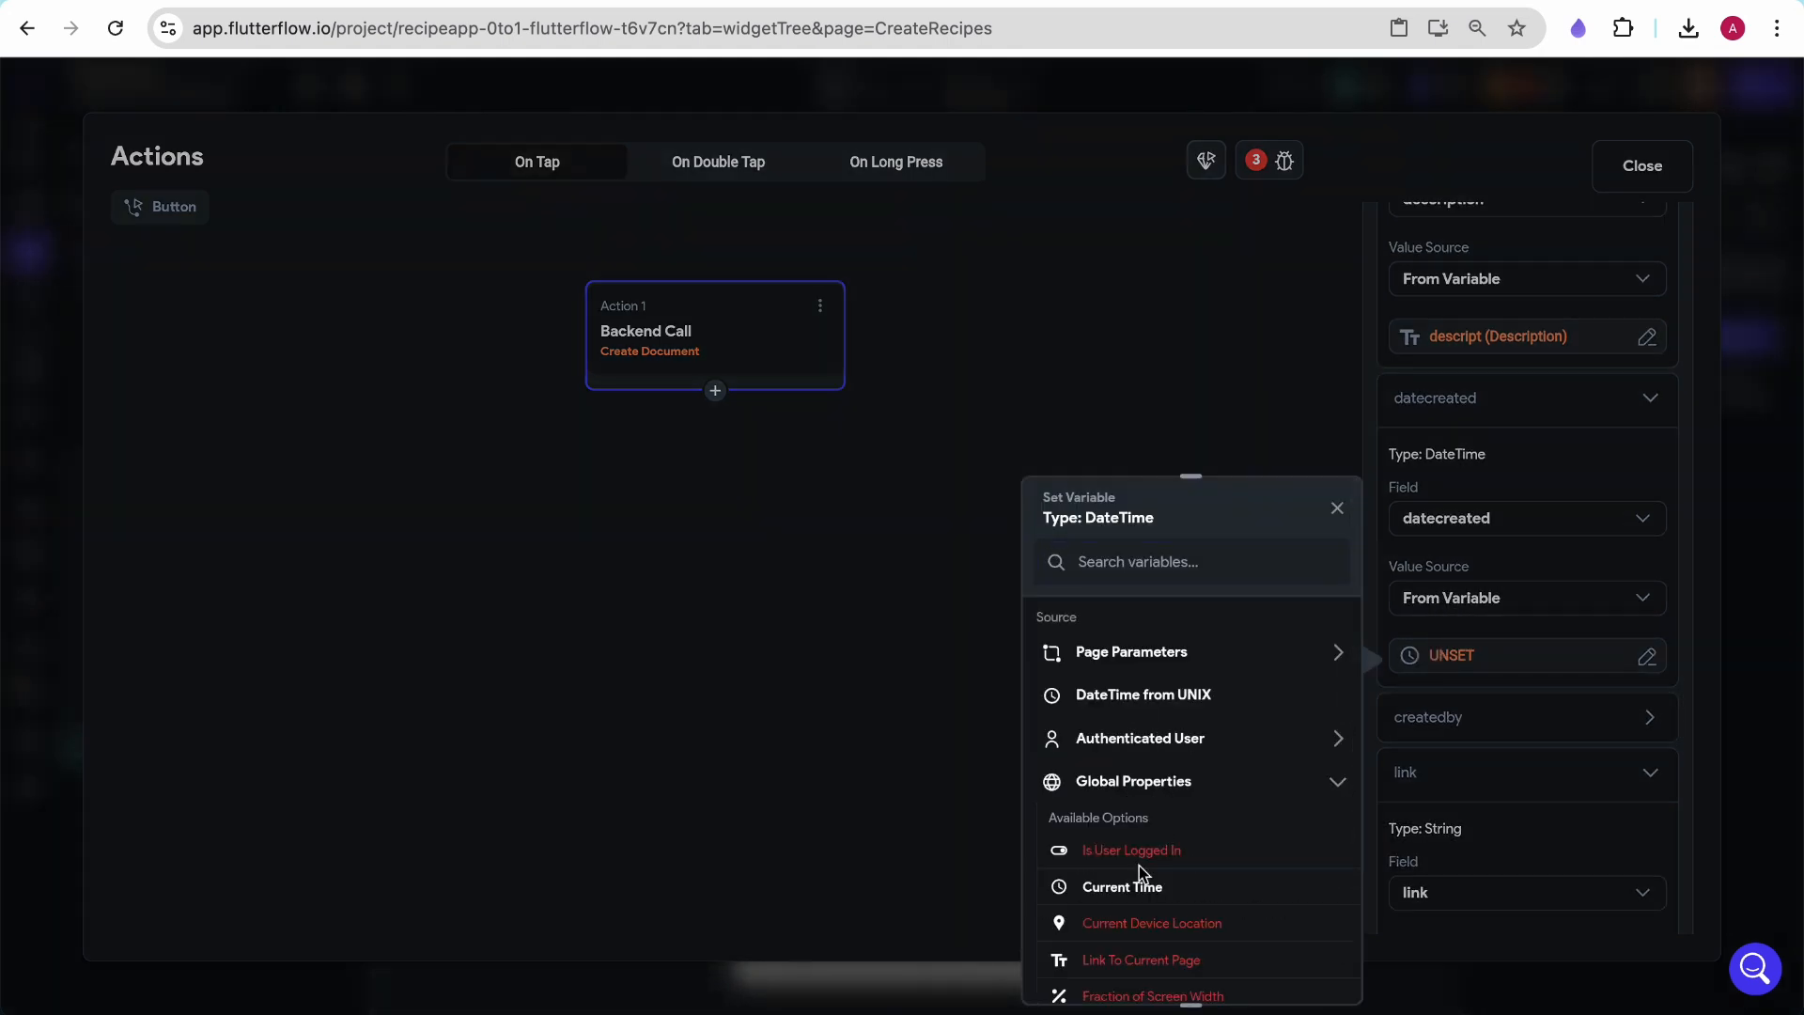
left_click(1133, 887)
left_click(1339, 958)
Set the document's createdby field to the authenticated user's User Reference
scroll(1631, 604, "down", 3)
left_click(1432, 434)
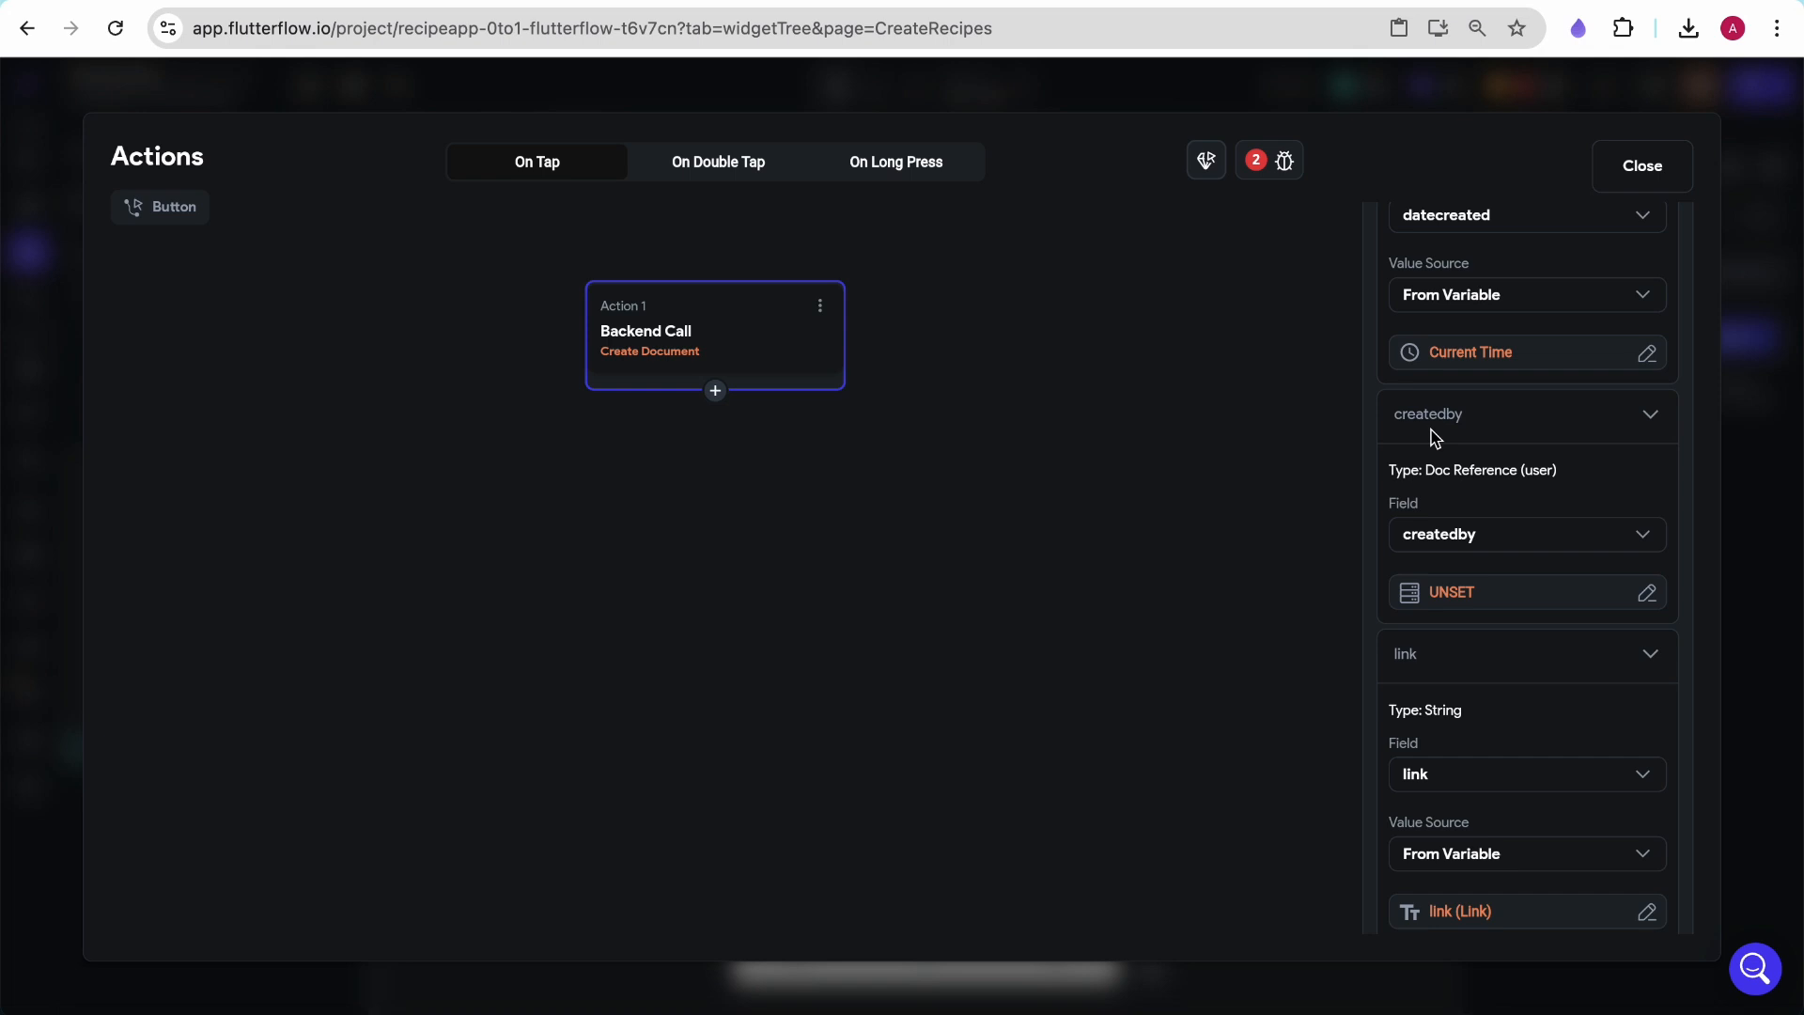
left_click(1480, 606)
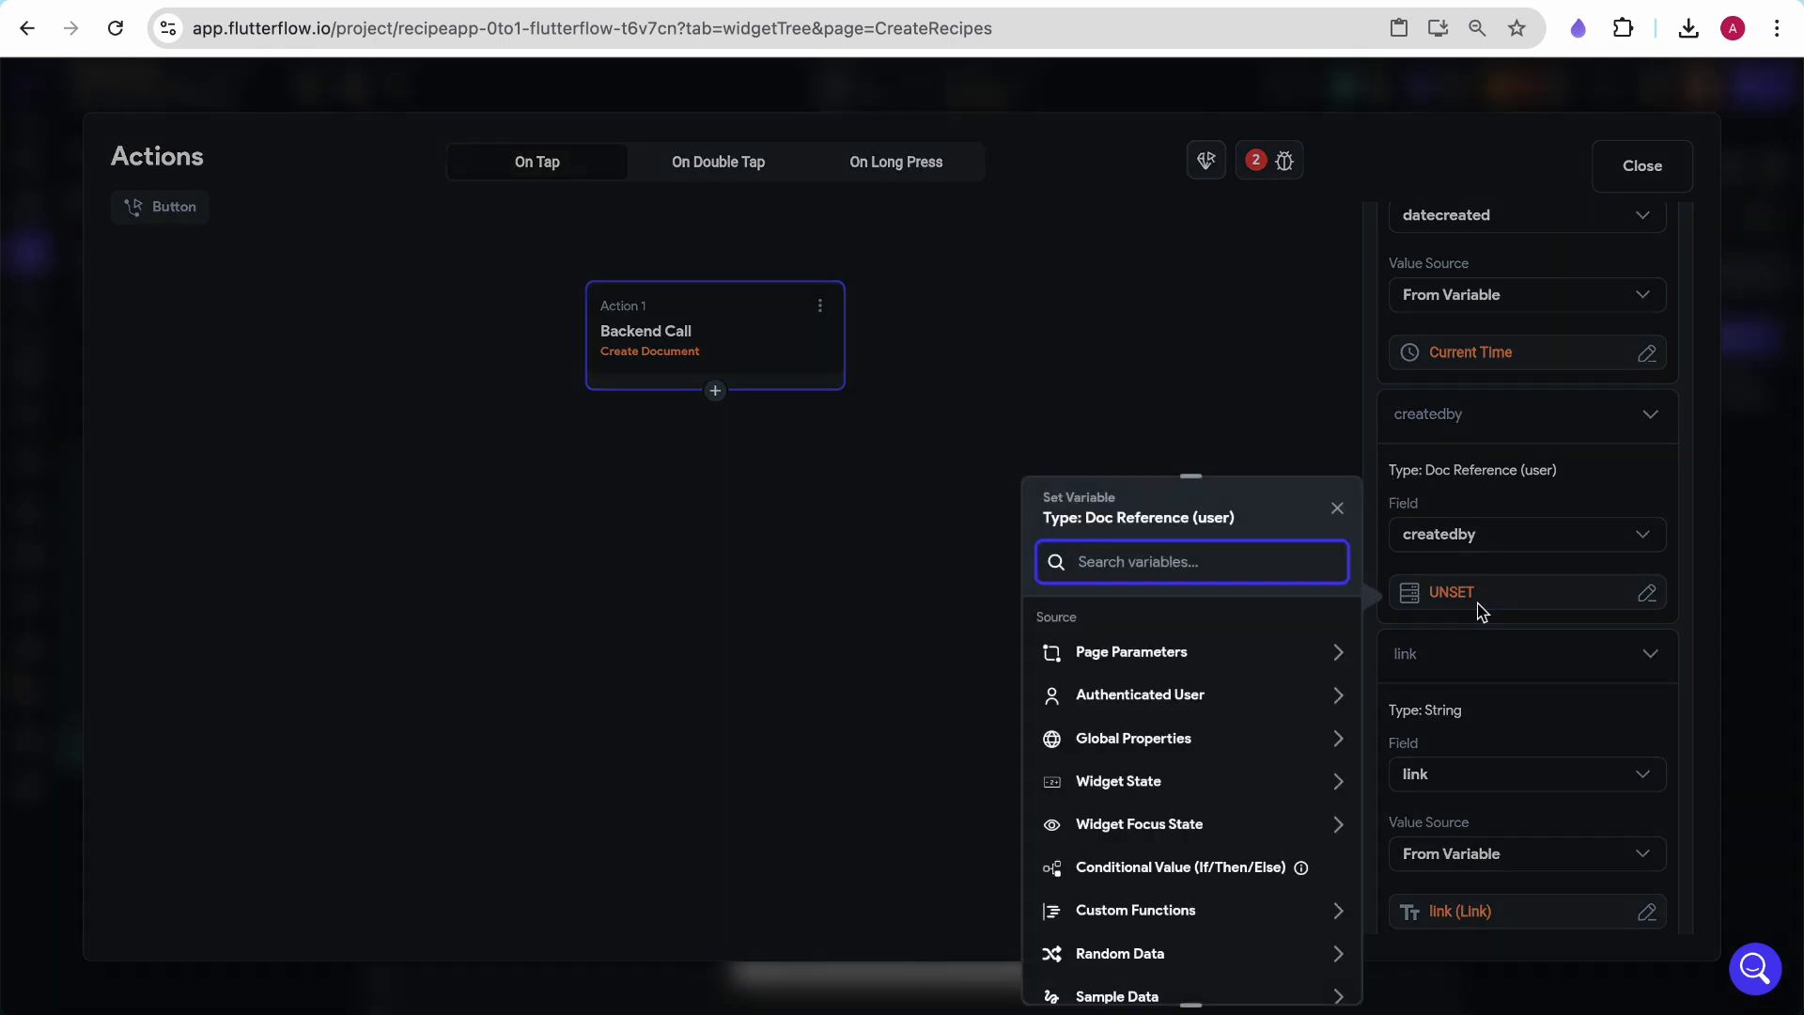
left_click(1171, 692)
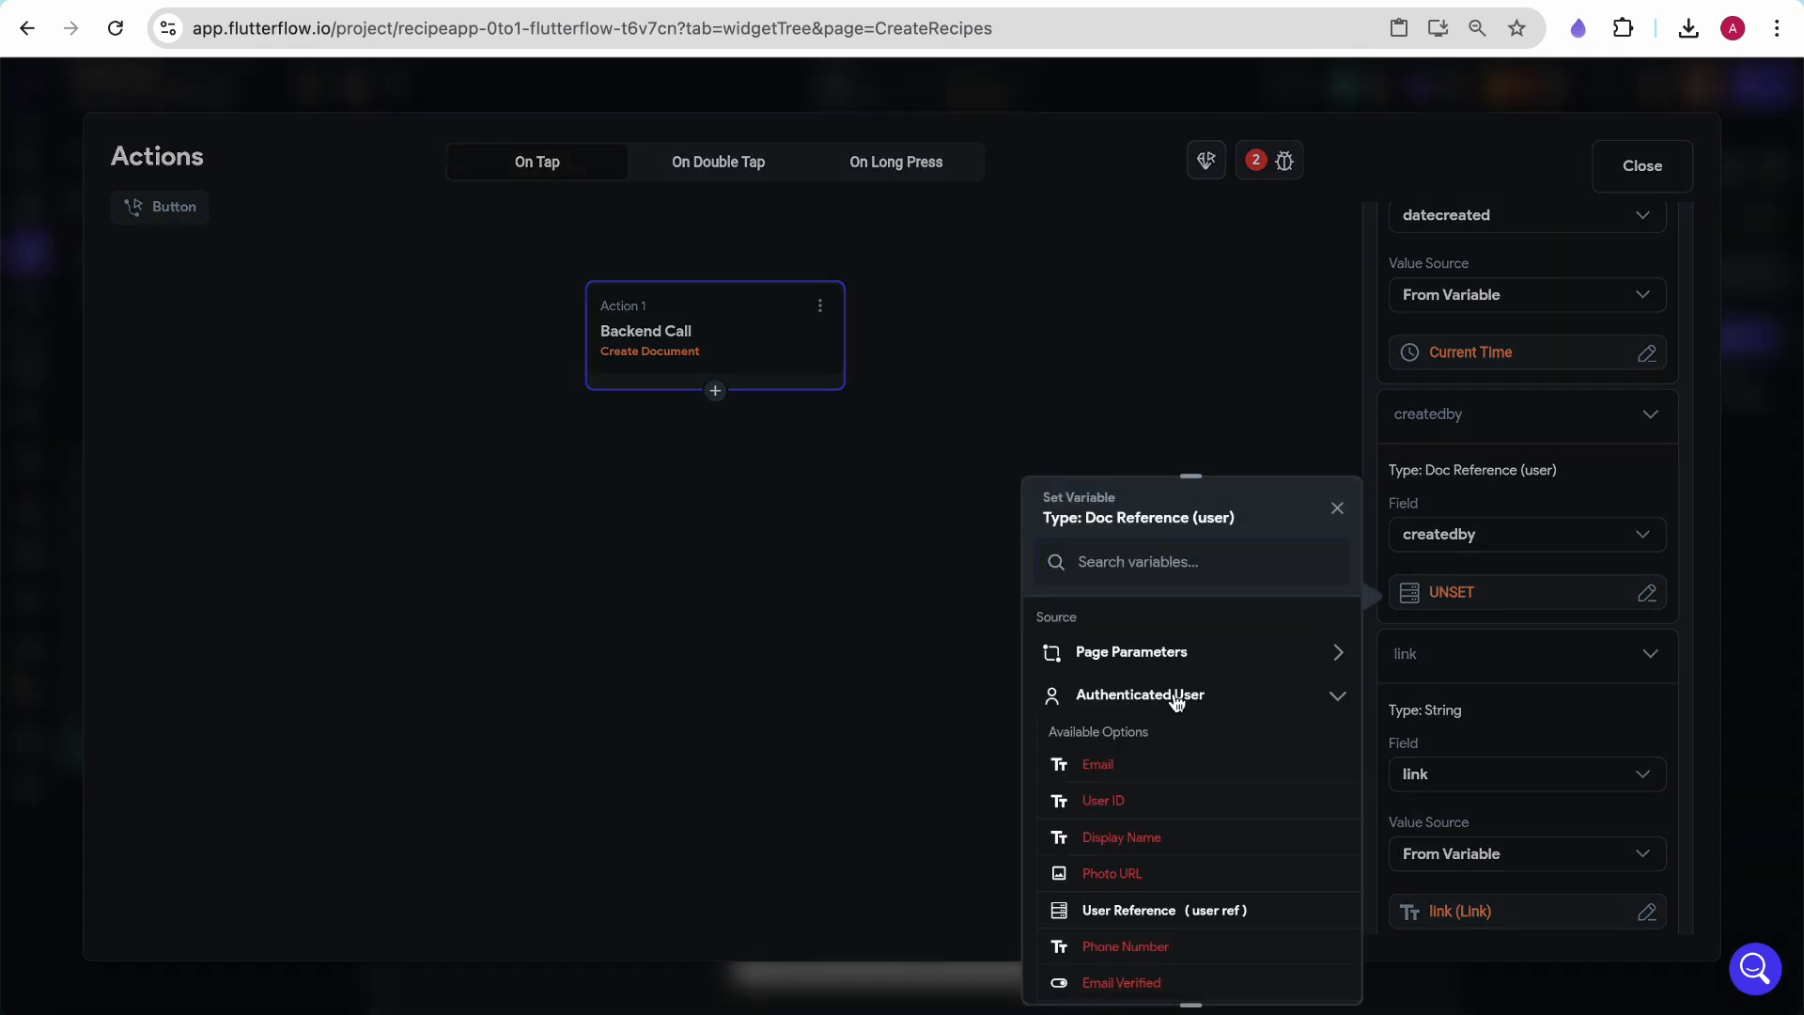
scroll(1177, 700, "down", 2)
left_click(1146, 769)
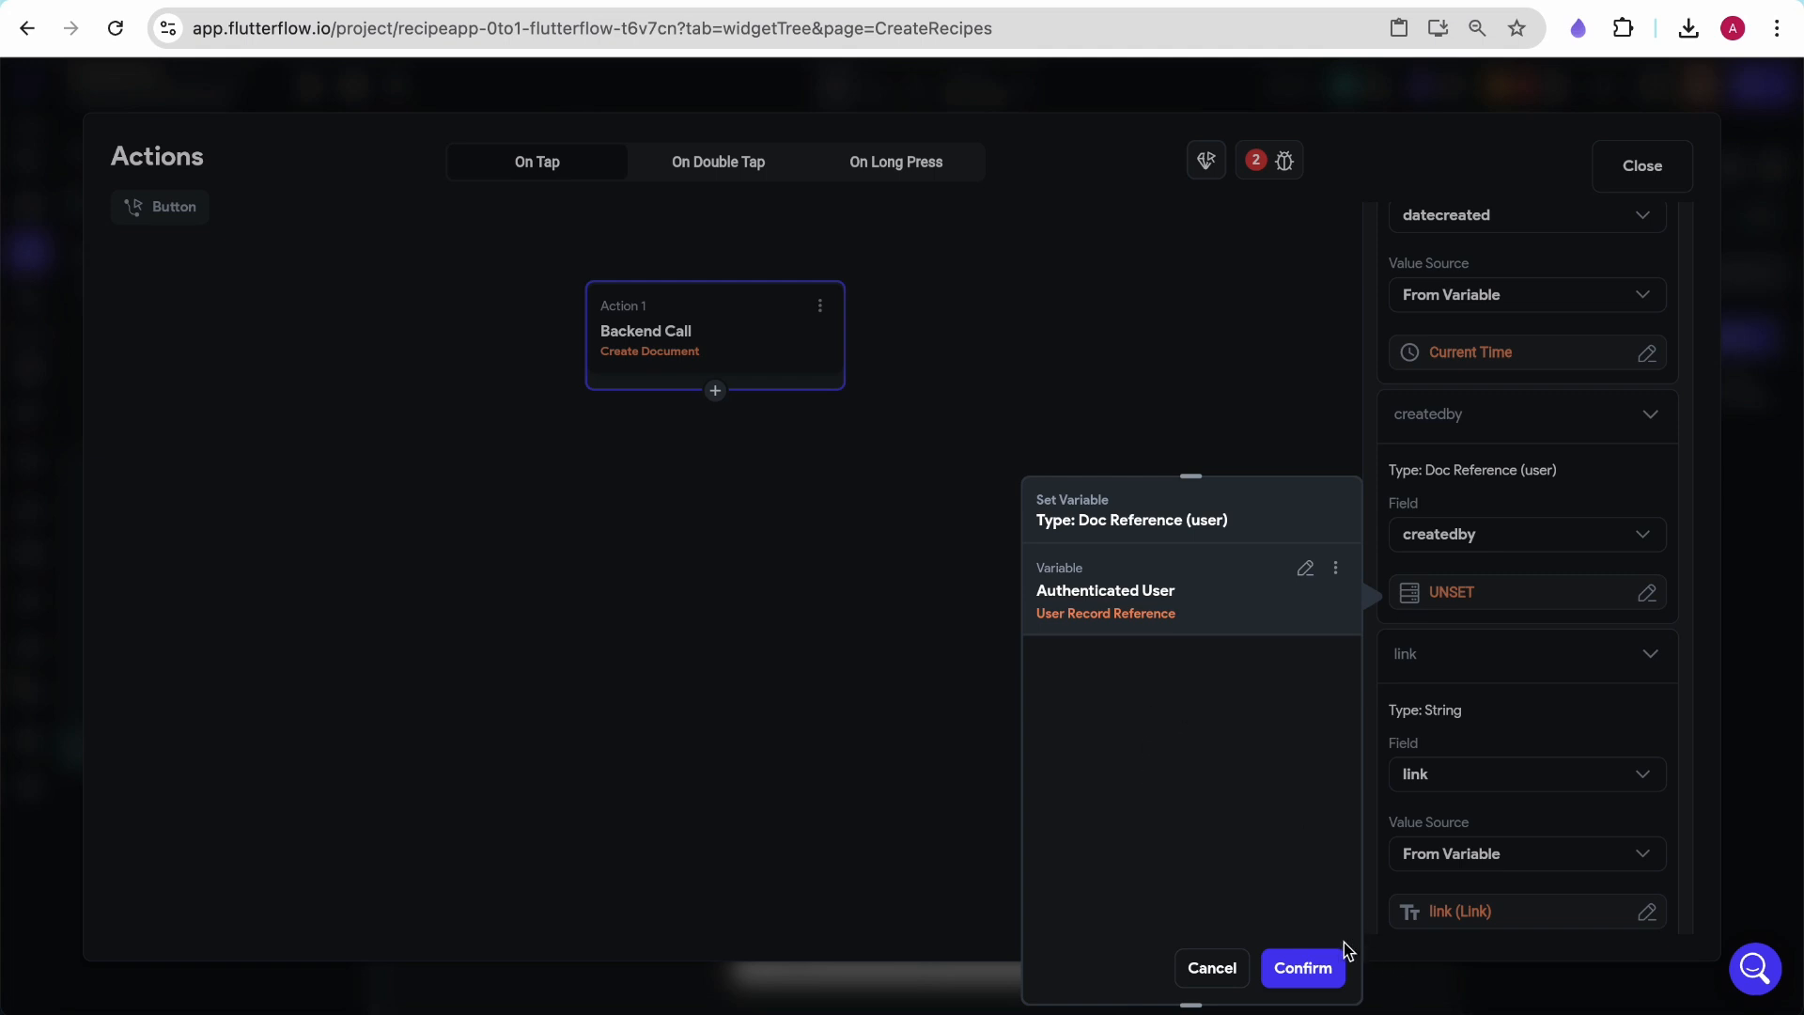
left_click(1306, 970)
Set the document's saved field to the specific value 0
scroll(1514, 664, "down", 2)
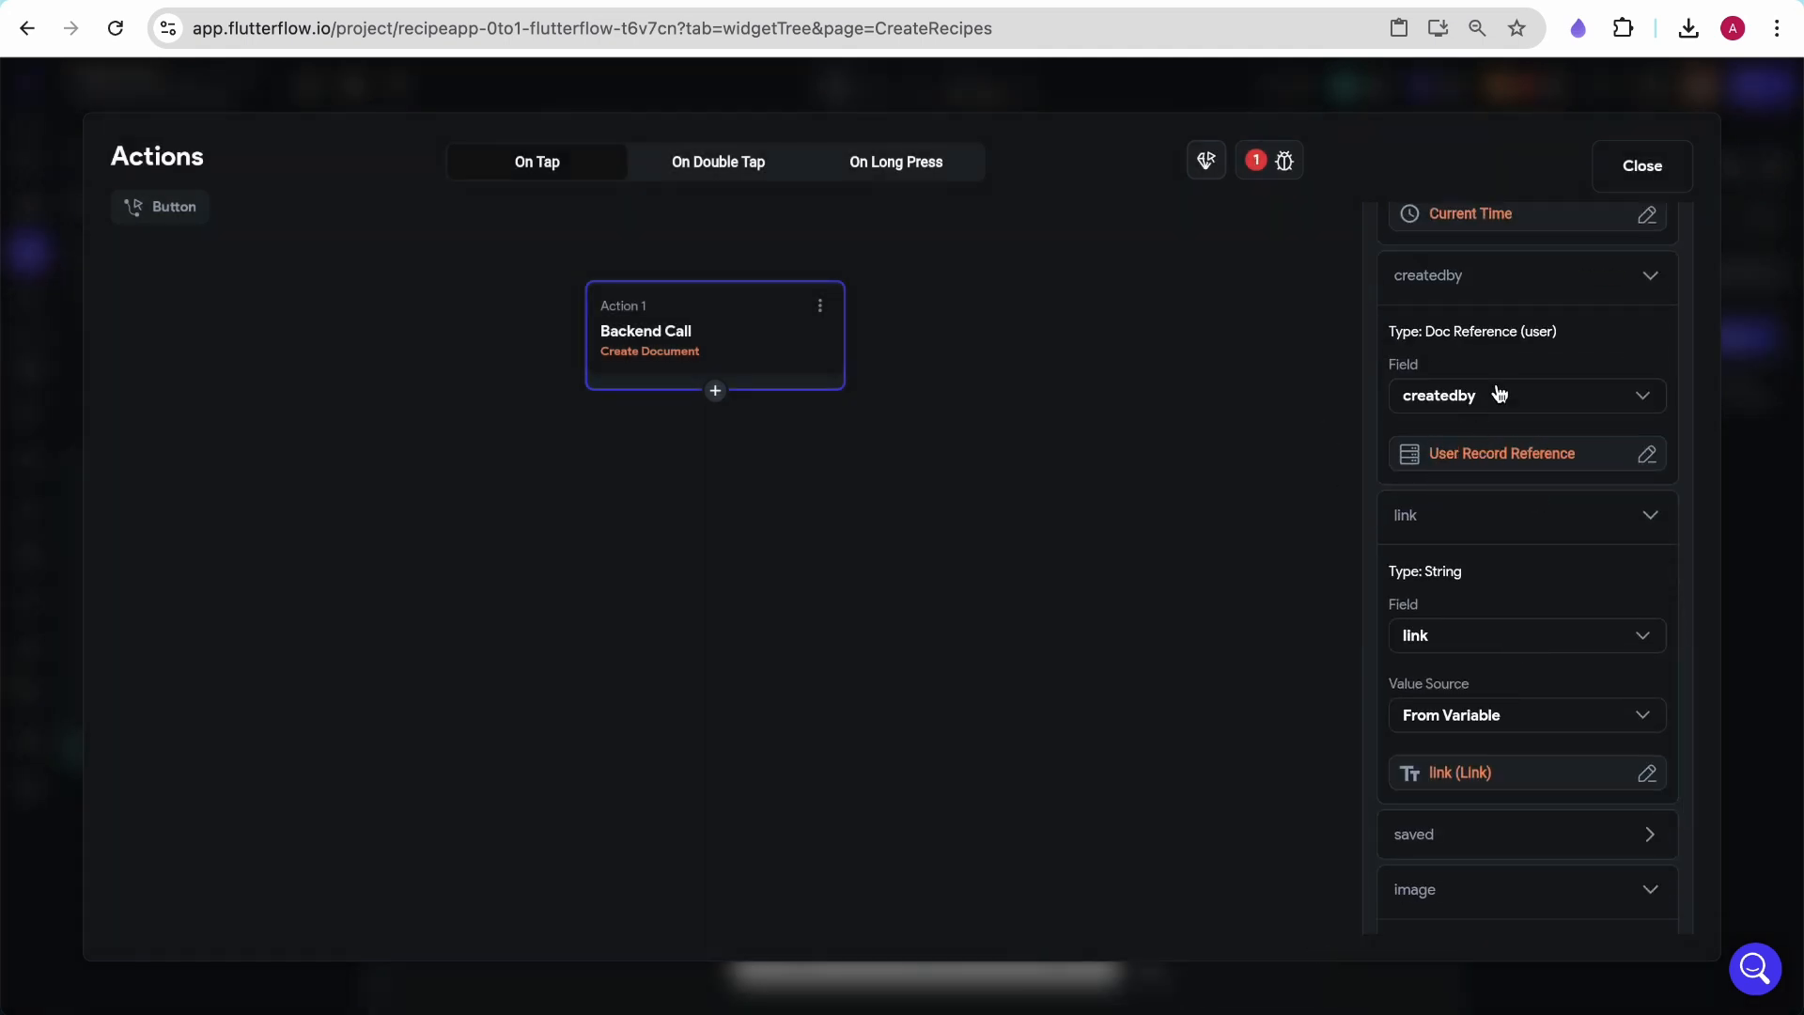
scroll(1459, 421, "down", 6)
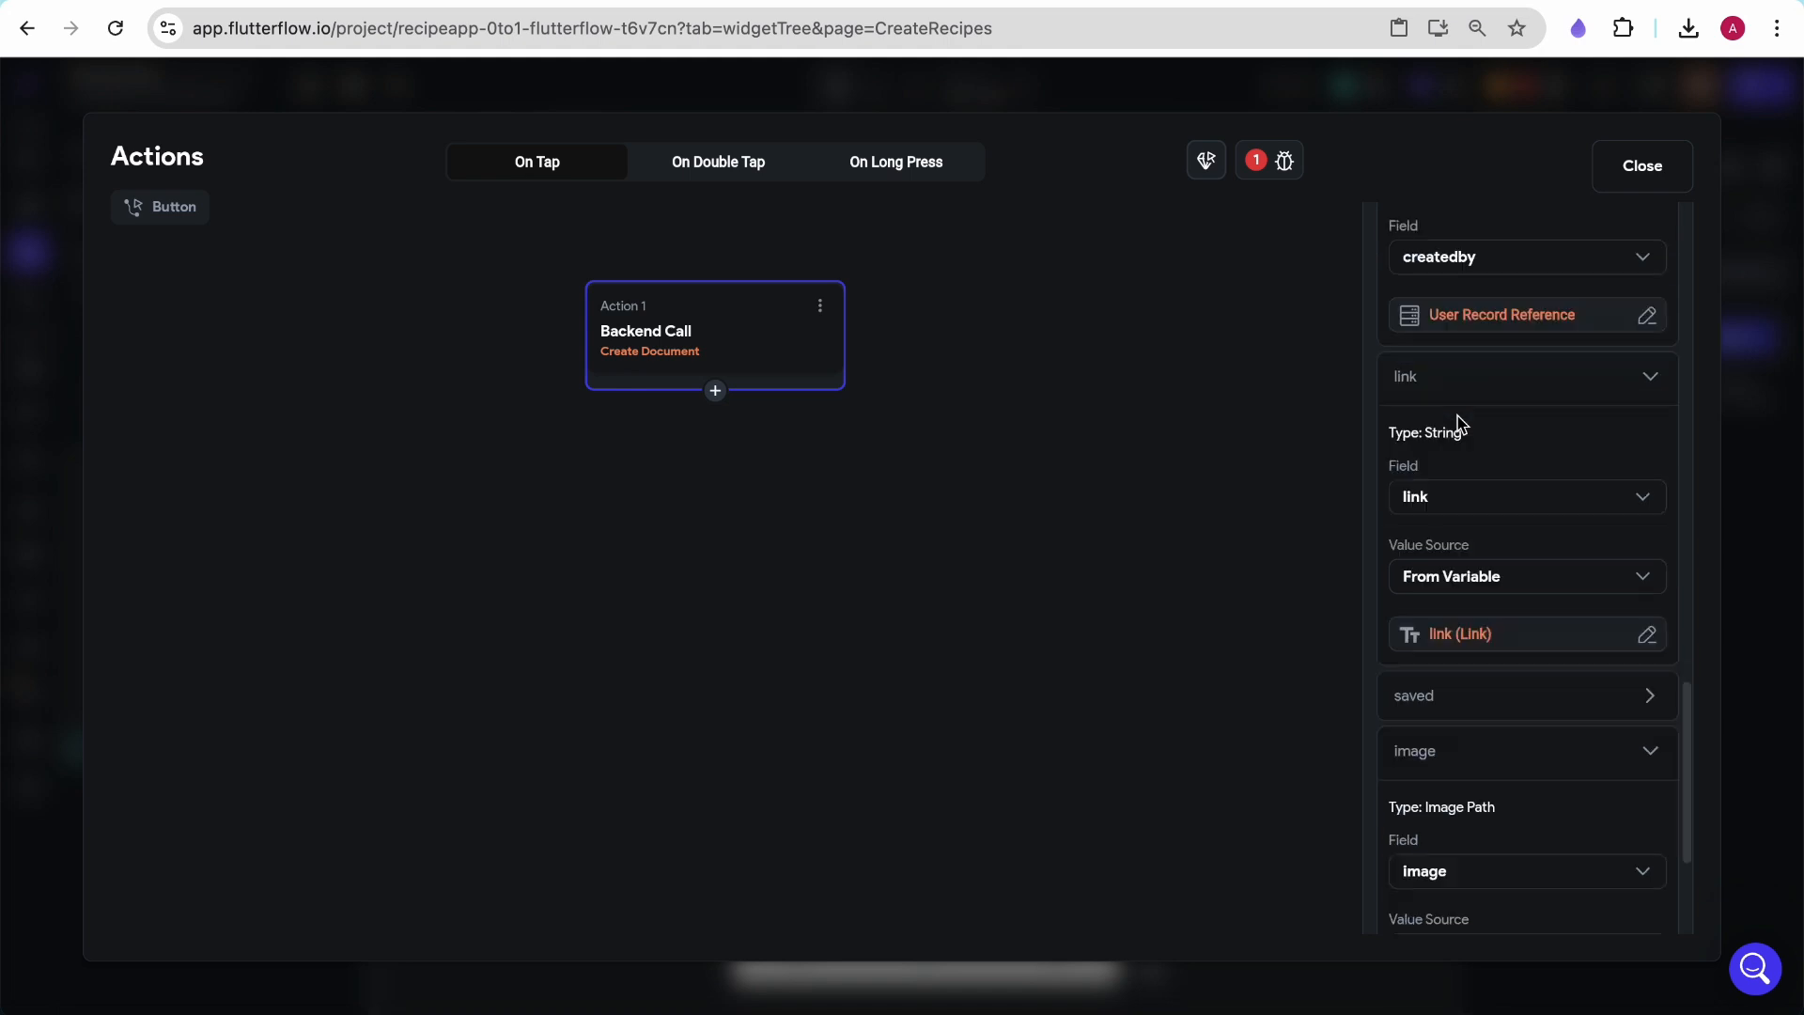
left_click(1438, 414)
left_click(1453, 684)
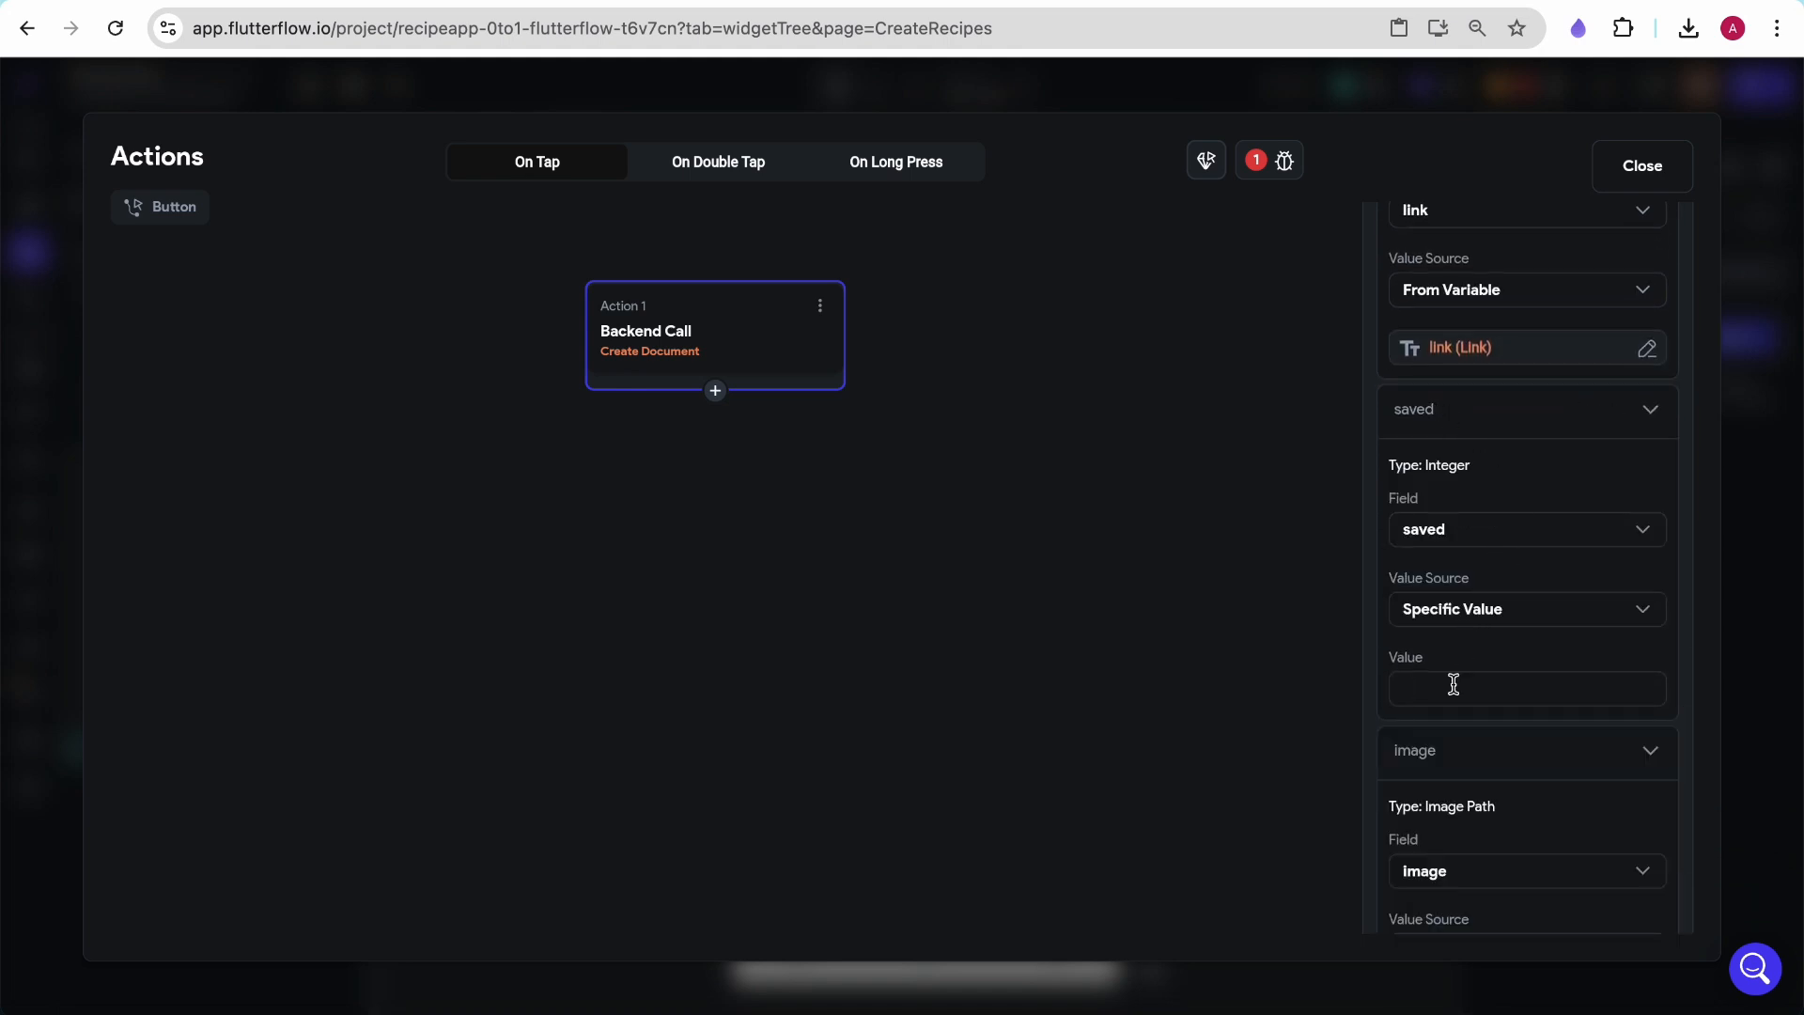
type("0")
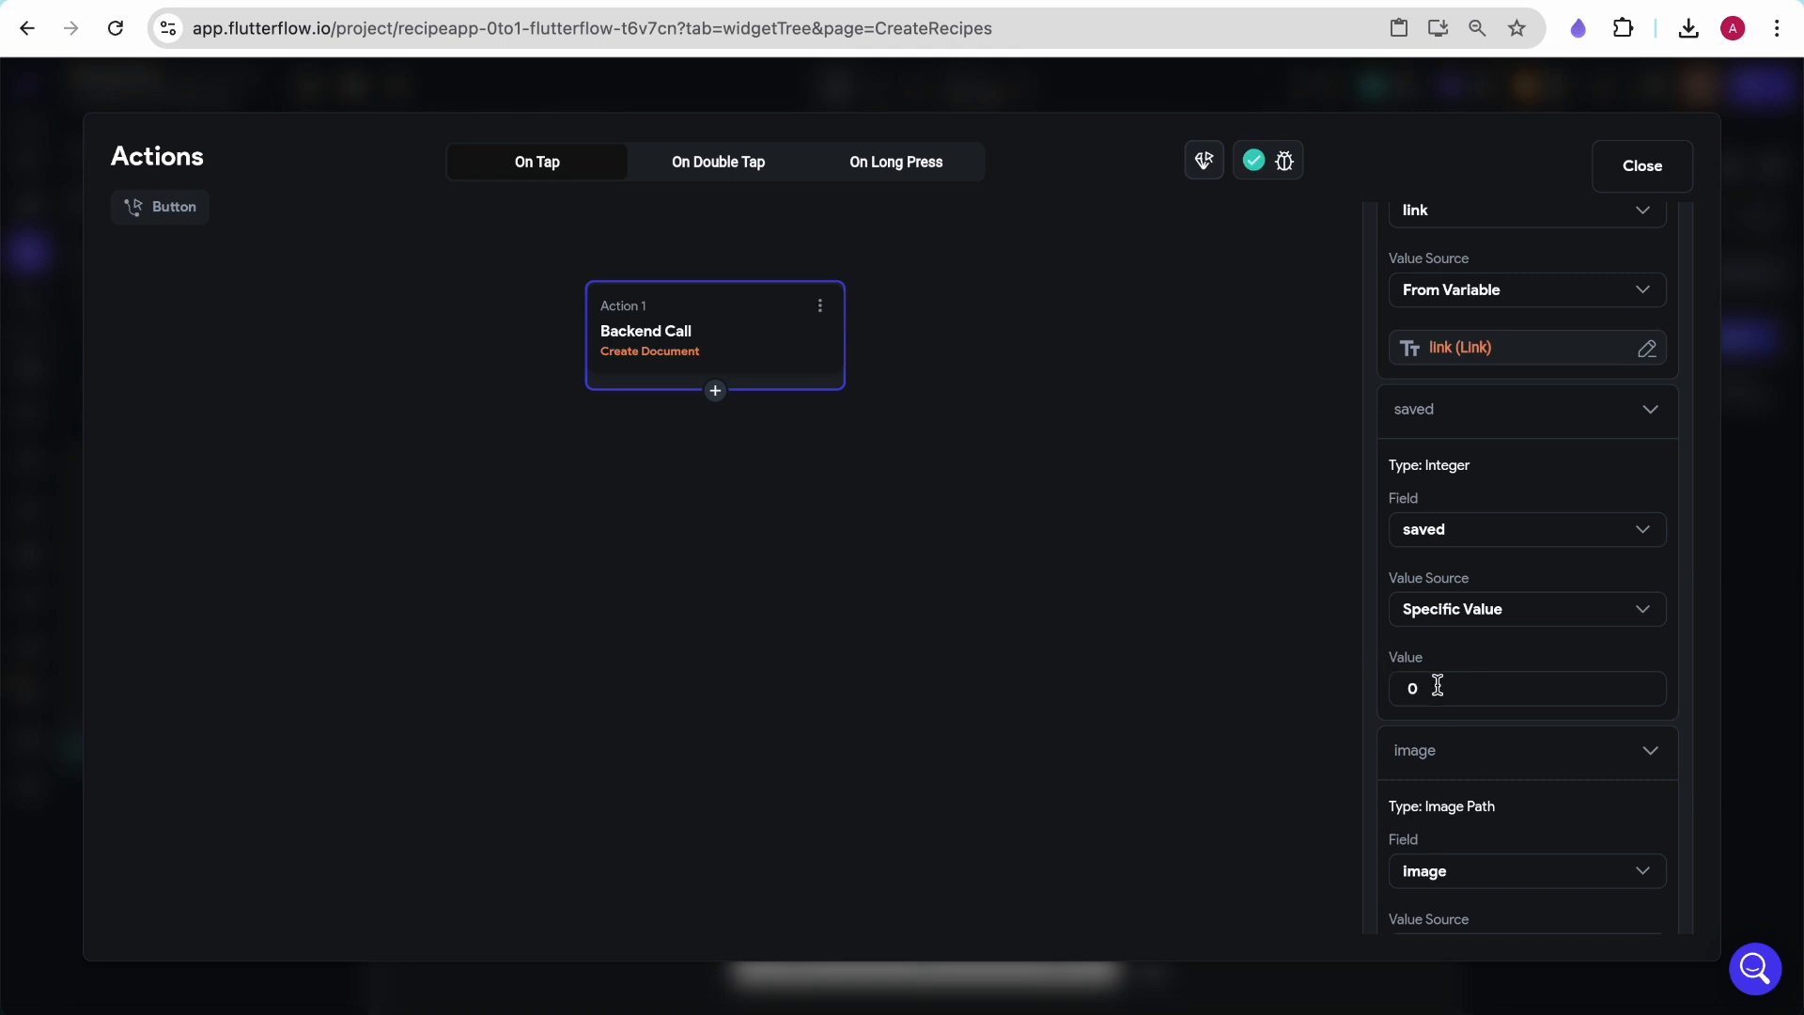
Add an action after the Create Document call that navigates to HomePage
scroll(1437, 686, "down", 3)
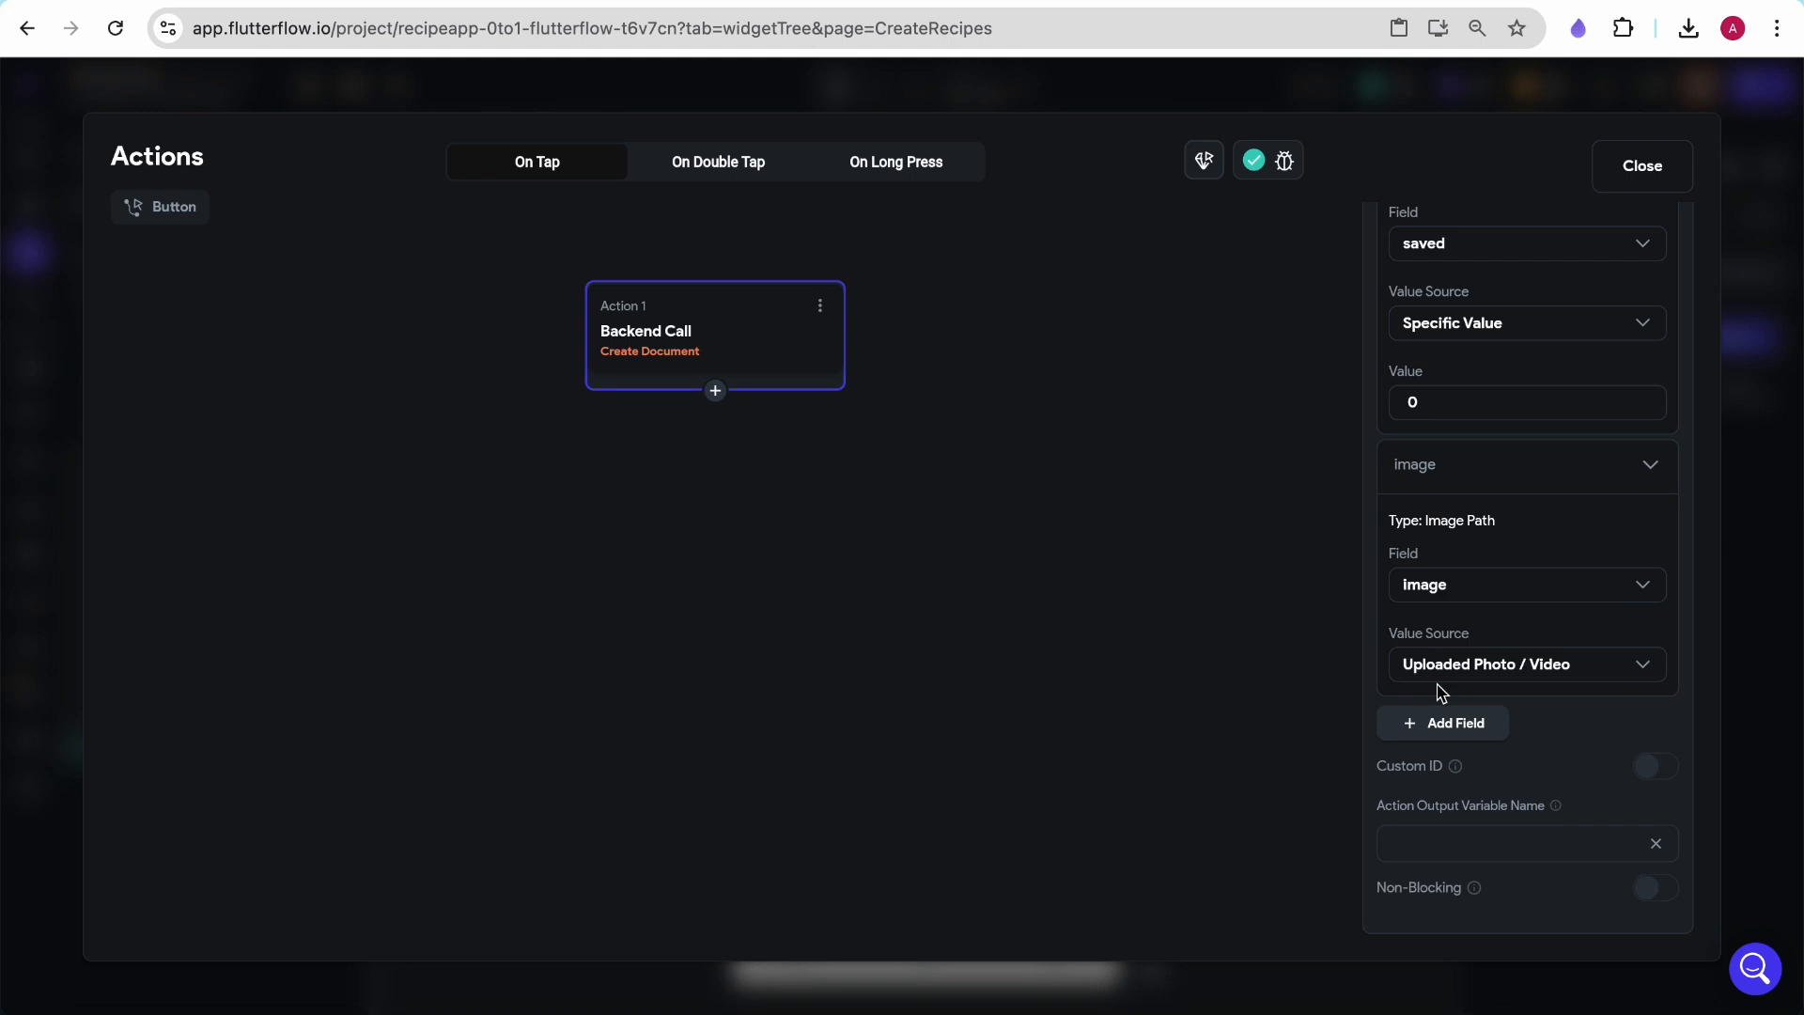
left_click(713, 393)
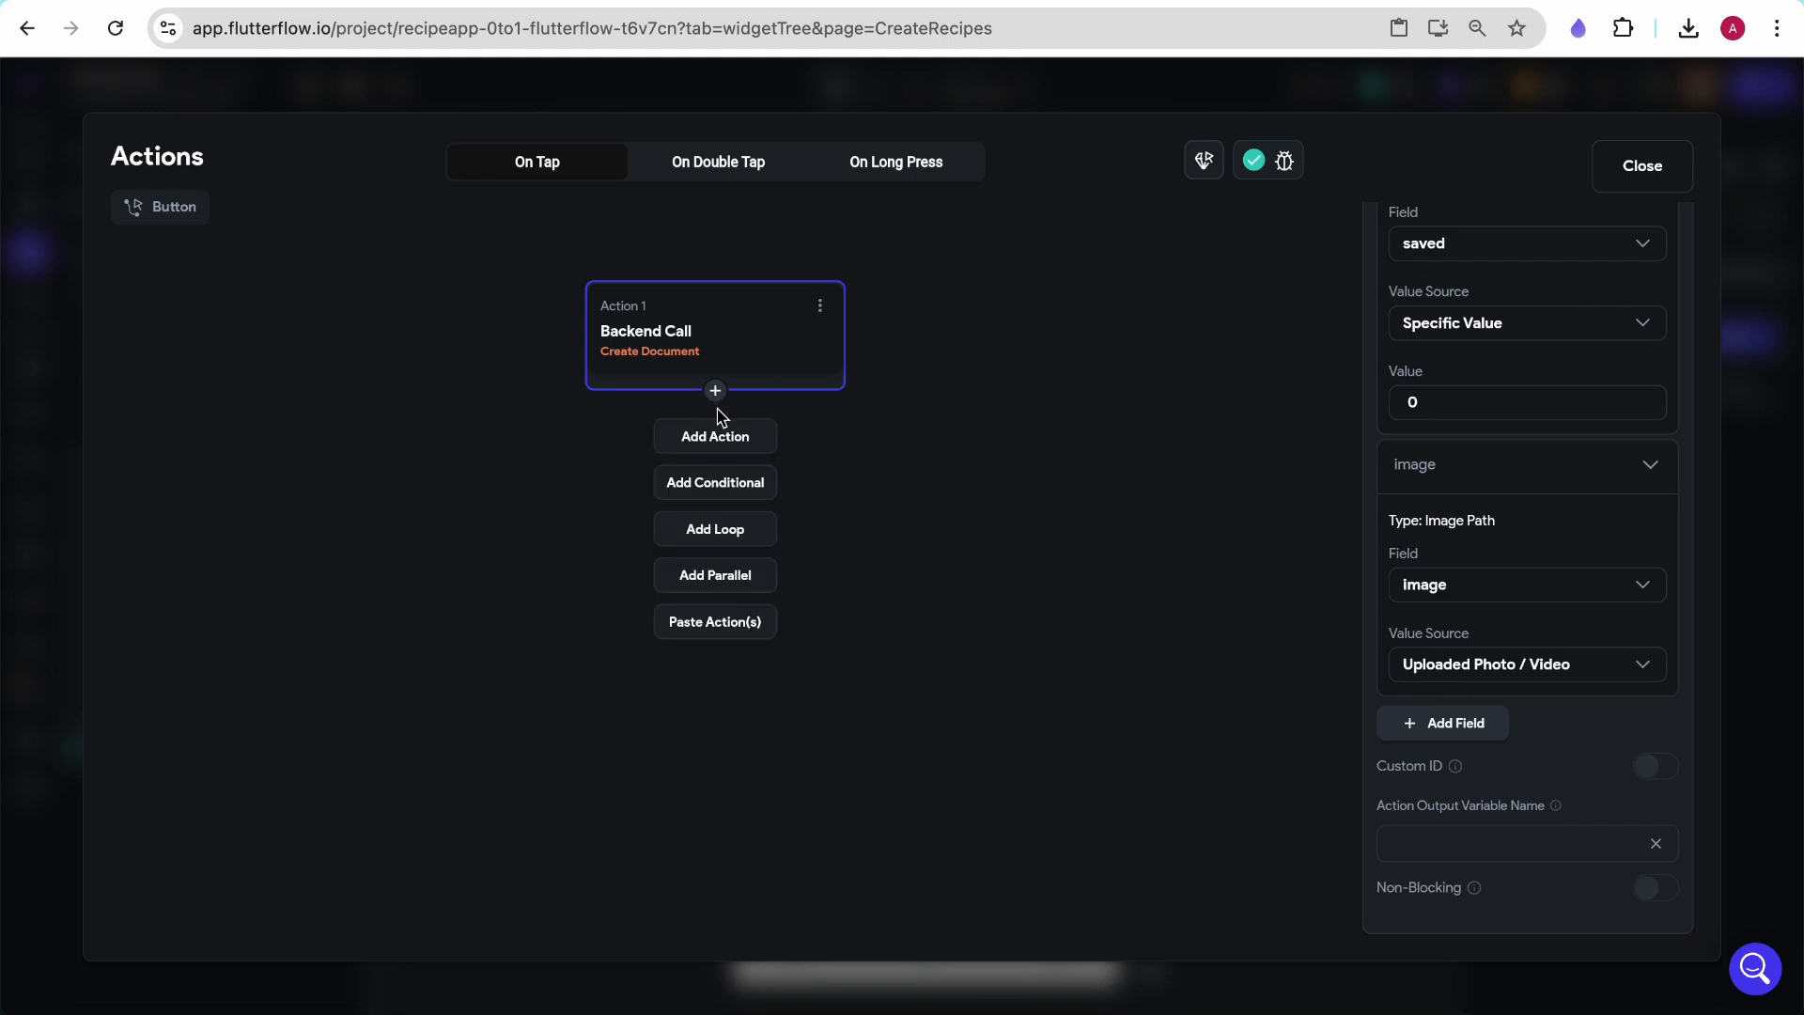
left_click(715, 436)
left_click(1459, 479)
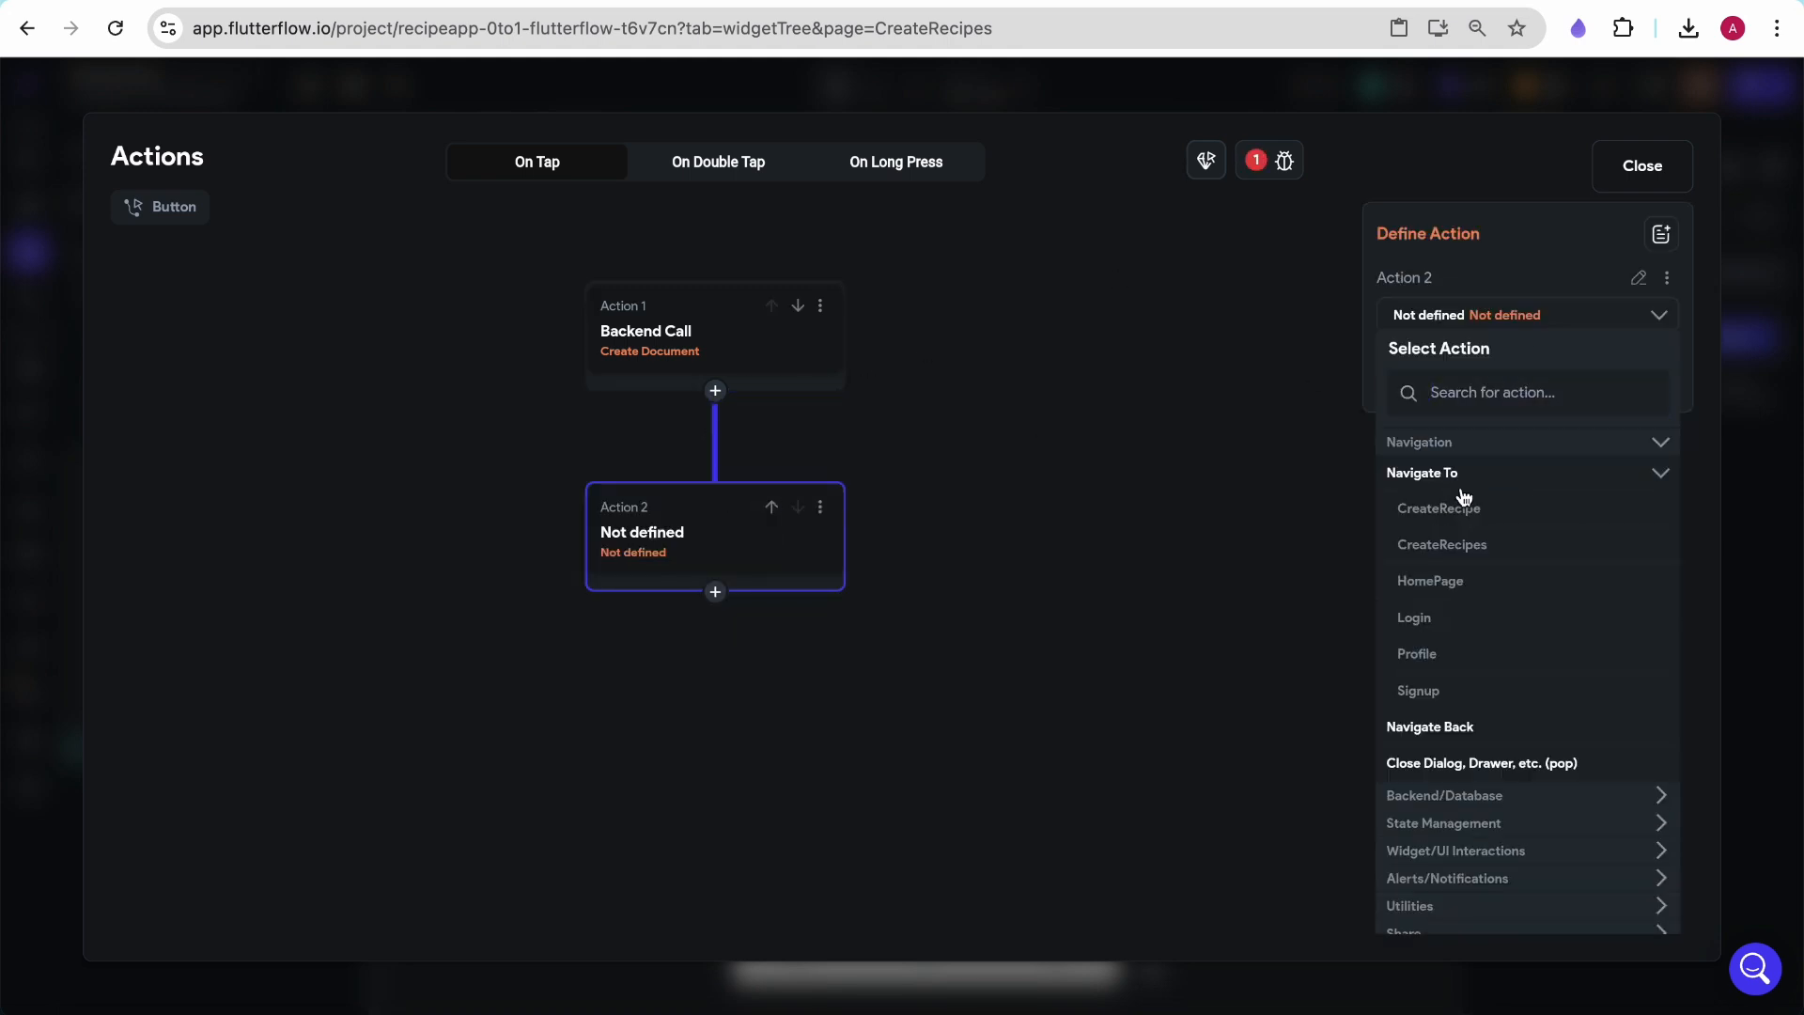
left_click(1430, 585)
left_click(922, 487)
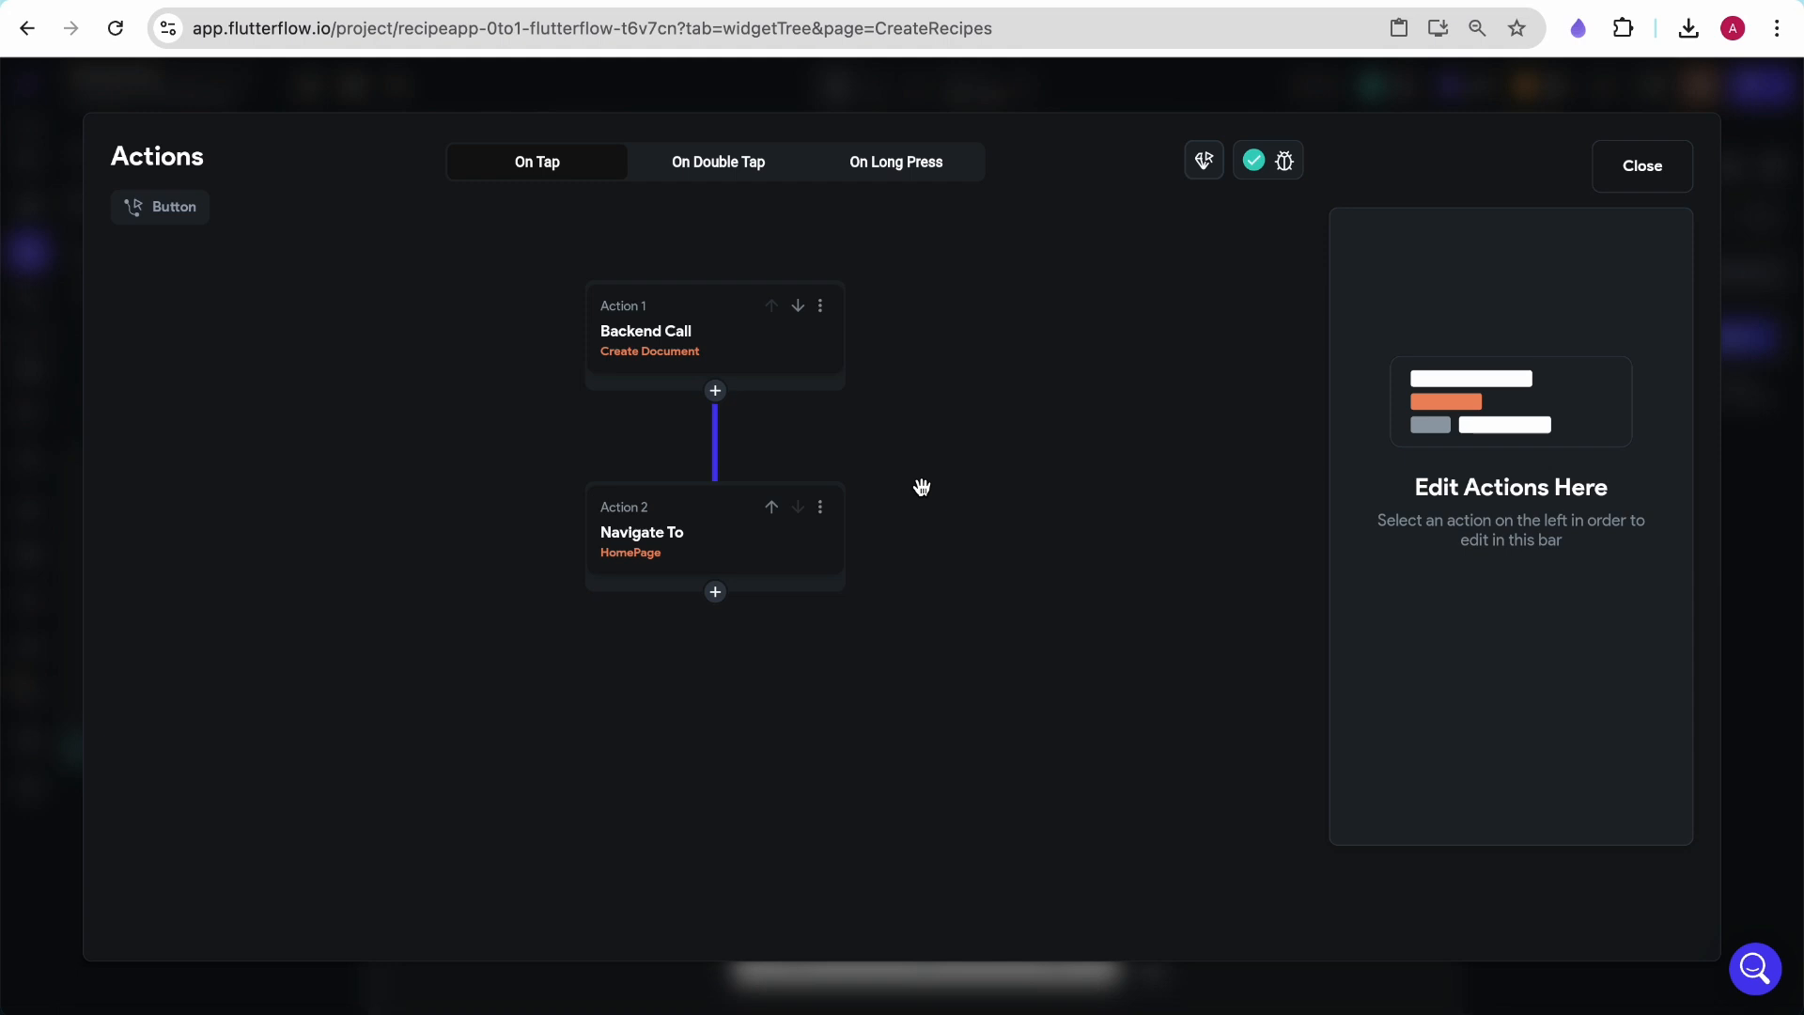
Add a Validate Form action for Form_1 as the first action in the flow, and close the action flow editor
left_click(715, 390)
left_click(714, 439)
left_click(772, 506)
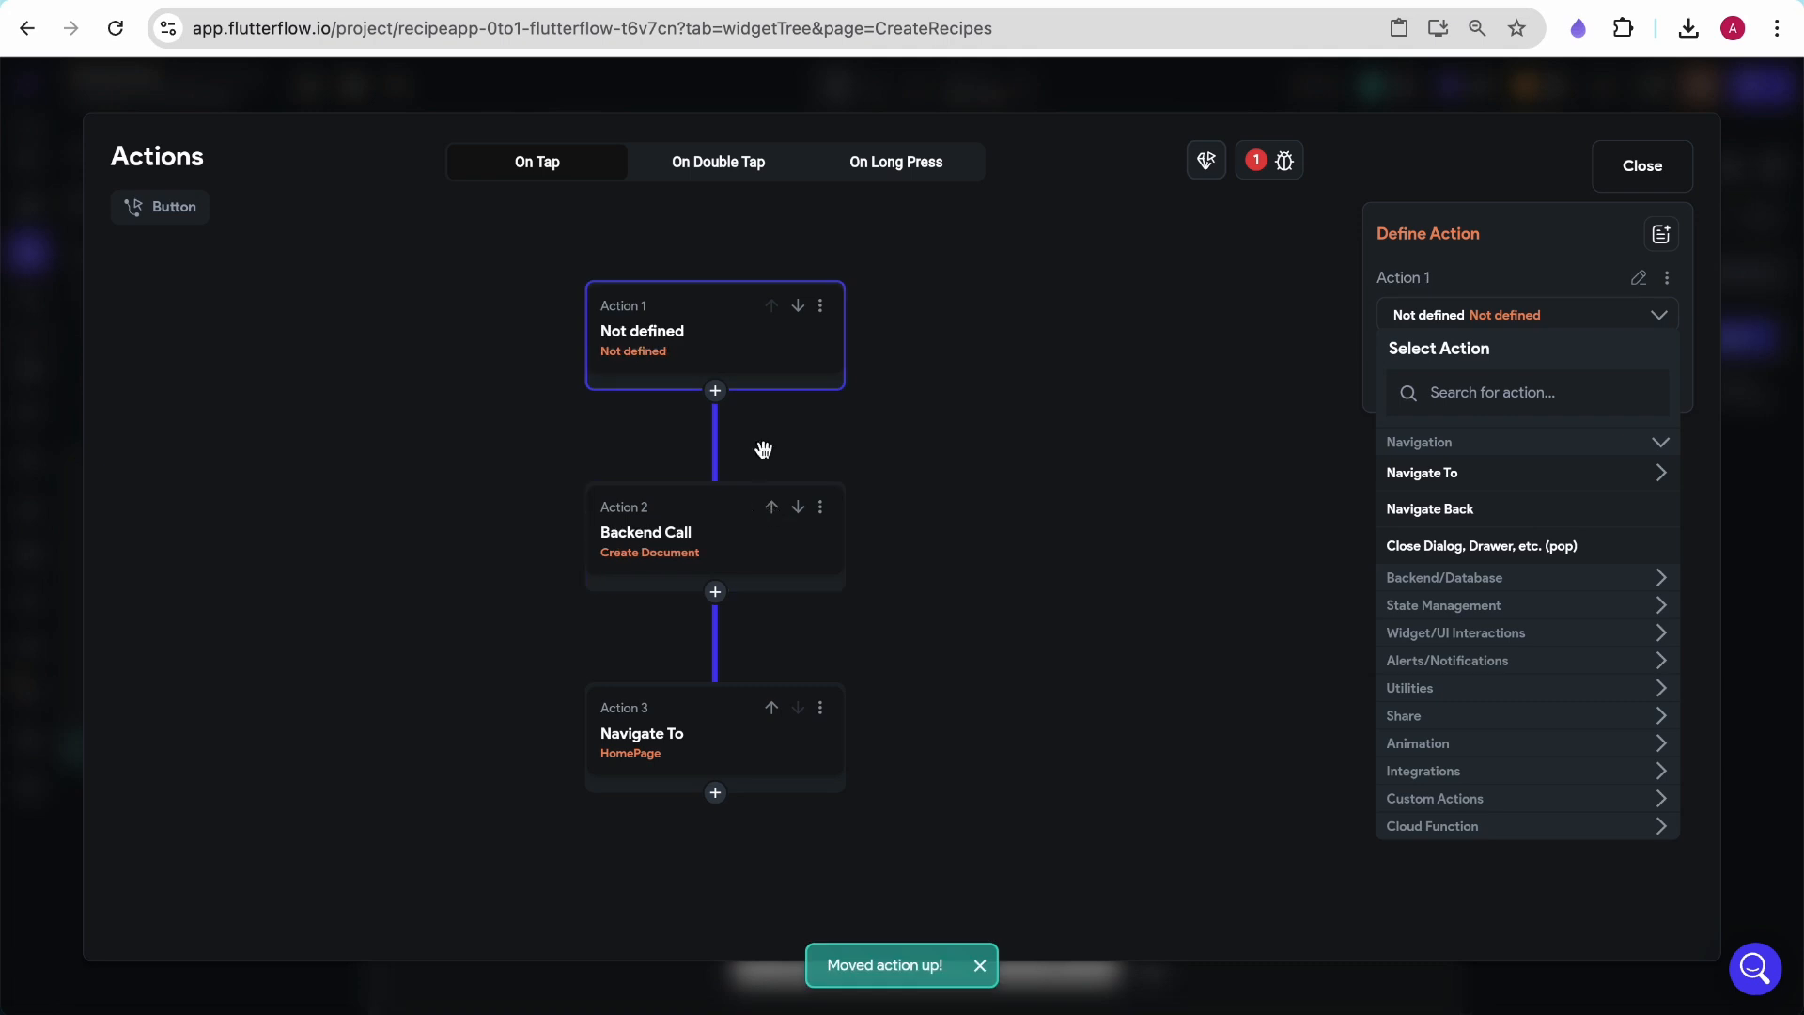
left_click(1437, 393)
type("validate")
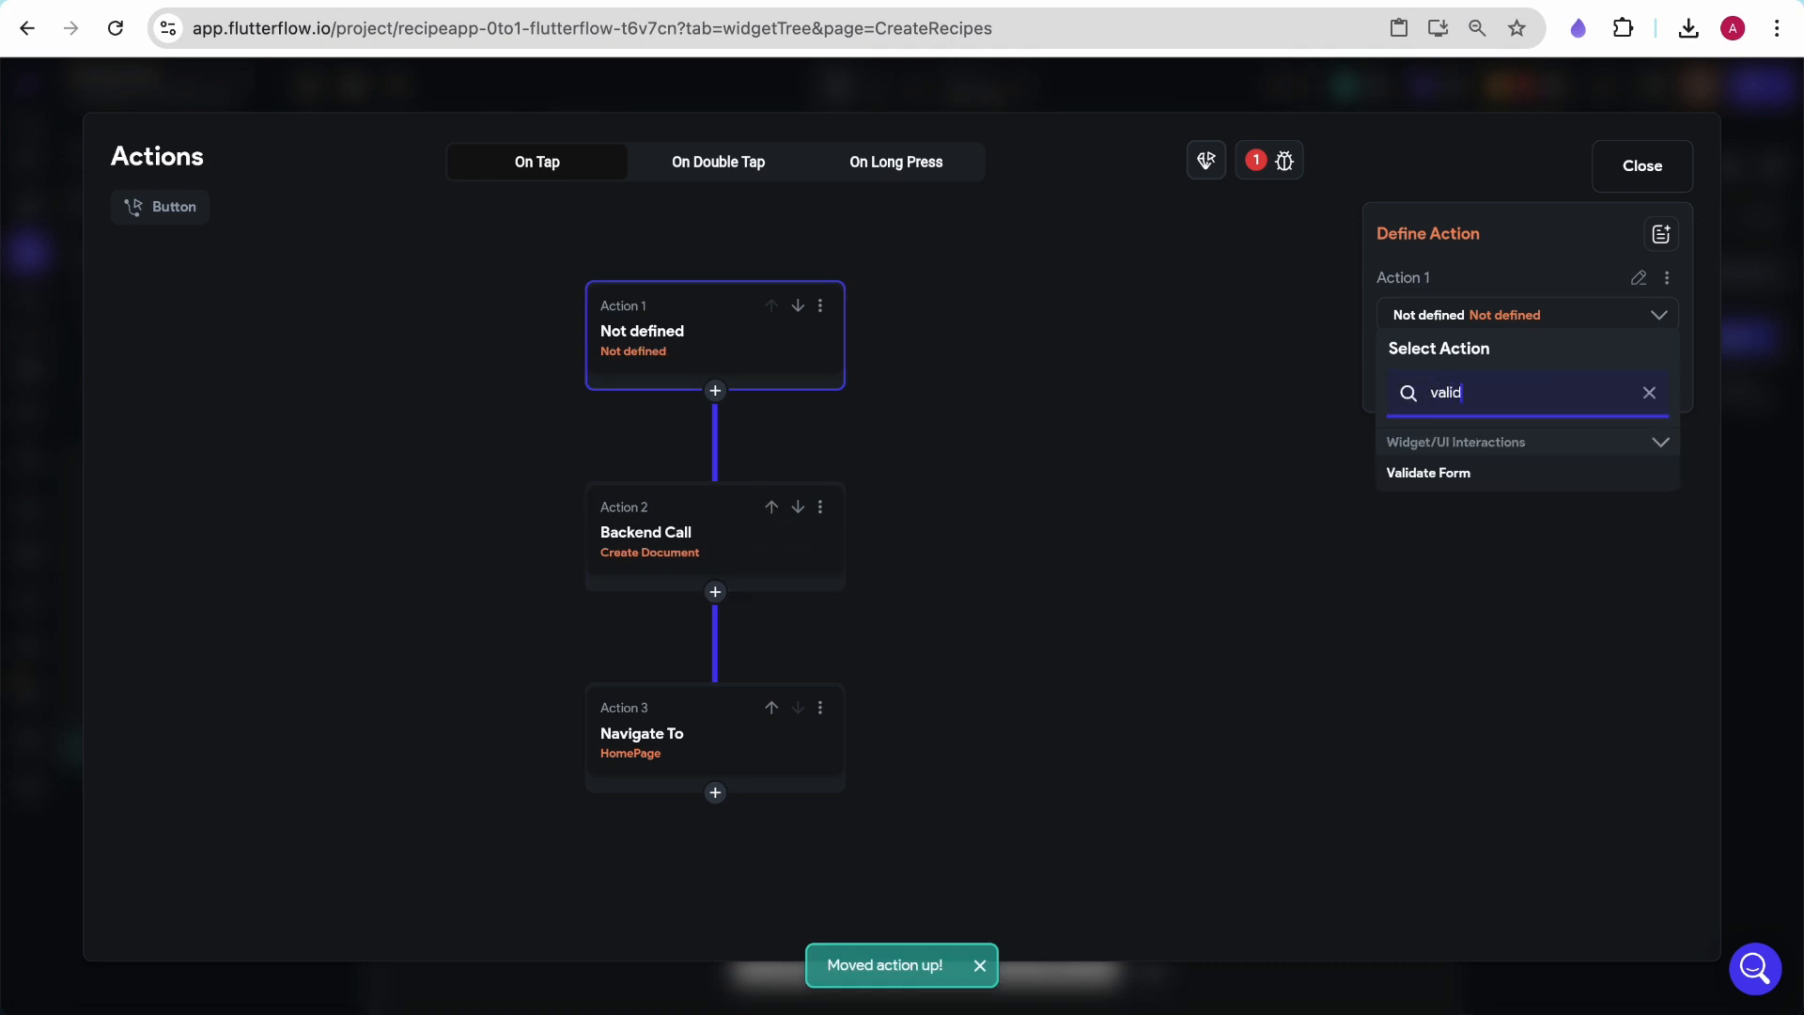
left_click(1459, 481)
left_click(1466, 385)
left_click(1462, 393)
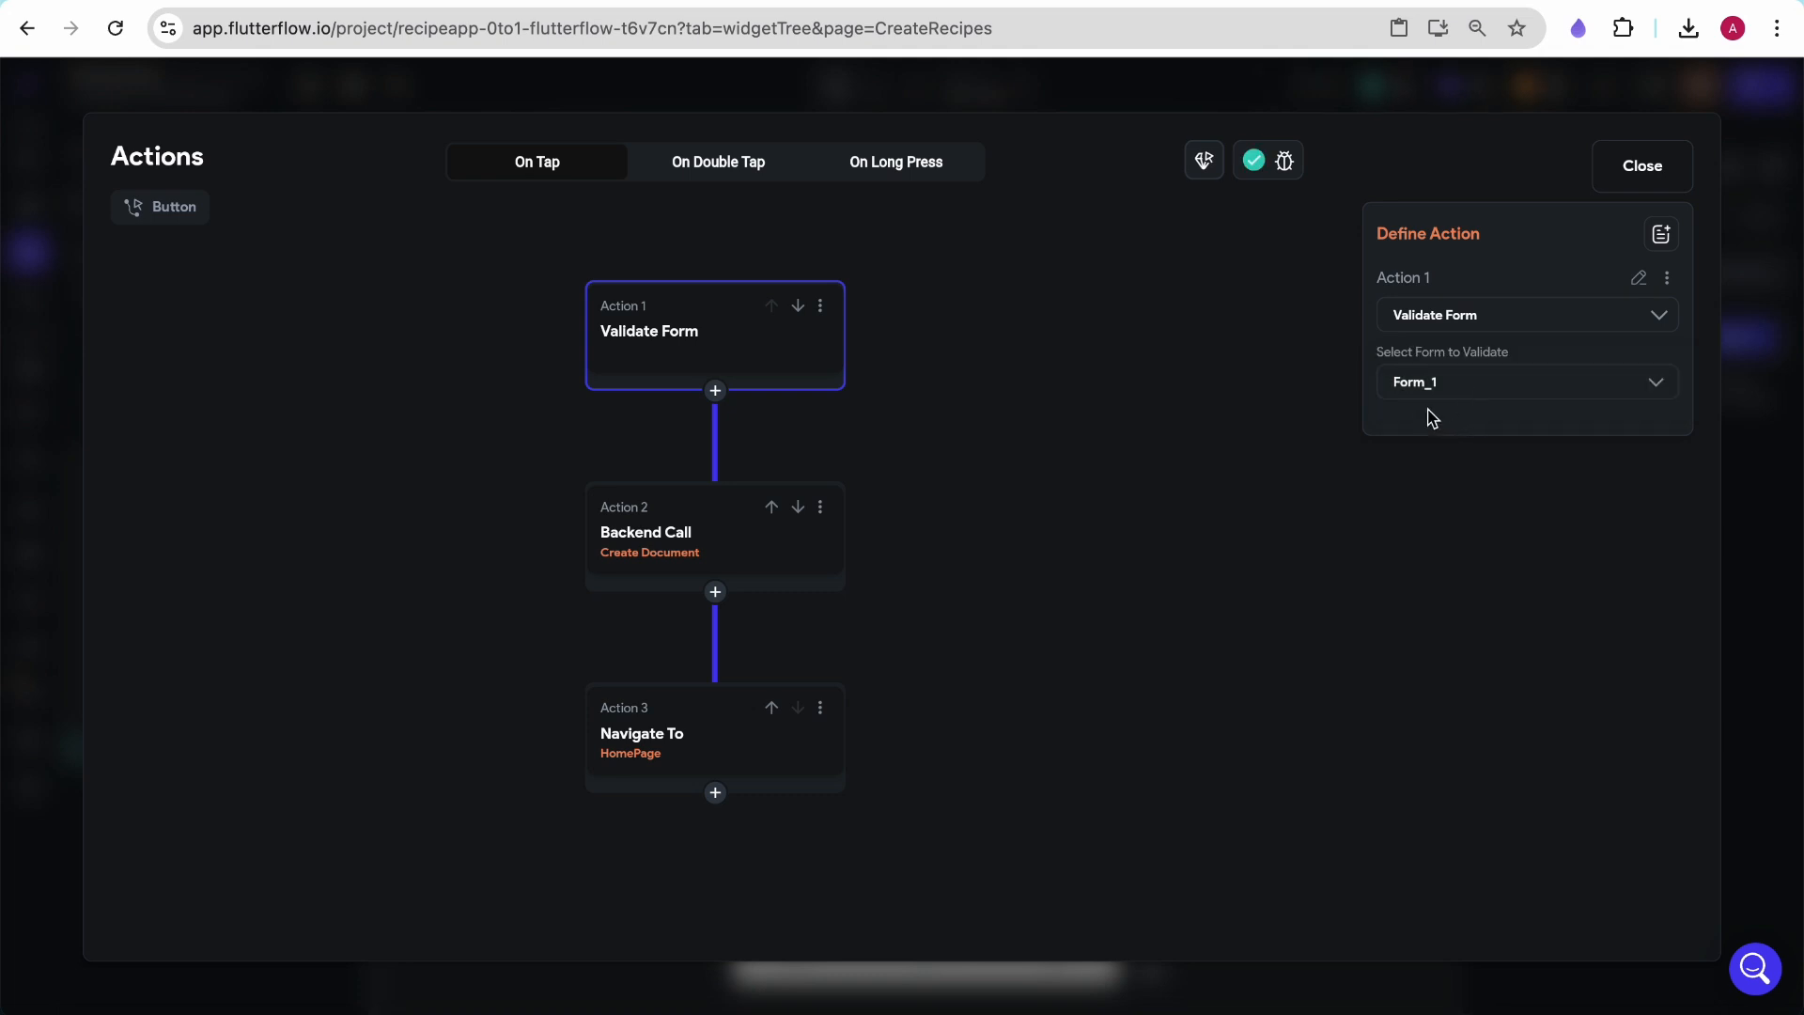
left_click(1646, 169)
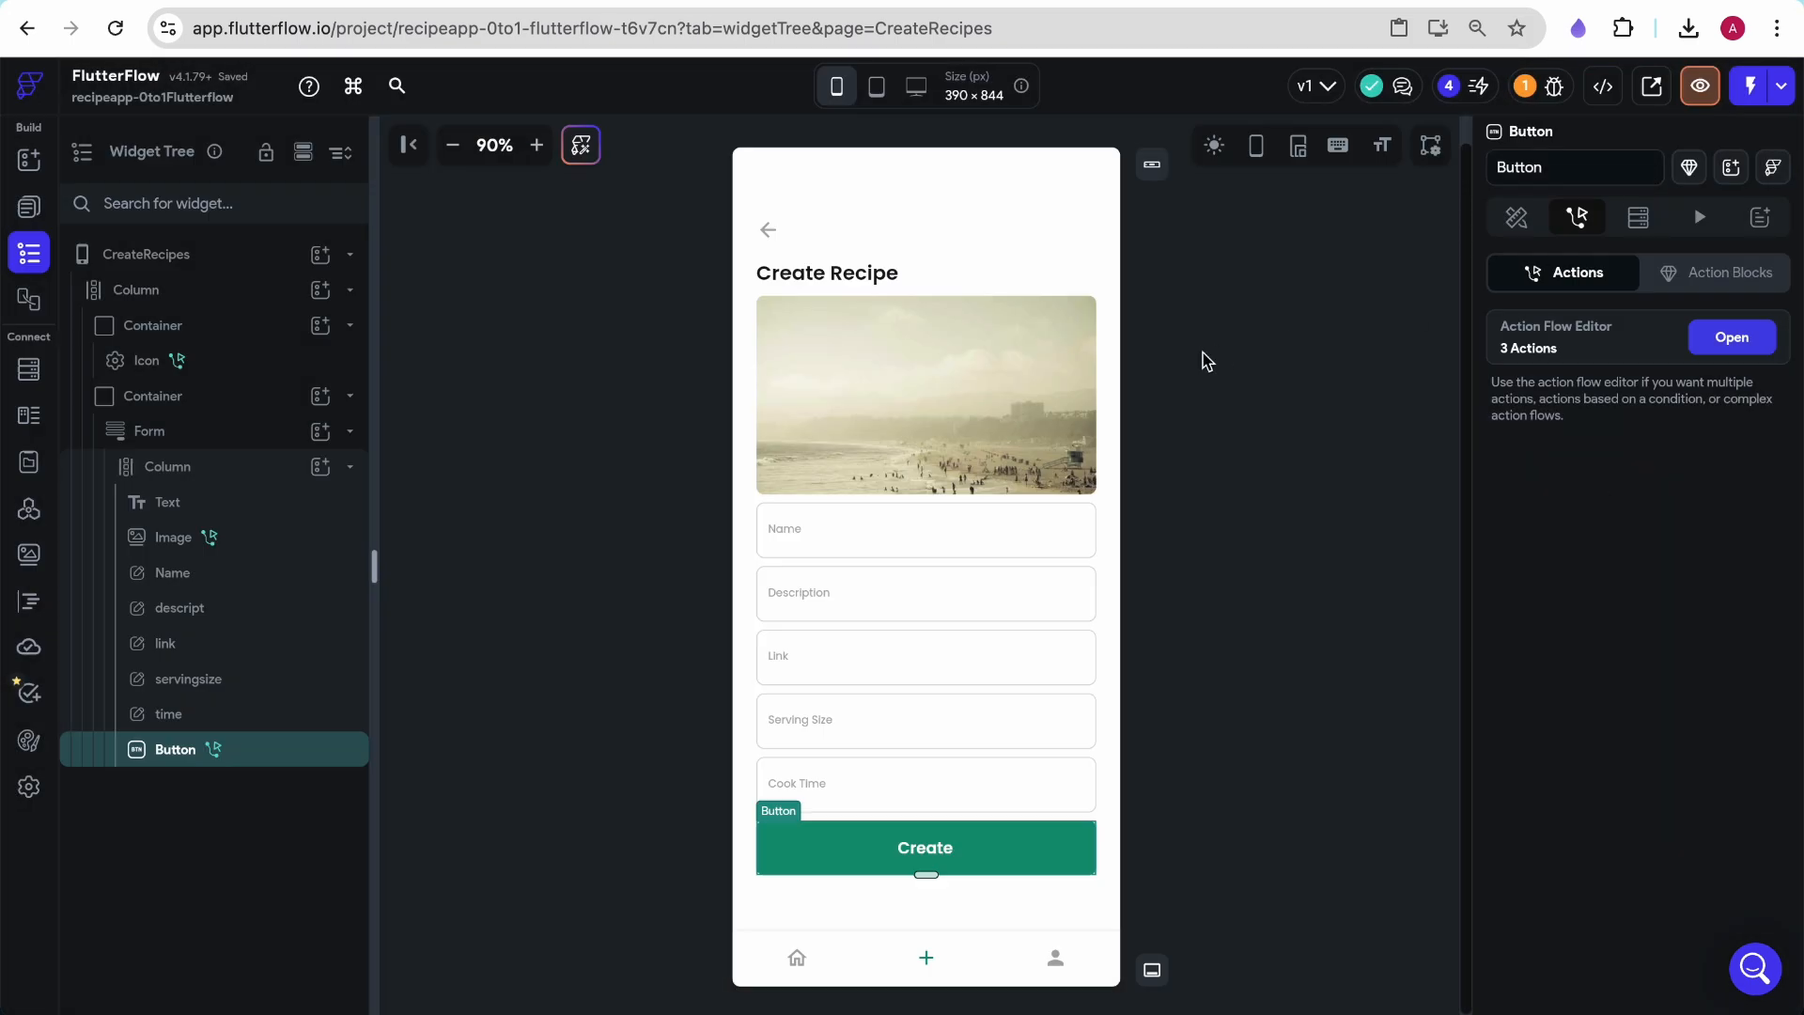
Run the project in a new run-mode build and open the running app's Create Recipe page
left_click(1780, 87)
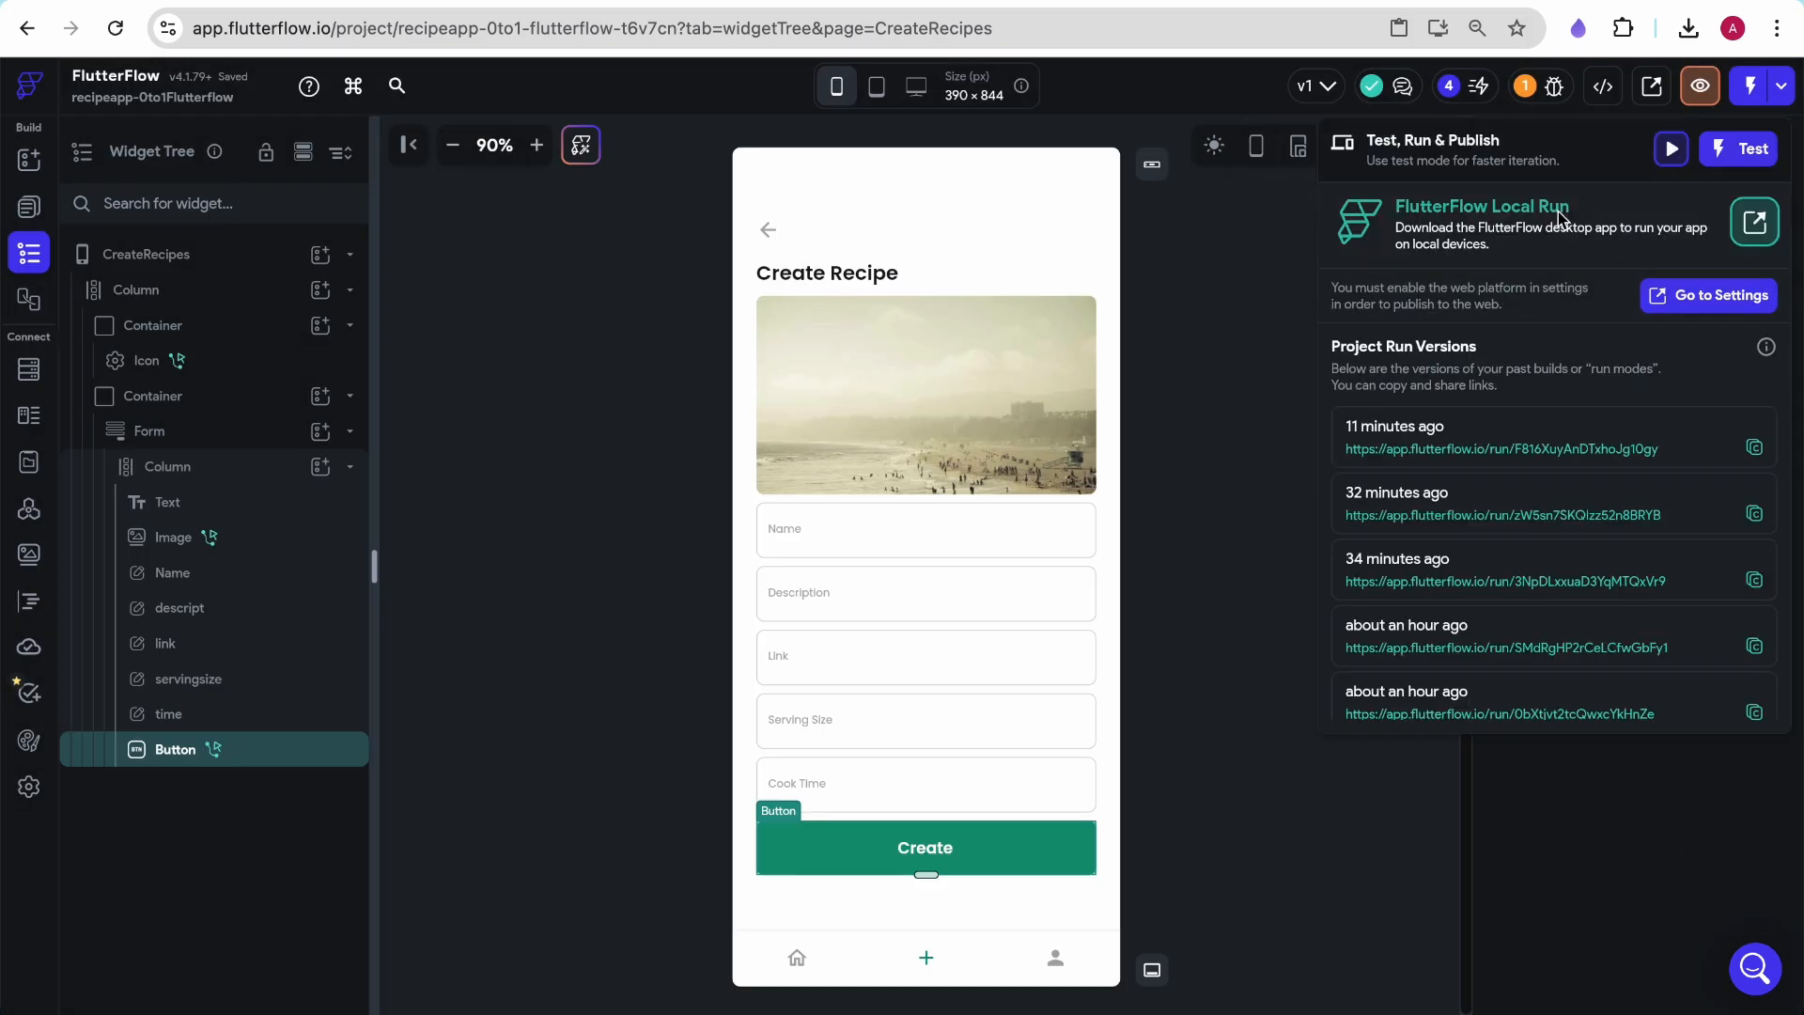
left_click(1671, 150)
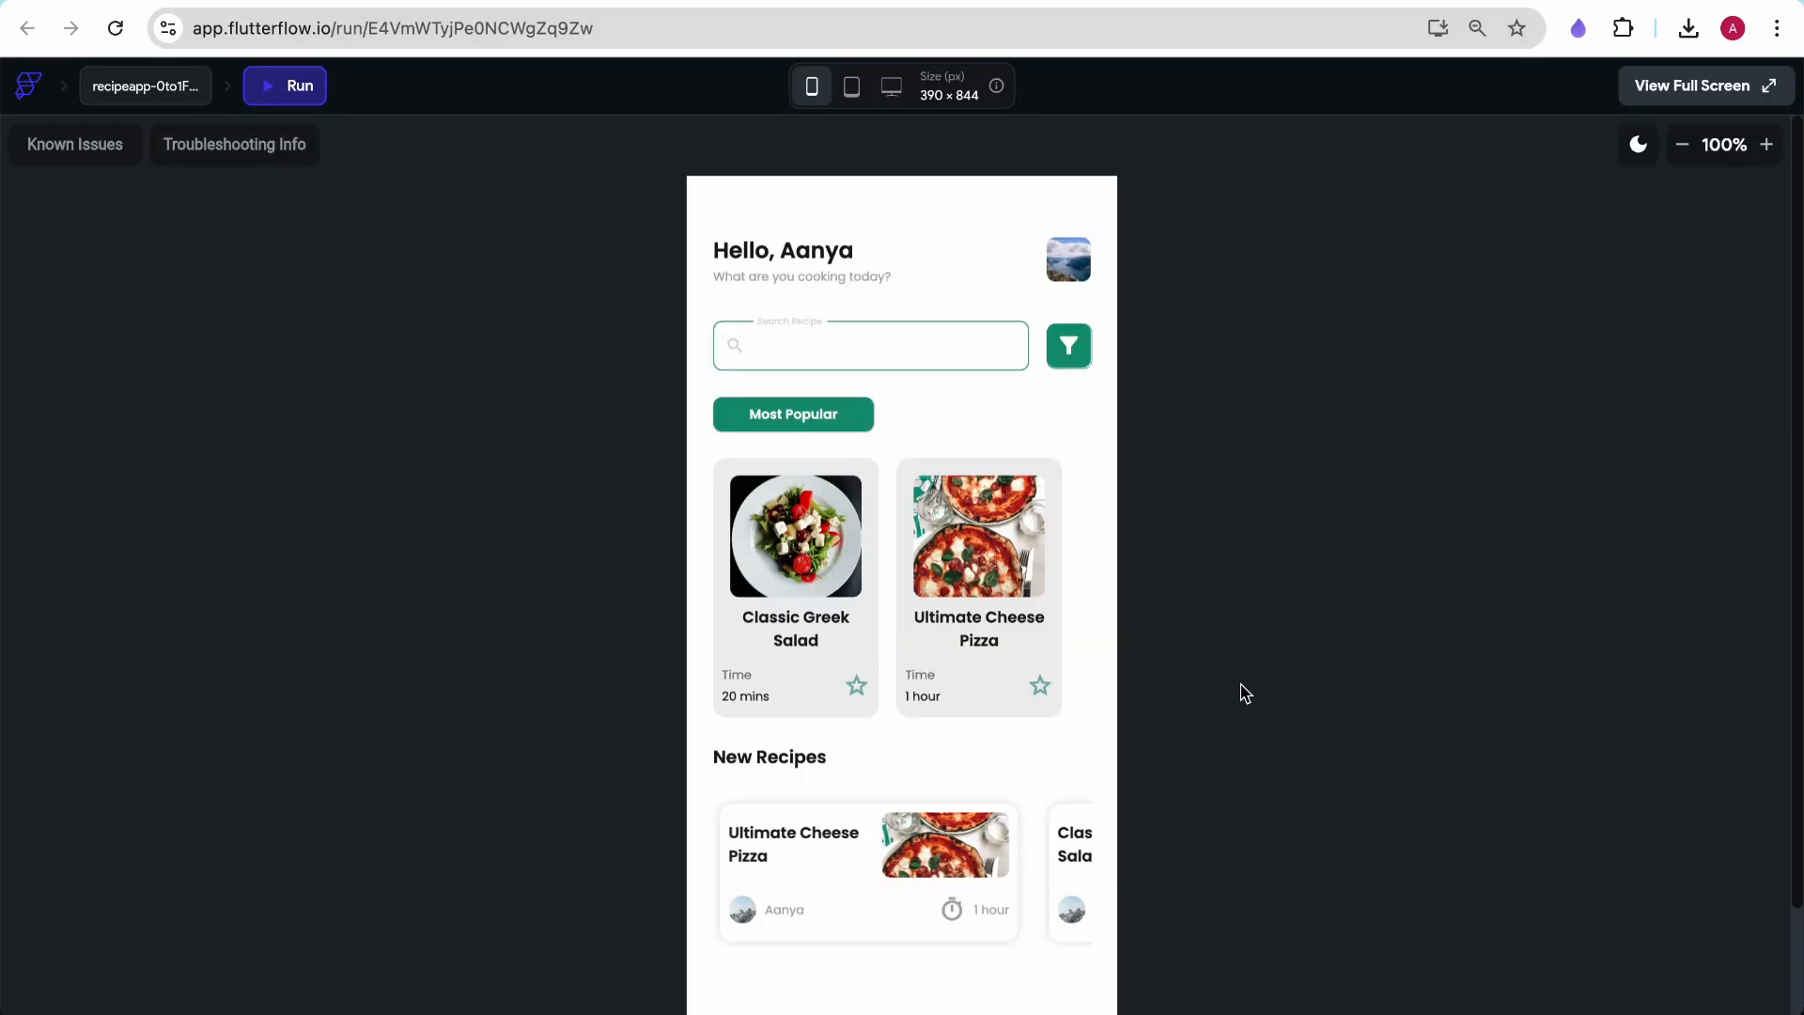
left_click(920, 964)
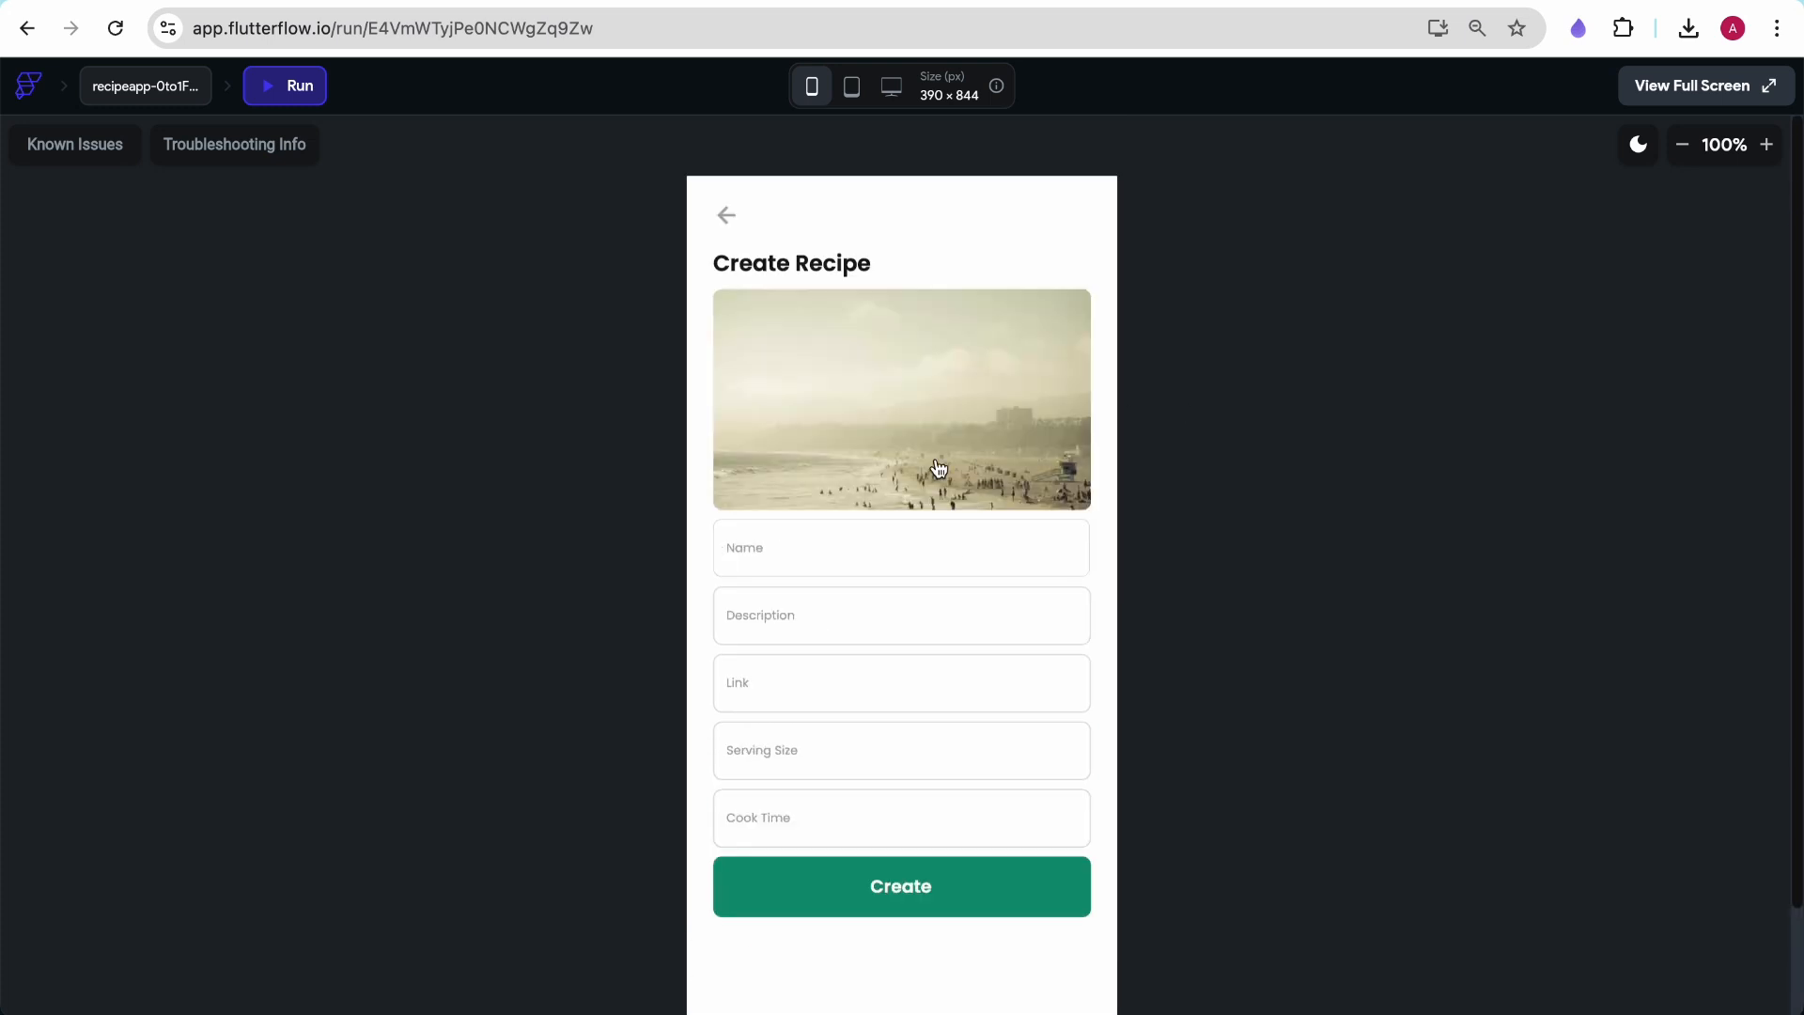
Upload the chocolate ice cream photo as the recipe image and enter Chocolate Ice Cream as the recipe name
scroll(991, 363, "down", 1)
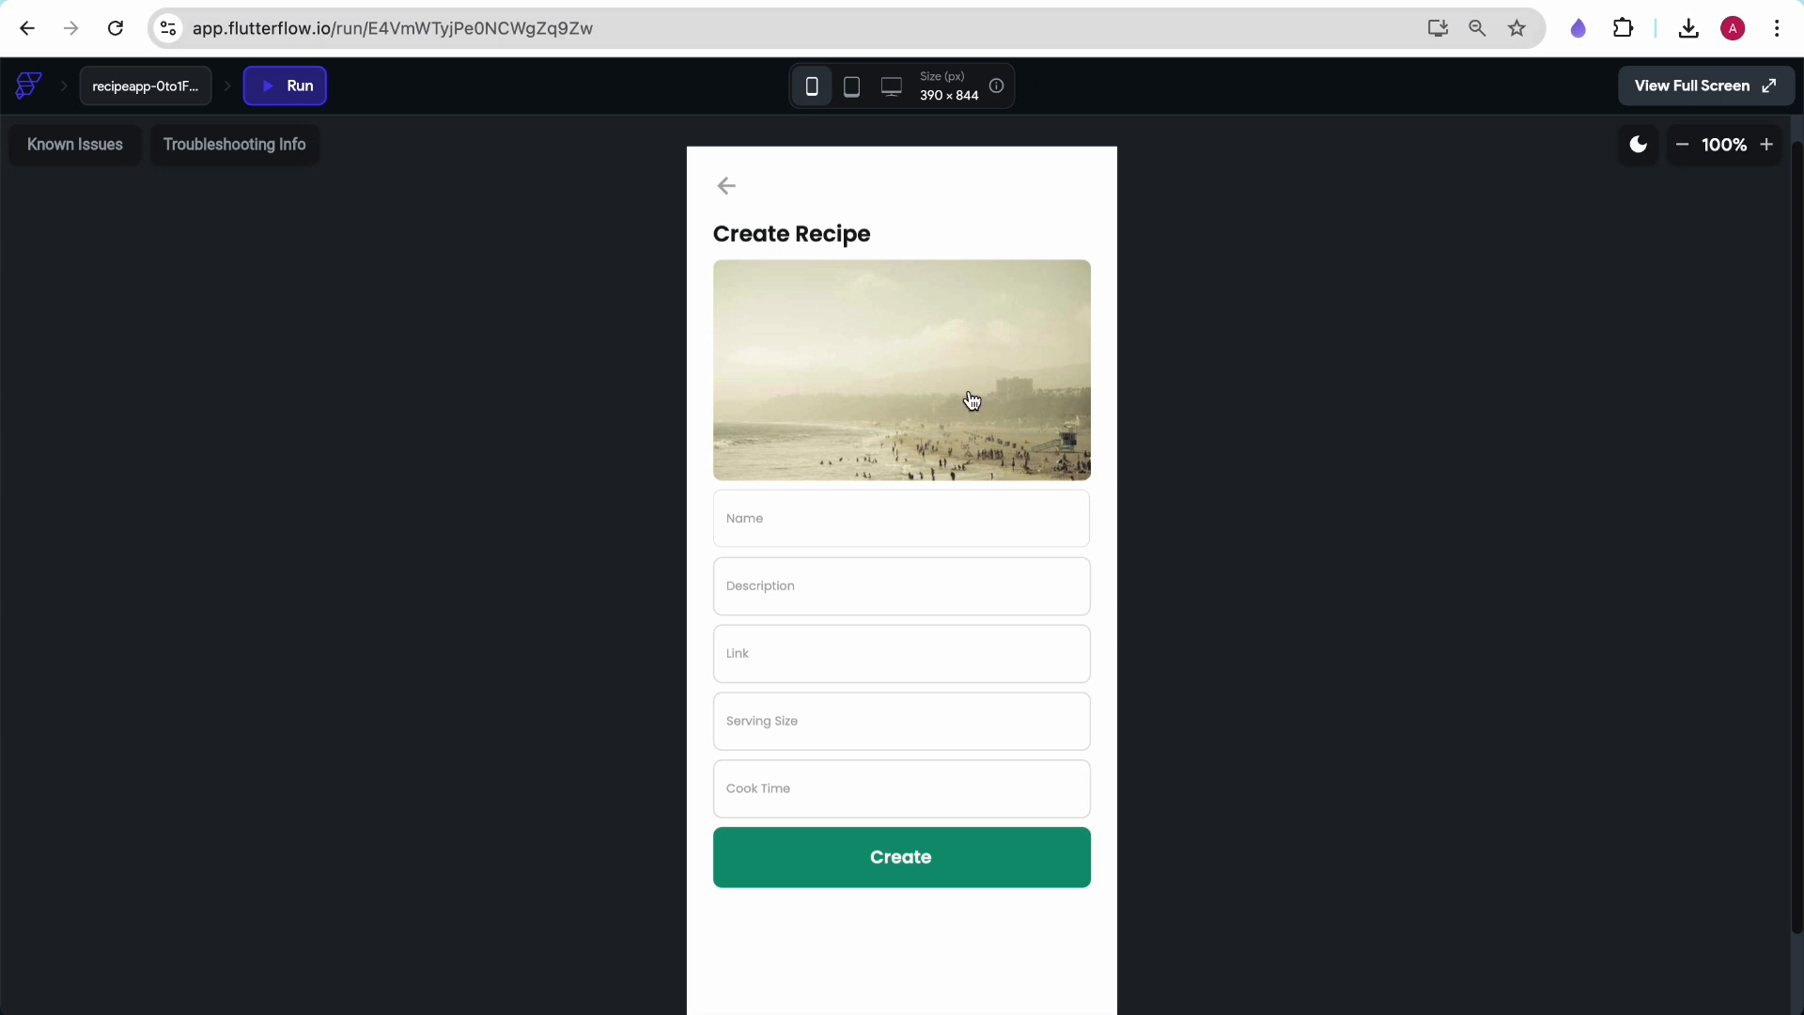
left_click(969, 394)
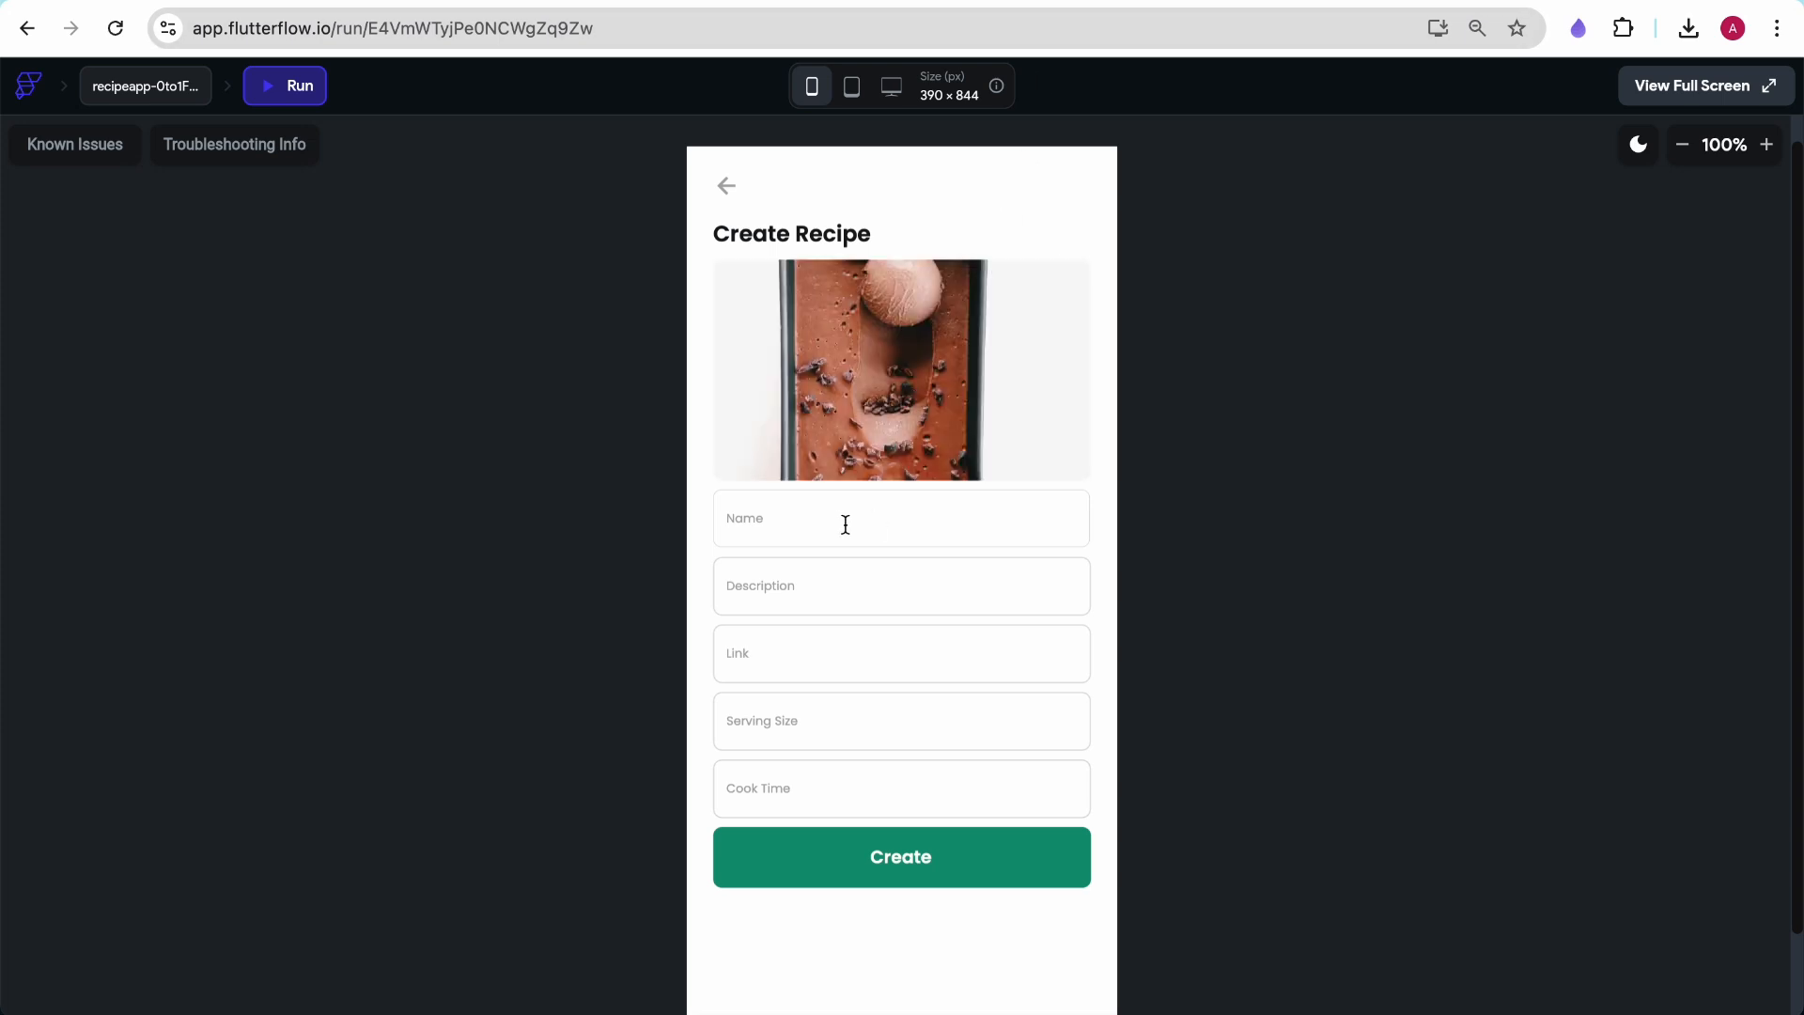
left_click(846, 524)
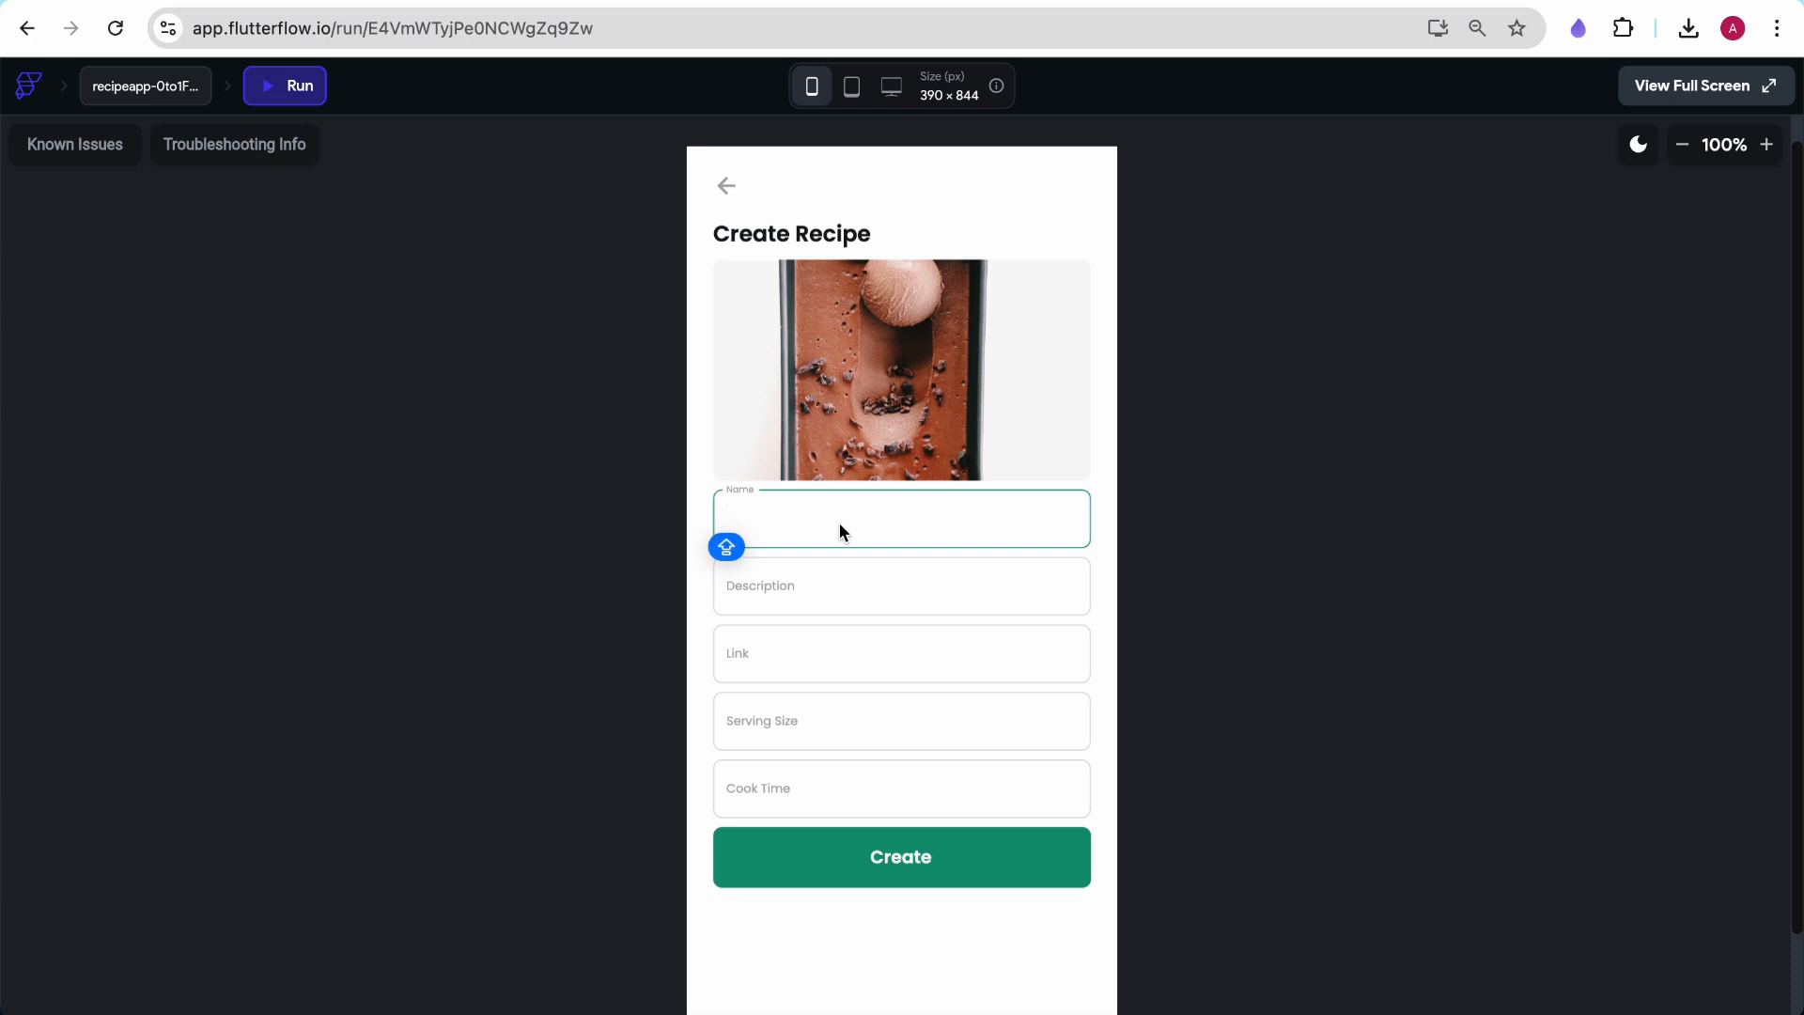
type("Chocolate Ic")
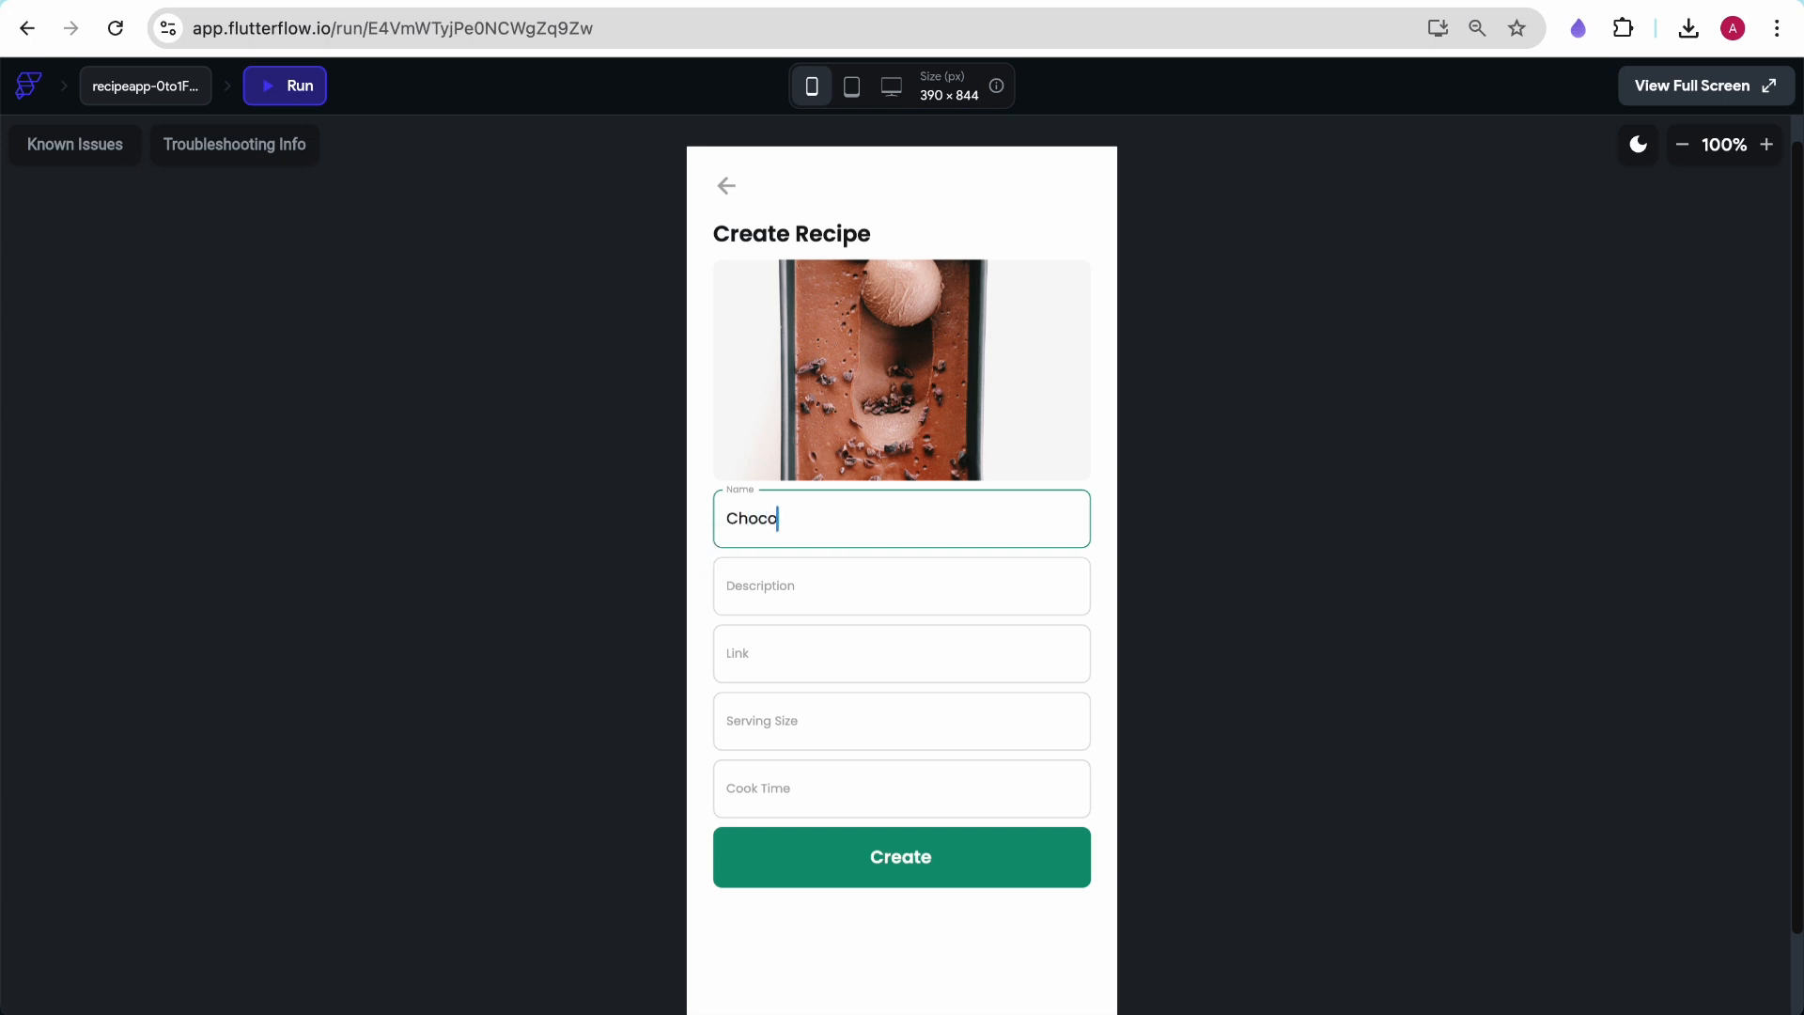
type("e Cream")
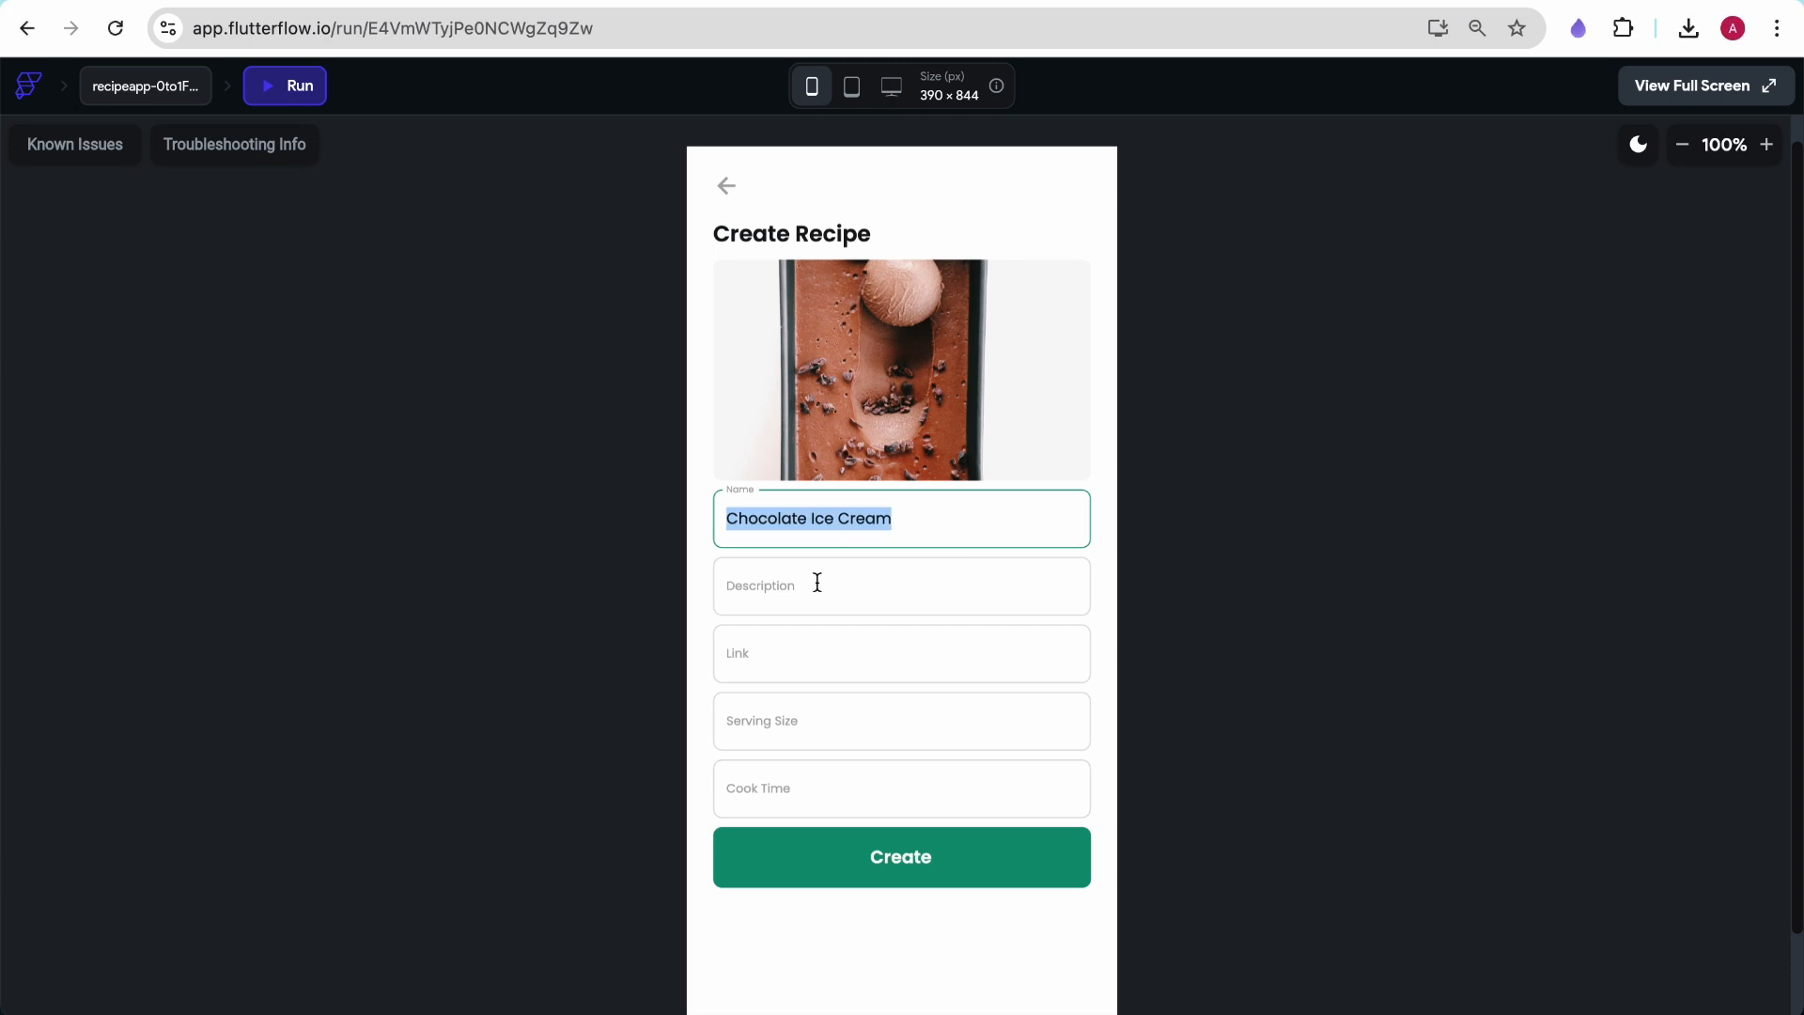
Paste the copied recipe description, ending in "flavors for a creamy, delicious treat.", into the Description field
left_click(817, 581)
key("super+v")
left_click(712, 616)
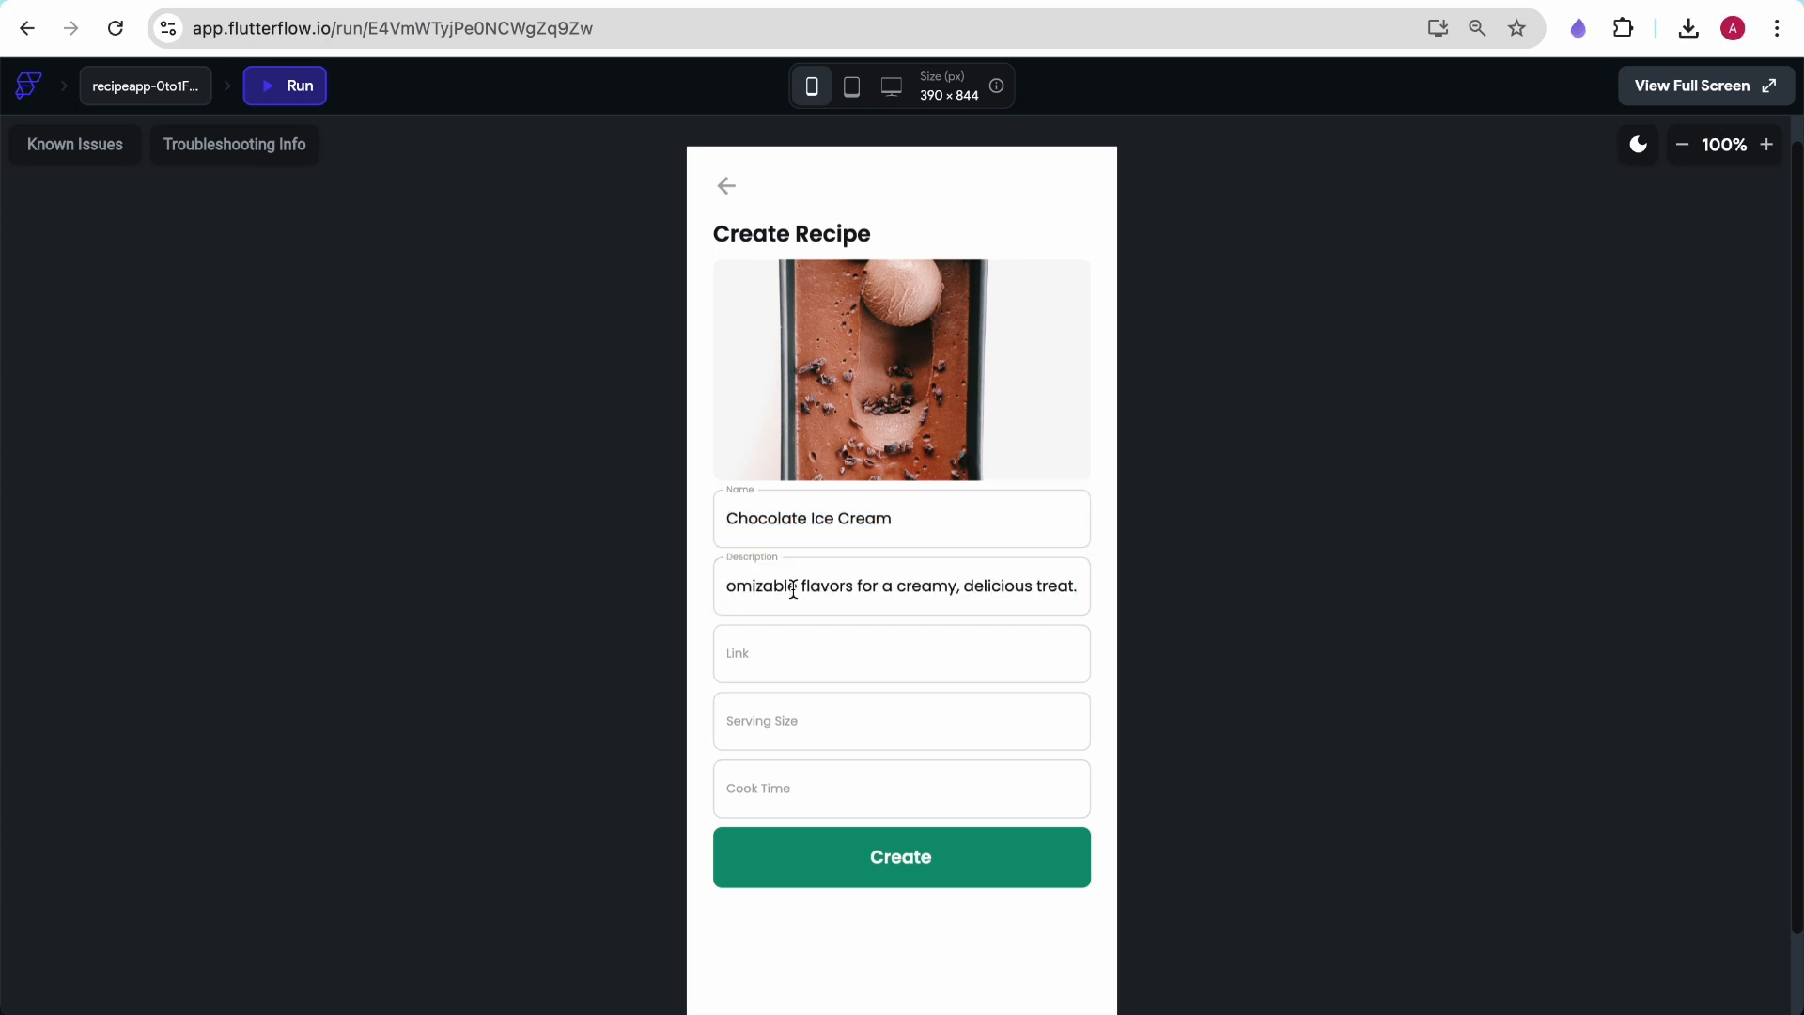
left_click(780, 653)
type("https://www.joyfoodsunshine.com/chocolate-ice-cream/")
left_click(795, 705)
type("4")
Try to create the recipe with the Cook Time field left empty to test its required-field validation
left_click(830, 784)
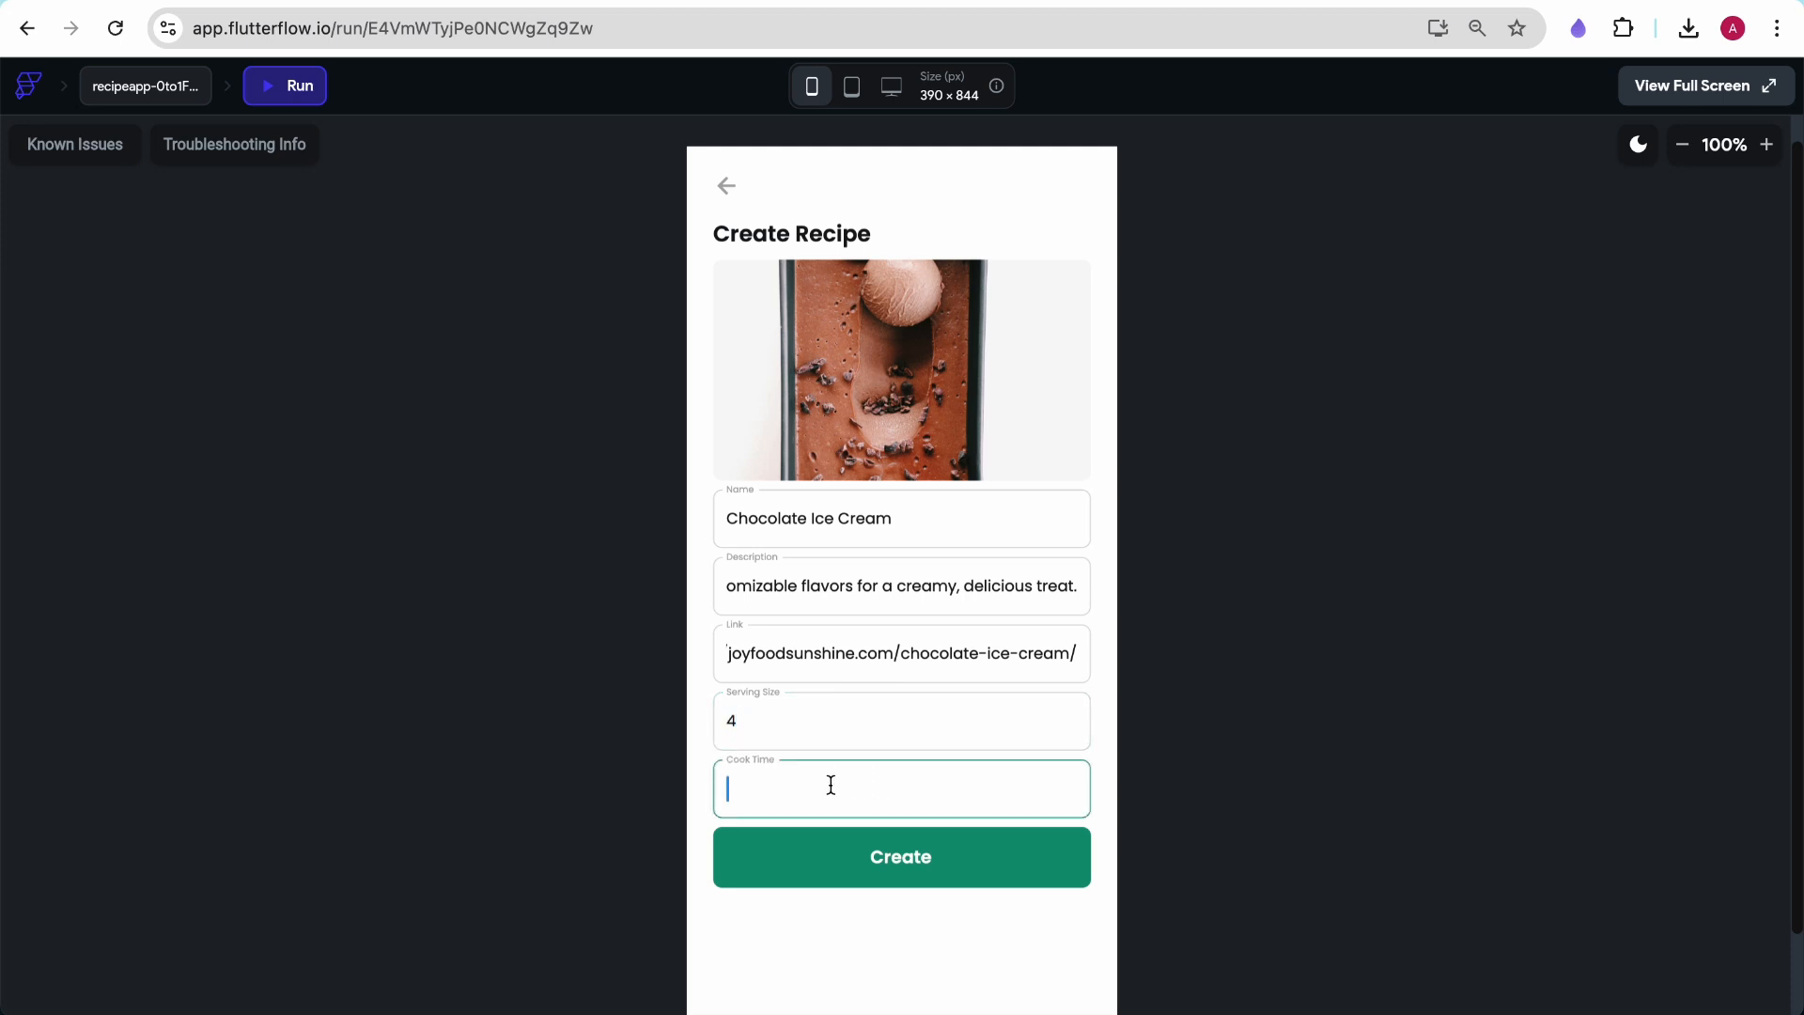
type("ov")
key("BackSpace")
key("BackSpace")
type("1 day")
key("ctrl+a")
key("BackSpace")
left_click(693, 756)
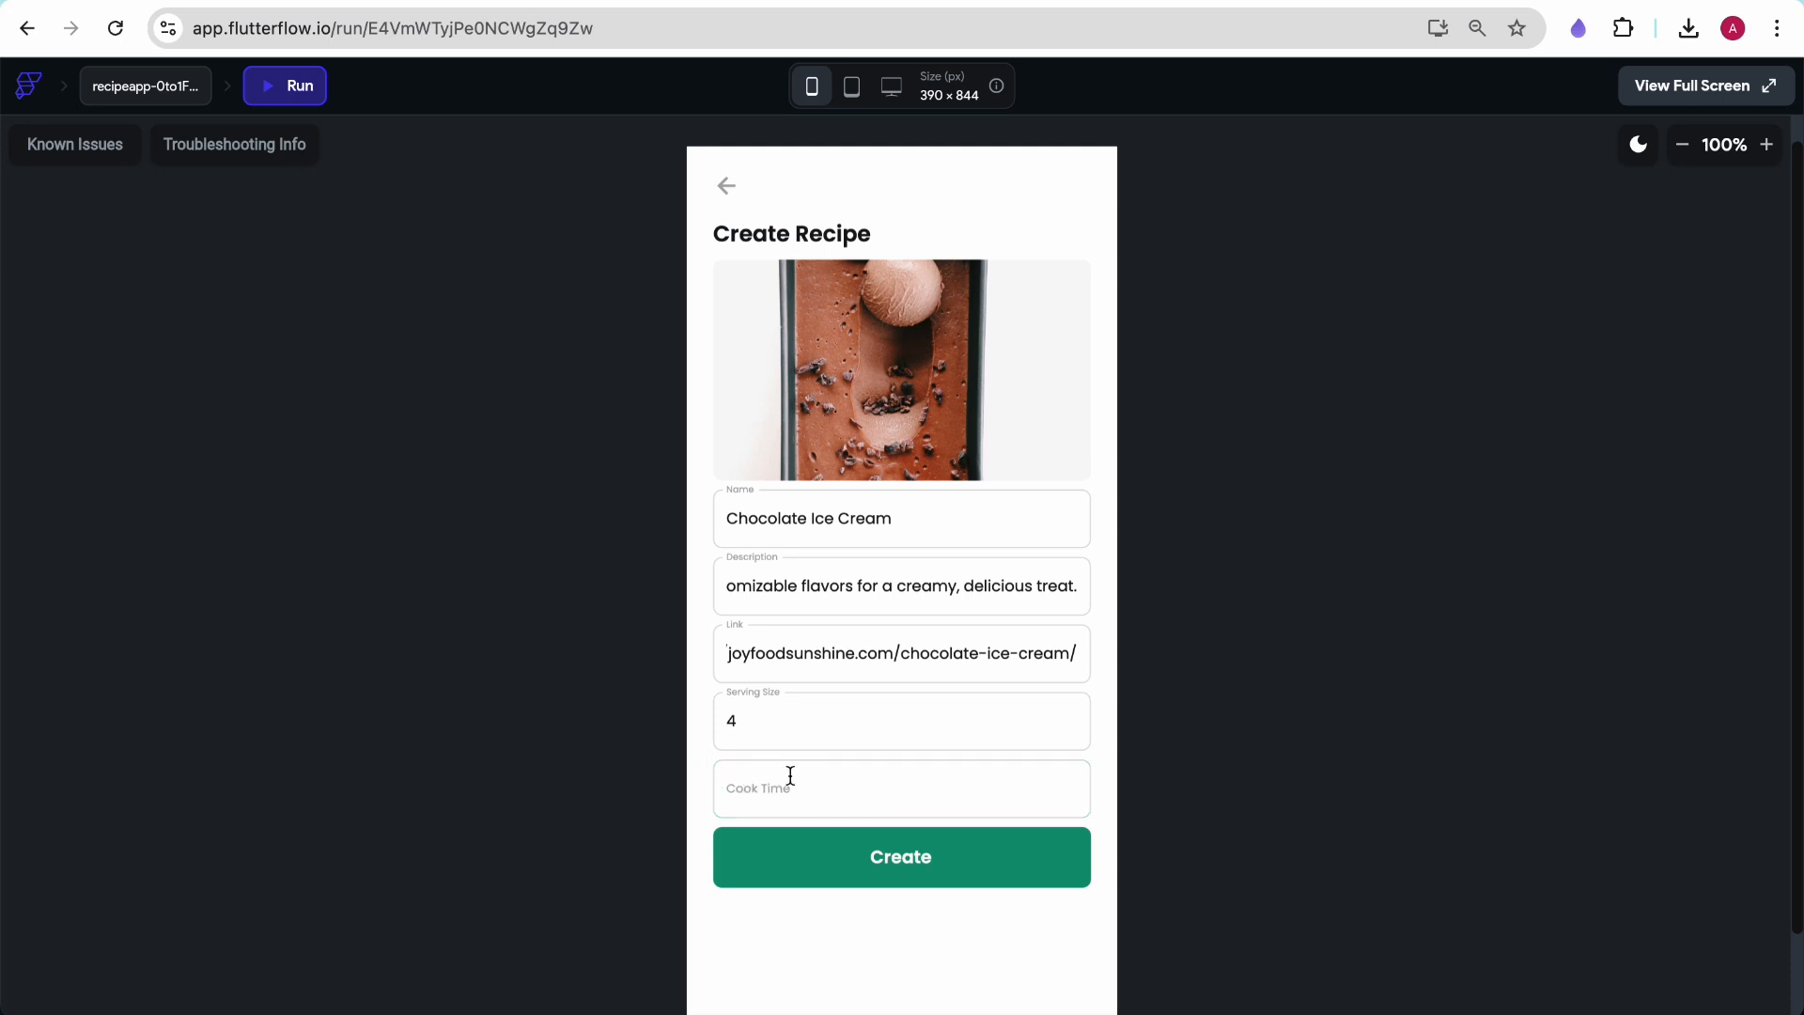
left_click(845, 850)
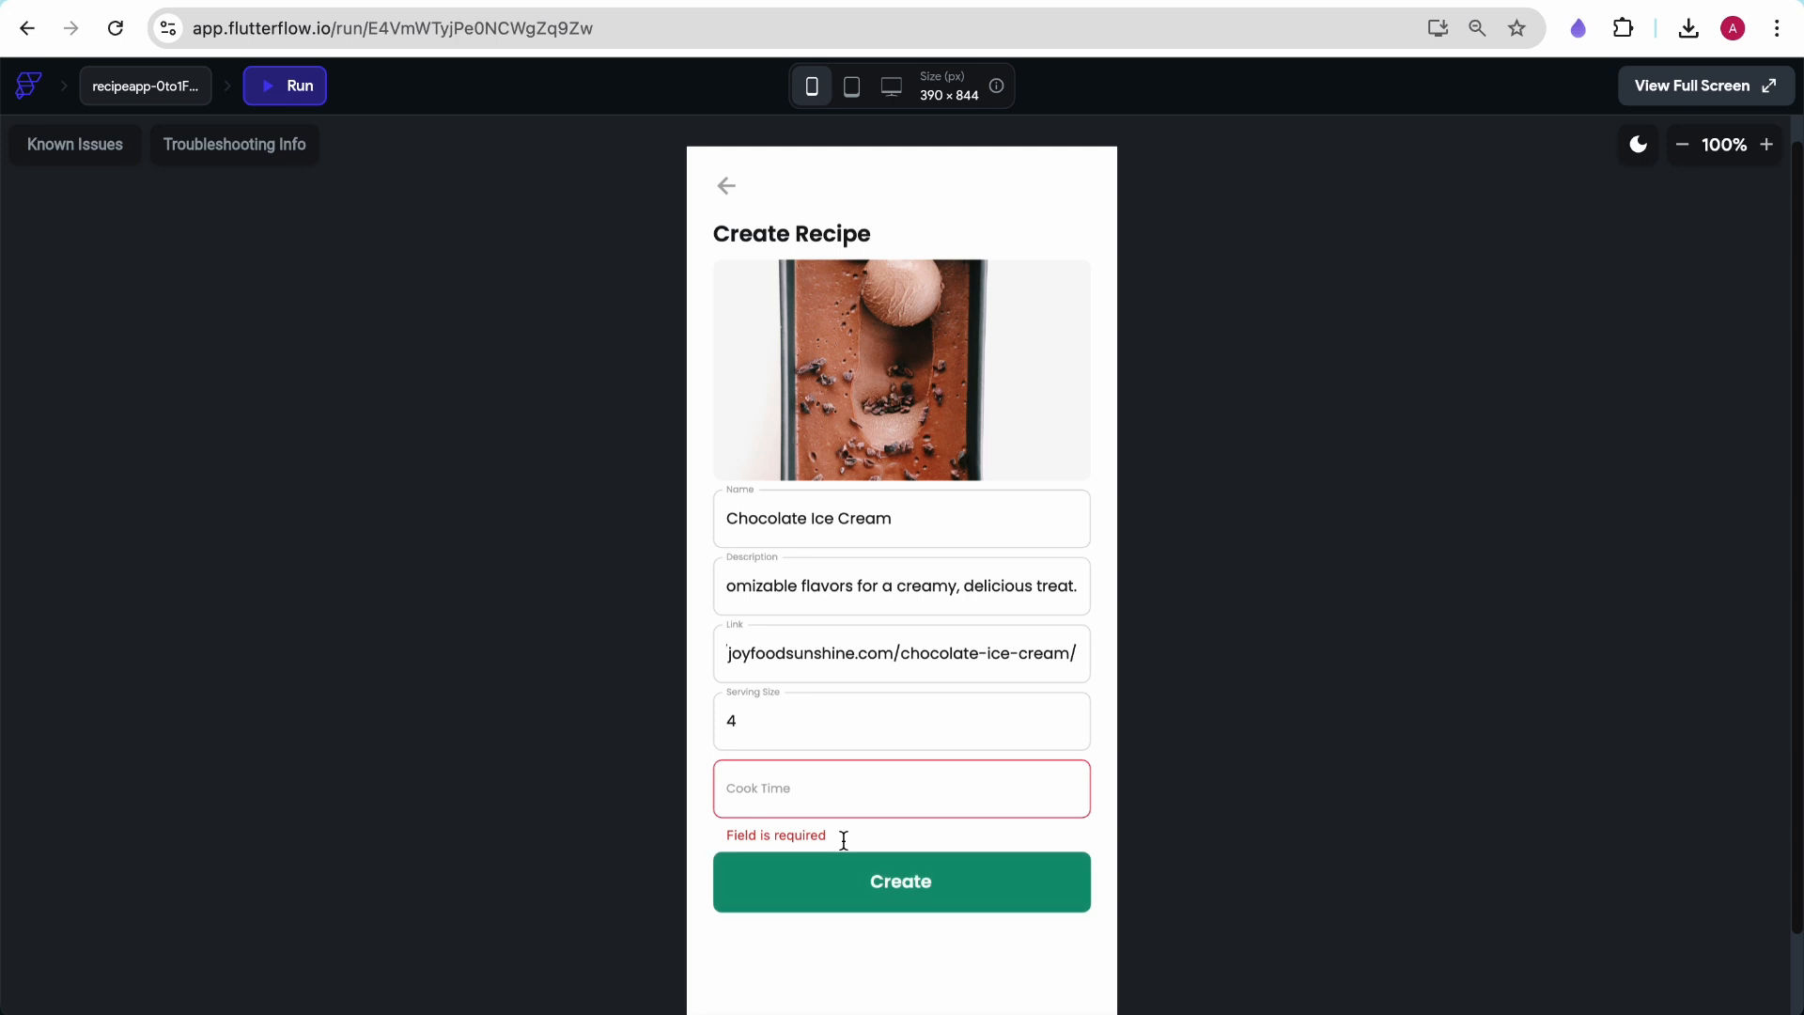
Enter 1 day as the recipe's cook time
left_click(805, 787)
type("1 dya")
key("BackSpace")
key("BackSpace")
type("ay")
Replace the recipe link with 22313123 and try to create the recipe to test the link validation
left_click(875, 655)
triple_click(875, 655)
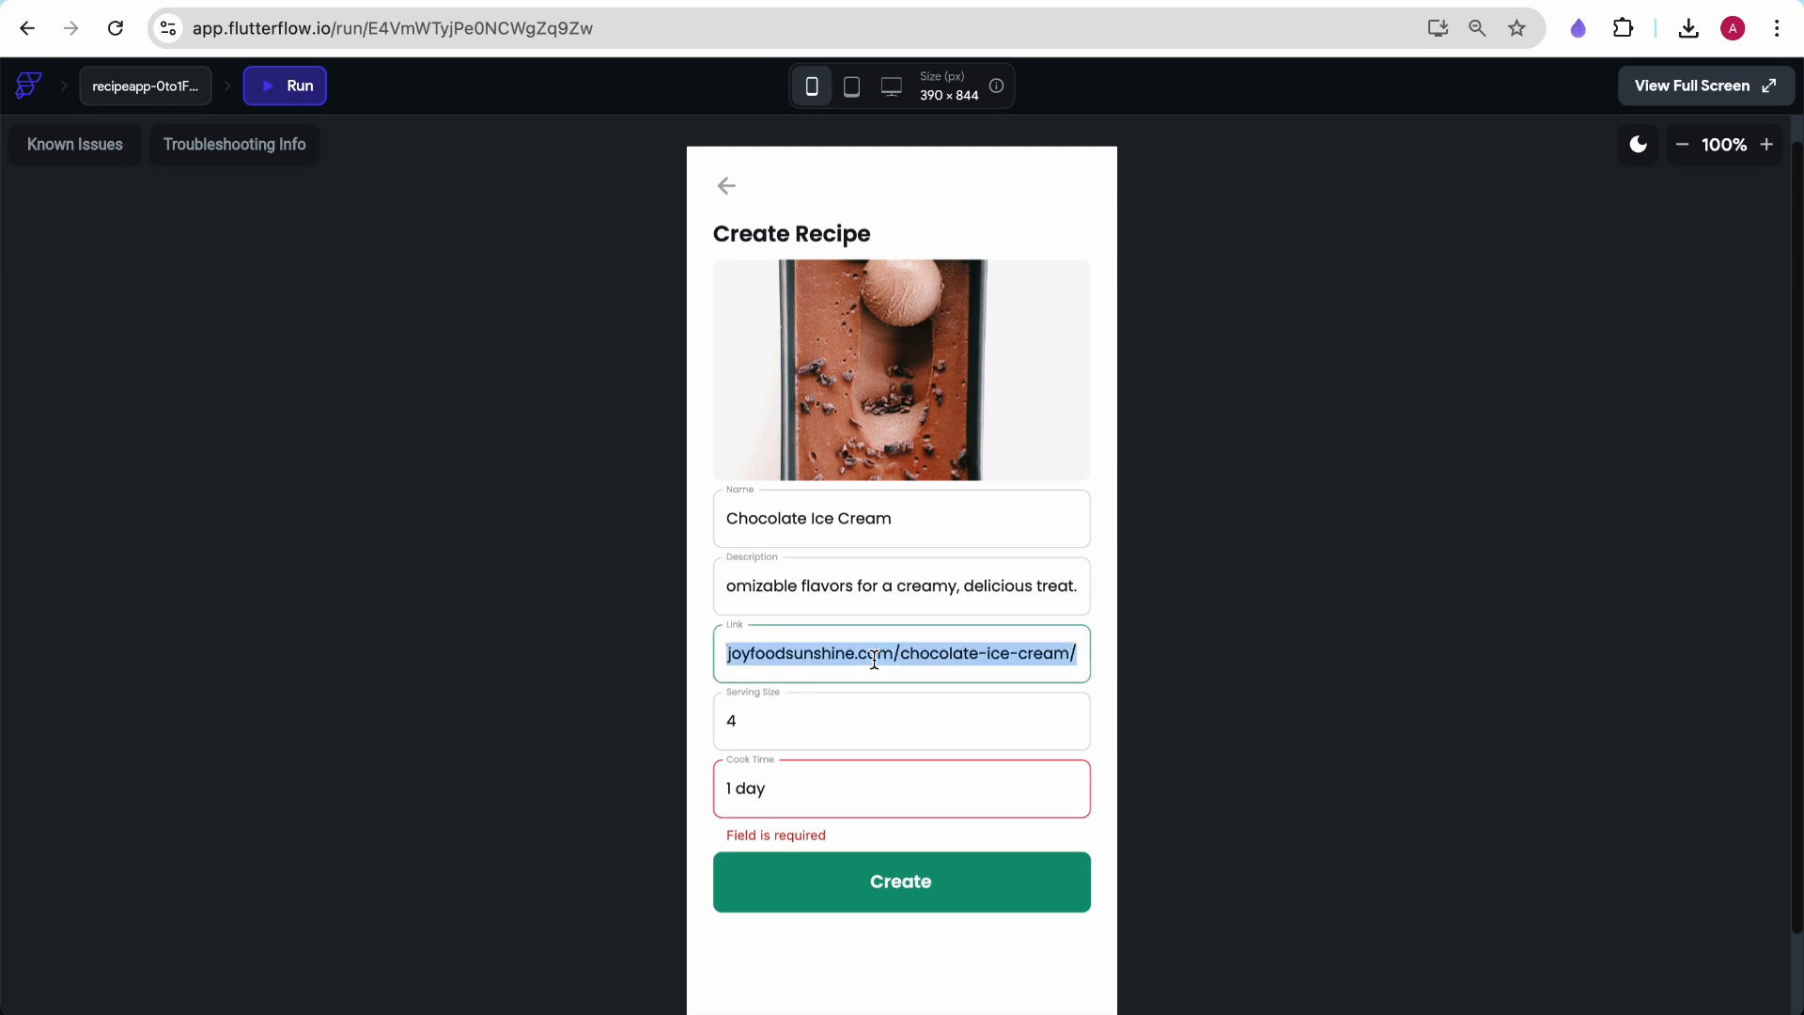
key("BackSpace")
type("dsafdsf")
key("BackSpace")
key("BackSpace")
key("BackSpace")
key("BackSpace")
key("BackSpace")
key("BackSpace")
key("BackSpace")
type("22313123")
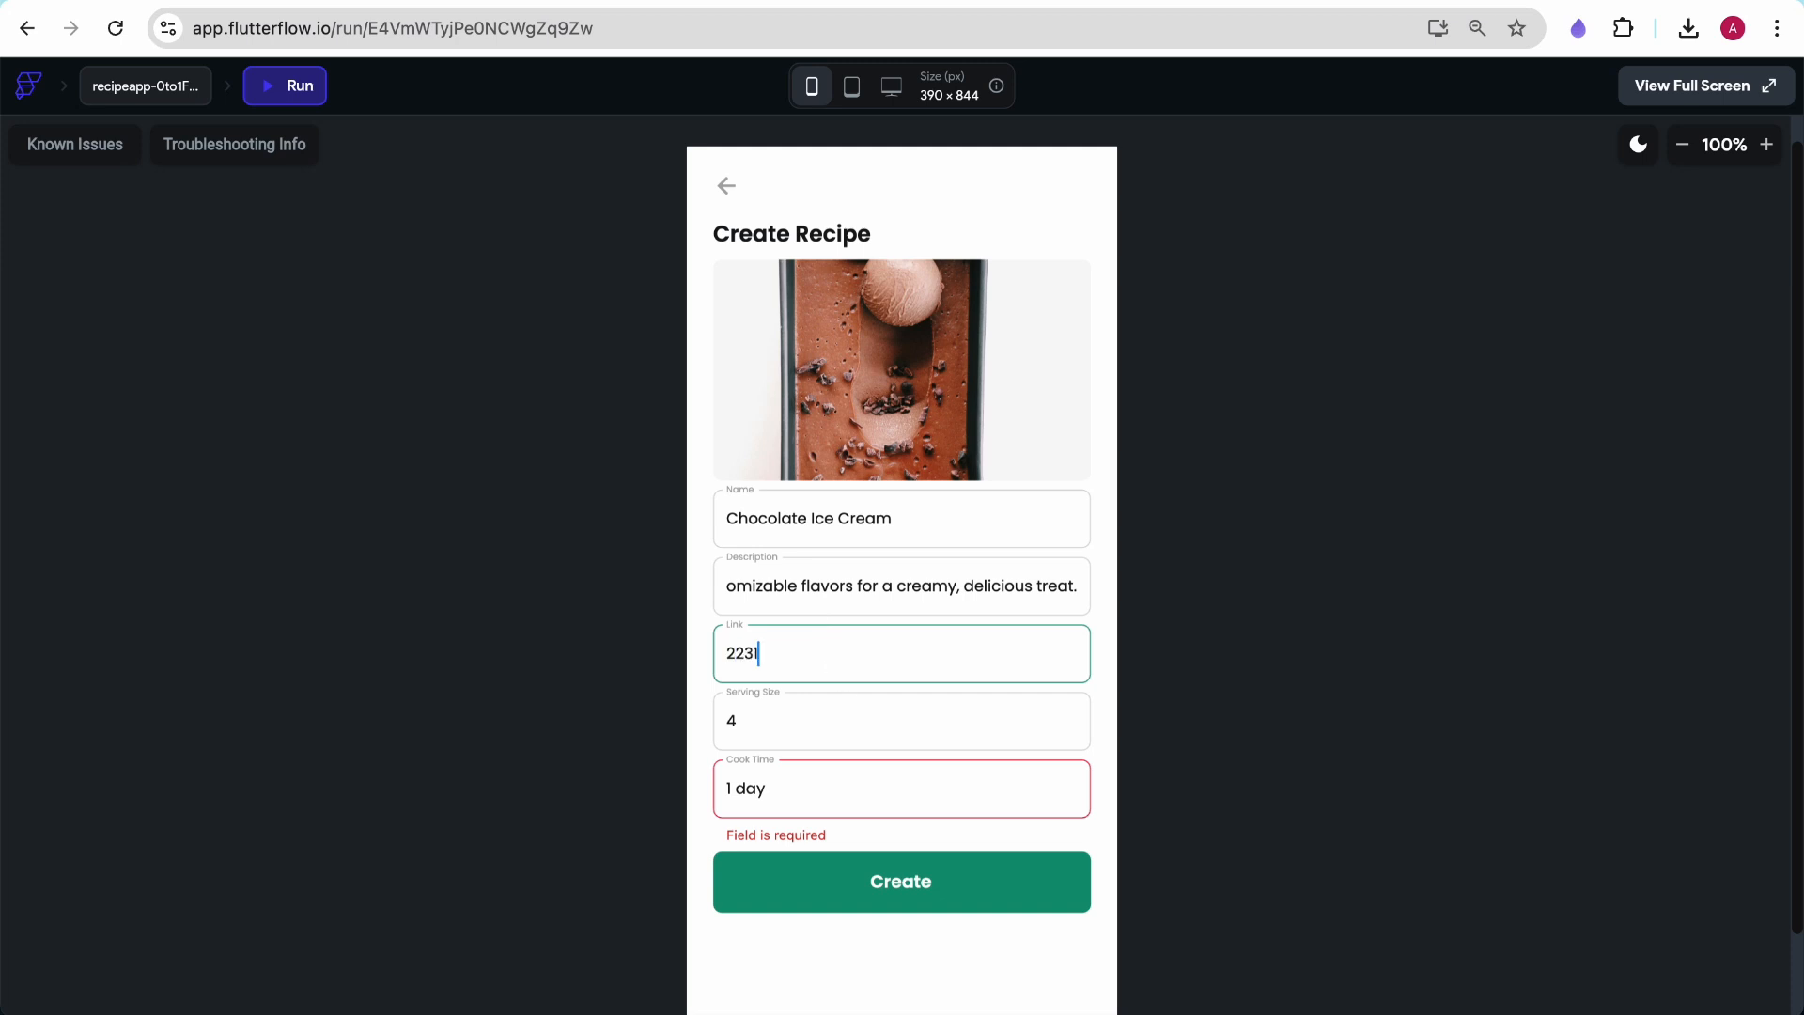
left_click(731, 685)
left_click(890, 881)
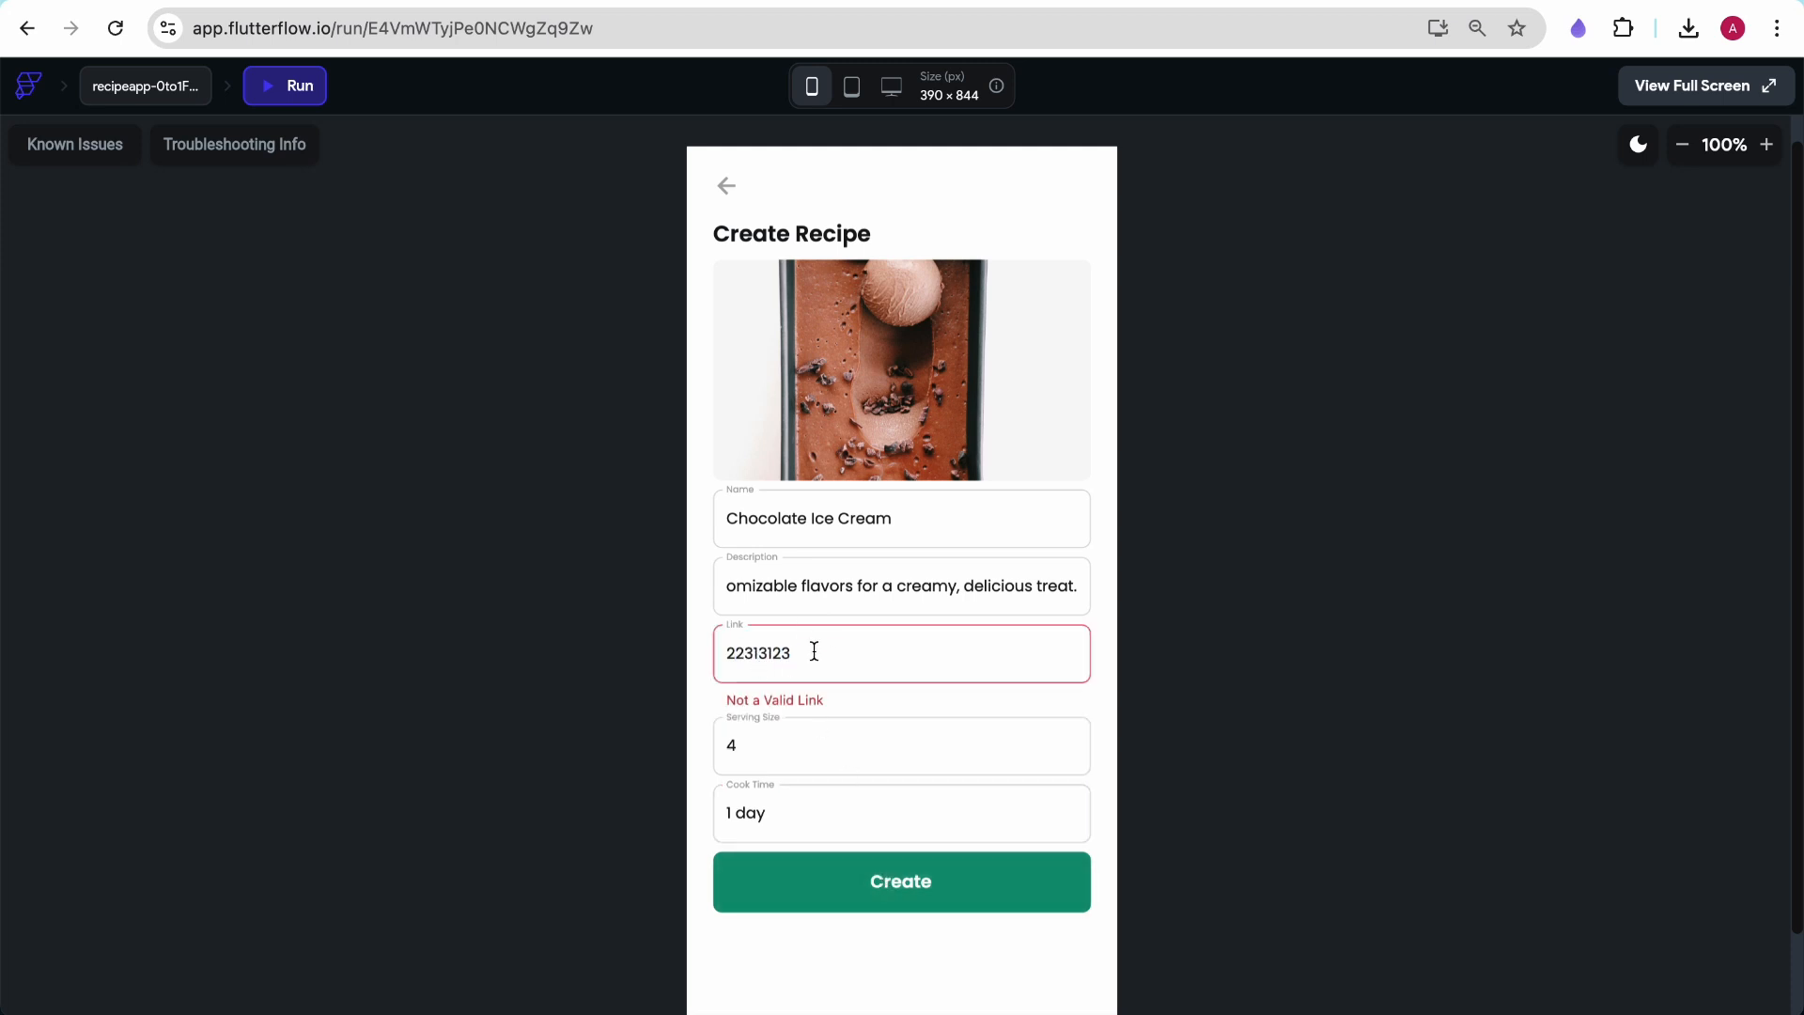
left_click_drag(814, 651, 644, 629)
left_click_drag(826, 666, 617, 660)
key("ctrl+v")
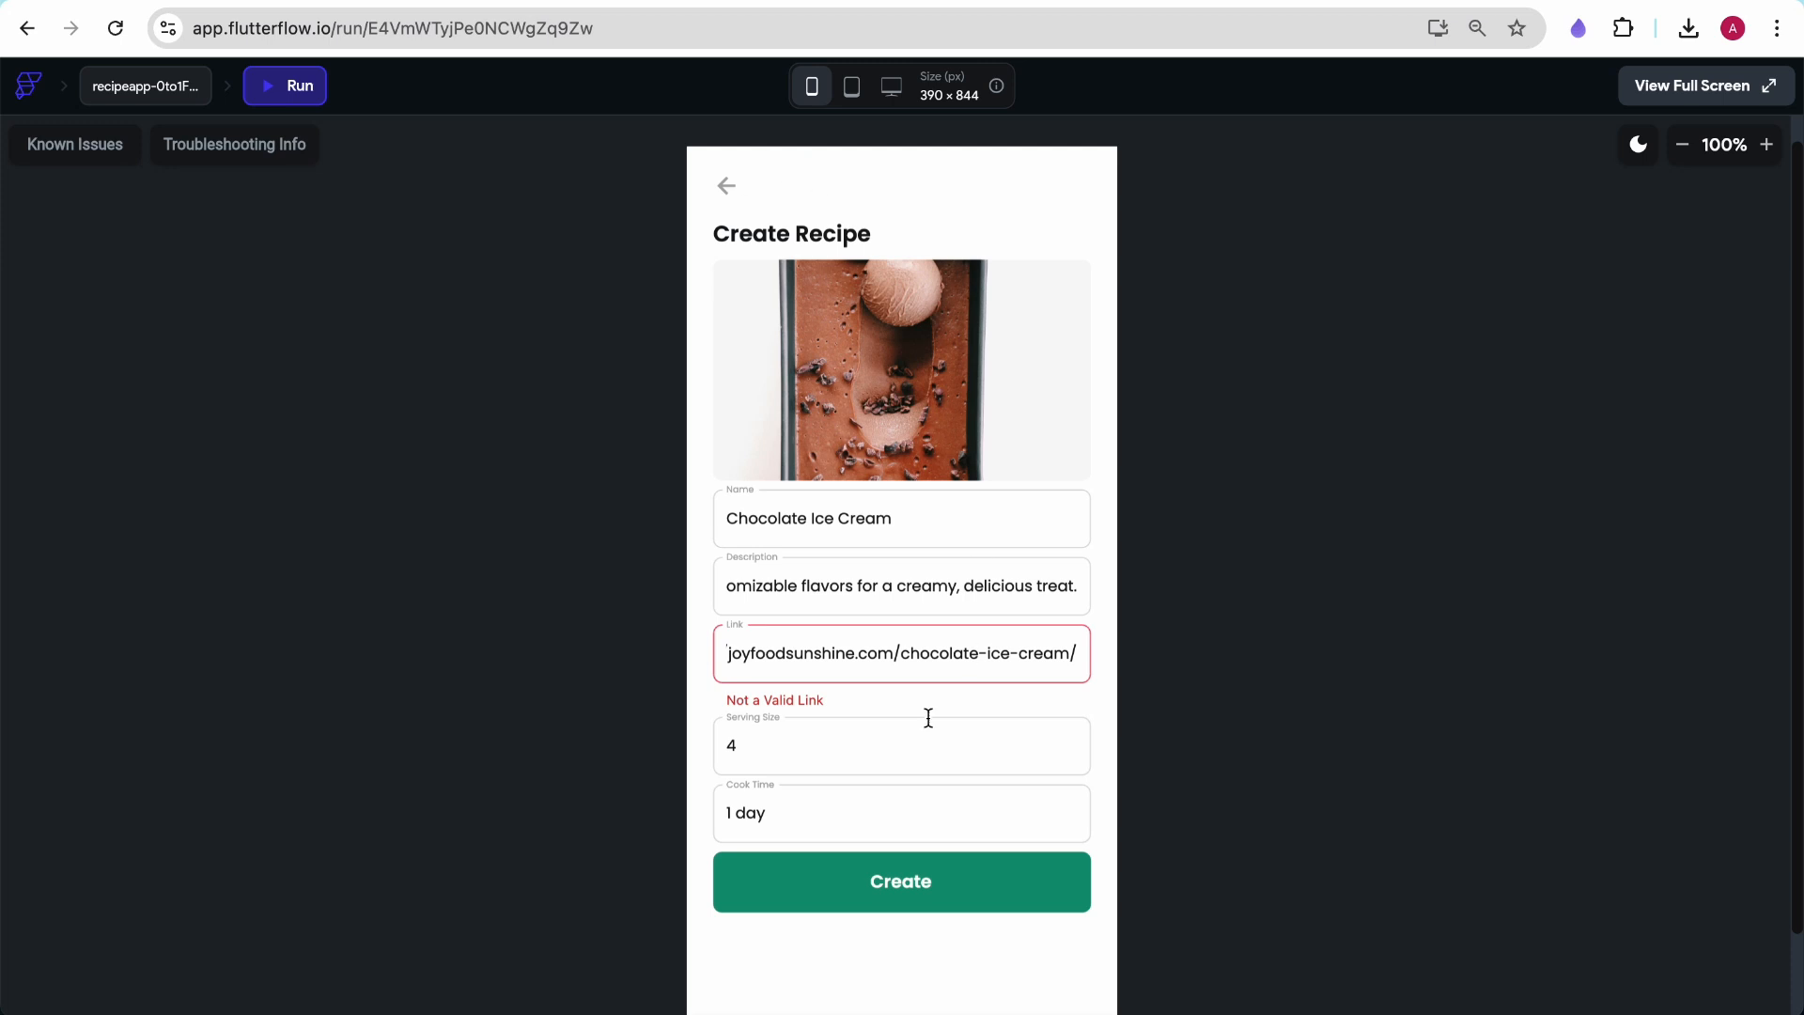
left_click(900, 898)
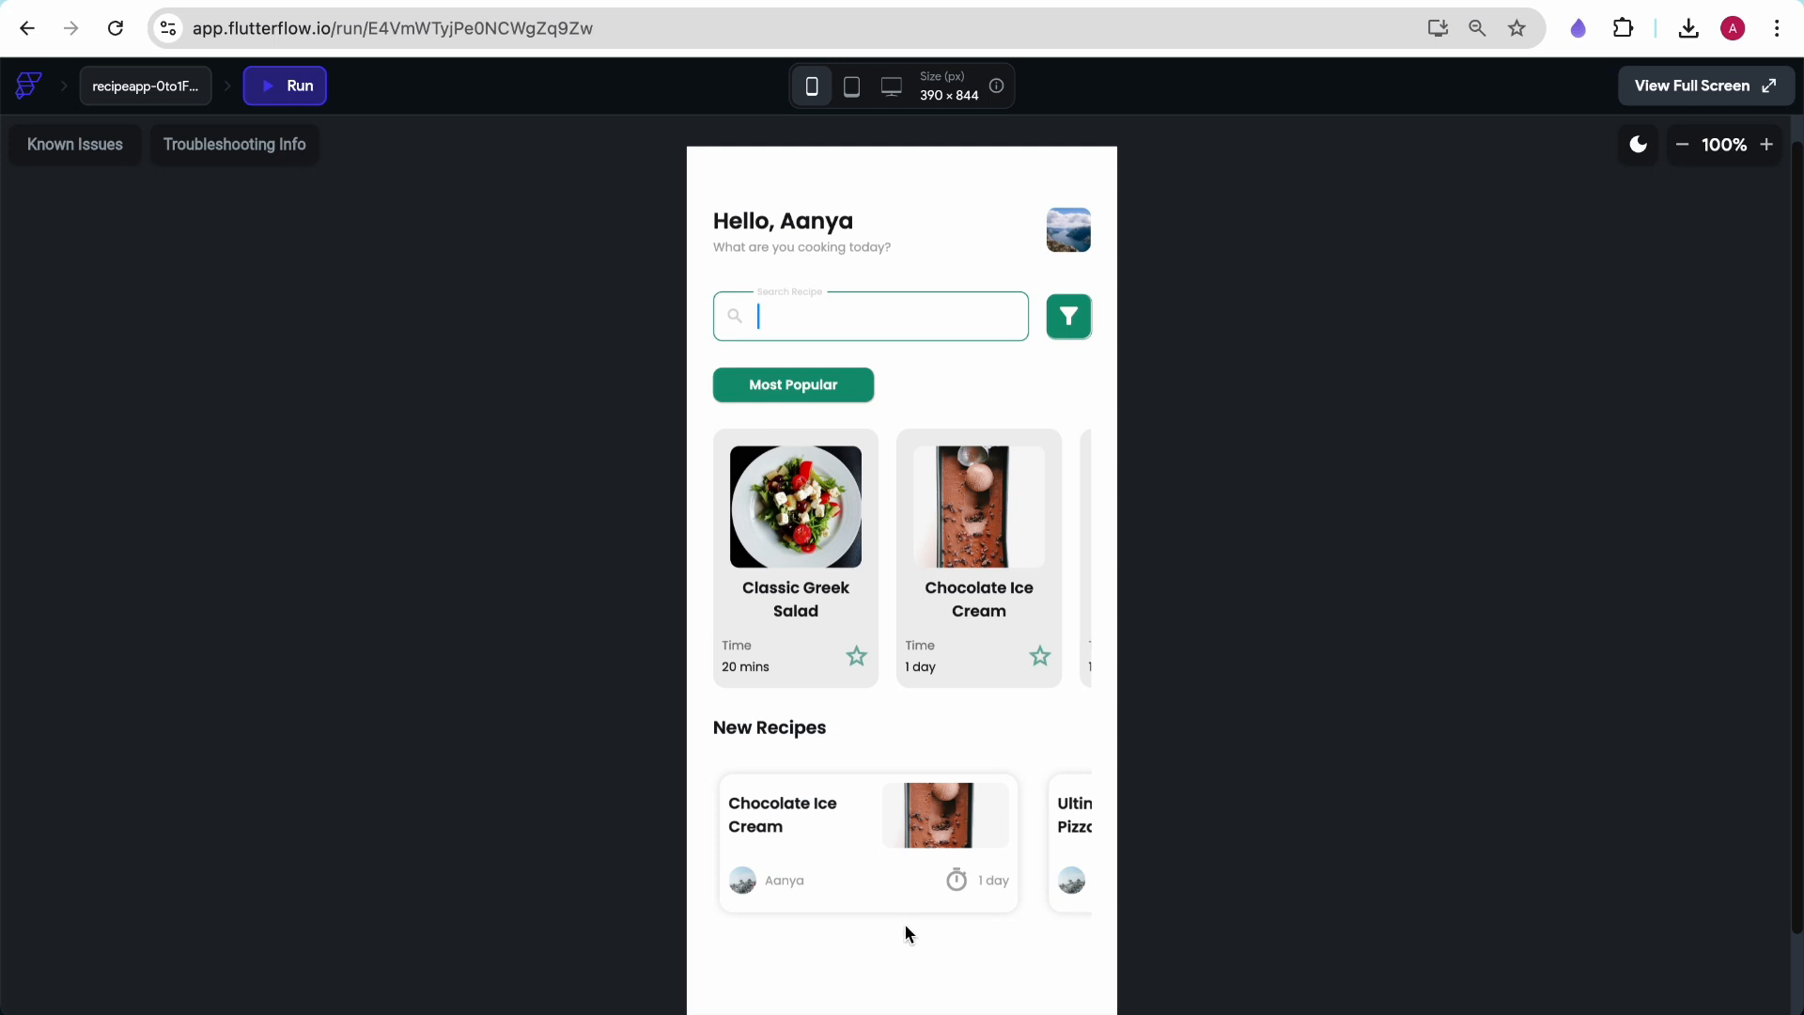
Switch to the project's Firestore Data Manager and open the Recipe collection to check the newly created document
scroll(904, 933, "down", 3)
left_click(909, 963)
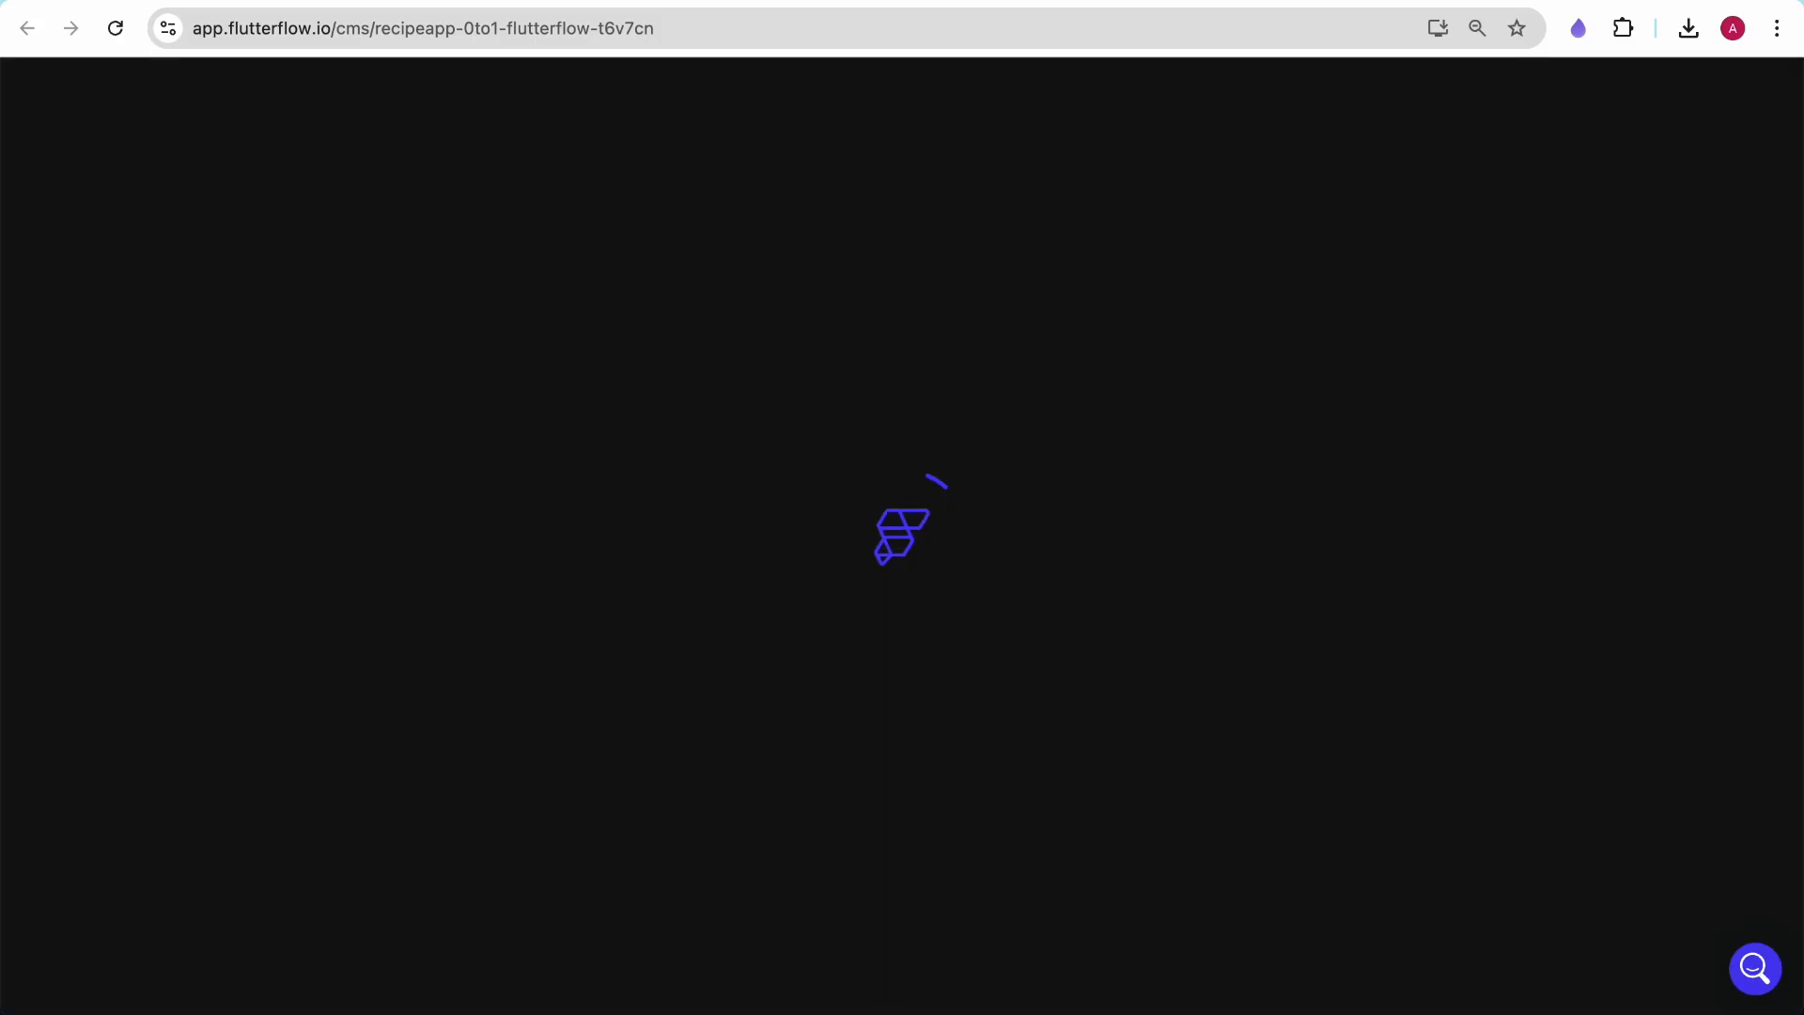
left_click(159, 327)
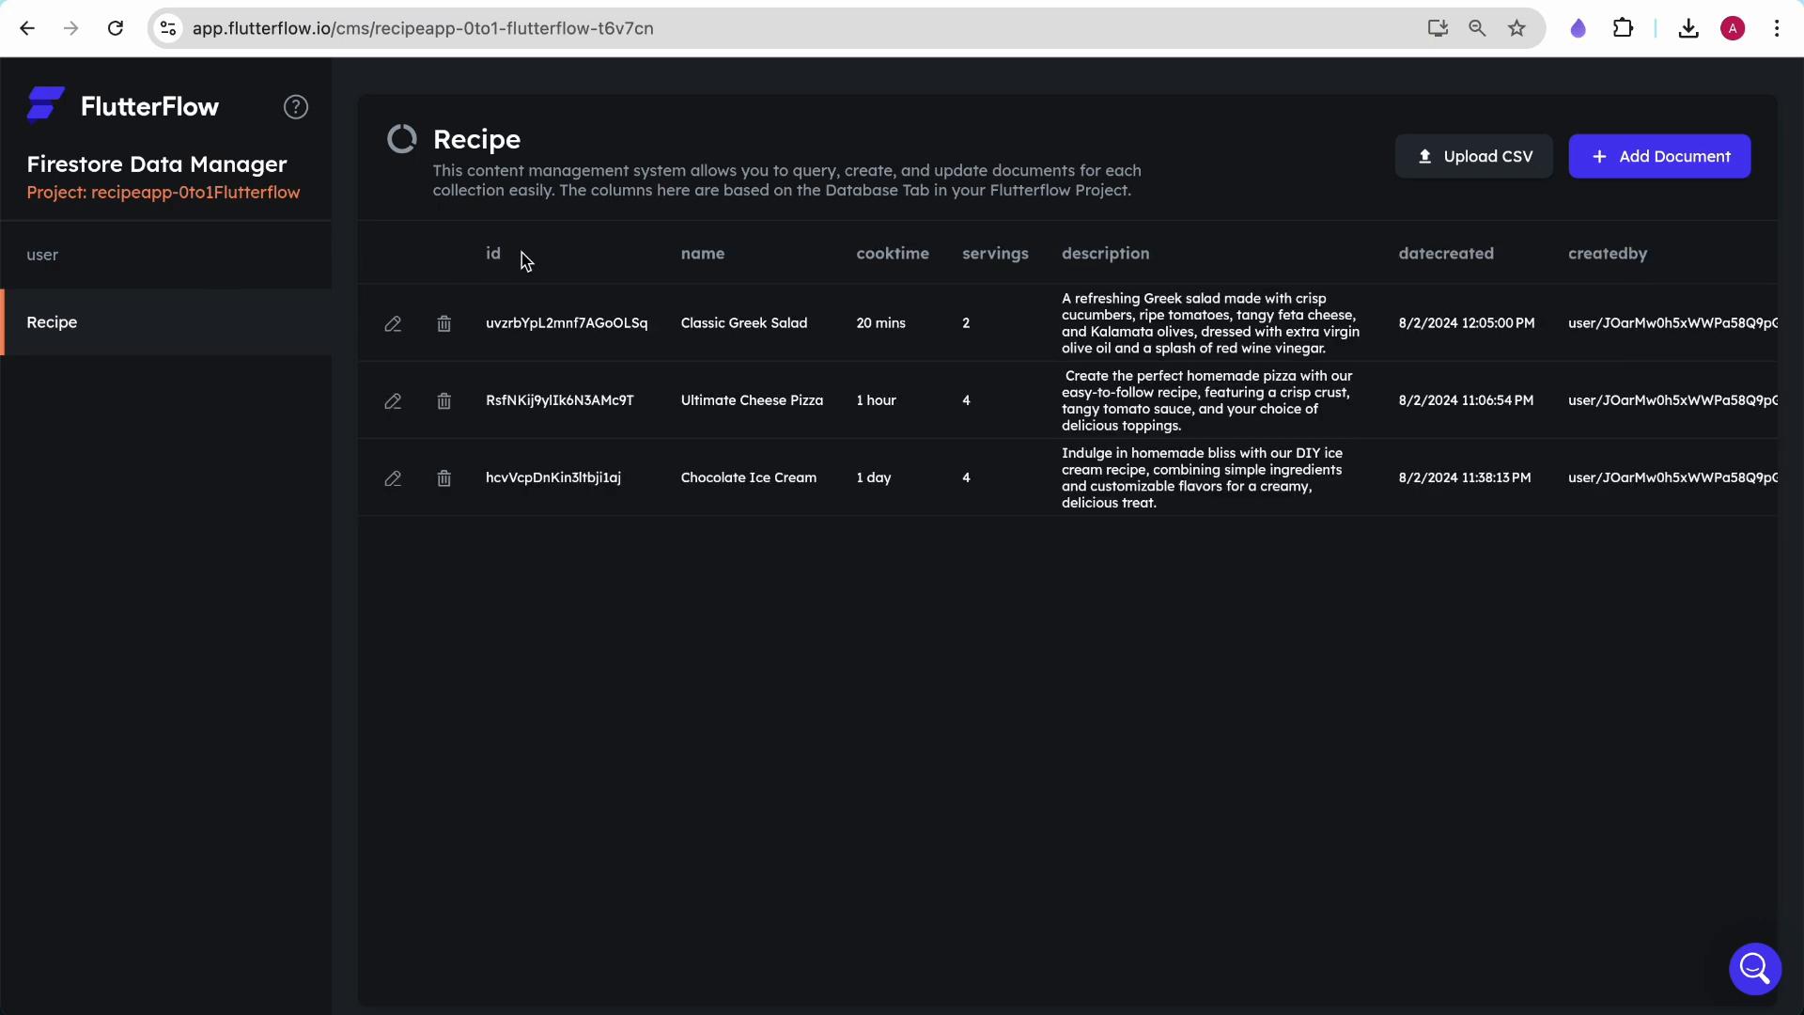